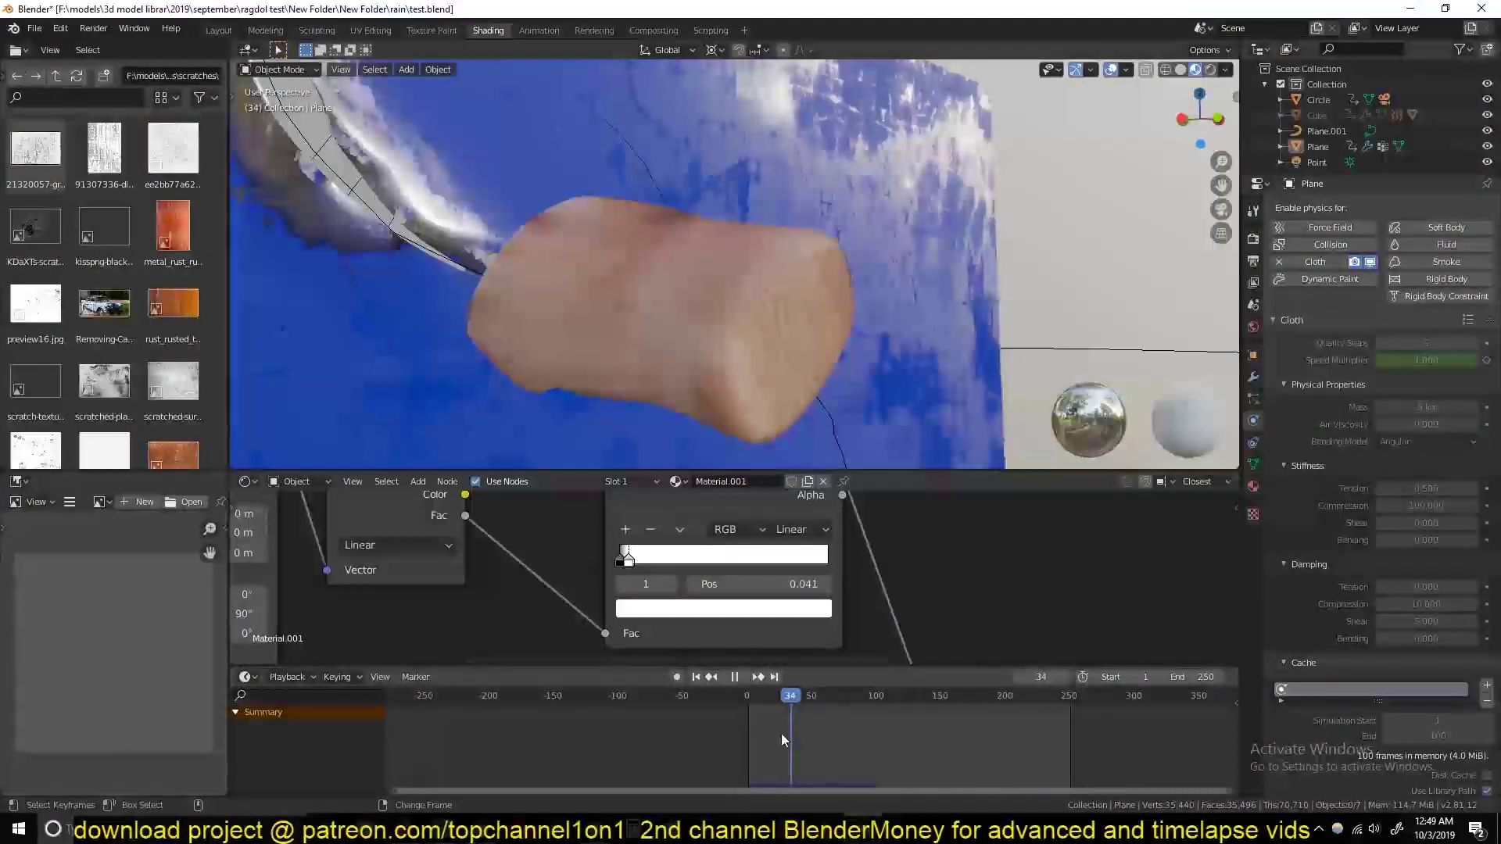
Examine the finished tearing simulation in test.blend from several angles and play back its animation
{"action": "middle_click_drag", "start_coordinate": [625, 313], "coordinate": [594, 215]}
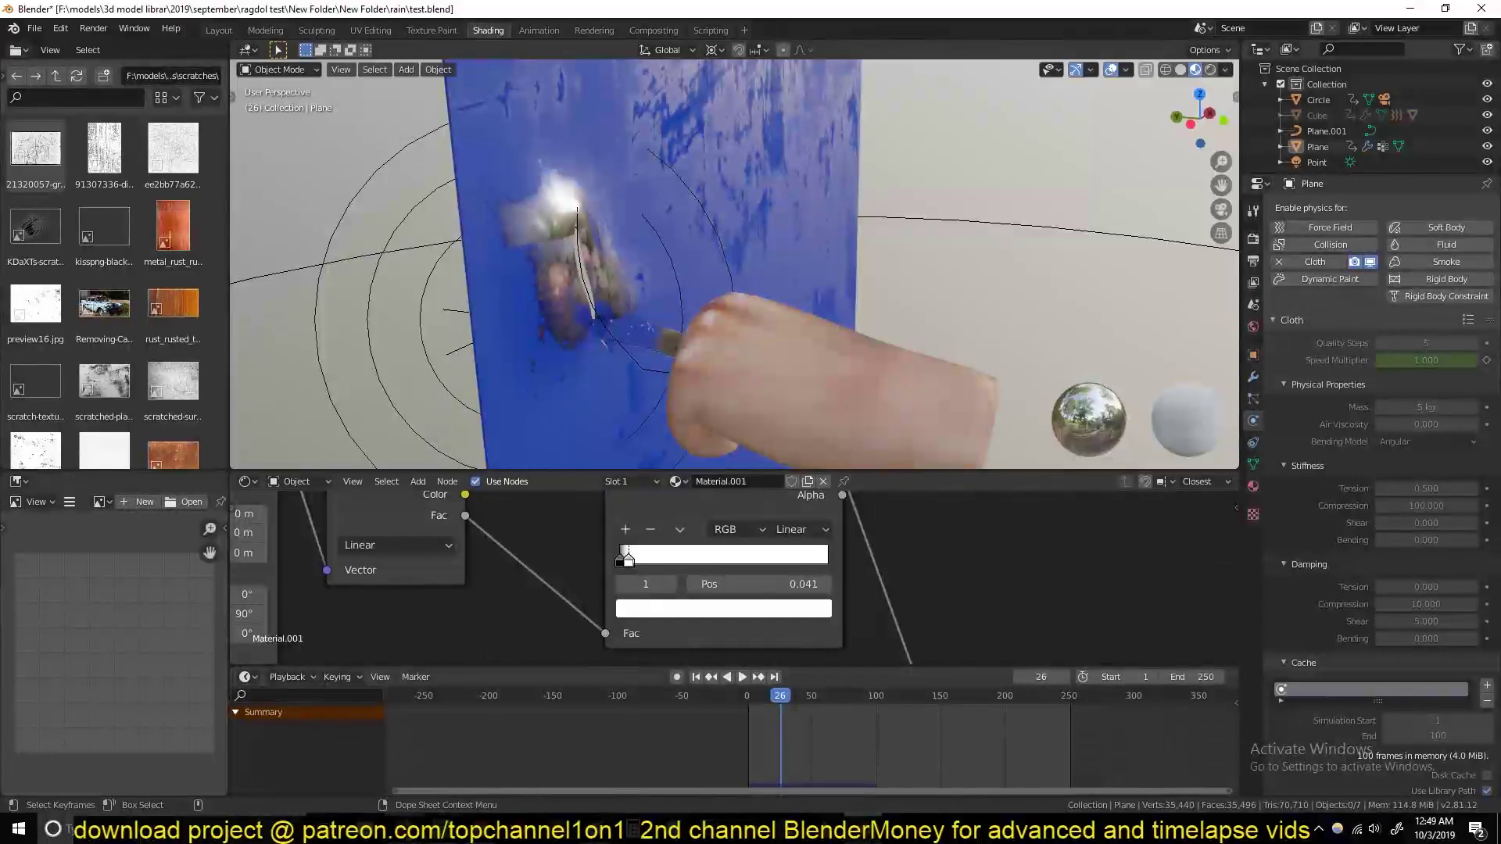
{"action": "left_click", "coordinate": [495, 829]}
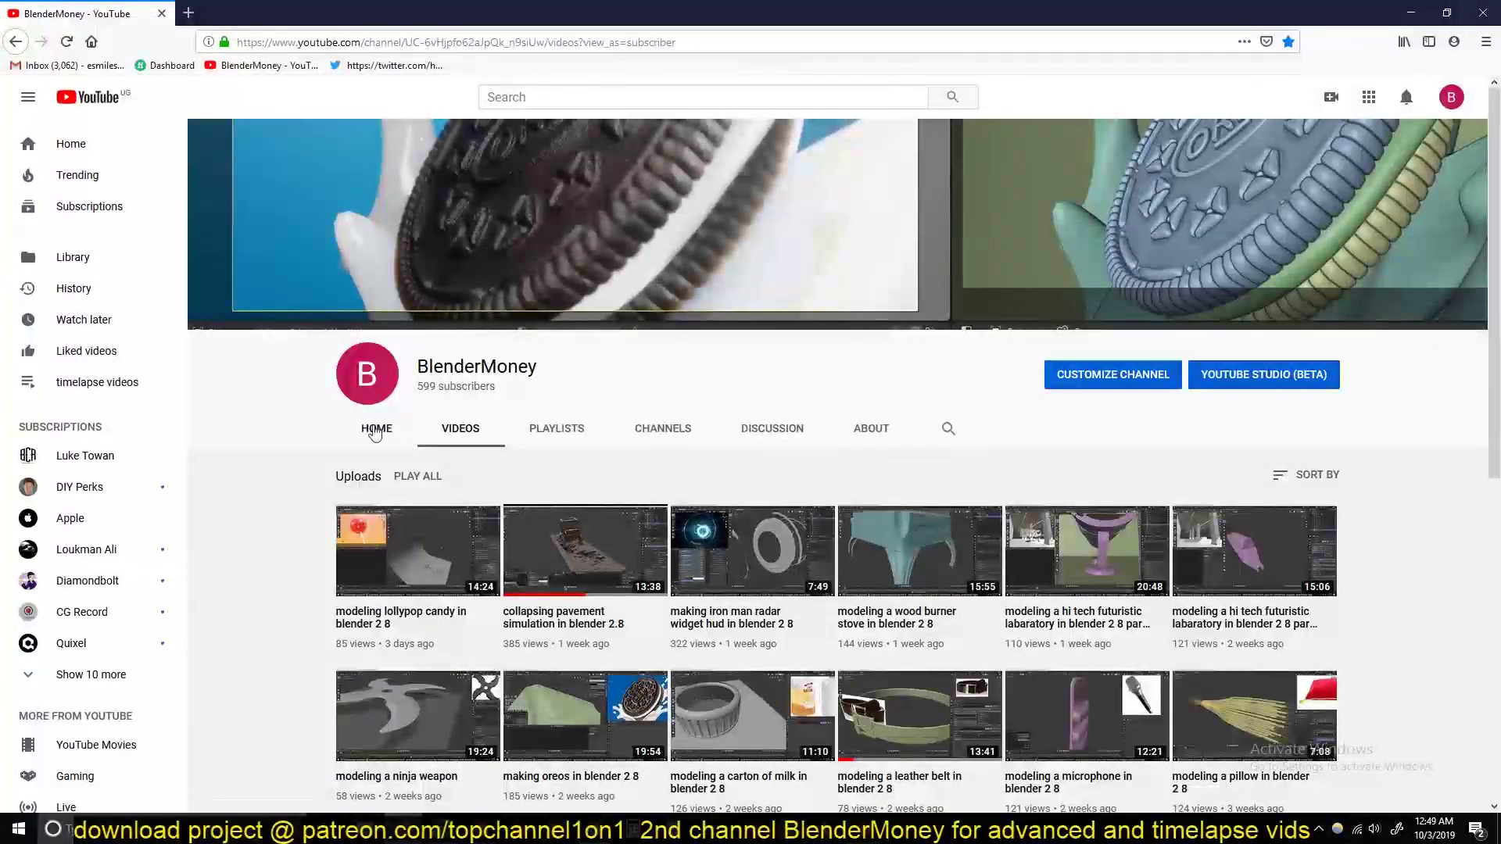
{"action": "key", "text": "alt+Tab"}
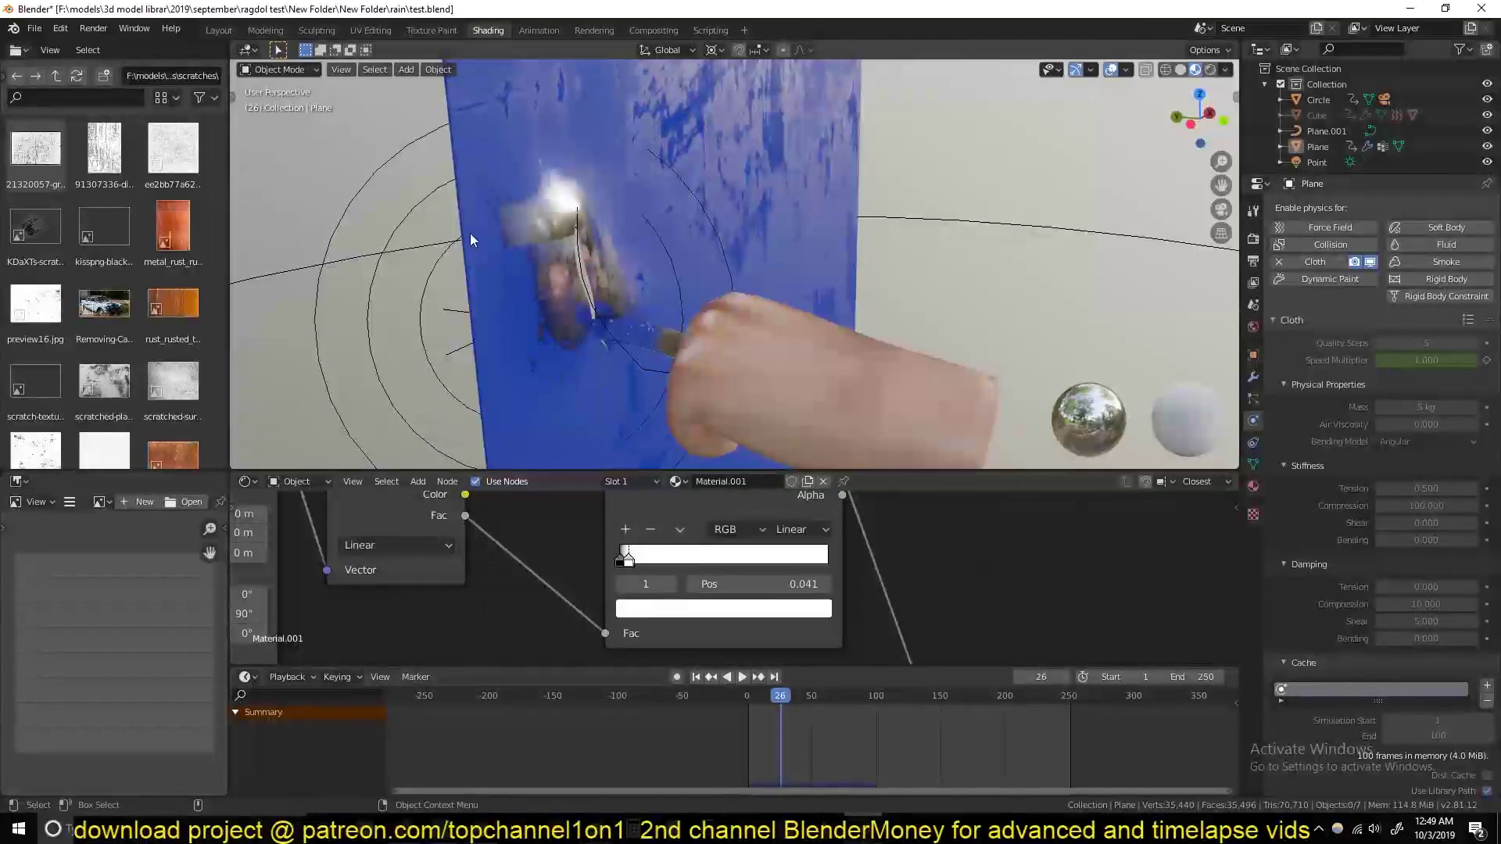
{"action": "middle_click_drag", "start_coordinate": [739, 250], "coordinate": [995, 227]}
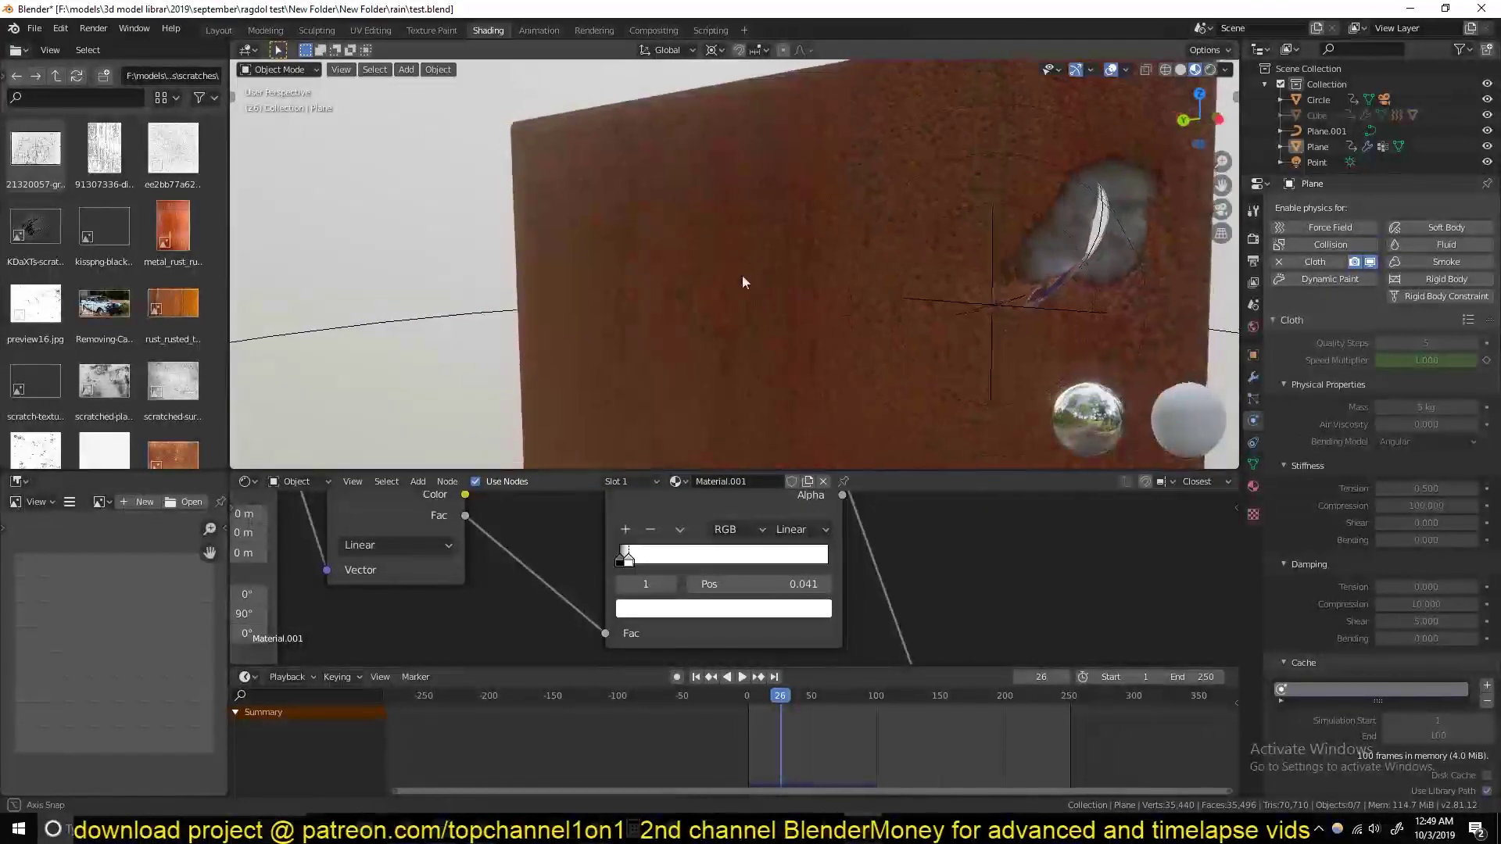
{"action": "middle_click_drag", "start_coordinate": [753, 277], "coordinate": [607, 280]}
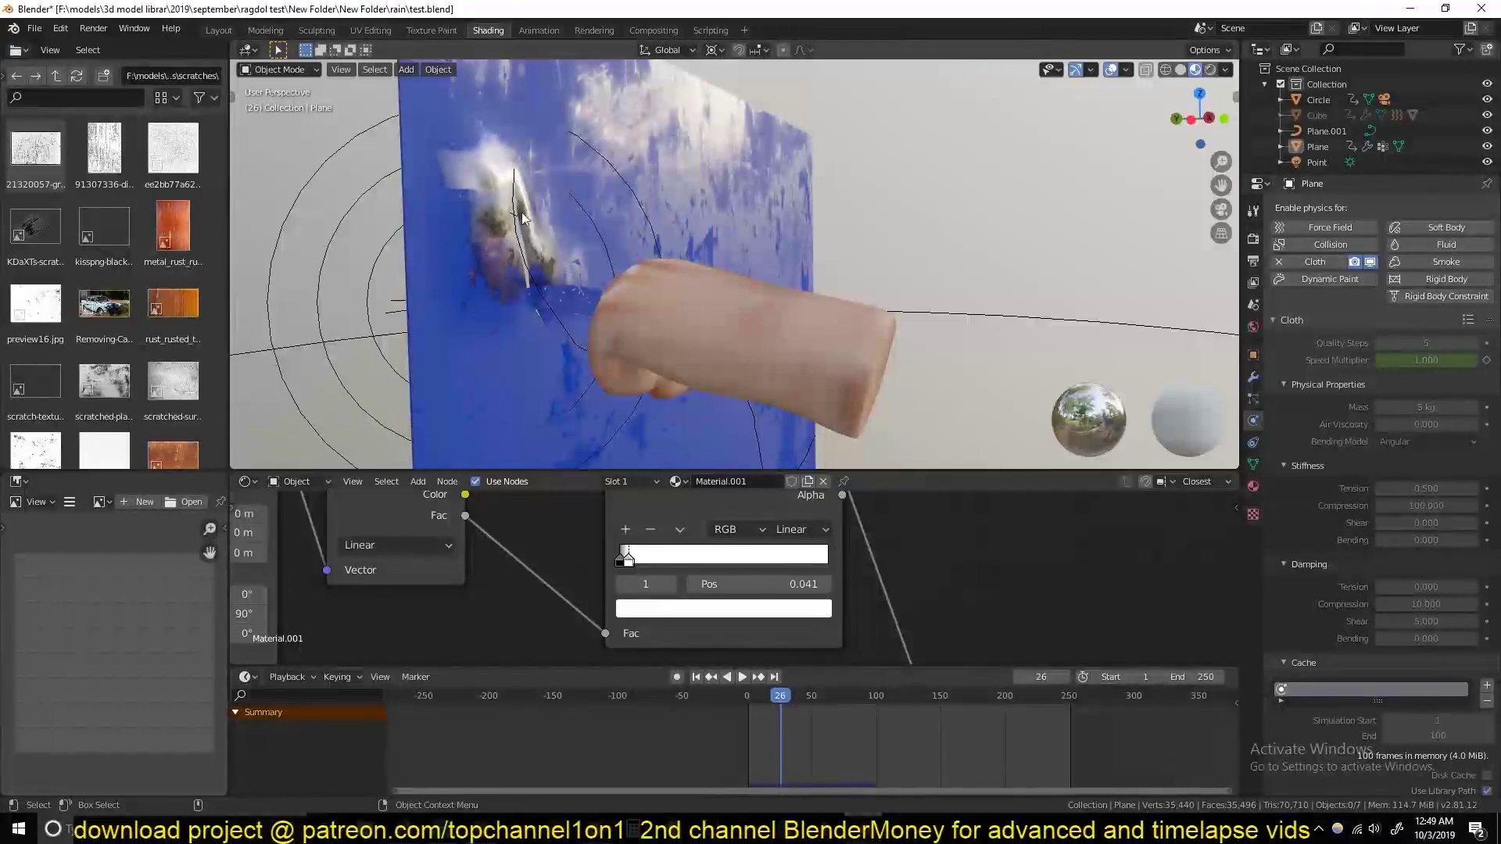
{"action": "middle_click_drag", "start_coordinate": [506, 236], "coordinate": [493, 257]}
{"action": "left_click", "coordinate": [747, 713]}
{"action": "key", "text": "space"}
{"action": "key", "text": "space"}
Open a new Blender window and delete the default cube
{"action": "right_click", "coordinate": [863, 829]}
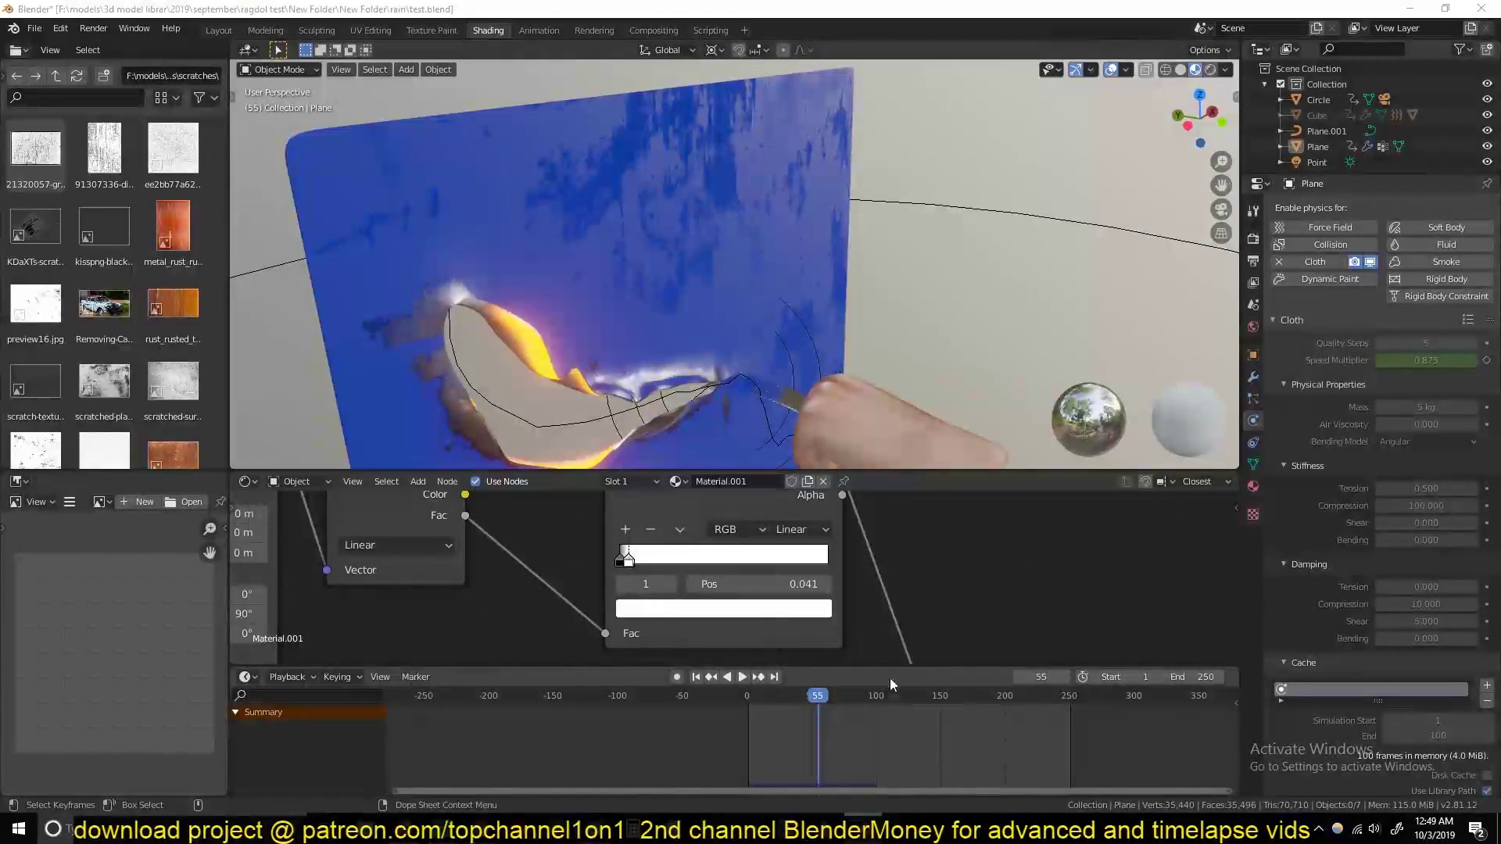
{"action": "left_click", "coordinate": [854, 746]}
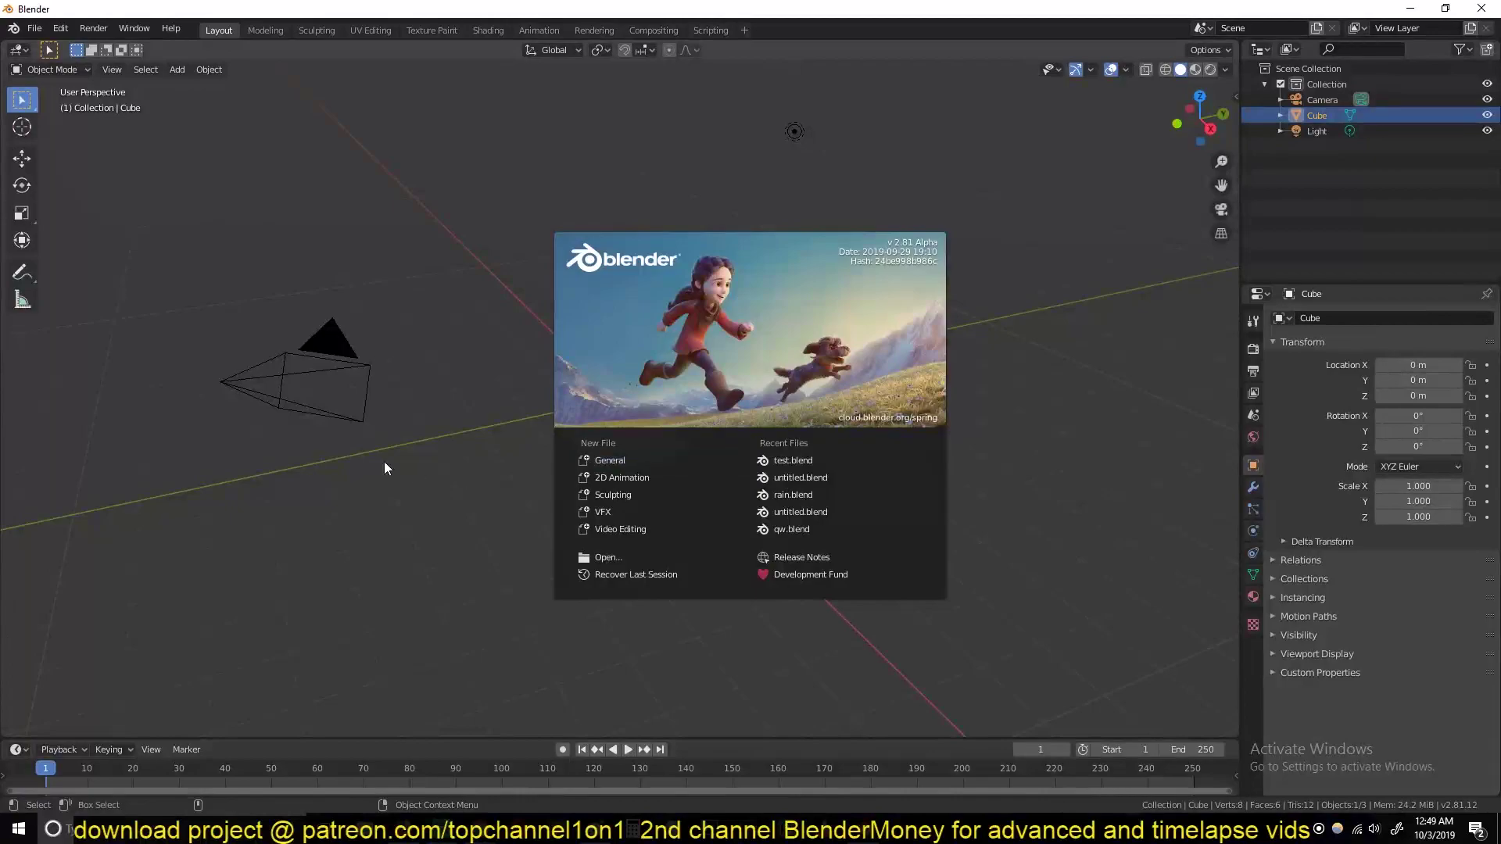
{"action": "left_click", "coordinate": [416, 469]}
{"action": "key", "text": "x"}
{"action": "left_click", "coordinate": [672, 410]}
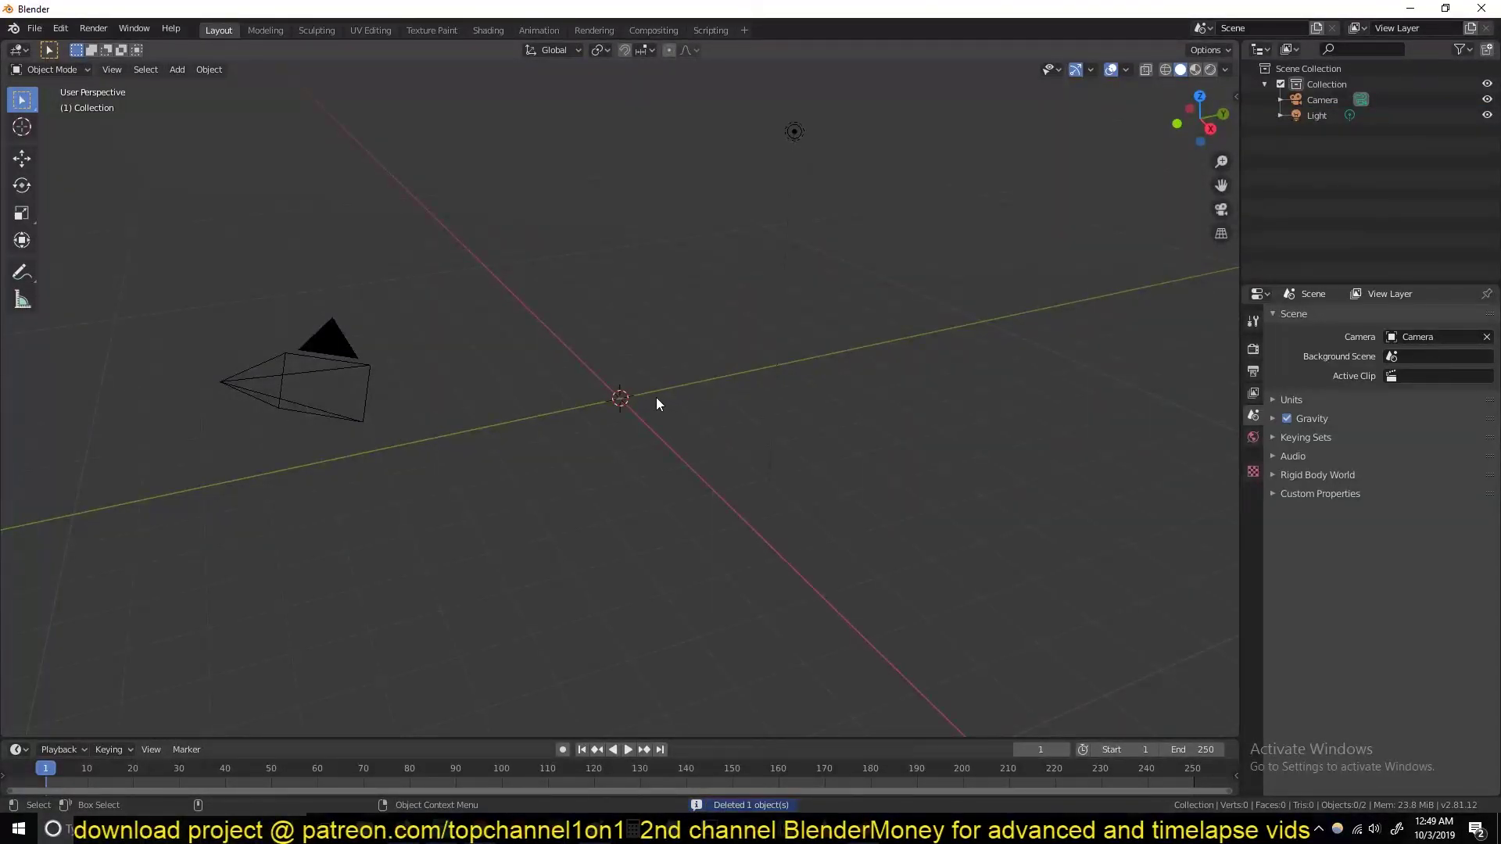
Add a plane and rotate it 90° about the X axis and 90° about the Z axis
{"action": "key", "text": "shift+a"}
{"action": "left_click", "coordinate": [748, 396]}
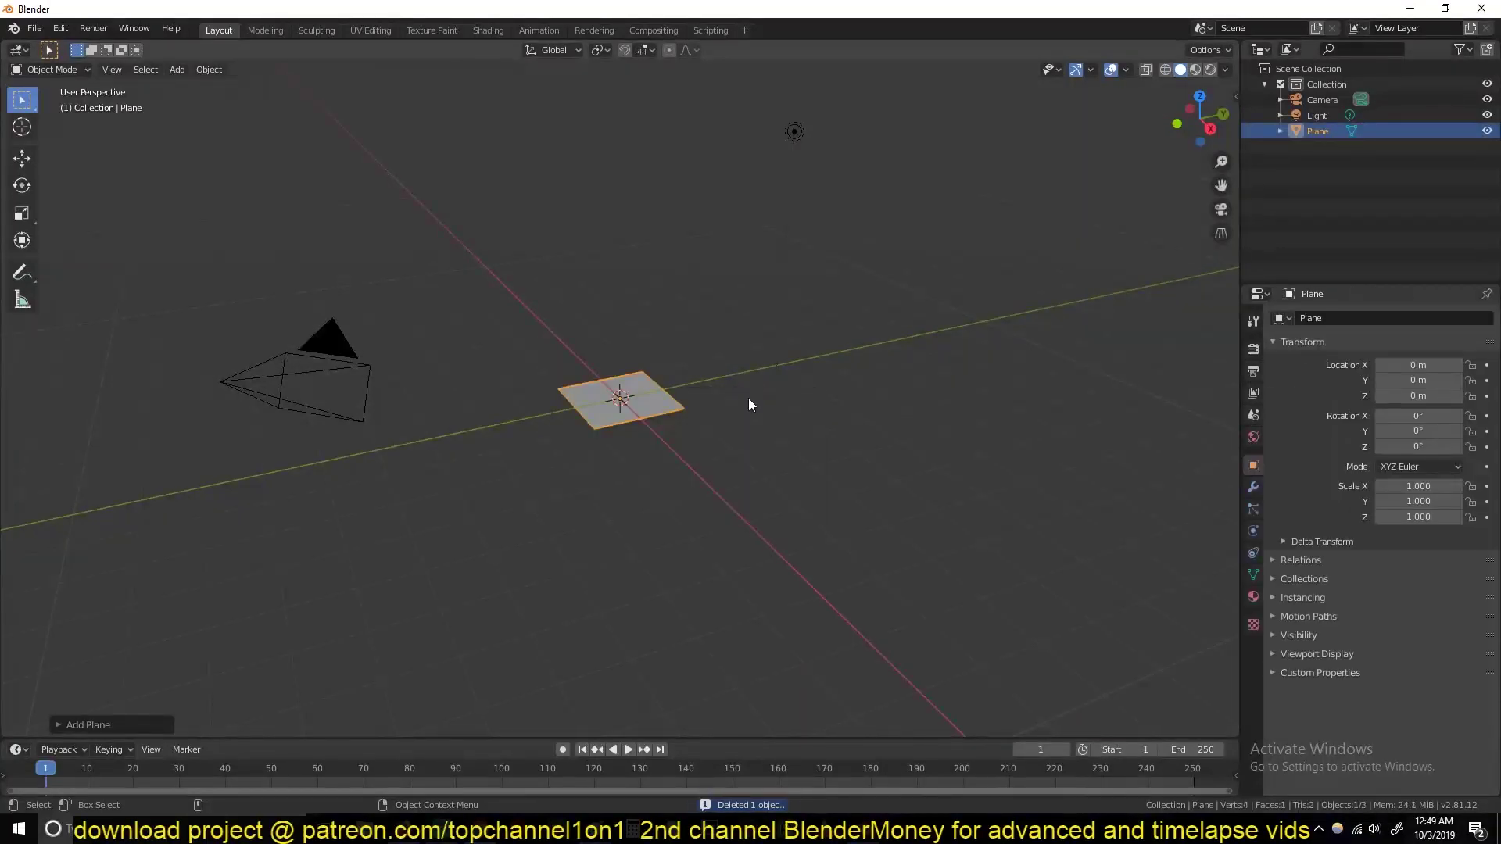
{"action": "key", "text": "r"}
{"action": "key", "text": "x"}
{"action": "key", "text": "9"}
{"action": "key", "text": "0"}
{"action": "key", "text": "Return"}
{"action": "key", "text": "r"}
{"action": "key", "text": "z"}
{"action": "key", "text": "9"}
{"action": "key", "text": "0"}
{"action": "key", "text": "Return"}
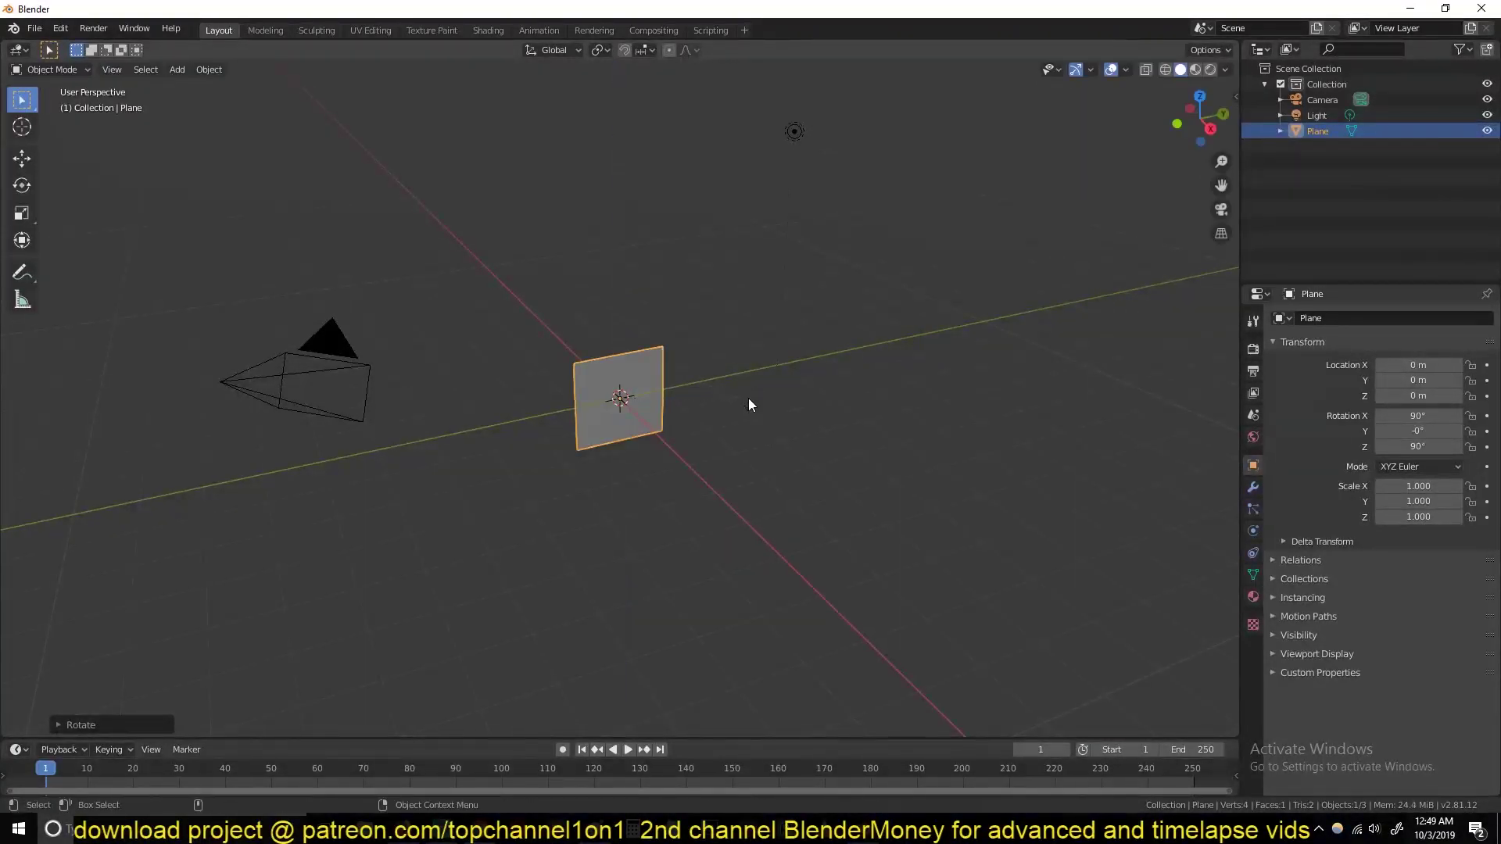
Scale the plane up to about 4.34 and set the viewport shading colour to Random
{"action": "key", "text": "s"}
{"action": "left_click", "coordinate": [1069, 196]}
{"action": "left_click", "coordinate": [1226, 70]}
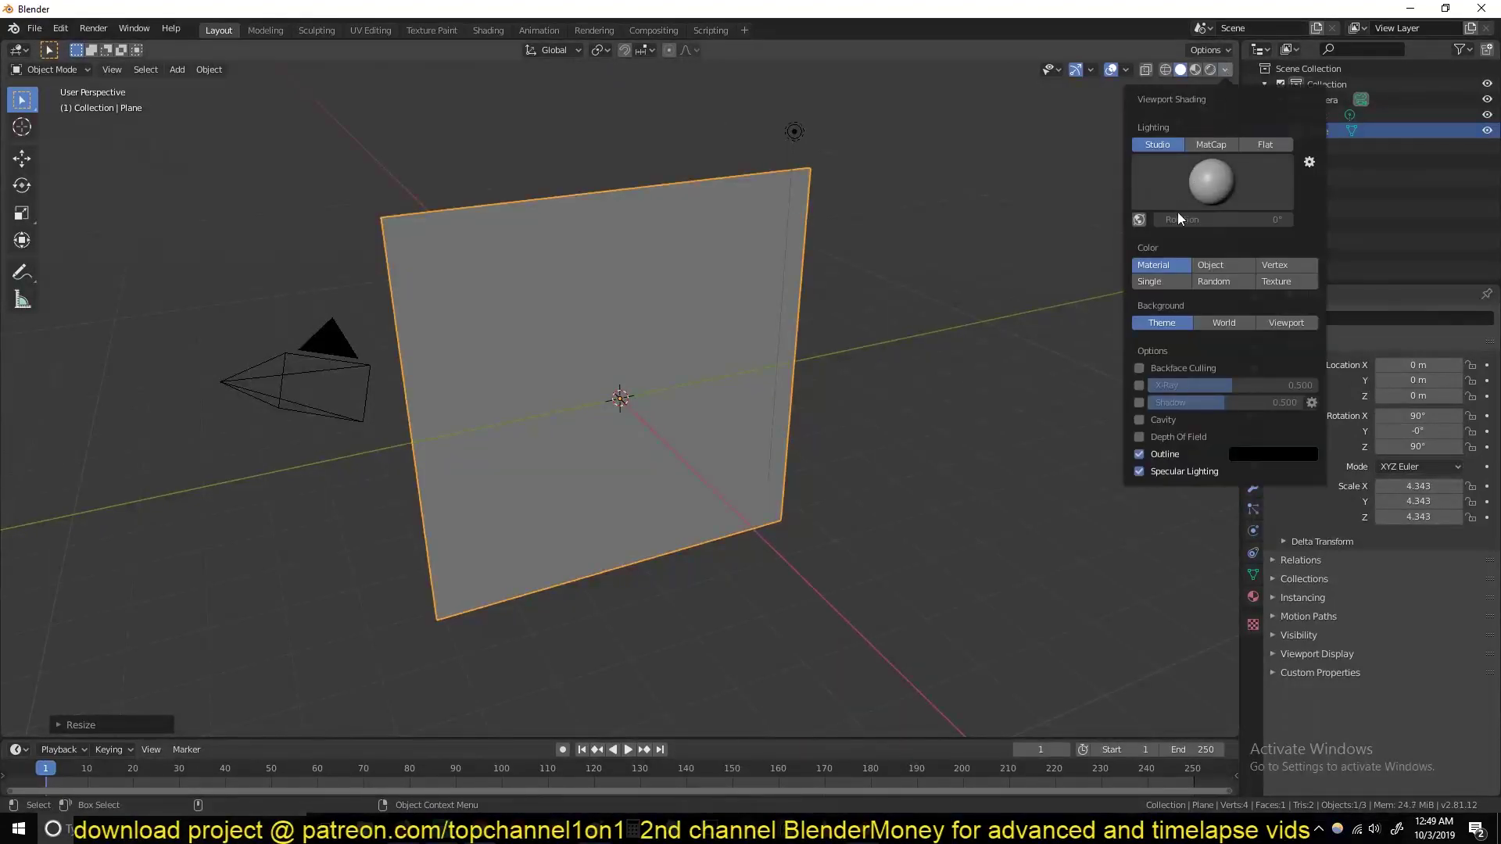
{"action": "left_click", "coordinate": [1213, 281]}
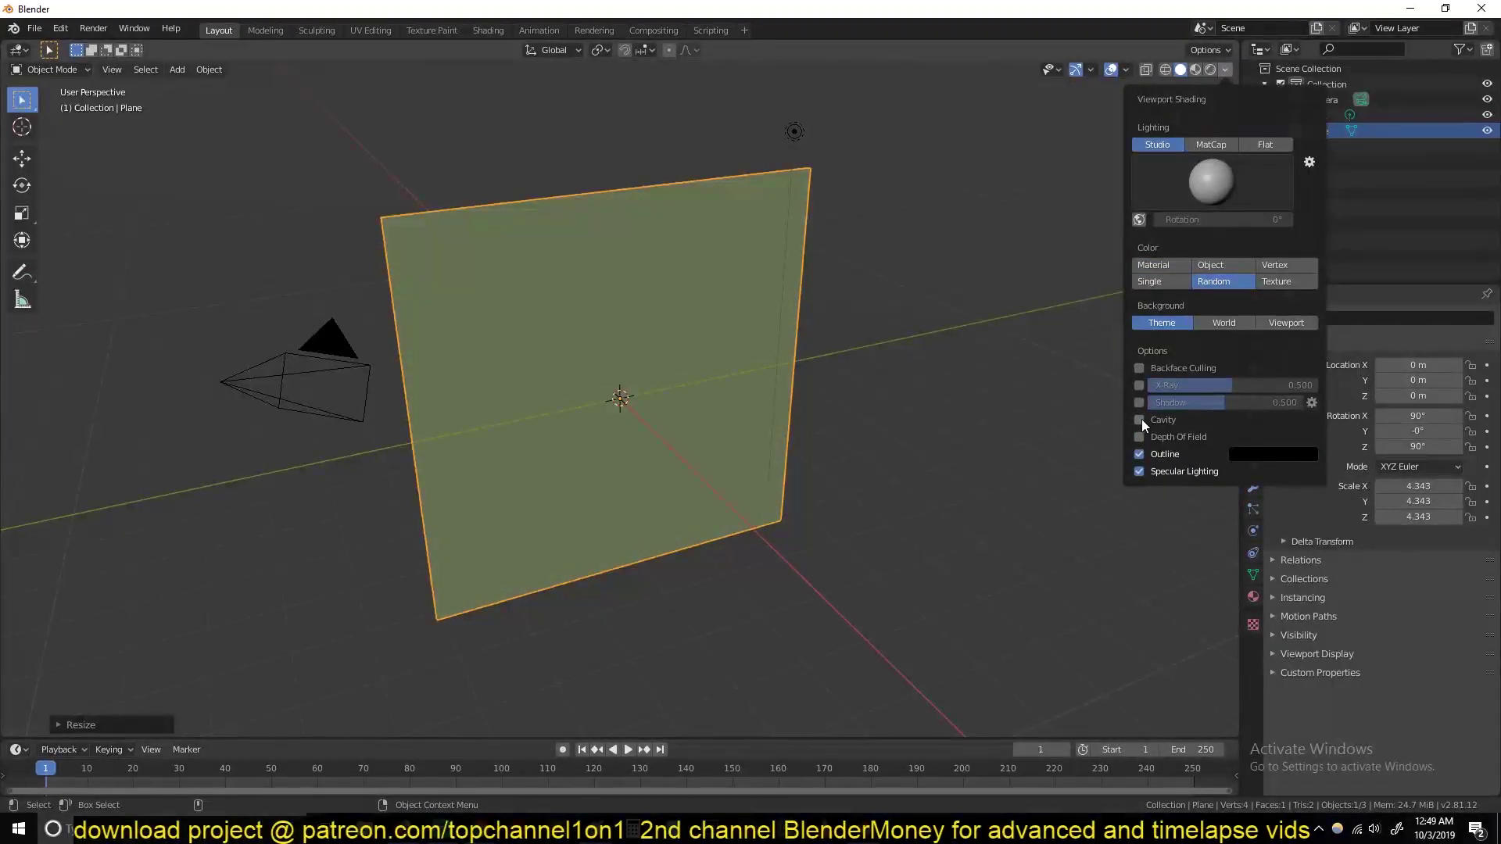
{"action": "left_click", "coordinate": [668, 375]}
Rotate the plane another 90° about the Z axis so it faces the front view
{"action": "key", "text": "KP_1"}
{"action": "key", "text": "KP_3"}
{"action": "key", "text": "KP_1"}
{"action": "type", "text": "rz"}
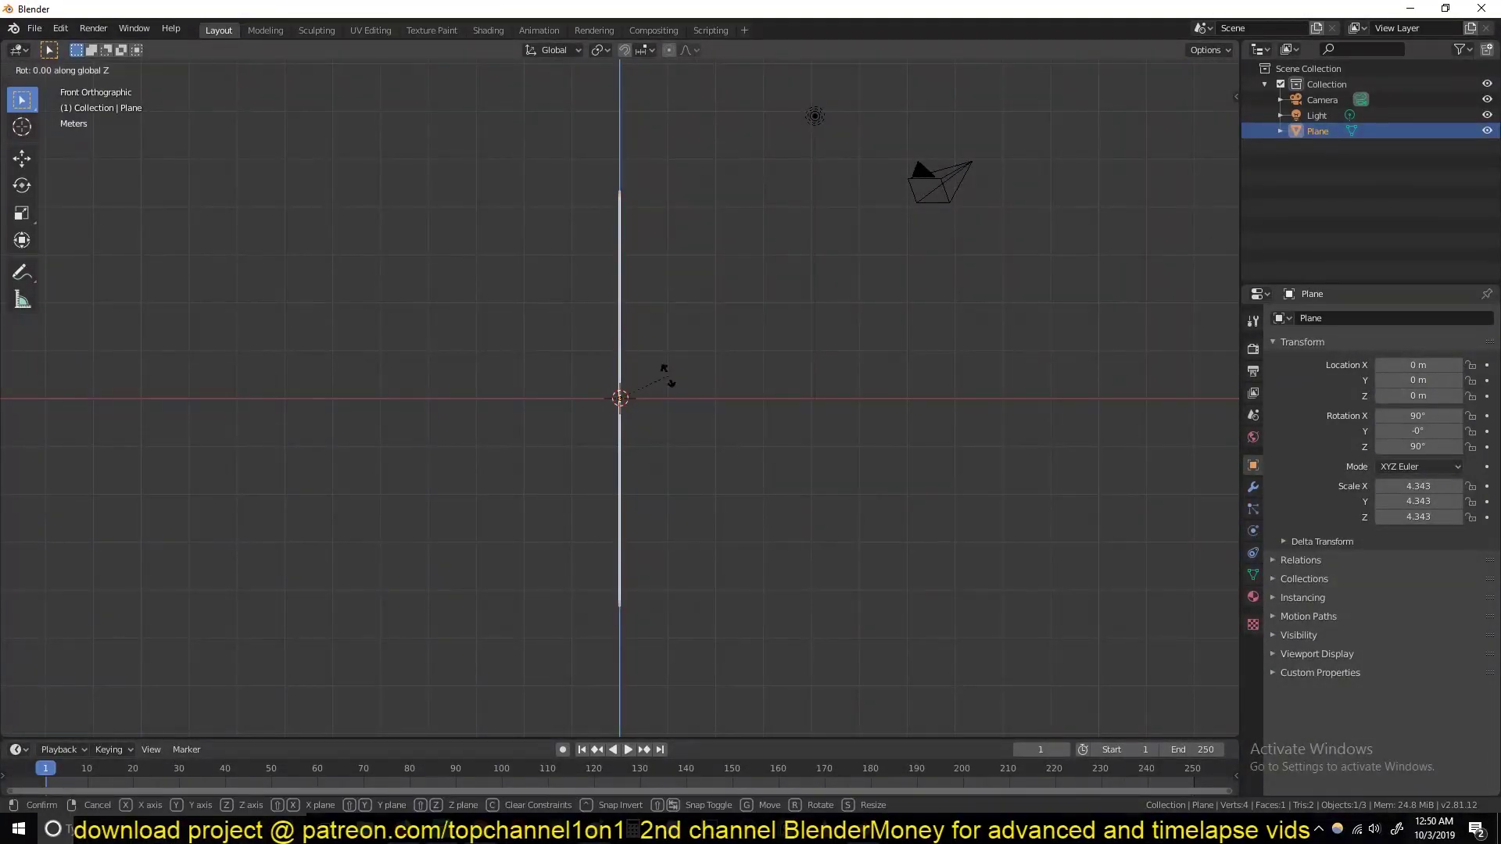
{"action": "type", "text": "90"}
{"action": "key", "text": "Return"}
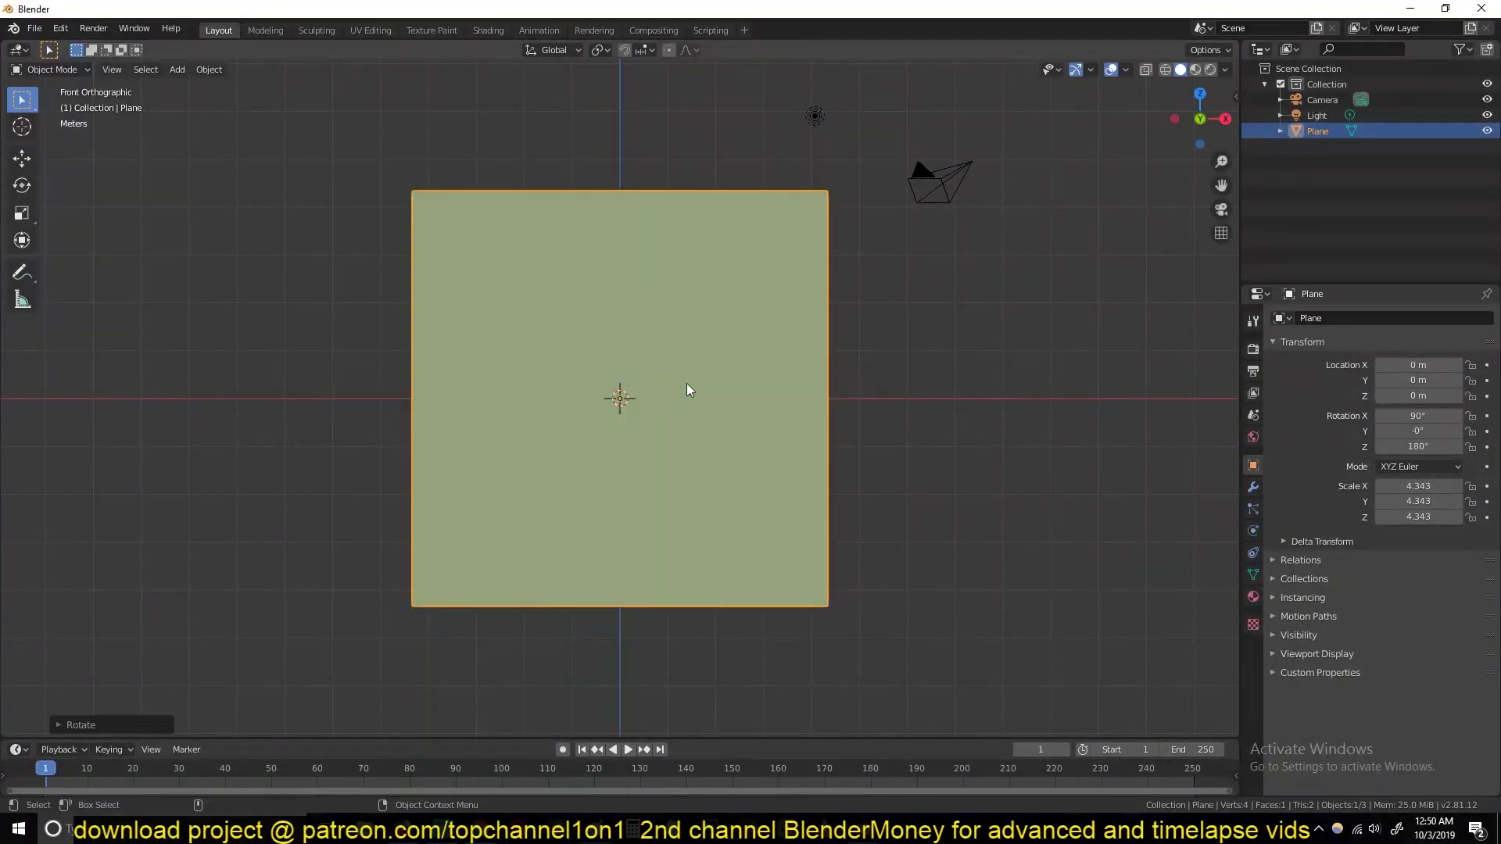
Widen the plane along the X axis to a scale of about 6.55
{"action": "key", "text": "s"}
{"action": "key", "text": "x"}
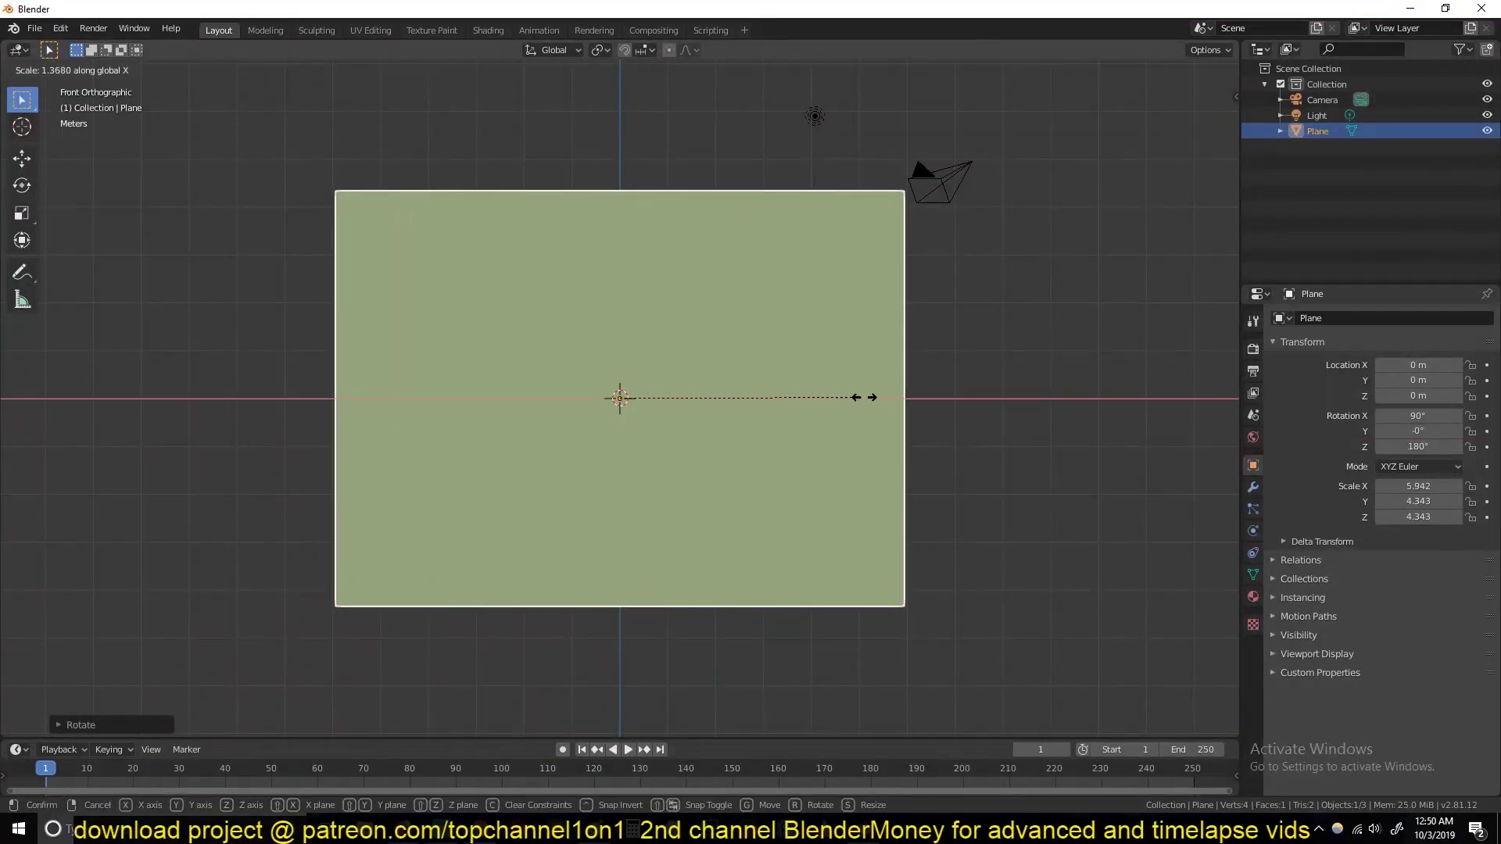
{"action": "left_click", "coordinate": [865, 398]}
{"action": "key", "text": "s"}
{"action": "key", "text": "x"}
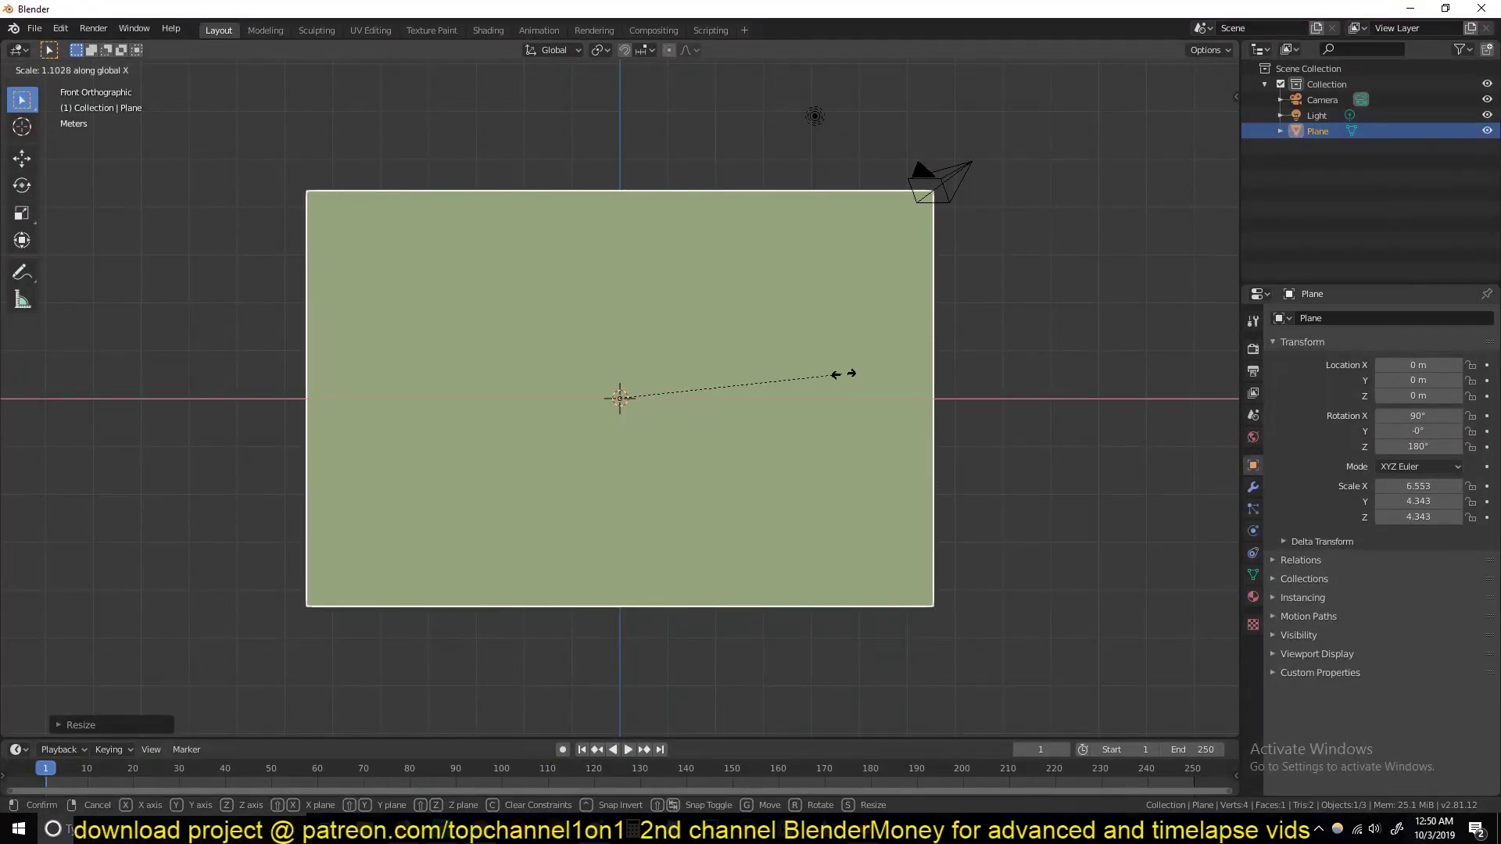
{"action": "left_click", "coordinate": [851, 372]}
Apply the plane's rotation and scale
{"action": "key", "text": "ctrl+a"}
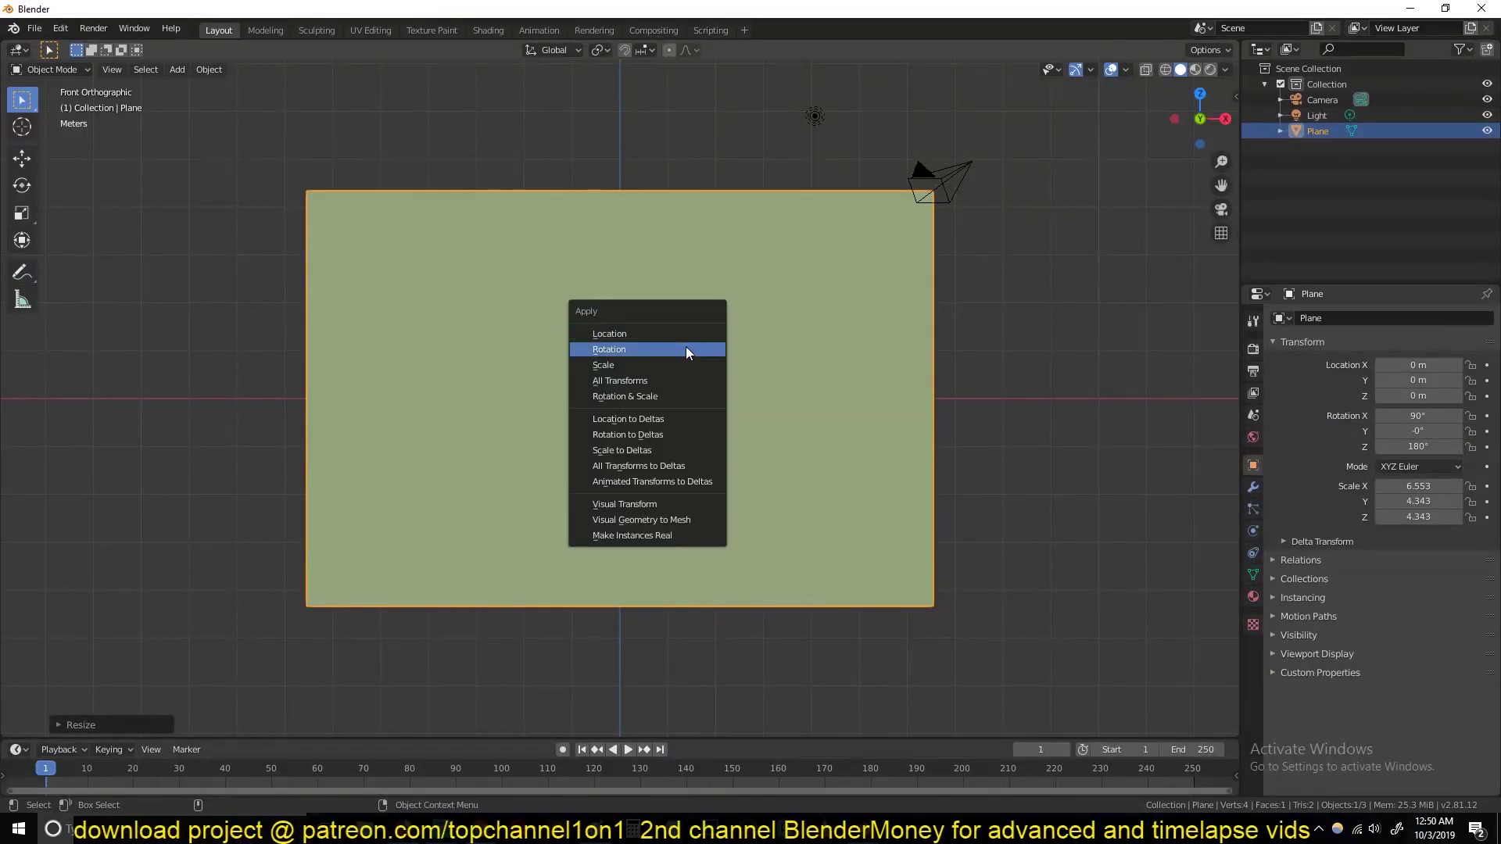
{"action": "left_click", "coordinate": [684, 350]}
{"action": "key", "text": "ctrl+a"}
{"action": "left_click", "coordinate": [677, 368]}
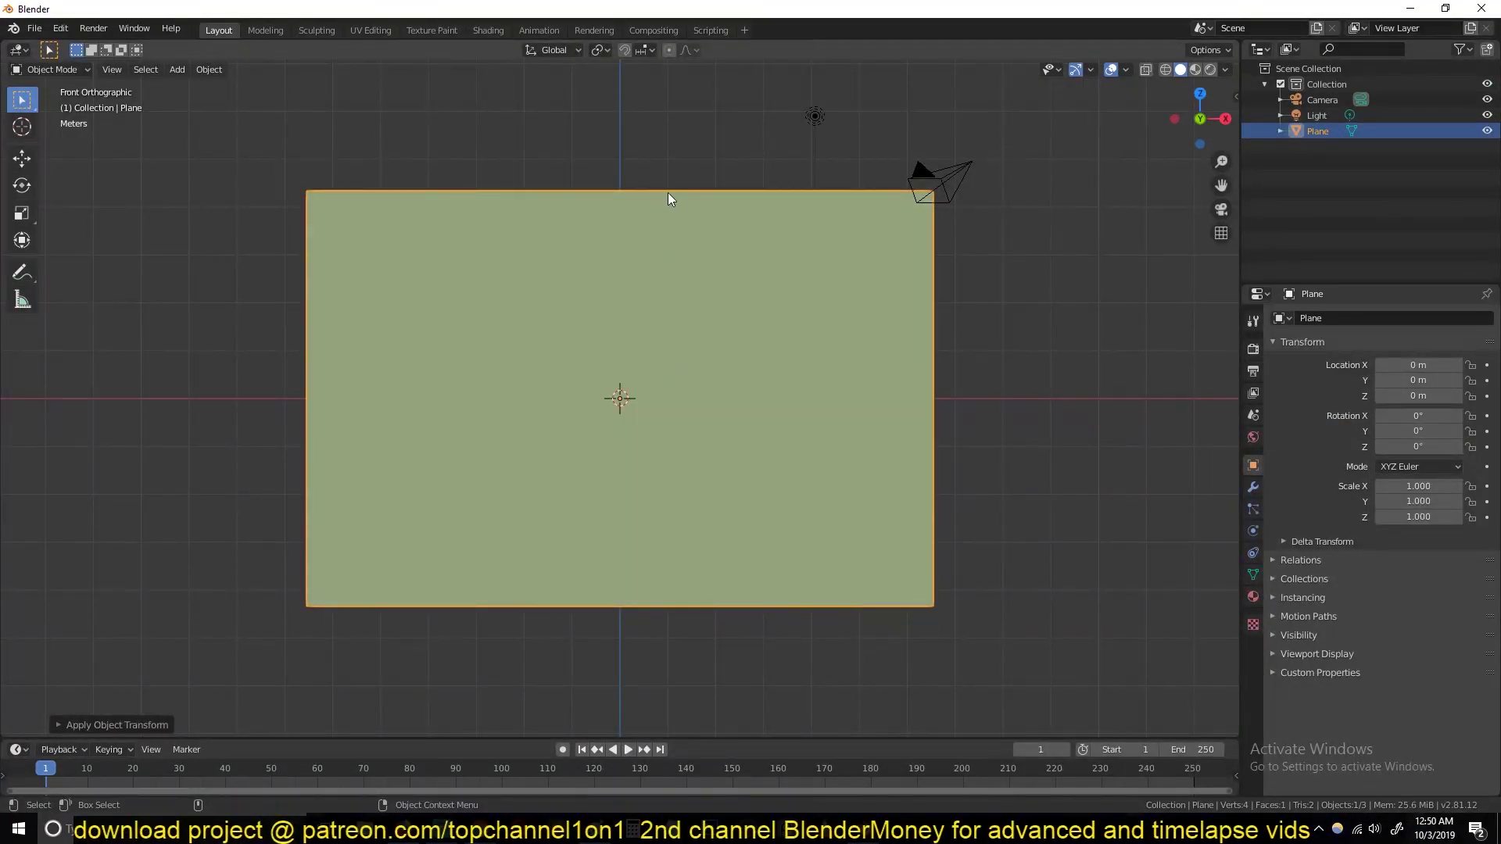
Add 29 evenly spaced vertical loop cuts across the plane's mesh
{"action": "key", "text": "Tab"}
{"action": "key", "text": "ctrl+r"}
{"action": "scroll", "coordinate": [592, 205], "scroll_direction": "up", "scroll_amount": 5}
{"action": "scroll", "coordinate": [592, 206], "scroll_direction": "up", "scroll_amount": 20}
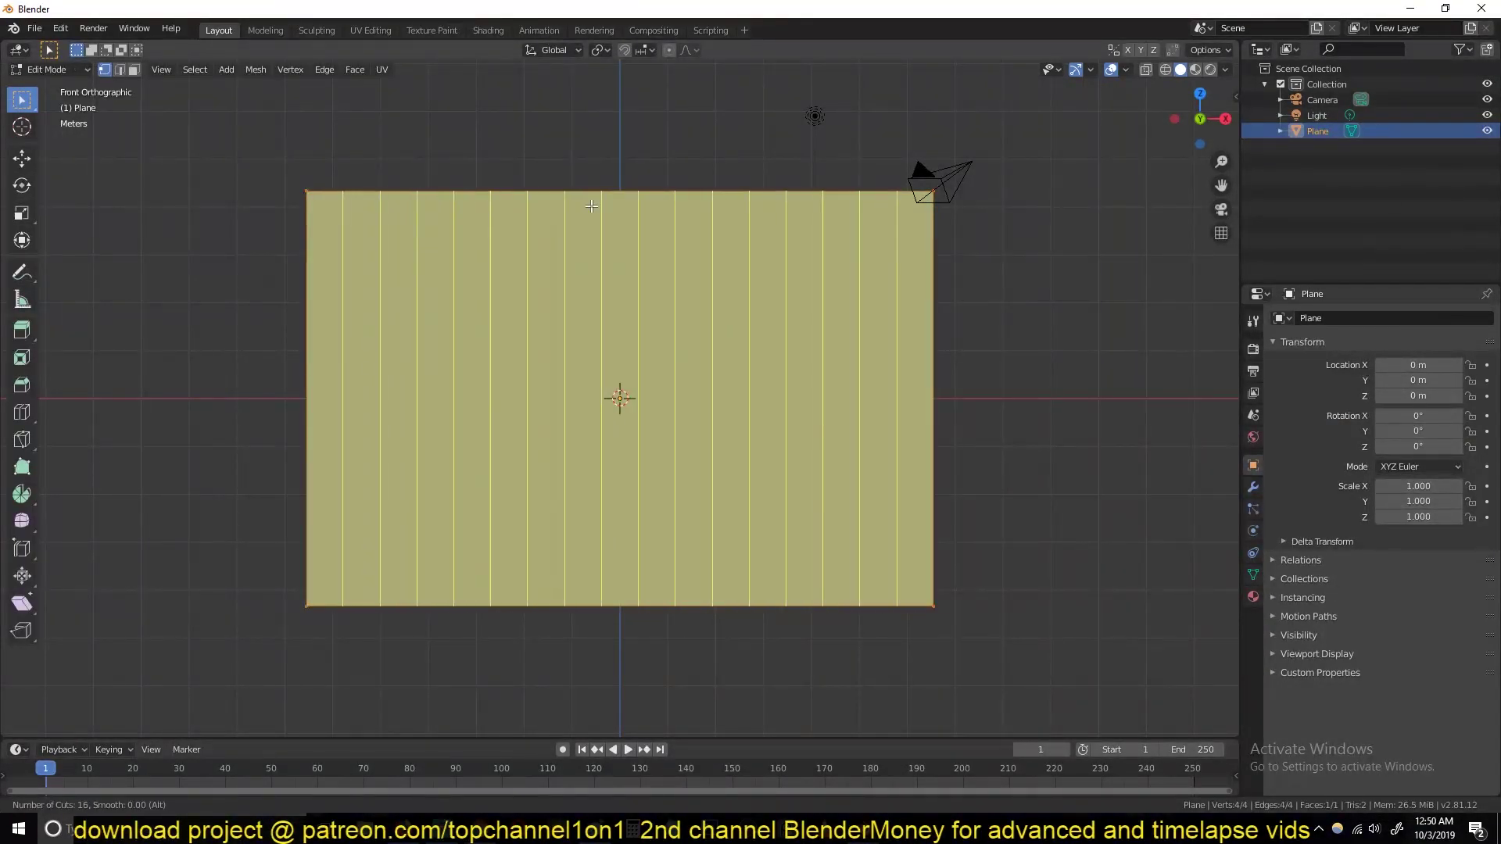
{"action": "left_click", "coordinate": [592, 205]}
{"action": "right_click", "coordinate": [590, 207]}
Add 25 evenly spaced horizontal loop cuts to the plane and return to Object Mode
{"action": "key", "text": "ctrl+r"}
{"action": "scroll", "coordinate": [593, 329], "scroll_direction": "up", "scroll_amount": 9}
{"action": "scroll", "coordinate": [592, 329], "scroll_direction": "up", "scroll_amount": 11}
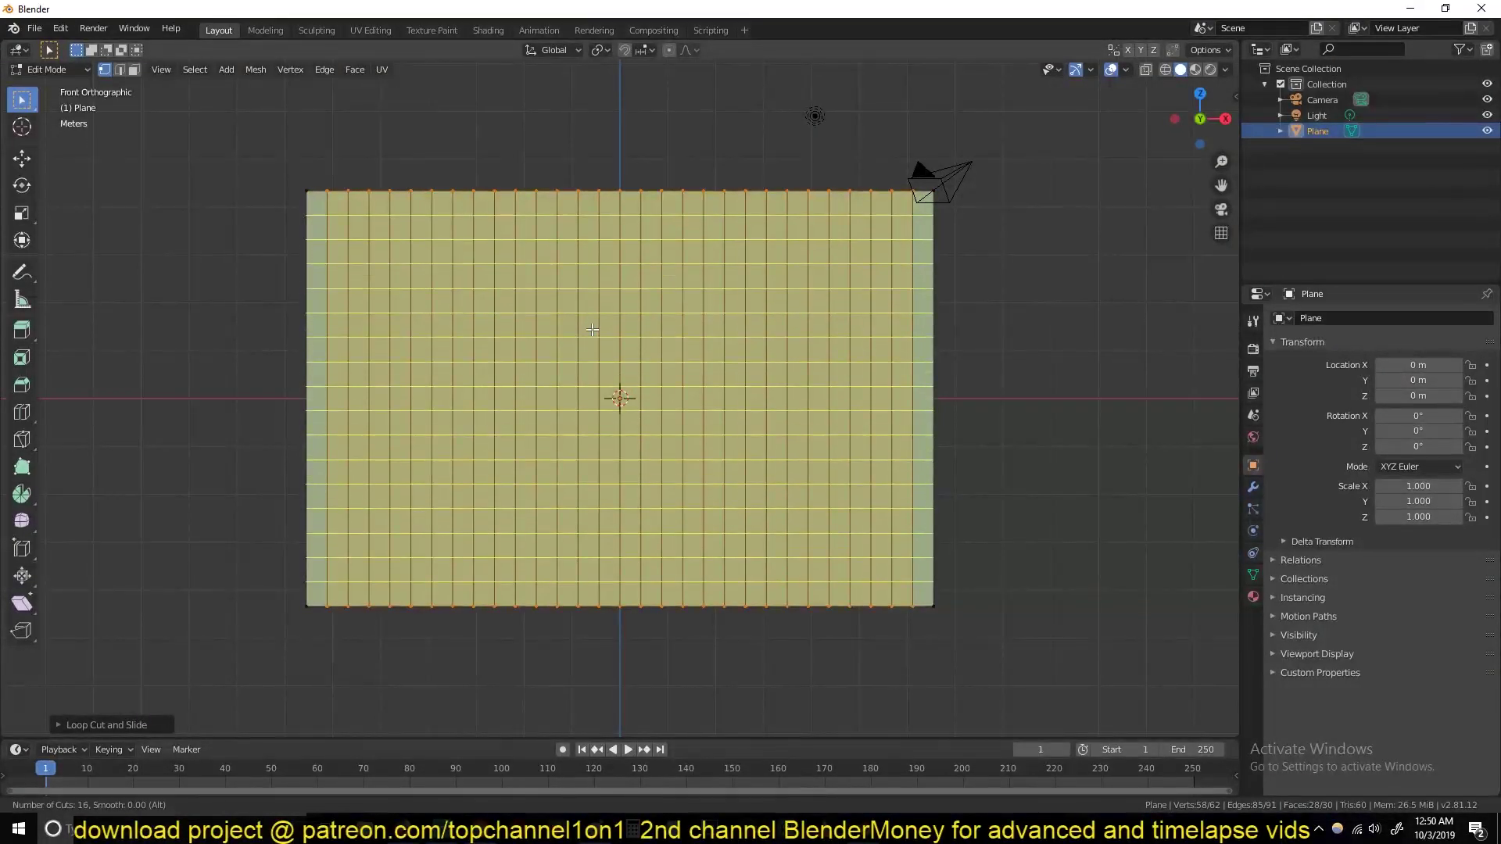
{"action": "left_click", "coordinate": [593, 329]}
{"action": "right_click", "coordinate": [593, 329]}
{"action": "key", "text": "Tab"}
{"action": "middle_click_drag", "start_coordinate": [592, 329], "coordinate": [683, 320]}
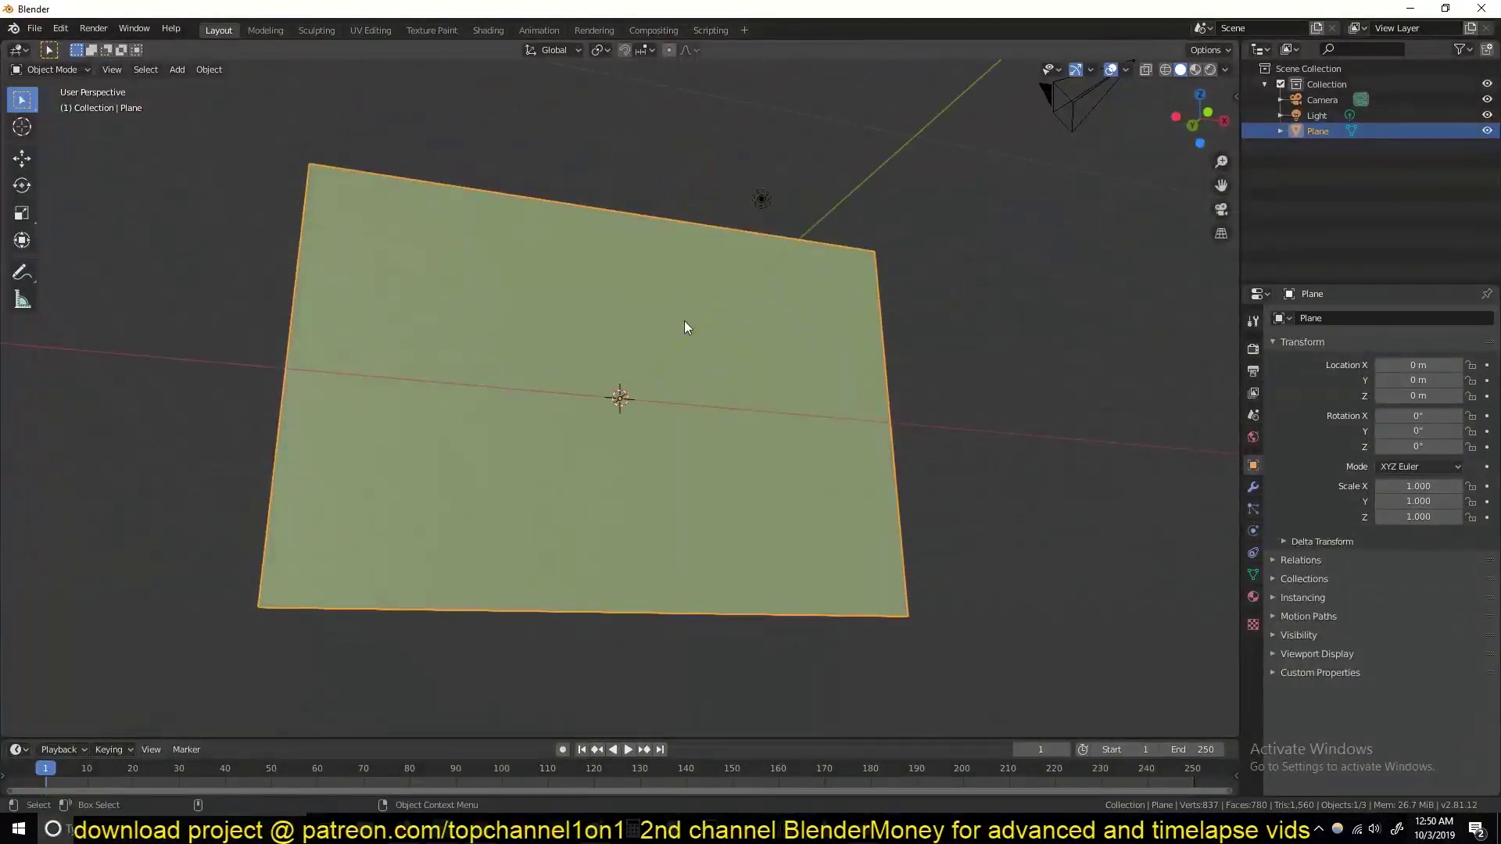
{"action": "key", "text": "KP_1"}
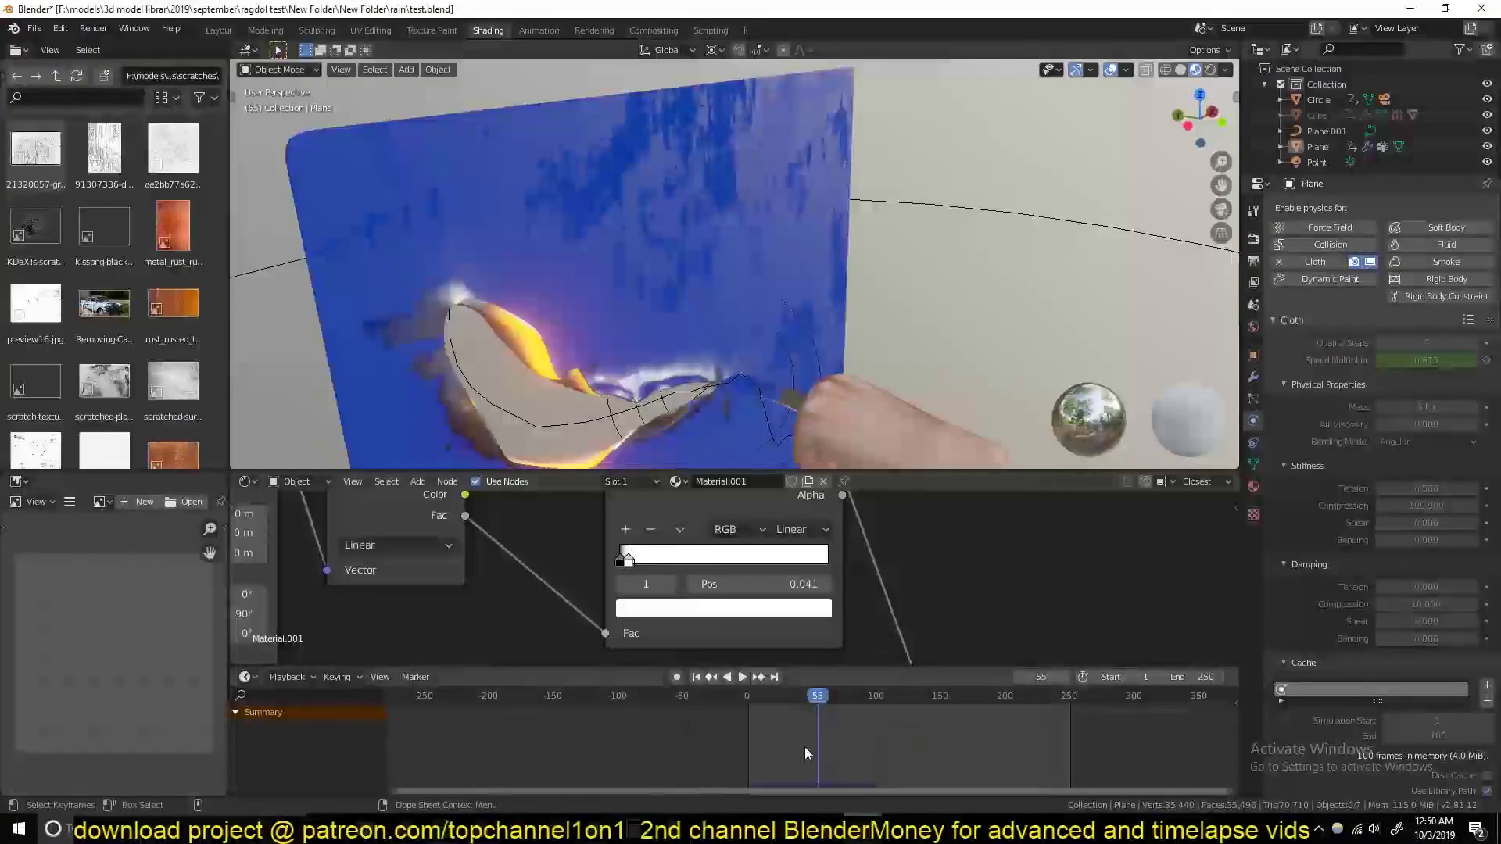
Review the shape of the tear by replaying the animation in the finished test.blend scene
{"action": "right_click_drag", "start_coordinate": [791, 738], "coordinate": [712, 734], "text": "shift"}
{"action": "middle_click_drag", "start_coordinate": [562, 302], "coordinate": [449, 227]}
{"action": "key", "text": "space"}
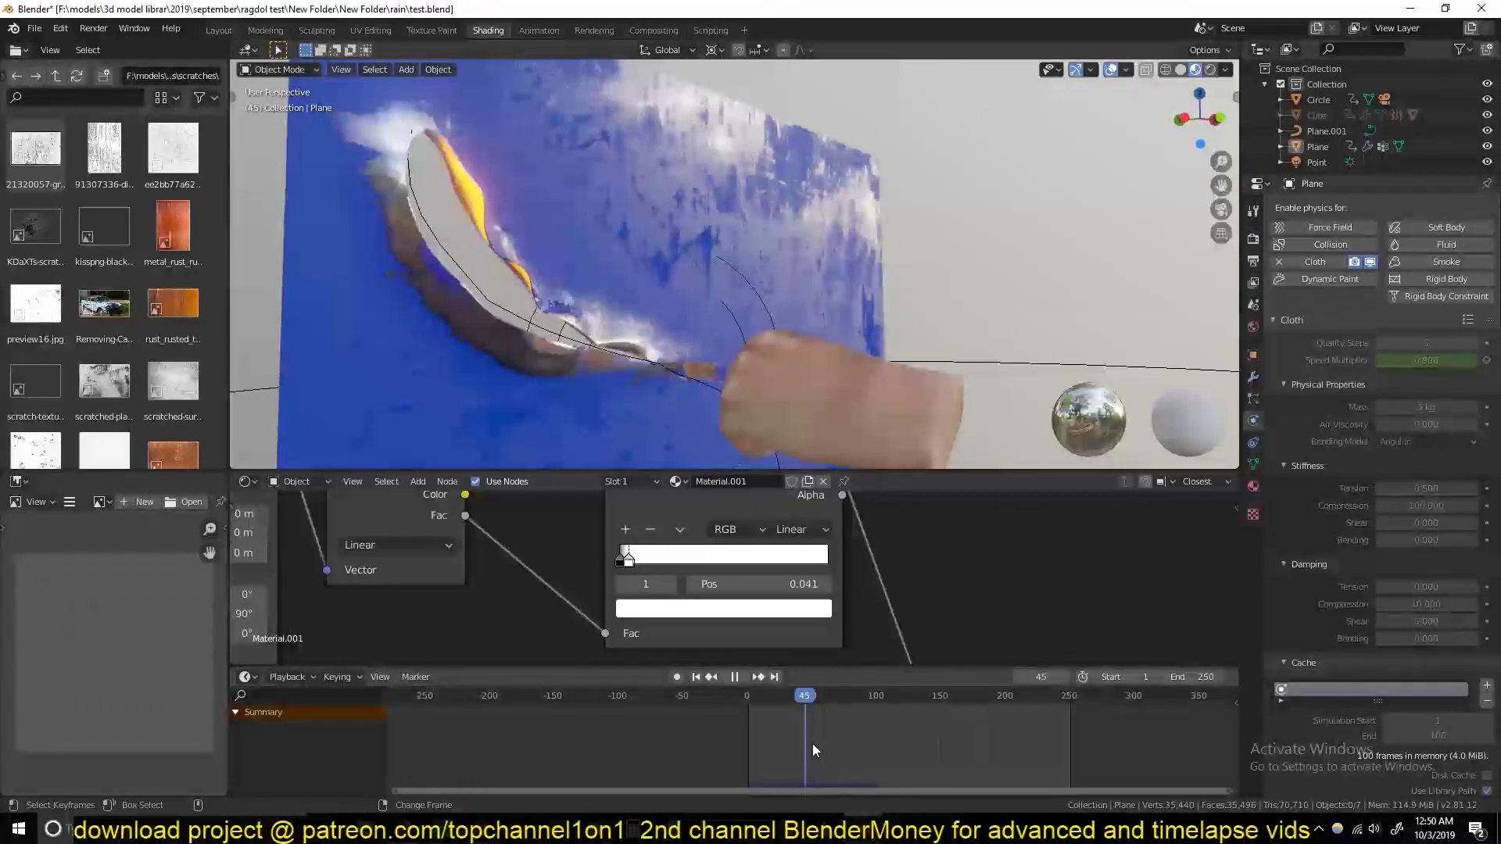
{"action": "key", "text": "space"}
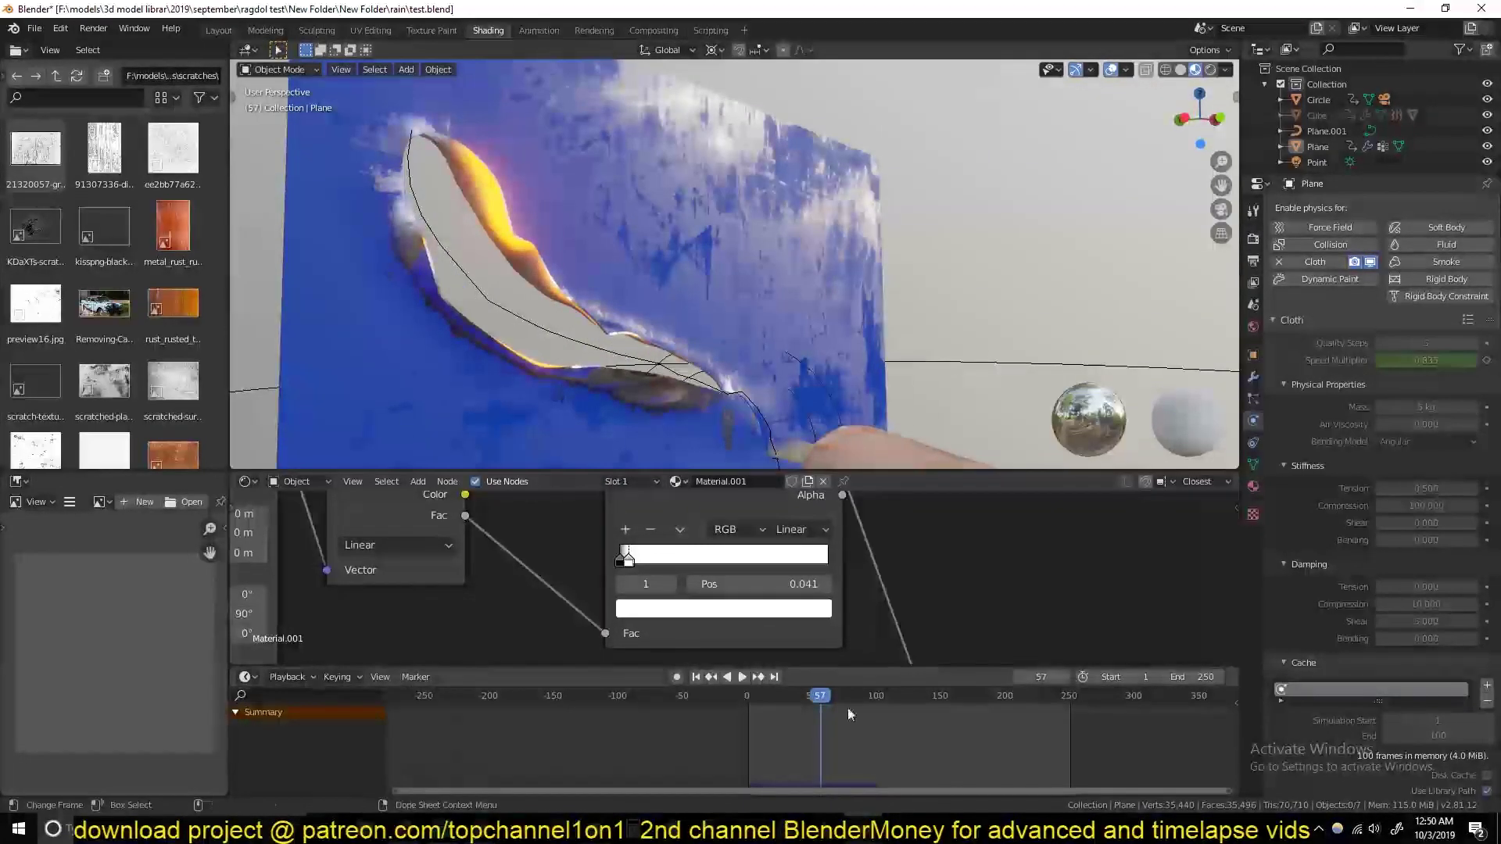
Return to the new Blender scene and enter Edit Mode on the plane with all vertices deselected
{"action": "mouse_move", "coordinate": [863, 829]}
{"action": "left_click", "coordinate": [923, 784]}
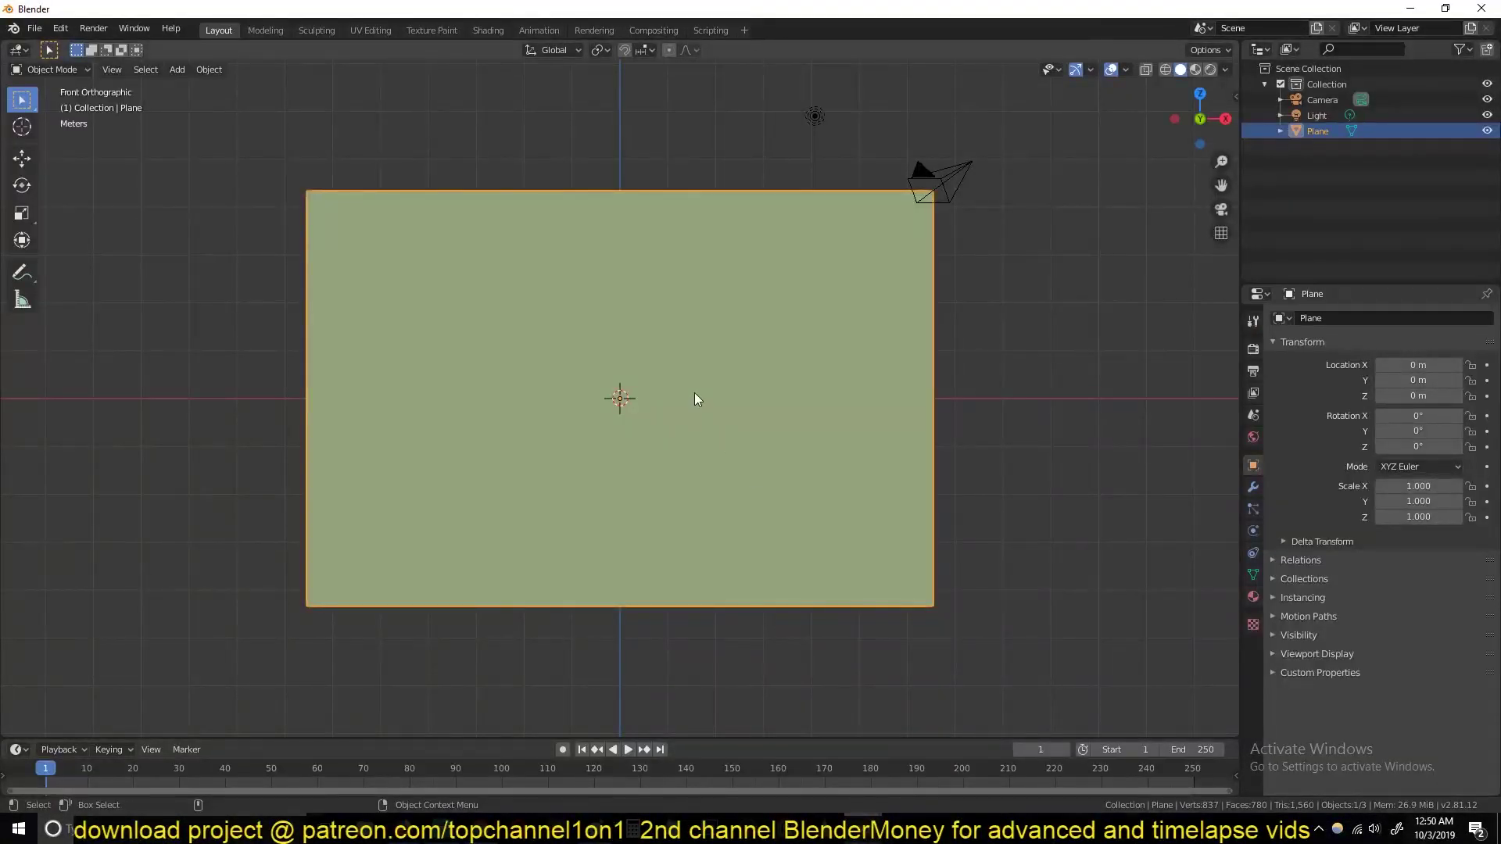
{"action": "key", "text": "Tab"}
{"action": "key", "text": "alt+a"}
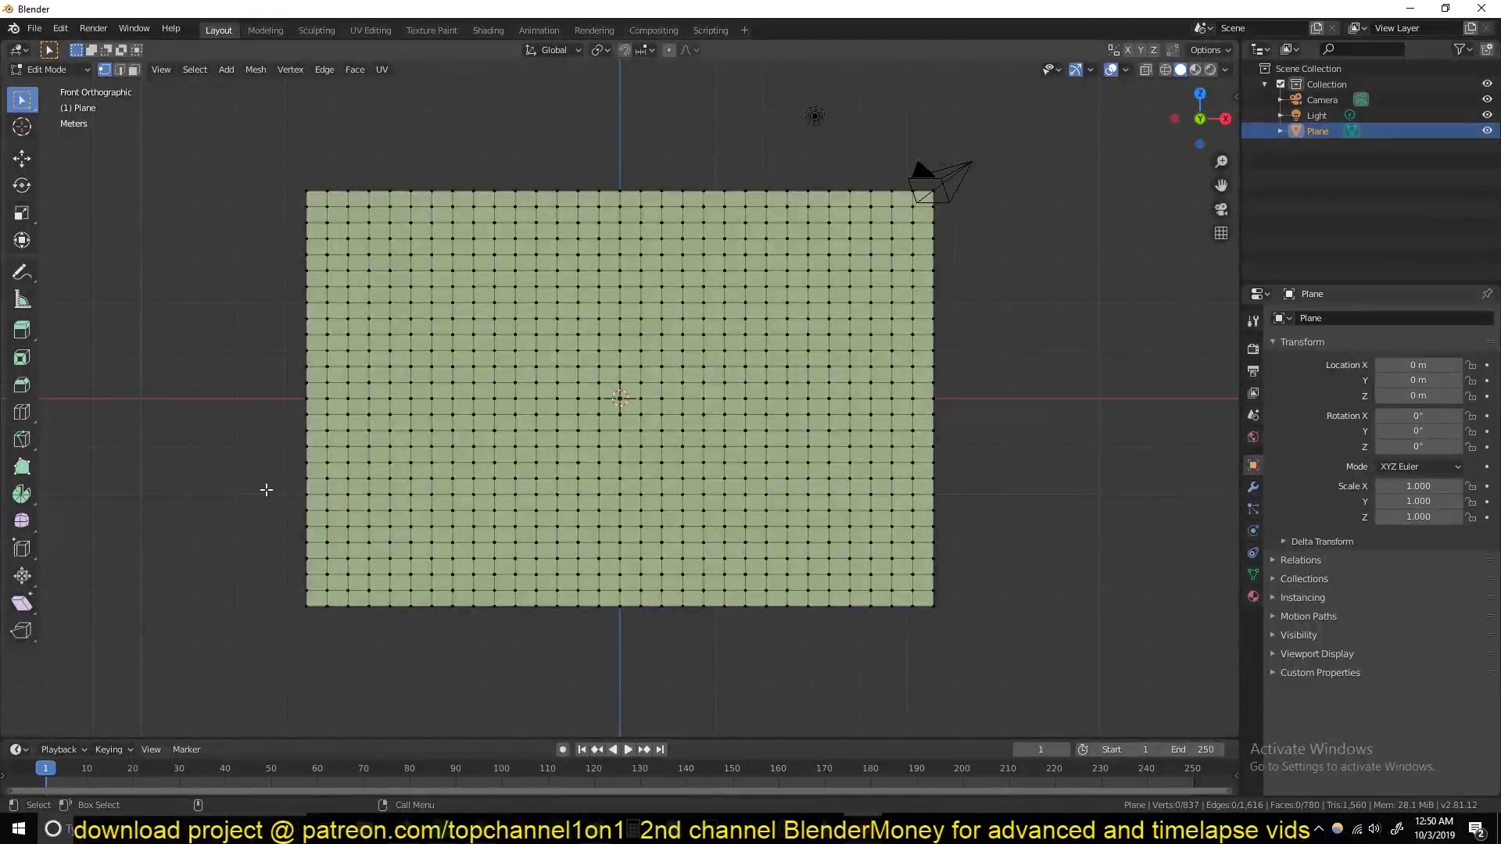
{"action": "key", "text": "k"}
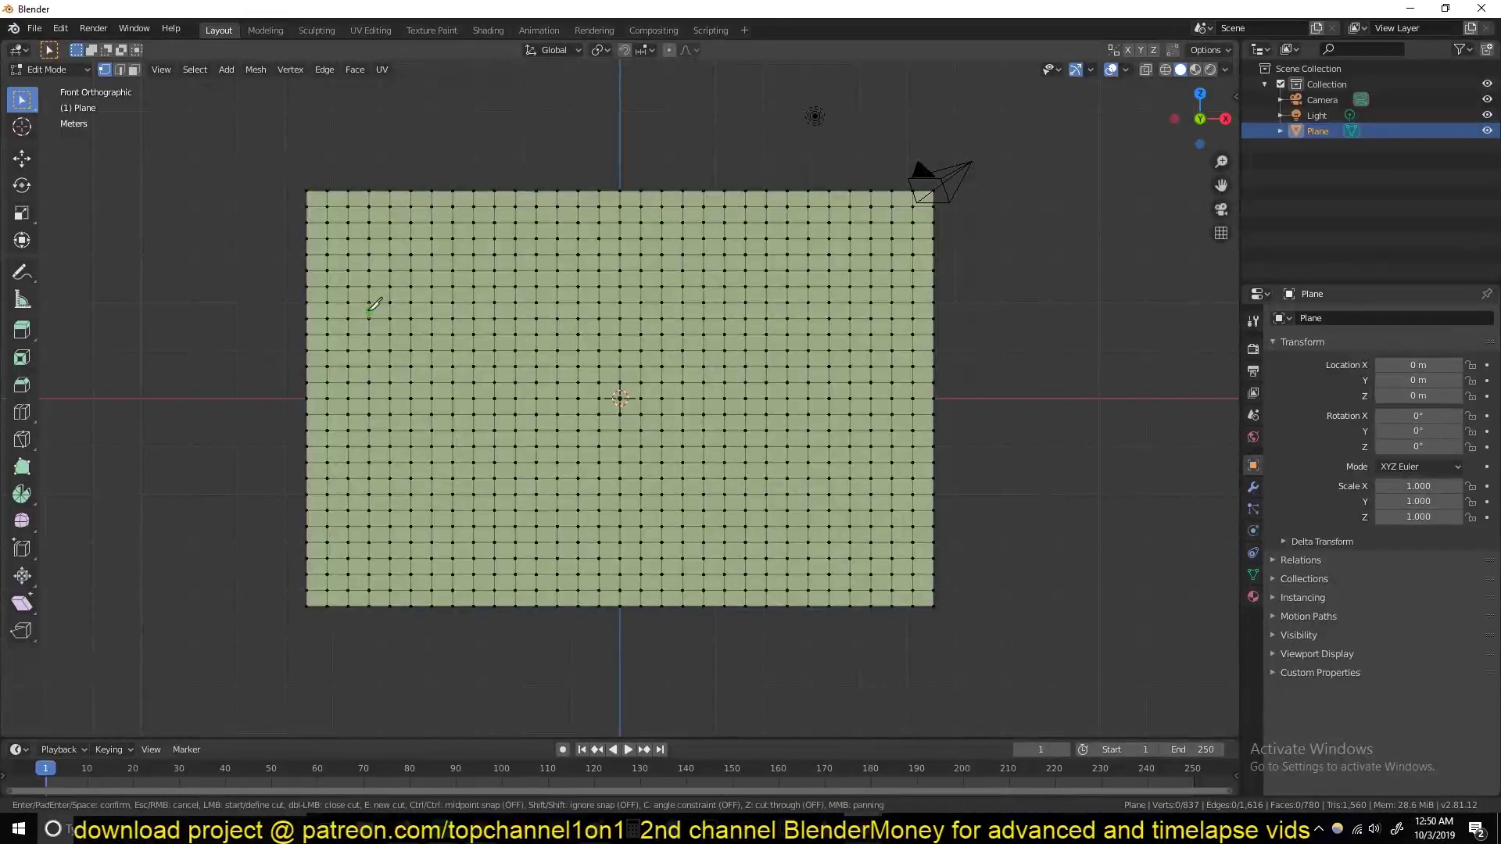
{"action": "left_click", "coordinate": [328, 215]}
{"action": "left_click_drag", "start_coordinate": [447, 306], "coordinate": [516, 364]}
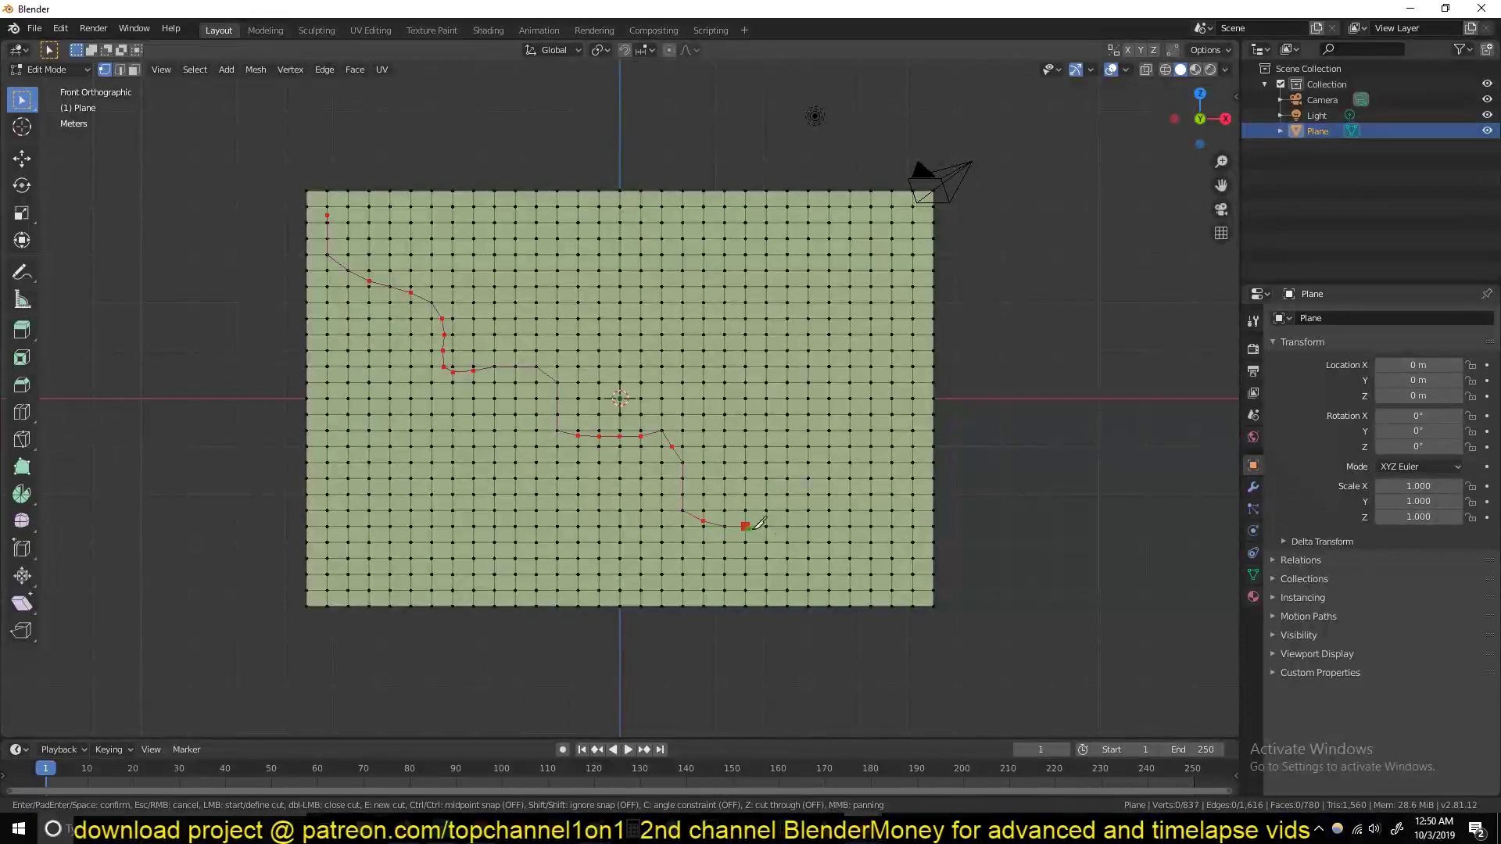
{"action": "key", "text": "Escape"}
{"action": "scroll", "coordinate": [752, 472], "scroll_direction": "up", "scroll_amount": 3}
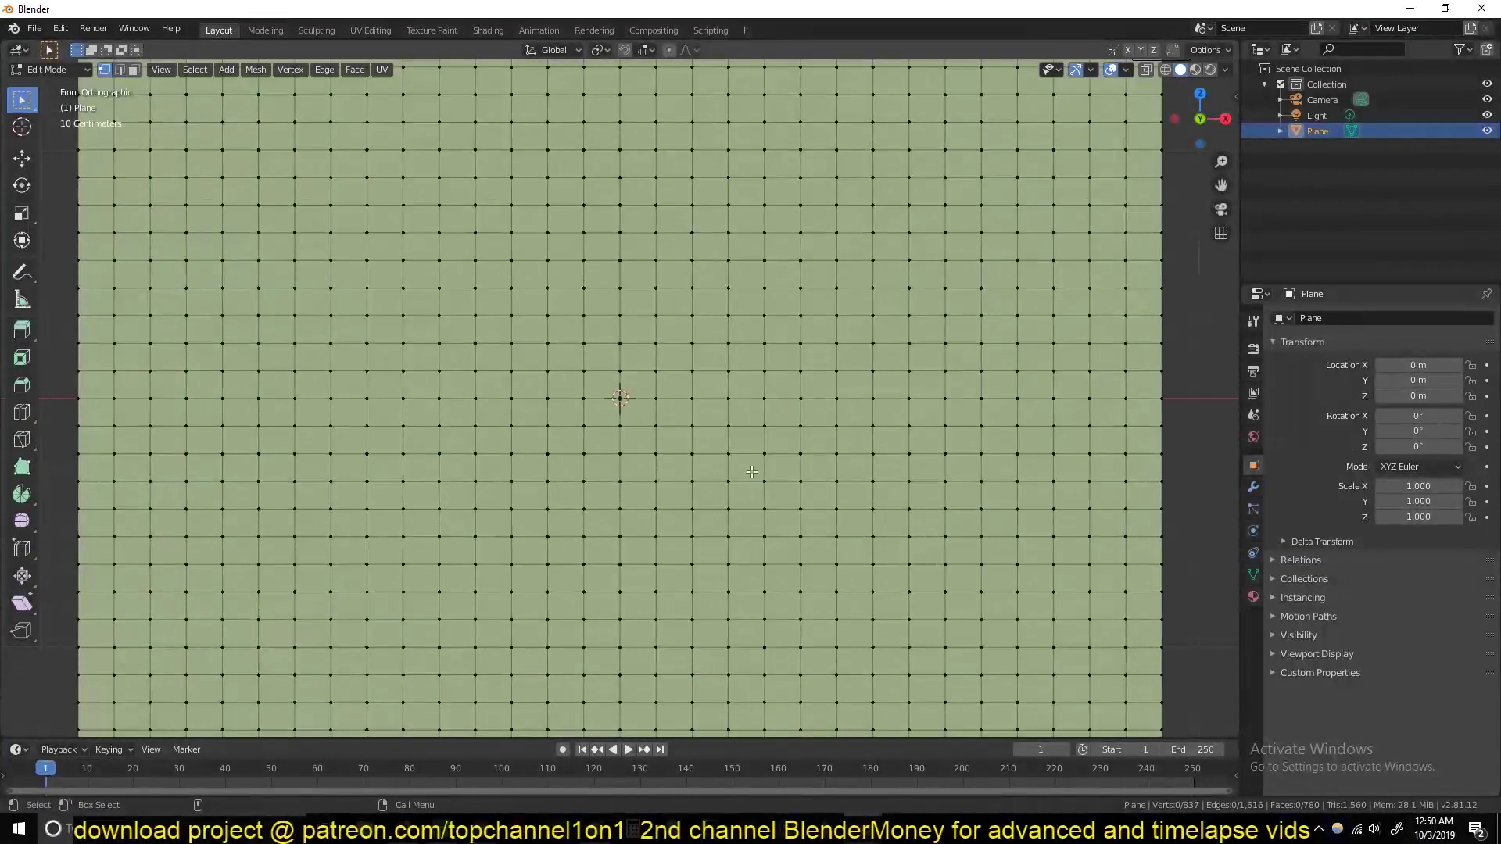
{"action": "scroll", "coordinate": [752, 472], "scroll_direction": "down", "scroll_amount": 1}
{"action": "key", "text": "k"}
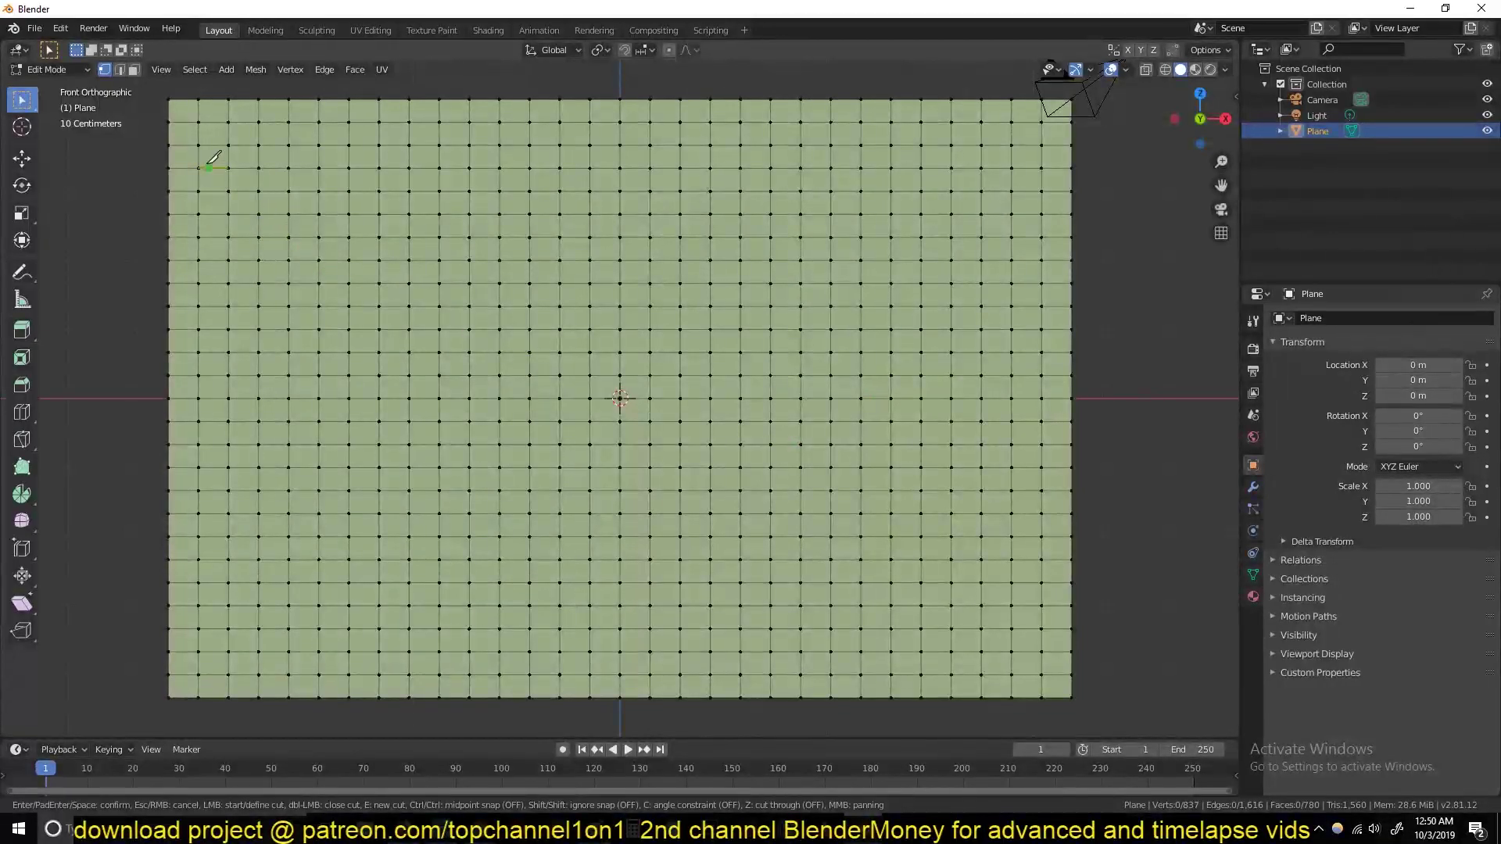
{"action": "left_click_drag", "start_coordinate": [353, 202], "coordinate": [567, 397]}
{"action": "left_click_drag", "start_coordinate": [803, 467], "coordinate": [923, 550]}
{"action": "key", "text": "Return"}
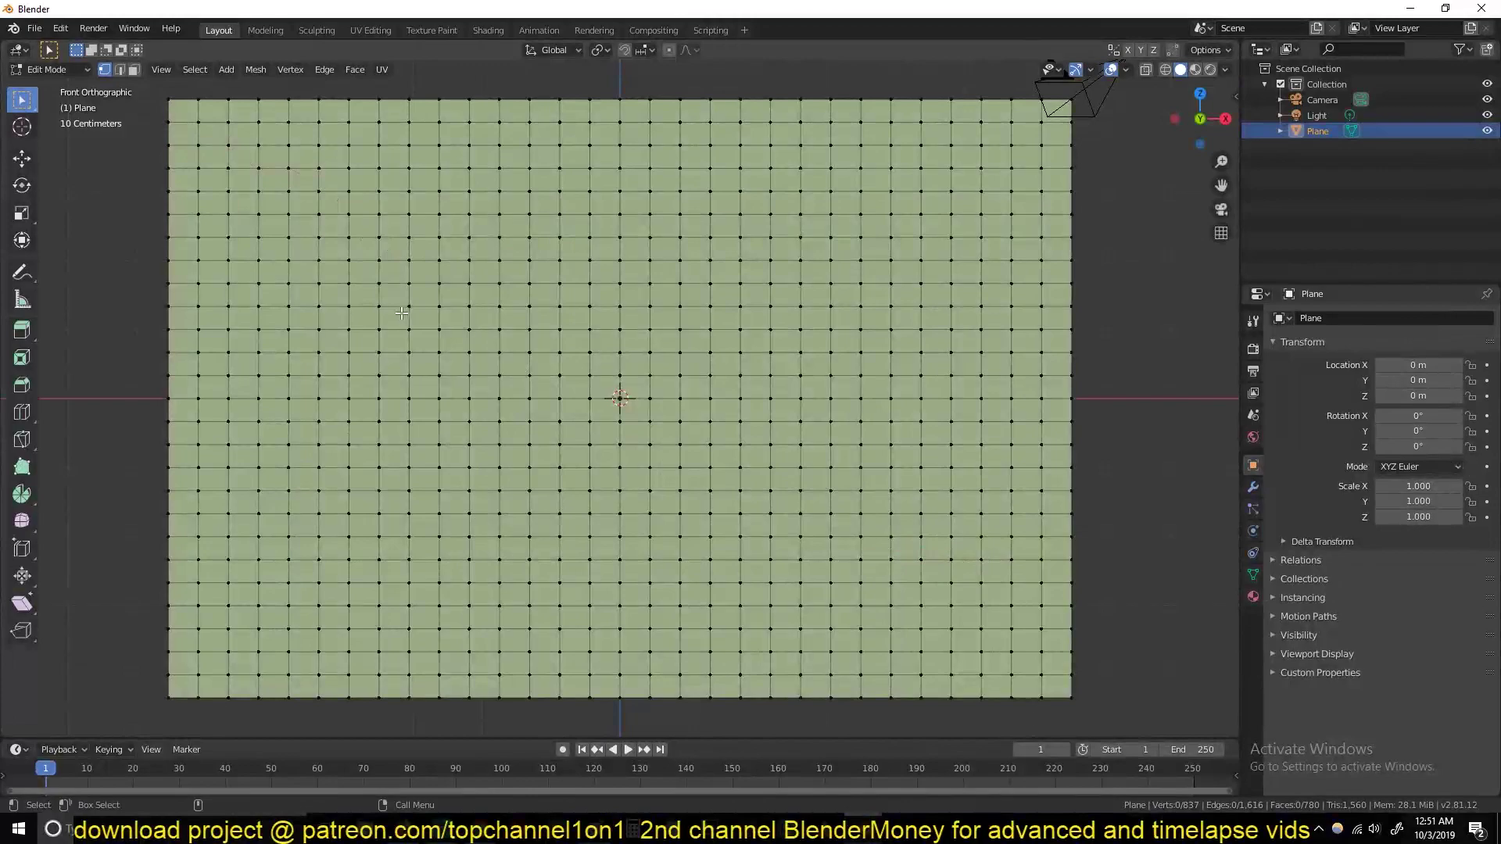
{"action": "key", "text": "k"}
{"action": "left_click_drag", "start_coordinate": [184, 154], "coordinate": [349, 311]}
{"action": "key", "text": "Escape"}
{"action": "key", "text": "k"}
{"action": "left_click_drag", "start_coordinate": [221, 167], "coordinate": [585, 535]}
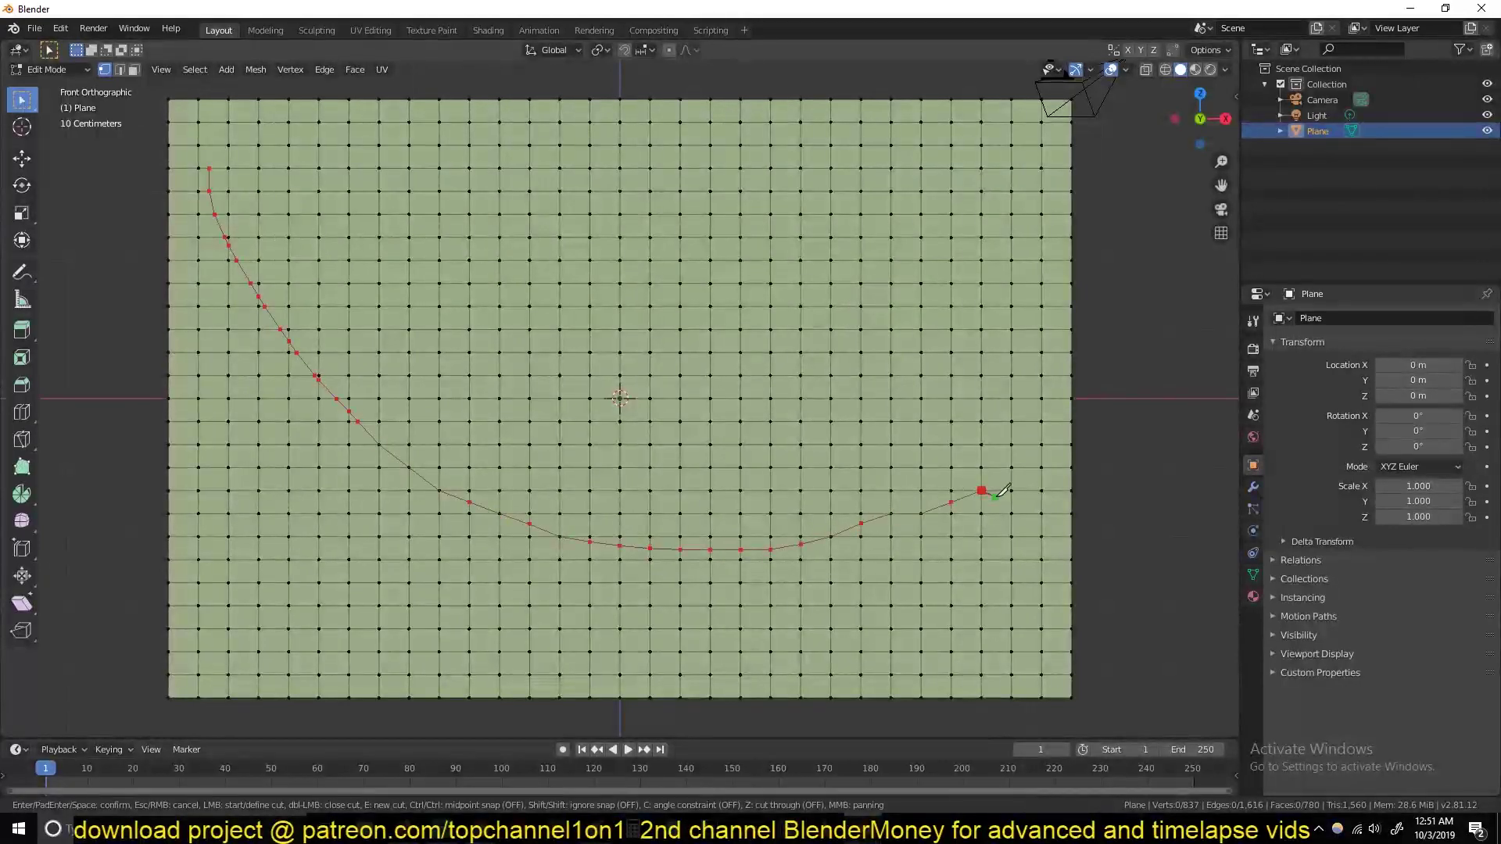
{"action": "key", "text": "Escape"}
Knife-cut a wavy diagonal line across the plane from near its upper-left corner to near its right edge below the middle
{"action": "key", "text": "k"}
{"action": "left_click_drag", "start_coordinate": [198, 155], "coordinate": [411, 241]}
{"action": "key", "text": "Return"}
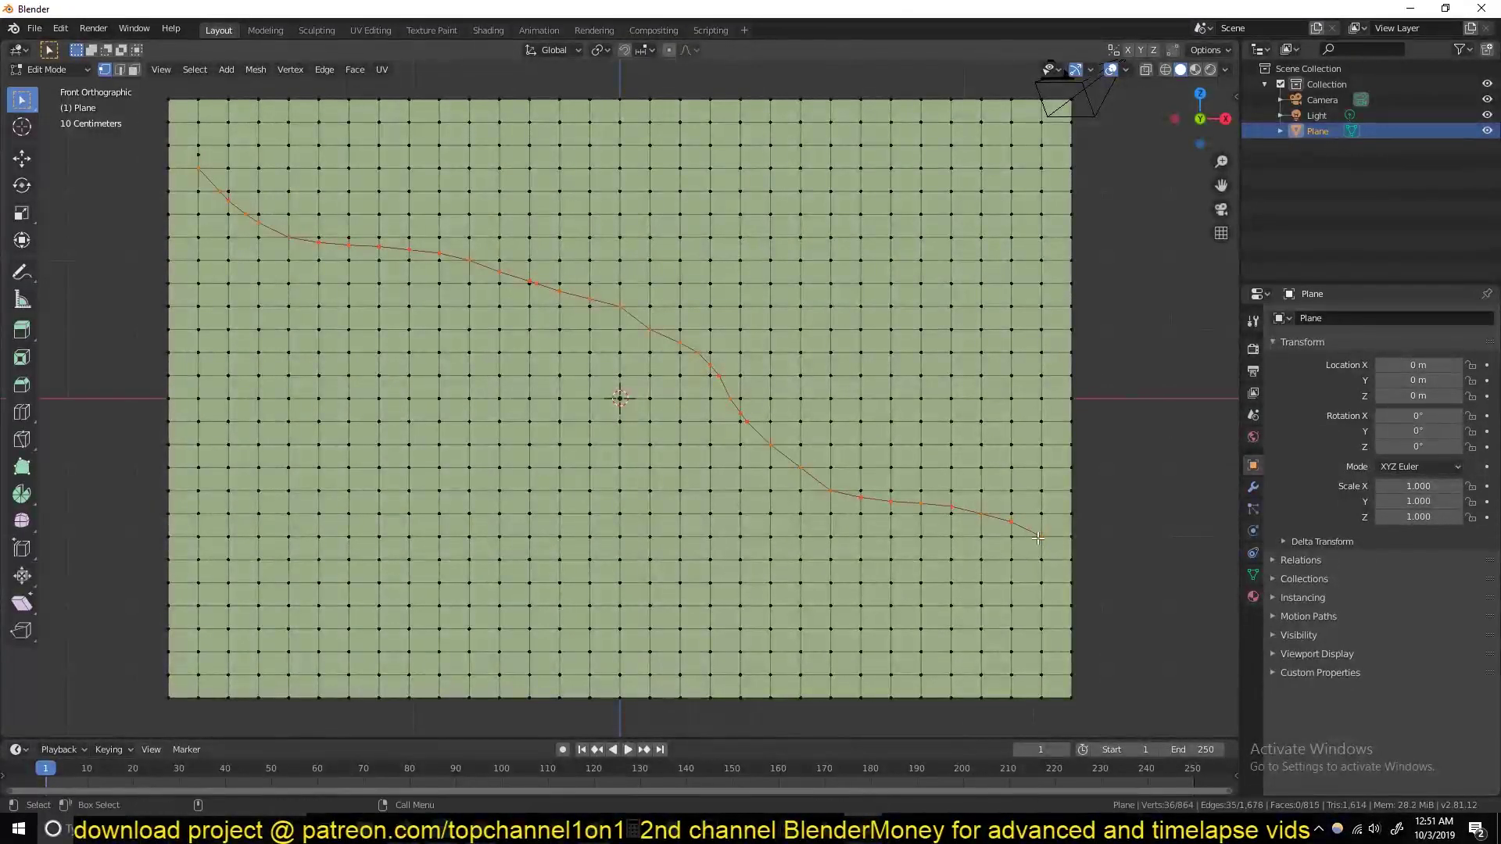
Rip the plane apart along the wavy cut line, leaving the split vertices in place, and return to Object Mode
{"action": "middle_click_drag", "start_coordinate": [844, 415], "coordinate": [784, 429]}
{"action": "key", "text": "KP_1"}
{"action": "key", "text": "e"}
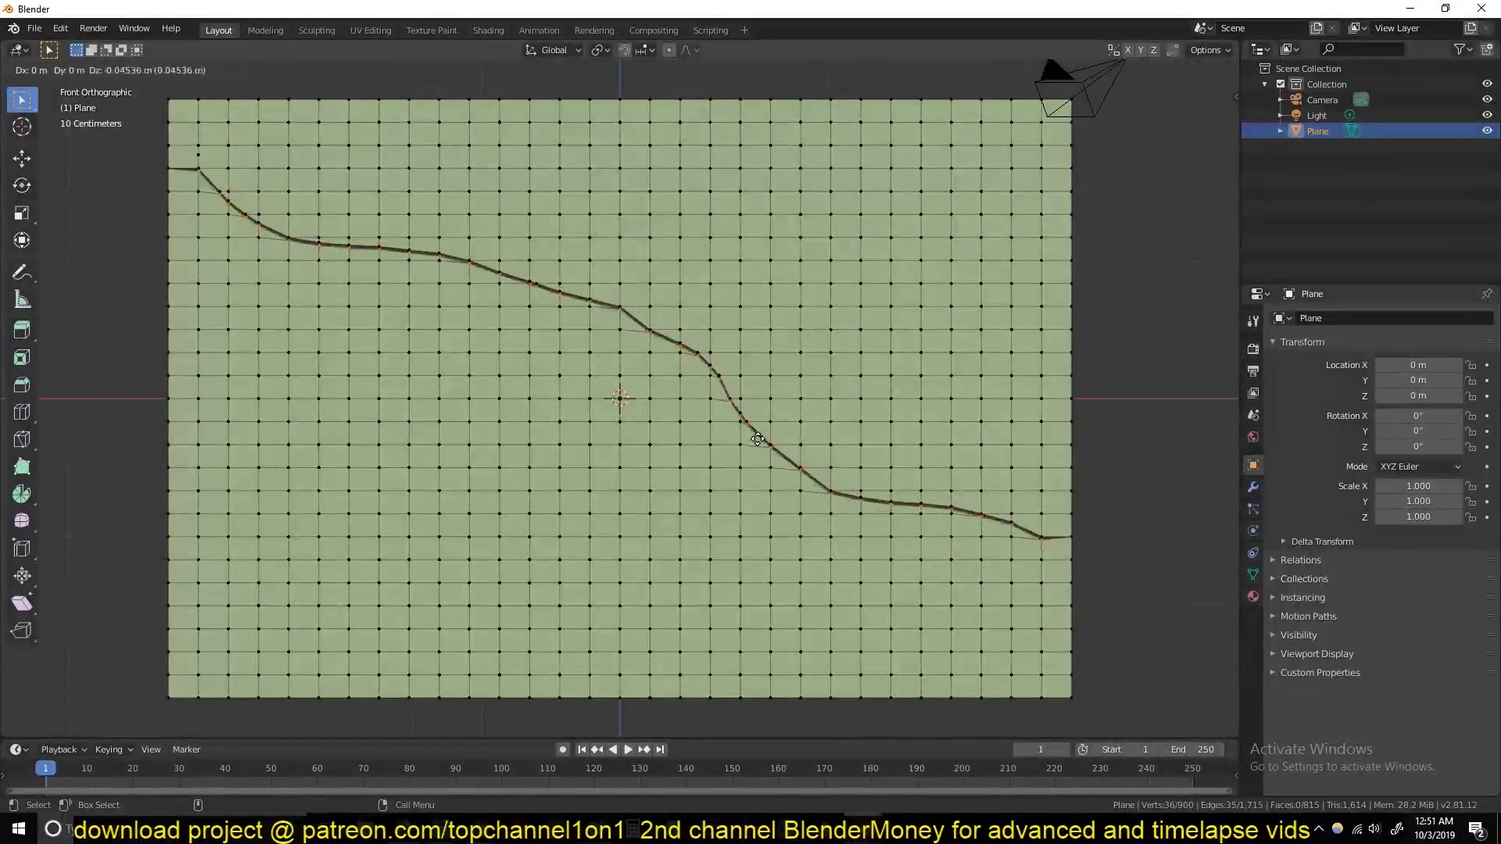
{"action": "key", "text": "z"}
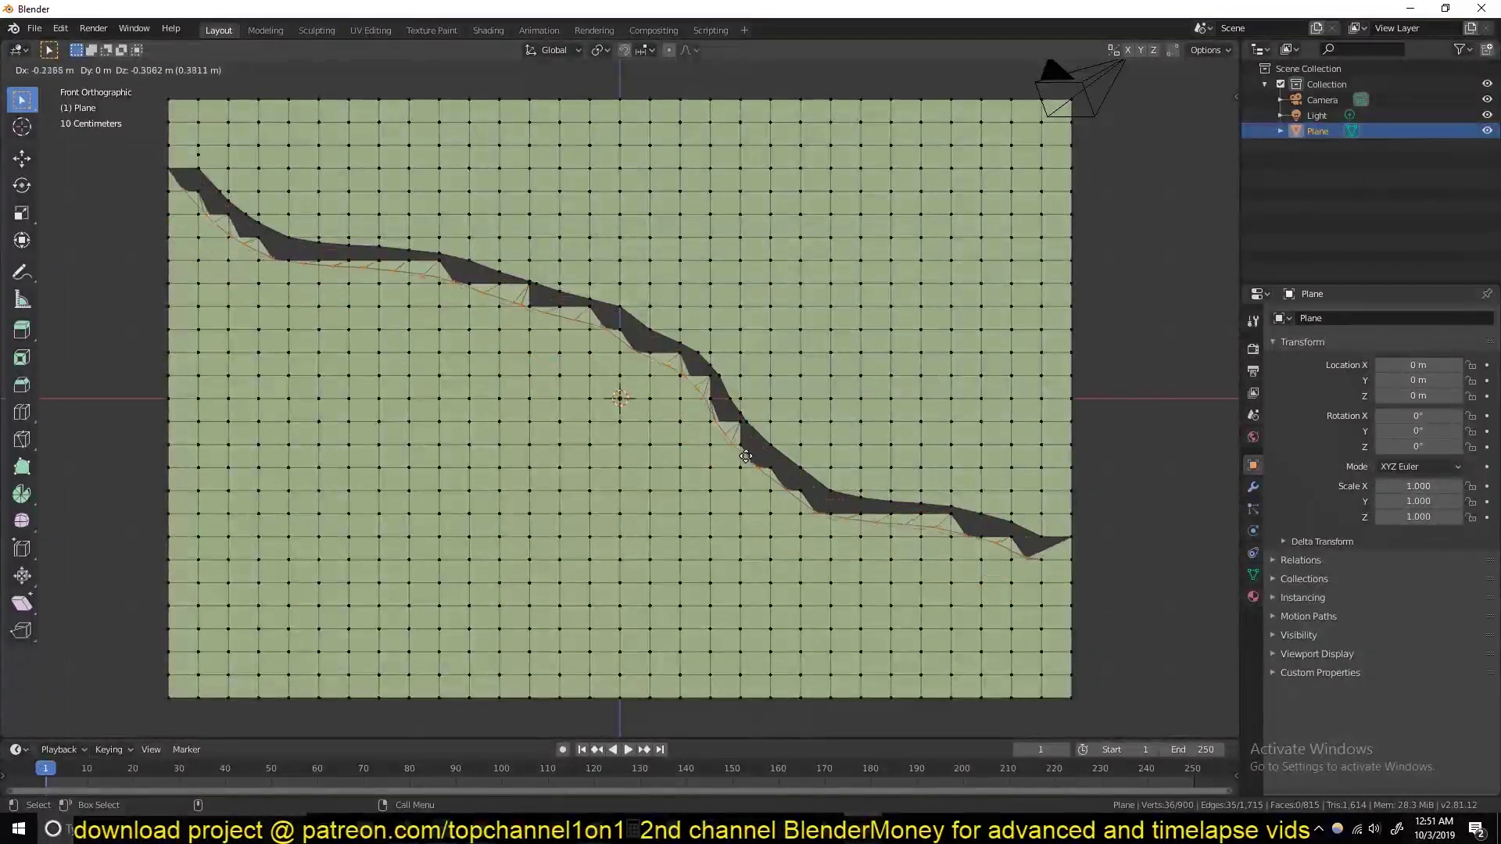
{"action": "key", "text": "Escape"}
{"action": "key", "text": "Tab"}
{"action": "middle_click_drag", "start_coordinate": [707, 383], "coordinate": [586, 448]}
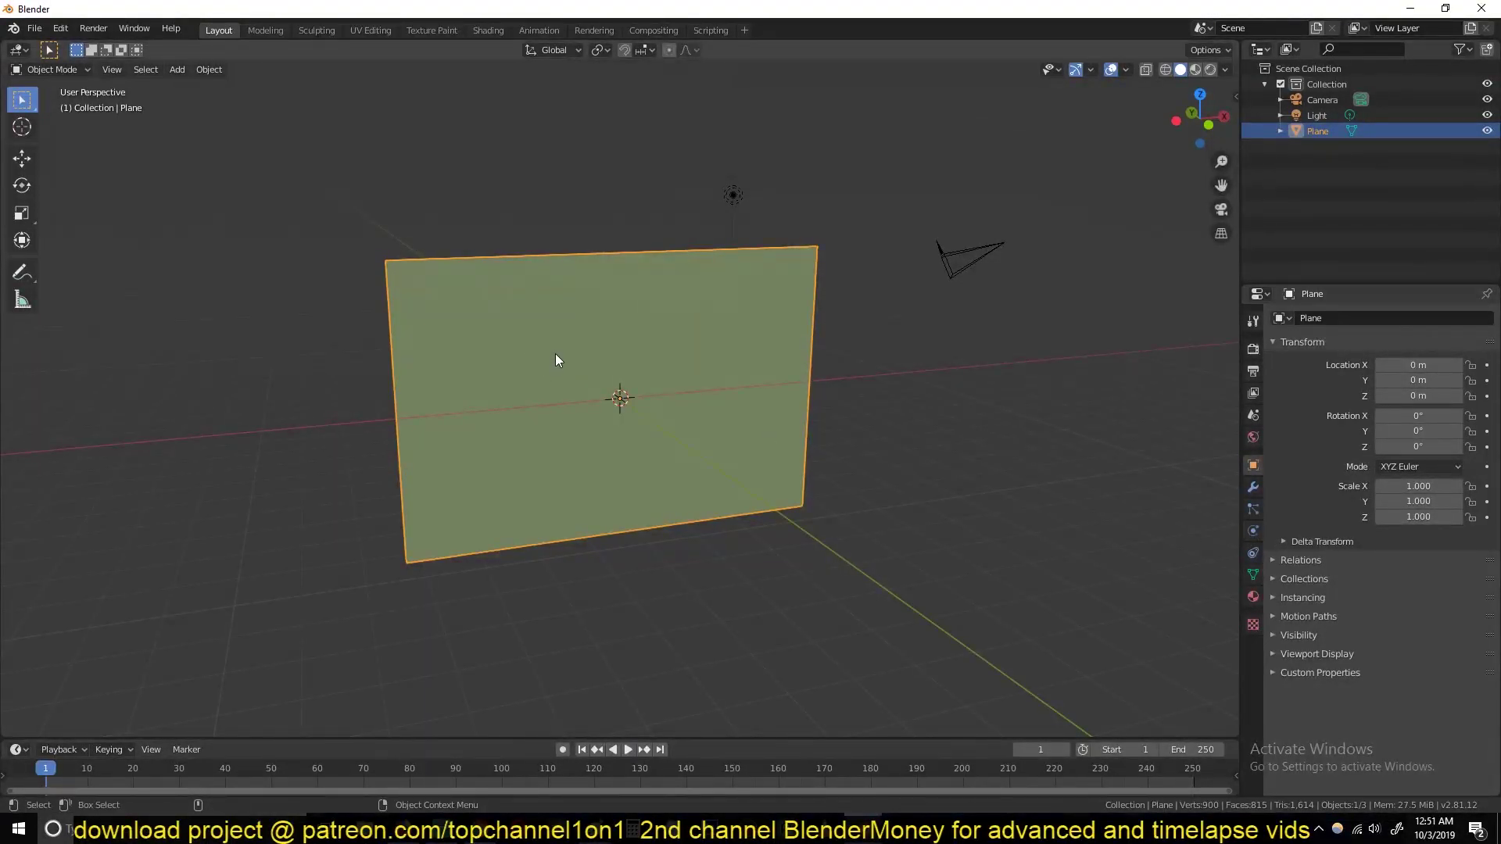
Add Cloth physics to the plane and briefly play the simulation
{"action": "left_click", "coordinate": [1253, 532]}
{"action": "left_click", "coordinate": [1324, 372]}
{"action": "scroll", "coordinate": [1343, 627], "scroll_direction": "down", "scroll_amount": 2}
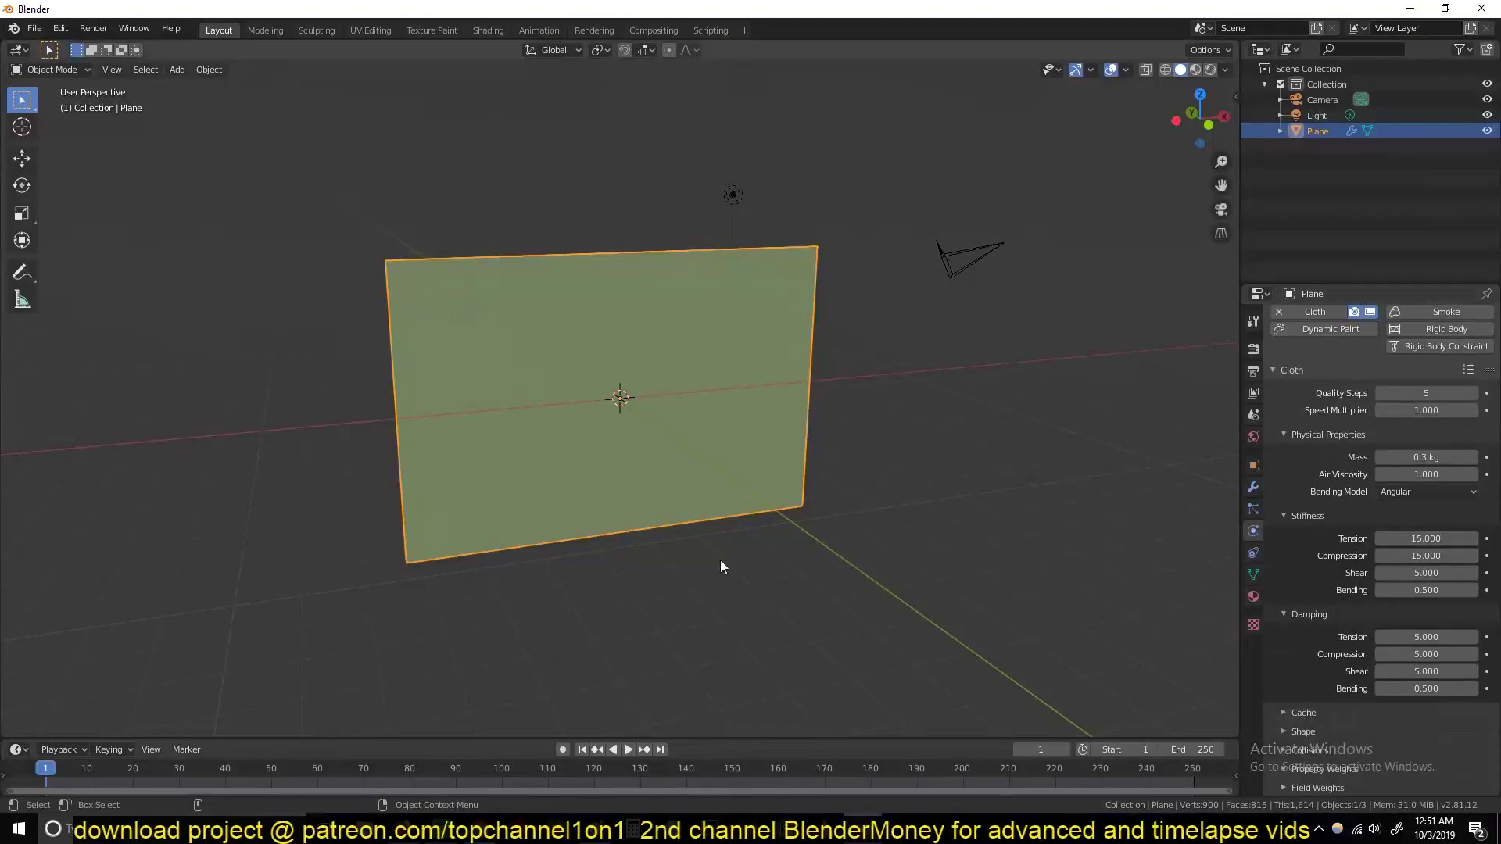
{"action": "key", "text": "space"}
{"action": "key", "text": "Escape"}
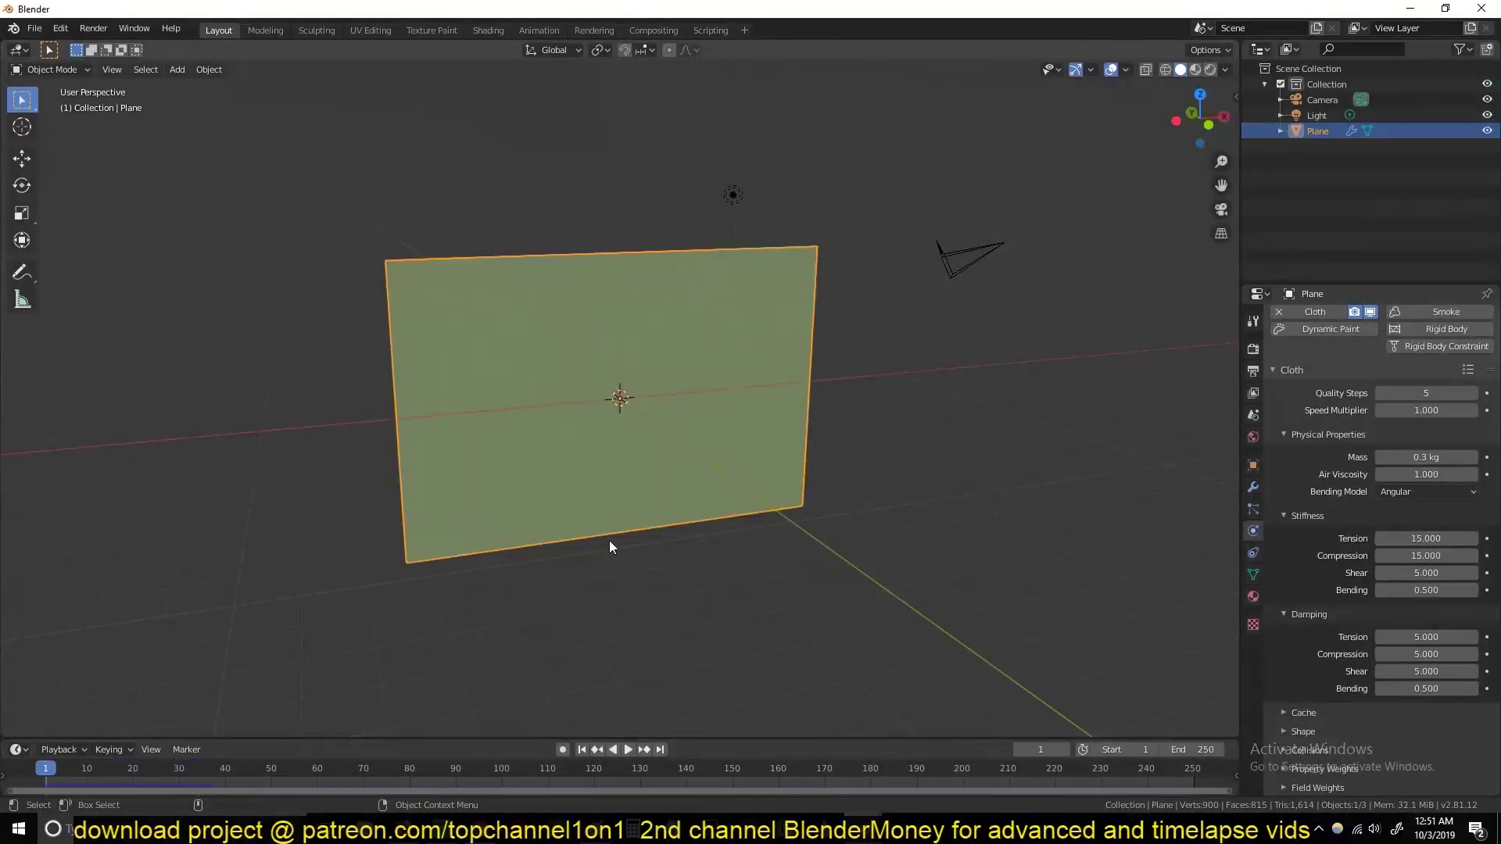
Set the Gravity field weight of the plane's cloth to 0 and replay the simulation
{"action": "left_click", "coordinate": [1296, 439]}
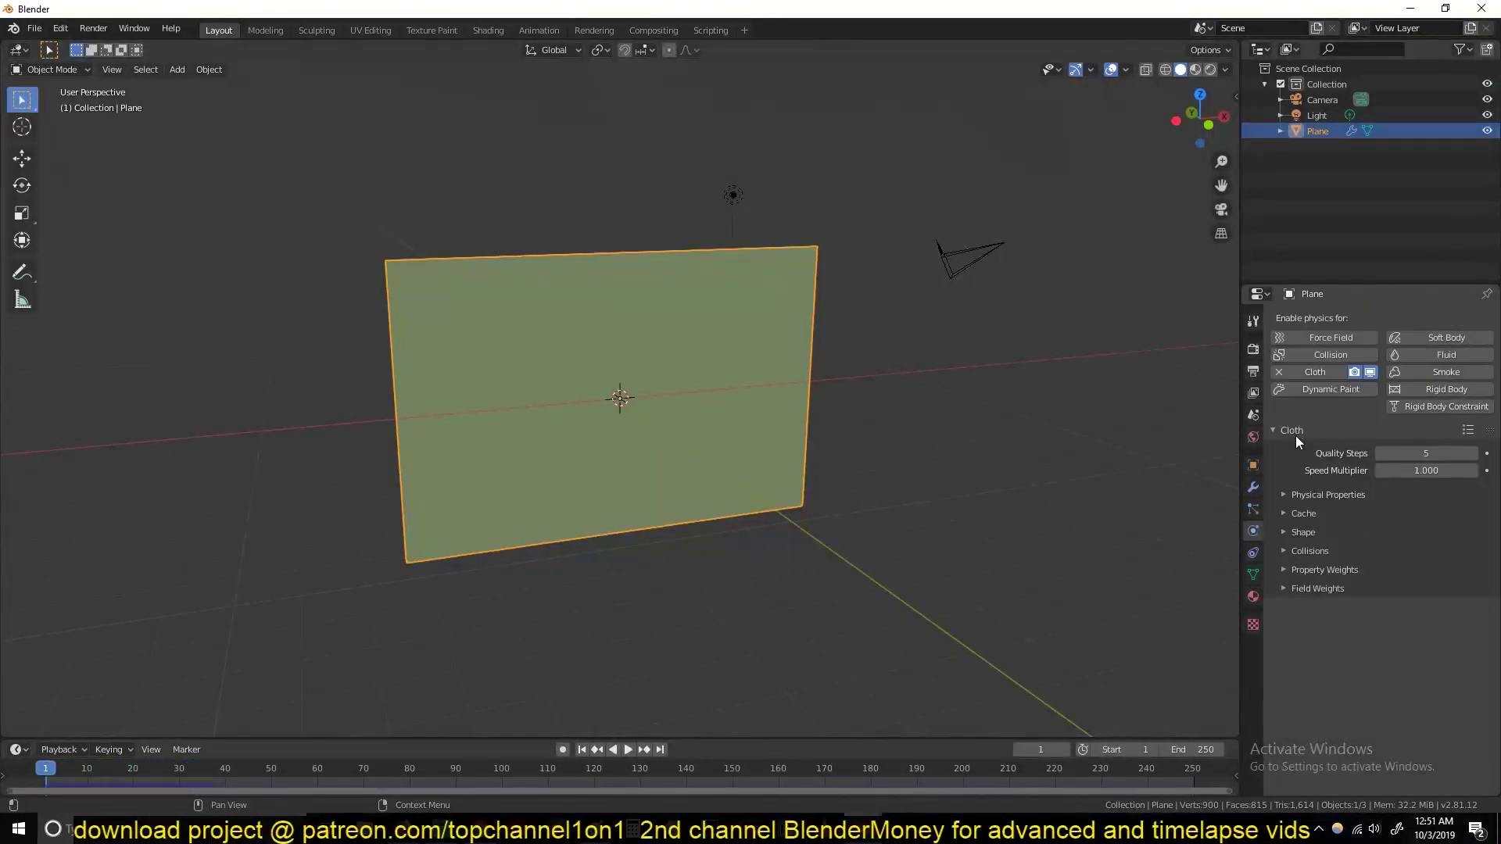
{"action": "left_click", "coordinate": [1296, 585]}
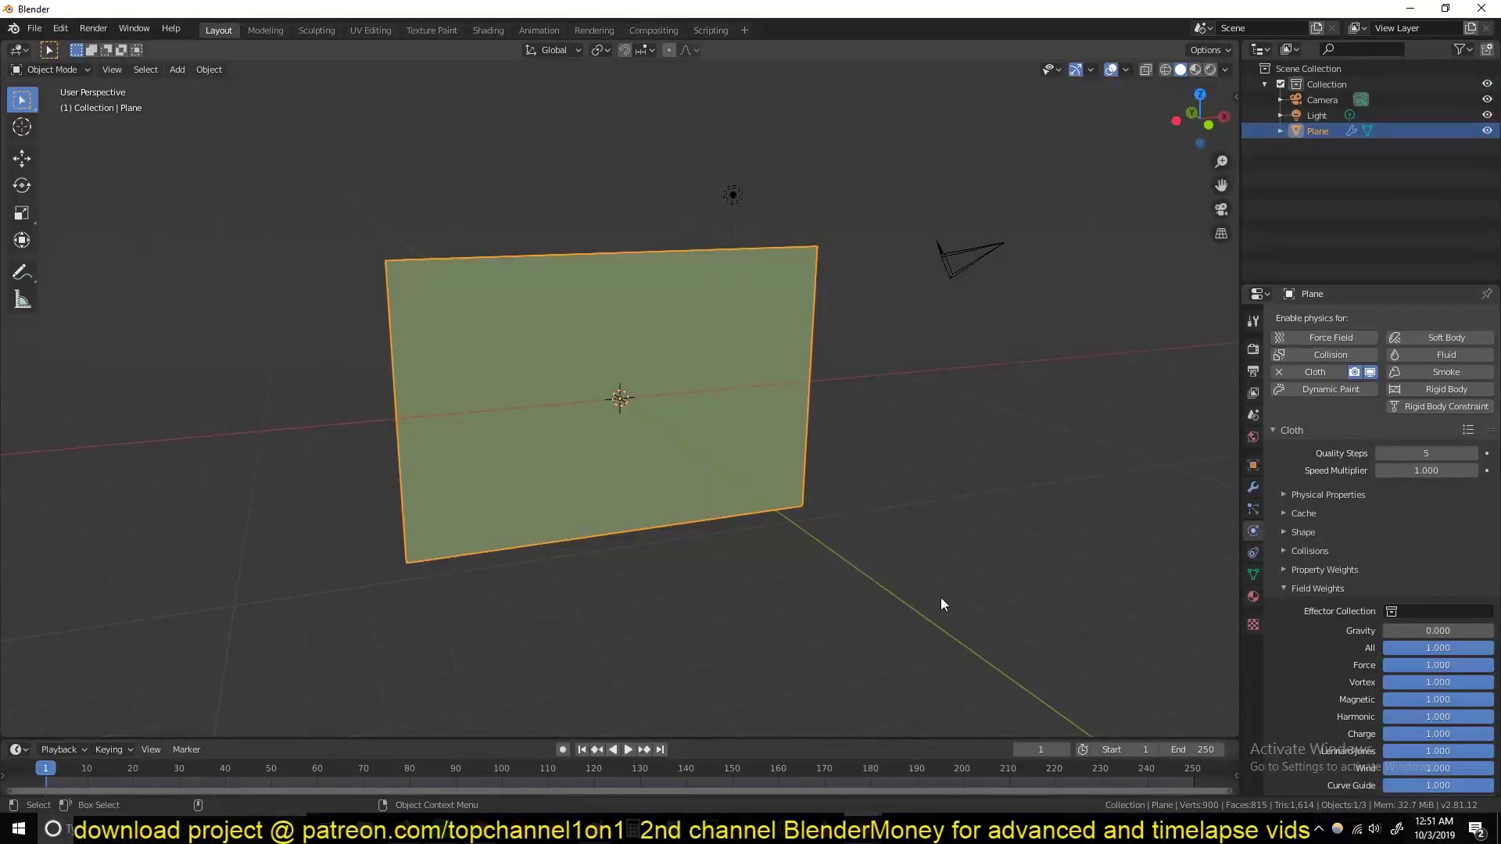
{"action": "key", "text": "space"}
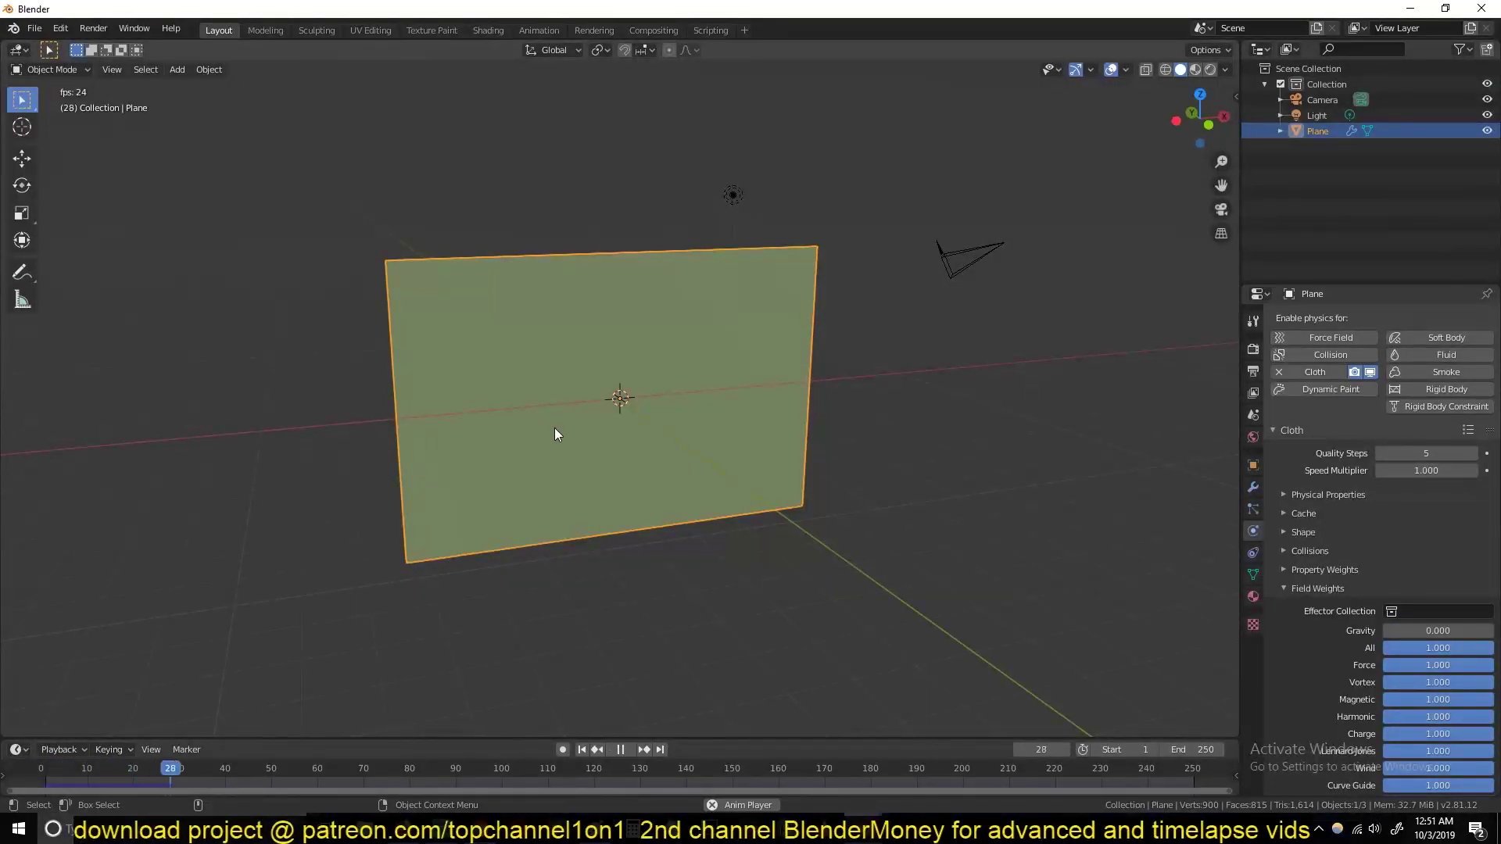
{"action": "scroll", "coordinate": [555, 429], "scroll_direction": "up", "scroll_amount": 3}
{"action": "middle_click_drag", "start_coordinate": [589, 369], "coordinate": [538, 419]}
{"action": "key", "text": "Escape"}
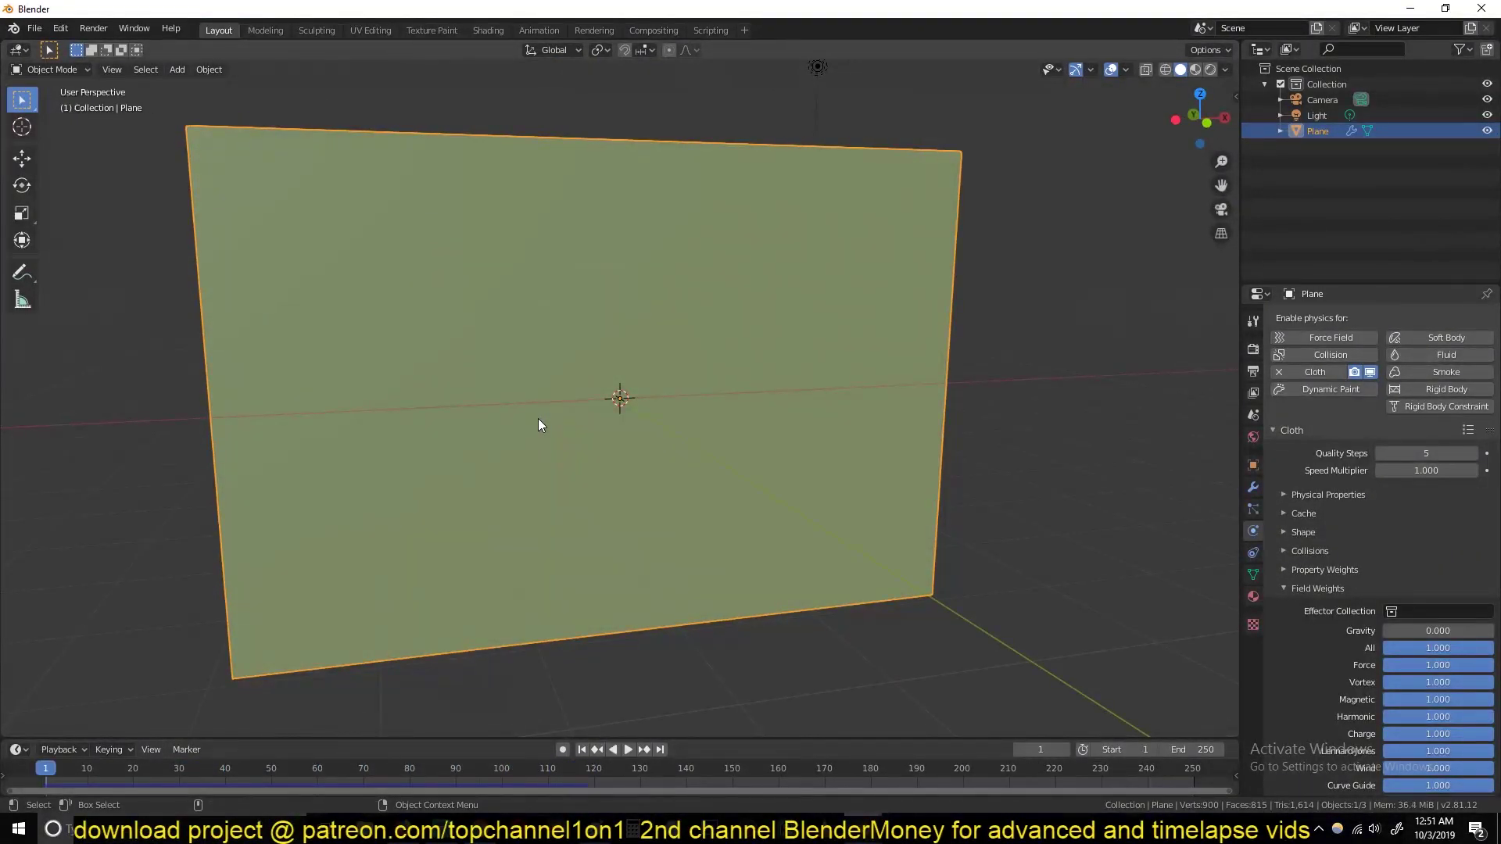
Add a force field of type Force to the scene
{"action": "key", "text": "KP_1"}
{"action": "middle_click_drag", "start_coordinate": [538, 419], "coordinate": [665, 477]}
{"action": "key", "text": "shift+a"}
{"action": "mouse_move", "coordinate": [743, 477]}
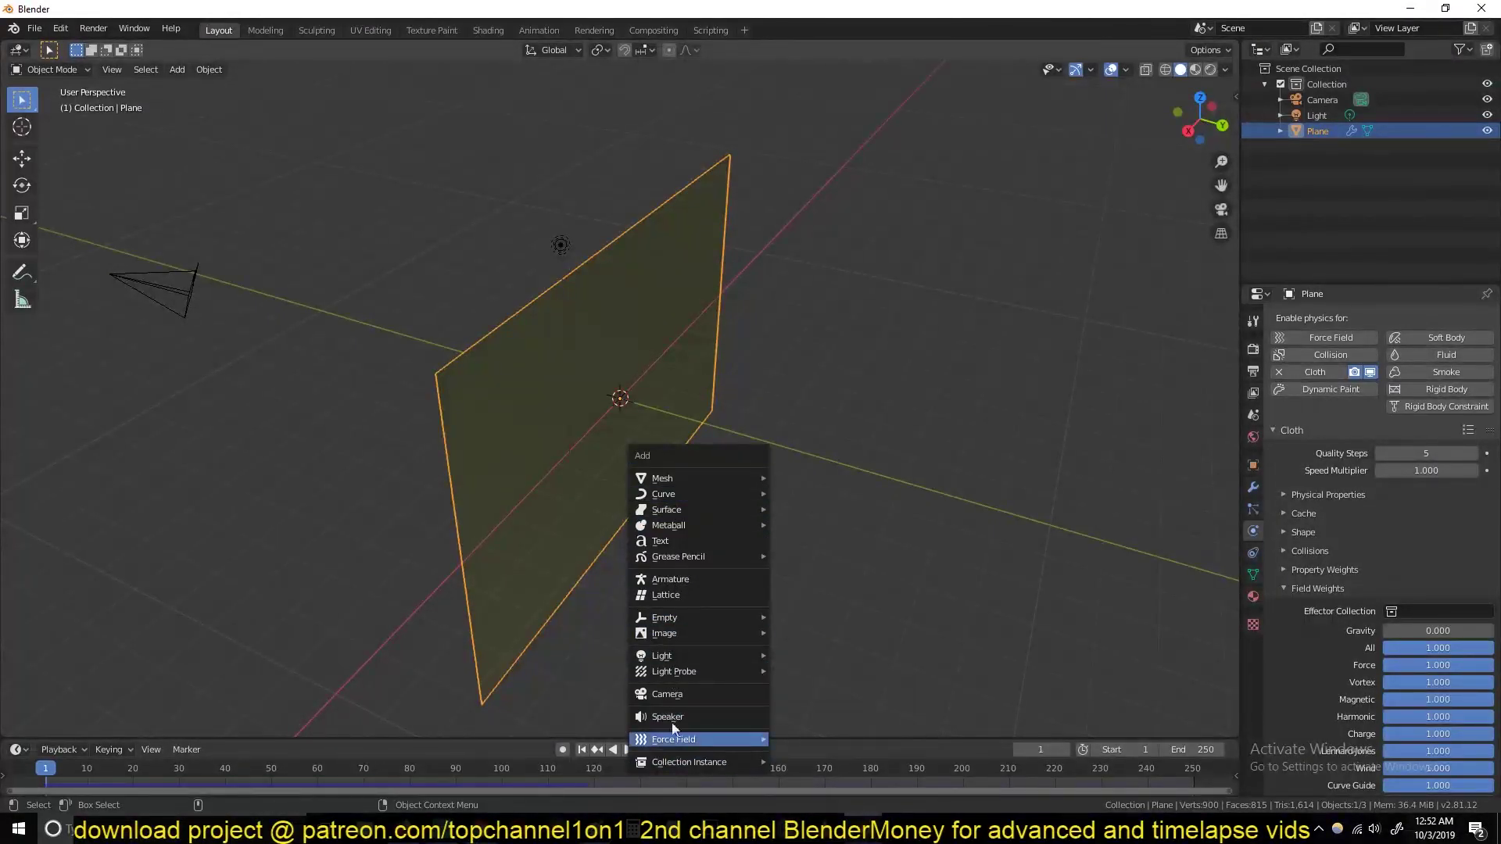
{"action": "key", "text": "shift+a"}
{"action": "mouse_move", "coordinate": [918, 566]}
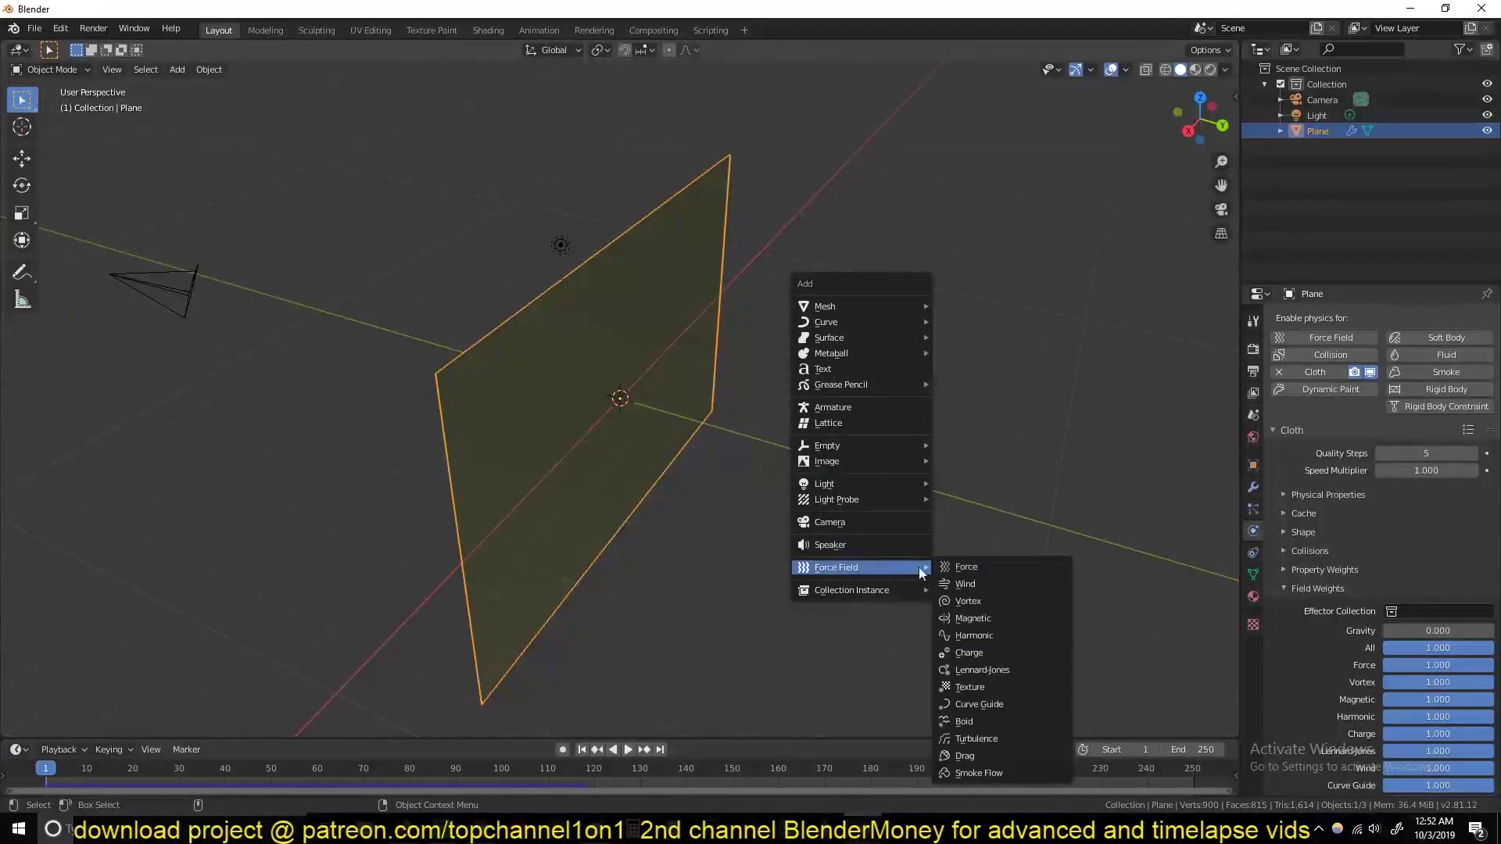
{"action": "left_click", "coordinate": [987, 561]}
Move the force field in front view to the upper-left part of the plane, near the start of the tear line
{"action": "key", "text": "KP_1"}
{"action": "scroll", "coordinate": [627, 453], "scroll_direction": "up", "scroll_amount": 3}
{"action": "key", "text": "z"}
{"action": "left_click", "coordinate": [254, 385]}
{"action": "middle_click_drag", "start_coordinate": [478, 456], "coordinate": [804, 547], "text": "shift"}
{"action": "key", "text": "g"}
{"action": "left_click", "coordinate": [366, 312]}
{"action": "key", "text": "z"}
{"action": "left_click", "coordinate": [714, 365]}
Play the simulation to examine how the force field affects the tear
{"action": "middle_click_drag", "start_coordinate": [714, 364], "coordinate": [548, 401]}
{"action": "key", "text": "space"}
{"action": "middle_click_drag", "start_coordinate": [642, 400], "coordinate": [532, 339]}
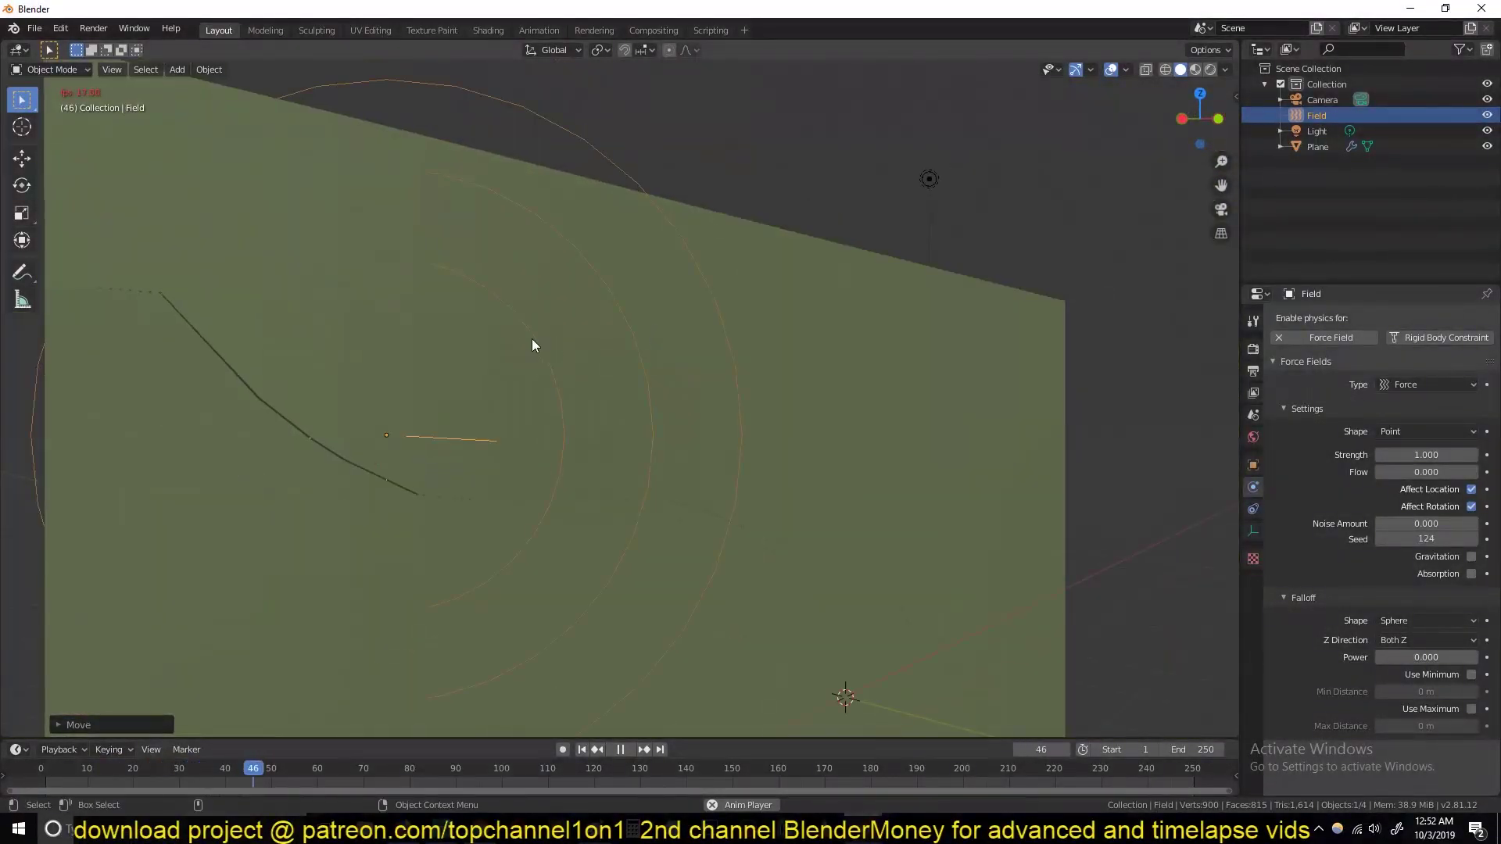
{"action": "scroll", "coordinate": [194, 337], "scroll_direction": "down", "scroll_amount": 5}
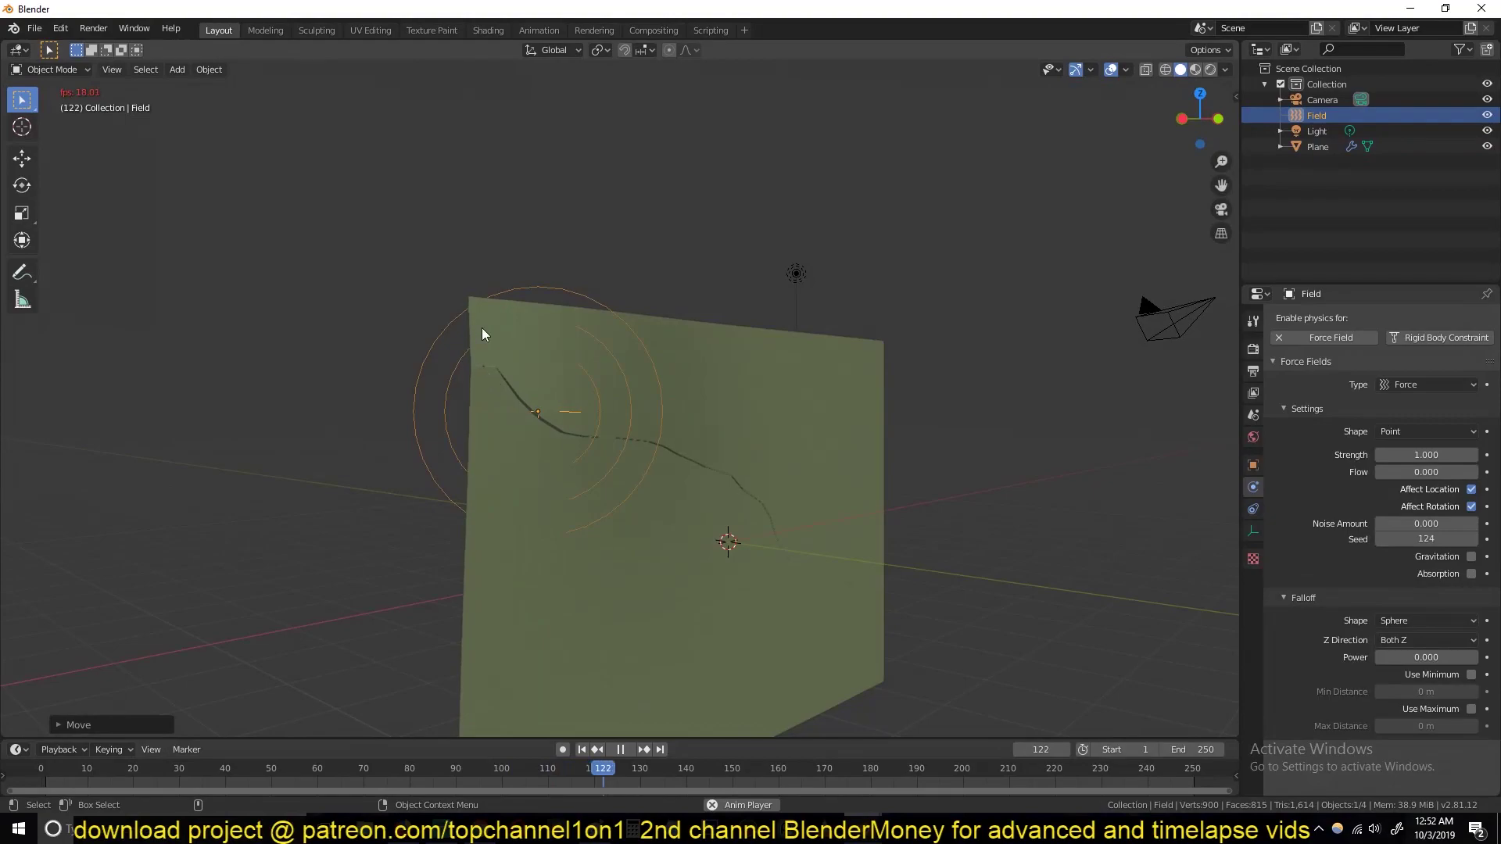
{"action": "key", "text": "Escape"}
Set the force field's strength to 50 and replay the simulation
{"action": "left_click", "coordinate": [1403, 455]}
{"action": "type", "text": "1.0"}
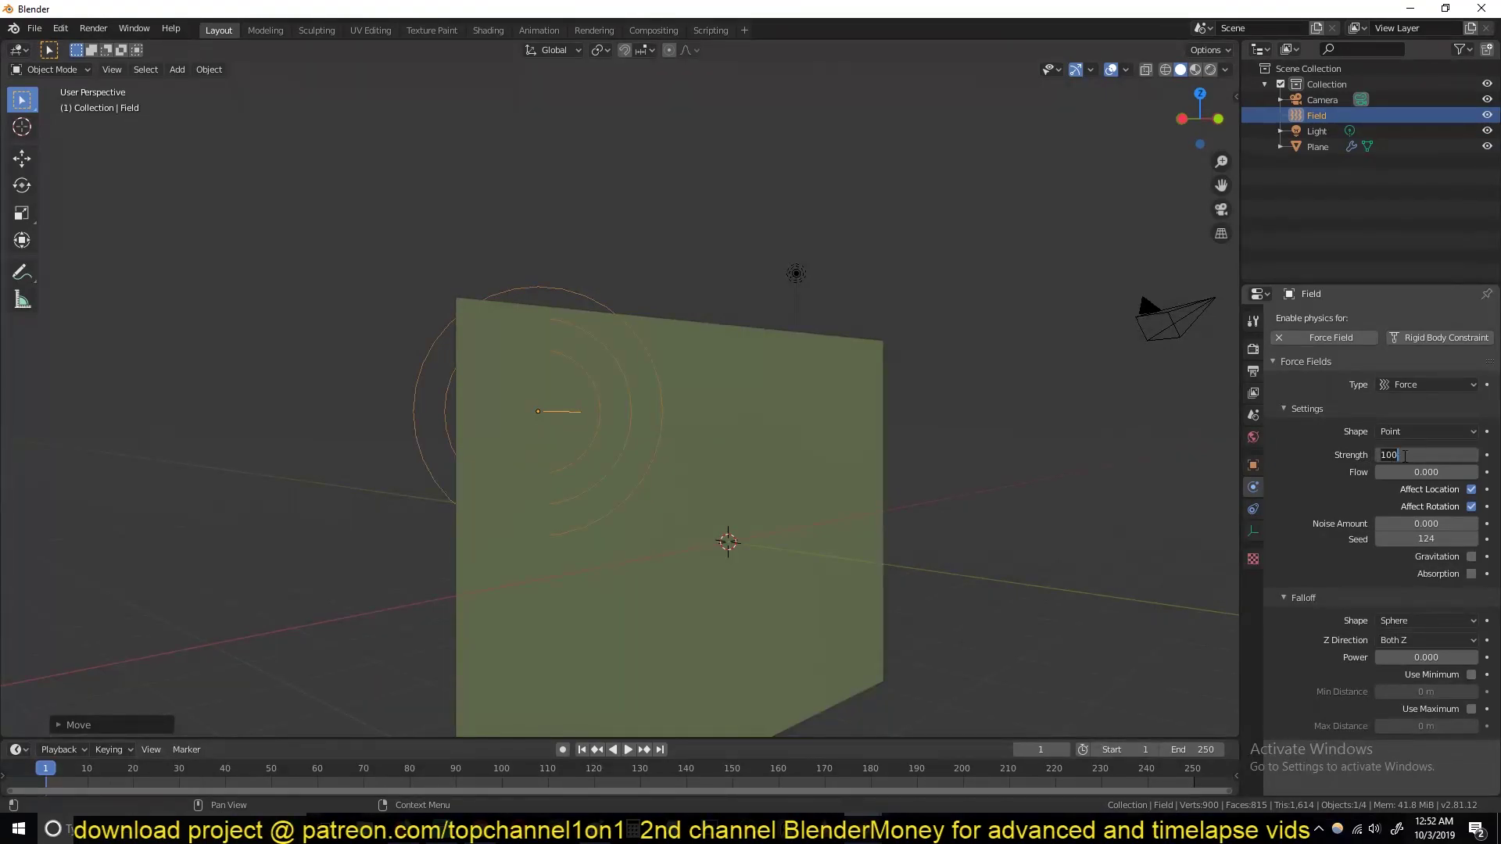
{"action": "key", "text": "Return"}
{"action": "key", "text": "space"}
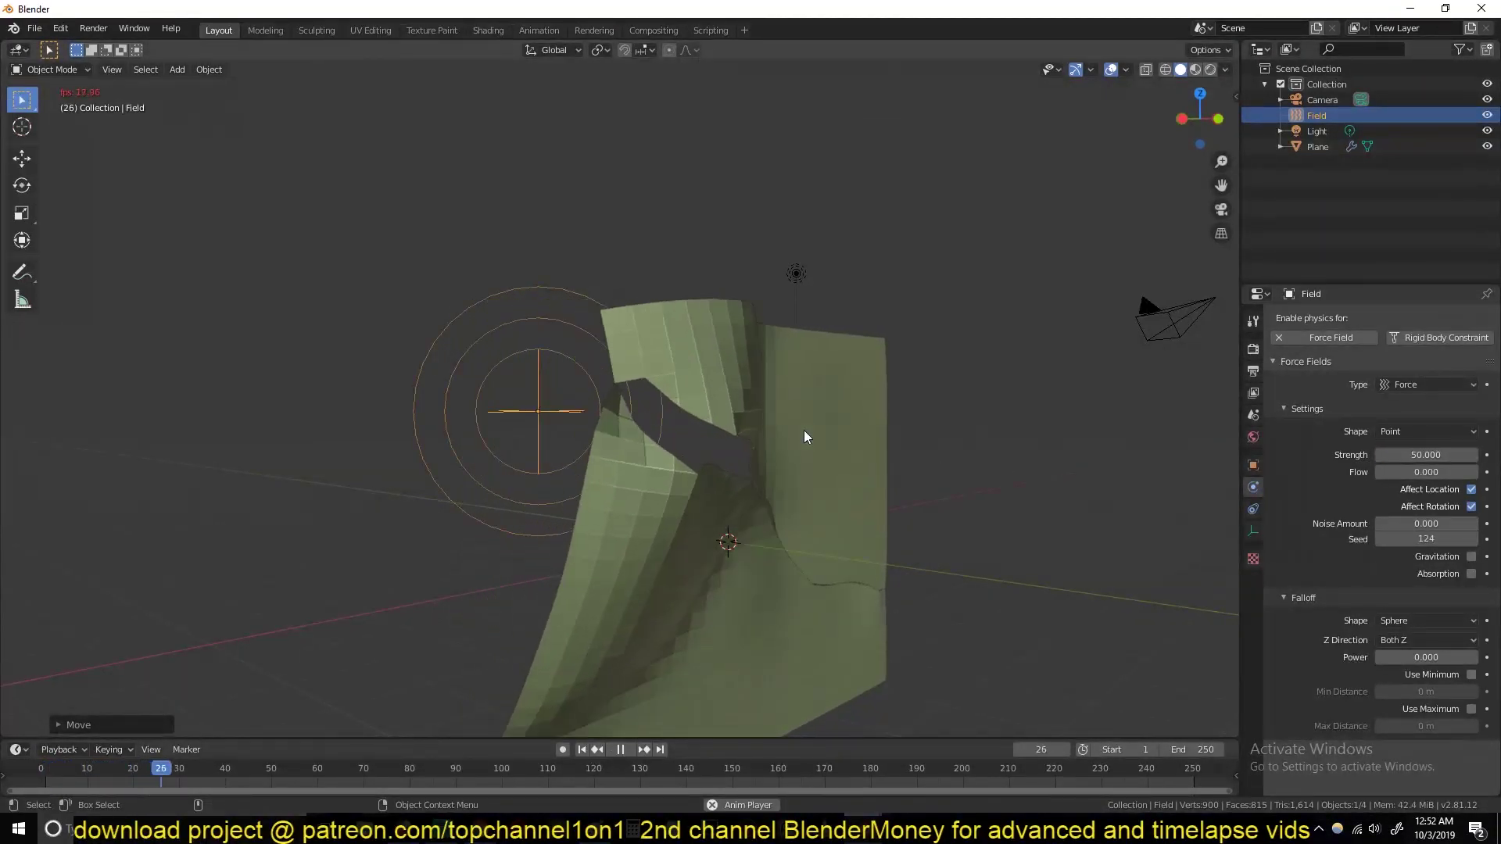
{"action": "key", "text": "Escape"}
Shade the plane smooth and replay the tearing simulation
{"action": "right_click", "coordinate": [711, 434]}
{"action": "left_click", "coordinate": [809, 383]}
{"action": "right_click", "coordinate": [805, 385]}
{"action": "left_click", "coordinate": [763, 390]}
{"action": "key", "text": "space"}
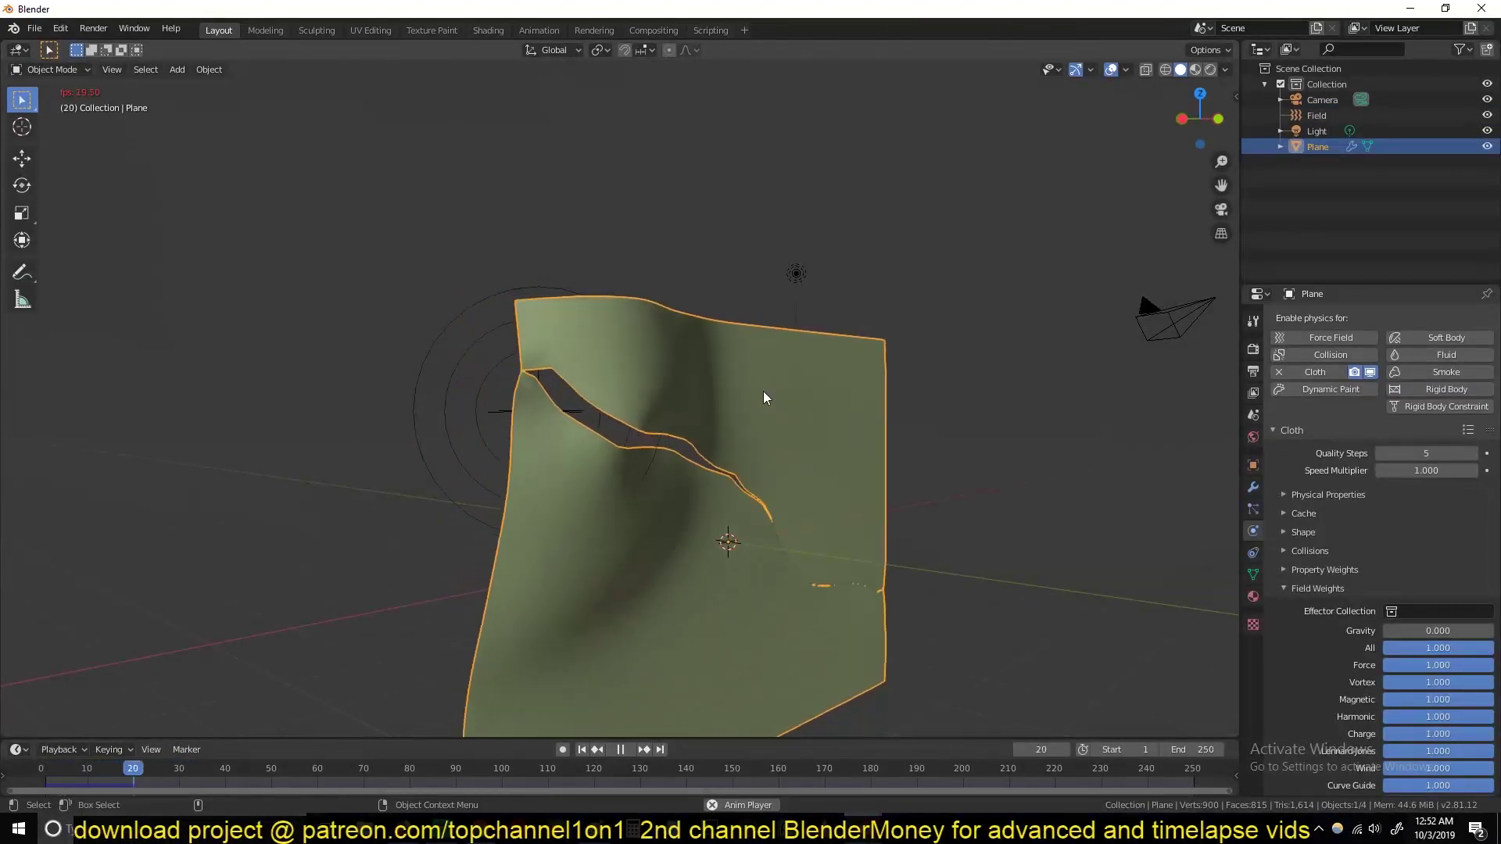
Set the animation's end frame to 50 and replay the tearing from different angles
{"action": "key", "text": "Escape"}
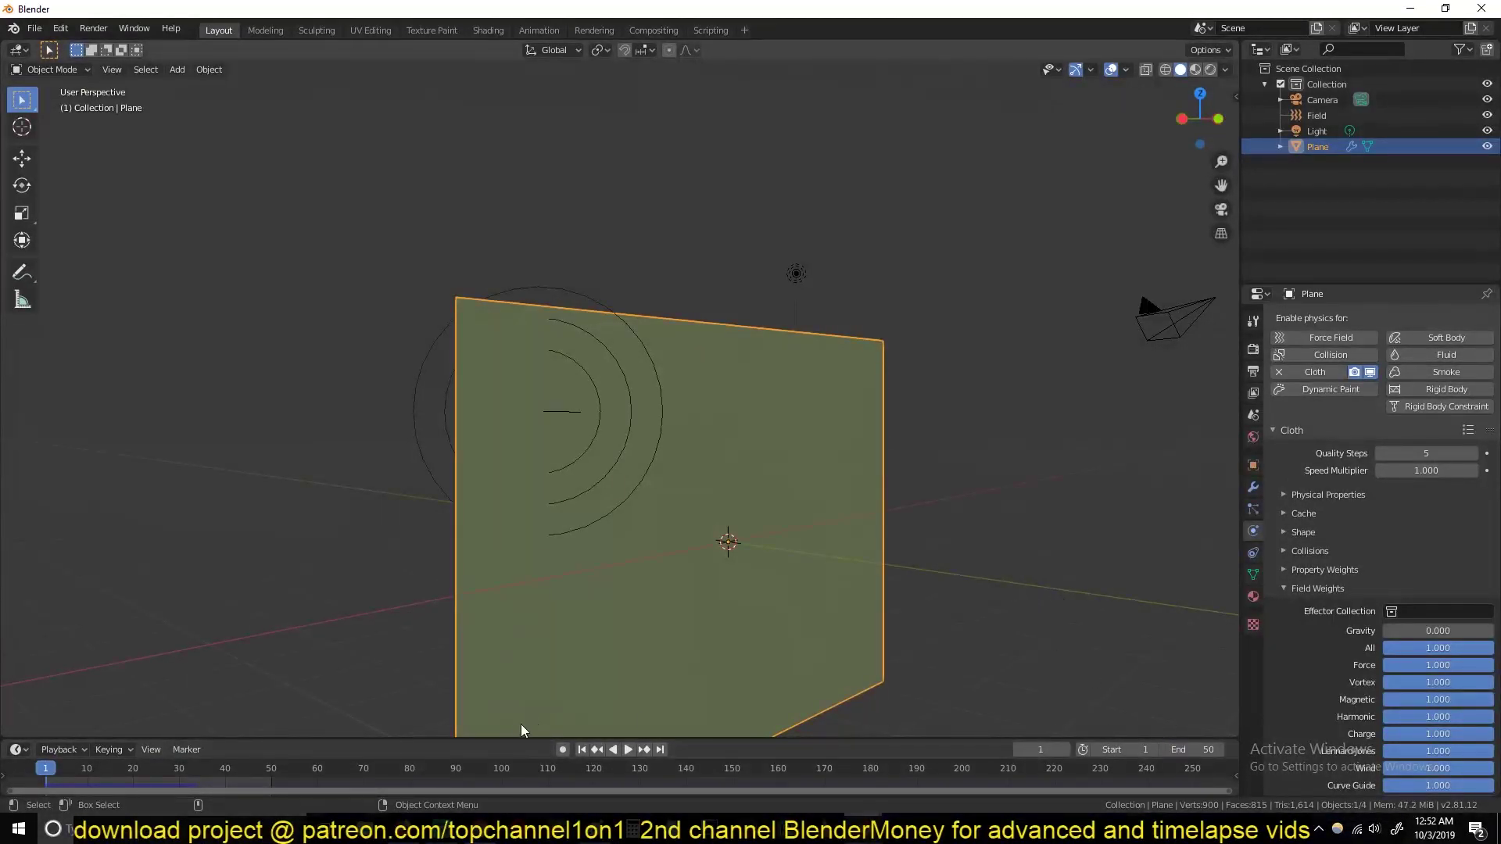
{"action": "key", "text": "space"}
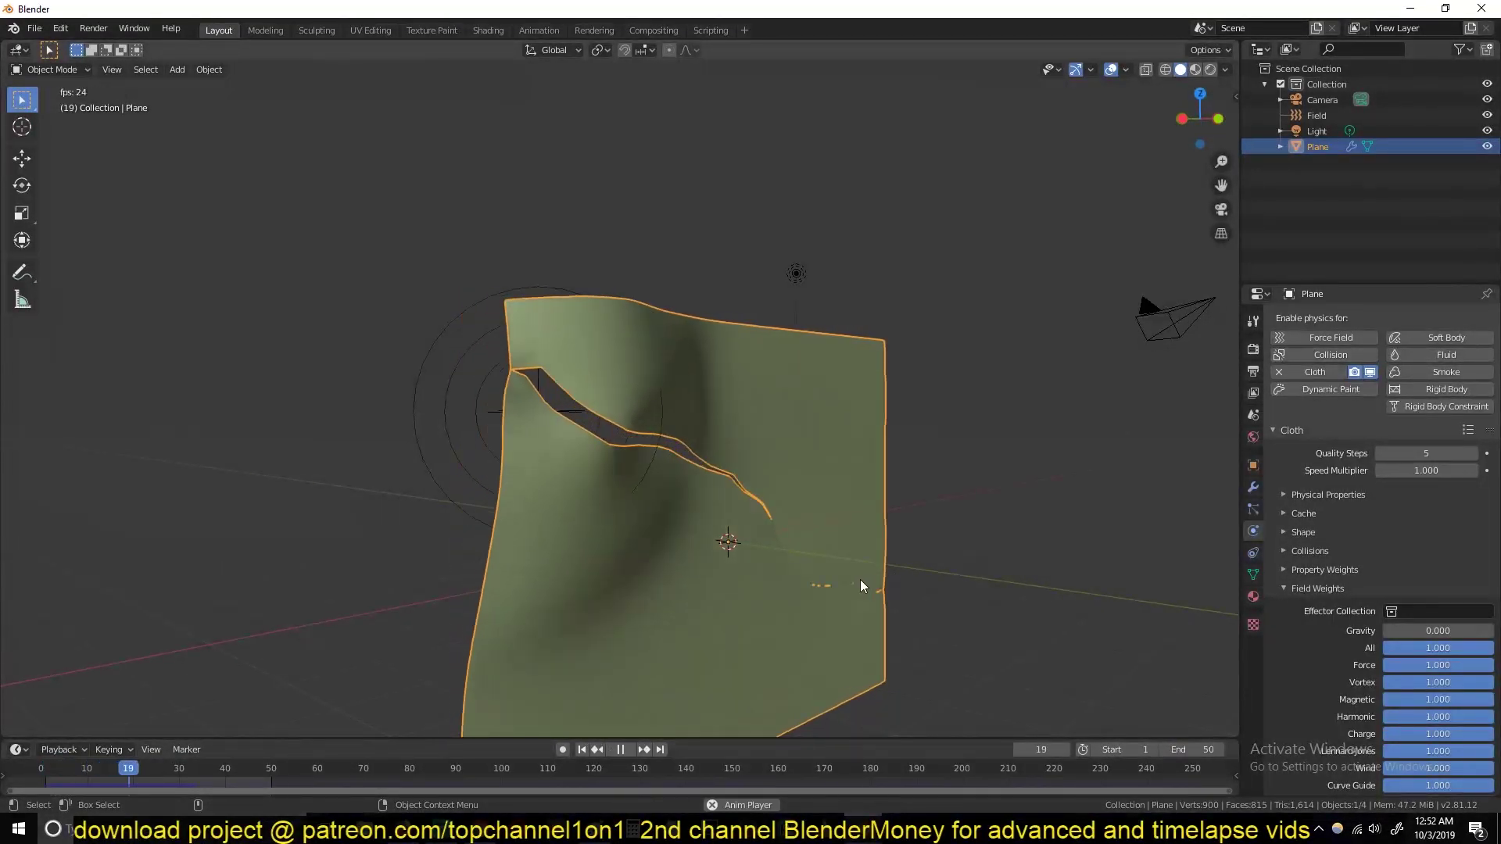
{"action": "key", "text": "Escape"}
{"action": "middle_click_drag", "start_coordinate": [860, 586], "coordinate": [705, 483]}
{"action": "key", "text": "space"}
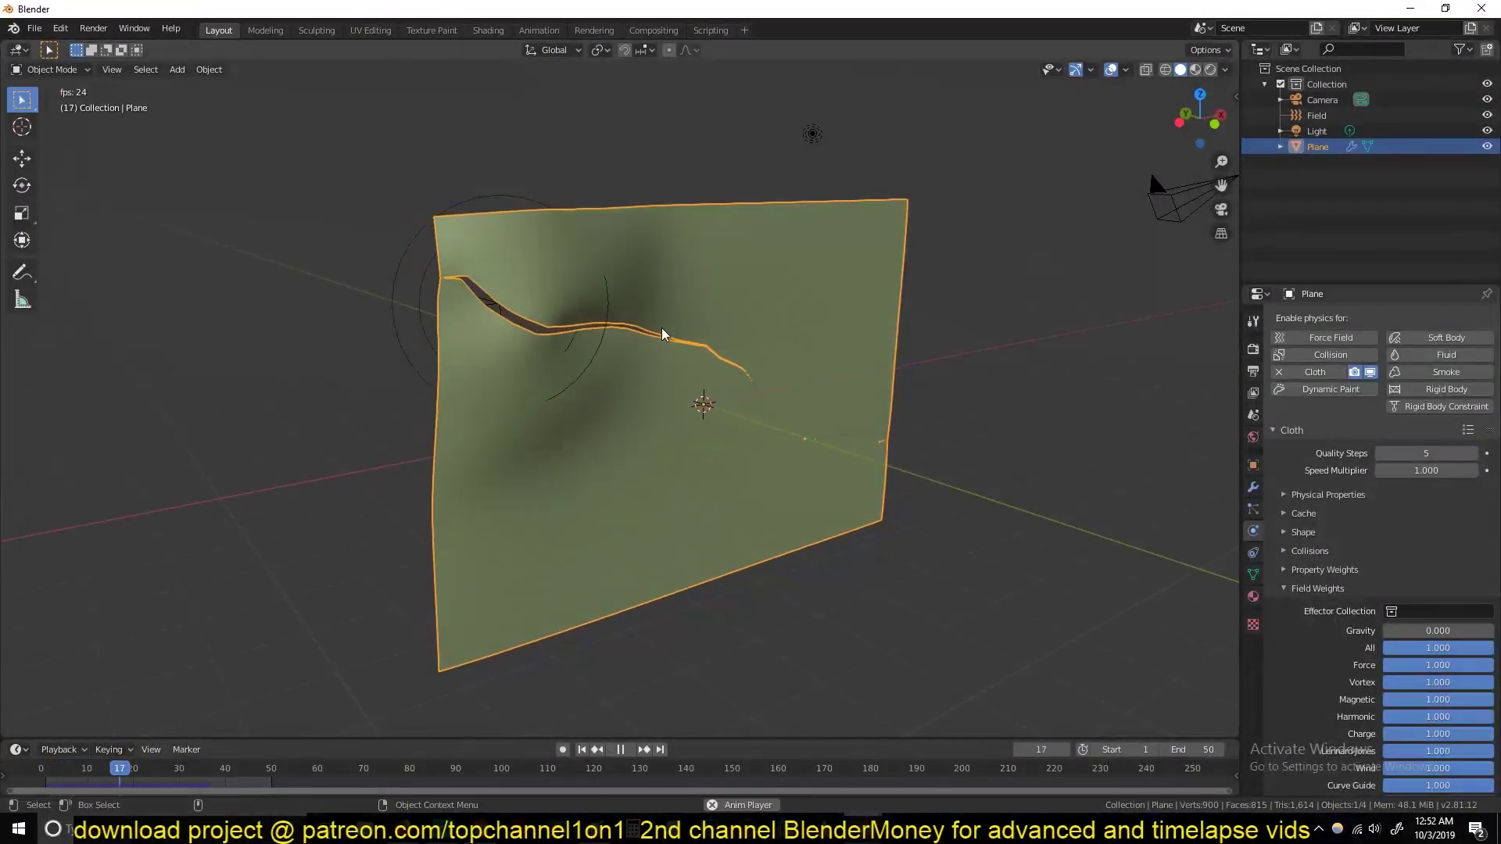
{"action": "key", "text": "Escape"}
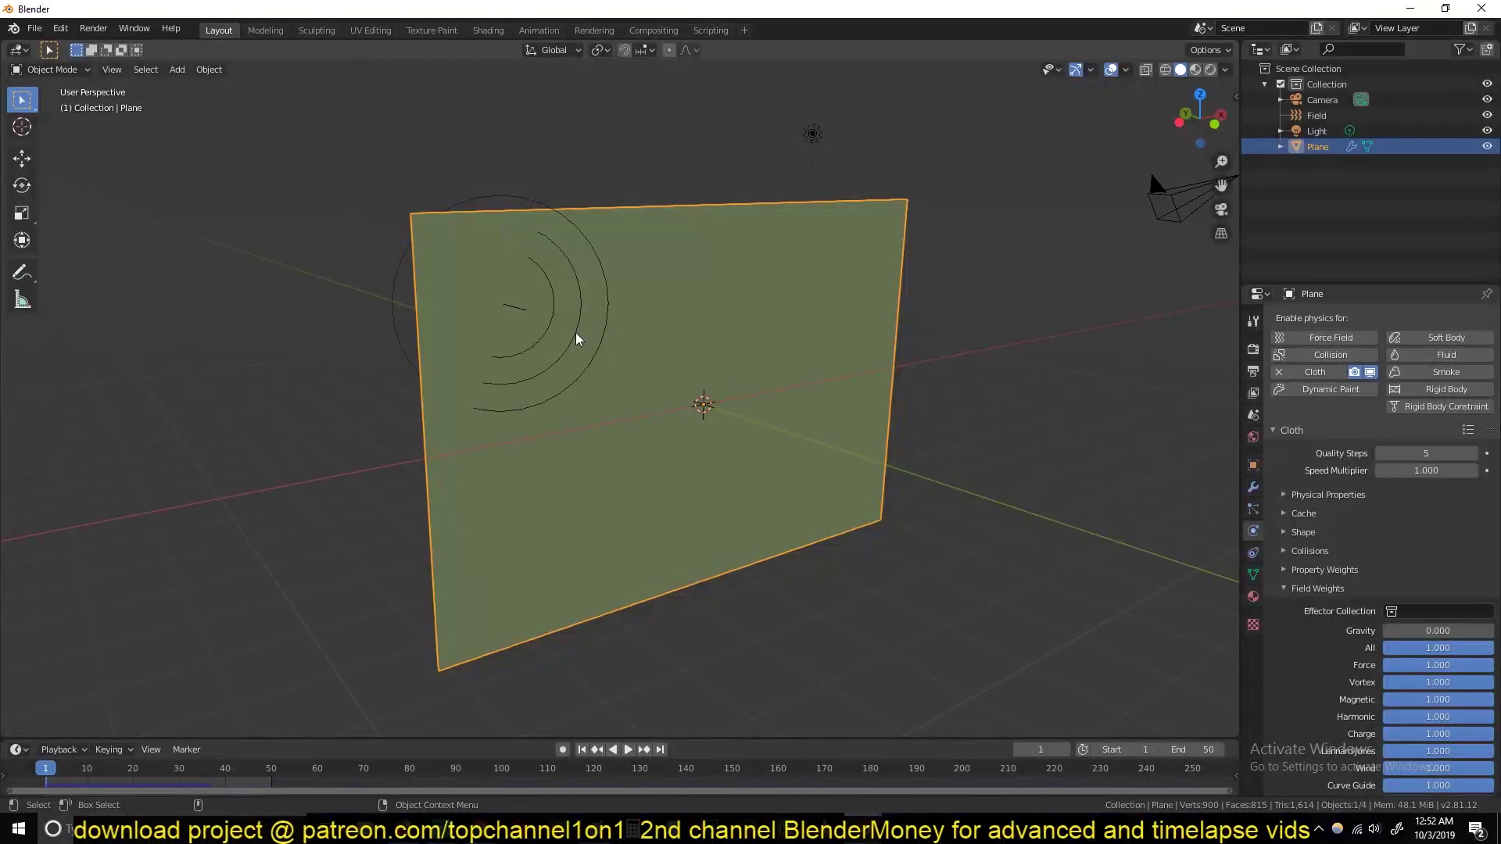
{"action": "key", "text": "space"}
{"action": "key", "text": "Escape"}
Display the plane as a wireframe in front view to examine the cut line
{"action": "key", "text": "KP_1"}
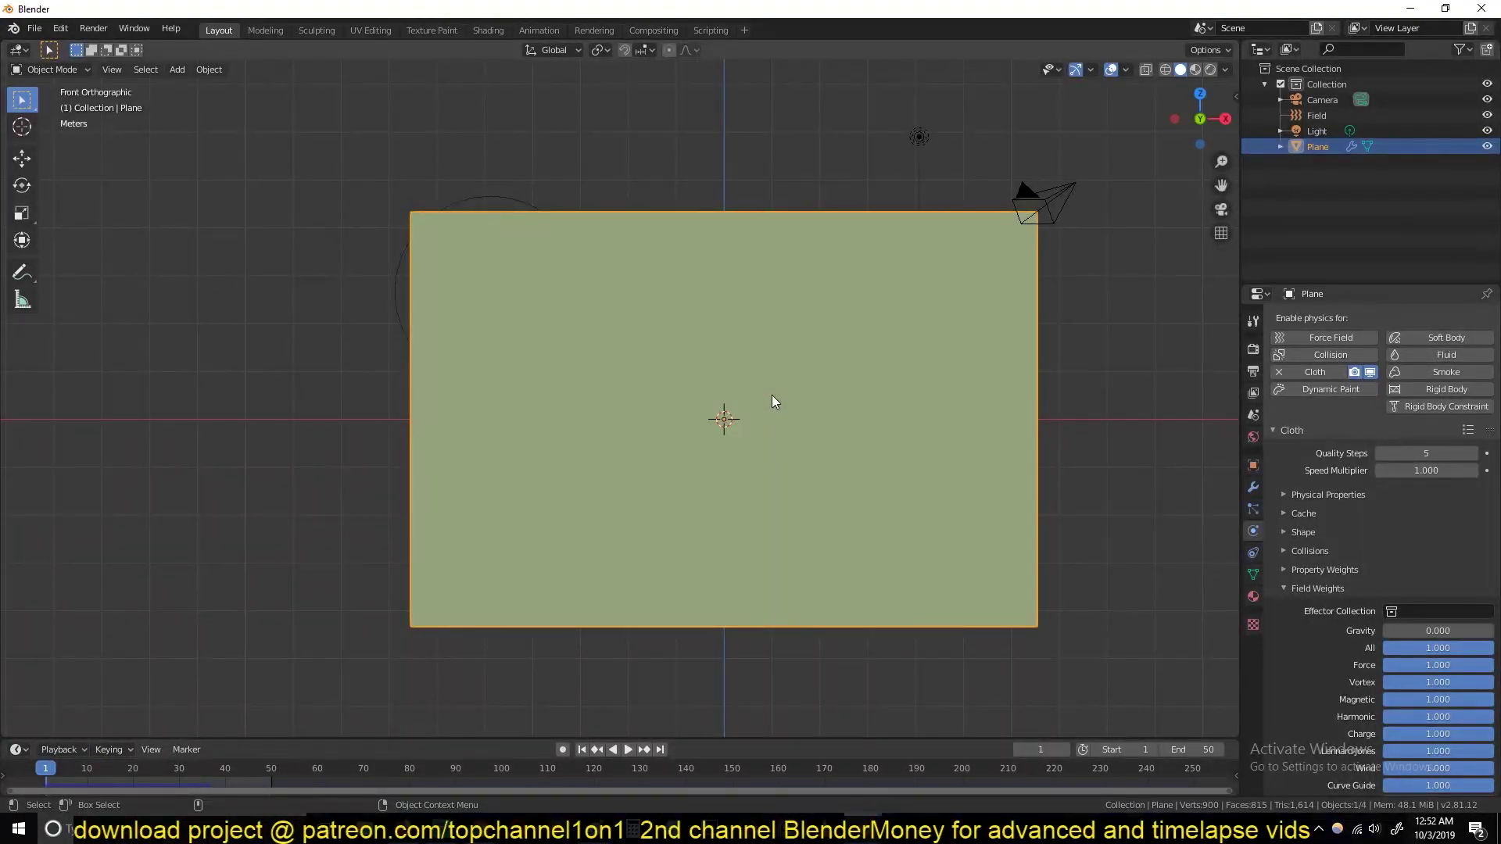
{"action": "left_click", "coordinate": [475, 353]}
{"action": "middle_click_drag", "start_coordinate": [513, 321], "coordinate": [303, 312], "text": "shift"}
{"action": "key", "text": "z"}
{"action": "left_click", "coordinate": [770, 336]}
{"action": "middle_click_drag", "start_coordinate": [327, 227], "coordinate": [469, 248], "text": "shift"}
{"action": "key", "text": "z"}
{"action": "left_click", "coordinate": [220, 264]}
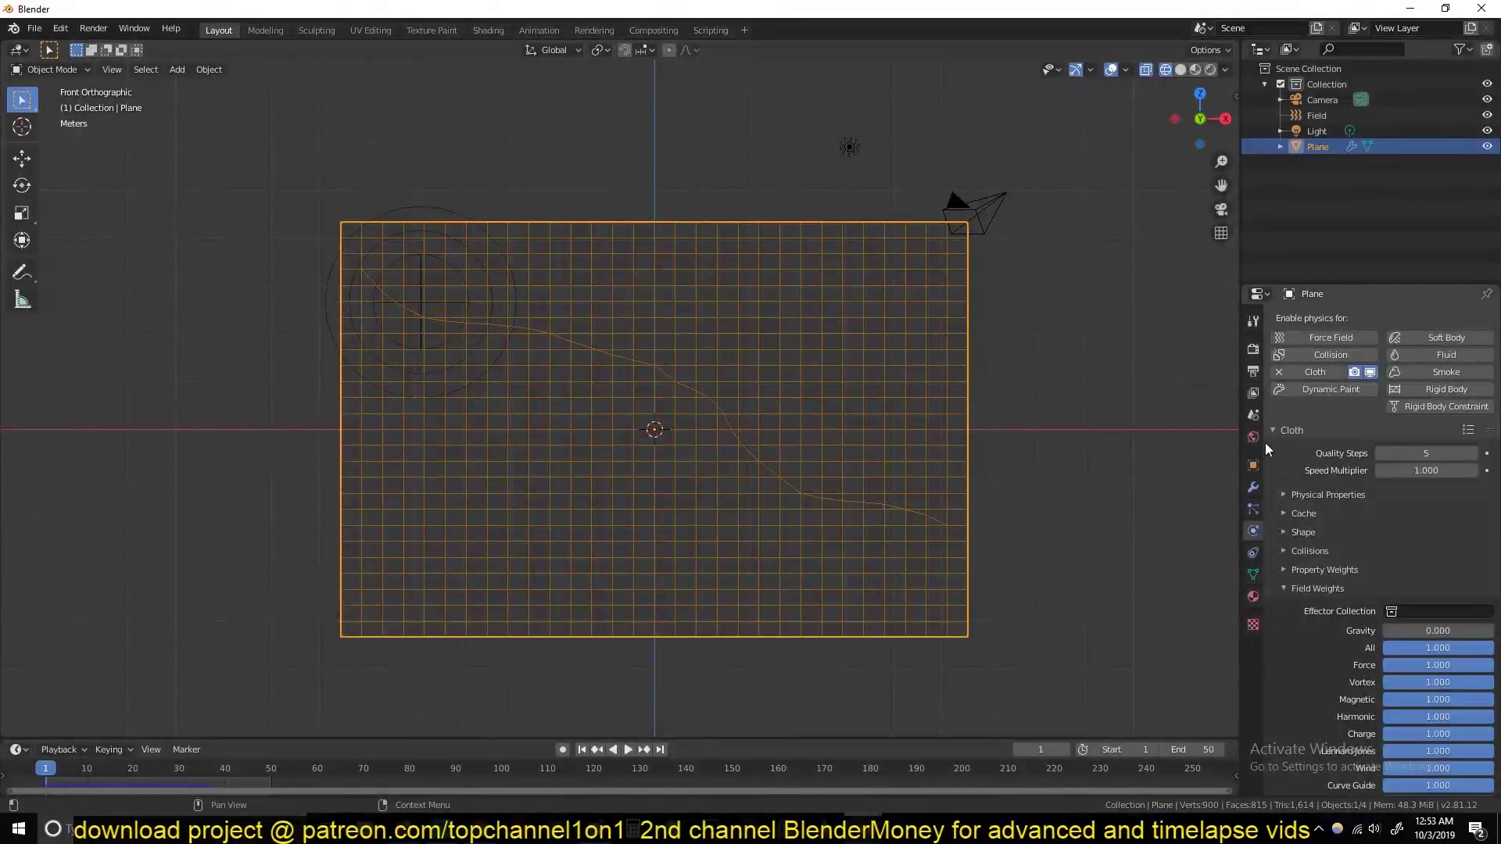
Switch the plane to Weight Paint mode with solid shading and play the simulation to locate the tear
{"action": "left_click", "coordinate": [1254, 573]}
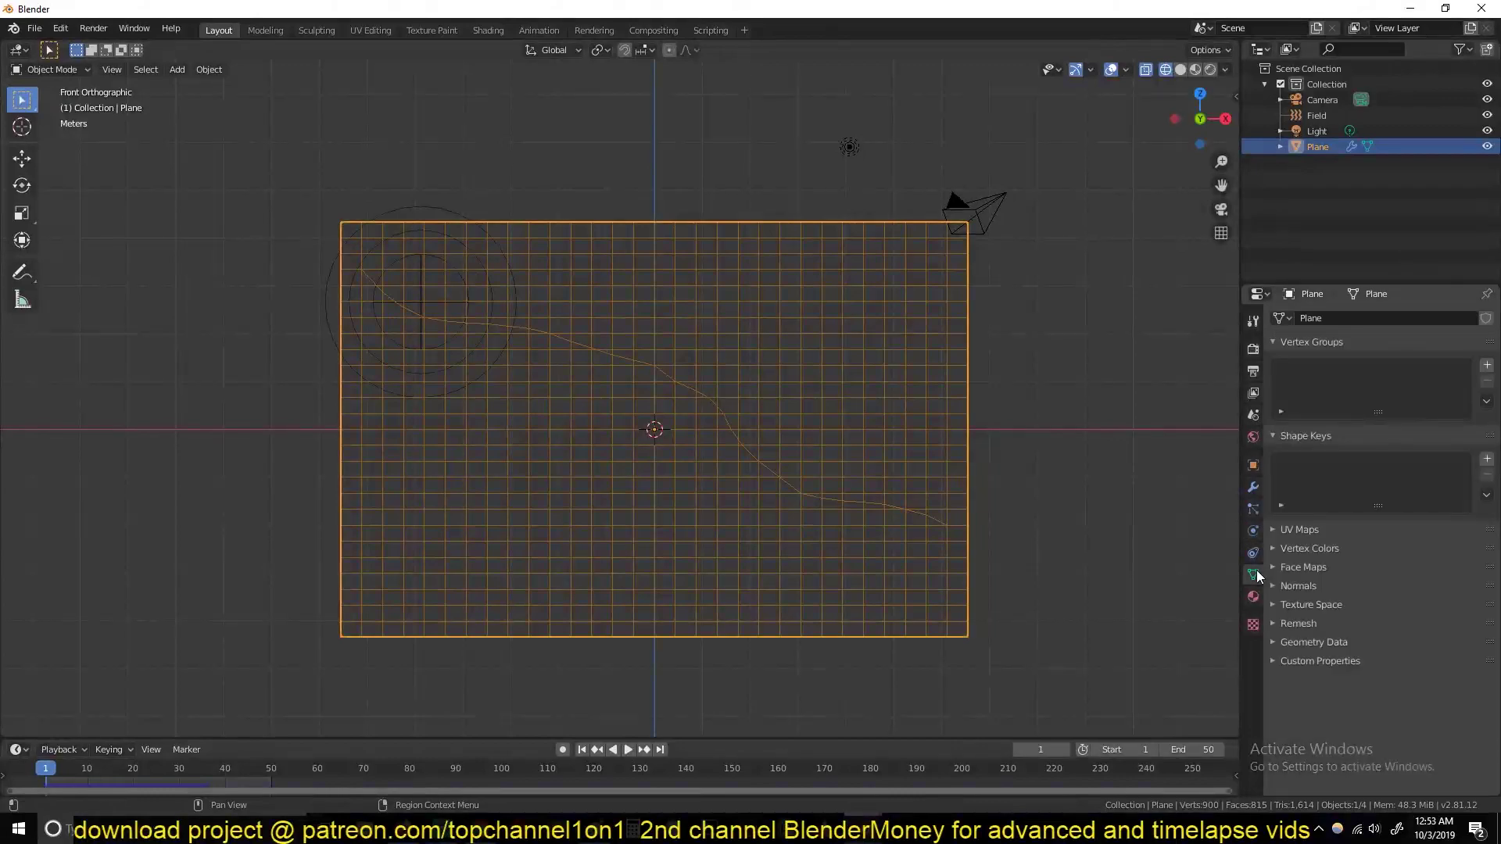
{"action": "left_click", "coordinate": [62, 70]}
{"action": "left_click", "coordinate": [57, 156]}
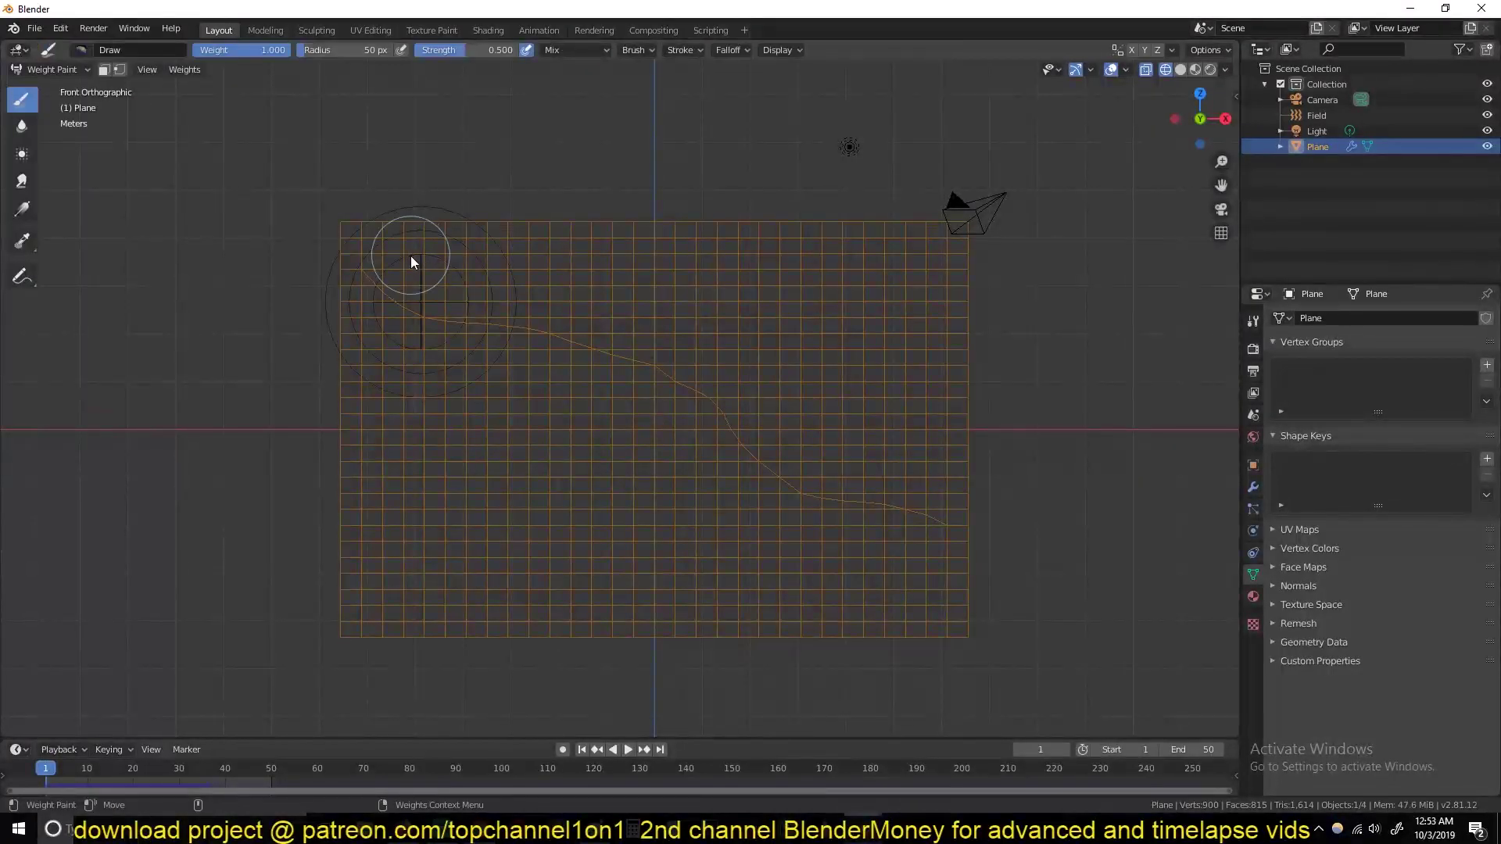
{"action": "key", "text": "z"}
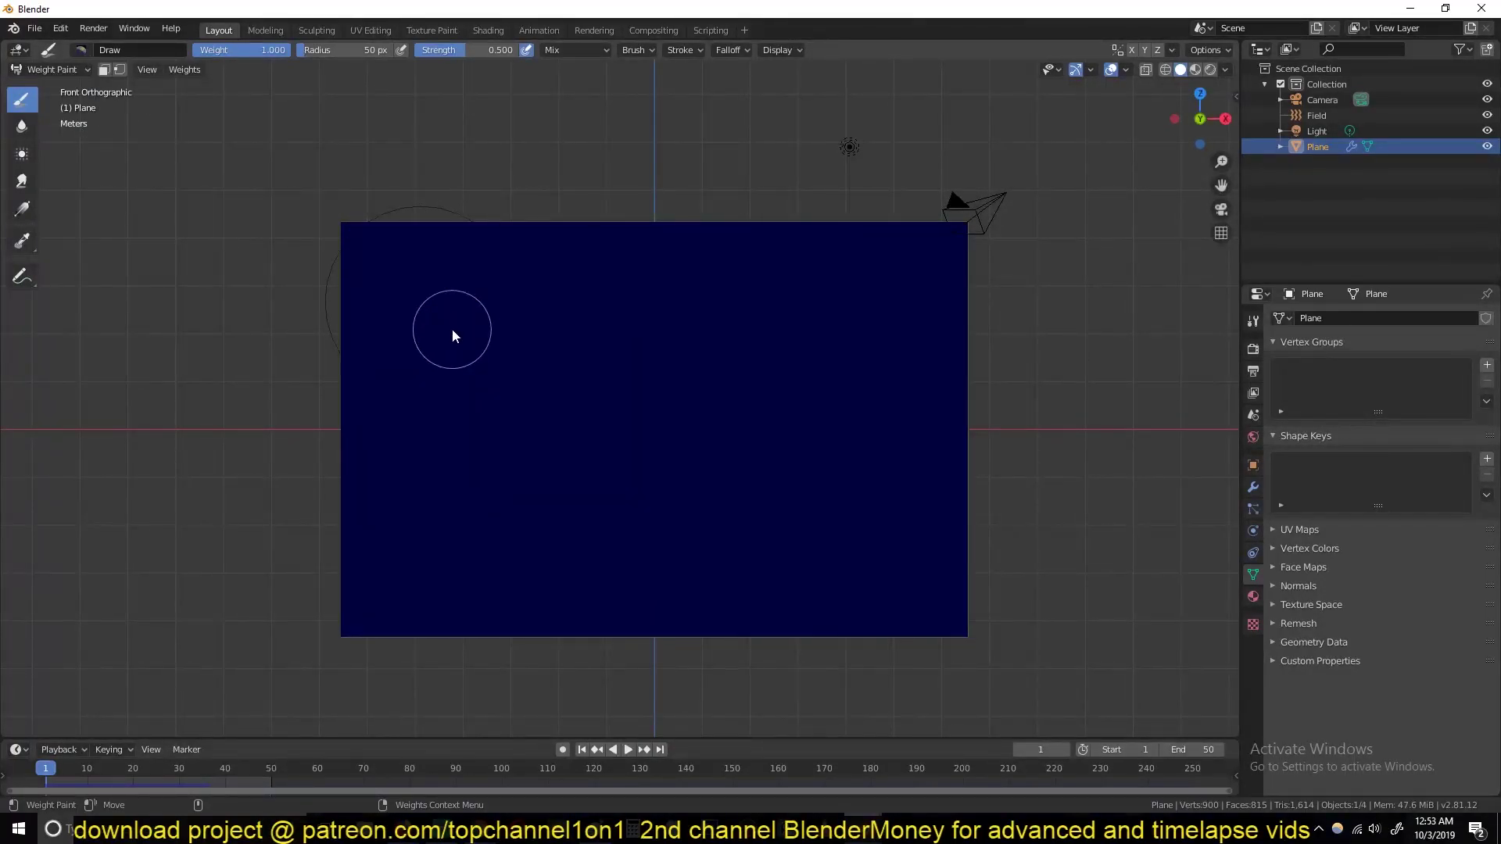
{"action": "key", "text": "space"}
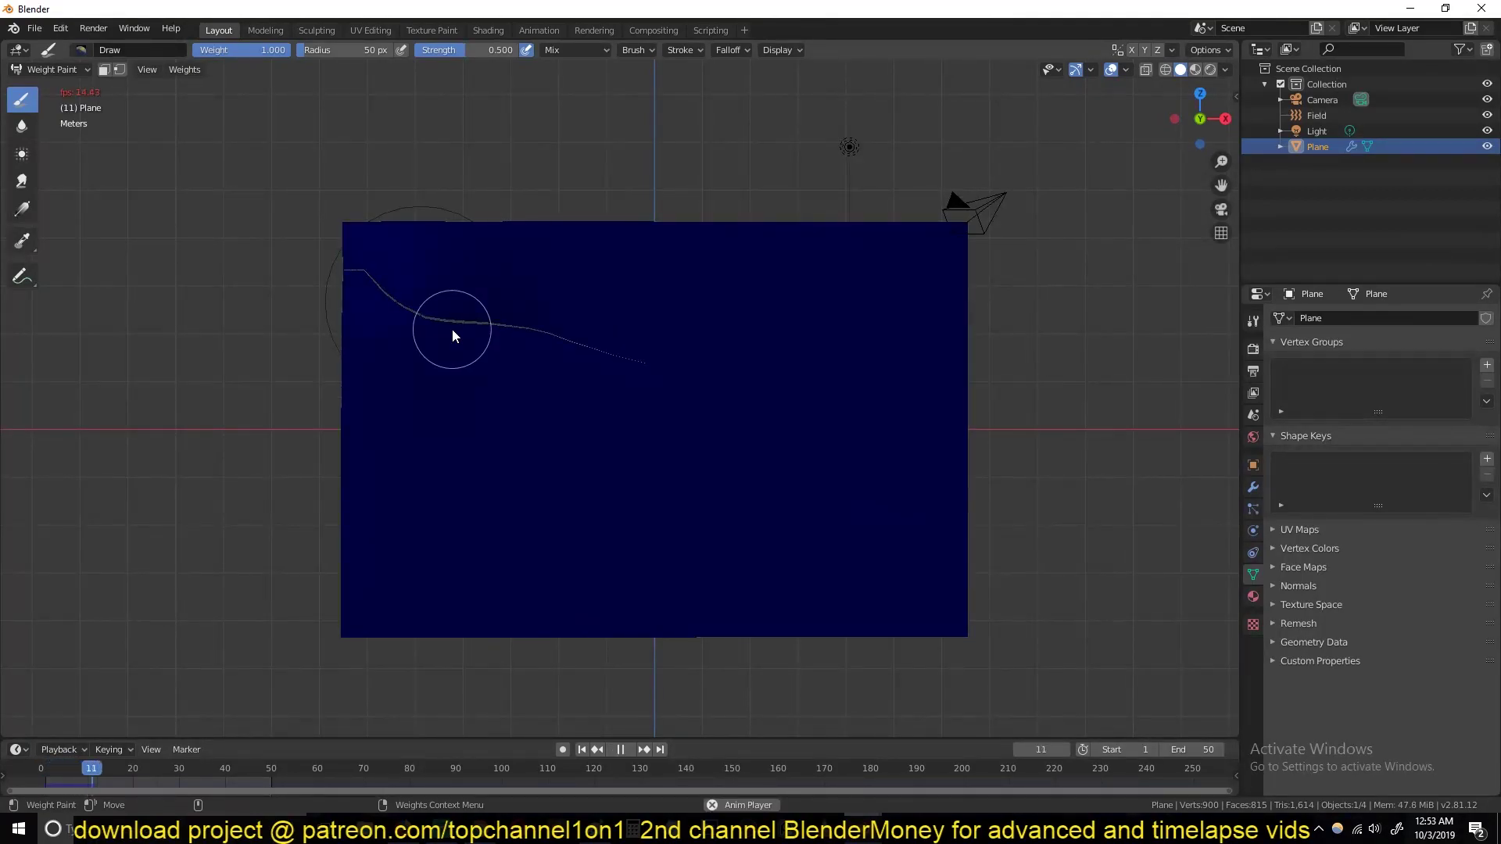
{"action": "key", "text": "Escape"}
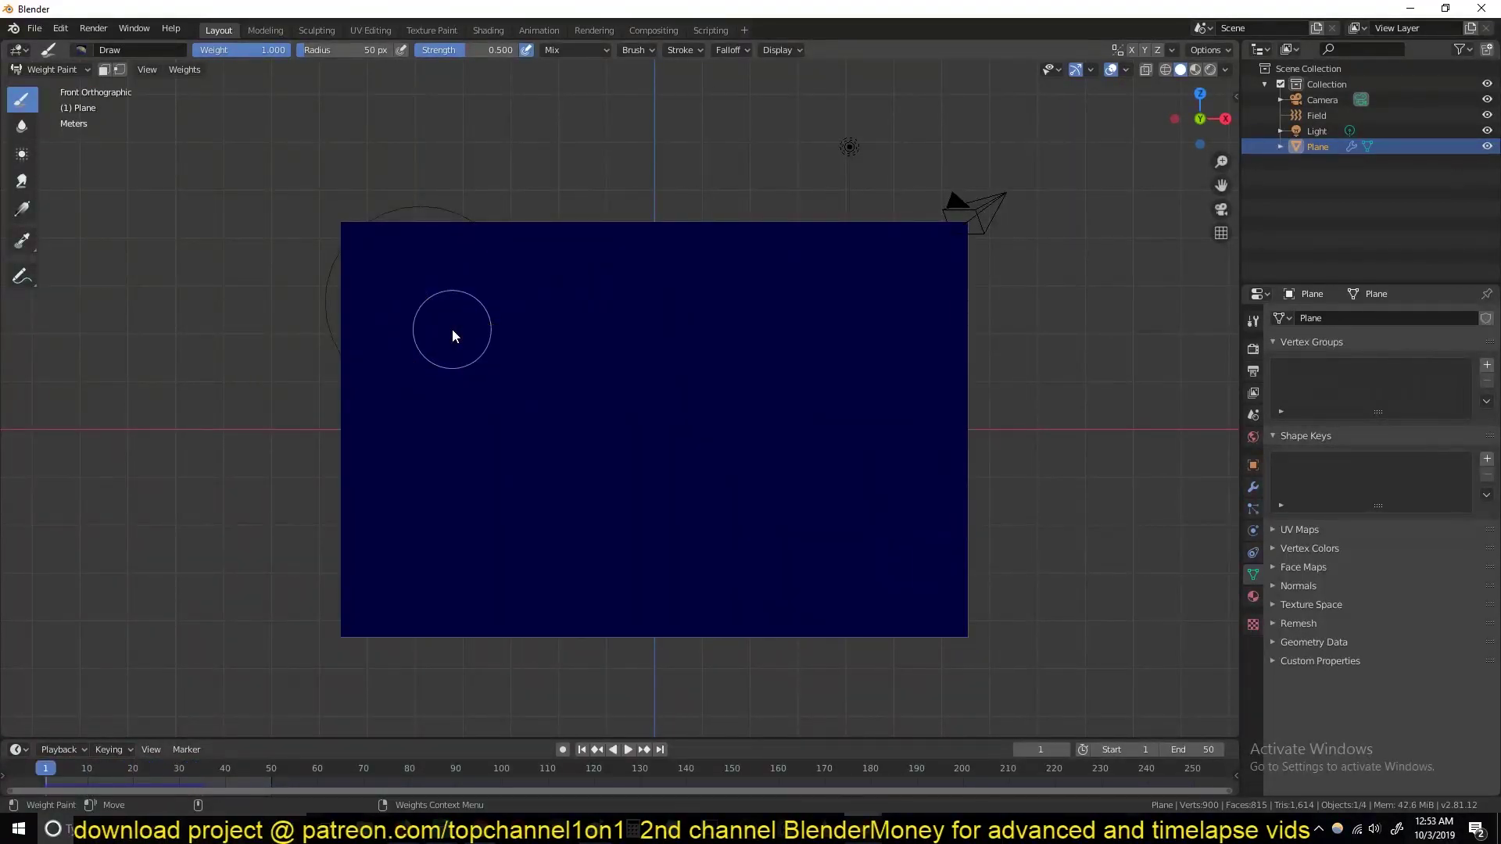
Try painting a diagonal band of weight across the plane along the tear, undo the stroke, and return to Object Mode
{"action": "mouse_move", "coordinate": [388, 264]}
{"action": "left_mouse_down"}
{"action": "mouse_move", "coordinate": [501, 358]}
{"action": "mouse_move", "coordinate": [704, 438]}
{"action": "mouse_move", "coordinate": [898, 580]}
{"action": "left_mouse_up"}
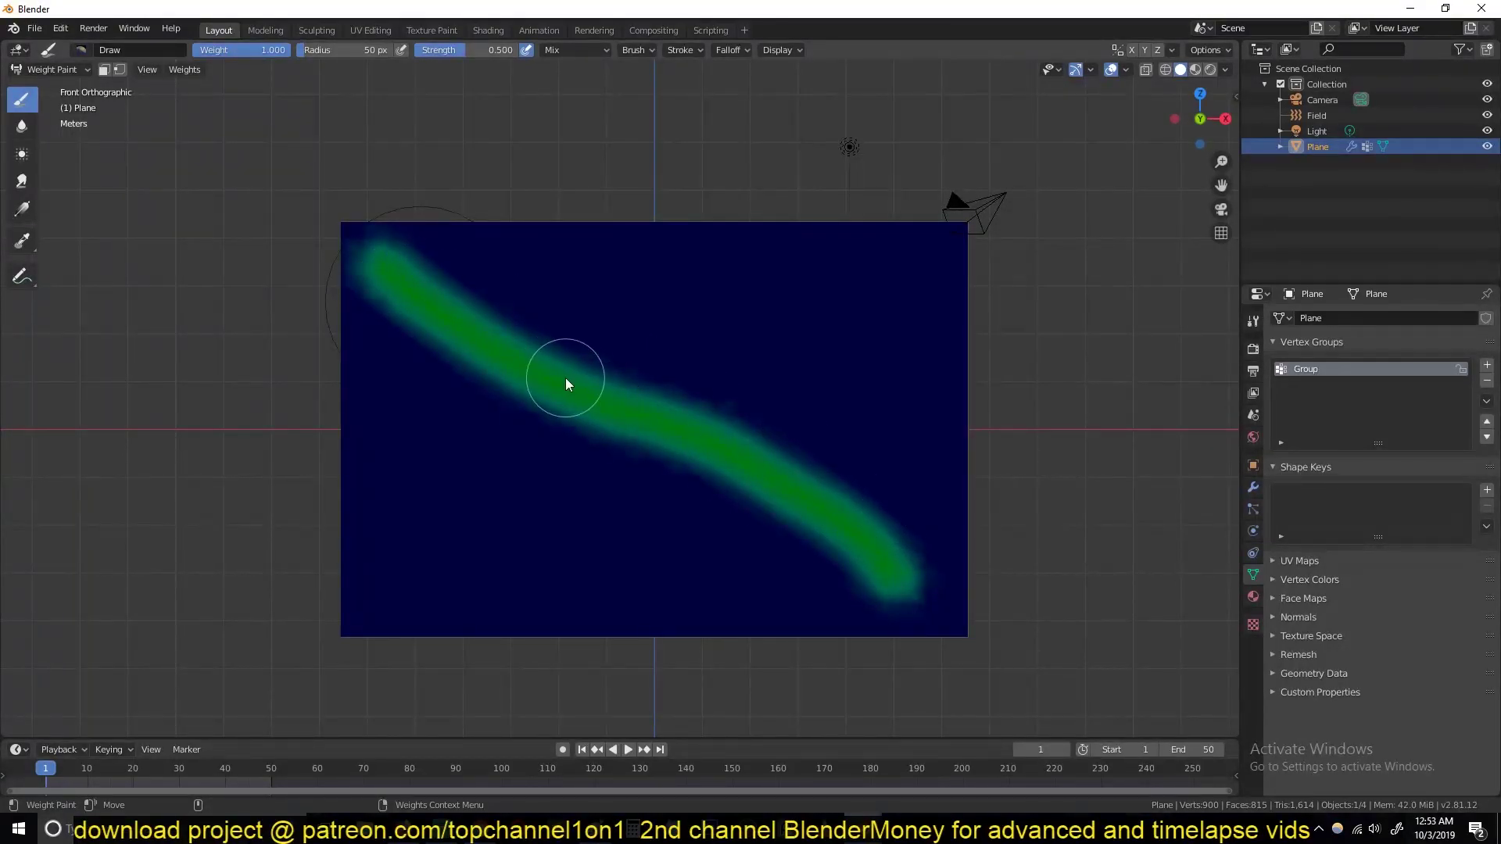
{"action": "middle_click_drag", "start_coordinate": [824, 503], "coordinate": [630, 388]}
{"action": "key", "text": "space"}
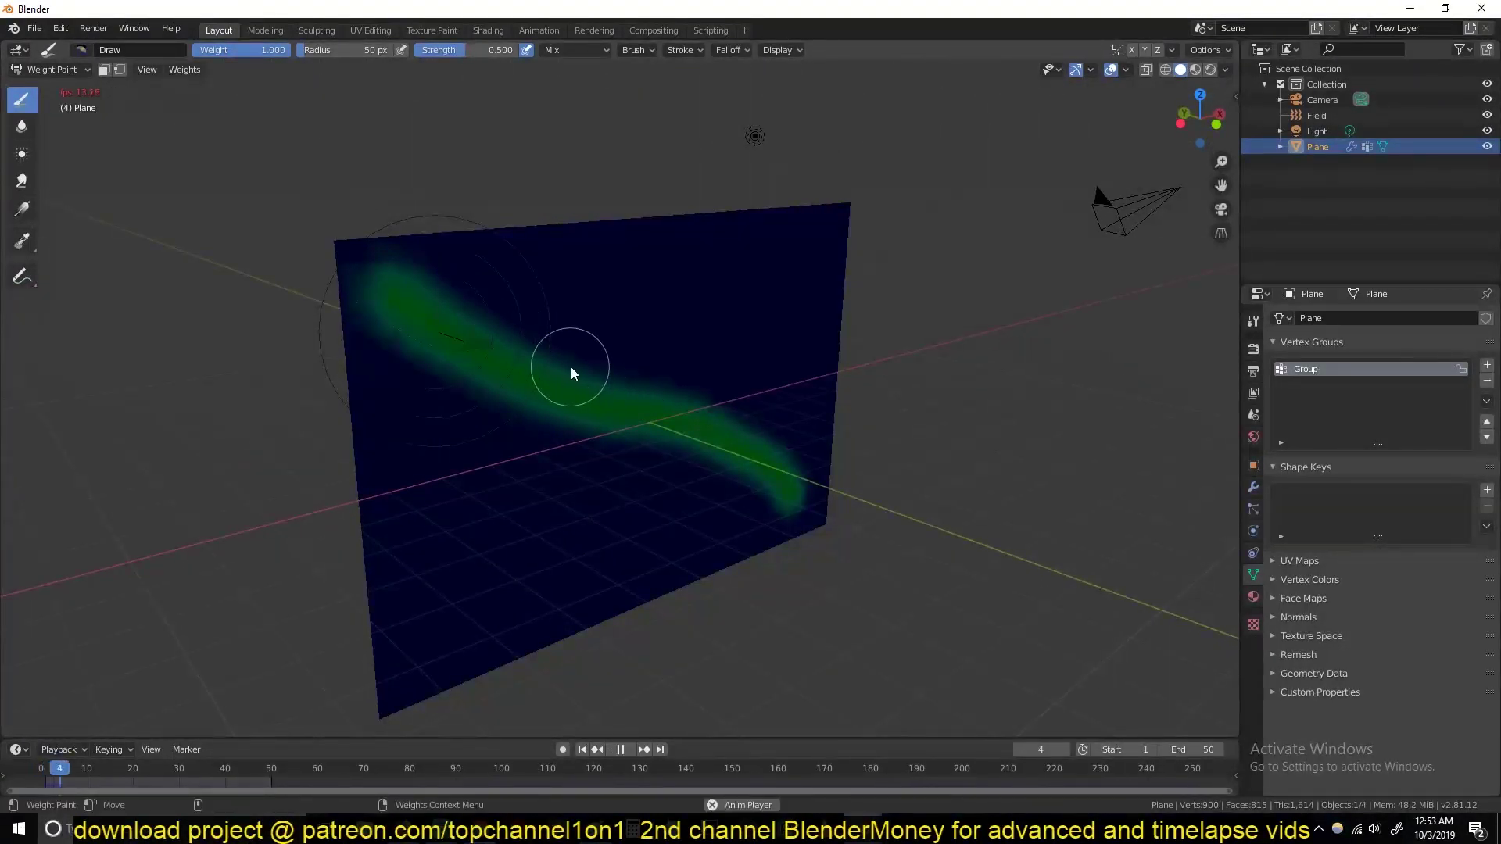
{"action": "key", "text": "Escape"}
{"action": "key", "text": "ctrl+z"}
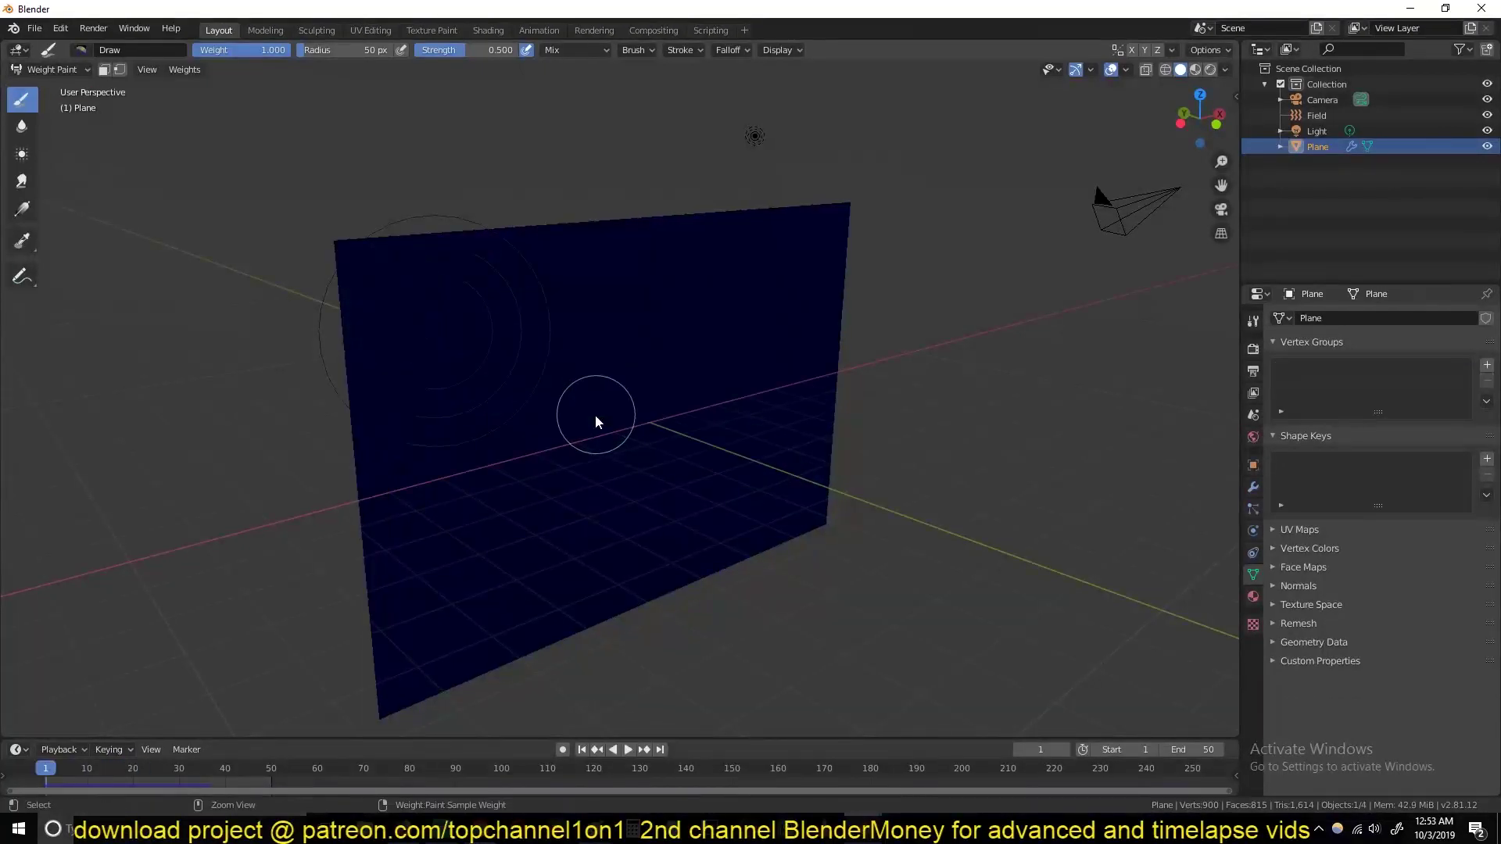
{"action": "left_click", "coordinate": [73, 69]}
{"action": "left_click", "coordinate": [72, 90]}
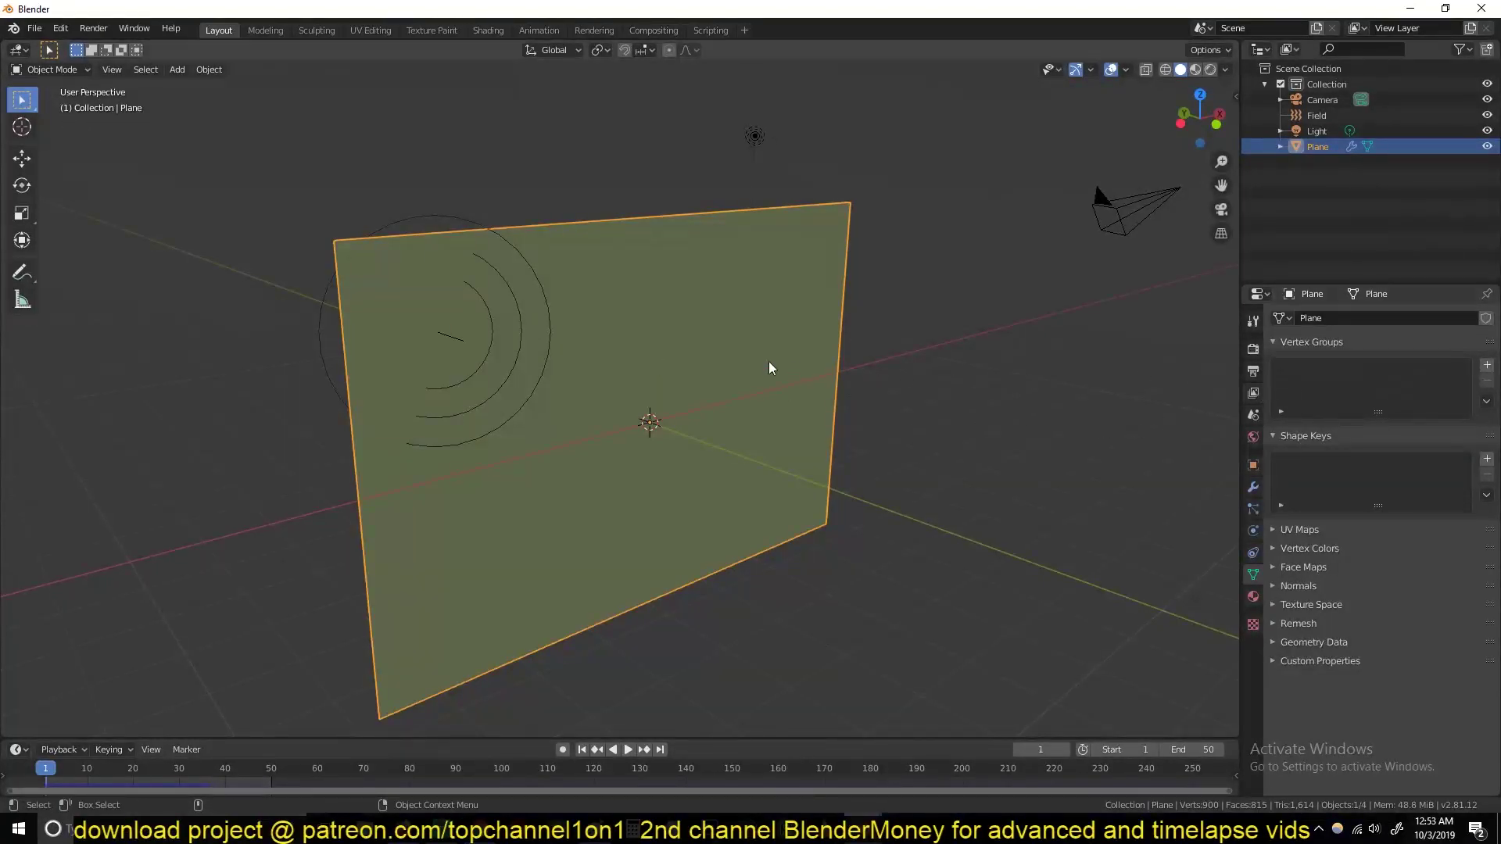
Create a vertex group on the plane and assign all its vertices to it with a weight of 1.000
{"action": "key", "text": "Tab"}
{"action": "key", "text": "a"}
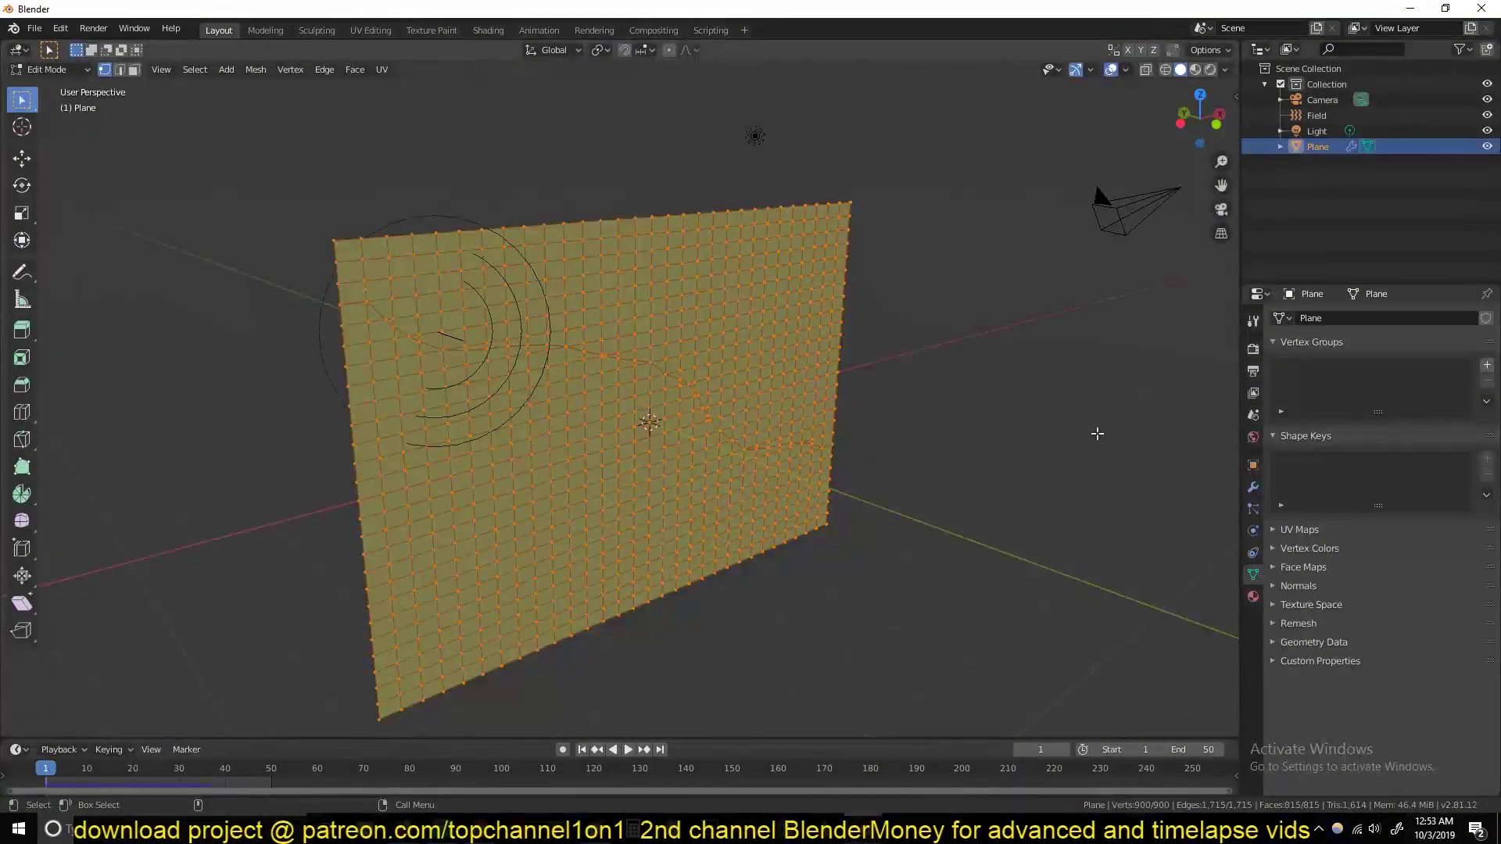
{"action": "left_click", "coordinate": [1487, 367]}
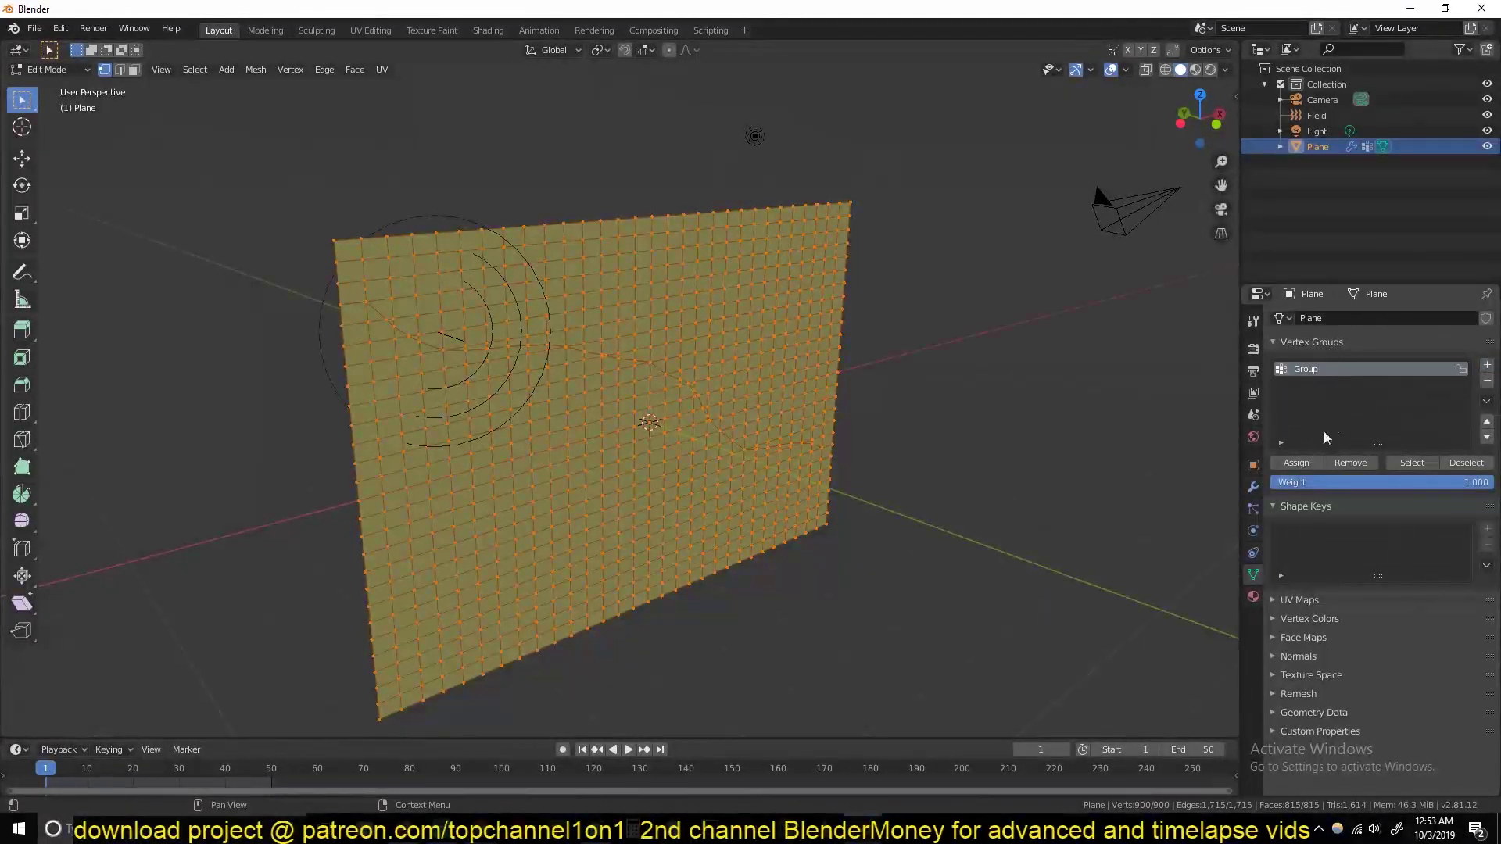
{"action": "left_click", "coordinate": [1305, 462]}
{"action": "key", "text": "Tab"}
Switch the plane to Weight Paint mode with the new vertex group active
{"action": "left_click", "coordinate": [51, 69]}
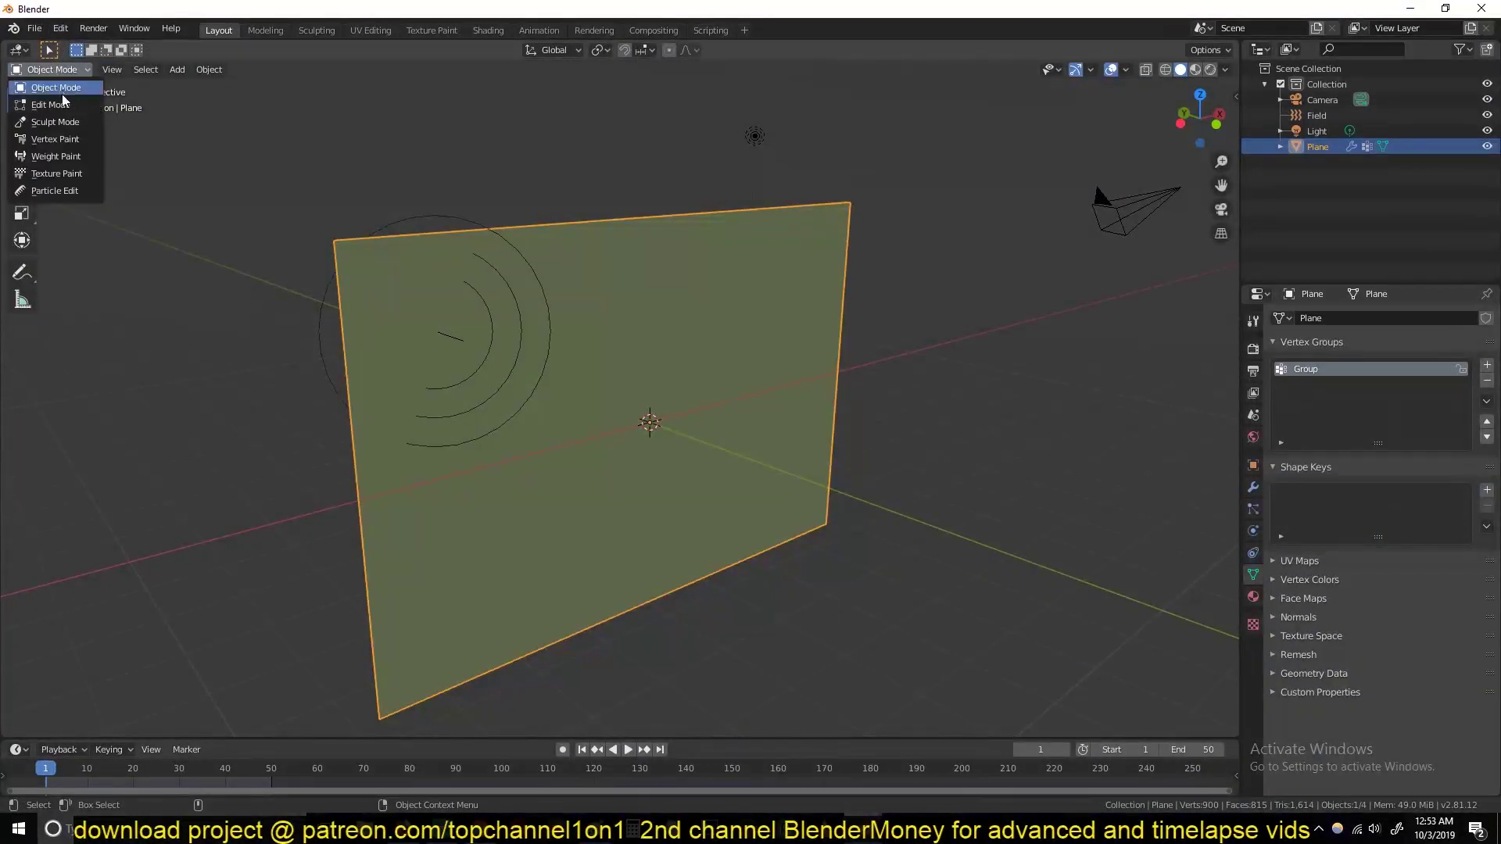
{"action": "left_click", "coordinate": [64, 156]}
{"action": "mouse_move", "coordinate": [547, 356]}
{"action": "middle_mouse_down"}
{"action": "mouse_move", "coordinate": [569, 360]}
{"action": "mouse_move", "coordinate": [514, 336]}
{"action": "mouse_move", "coordinate": [554, 350]}
{"action": "middle_mouse_up"}
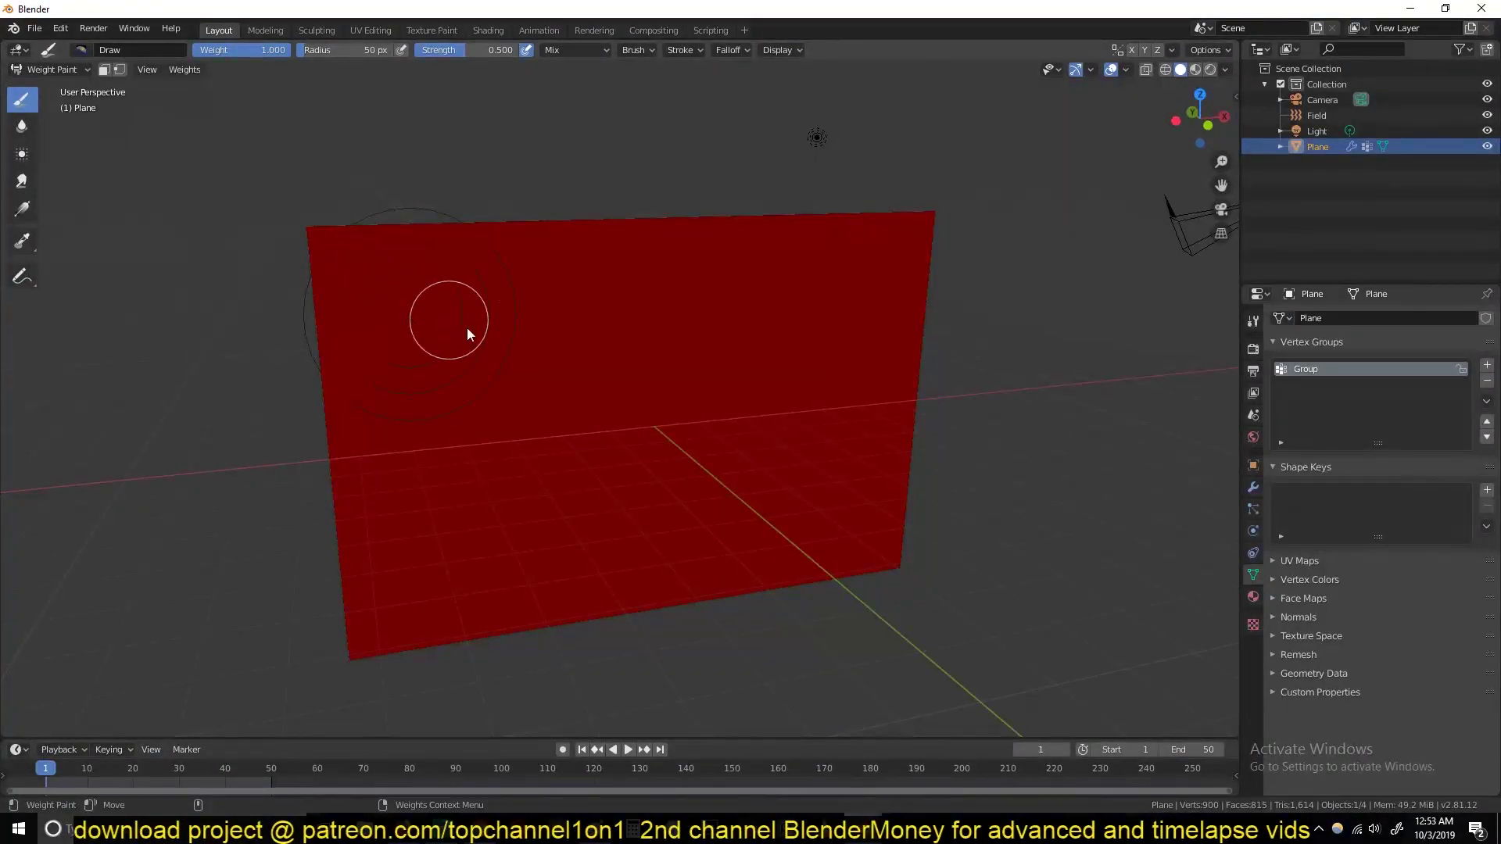
Play the cloth simulation to check how the plane tears, and stop it
{"action": "middle_click_drag", "start_coordinate": [534, 341], "coordinate": [583, 280]}
{"action": "key", "text": "space"}
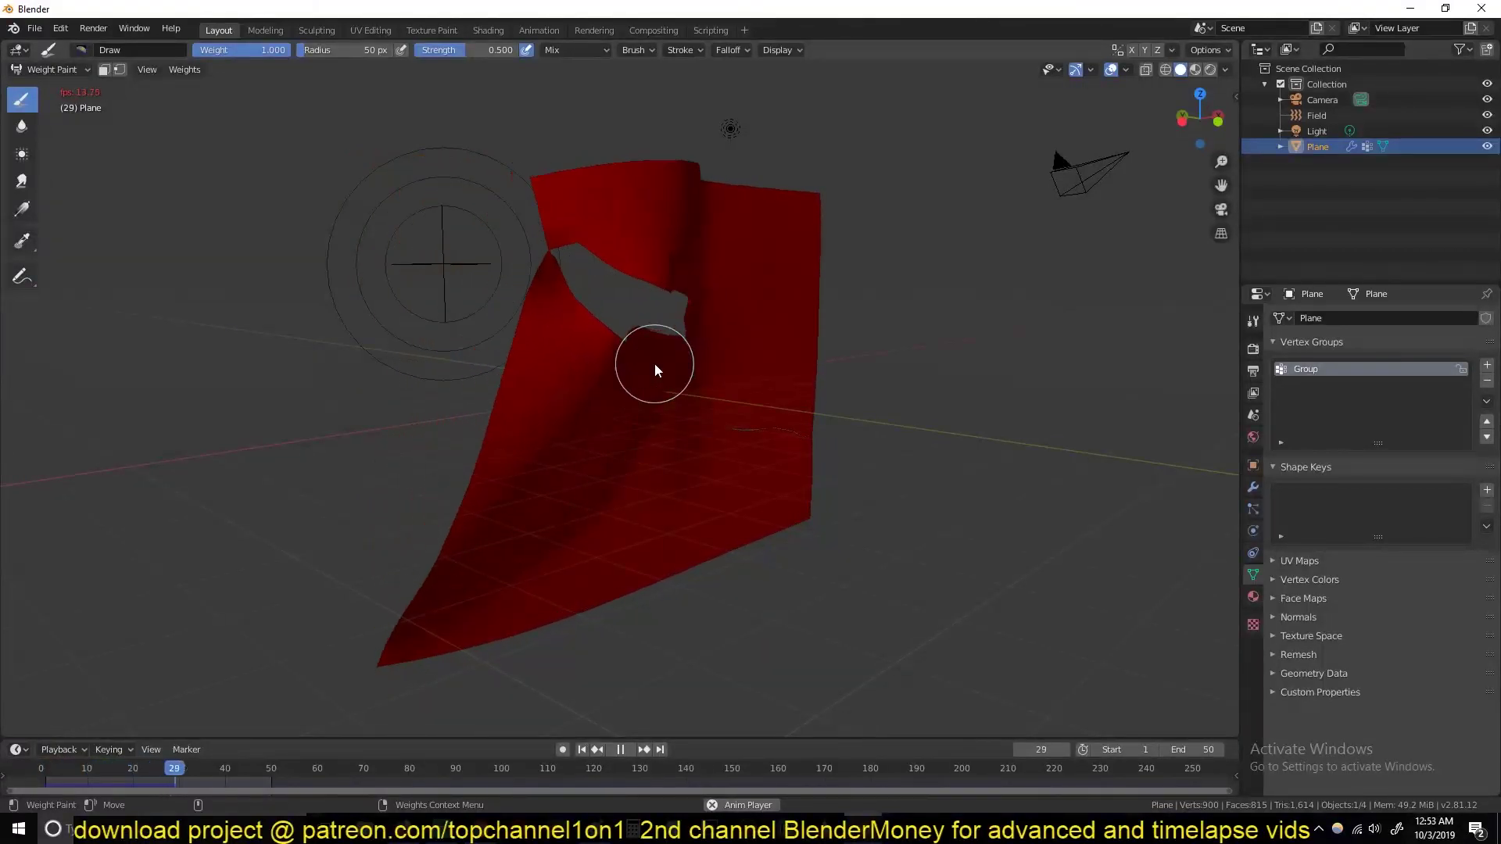
{"action": "key", "text": "Escape"}
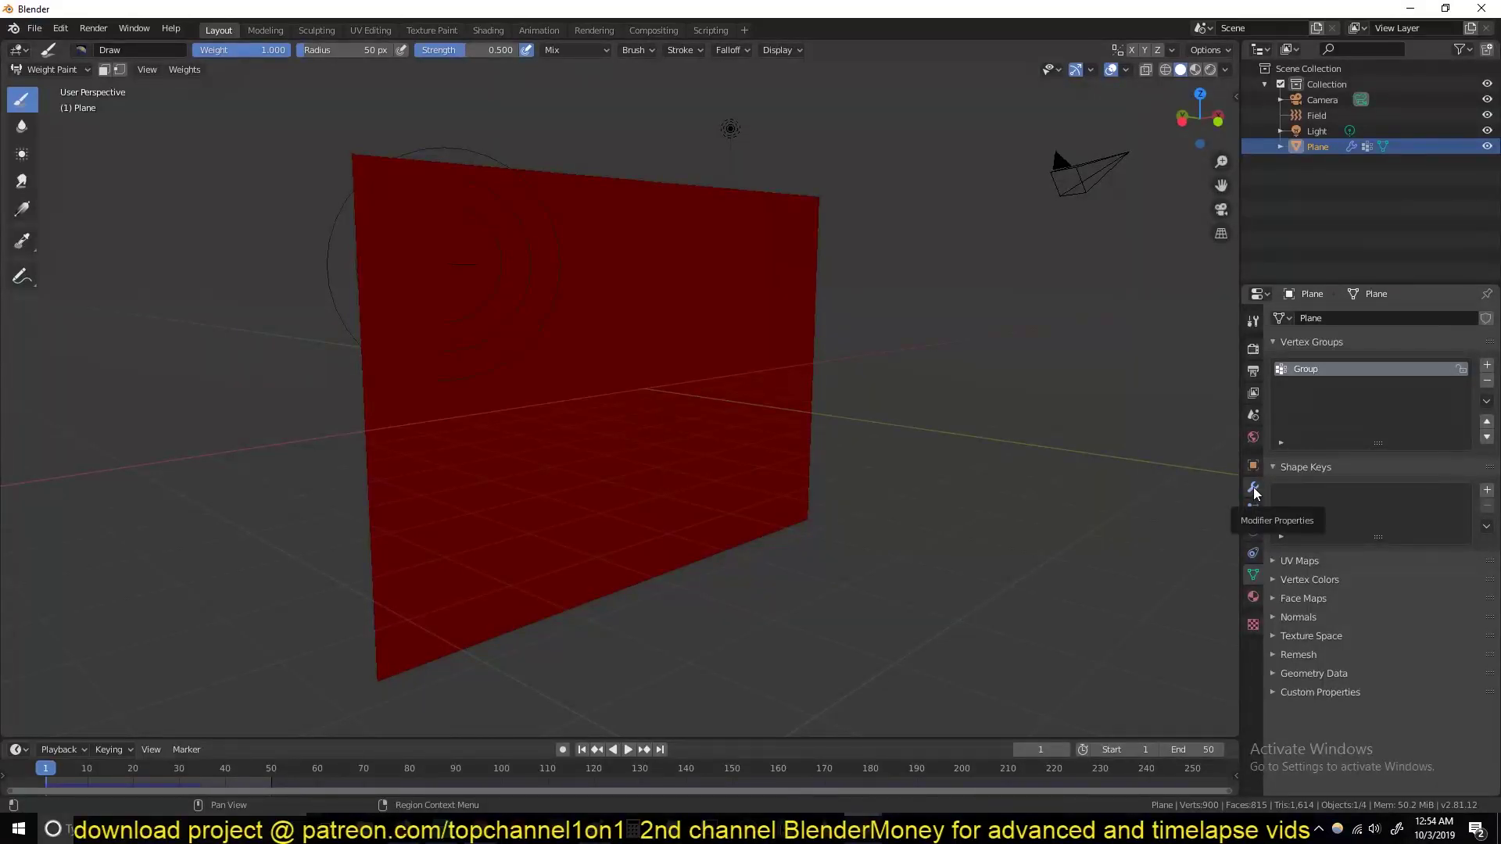
Set the cloth's Pin Group to the vertex group Group and test the simulation
{"action": "left_click", "coordinate": [1253, 509]}
{"action": "left_click", "coordinate": [1253, 531]}
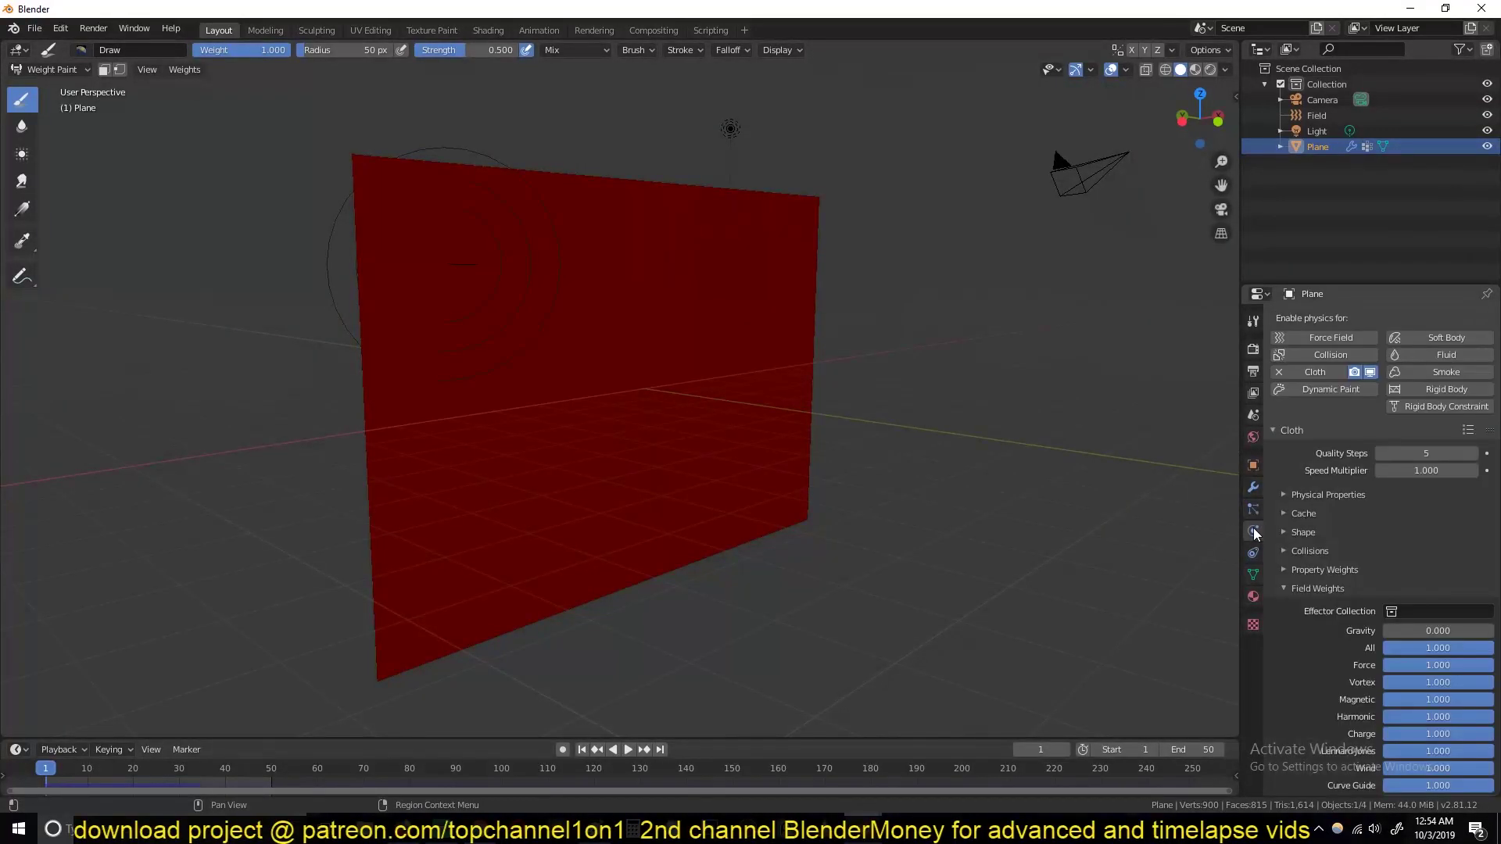
{"action": "left_click", "coordinate": [1303, 533]}
{"action": "scroll", "coordinate": [1329, 634], "scroll_direction": "down", "scroll_amount": 1}
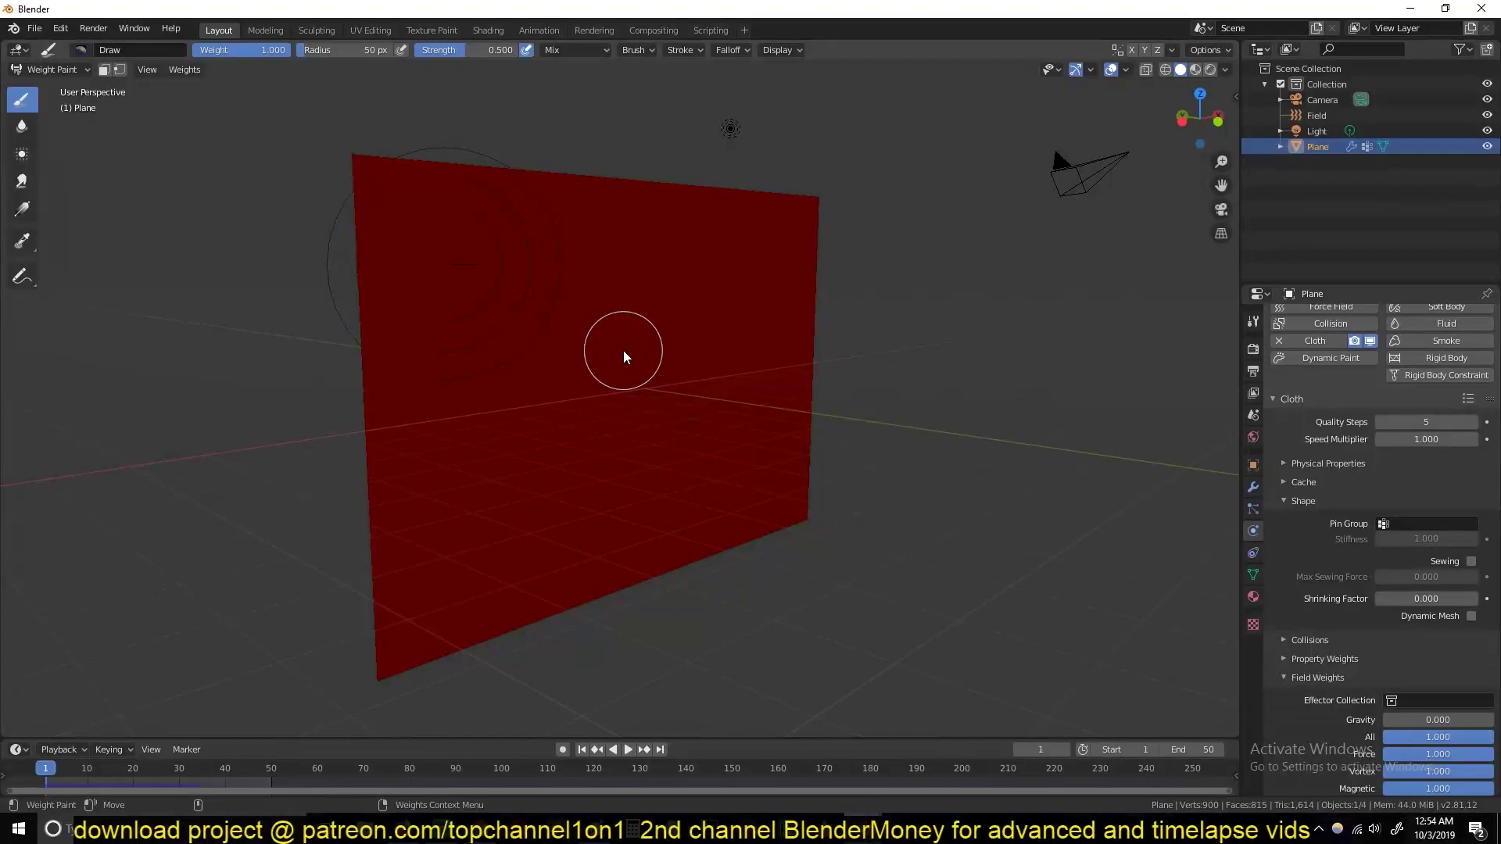
{"action": "left_click", "coordinate": [1397, 524]}
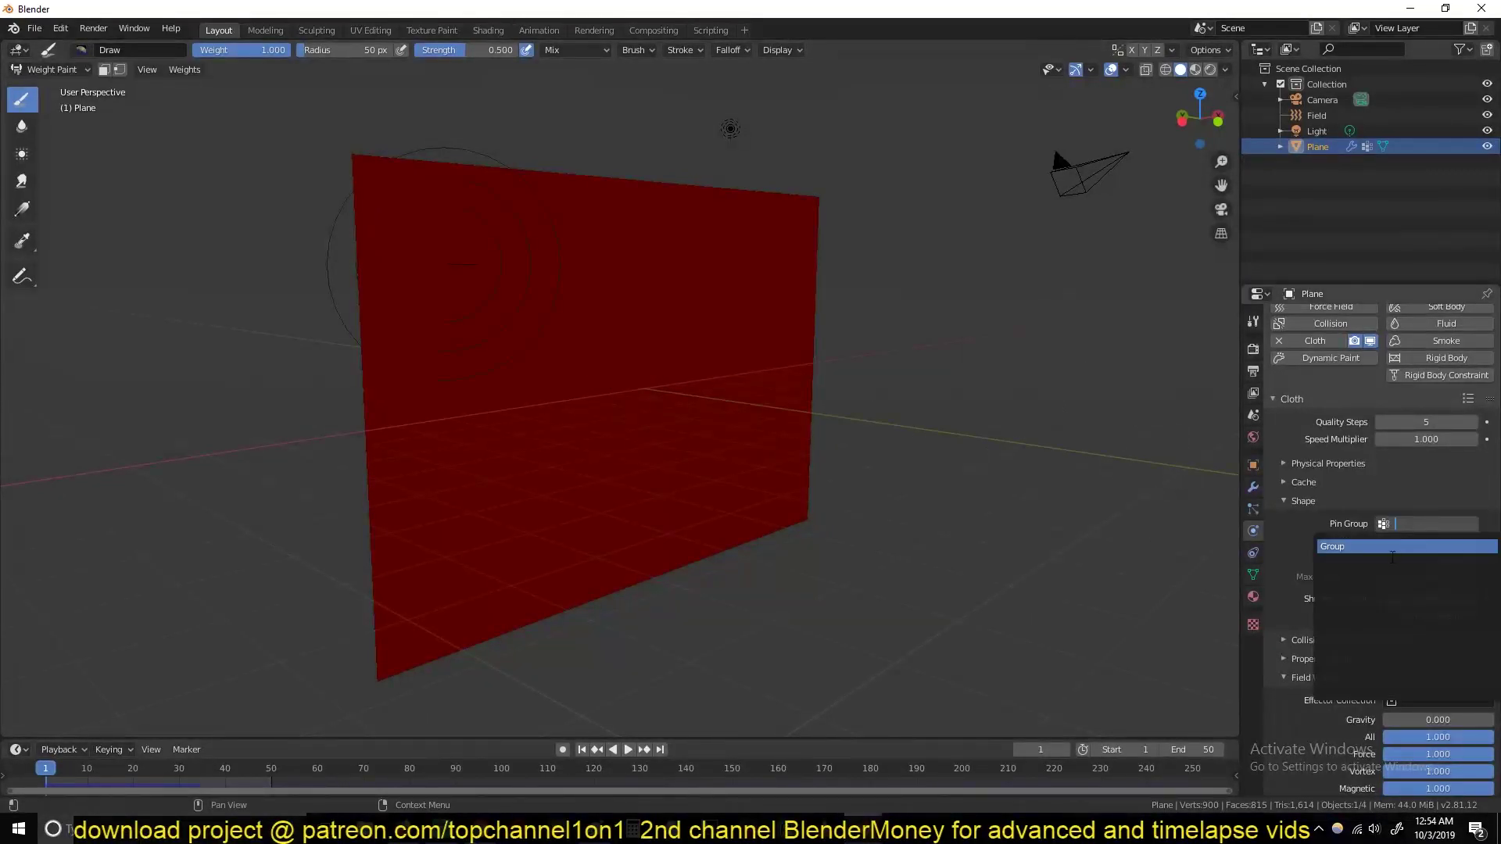
{"action": "left_click", "coordinate": [1388, 546]}
{"action": "key", "text": "space"}
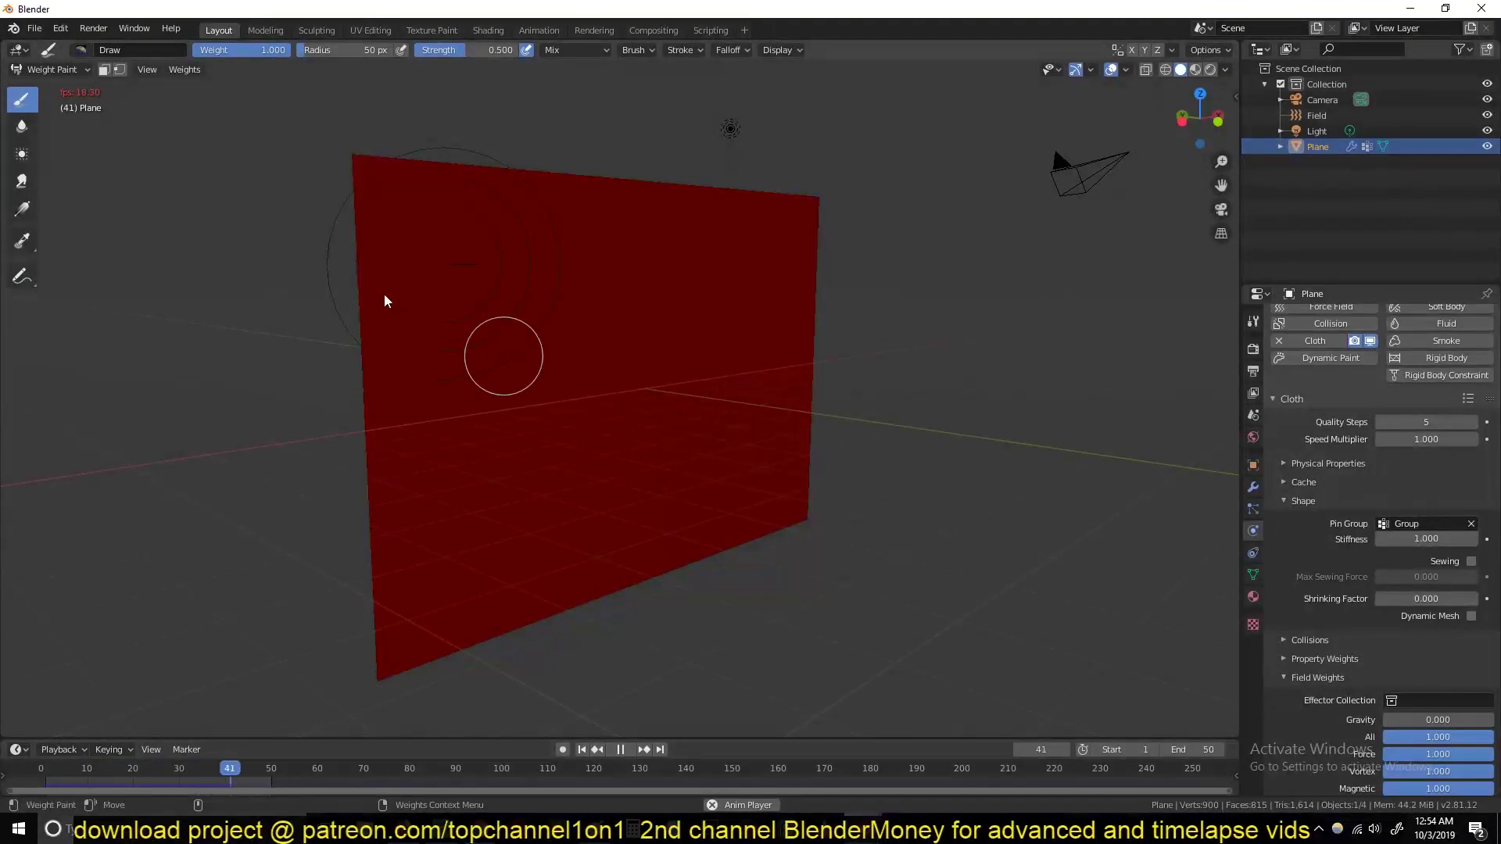
{"action": "key", "text": "Escape"}
Check the cut line from the front, try painting a lower weight along the tear, and undo the stroke
{"action": "key", "text": "KP_1"}
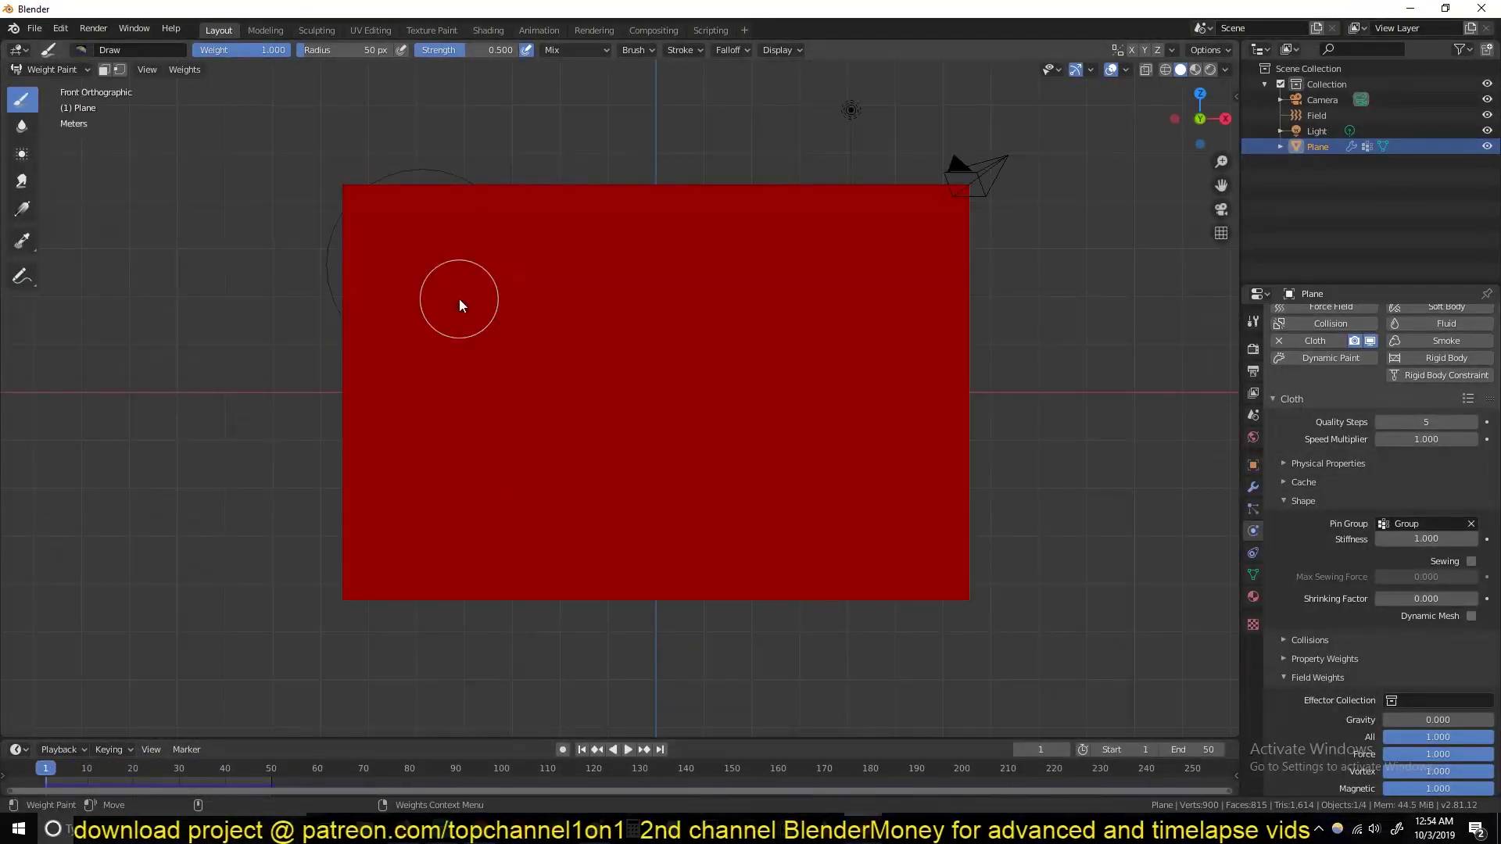
{"action": "key", "text": "shift+z"}
{"action": "key", "text": "shift+z"}
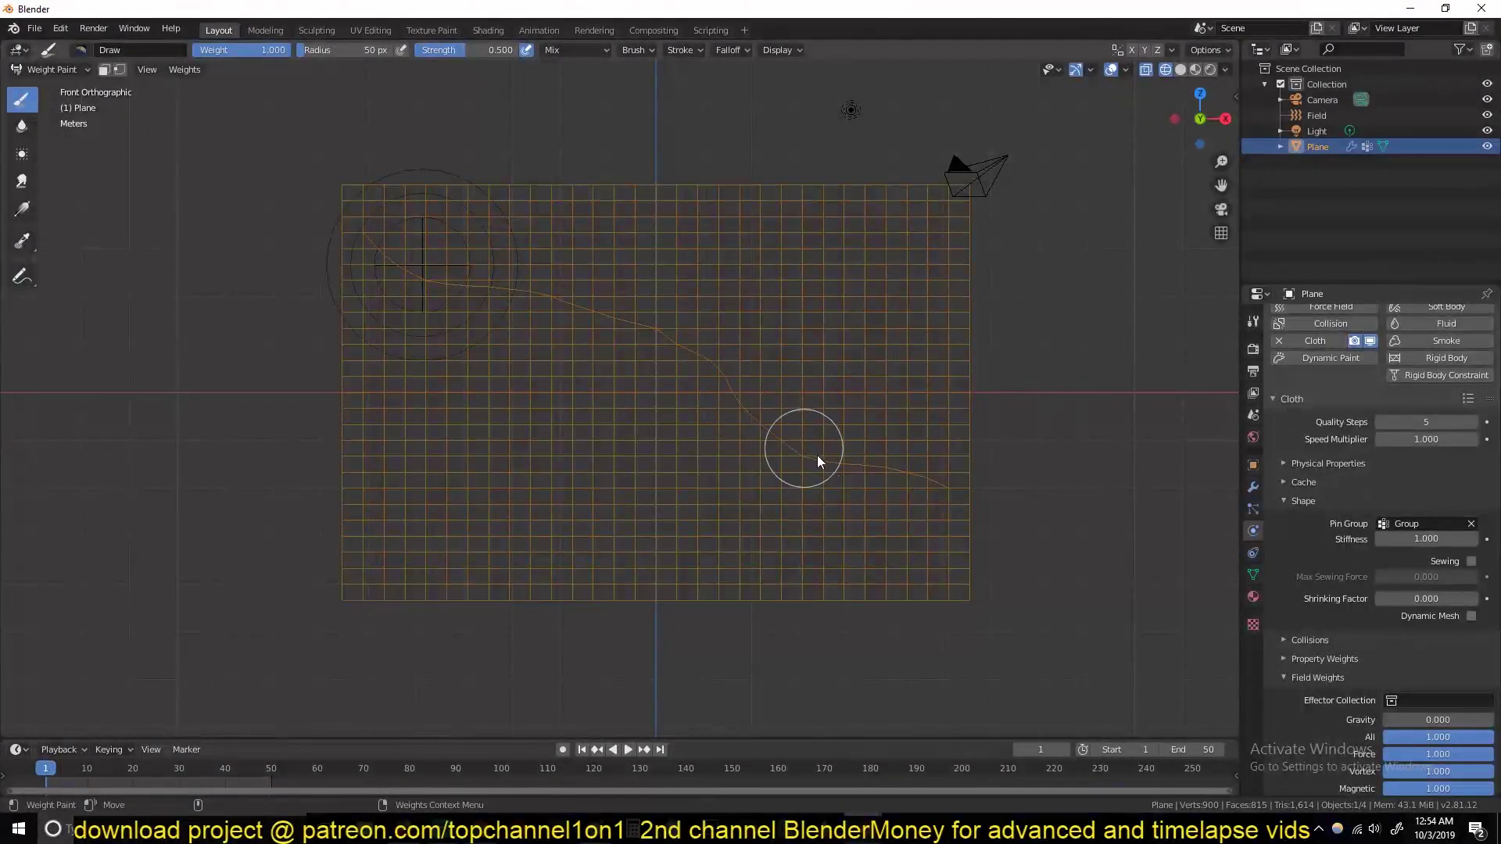
{"action": "key", "text": "z"}
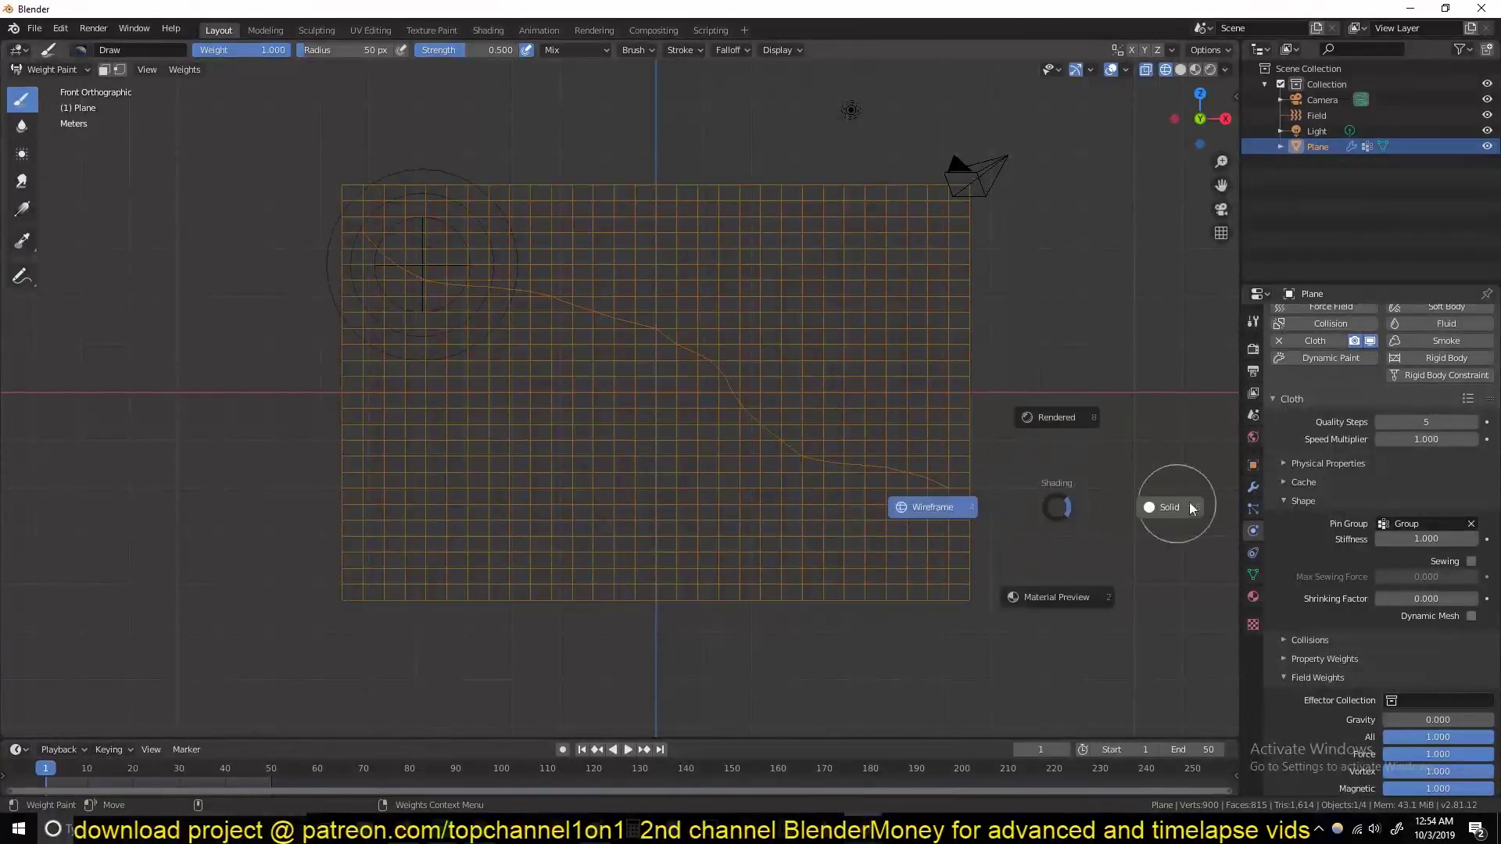
{"action": "left_click", "coordinate": [1177, 504]}
{"action": "mouse_move", "coordinate": [558, 274]}
{"action": "middle_mouse_down"}
{"action": "mouse_move", "coordinate": [673, 324]}
{"action": "mouse_move", "coordinate": [641, 297]}
{"action": "middle_mouse_up"}
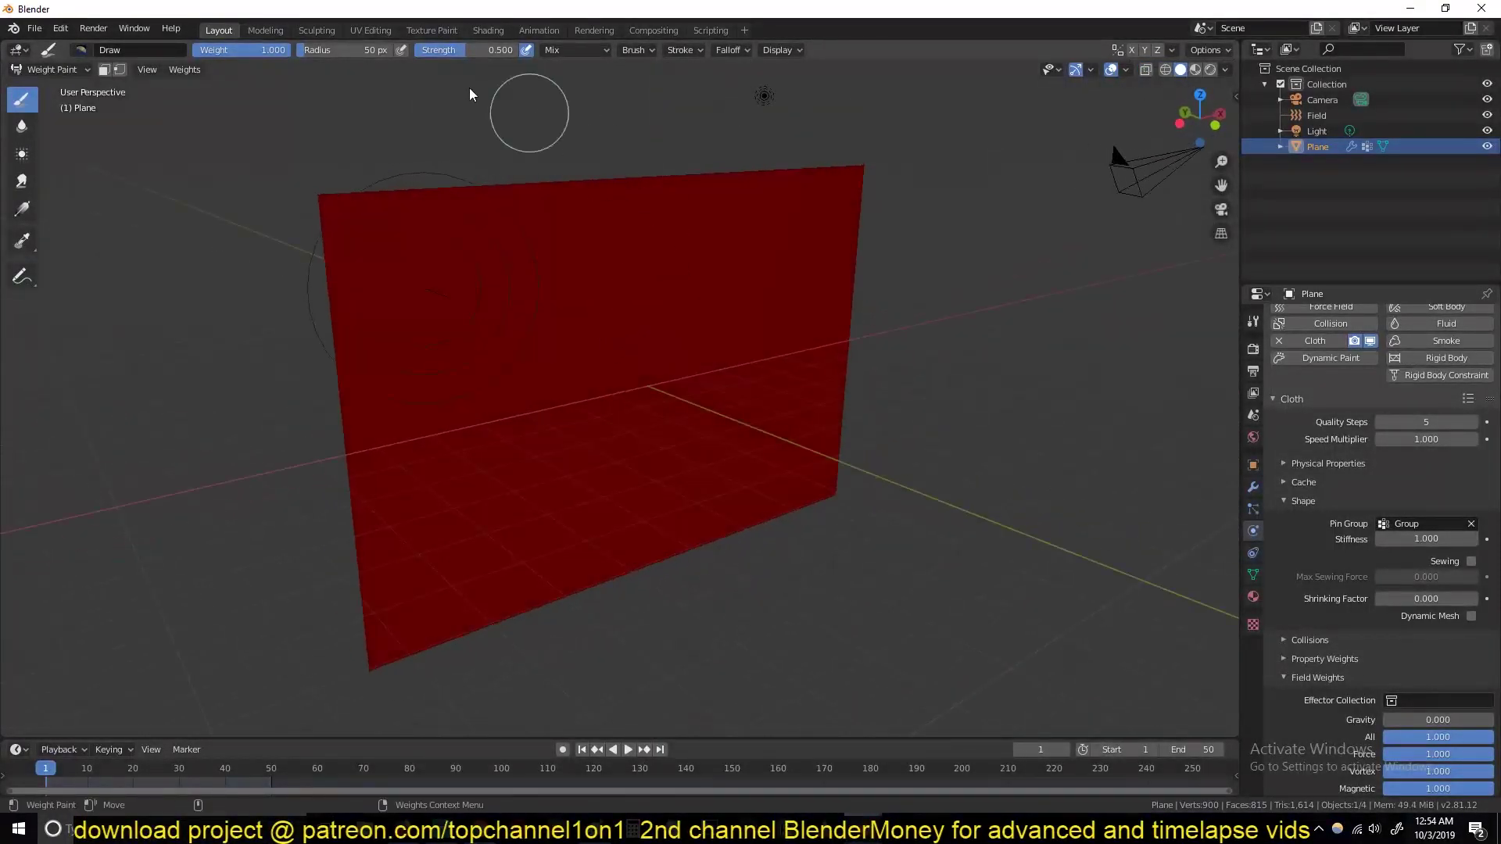
{"action": "left_click_drag", "start_coordinate": [274, 49], "coordinate": [204, 50]}
{"action": "left_click_drag", "start_coordinate": [338, 252], "coordinate": [614, 360]}
{"action": "key", "text": "ctrl+z"}
{"action": "key", "text": "ctrl+z"}
Show the active brush settings and try the Blur brush before going back to the Draw brush
{"action": "left_click", "coordinate": [1253, 320]}
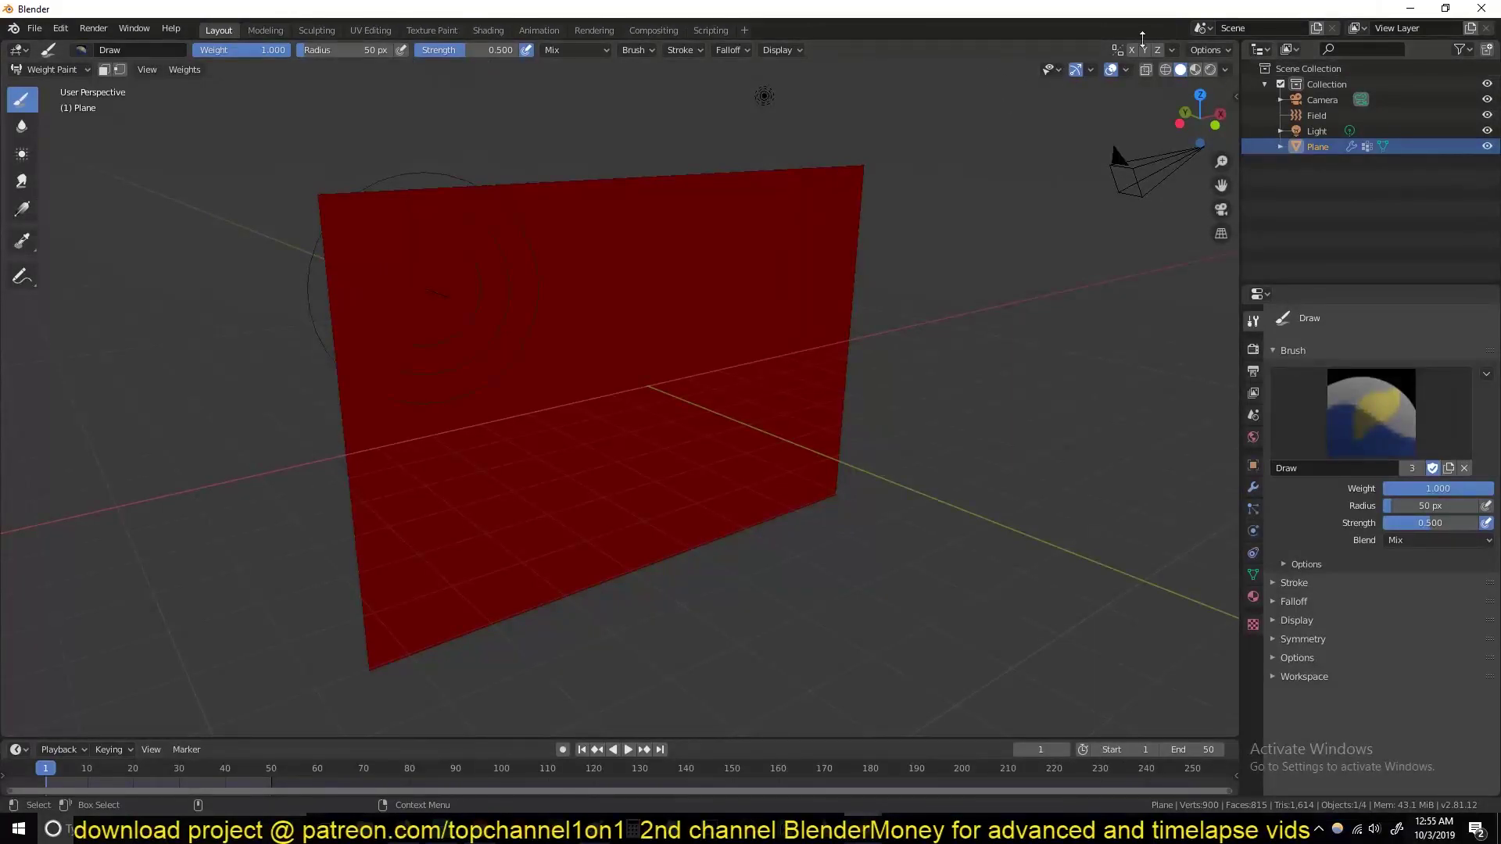
{"action": "left_click", "coordinate": [21, 125]}
{"action": "left_click", "coordinate": [21, 99]}
{"action": "middle_click_drag", "start_coordinate": [285, 124], "coordinate": [543, 168]}
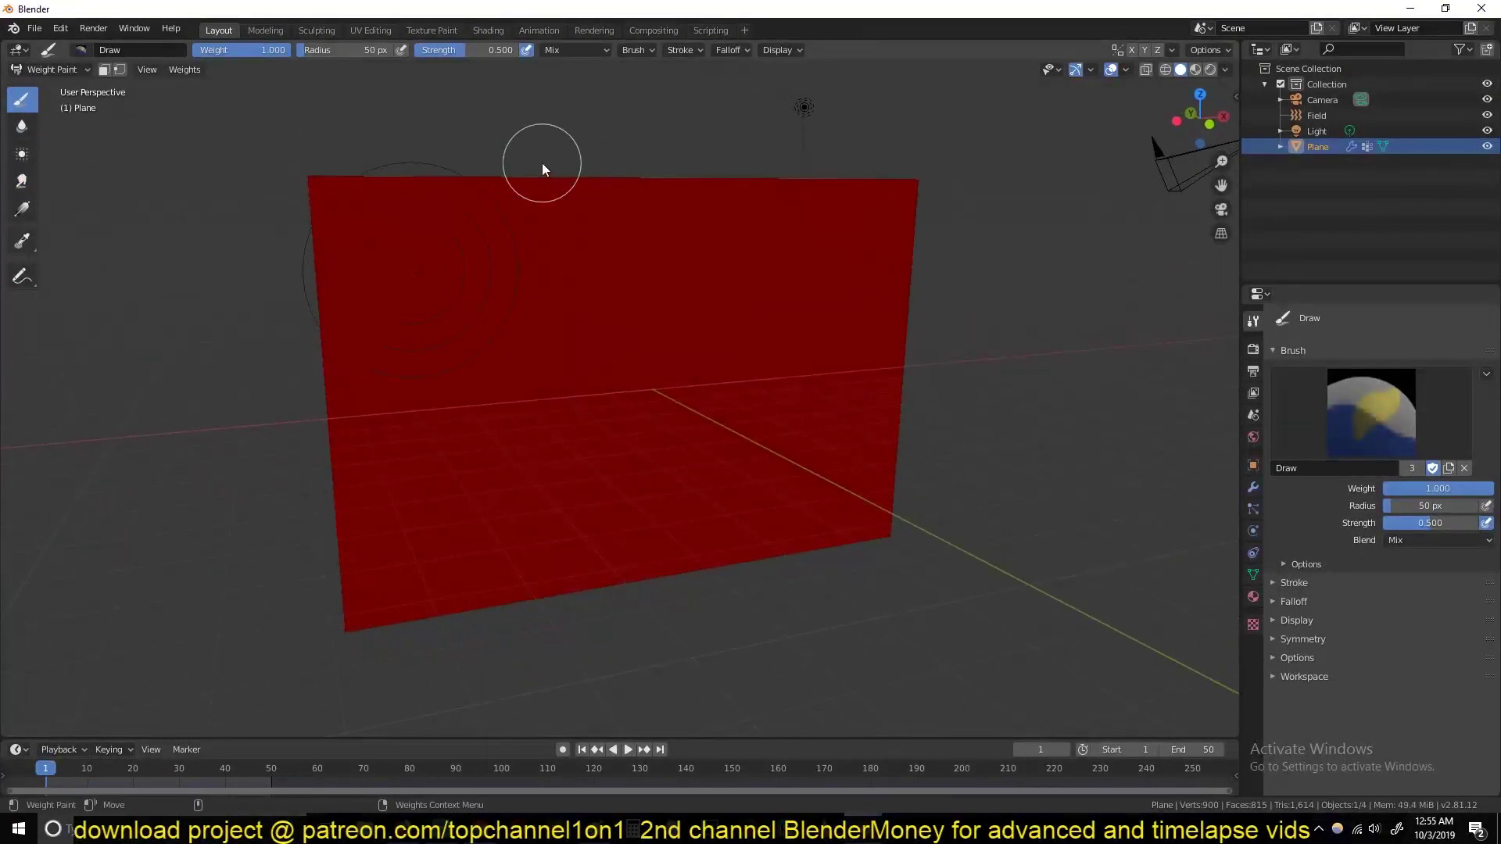
Show the plane in wireframe from the front and switch from Weight Paint to Edit Mode
{"action": "key", "text": "KP_1"}
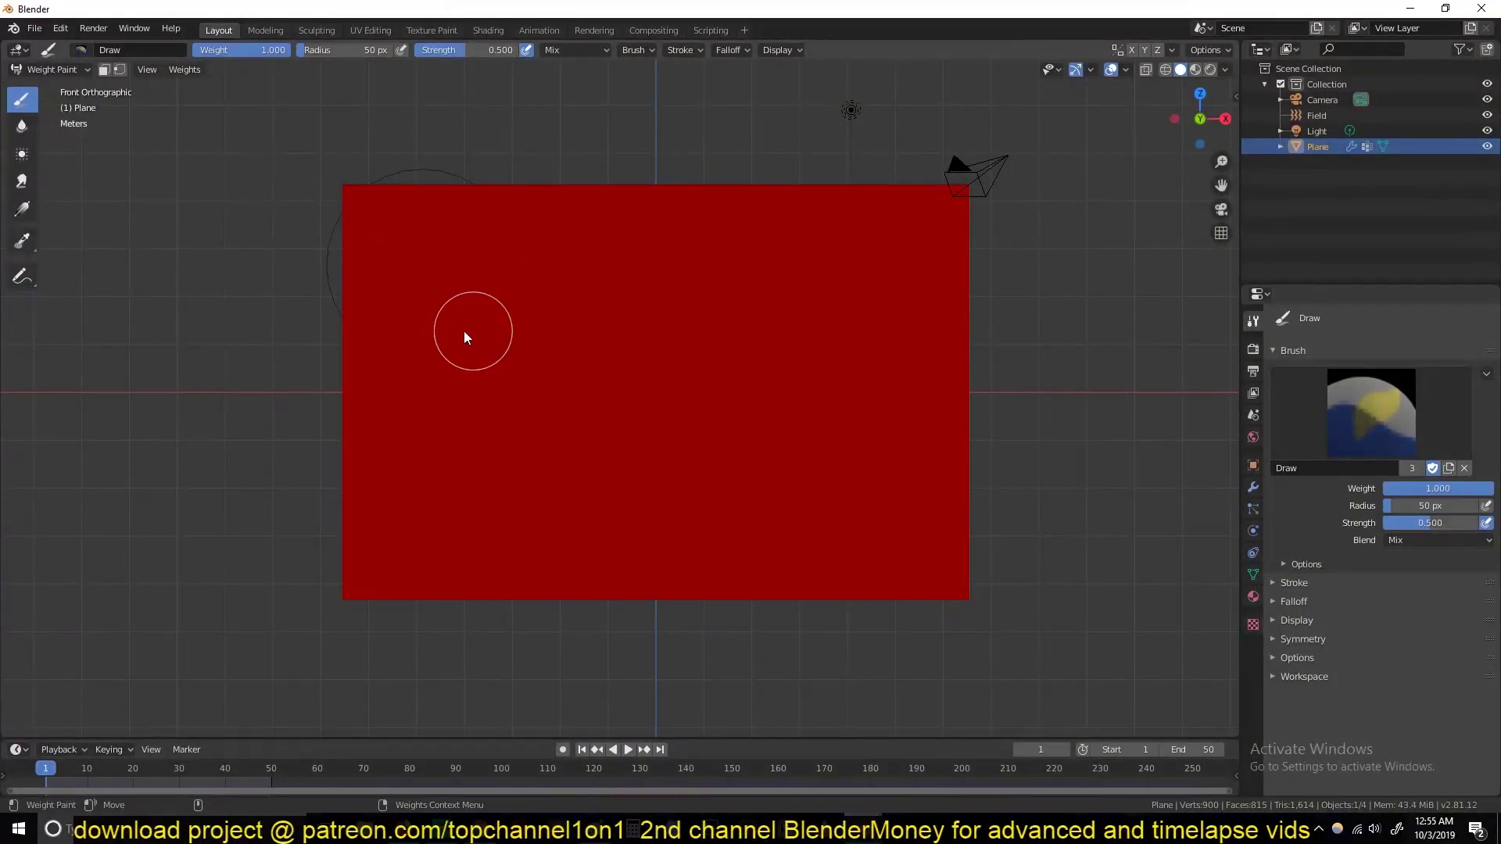
{"action": "key", "text": "shift+z"}
{"action": "left_click", "coordinate": [47, 68]}
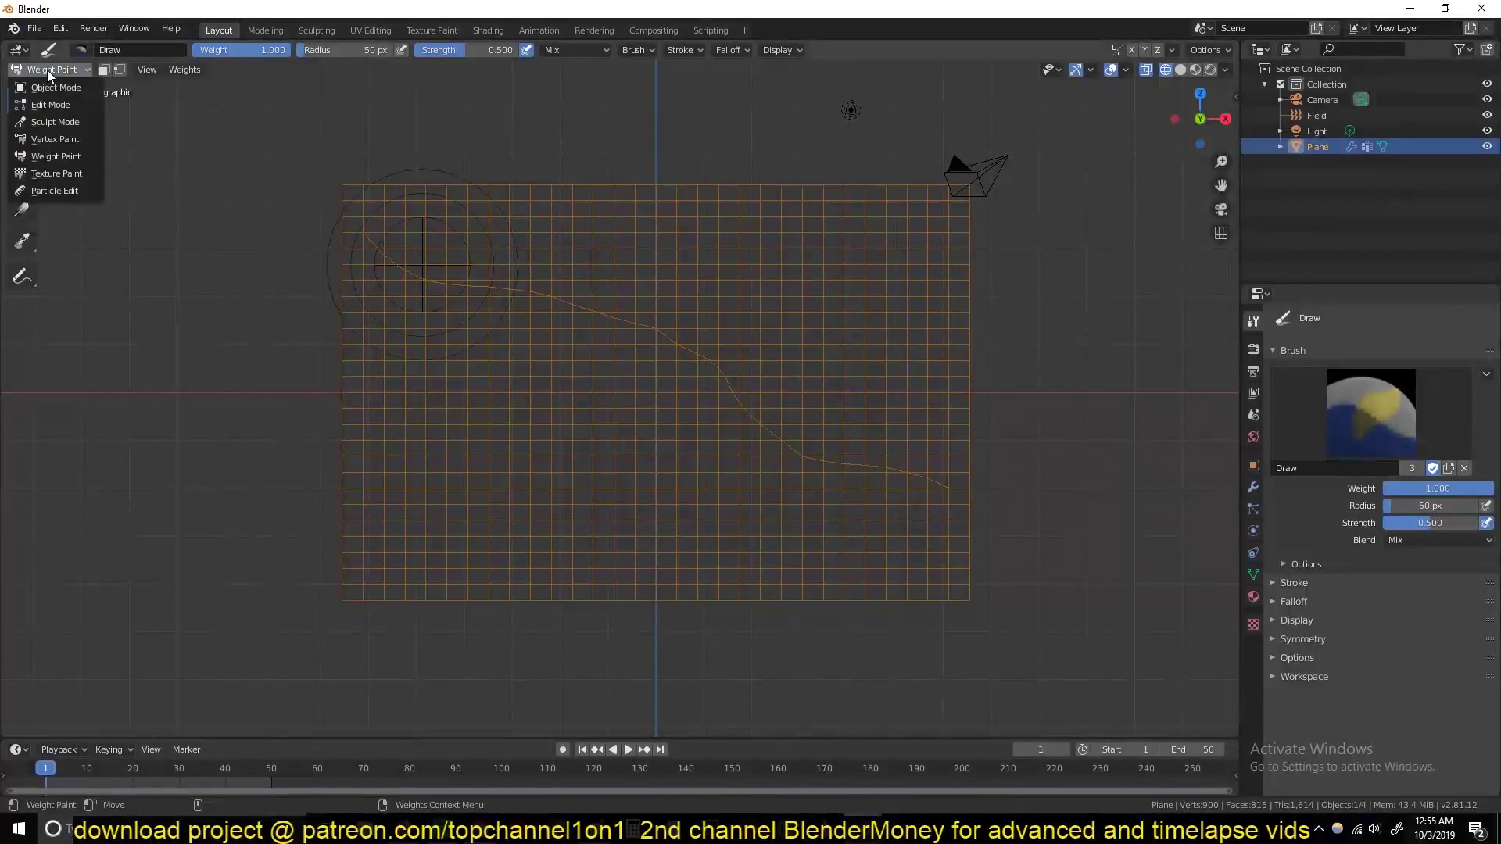
{"action": "left_click", "coordinate": [47, 88]}
{"action": "key", "text": "Tab"}
{"action": "scroll", "coordinate": [458, 262], "scroll_direction": "up", "scroll_amount": 2}
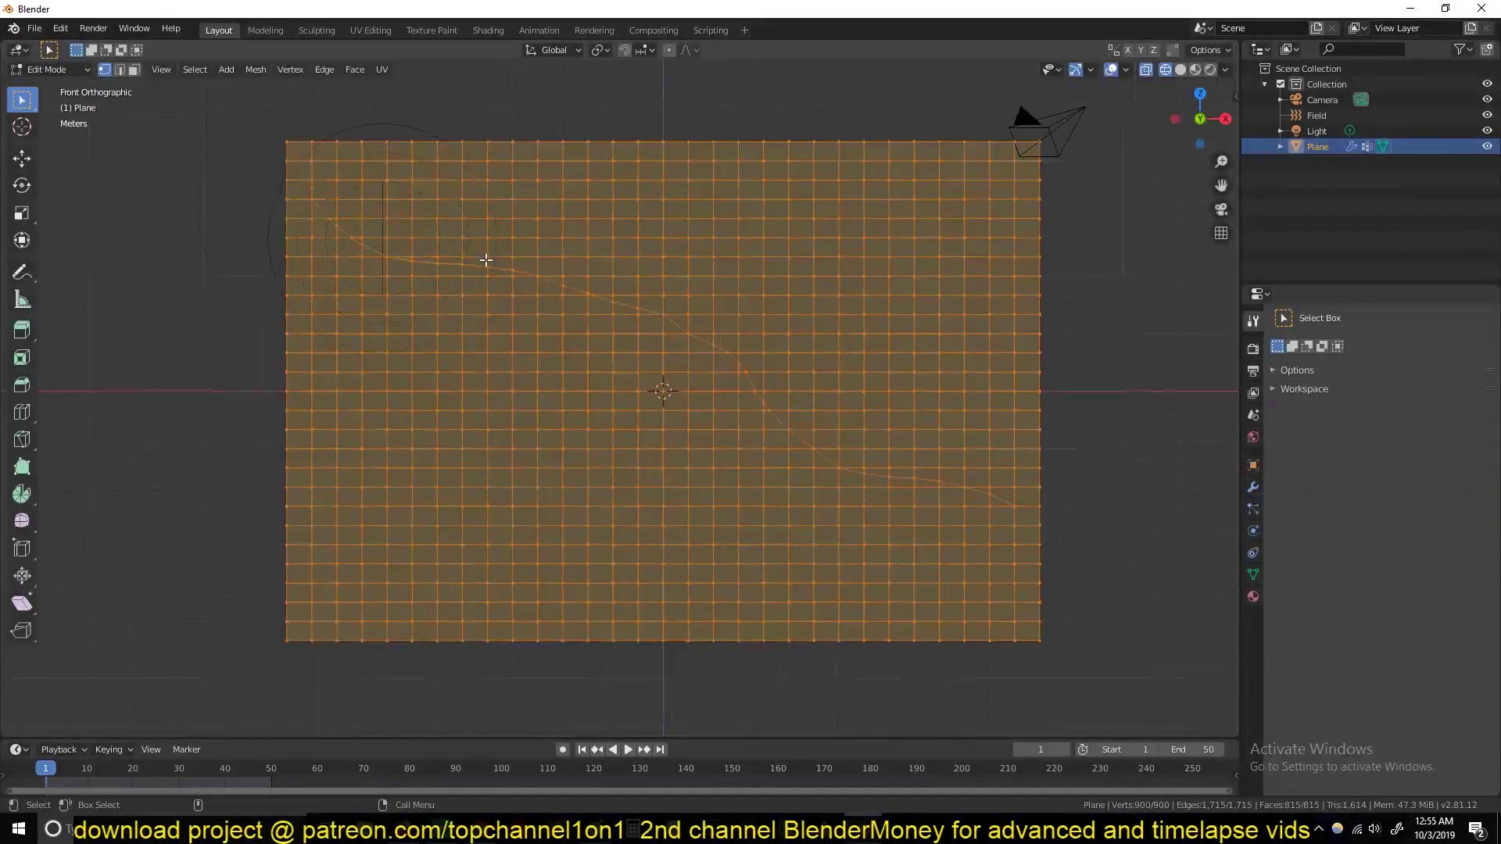
Try selecting the path of edges along the cut line, starting at its upper-left end
{"action": "key", "text": "alt+a"}
{"action": "key", "text": "2"}
{"action": "left_click", "coordinate": [270, 182]}
{"action": "key", "text": "shift+z"}
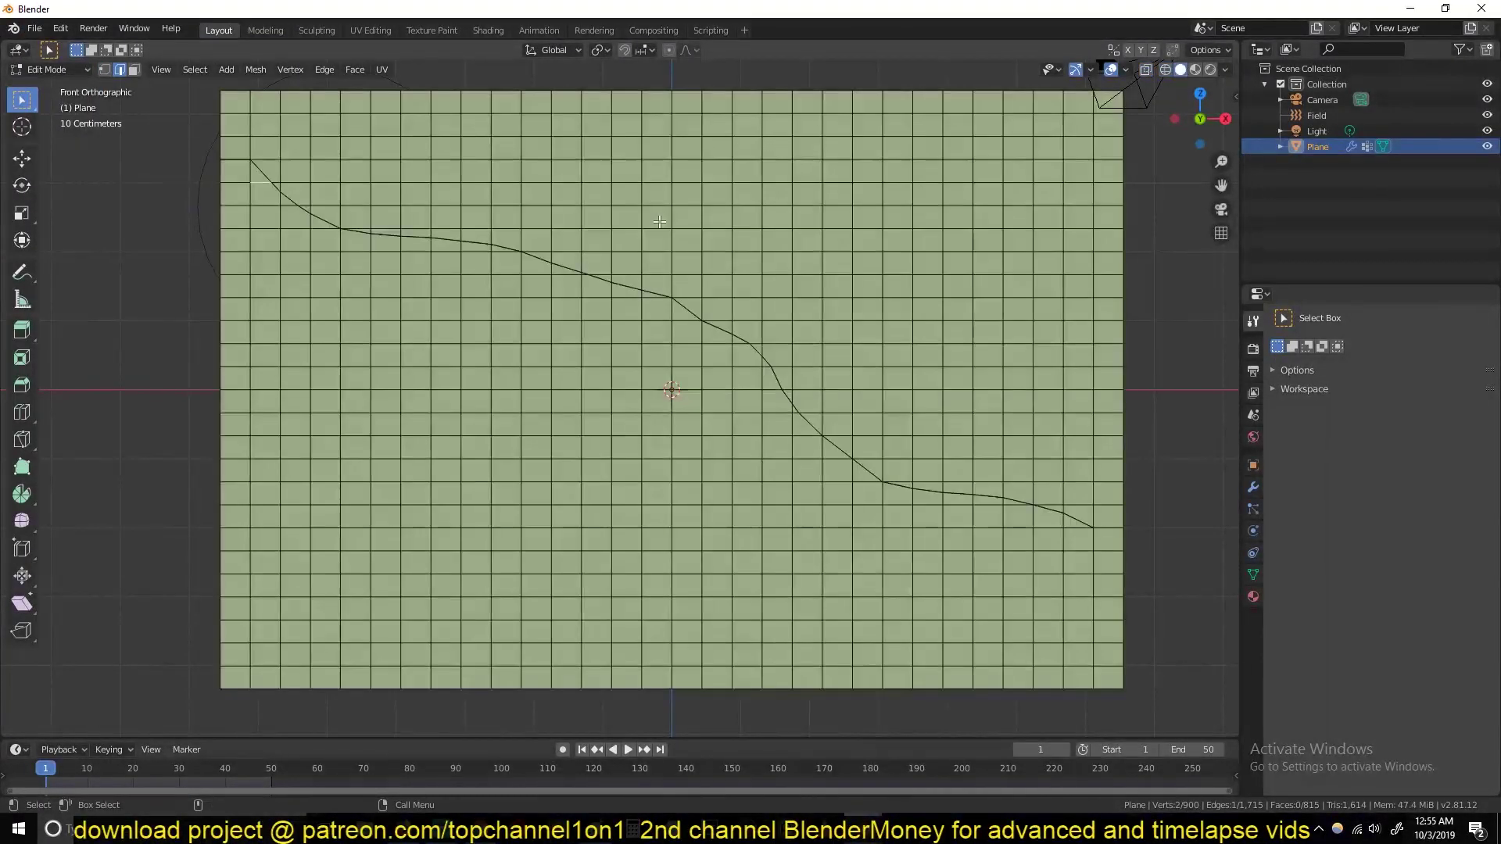
{"action": "left_click", "coordinate": [333, 225], "text": "ctrl"}
Inspect the vertices near the start of the cut line and retry selecting its edge path
{"action": "key", "text": "1"}
{"action": "middle_click_drag", "start_coordinate": [368, 234], "coordinate": [442, 301], "text": "shift"}
{"action": "scroll", "coordinate": [374, 249], "scroll_direction": "up", "scroll_amount": 2}
{"action": "key", "text": "alt+a"}
{"action": "middle_click_drag", "start_coordinate": [375, 249], "coordinate": [464, 315], "text": "shift"}
{"action": "scroll", "coordinate": [463, 315], "scroll_direction": "up", "scroll_amount": 2}
{"action": "scroll", "coordinate": [472, 312], "scroll_direction": "down", "scroll_amount": 1}
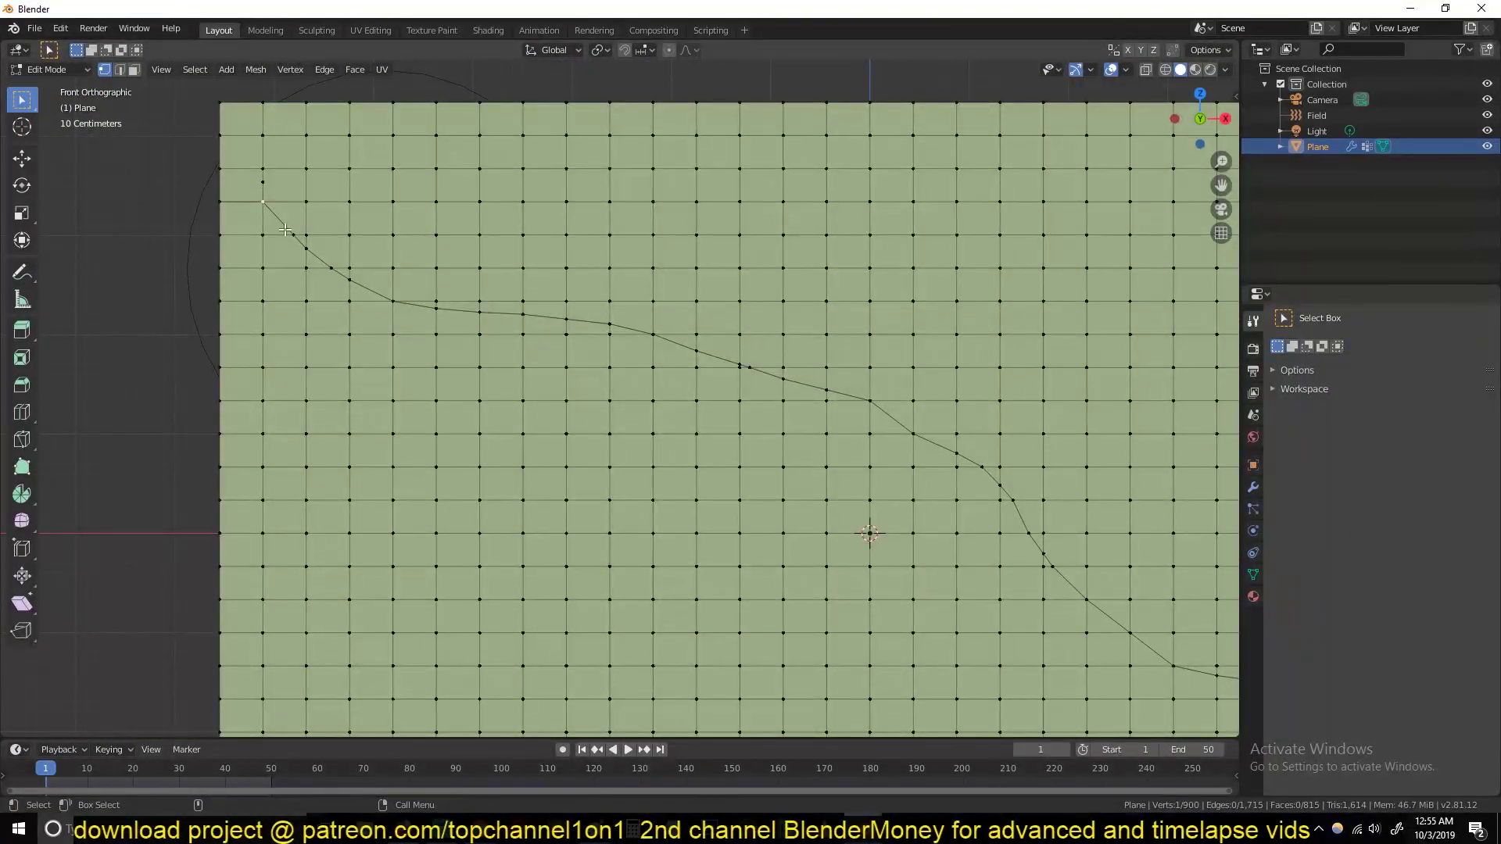
{"action": "key", "text": "2"}
{"action": "left_click", "coordinate": [283, 225]}
{"action": "left_click", "coordinate": [383, 291], "text": "ctrl"}
Examine the edges and vertices at the cut line's upper-left end in wireframe
{"action": "key", "text": "z"}
{"action": "scroll", "coordinate": [223, 222], "scroll_direction": "up", "scroll_amount": 1}
{"action": "left_click", "coordinate": [208, 166]}
{"action": "key", "text": "1"}
{"action": "left_click", "coordinate": [194, 162]}
{"action": "scroll", "coordinate": [306, 239], "scroll_direction": "down", "scroll_amount": 3}
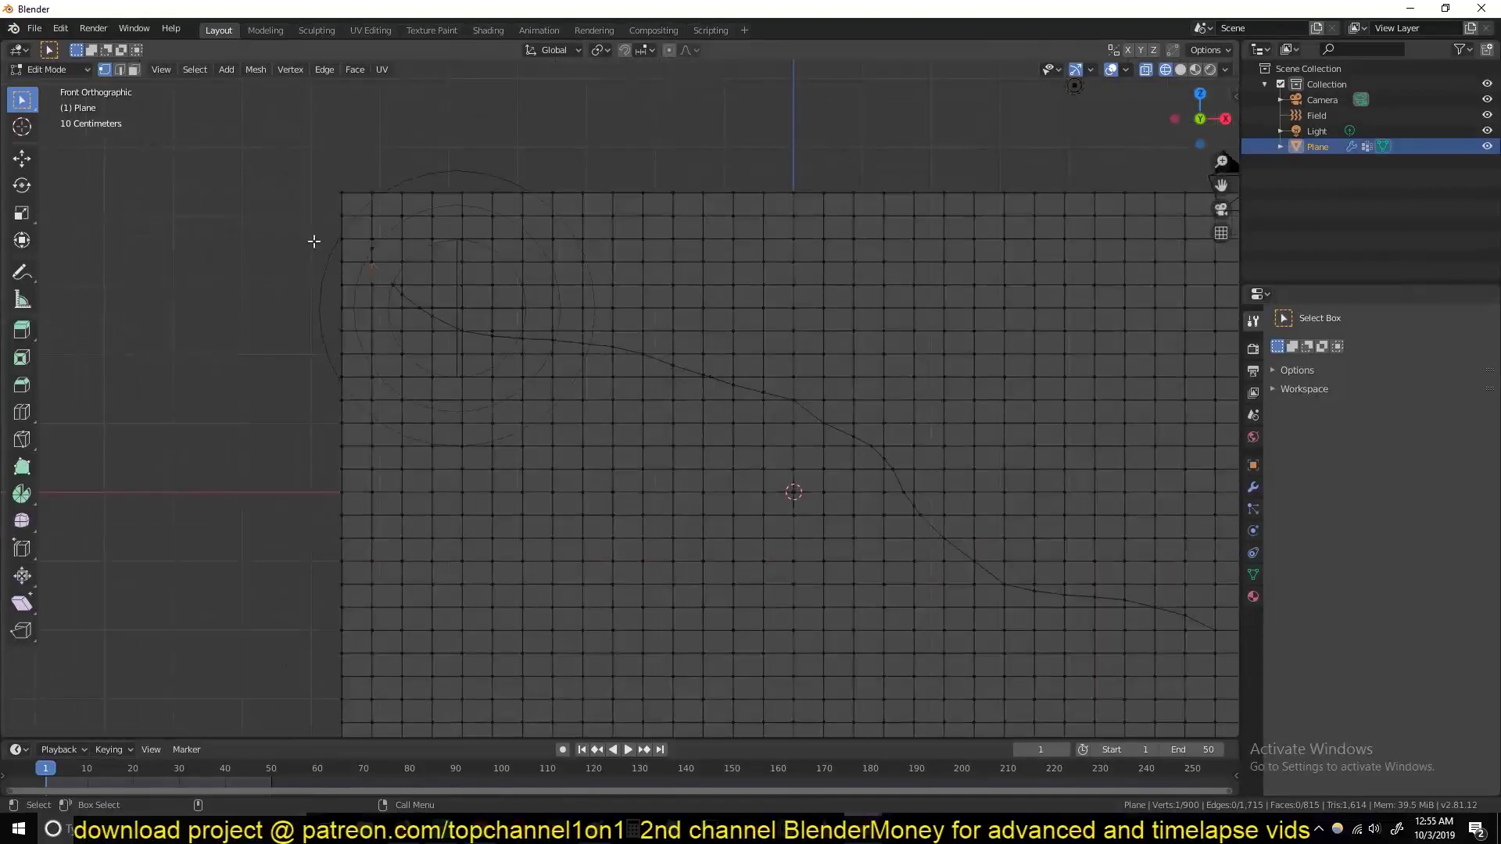
Select the entire plane mesh in solid shading and merge its vertices by distance
{"action": "key", "text": "Home"}
{"action": "key", "text": "a"}
{"action": "key", "text": "z"}
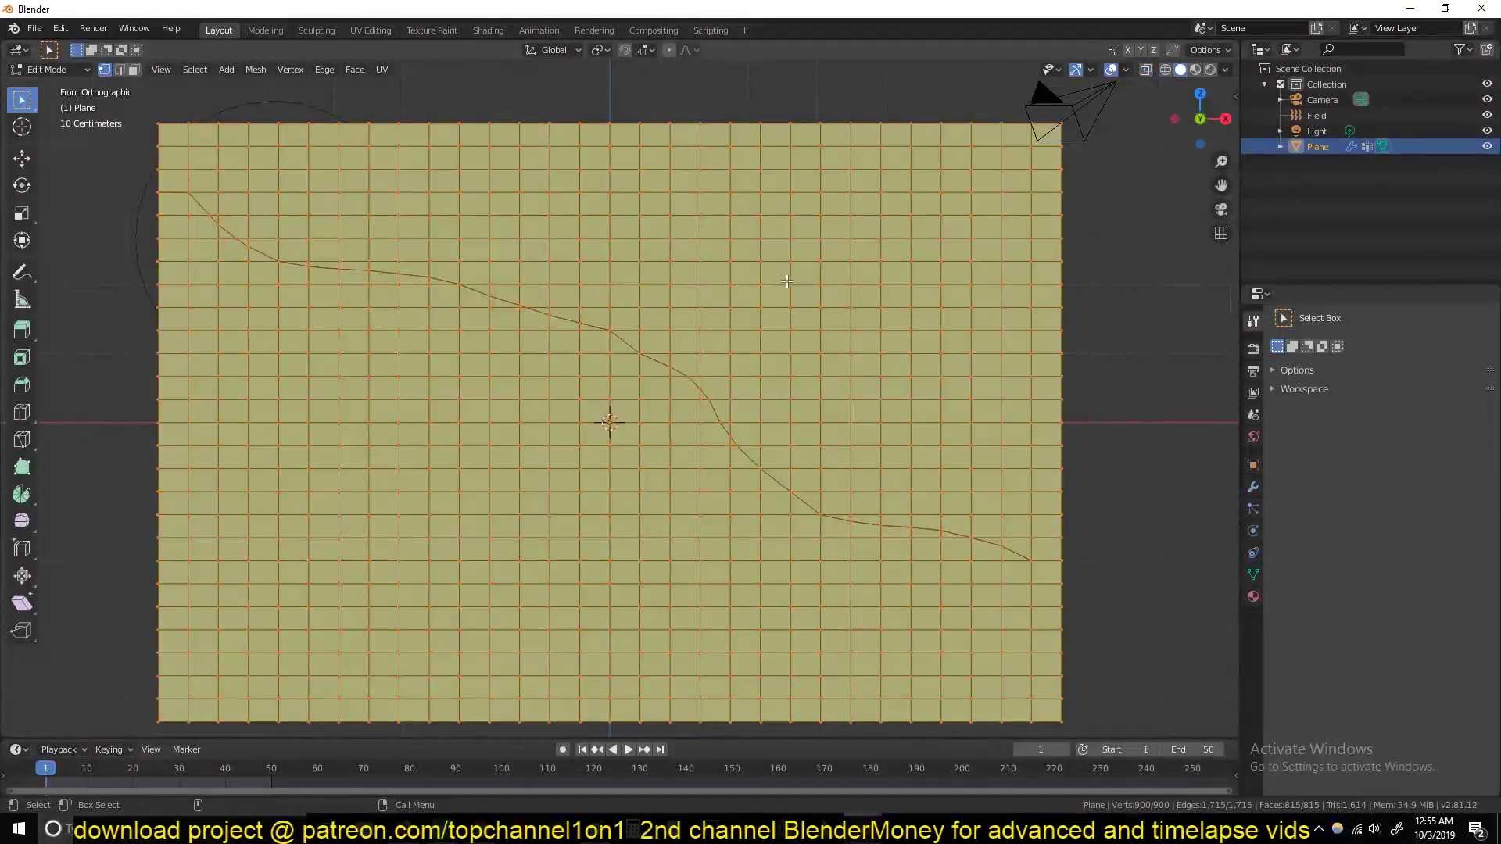
{"action": "middle_click_drag", "start_coordinate": [790, 281], "coordinate": [710, 271], "text": "shift"}
{"action": "key", "text": "2"}
{"action": "key", "text": "1"}
{"action": "scroll", "coordinate": [327, 272], "scroll_direction": "down", "scroll_amount": 2}
{"action": "middle_click_drag", "start_coordinate": [385, 248], "coordinate": [452, 238], "text": "shift"}
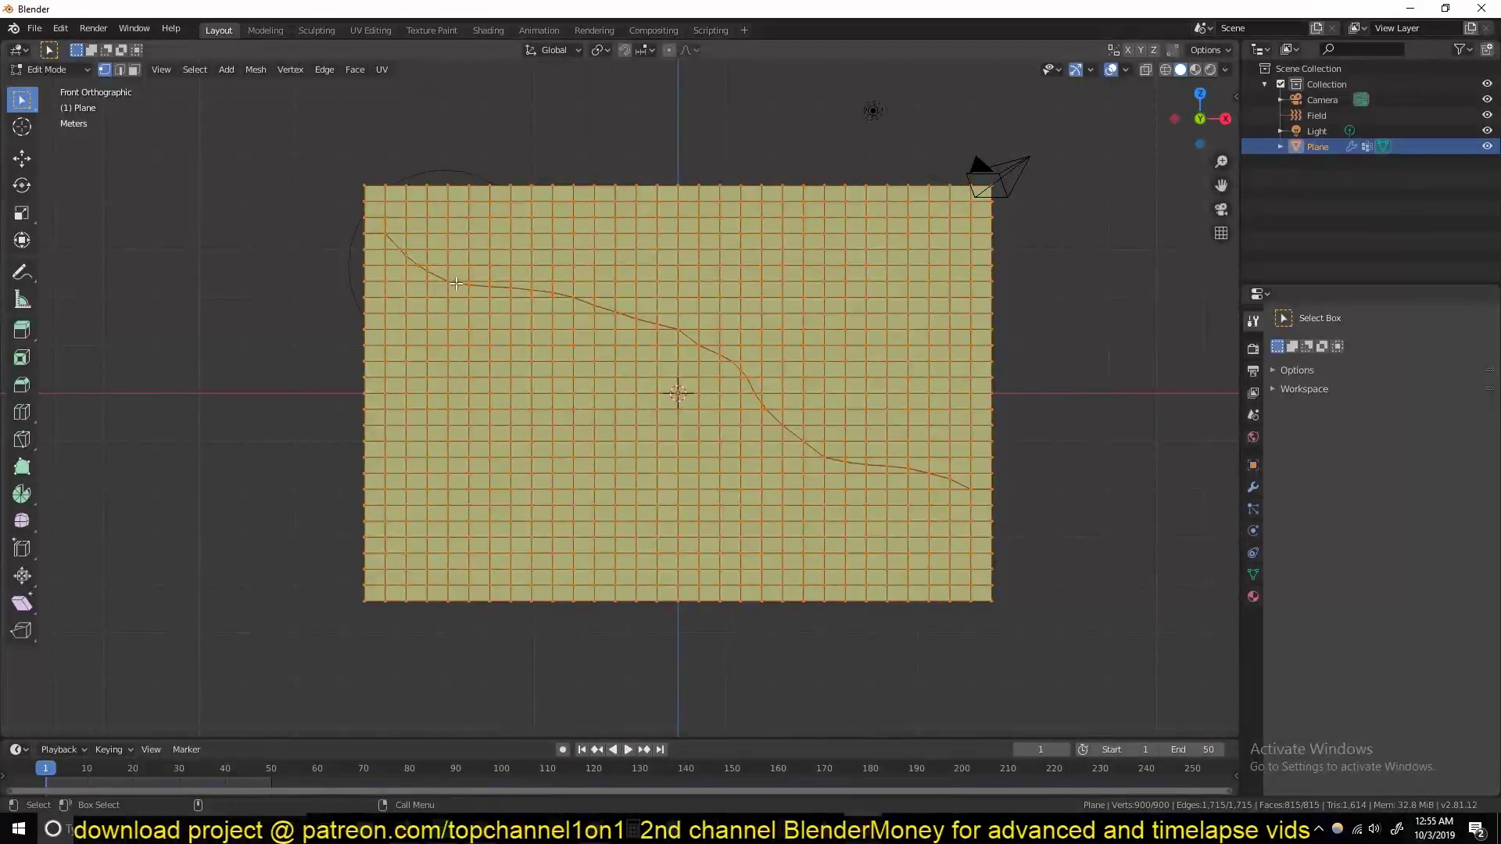
{"action": "right_click", "coordinate": [457, 286]}
{"action": "mouse_move", "coordinate": [443, 580]}
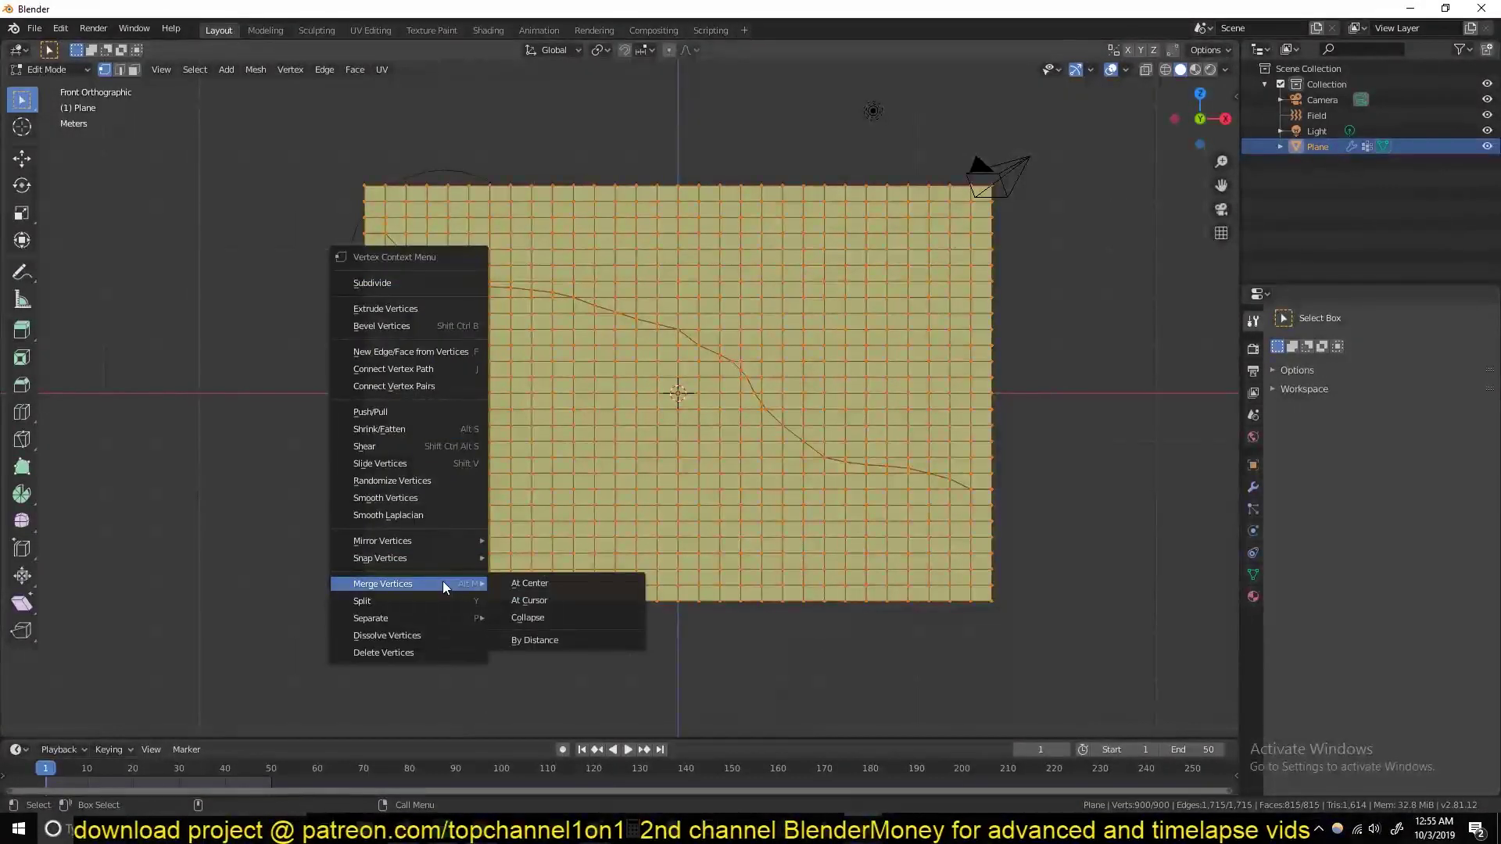
{"action": "left_click", "coordinate": [540, 636]}
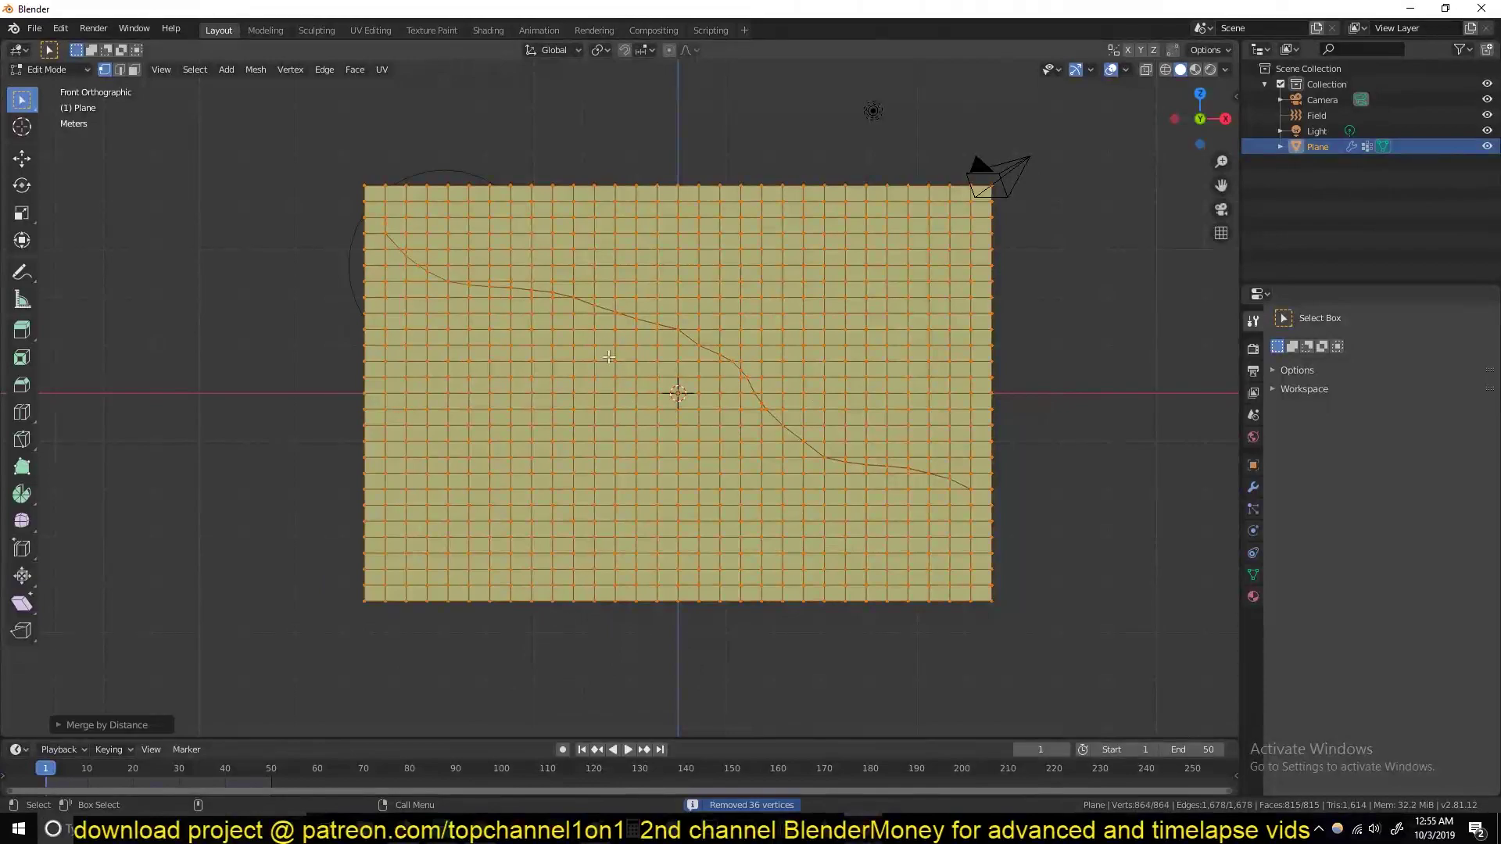
Select the complete edge path of the cut line, from its upper-left end to its lower-right end
{"action": "key", "text": "2"}
{"action": "left_click", "coordinate": [394, 245]}
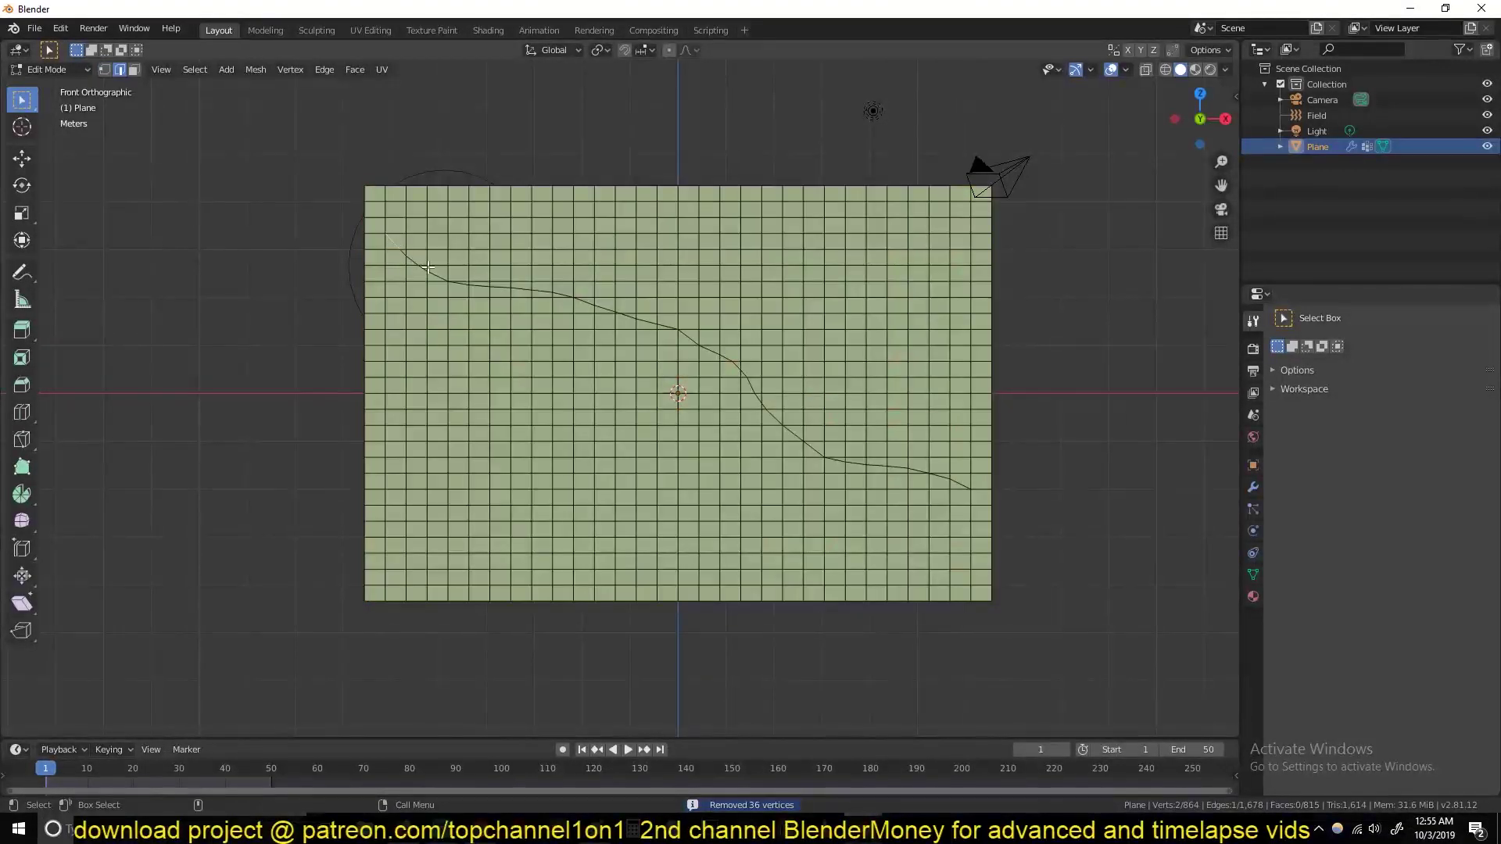
{"action": "left_click", "coordinate": [591, 305], "text": "ctrl"}
{"action": "middle_click_drag", "start_coordinate": [760, 386], "coordinate": [616, 321], "text": "shift"}
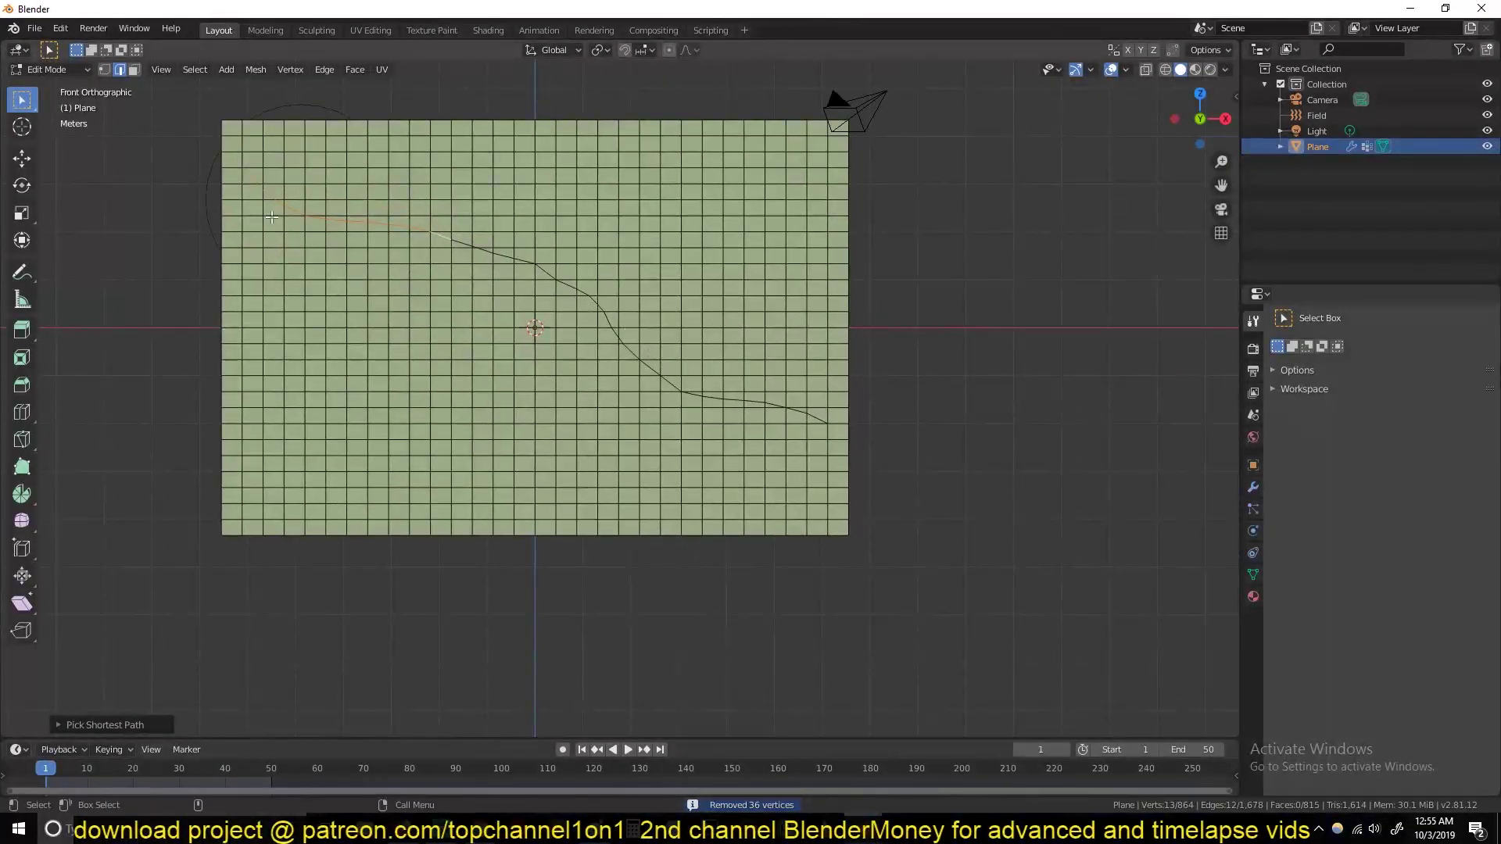
{"action": "left_click", "coordinate": [252, 180]}
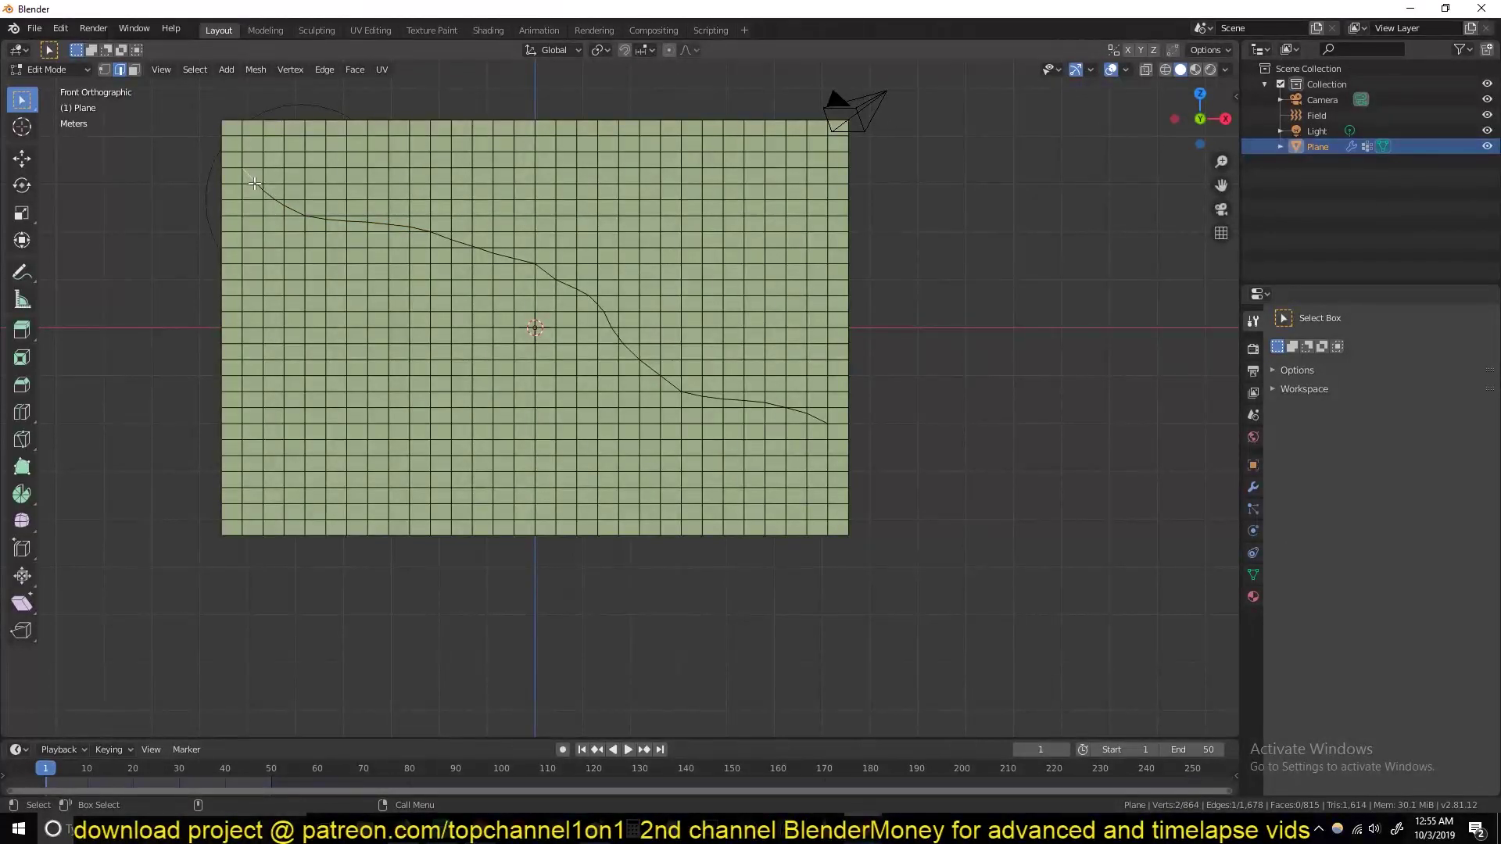
{"action": "left_click", "coordinate": [442, 238], "text": "ctrl"}
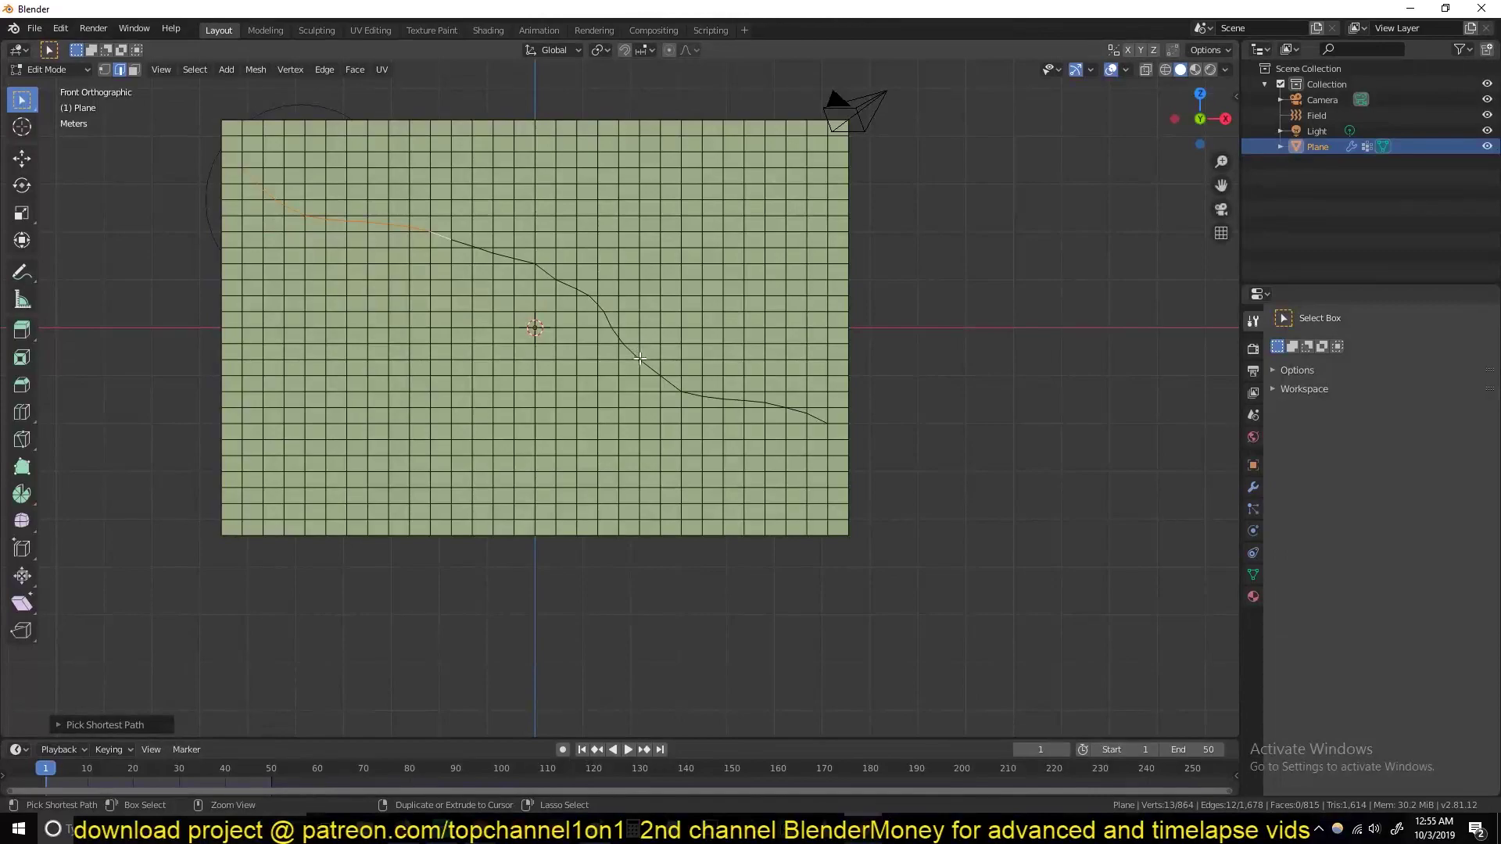
{"action": "left_click", "coordinate": [660, 368], "text": "ctrl"}
{"action": "left_click", "coordinate": [821, 423], "text": "ctrl"}
{"action": "middle_click_drag", "start_coordinate": [770, 413], "coordinate": [665, 383]}
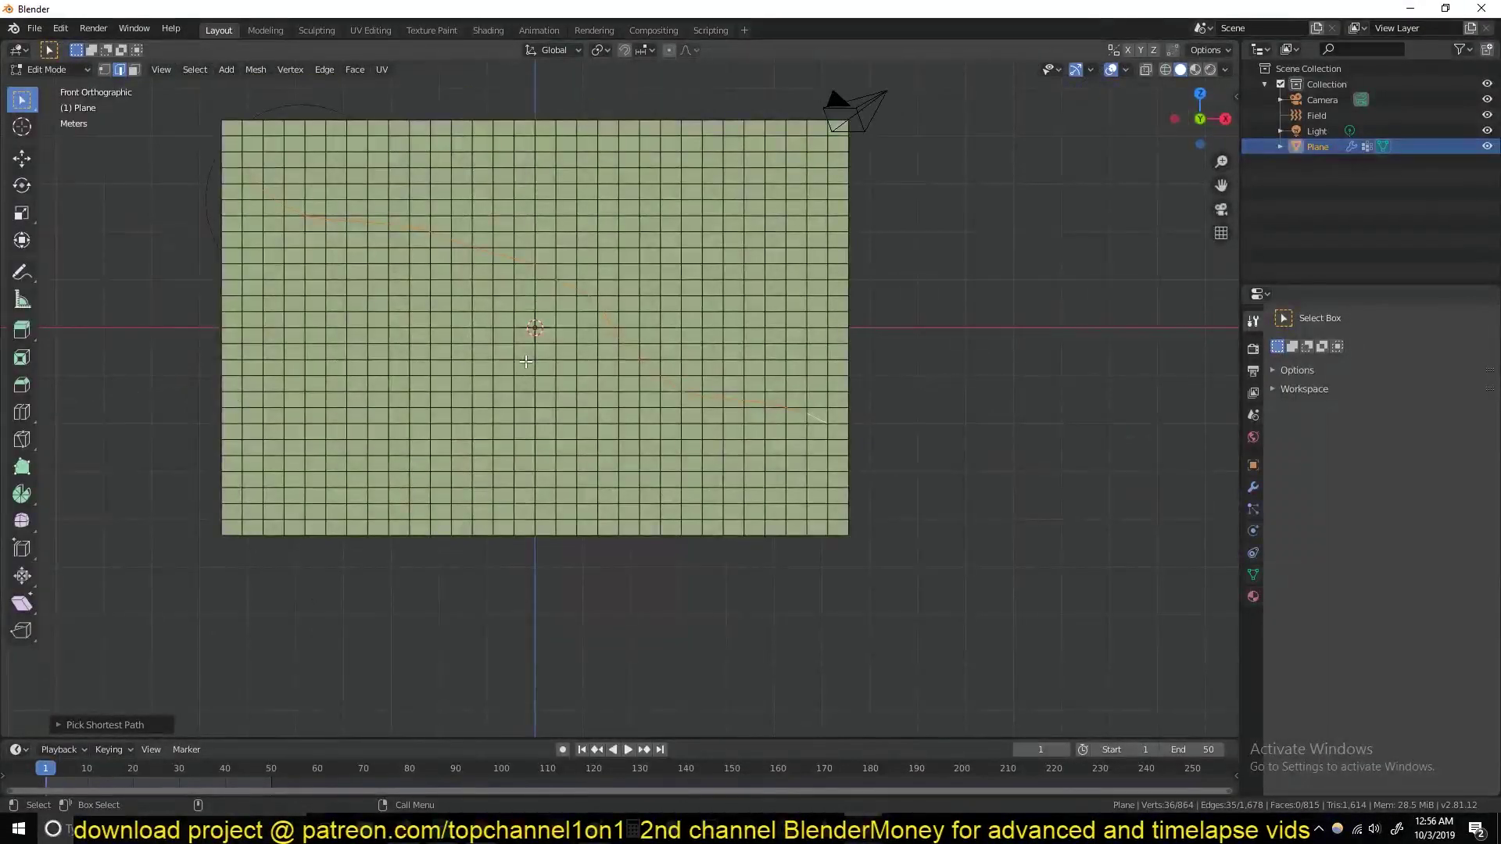
{"action": "scroll", "coordinate": [525, 361], "scroll_direction": "down", "scroll_amount": 2}
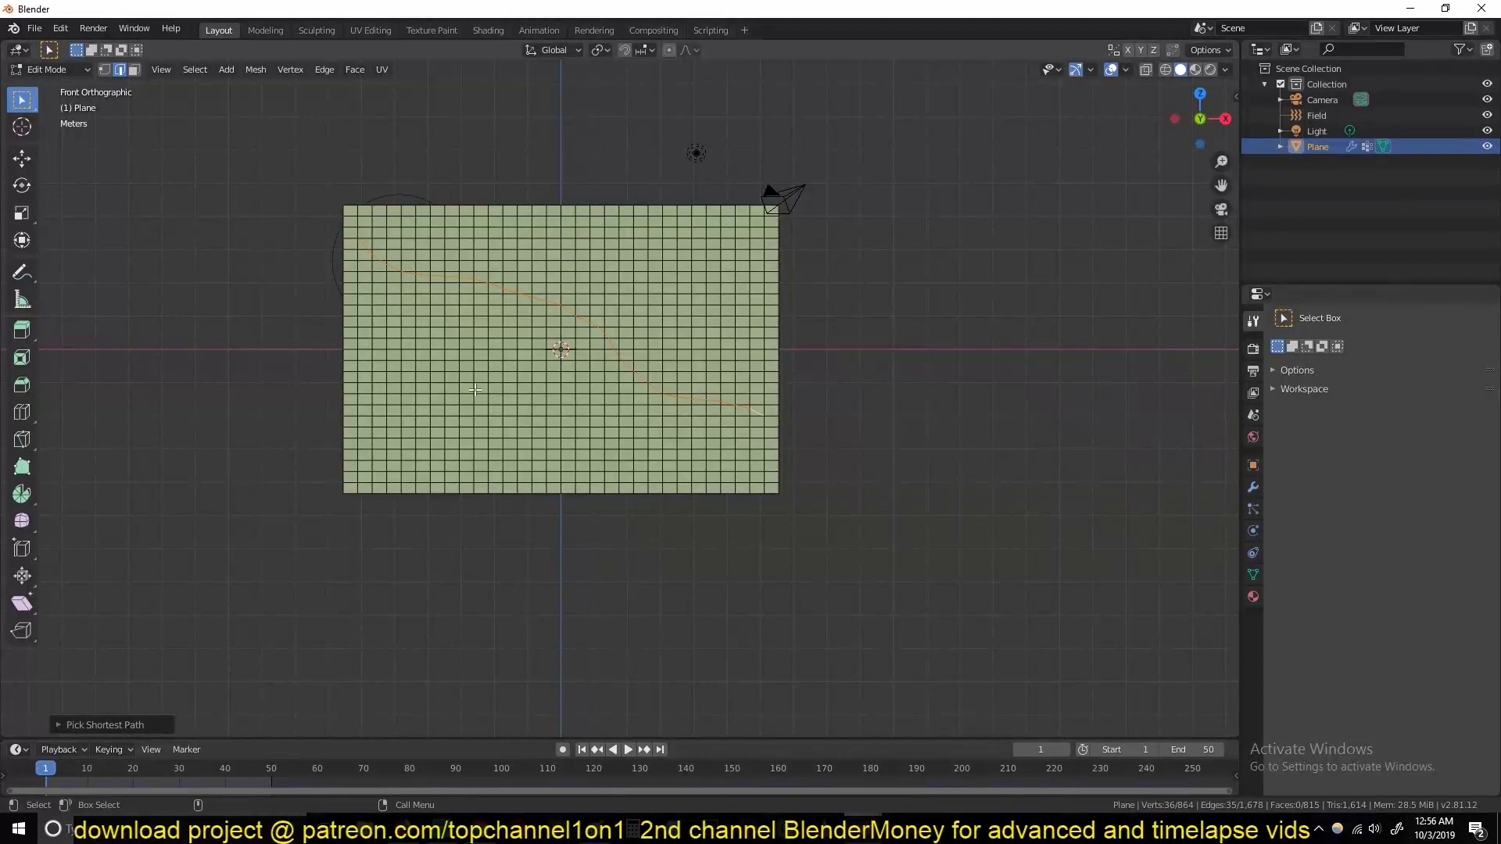
Duplicate the selected cut-line edges in place, separate them into their own object, and return to Object Mode
{"action": "key", "text": "shift+d"}
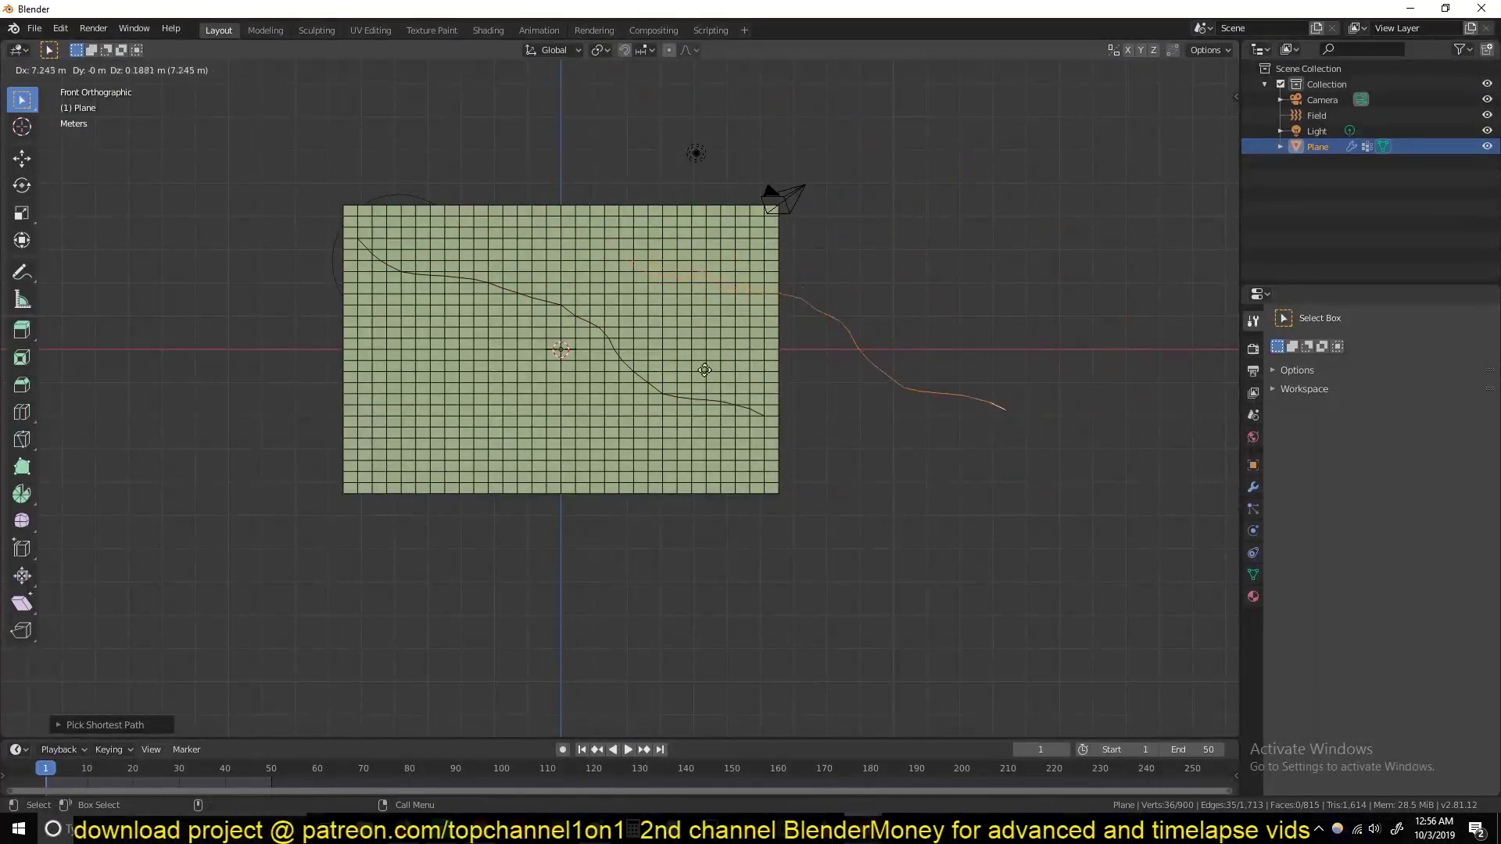
{"action": "right_click", "coordinate": [770, 192]}
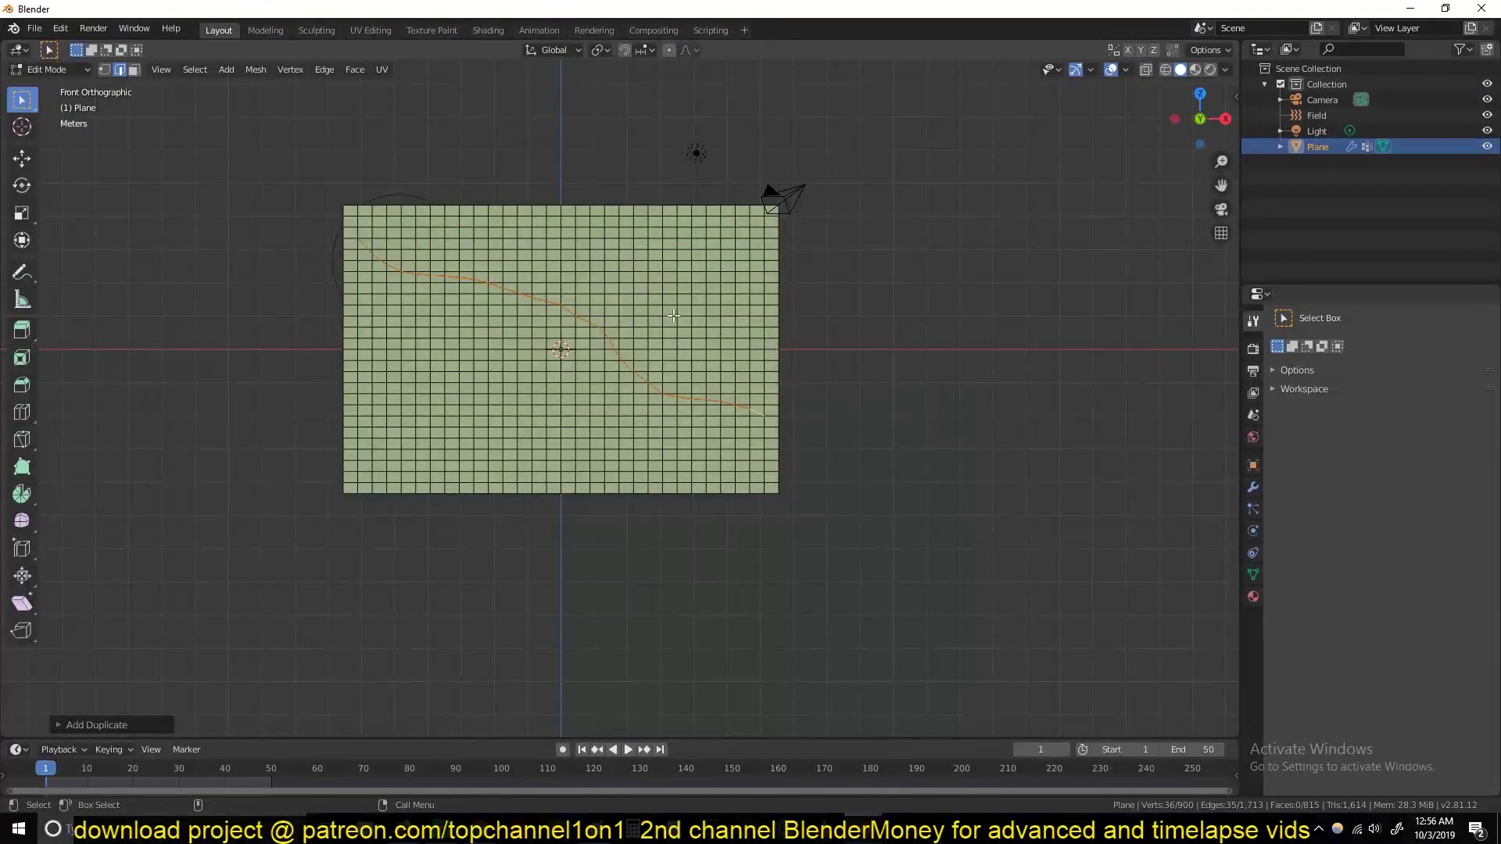
{"action": "key", "text": "p"}
{"action": "left_click", "coordinate": [601, 399]}
{"action": "key", "text": "Tab"}
Select the separated cut-line object and try moving it away from the plane, then cancel the move
{"action": "left_click", "coordinate": [679, 254]}
{"action": "mouse_move", "coordinate": [682, 355]}
{"action": "middle_mouse_down"}
{"action": "mouse_move", "coordinate": [536, 396]}
{"action": "mouse_move", "coordinate": [462, 395]}
{"action": "mouse_move", "coordinate": [683, 365]}
{"action": "middle_mouse_up"}
{"action": "left_click", "coordinate": [569, 315]}
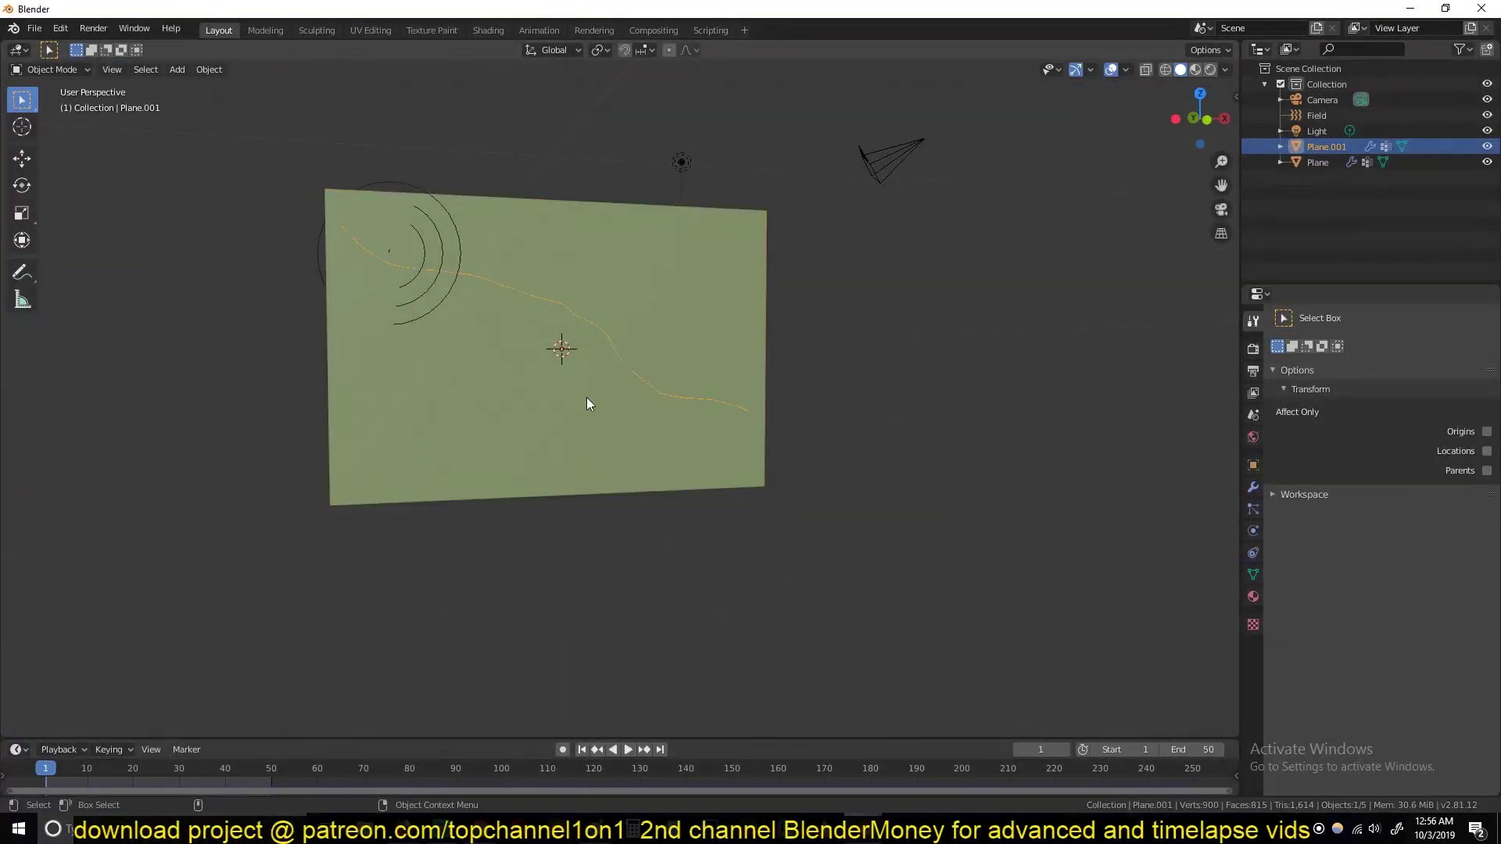
{"action": "key", "text": "g"}
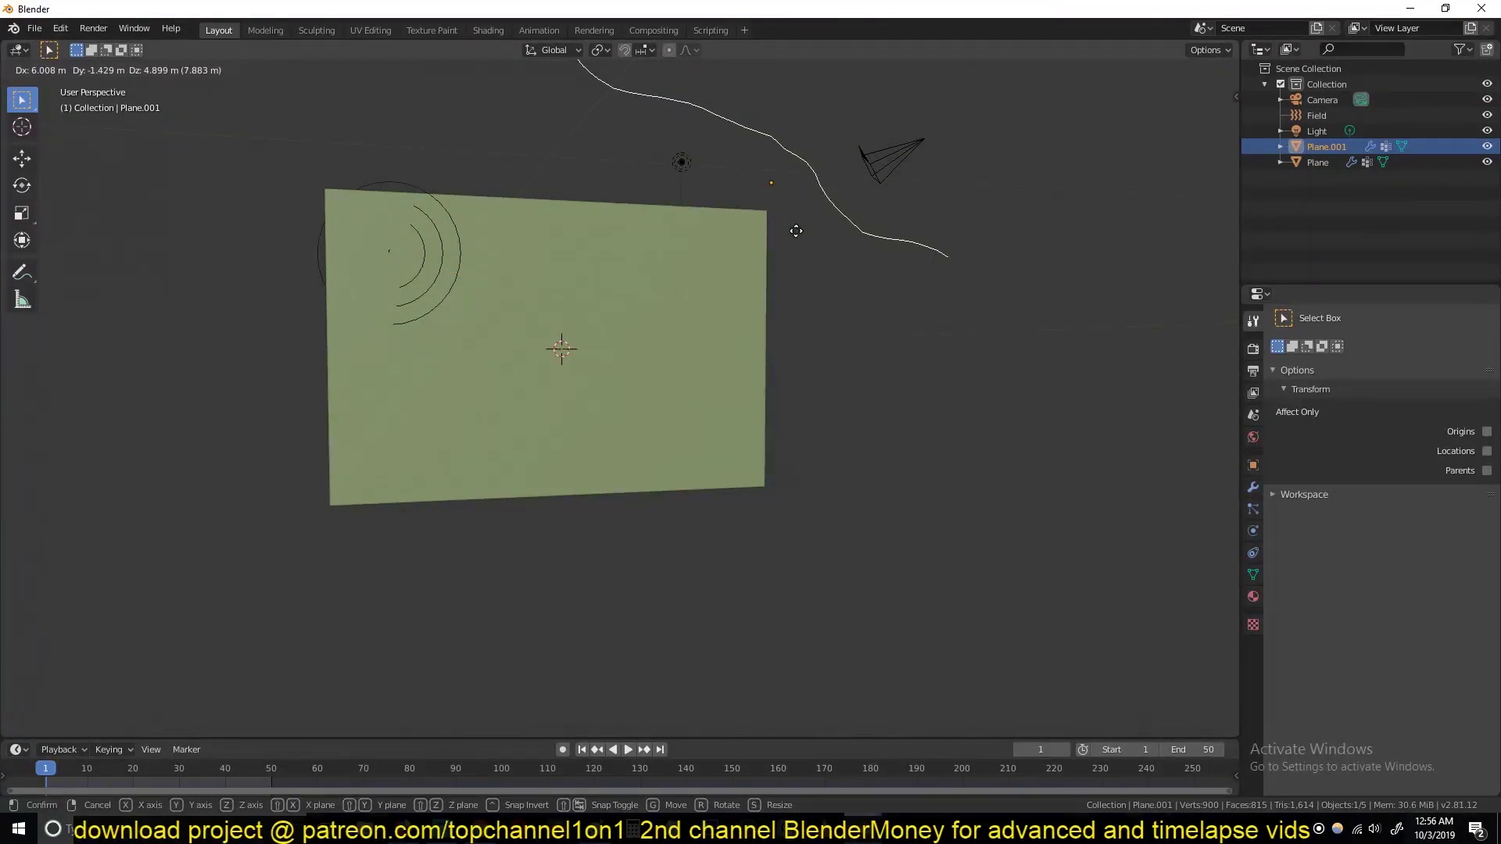
{"action": "right_click", "coordinate": [796, 231]}
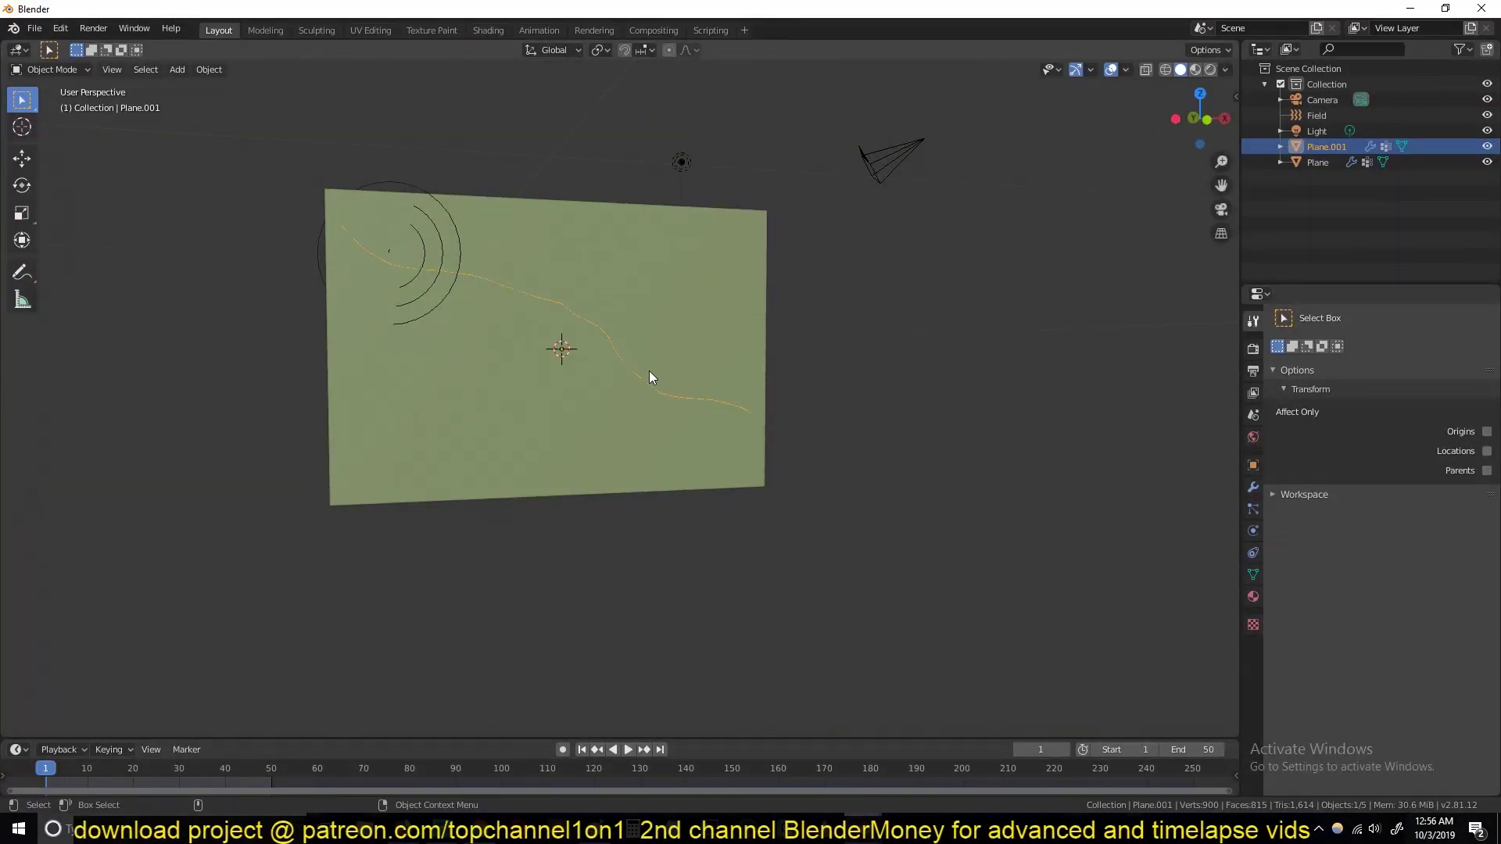
Inspect the separated cut line's mesh in Edit Mode and return to Object Mode
{"action": "key", "text": "Tab"}
{"action": "scroll", "coordinate": [469, 268], "scroll_direction": "up", "scroll_amount": 3}
{"action": "scroll", "coordinate": [599, 297], "scroll_direction": "up", "scroll_amount": 2}
{"action": "scroll", "coordinate": [599, 297], "scroll_direction": "down", "scroll_amount": 5}
{"action": "key", "text": "Tab"}
Show the scene in wireframe from the front and select the original plane
{"action": "key", "text": "KP_1"}
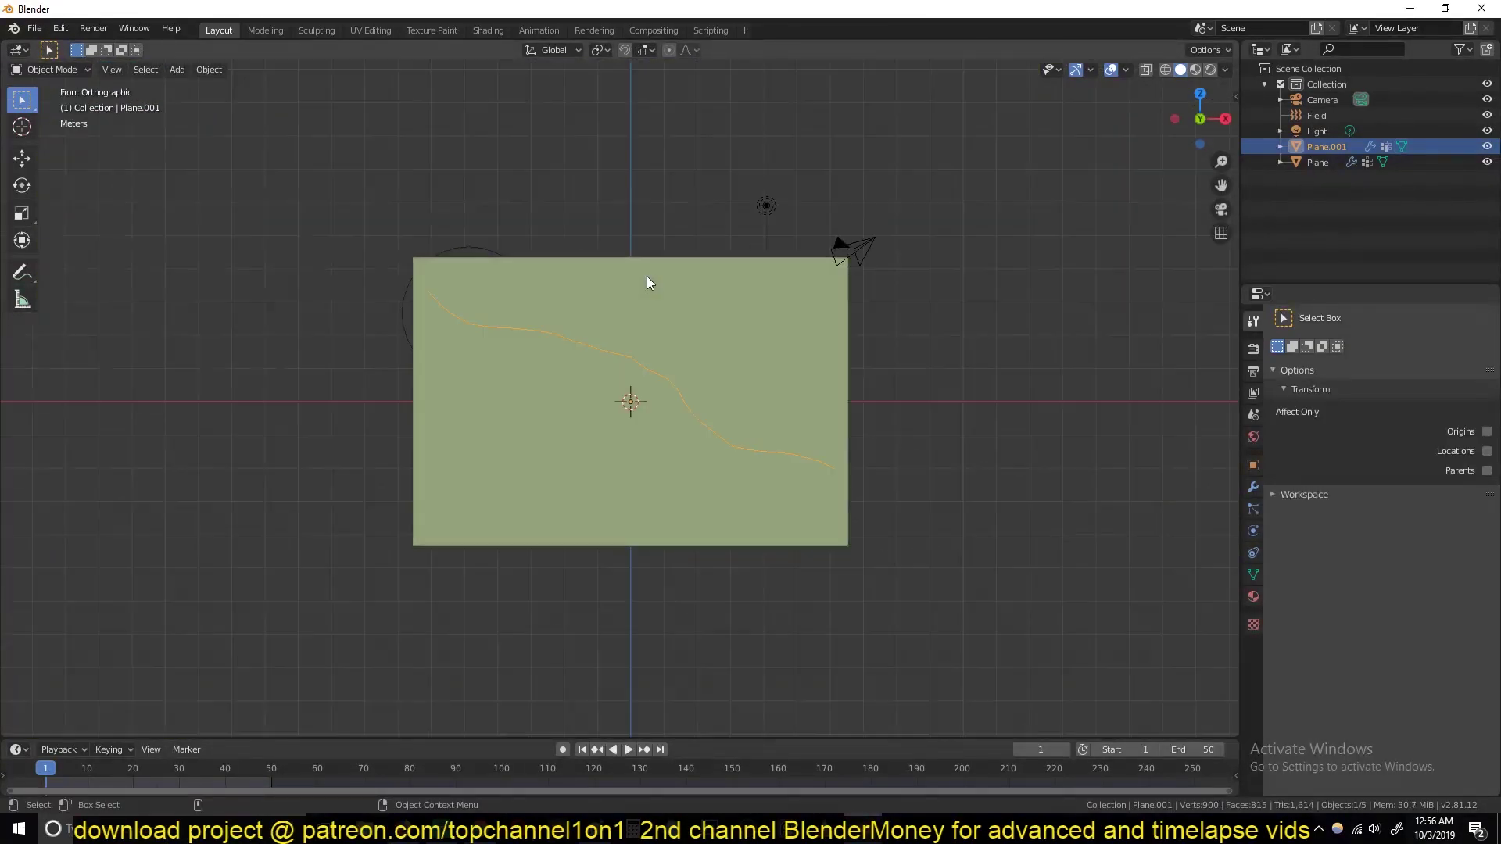
{"action": "key", "text": "z"}
{"action": "left_click", "coordinate": [273, 255]}
{"action": "left_click", "coordinate": [552, 258]}
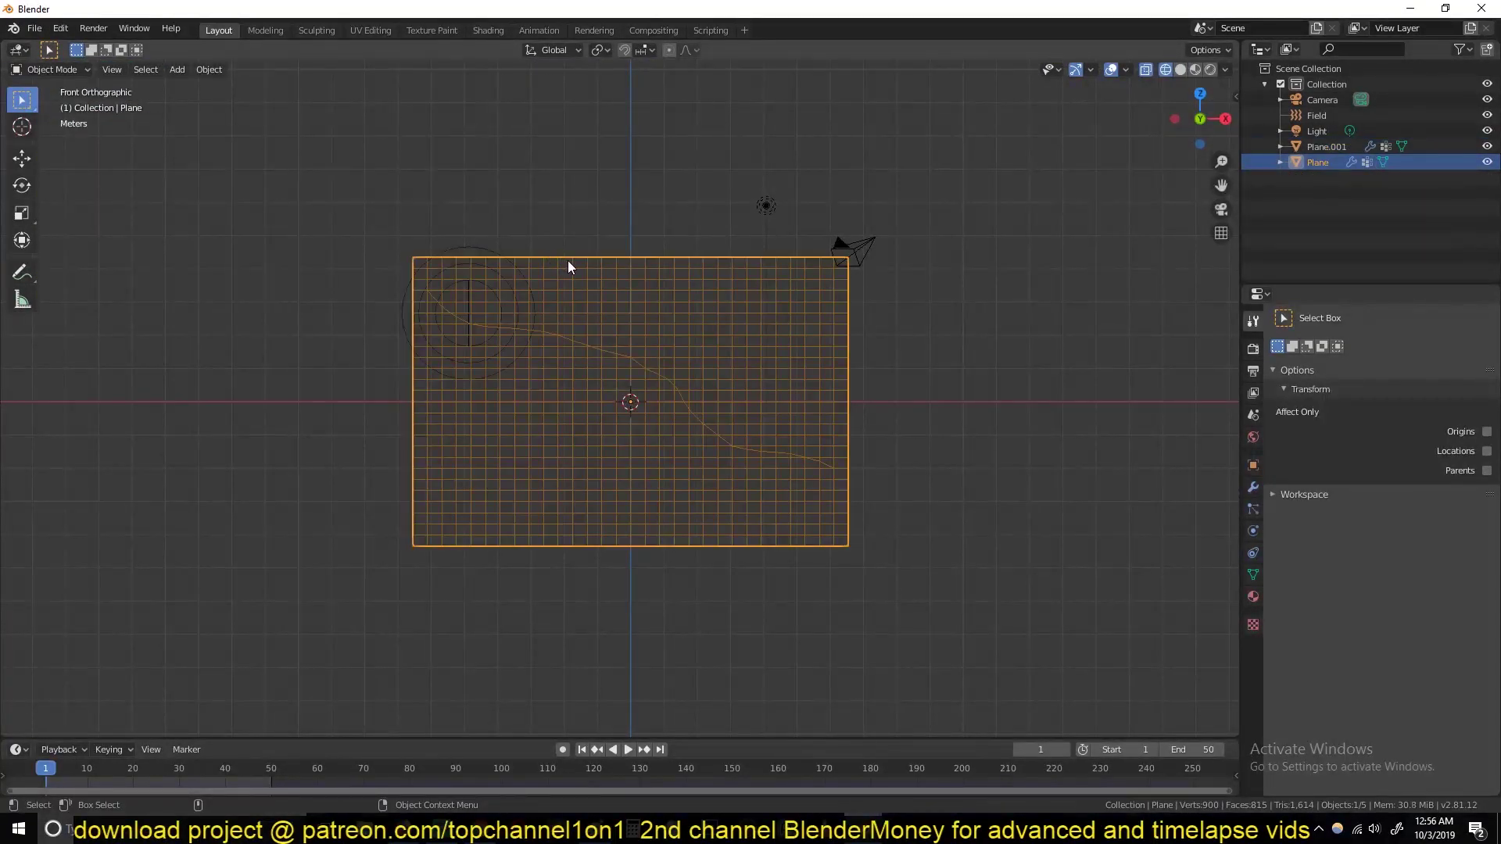
Show the scene in solid shading, select the separated cut-line object and hide it
{"action": "key", "text": "Tab"}
{"action": "scroll", "coordinate": [590, 275], "scroll_direction": "up", "scroll_amount": 3}
{"action": "key", "text": "Tab"}
{"action": "left_click", "coordinate": [659, 345]}
{"action": "left_click", "coordinate": [667, 344]}
{"action": "left_click", "coordinate": [673, 350]}
{"action": "left_click", "coordinate": [673, 353]}
{"action": "key", "text": "z"}
{"action": "left_click", "coordinate": [828, 371]}
{"action": "mouse_move", "coordinate": [828, 371]}
{"action": "middle_mouse_down"}
{"action": "mouse_move", "coordinate": [744, 416]}
{"action": "mouse_move", "coordinate": [647, 397]}
{"action": "middle_mouse_up"}
{"action": "left_click", "coordinate": [651, 396]}
{"action": "key", "text": "h"}
Select the full cut-line edge path on the original plane, rip the mesh along it in place and return to Object Mode
{"action": "left_click", "coordinate": [715, 347]}
{"action": "key", "text": "Tab"}
{"action": "key", "text": "KP_5"}
{"action": "key", "text": "KP_1"}
{"action": "key", "text": "2"}
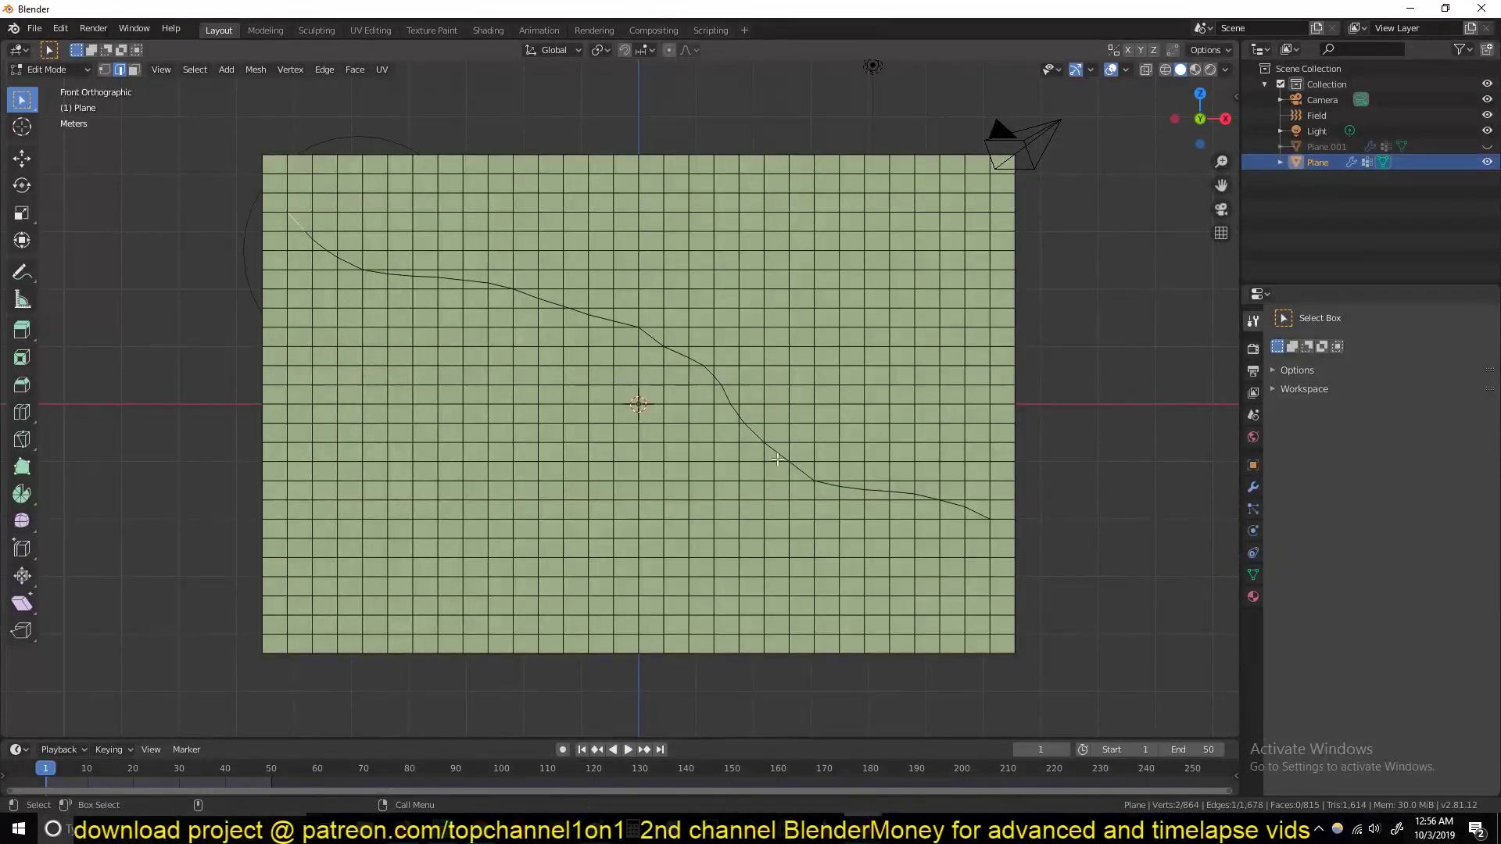
{"action": "left_click", "coordinate": [980, 516], "text": "ctrl"}
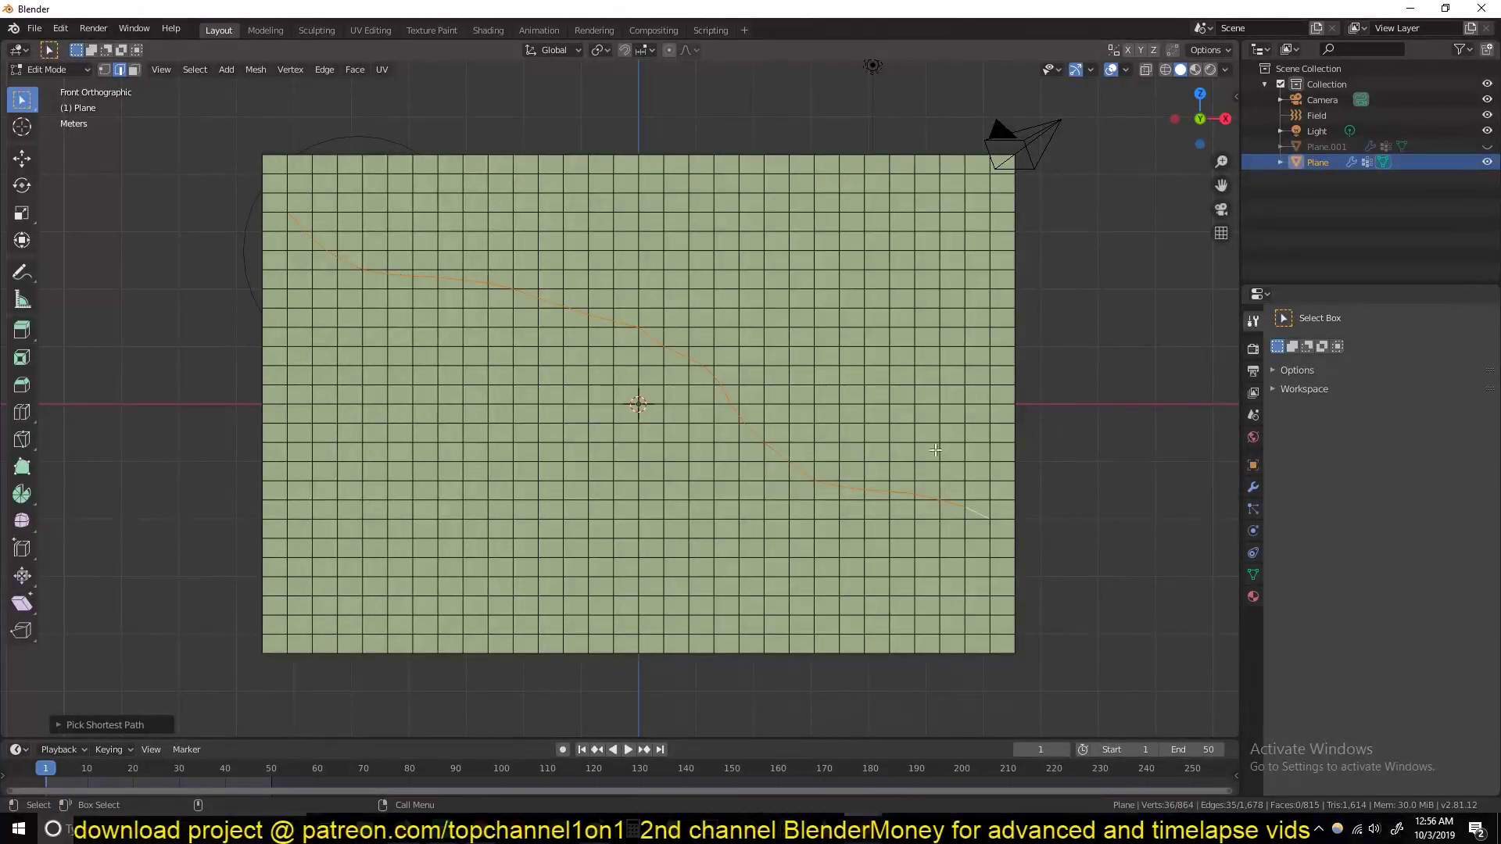
{"action": "key", "text": "e"}
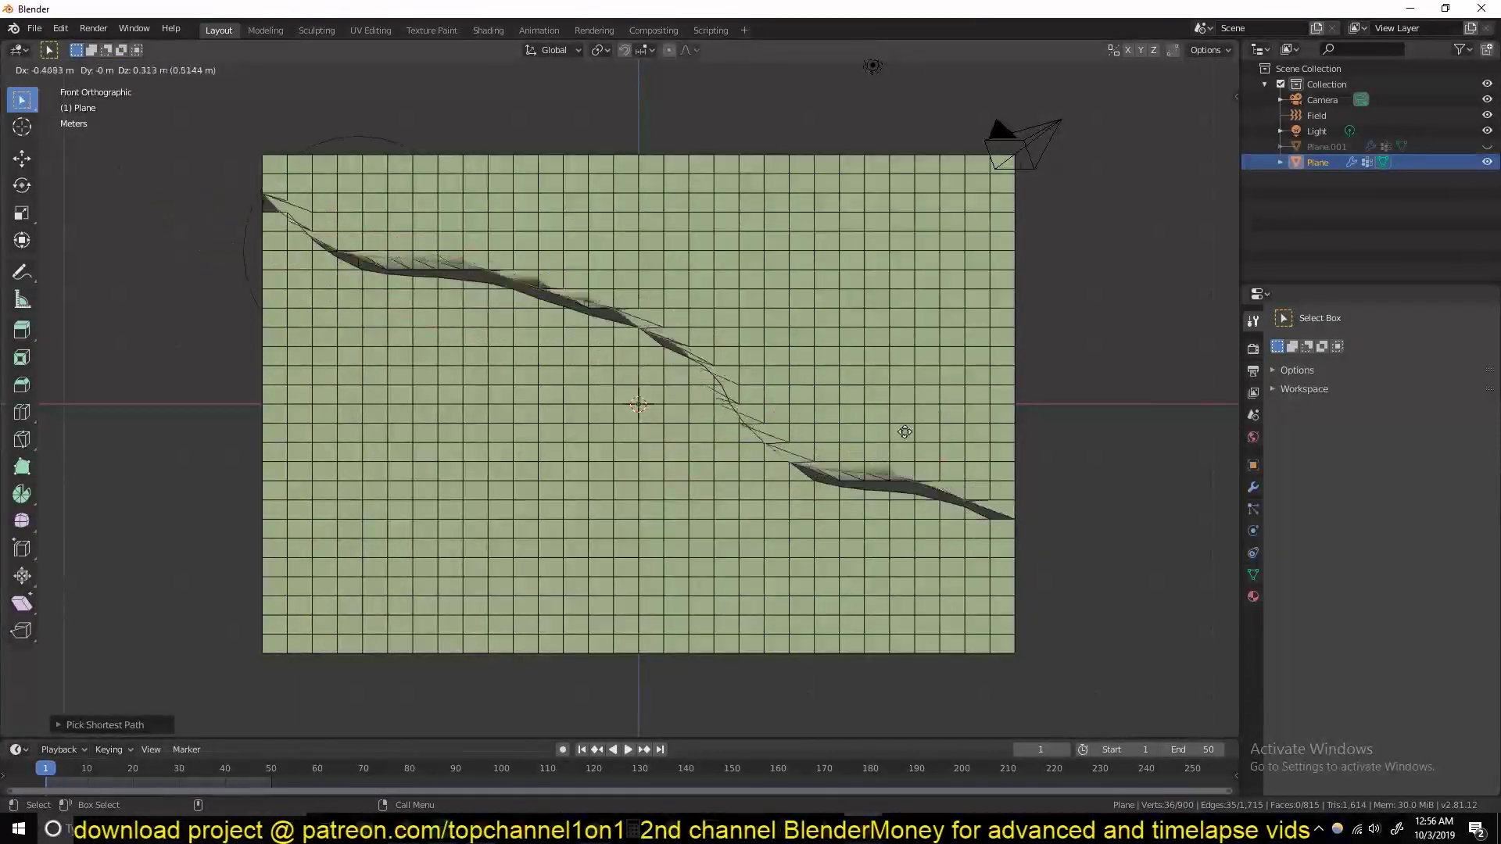
{"action": "left_click", "coordinate": [831, 406]}
{"action": "key", "text": "Tab"}
{"action": "scroll", "coordinate": [612, 330], "scroll_direction": "down", "scroll_amount": 2}
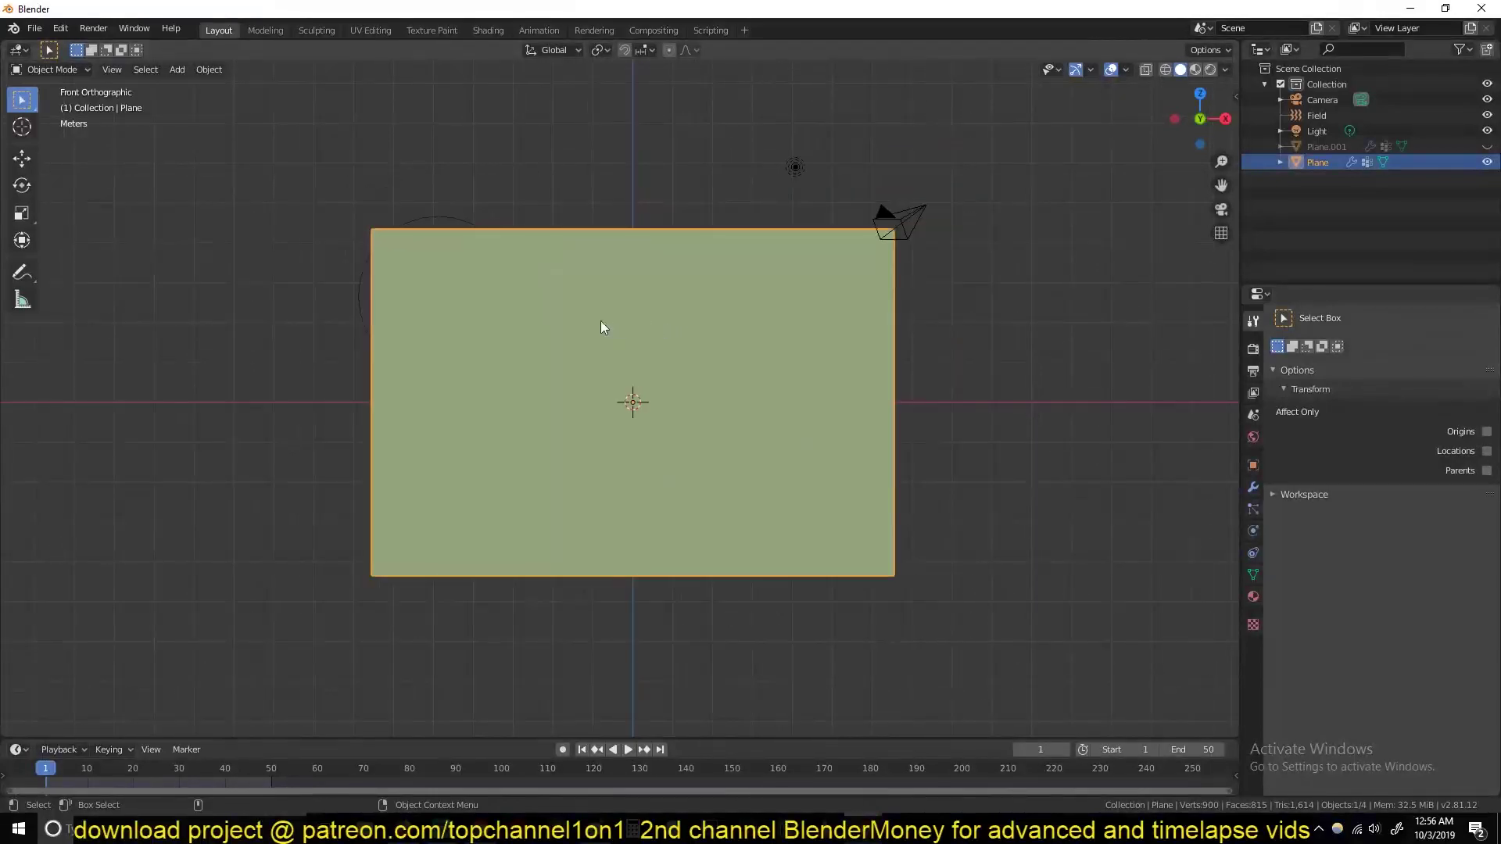
Unhide the separated cut-line object and select the original plane again
{"action": "left_click", "coordinate": [439, 226]}
{"action": "key", "text": "alt+h"}
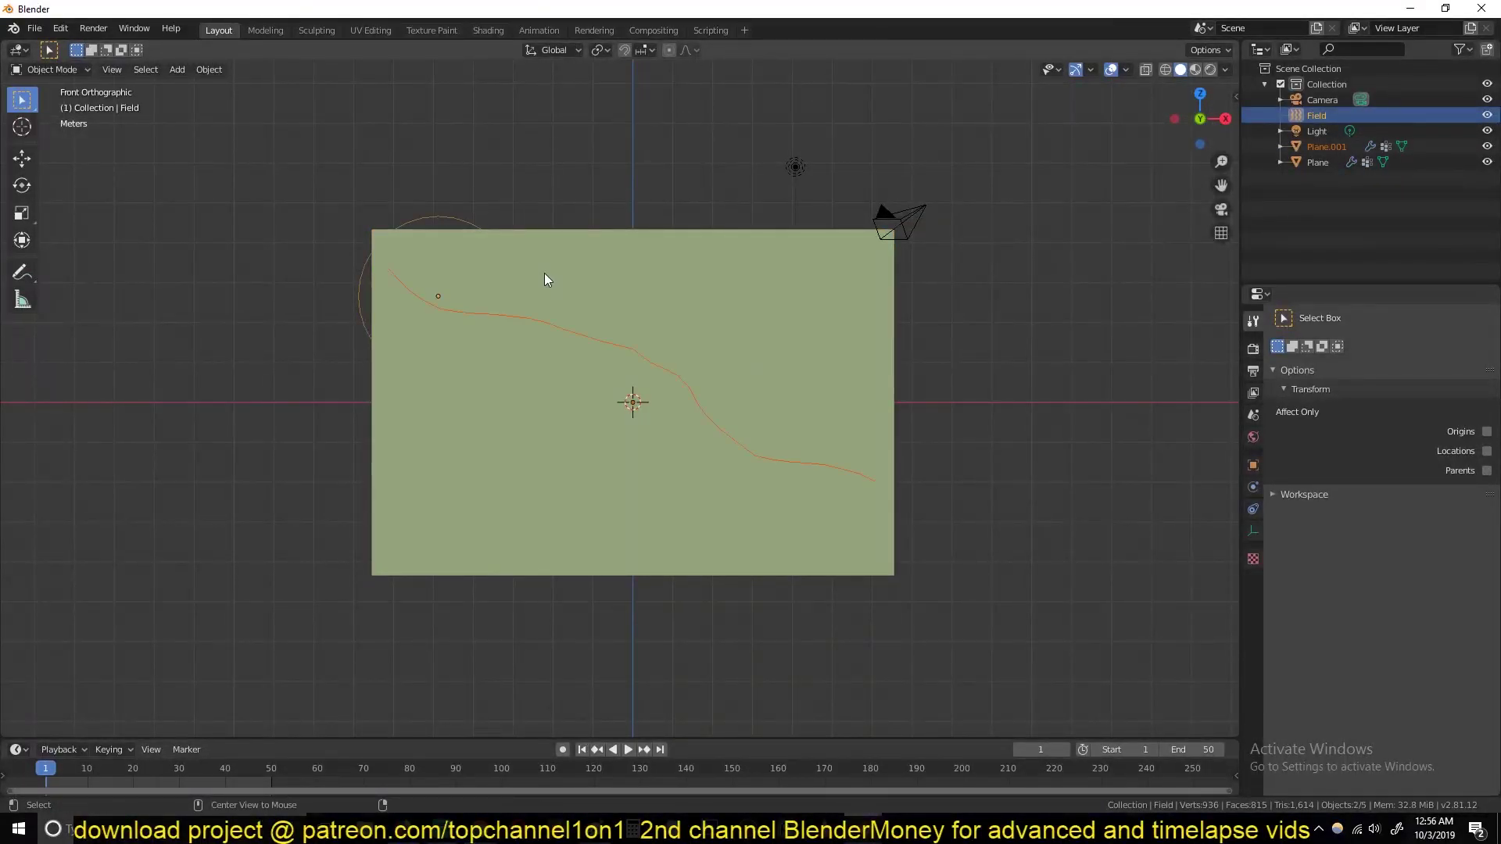
{"action": "left_click", "coordinate": [611, 270]}
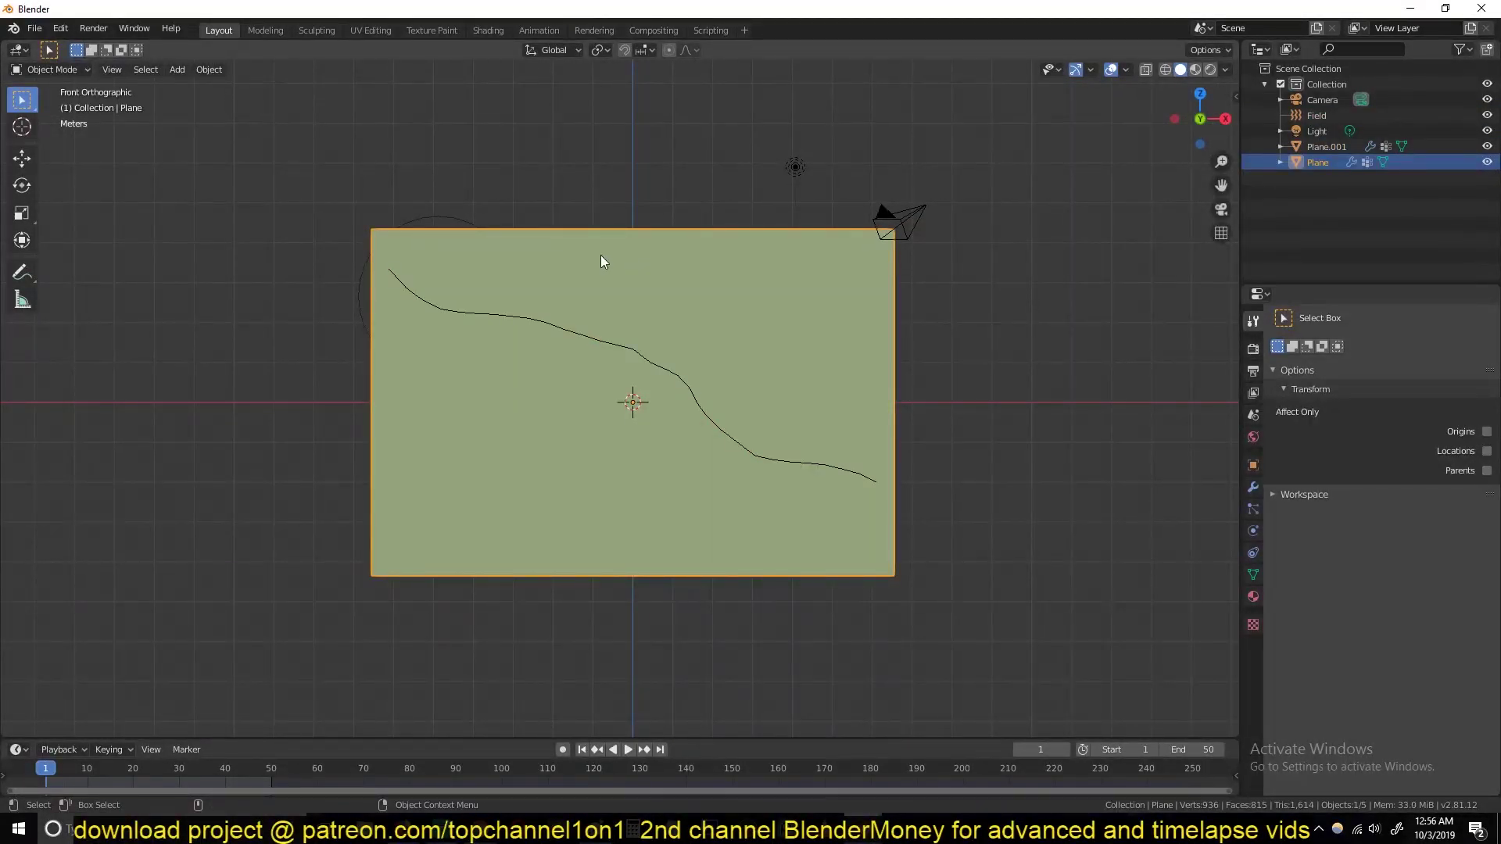
Put the plane in Weight Paint mode and set the brush to weight 0.094, radius 62 px and strength 1.000
{"action": "left_click", "coordinate": [72, 70]}
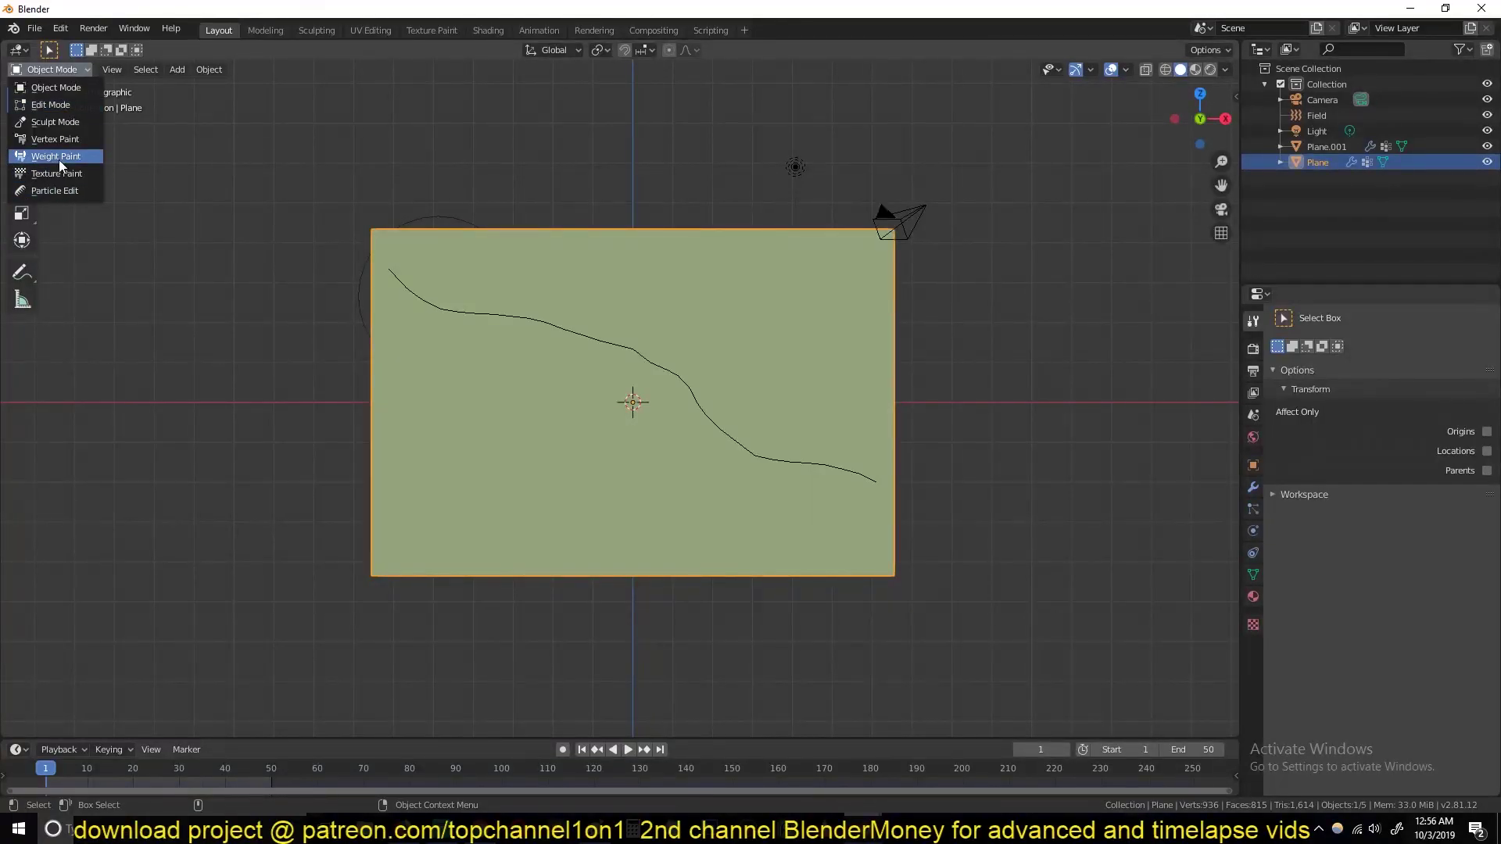
{"action": "left_click", "coordinate": [59, 160]}
{"action": "scroll", "coordinate": [416, 283], "scroll_direction": "up", "scroll_amount": 4}
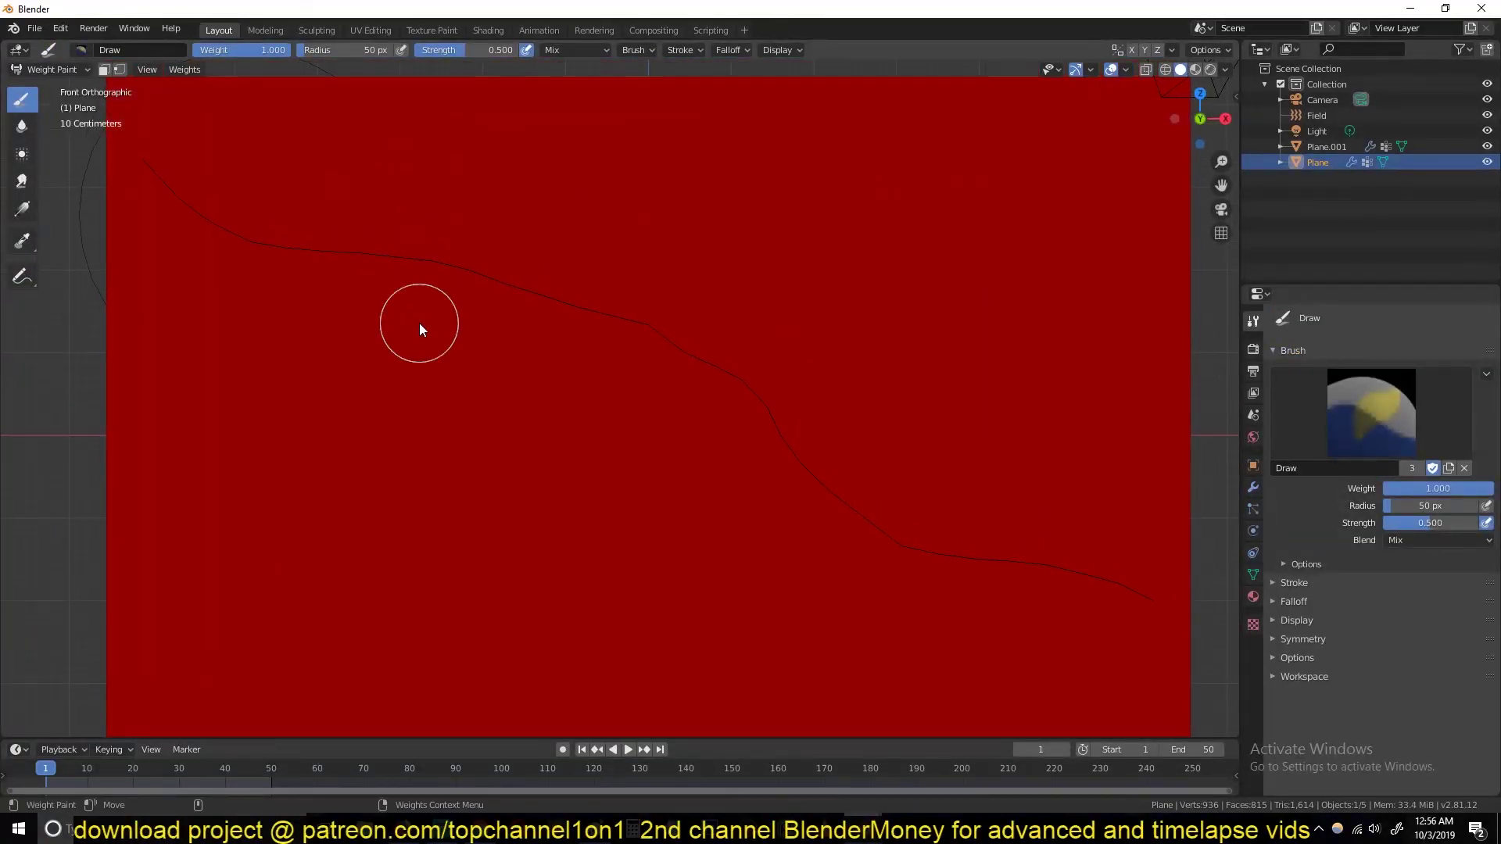
{"action": "scroll", "coordinate": [274, 239], "scroll_direction": "down", "scroll_amount": 2}
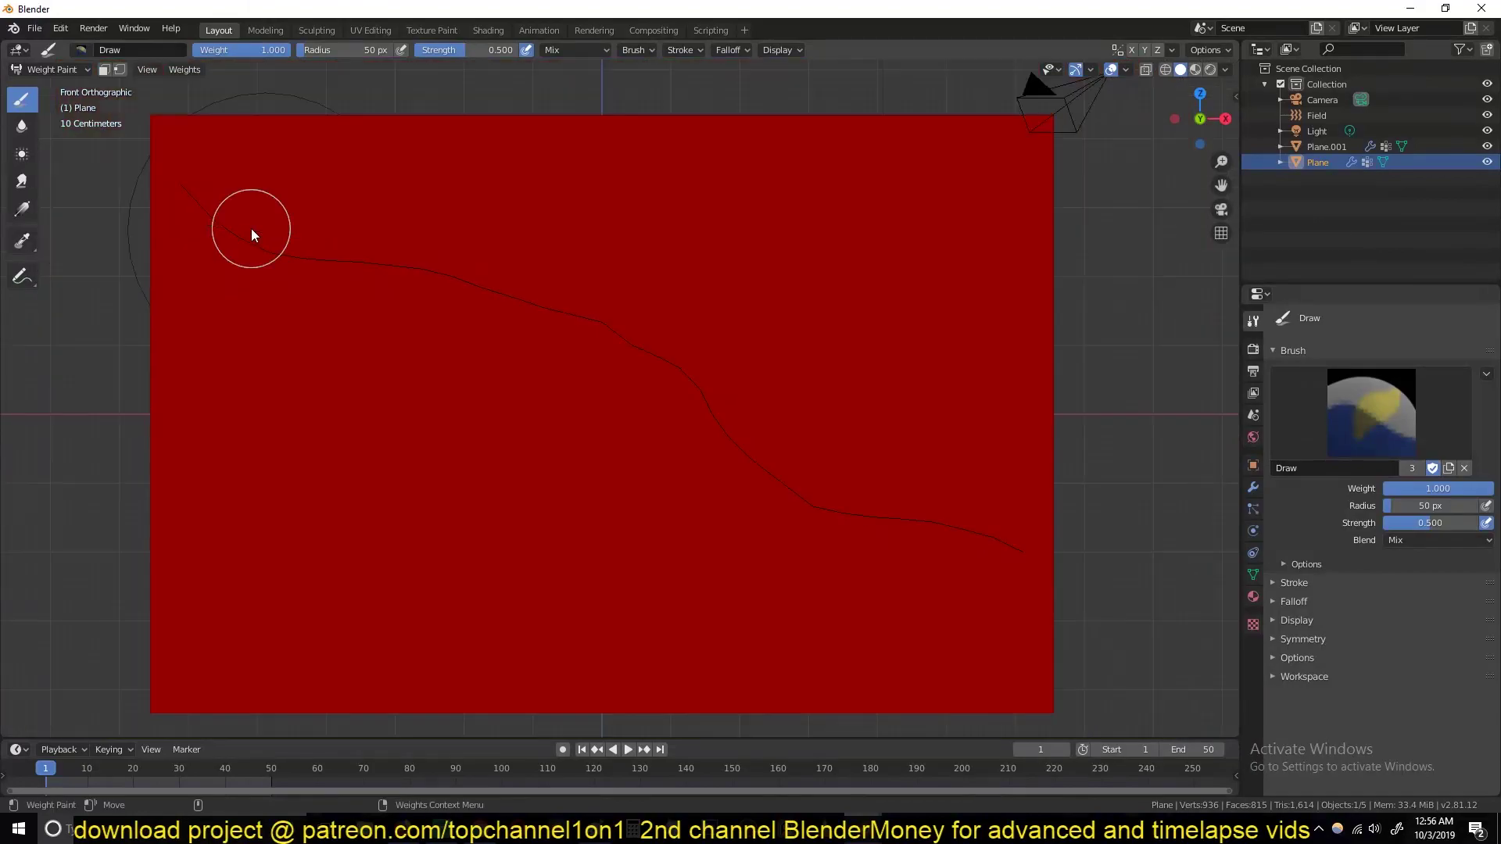
{"action": "left_click_drag", "start_coordinate": [285, 50], "coordinate": [202, 53]}
{"action": "mouse_move", "coordinate": [316, 50]}
{"action": "left_mouse_down"}
{"action": "mouse_move", "coordinate": [375, 50]}
{"action": "mouse_move", "coordinate": [327, 50]}
{"action": "left_mouse_up"}
{"action": "left_click_drag", "start_coordinate": [467, 50], "coordinate": [519, 49]}
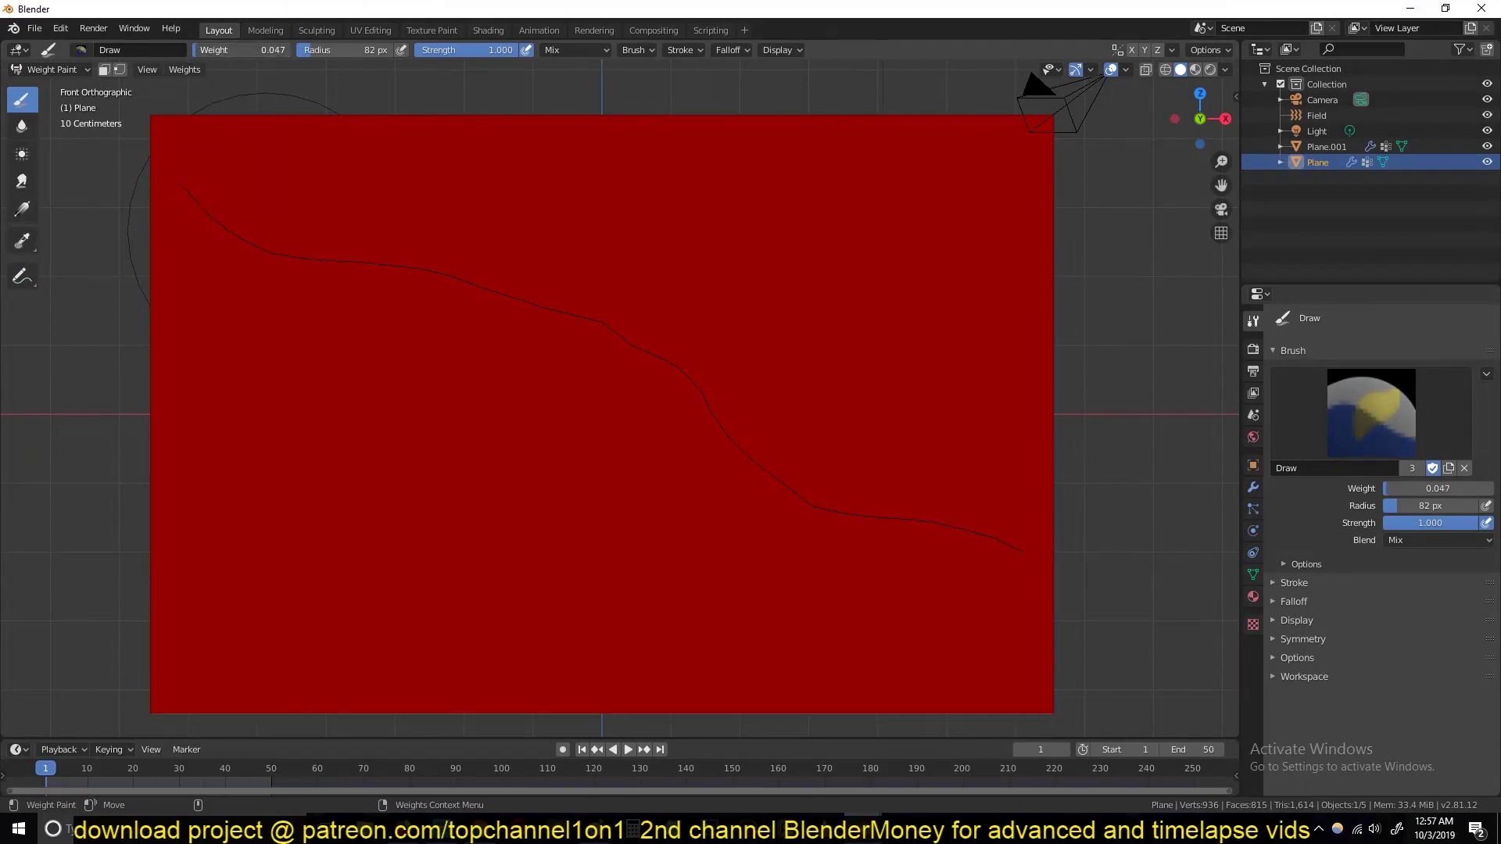
{"action": "left_click_drag", "start_coordinate": [260, 50], "coordinate": [256, 52]}
{"action": "left_click_drag", "start_coordinate": [348, 50], "coordinate": [226, 52]}
Paint the low weight along the plane's entire cut line and return to Object Mode
{"action": "mouse_move", "coordinate": [190, 191]}
{"action": "left_mouse_down"}
{"action": "mouse_move", "coordinate": [278, 247]}
{"action": "mouse_move", "coordinate": [217, 236]}
{"action": "mouse_move", "coordinate": [627, 335]}
{"action": "mouse_move", "coordinate": [734, 398]}
{"action": "mouse_move", "coordinate": [869, 533]}
{"action": "mouse_move", "coordinate": [1005, 551]}
{"action": "mouse_move", "coordinate": [893, 519]}
{"action": "mouse_move", "coordinate": [763, 453]}
{"action": "mouse_move", "coordinate": [637, 346]}
{"action": "mouse_move", "coordinate": [203, 215]}
{"action": "mouse_move", "coordinate": [250, 262]}
{"action": "mouse_move", "coordinate": [526, 303]}
{"action": "mouse_move", "coordinate": [681, 393]}
{"action": "mouse_move", "coordinate": [796, 494]}
{"action": "mouse_move", "coordinate": [925, 530]}
{"action": "left_mouse_up"}
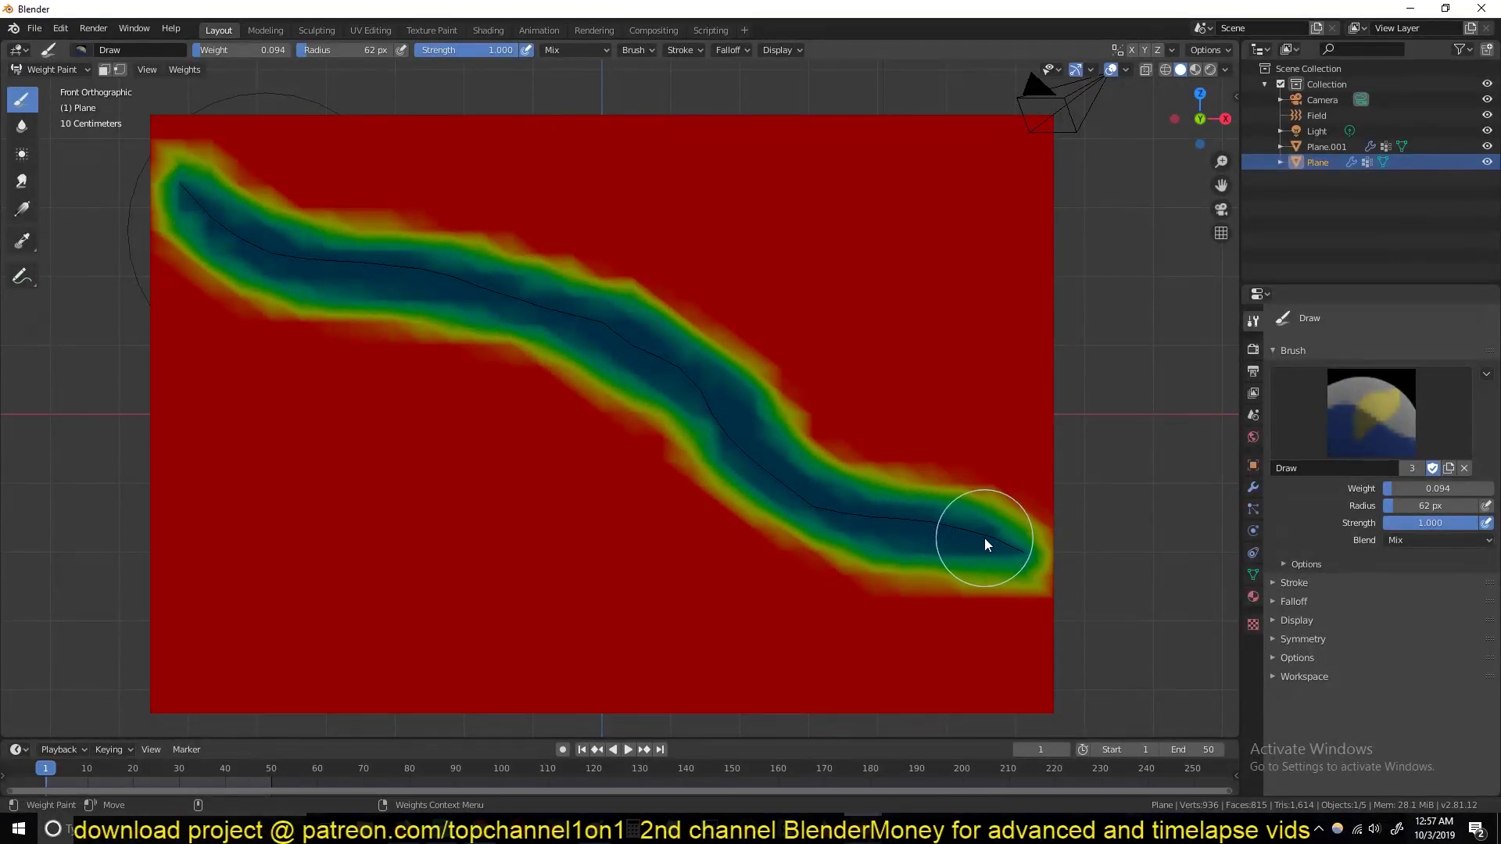
{"action": "mouse_move", "coordinate": [916, 527]}
{"action": "middle_mouse_down"}
{"action": "mouse_move", "coordinate": [616, 406]}
{"action": "mouse_move", "coordinate": [312, 200]}
{"action": "middle_mouse_up"}
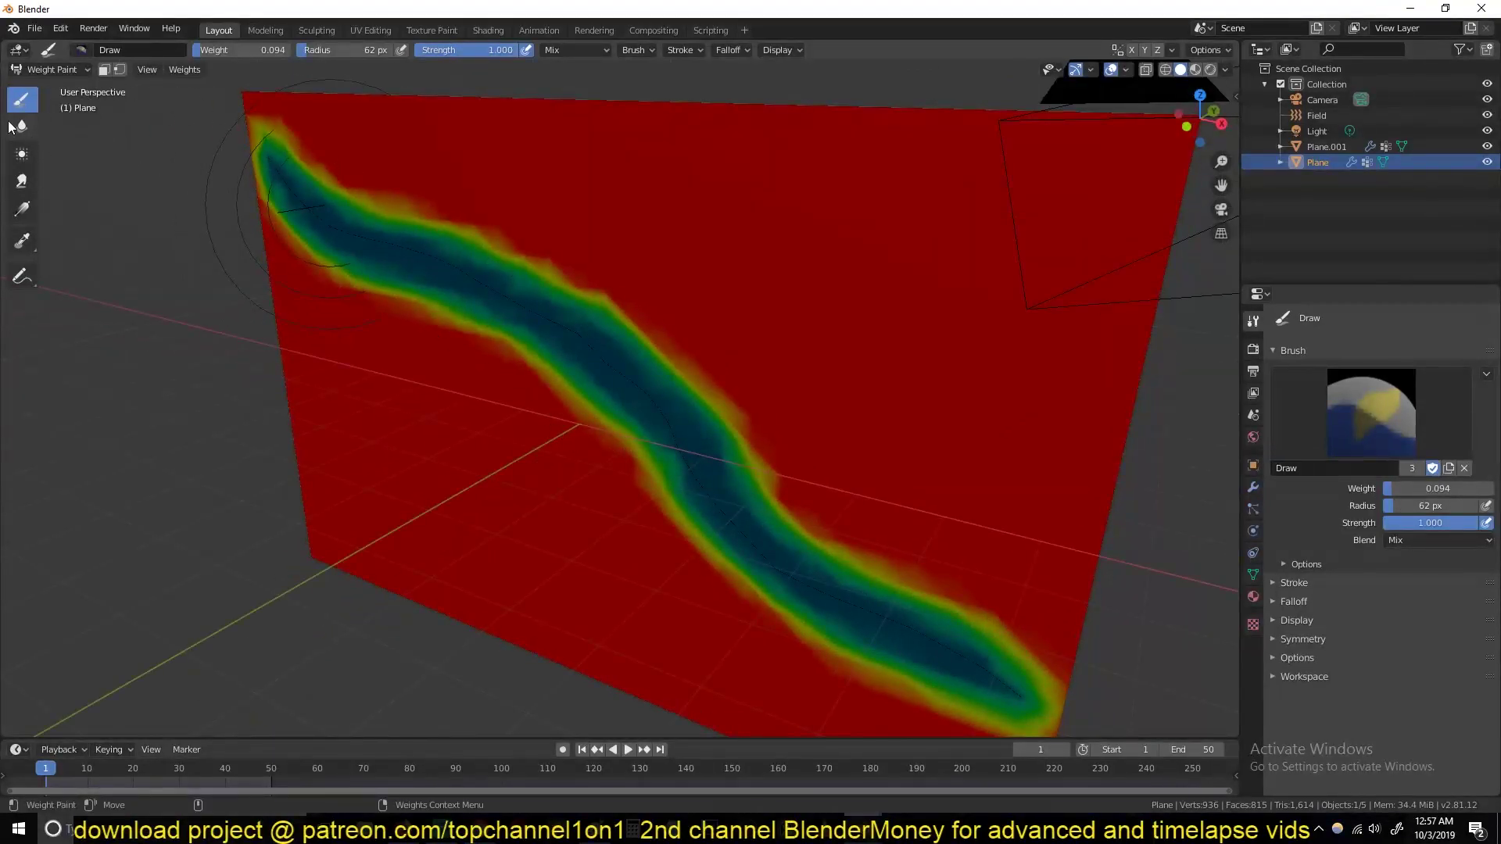
{"action": "left_click", "coordinate": [54, 69]}
{"action": "left_click", "coordinate": [56, 88]}
Play the cloth simulation and examine from several angles how the plane tears along the cut line
{"action": "key", "text": "space"}
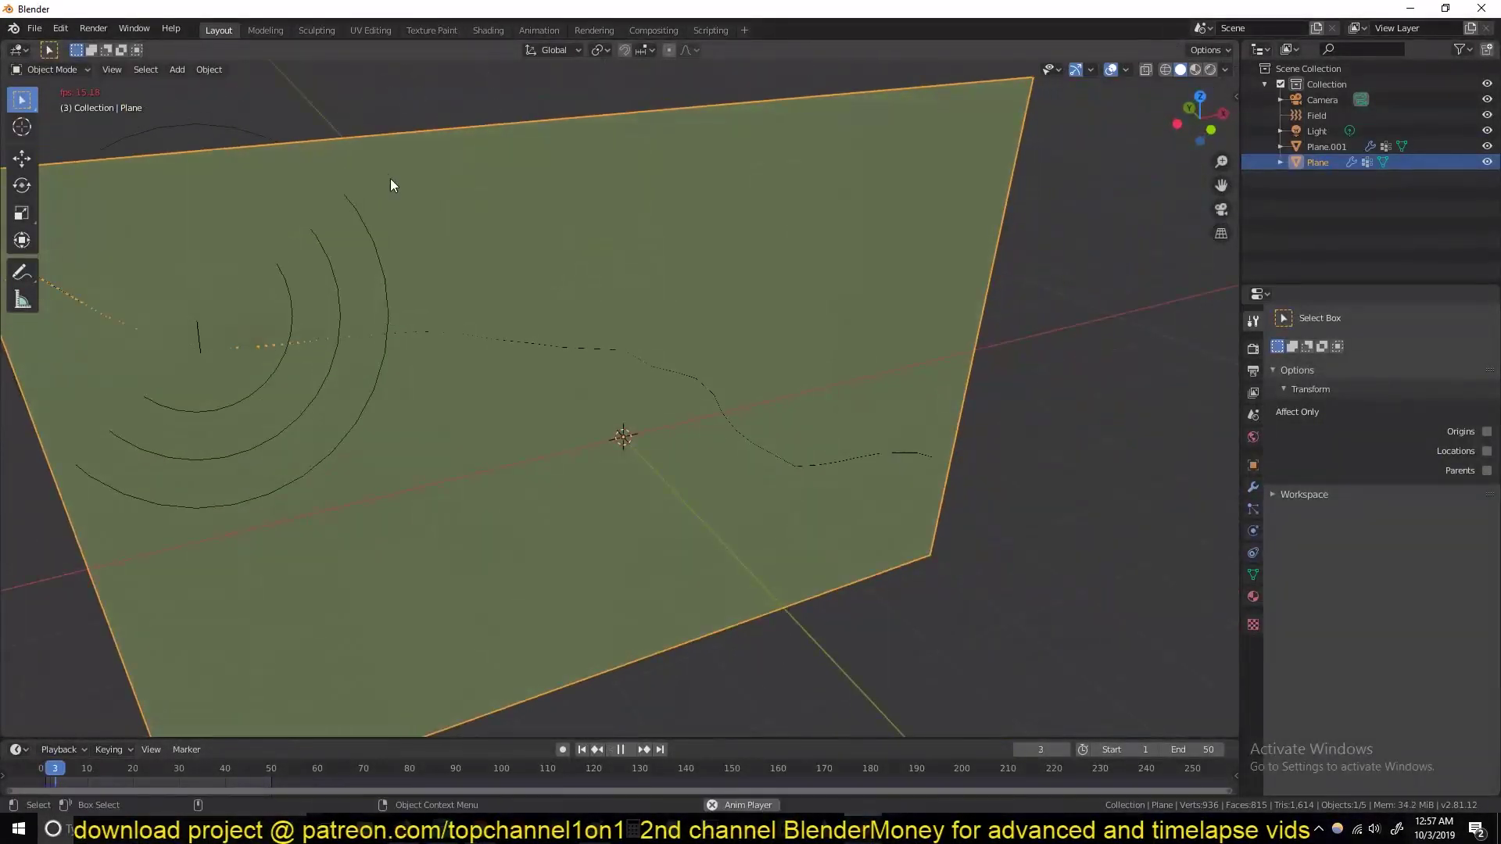
{"action": "key", "text": "alt+a"}
{"action": "scroll", "coordinate": [403, 207], "scroll_direction": "down", "scroll_amount": 2}
{"action": "middle_click_drag", "start_coordinate": [410, 227], "coordinate": [391, 171]}
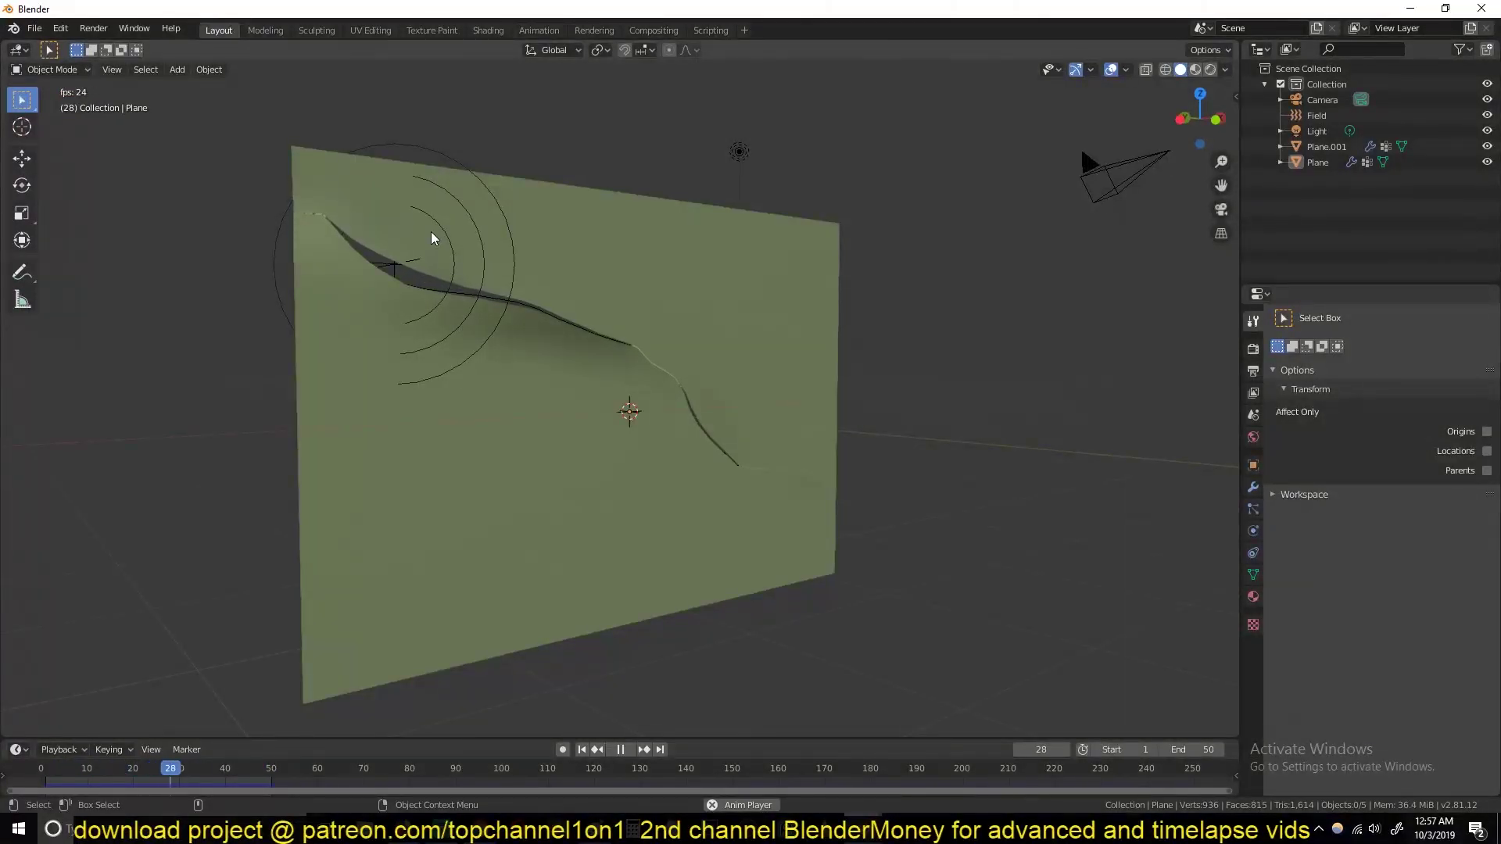
{"action": "key", "text": "Escape"}
{"action": "left_click", "coordinate": [574, 227]}
{"action": "middle_click_drag", "start_coordinate": [571, 228], "coordinate": [447, 280]}
{"action": "scroll", "coordinate": [447, 279], "scroll_direction": "up", "scroll_amount": 1}
{"action": "scroll", "coordinate": [447, 279], "scroll_direction": "up", "scroll_amount": 1}
{"action": "key", "text": "space"}
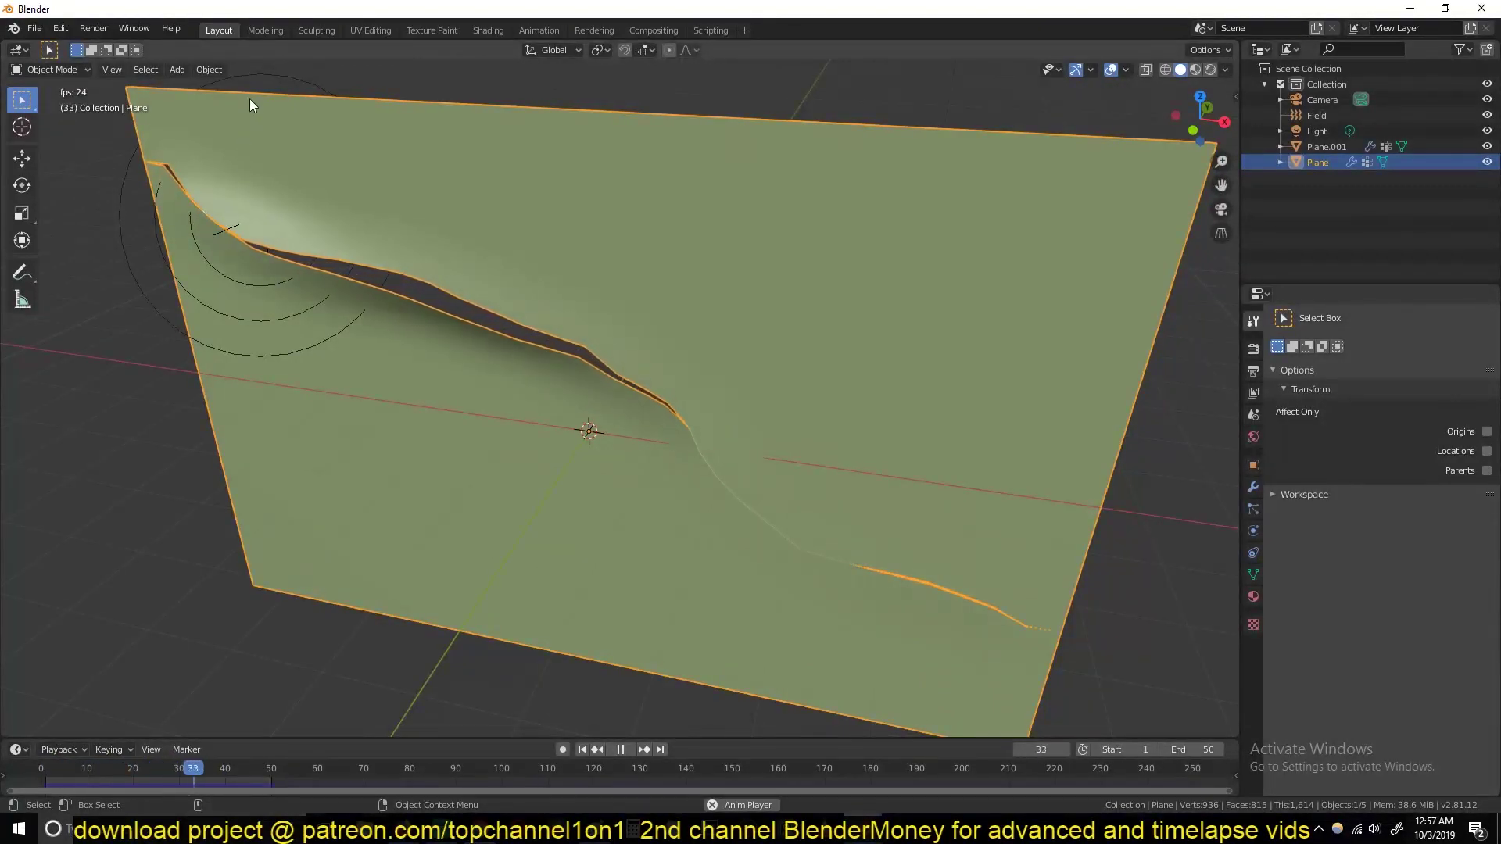
{"action": "key", "text": "space"}
Select the force field in front wireframe view and try moving it along the cut line, then cancel the move
{"action": "key", "text": "KP_1"}
{"action": "key", "text": "z"}
{"action": "left_click", "coordinate": [195, 200]}
{"action": "left_click", "coordinate": [261, 232]}
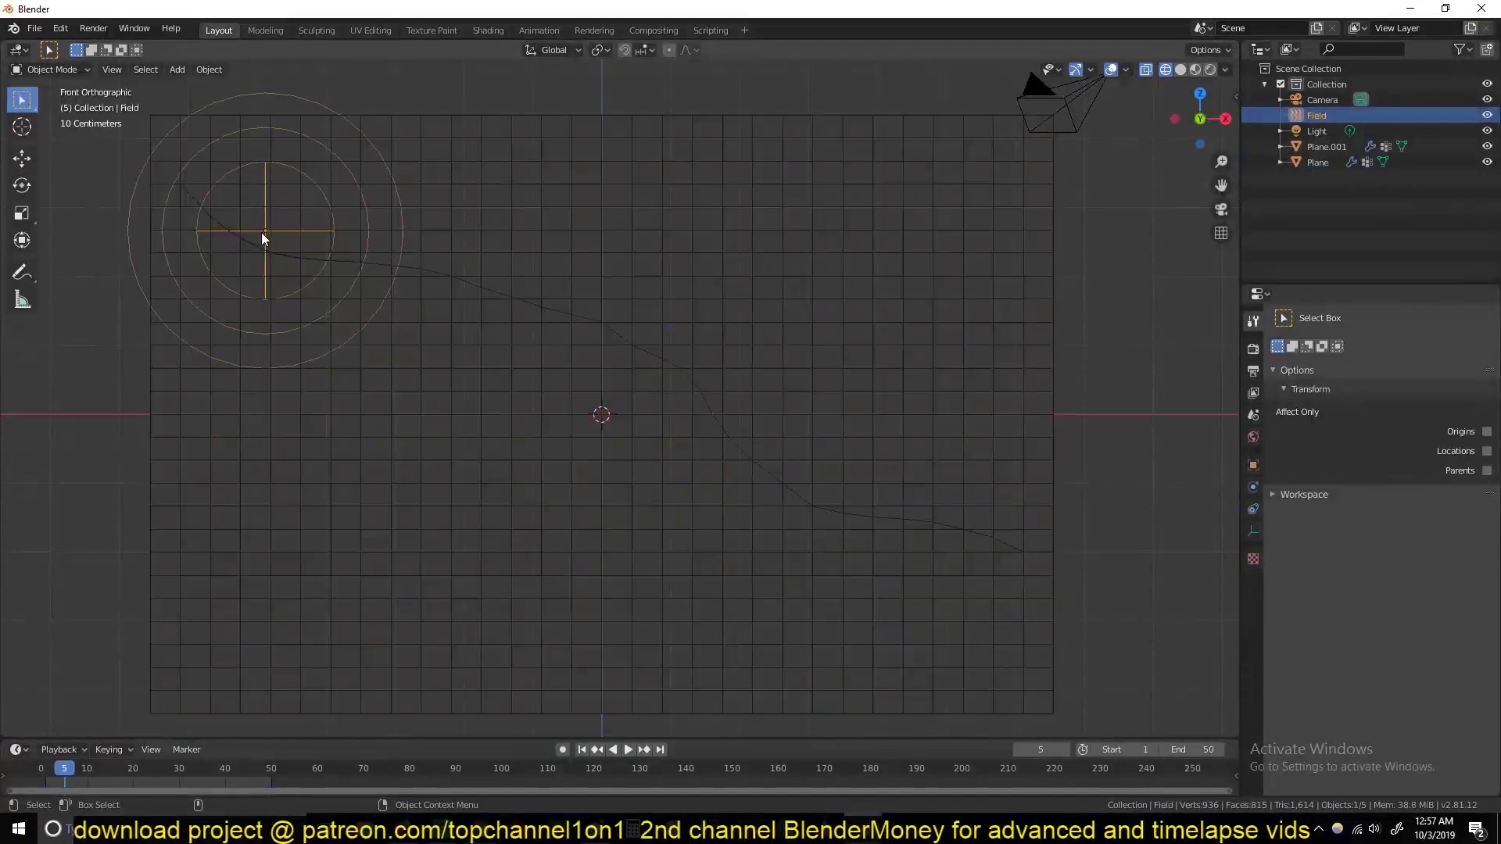
{"action": "key", "text": "g"}
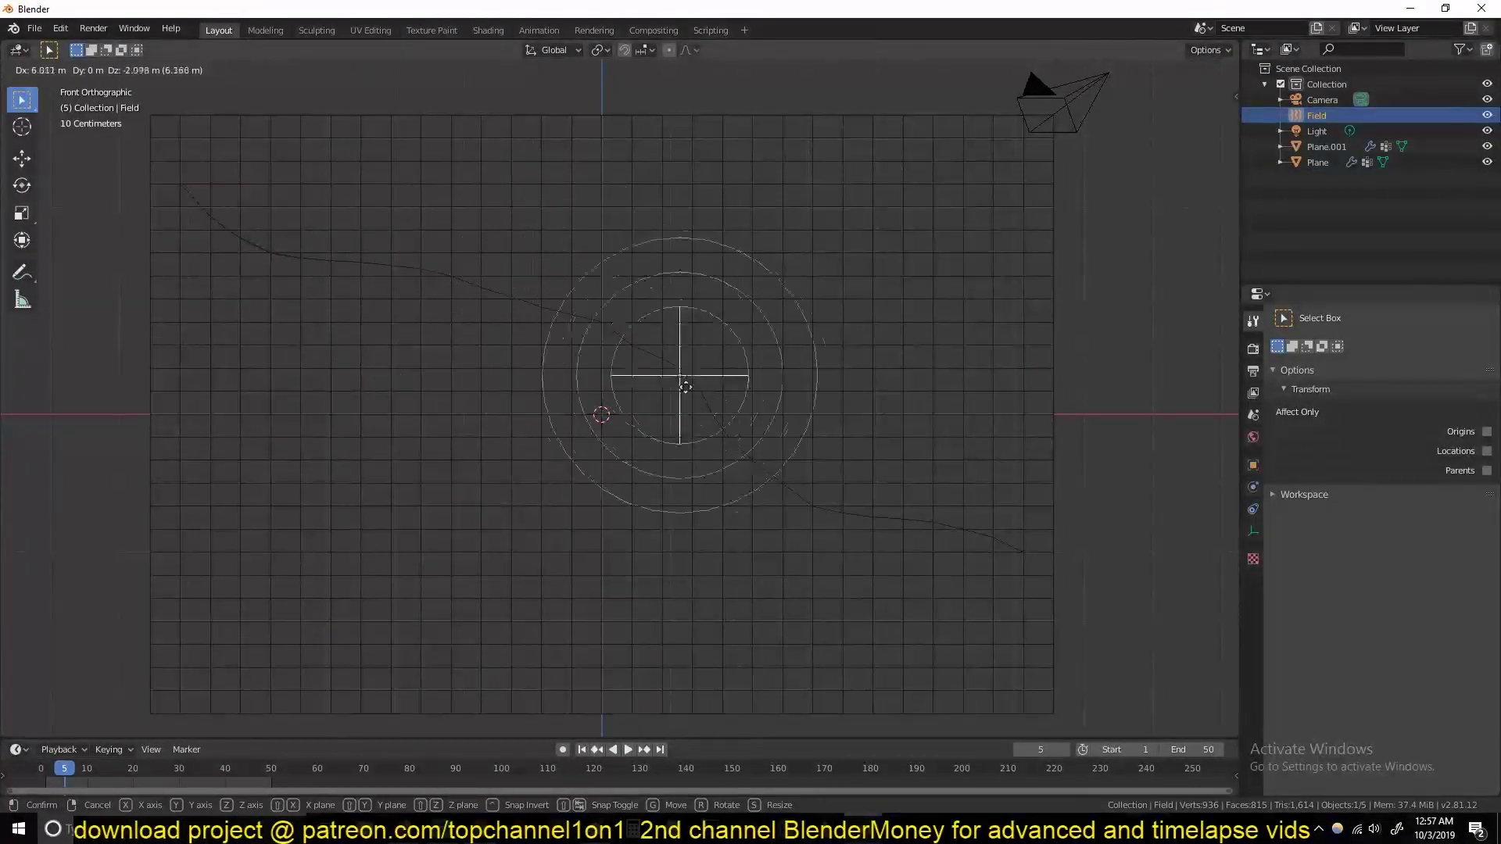
{"action": "key", "text": "Escape"}
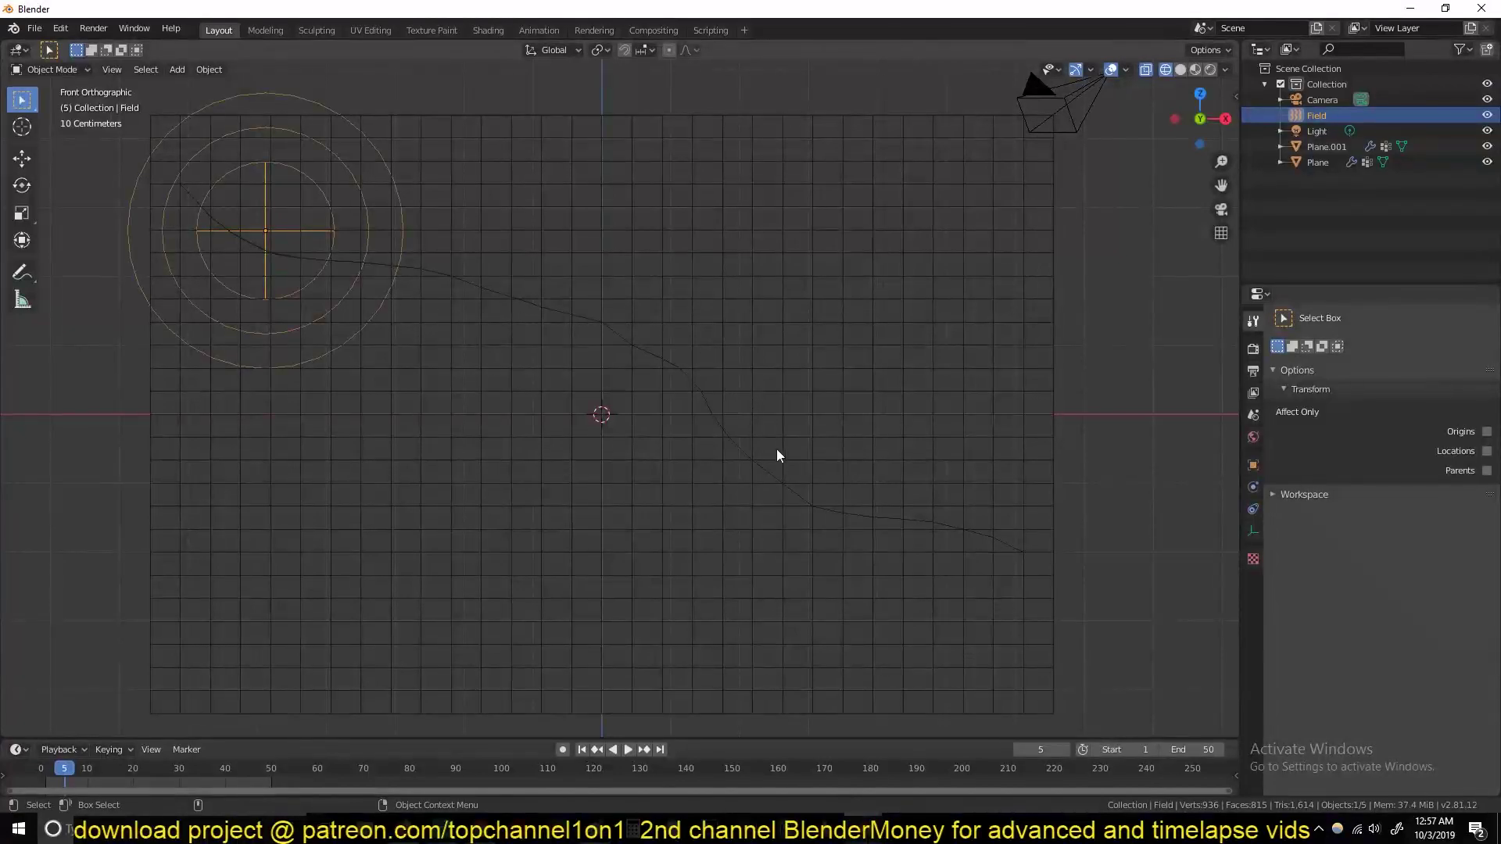
Select the separated cut-line object, return to solid shading and set the current frame to 0
{"action": "middle_click_drag", "start_coordinate": [588, 371], "coordinate": [694, 304]}
{"action": "key", "text": "shift+z"}
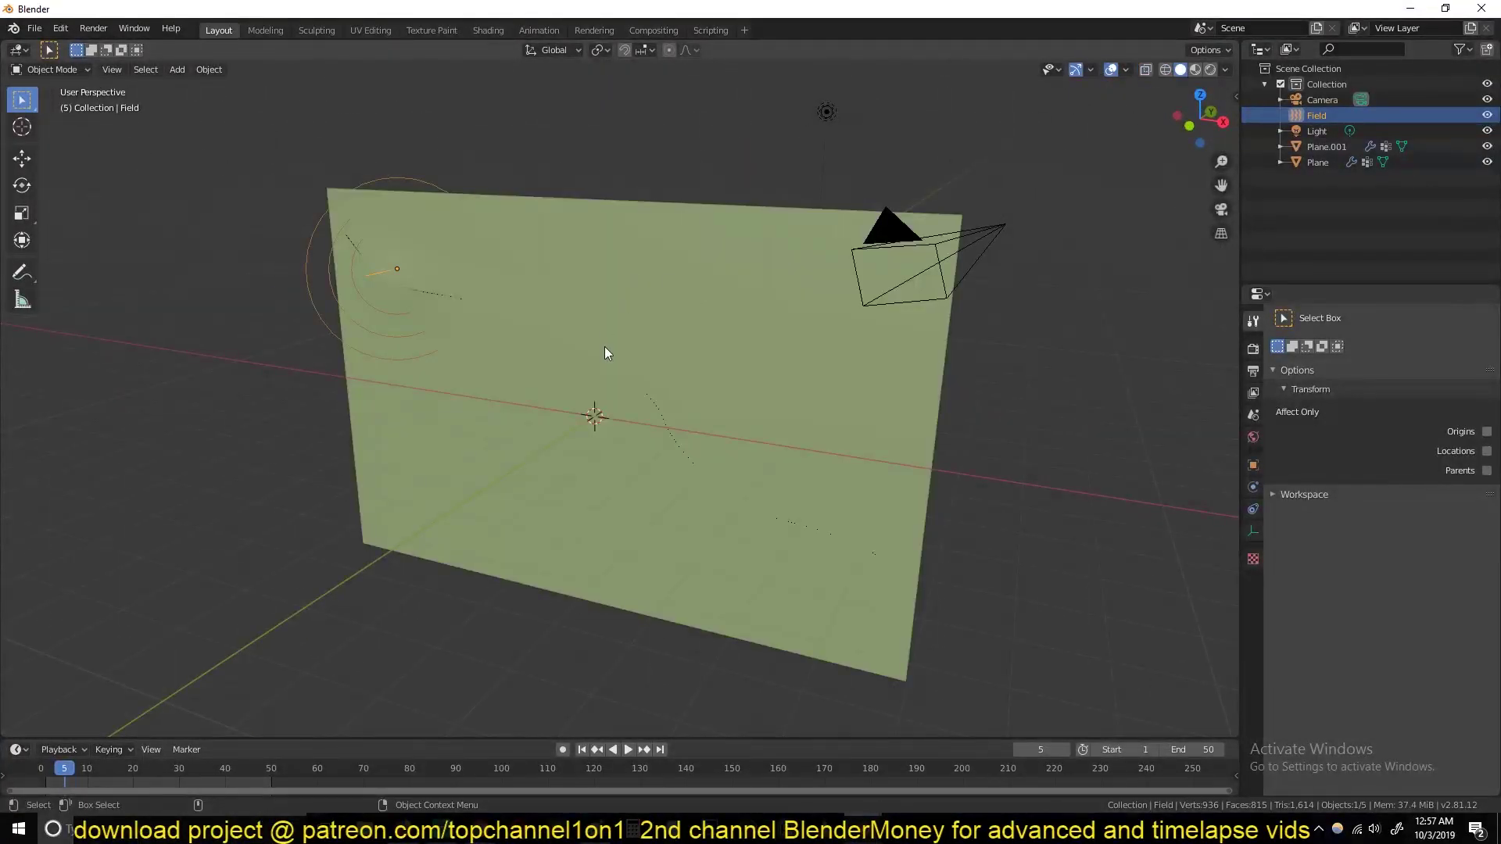
{"action": "left_click", "coordinate": [608, 400]}
{"action": "key", "text": "z"}
{"action": "left_click", "coordinate": [626, 428]}
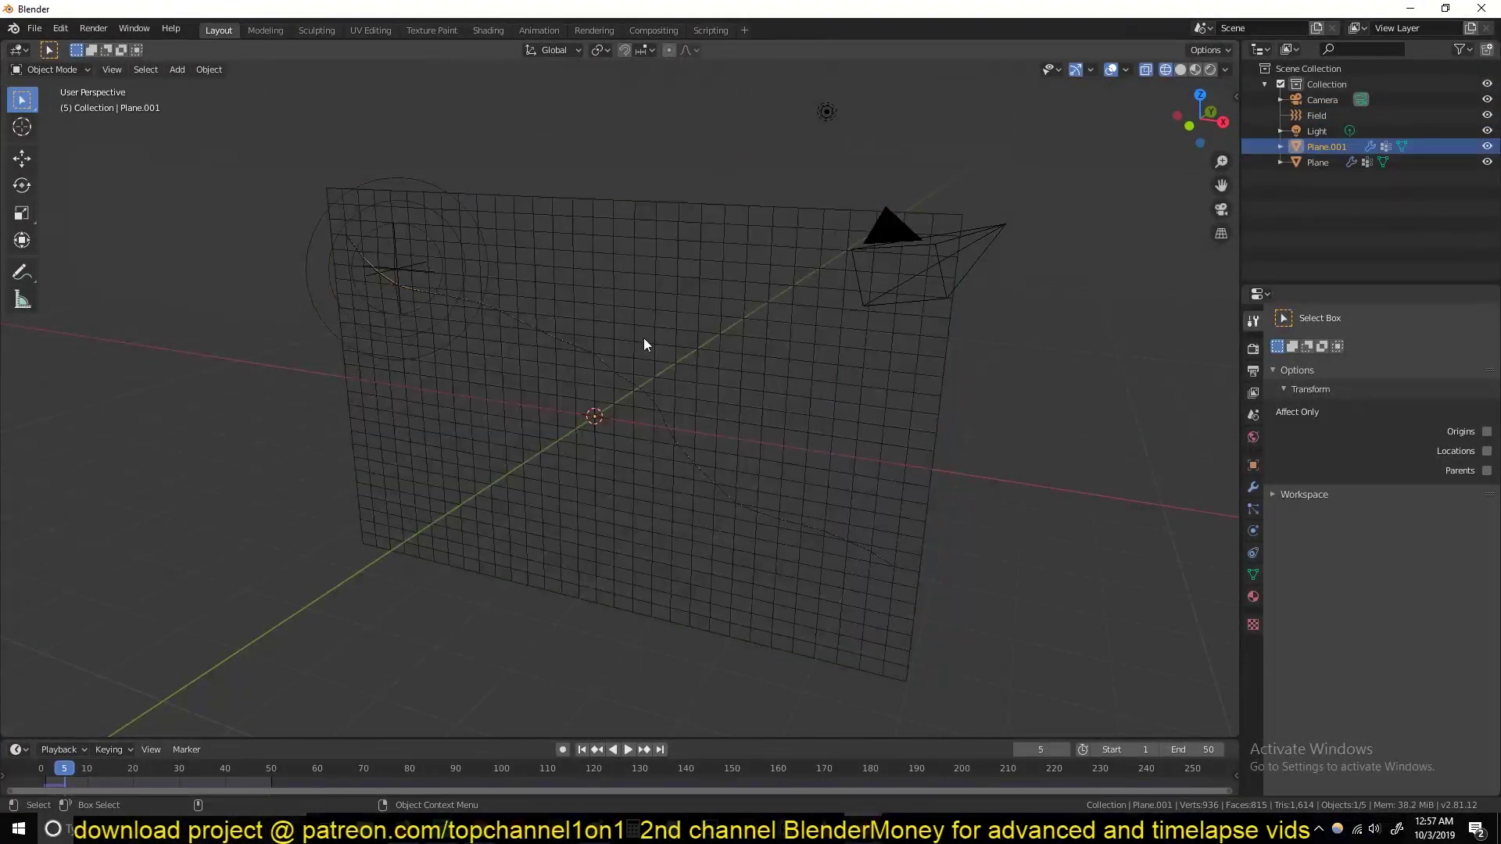
{"action": "key", "text": "z"}
{"action": "left_click", "coordinate": [977, 245]}
{"action": "mouse_move", "coordinate": [977, 245]}
{"action": "middle_mouse_down"}
{"action": "mouse_move", "coordinate": [794, 169]}
{"action": "mouse_move", "coordinate": [625, 364]}
{"action": "middle_mouse_up"}
{"action": "left_click", "coordinate": [42, 774]}
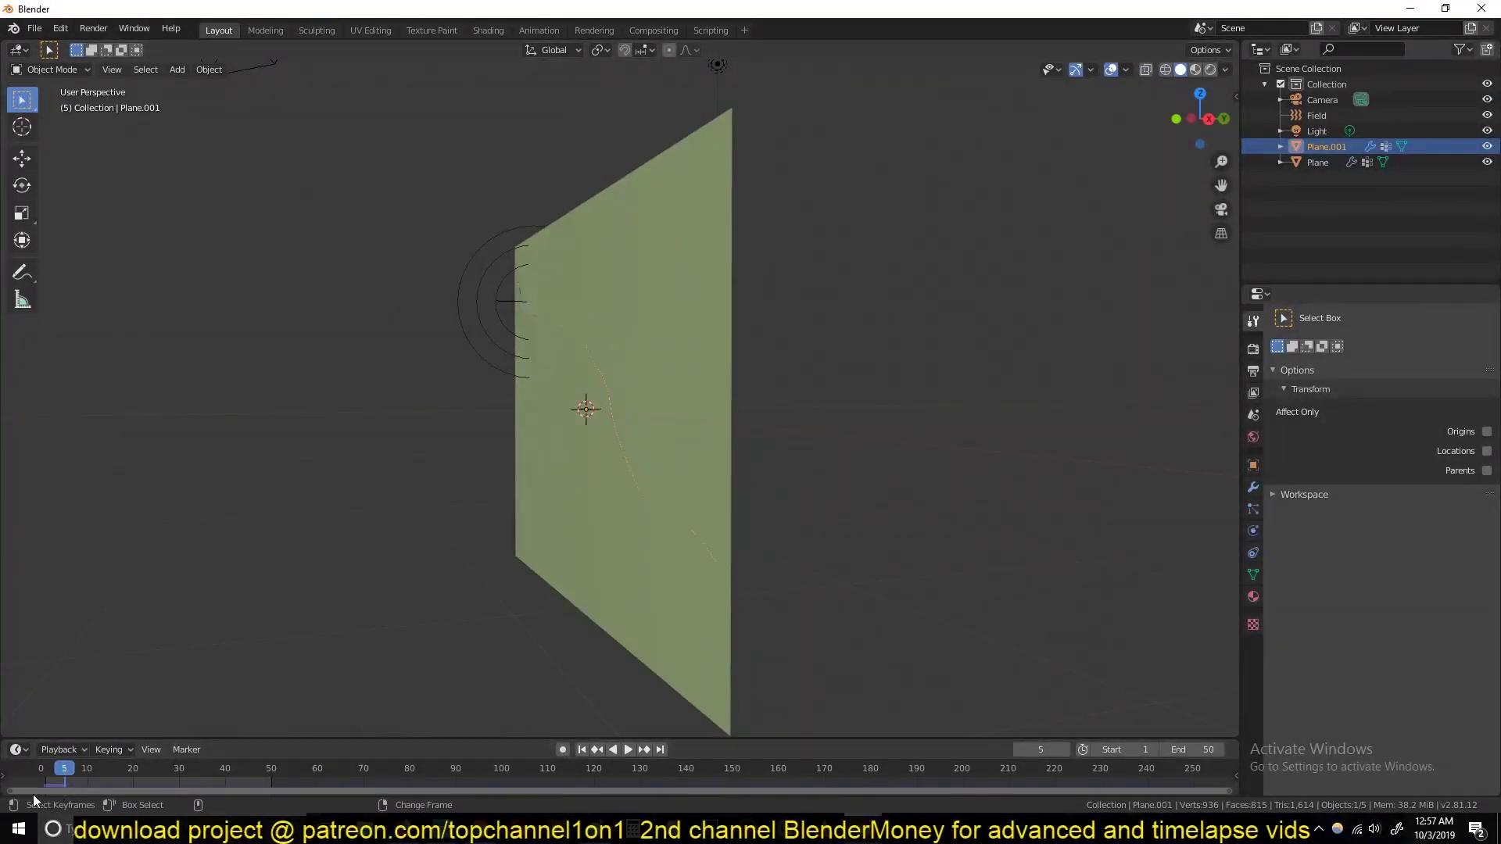
Remove the Cloth physics from the separated cut-line object
{"action": "left_click", "coordinate": [1253, 487]}
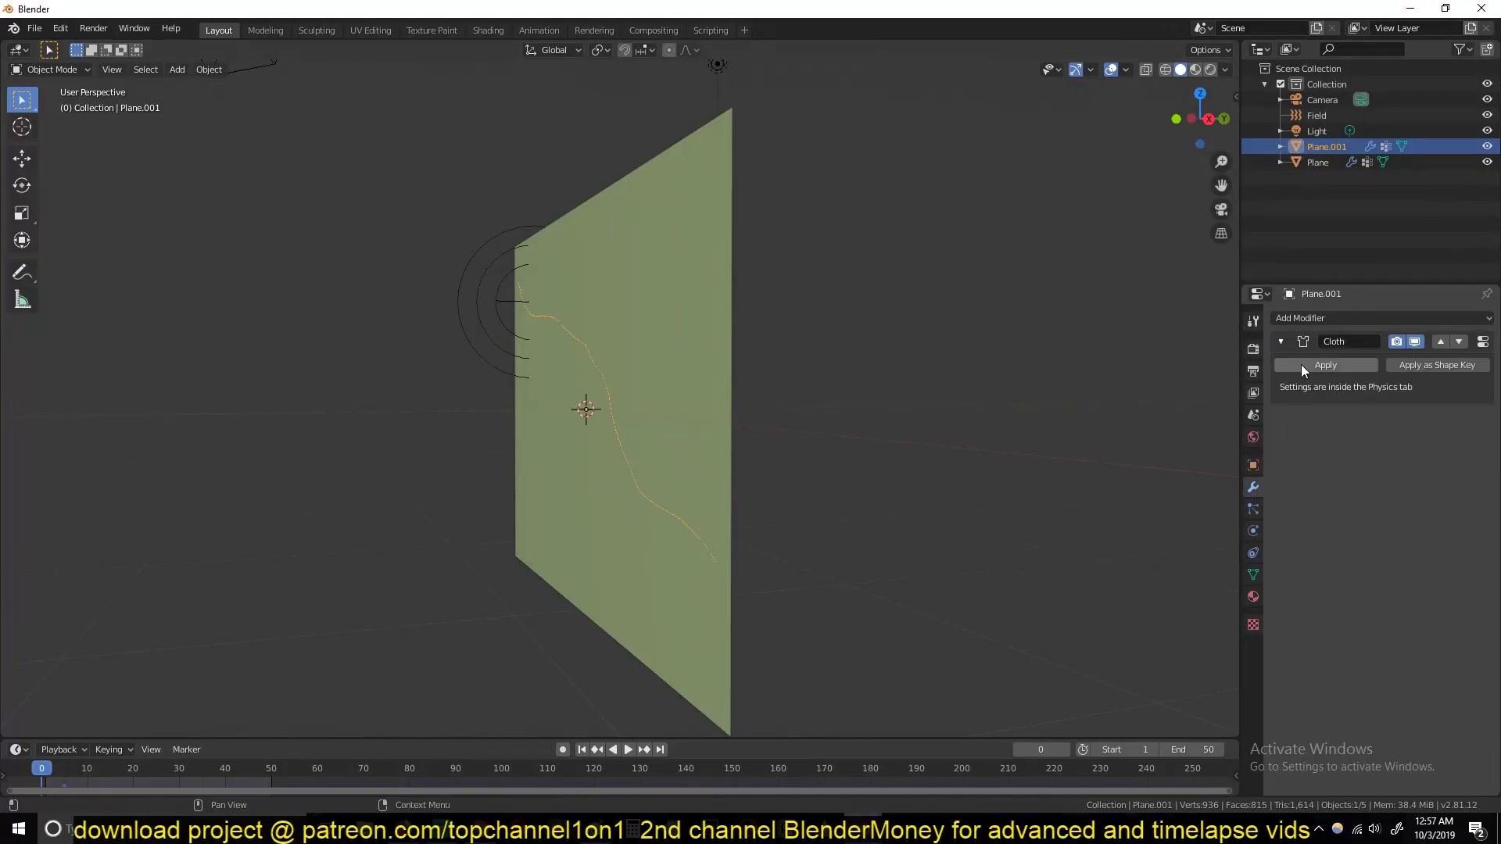
{"action": "left_click", "coordinate": [1488, 345]}
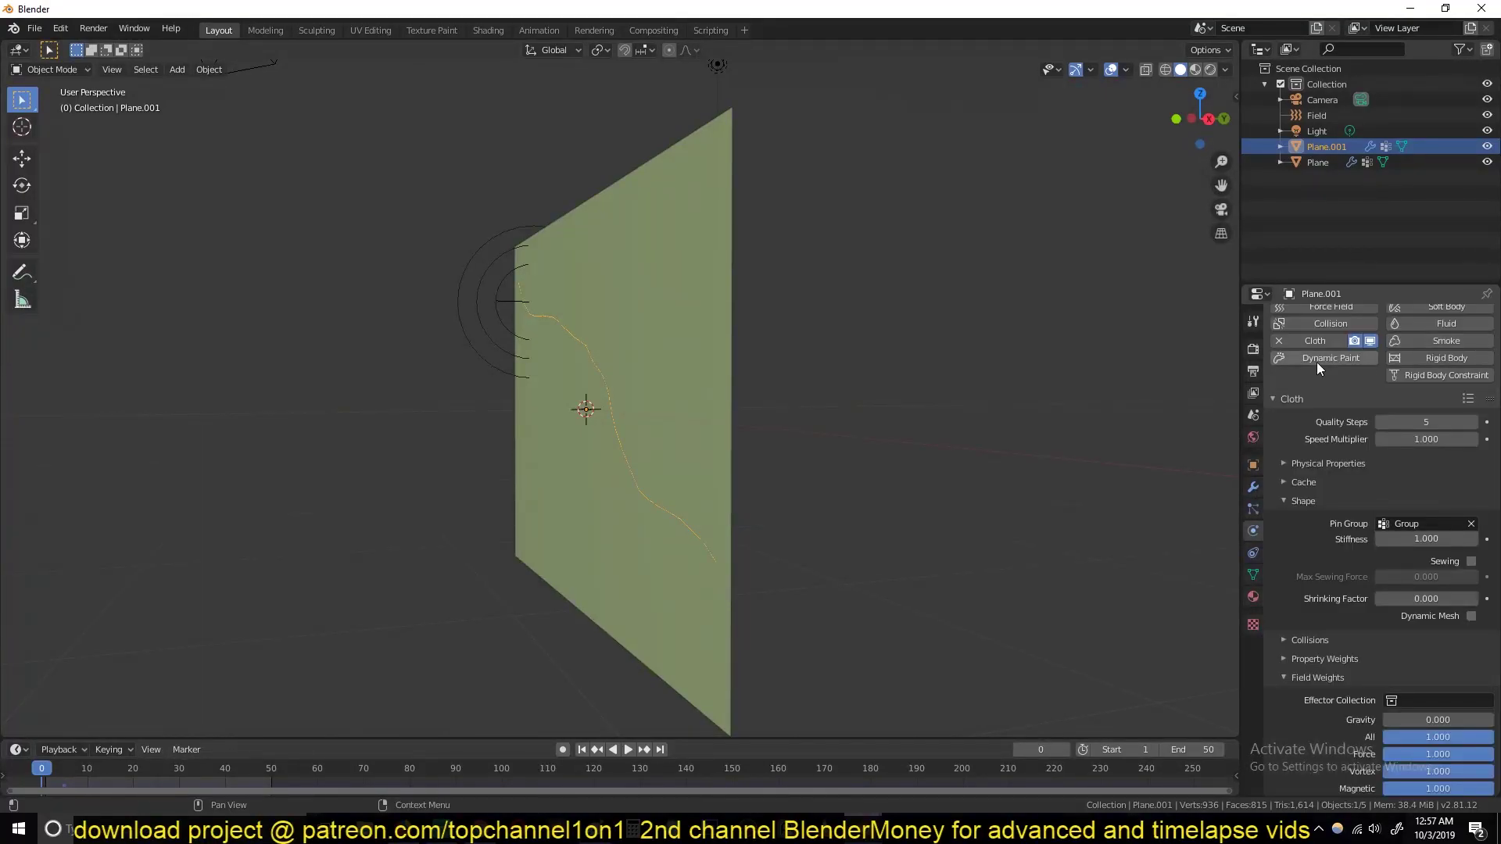
{"action": "left_click", "coordinate": [1283, 344]}
Try moving the cut-line object off the plane, then cancel the move
{"action": "middle_click_drag", "start_coordinate": [730, 346], "coordinate": [573, 433]}
{"action": "key", "text": "g"}
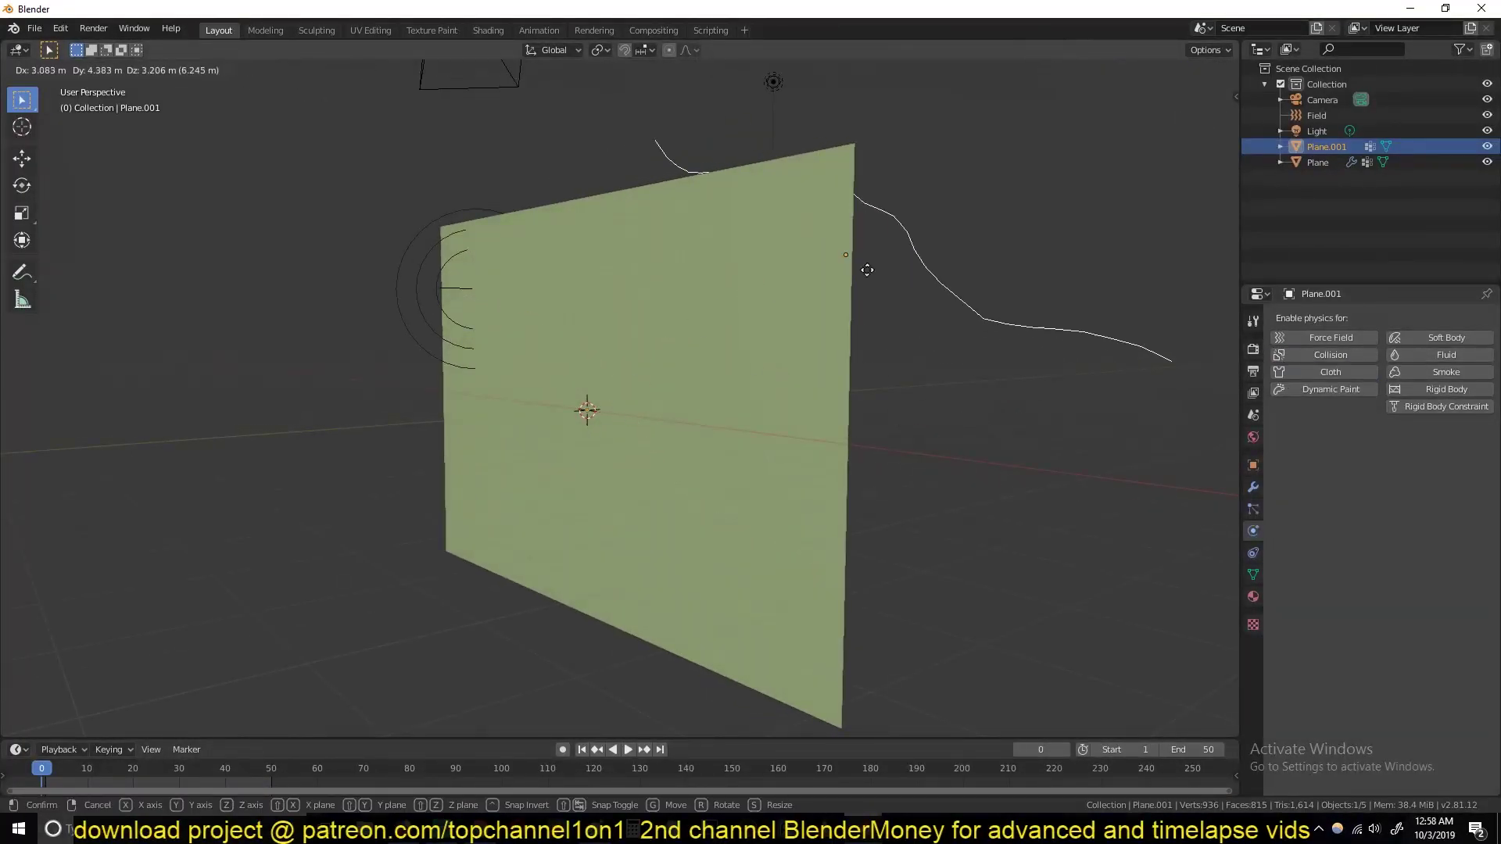
{"action": "key", "text": "Escape"}
Hide the original plane so only the cut line and force field are shown in solid shading
{"action": "key", "text": "z"}
{"action": "left_click", "coordinate": [272, 274]}
{"action": "middle_click_drag", "start_coordinate": [272, 274], "coordinate": [498, 317]}
{"action": "left_click", "coordinate": [623, 280]}
{"action": "key", "text": "h"}
{"action": "key", "text": "z"}
{"action": "left_click", "coordinate": [819, 327]}
Select the separated cut-line object and convert it from a mesh to a curve
{"action": "left_click", "coordinate": [692, 389]}
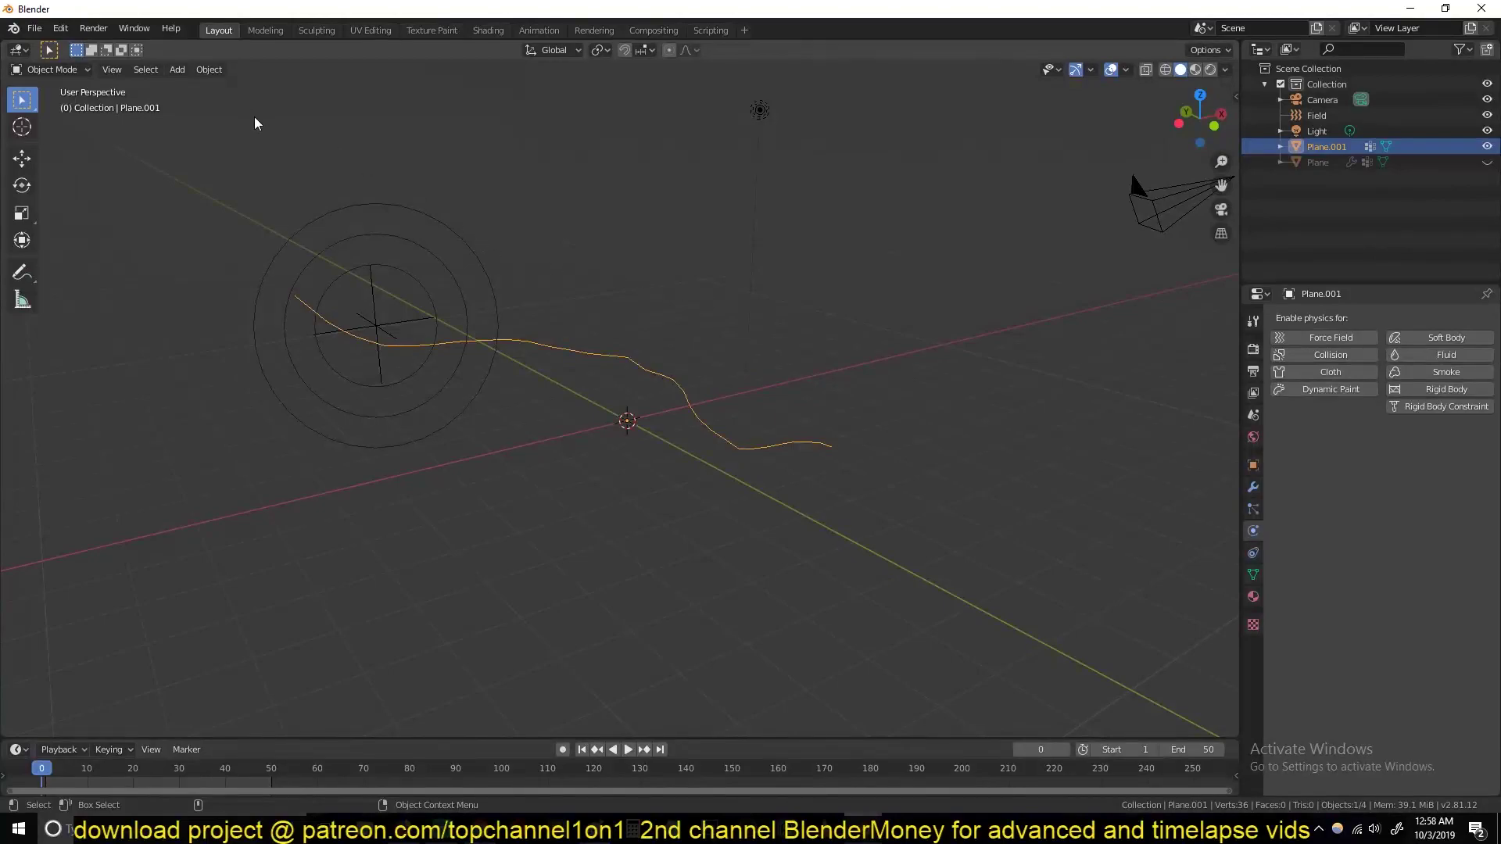
{"action": "left_click", "coordinate": [220, 70]}
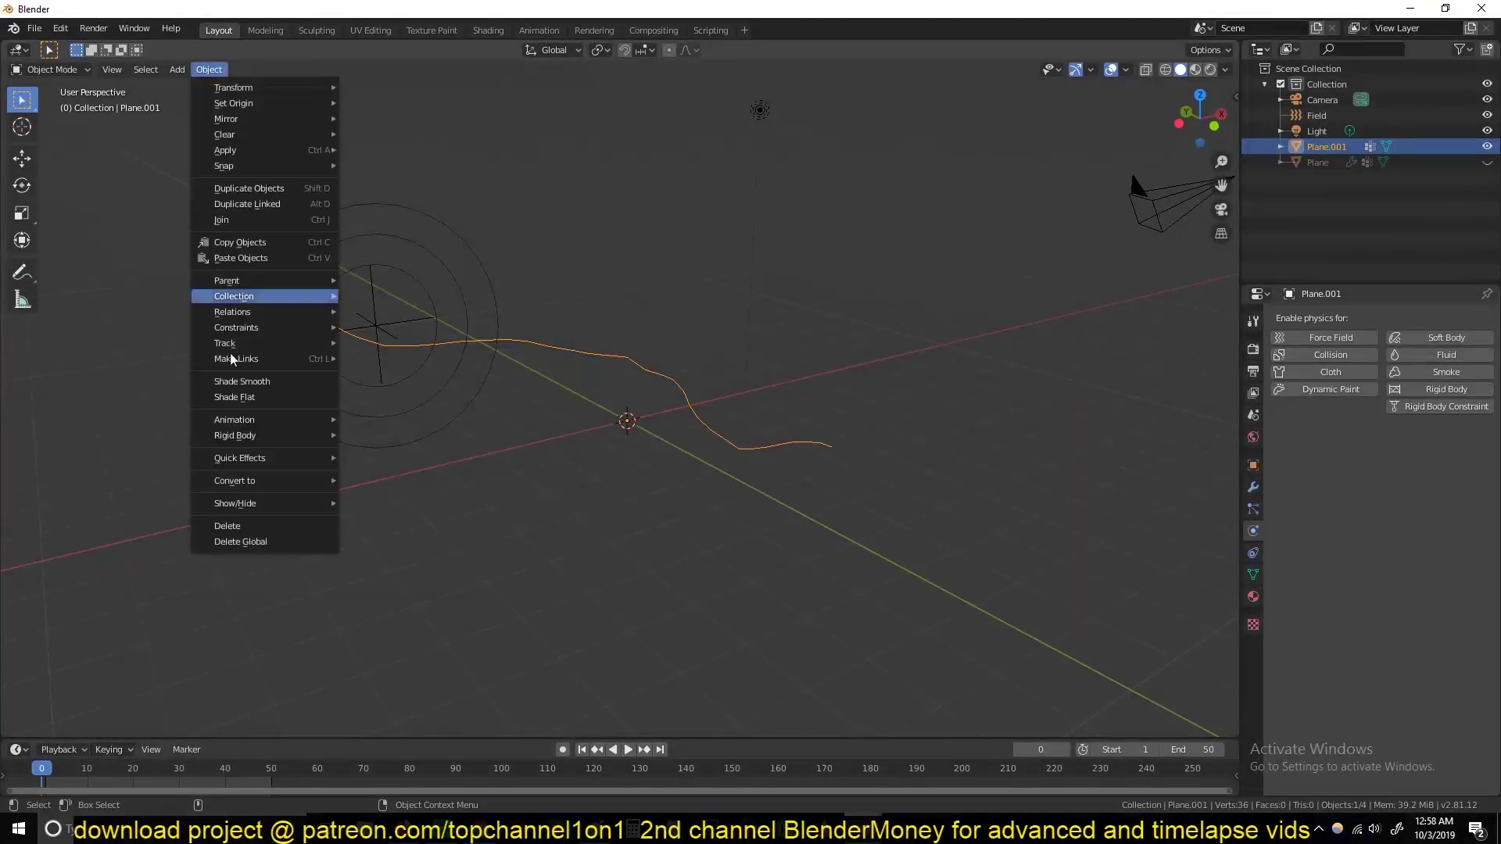
{"action": "mouse_move", "coordinate": [251, 458]}
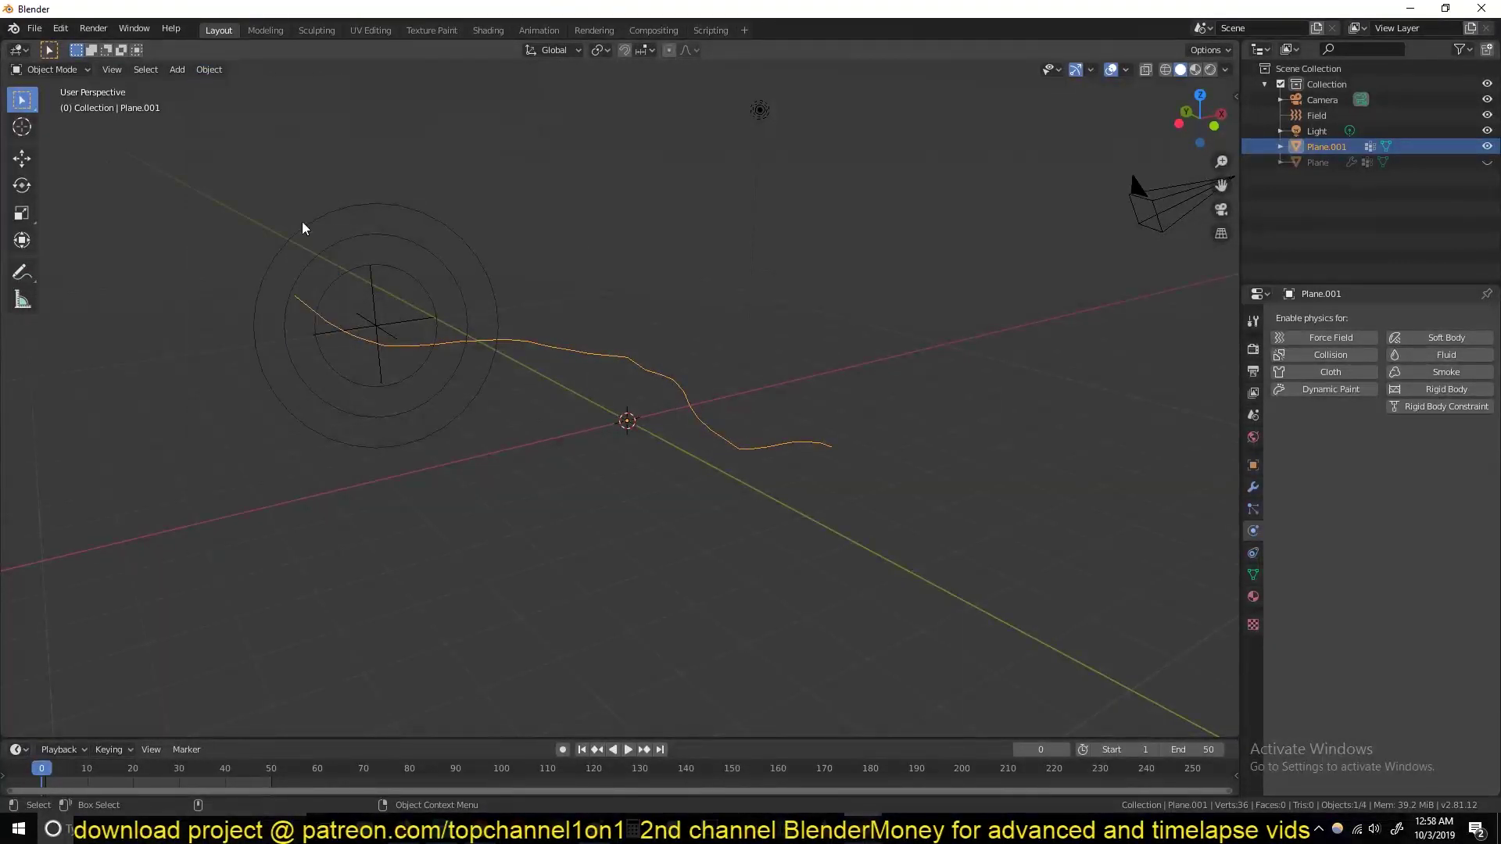
{"action": "left_click", "coordinate": [209, 70]}
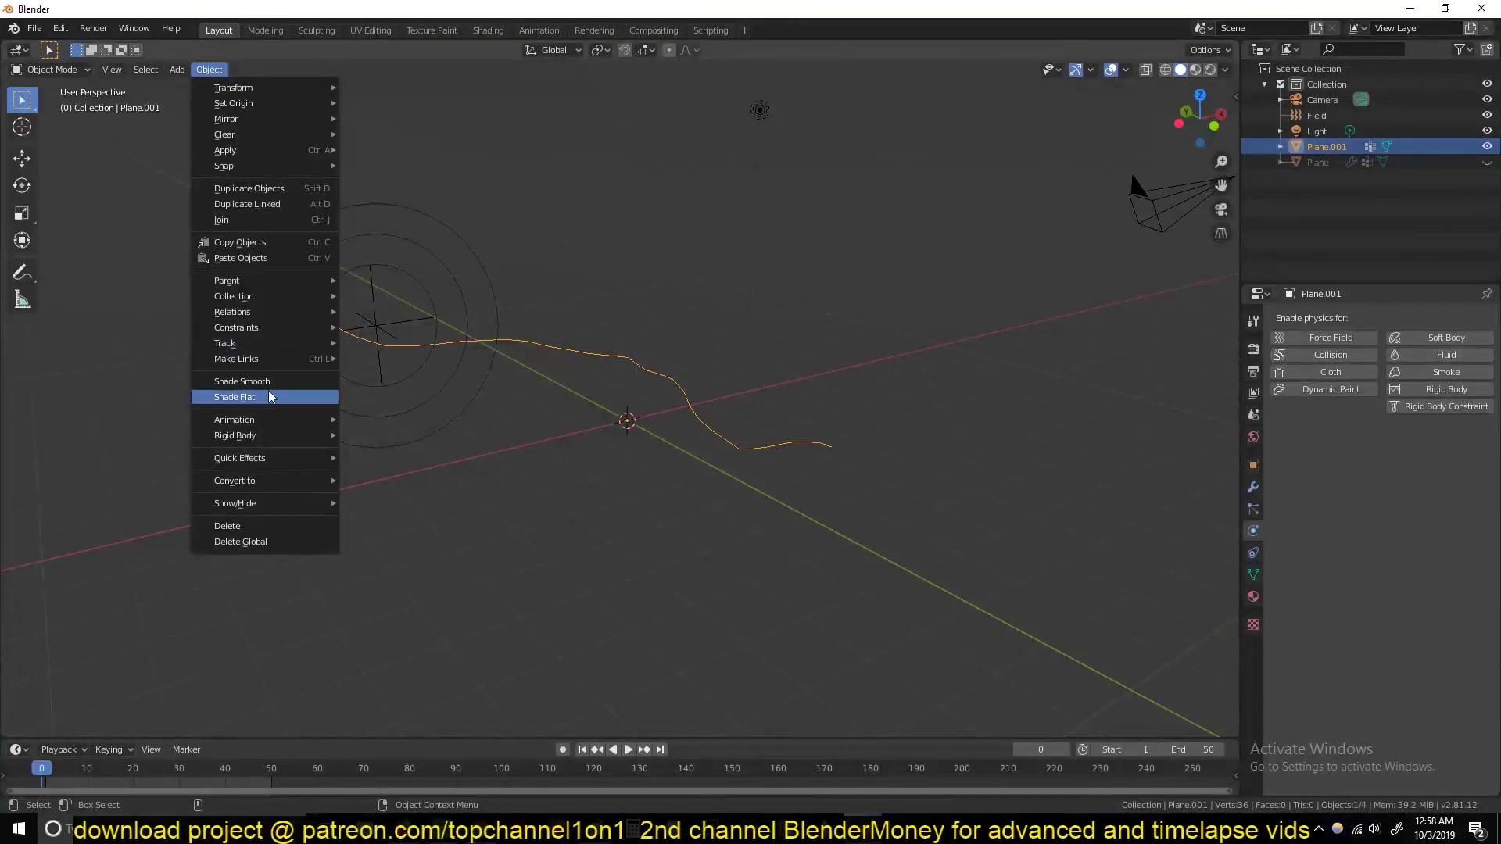
{"action": "mouse_move", "coordinate": [247, 479]}
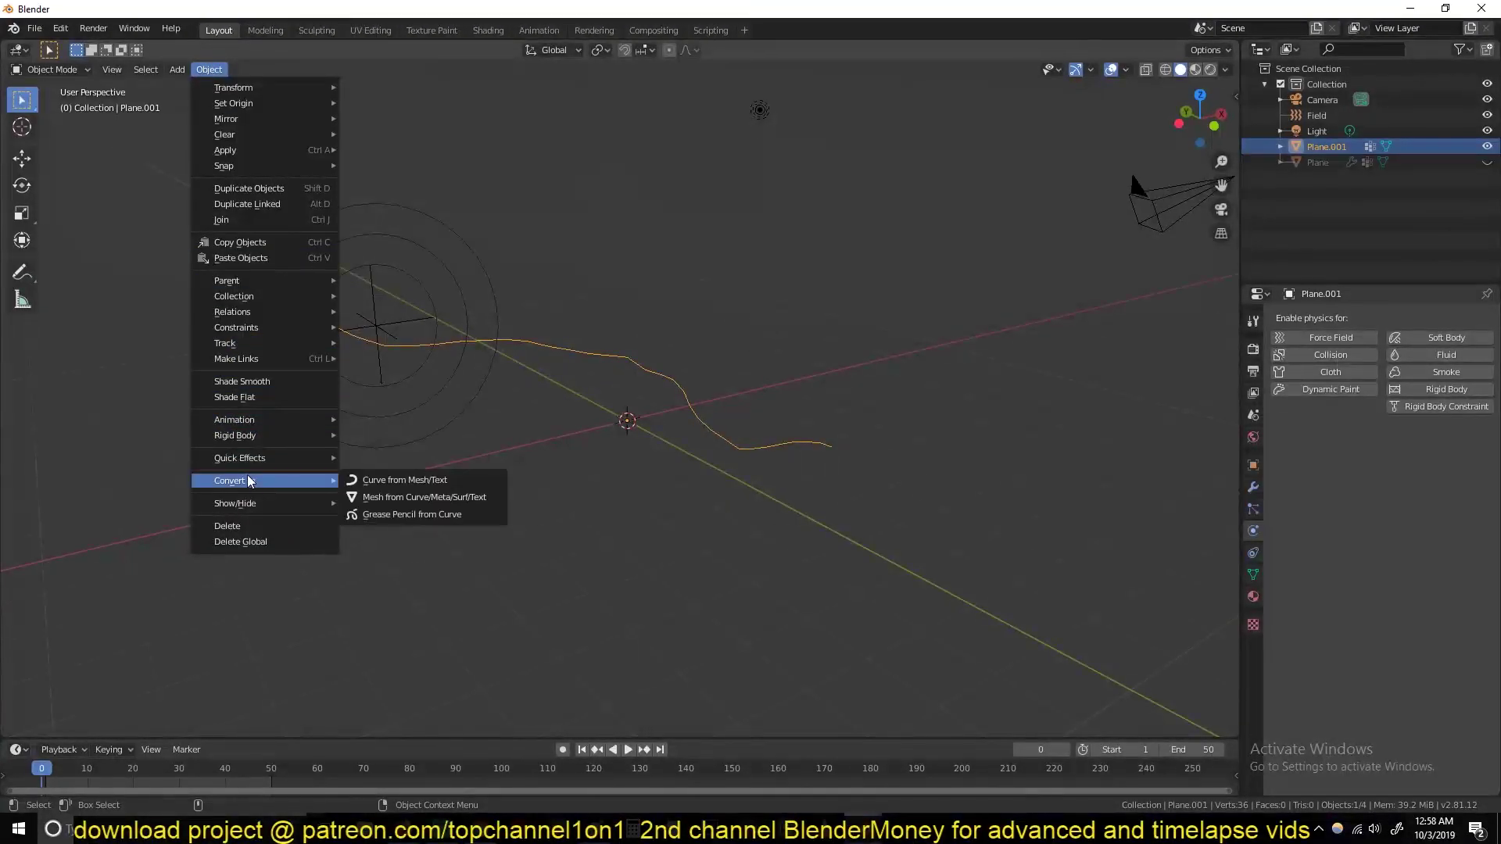
{"action": "left_click", "coordinate": [374, 482]}
Move the force field in front view onto the upper end of the cut-line curve
{"action": "key", "text": "KP_1"}
{"action": "scroll", "coordinate": [416, 316], "scroll_direction": "up", "scroll_amount": 5}
{"action": "left_click", "coordinate": [430, 315]}
{"action": "key", "text": "g"}
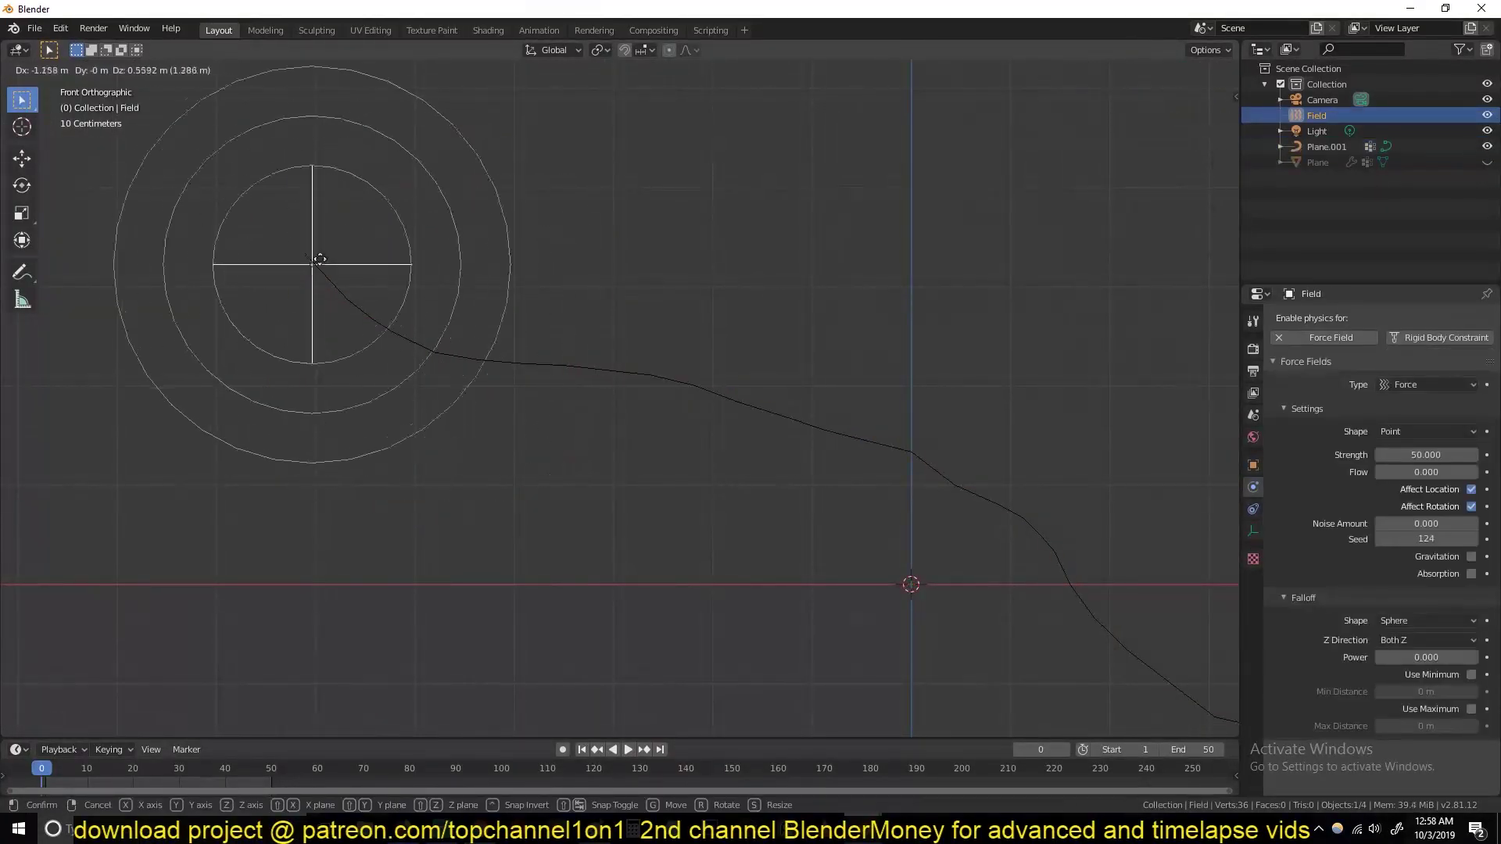
{"action": "left_click", "coordinate": [296, 244]}
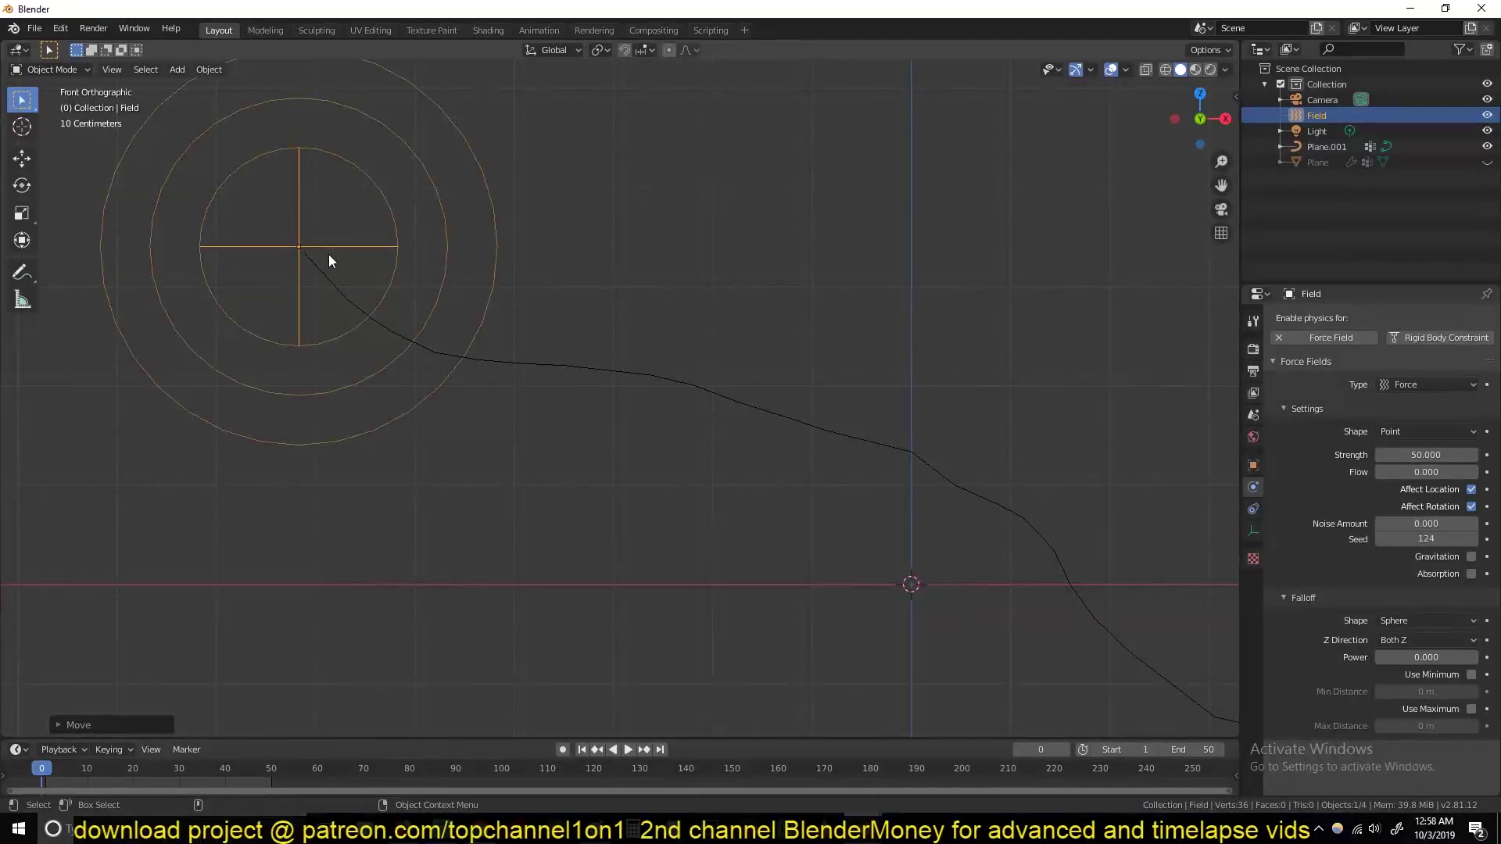
Add a cone mesh, scale it down to a small marker and move it to the force field's centre
{"action": "key", "text": "shift+a"}
{"action": "mouse_move", "coordinate": [301, 58]}
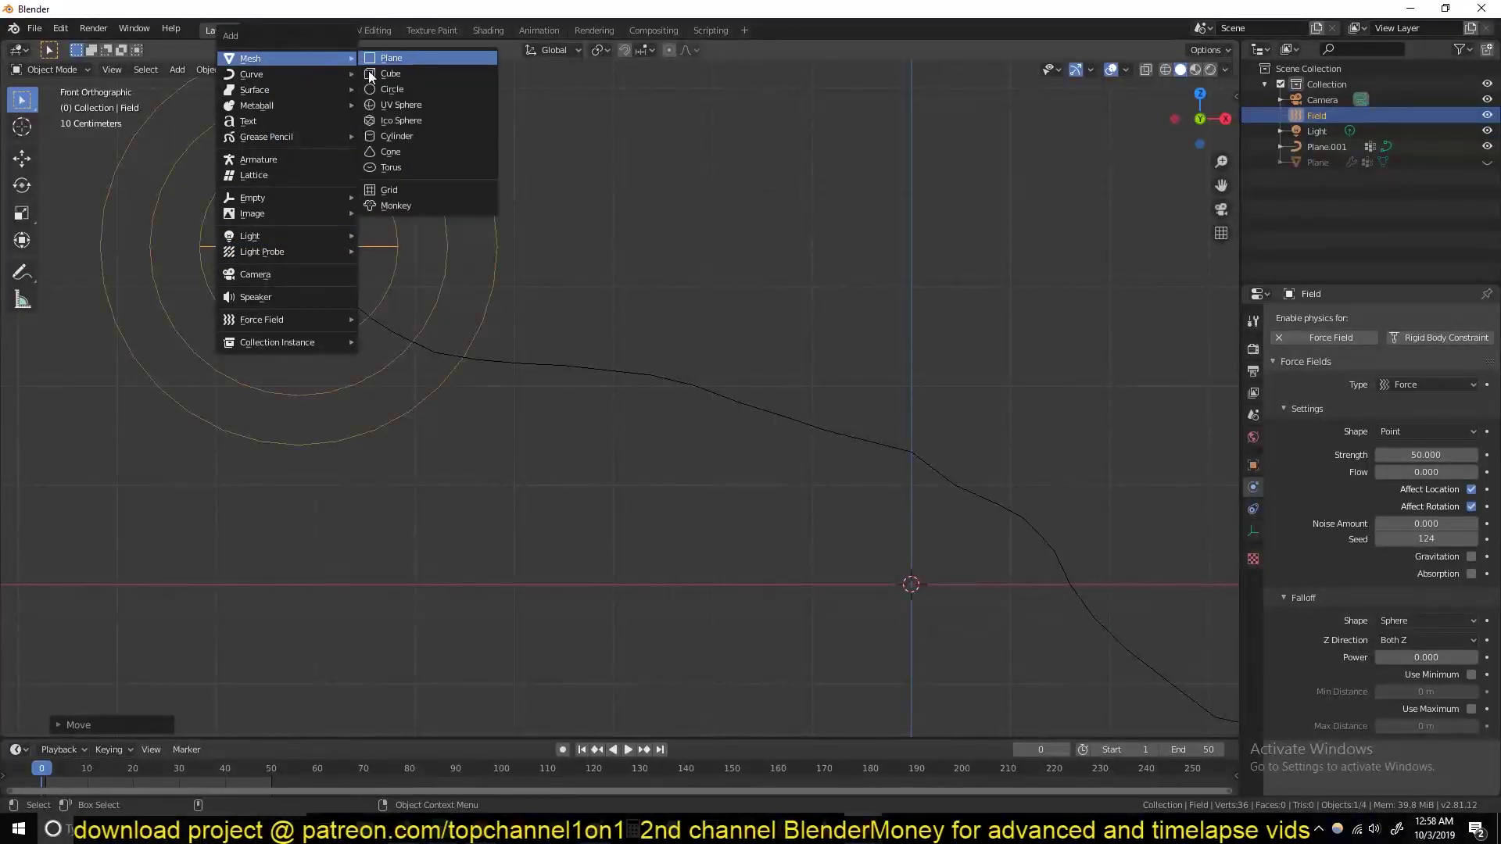
{"action": "left_click", "coordinate": [398, 151]}
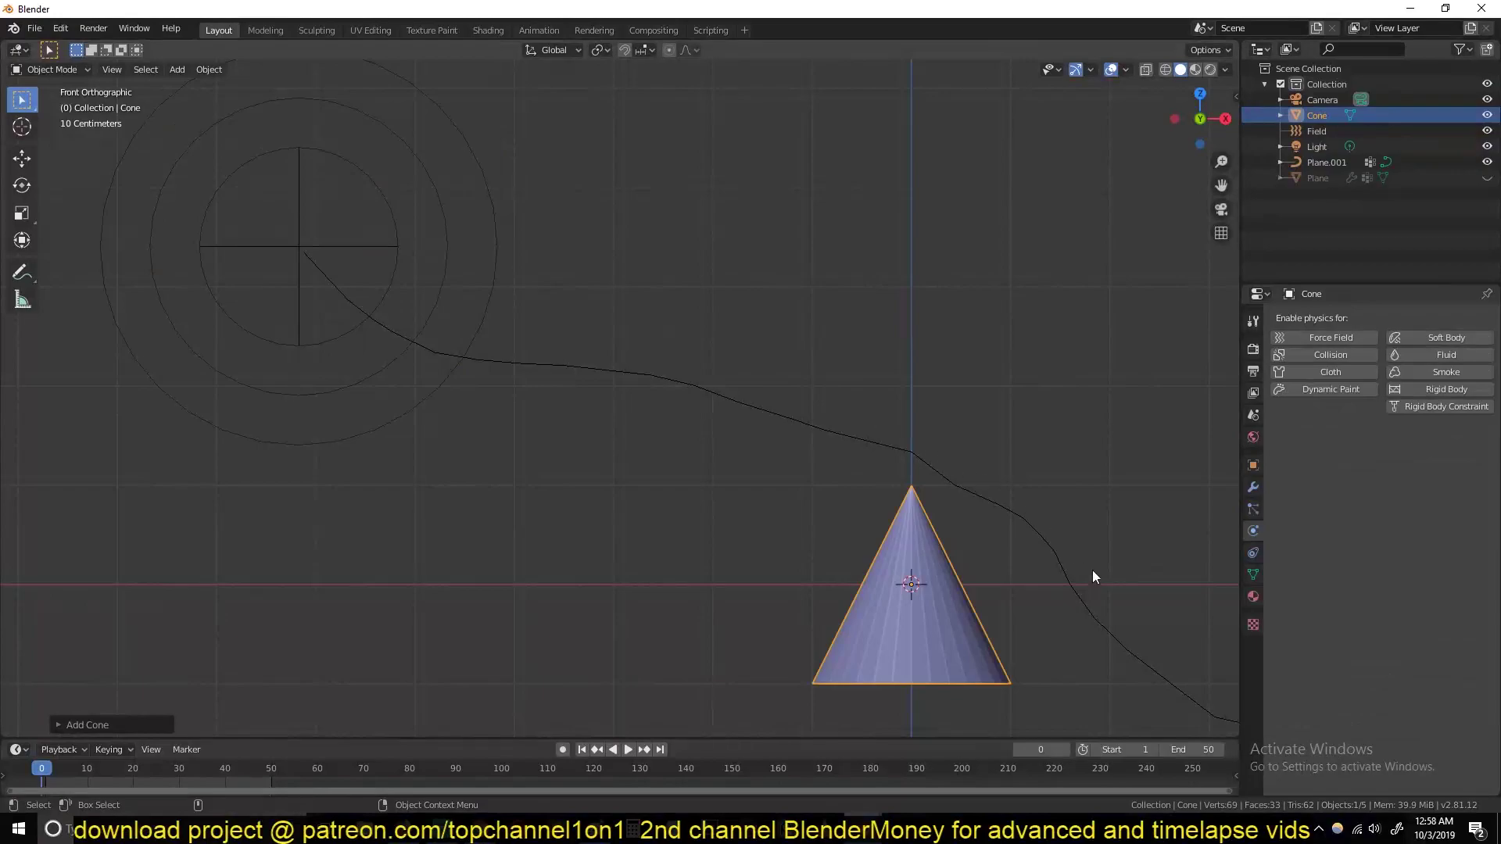
{"action": "key", "text": "s"}
{"action": "left_click", "coordinate": [935, 596]}
{"action": "key", "text": "g"}
{"action": "left_click", "coordinate": [315, 265]}
Rotate the small cone freehand in front view and move it back onto the force field's centre
{"action": "key", "text": "alt+r"}
{"action": "type", "text": "rx90"}
{"action": "key", "text": "Escape"}
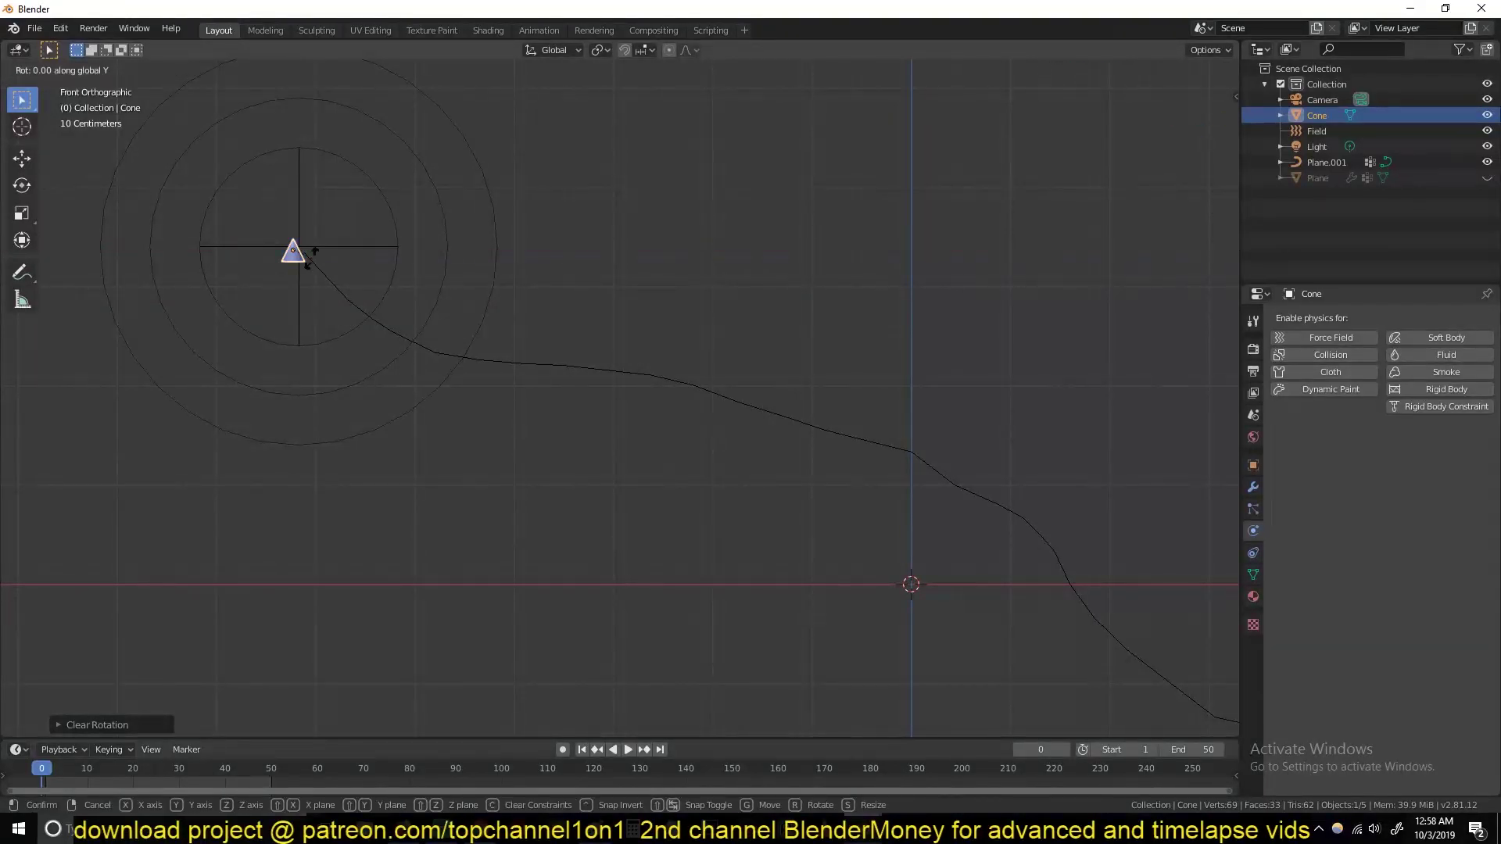
{"action": "key", "text": "r"}
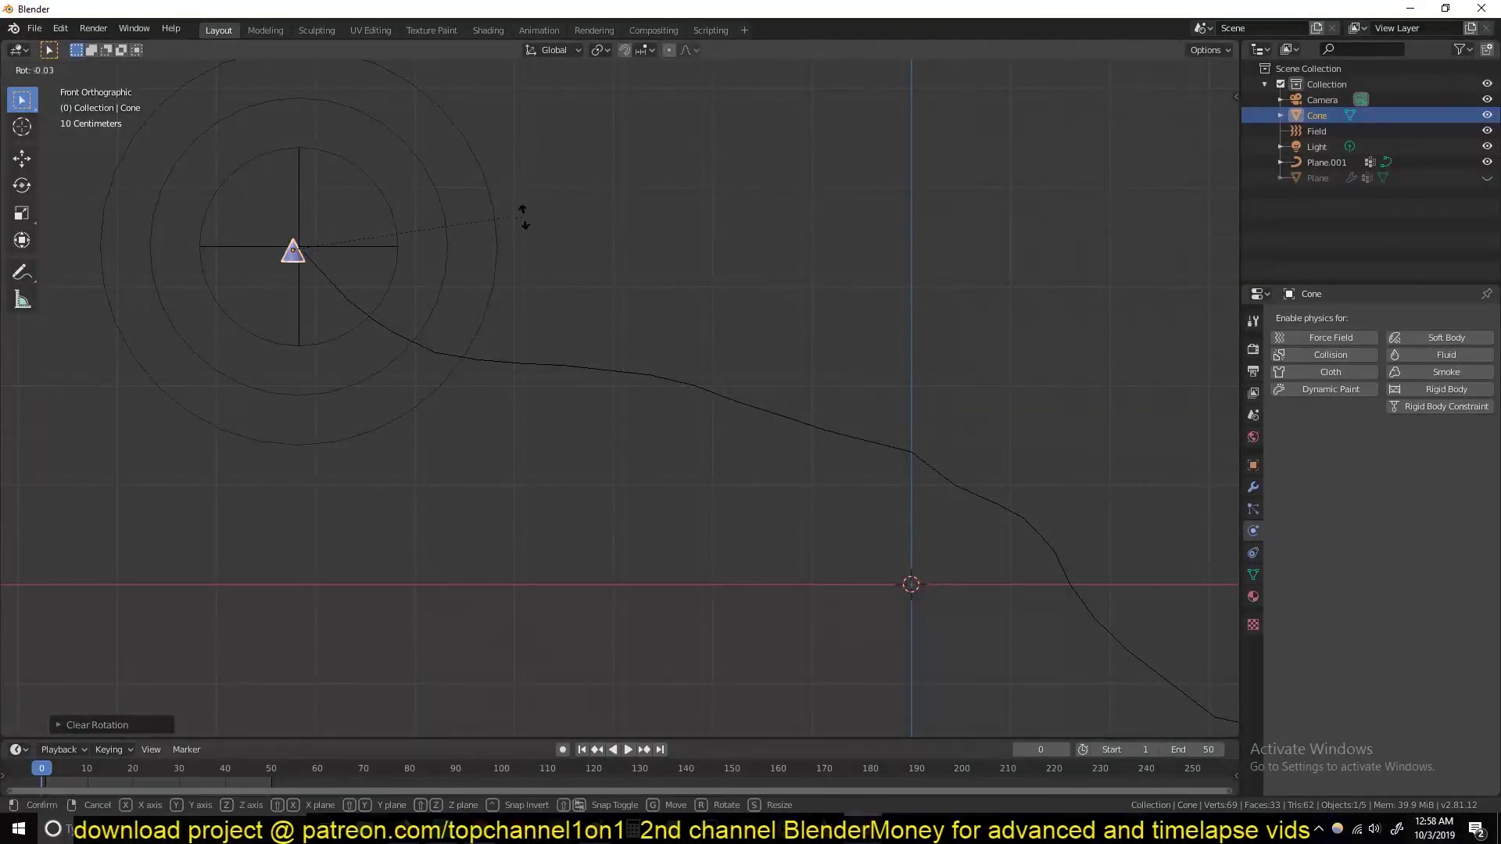
{"action": "left_click", "coordinate": [208, 412]}
{"action": "key", "text": "g"}
{"action": "left_click", "coordinate": [237, 366]}
{"action": "key", "text": "g"}
{"action": "left_click", "coordinate": [287, 282]}
Add a Curve modifier to the cone with the cut-line curve Plane.001 as its object
{"action": "left_click", "coordinate": [1253, 487]}
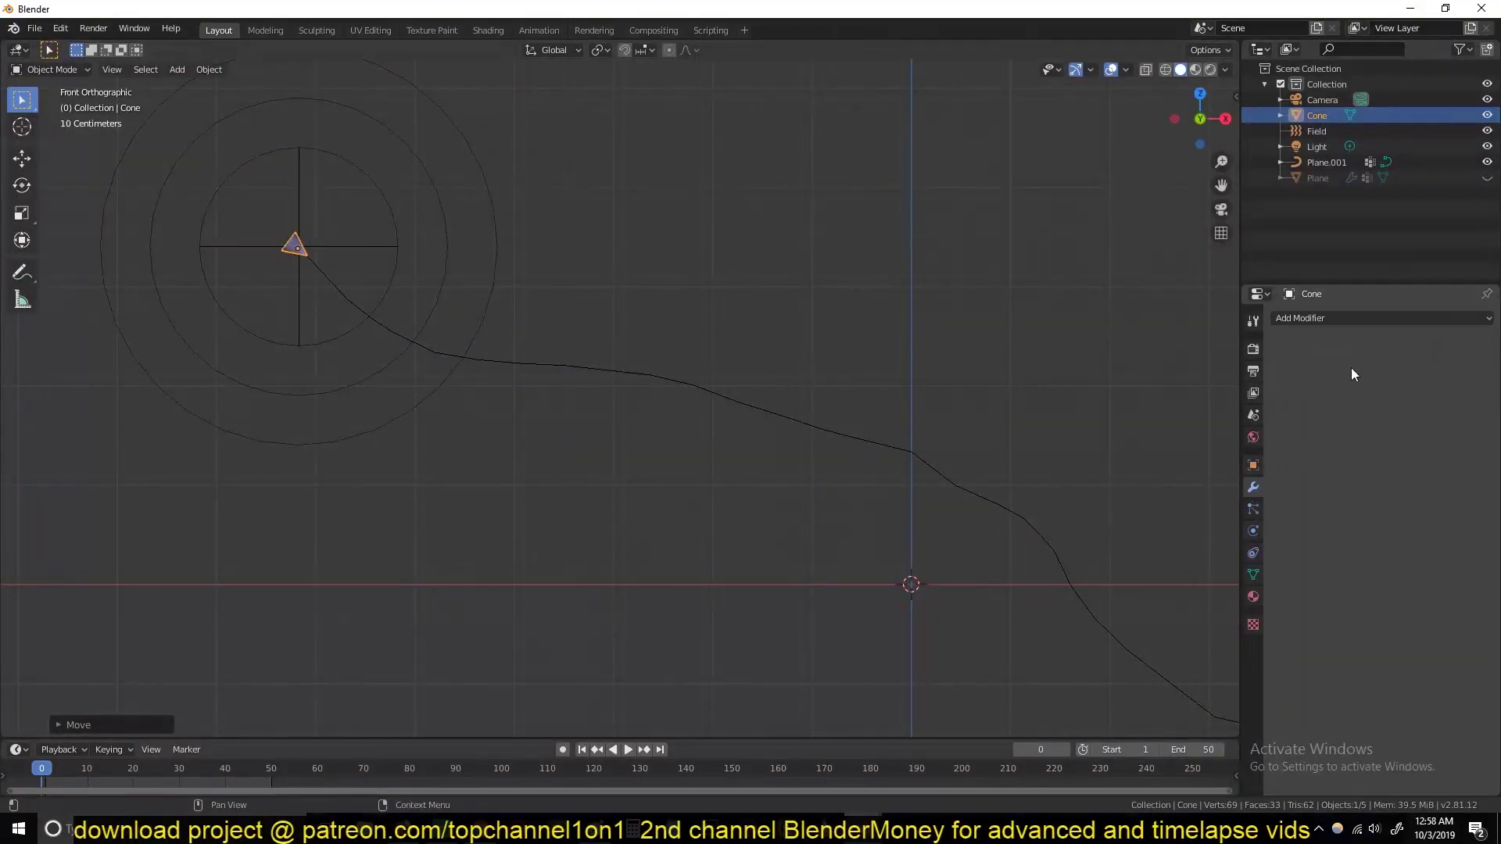
{"action": "left_click", "coordinate": [1353, 319]}
{"action": "left_click", "coordinate": [1321, 393]}
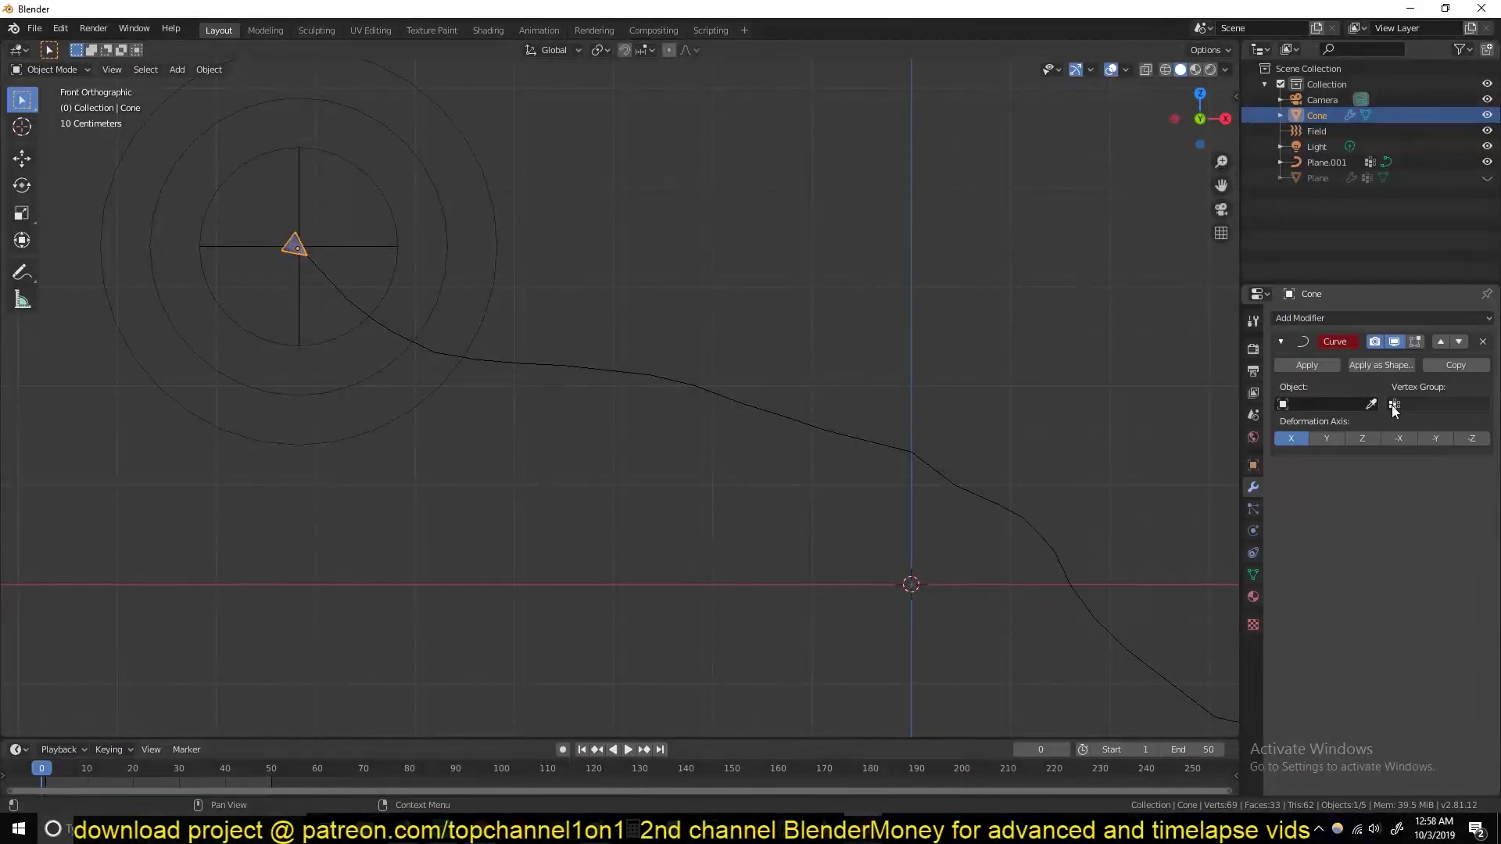
{"action": "left_click", "coordinate": [1371, 404]}
{"action": "left_click", "coordinate": [813, 430]}
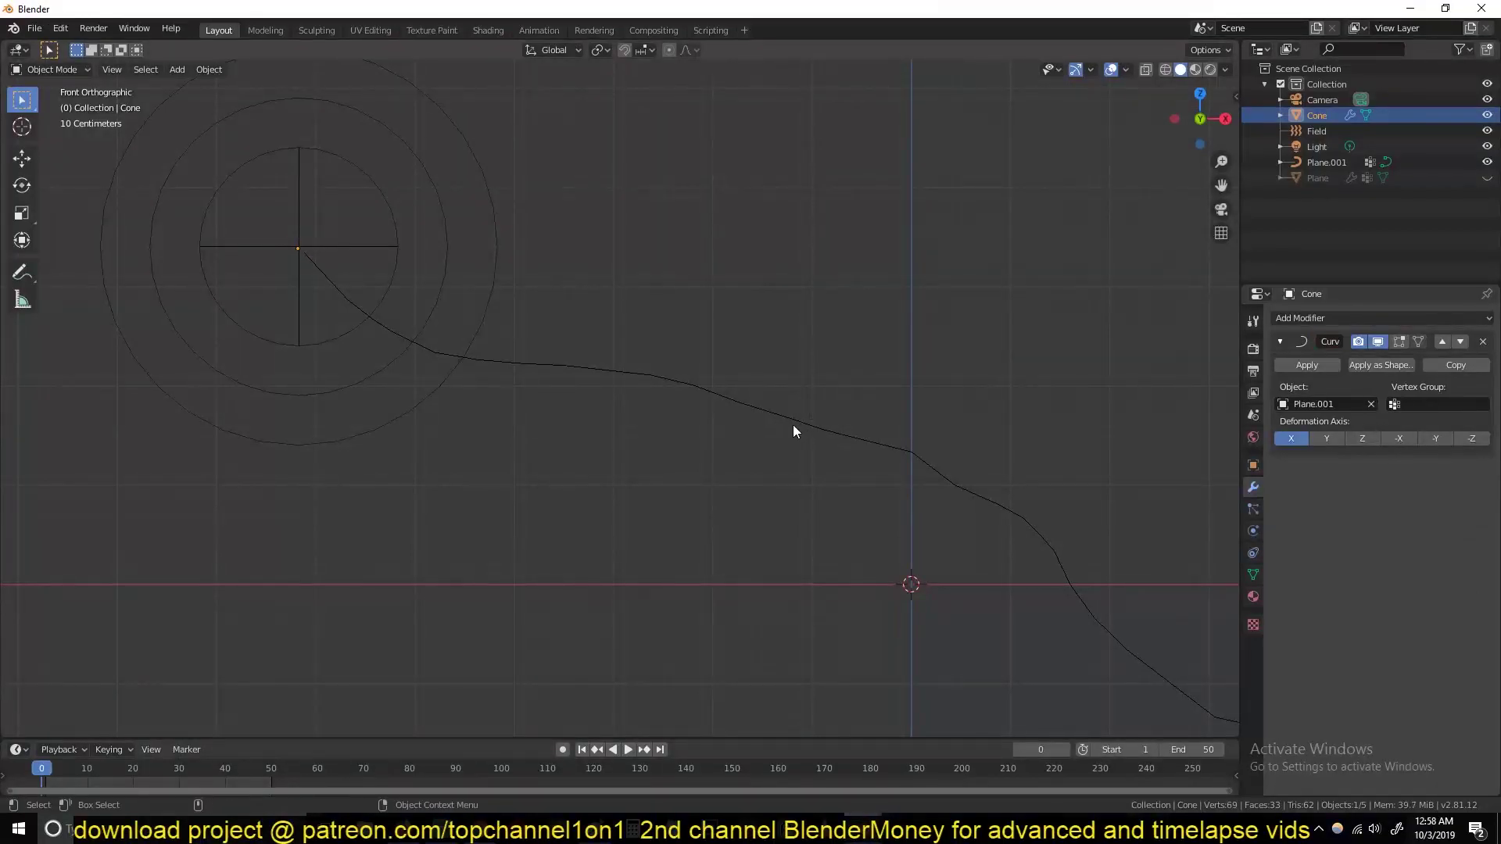
Snap the cone to the 3D cursor at the world origin so it sits at the start of the curve
{"action": "left_click", "coordinate": [714, 397]}
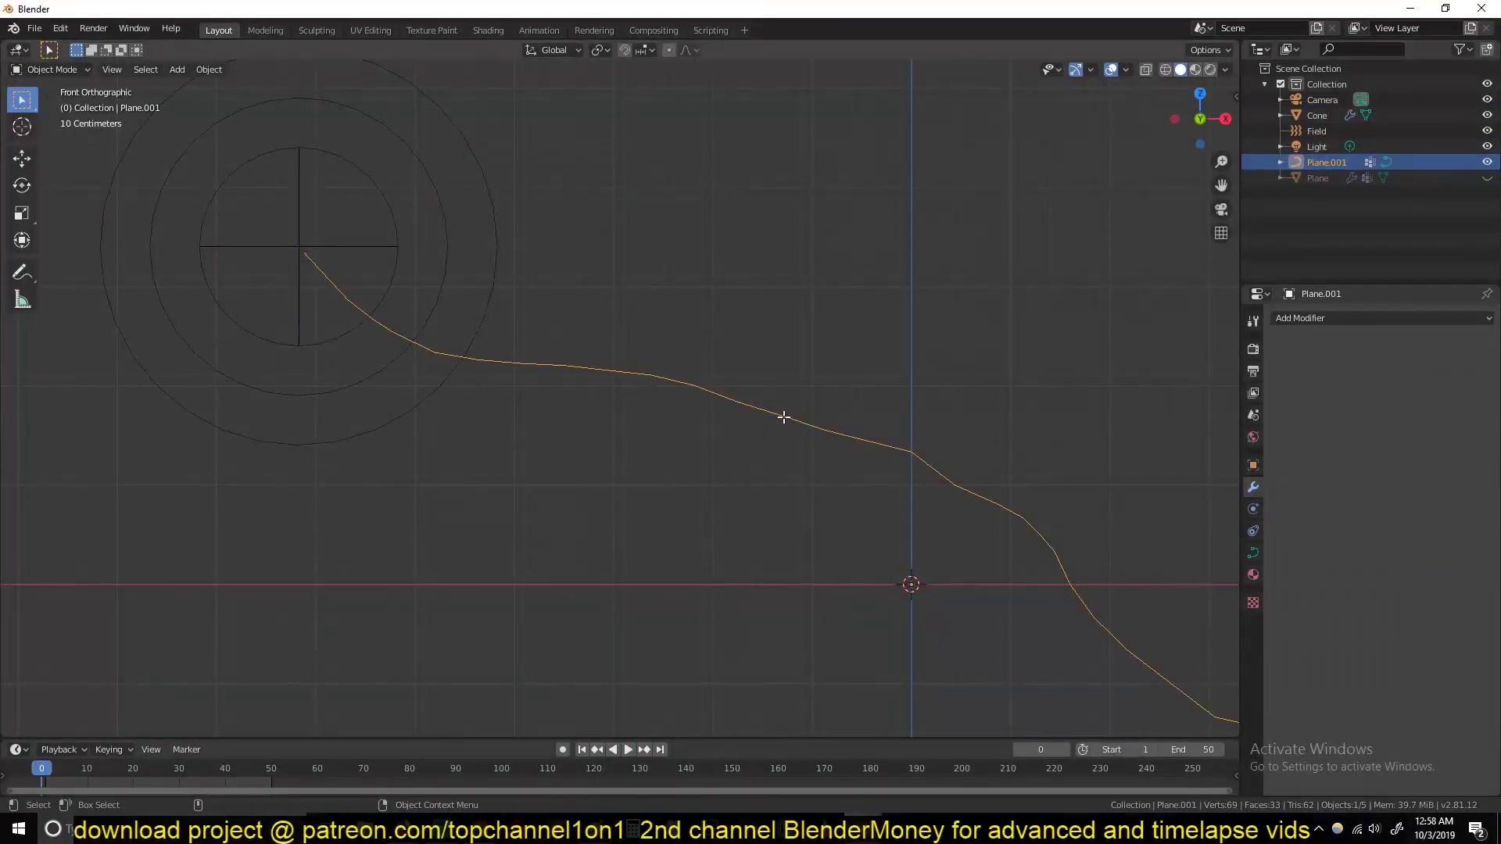
{"action": "scroll", "coordinate": [753, 429], "scroll_direction": "down", "scroll_amount": 3}
{"action": "middle_click_drag", "start_coordinate": [770, 395], "coordinate": [714, 399]}
{"action": "left_click", "coordinate": [478, 219]}
{"action": "key", "text": "KP_1"}
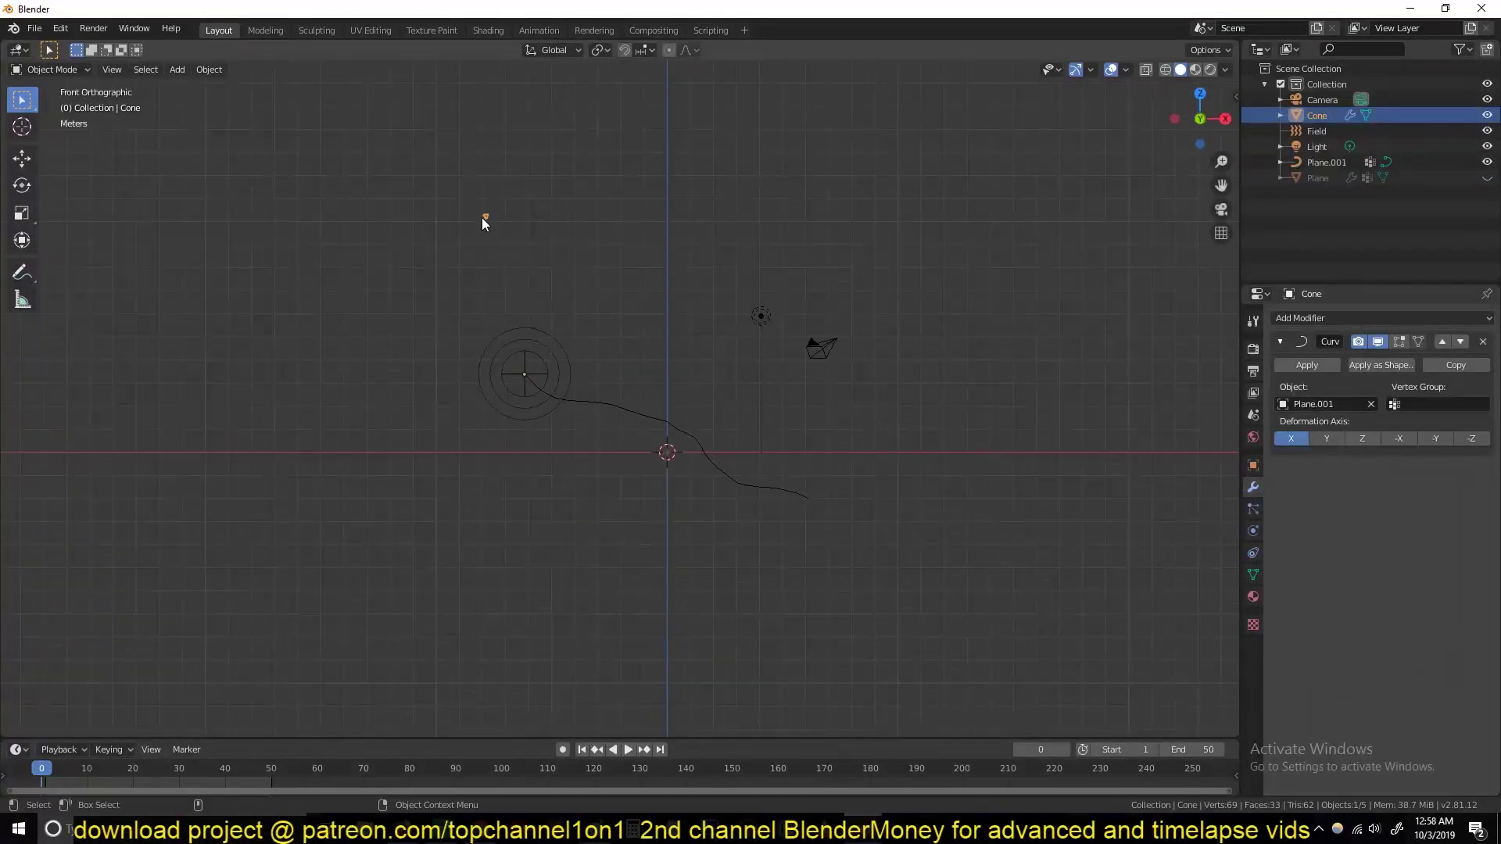
{"action": "scroll", "coordinate": [550, 236], "scroll_direction": "up", "scroll_amount": 5}
{"action": "scroll", "coordinate": [506, 193], "scroll_direction": "down", "scroll_amount": 2}
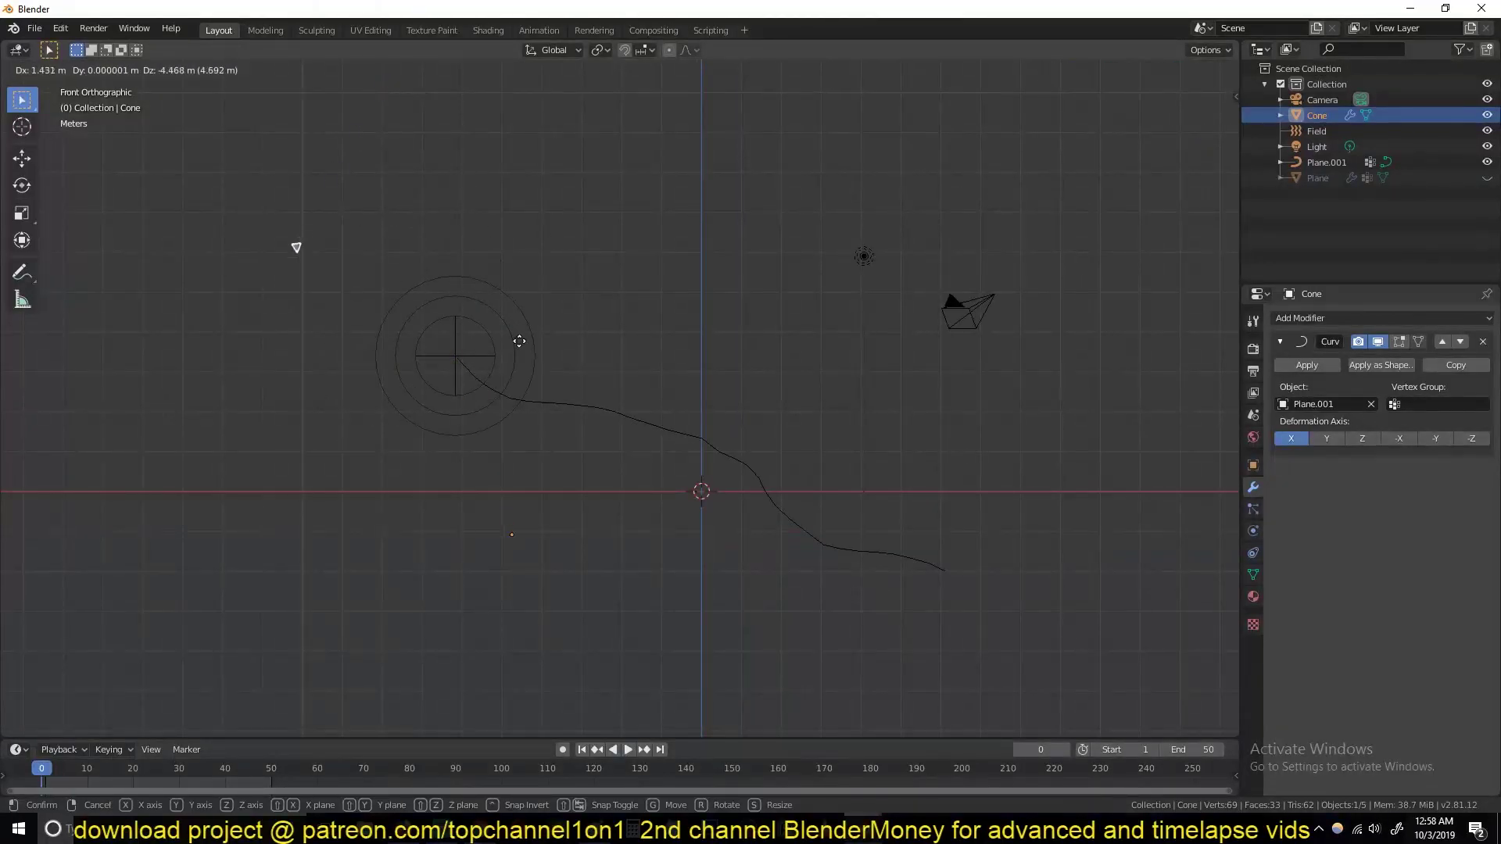
{"action": "left_click", "coordinate": [637, 418]}
{"action": "key", "text": "shift+s"}
{"action": "left_click", "coordinate": [664, 519]}
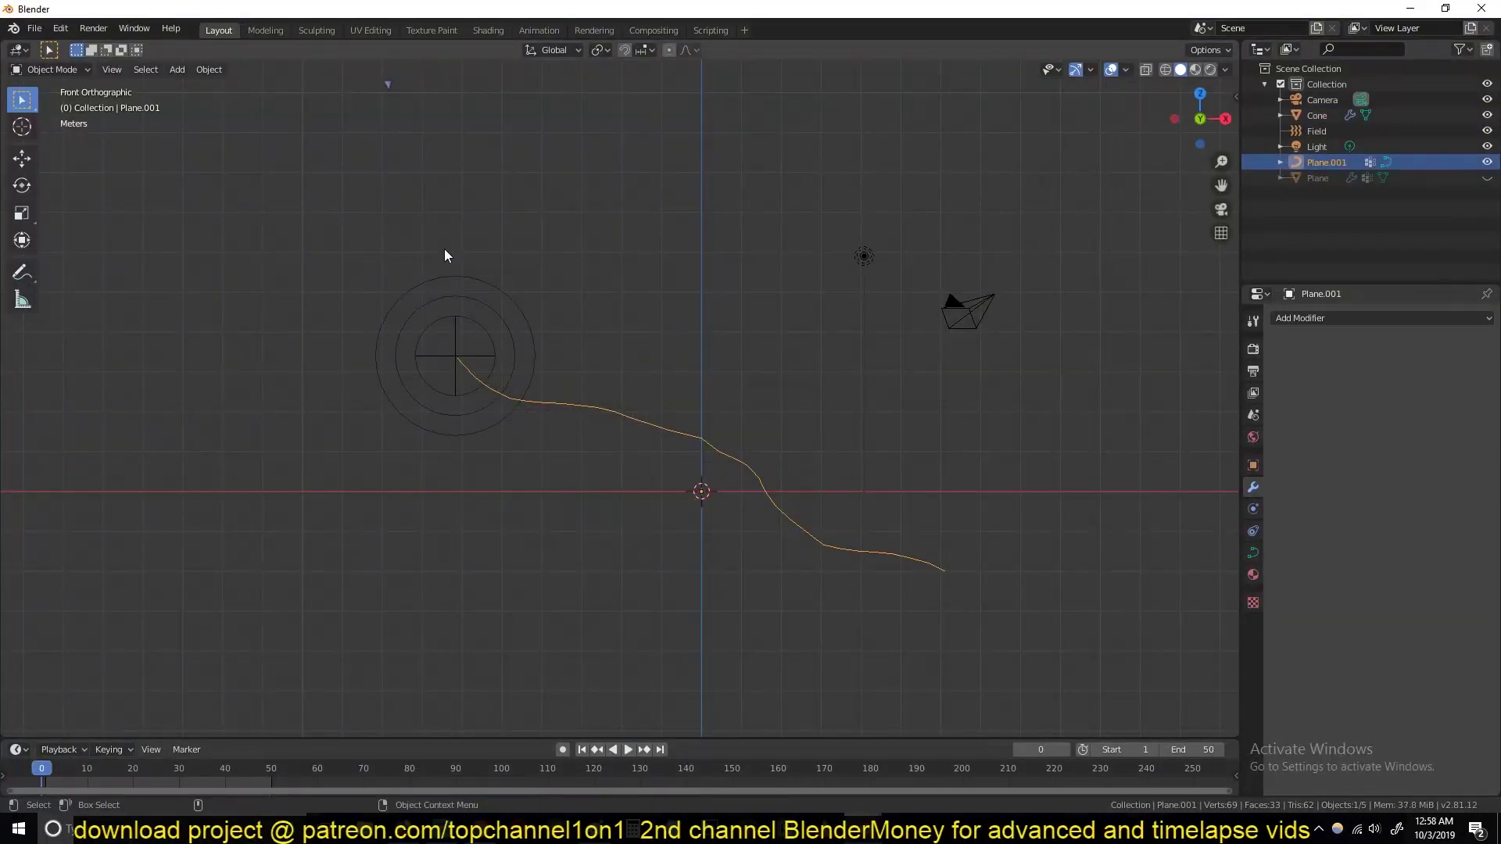
{"action": "key", "text": "ctrl+z"}
{"action": "key", "text": "shift+s"}
{"action": "left_click", "coordinate": [499, 119]}
{"action": "scroll", "coordinate": [538, 327], "scroll_direction": "up", "scroll_amount": 4}
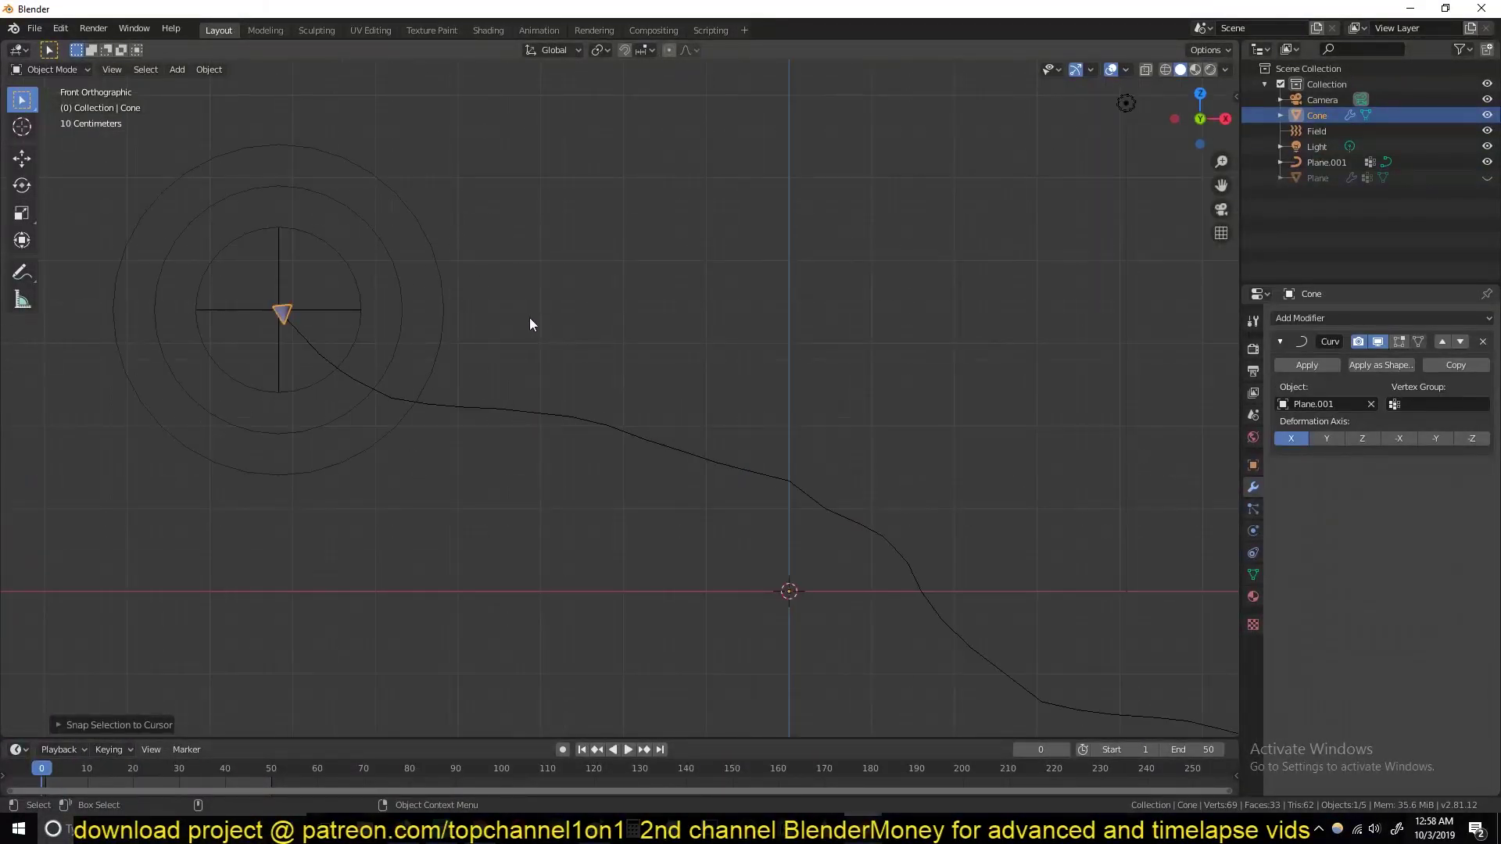
{"action": "scroll", "coordinate": [537, 330], "scroll_direction": "down", "scroll_amount": 1}
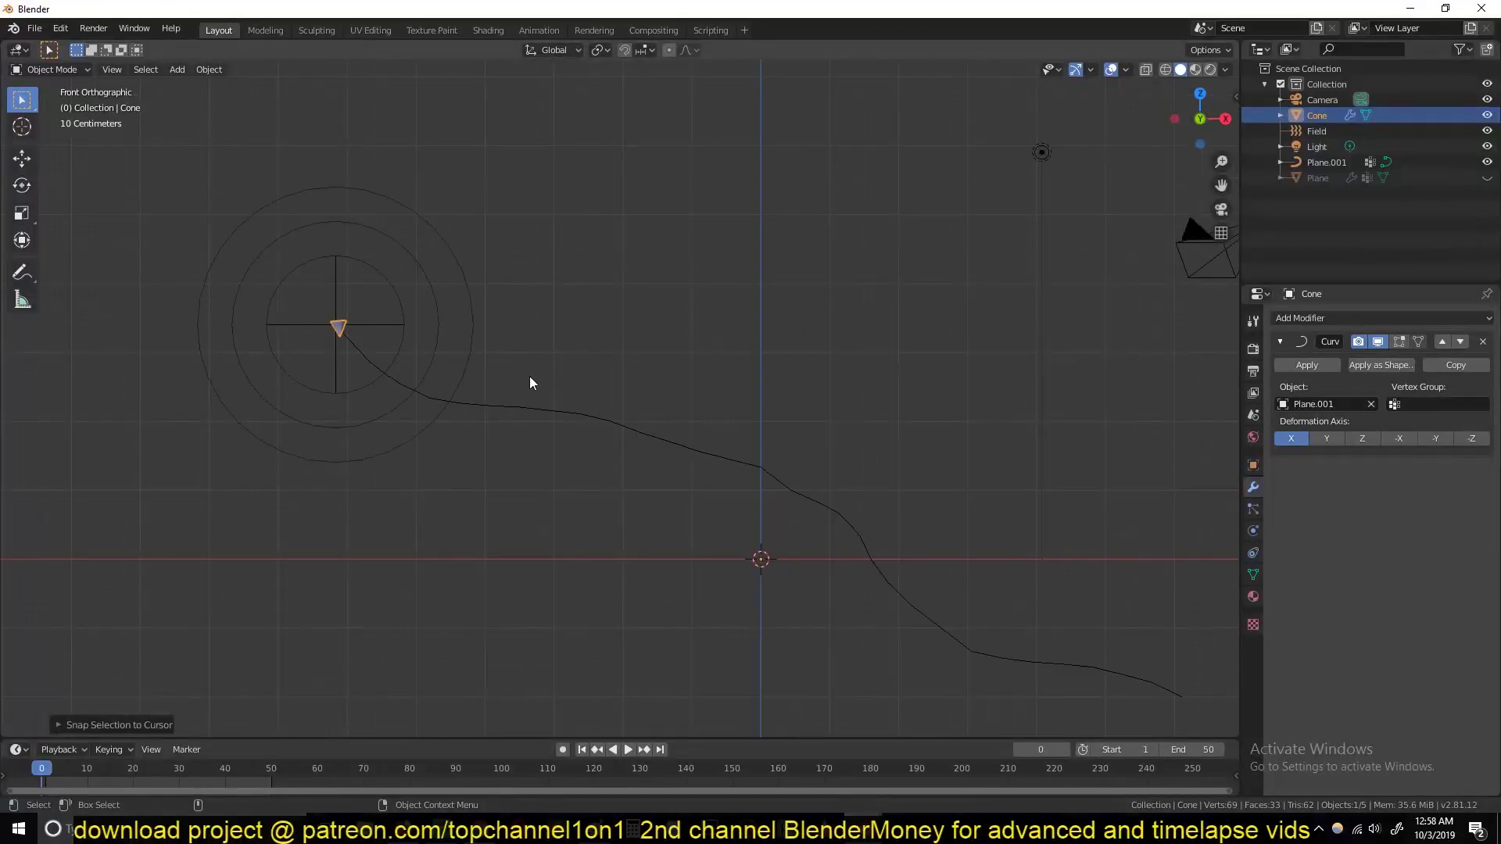
Try sliding the cone along the global X axis to test whether it follows the curve
{"action": "left_click", "coordinate": [341, 326]}
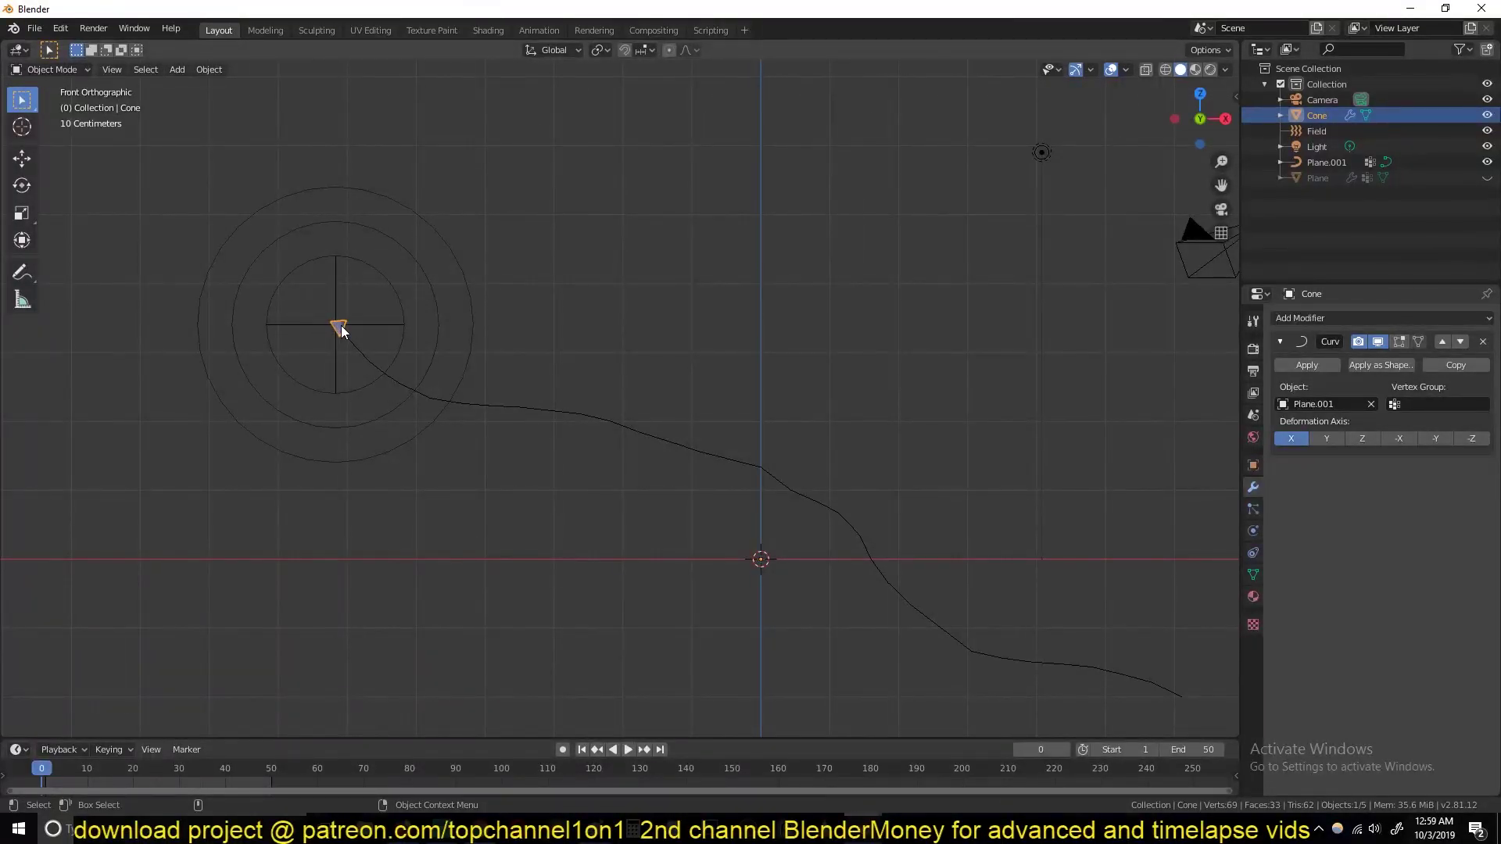
{"action": "left_click", "coordinate": [670, 444]}
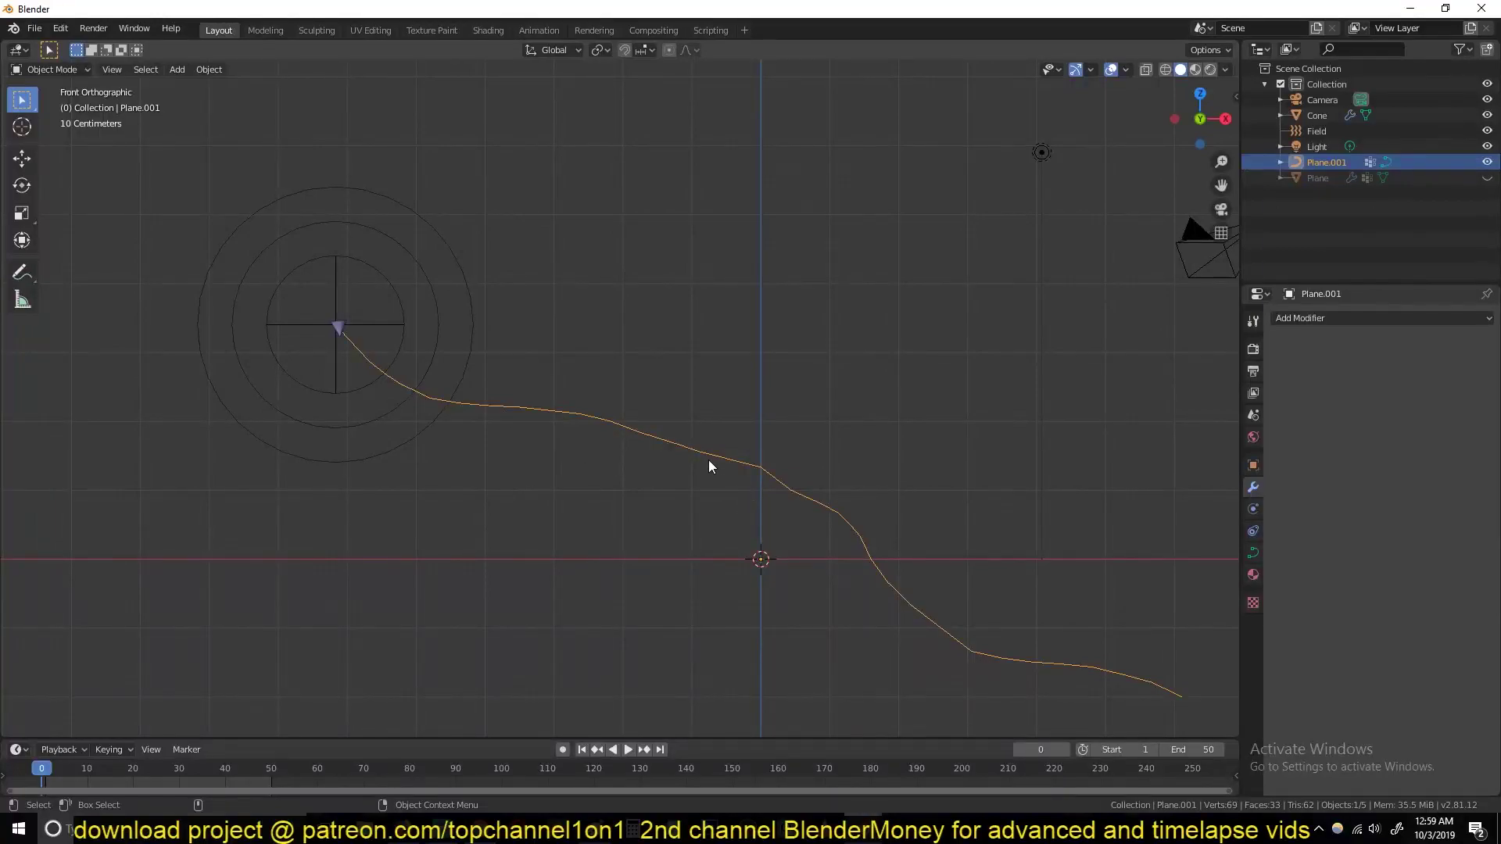
{"action": "left_click", "coordinate": [337, 332]}
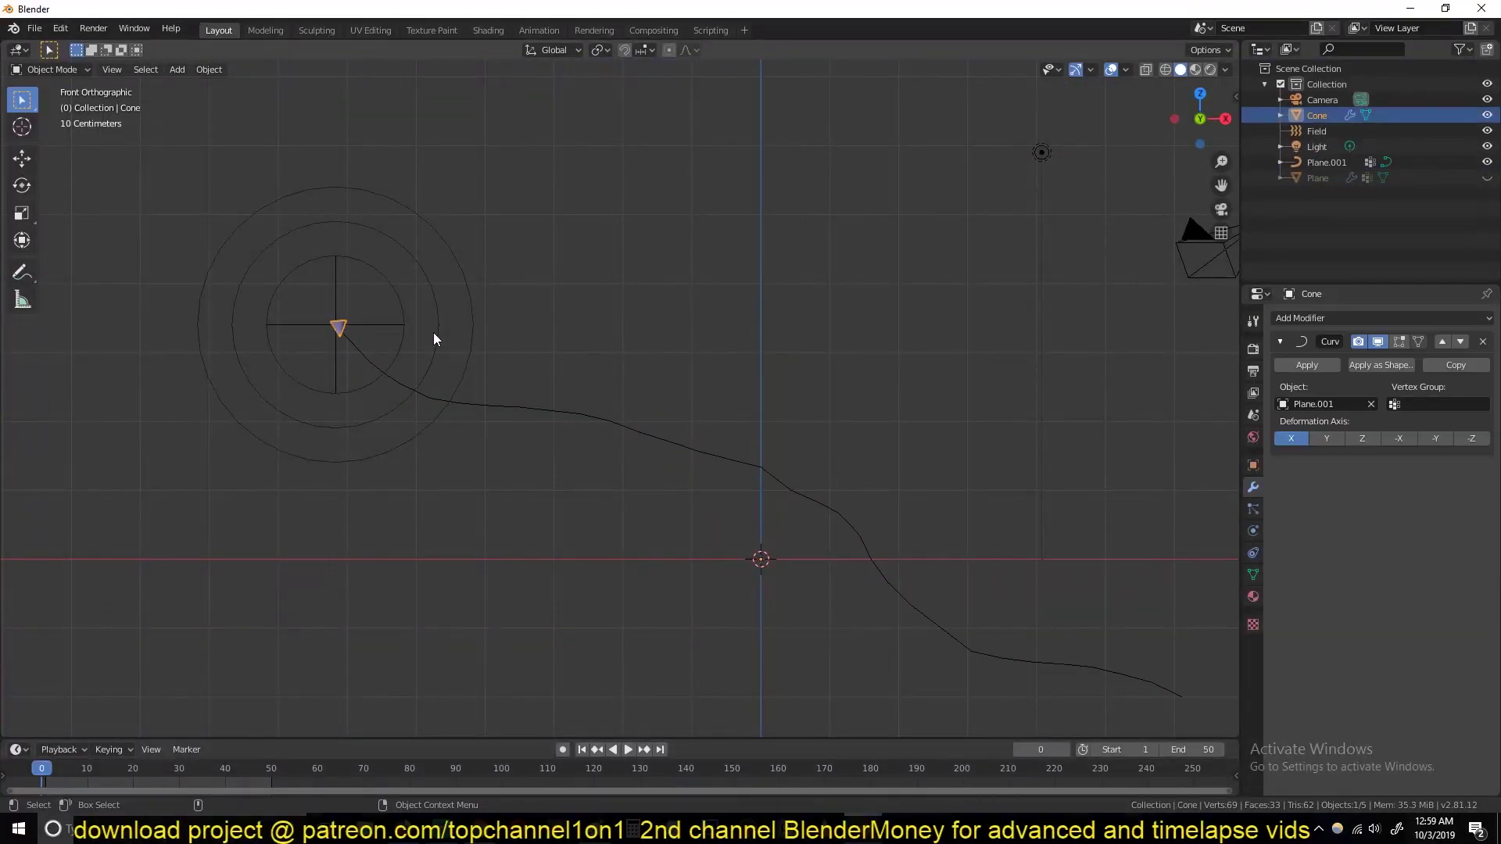
{"action": "middle_click_drag", "start_coordinate": [919, 519], "coordinate": [768, 438], "text": "shift"}
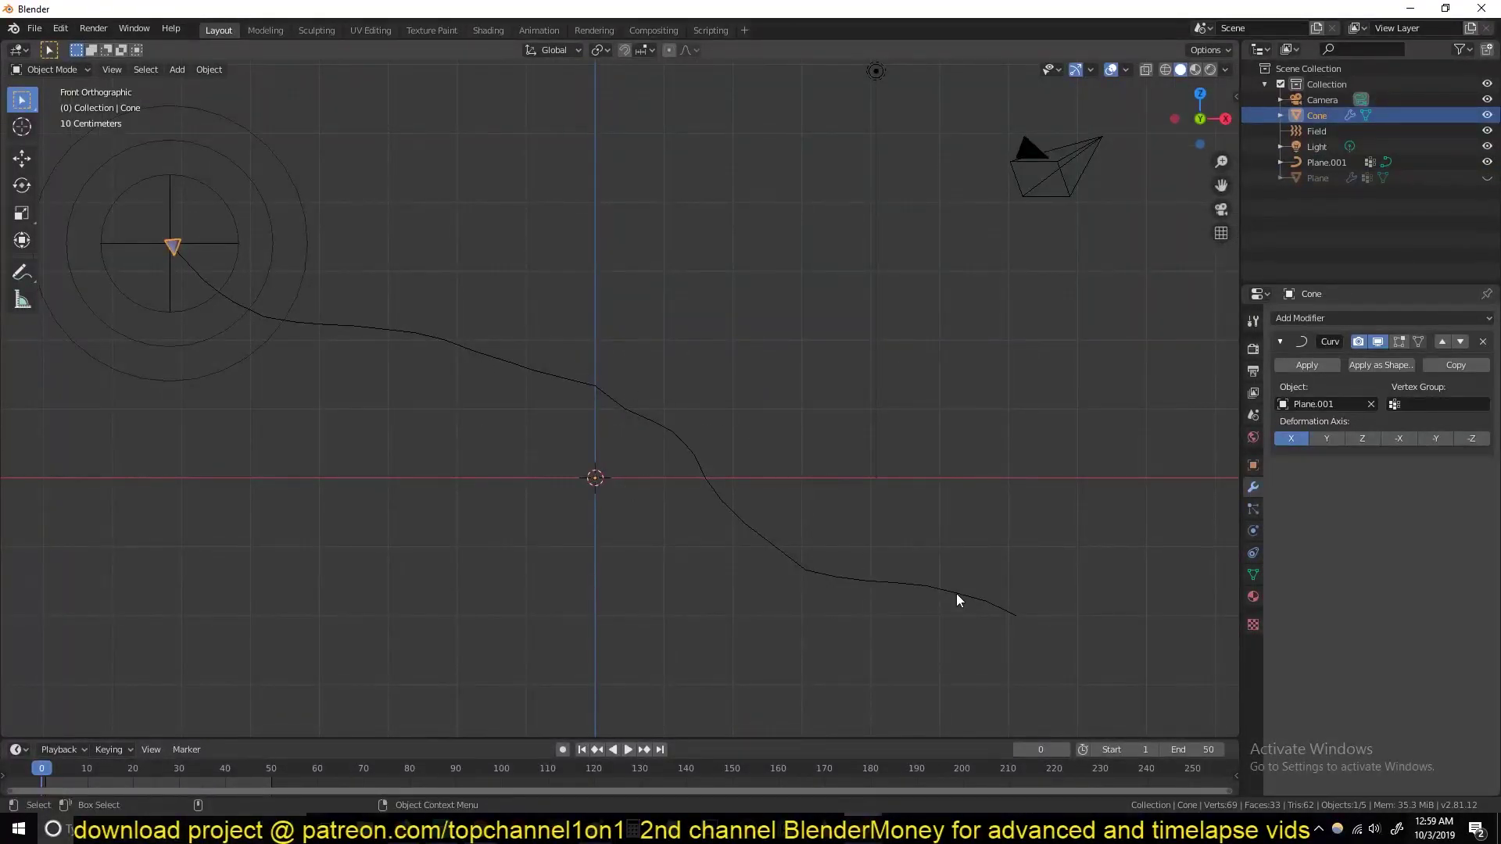
{"action": "key", "text": "g"}
{"action": "key", "text": "x"}
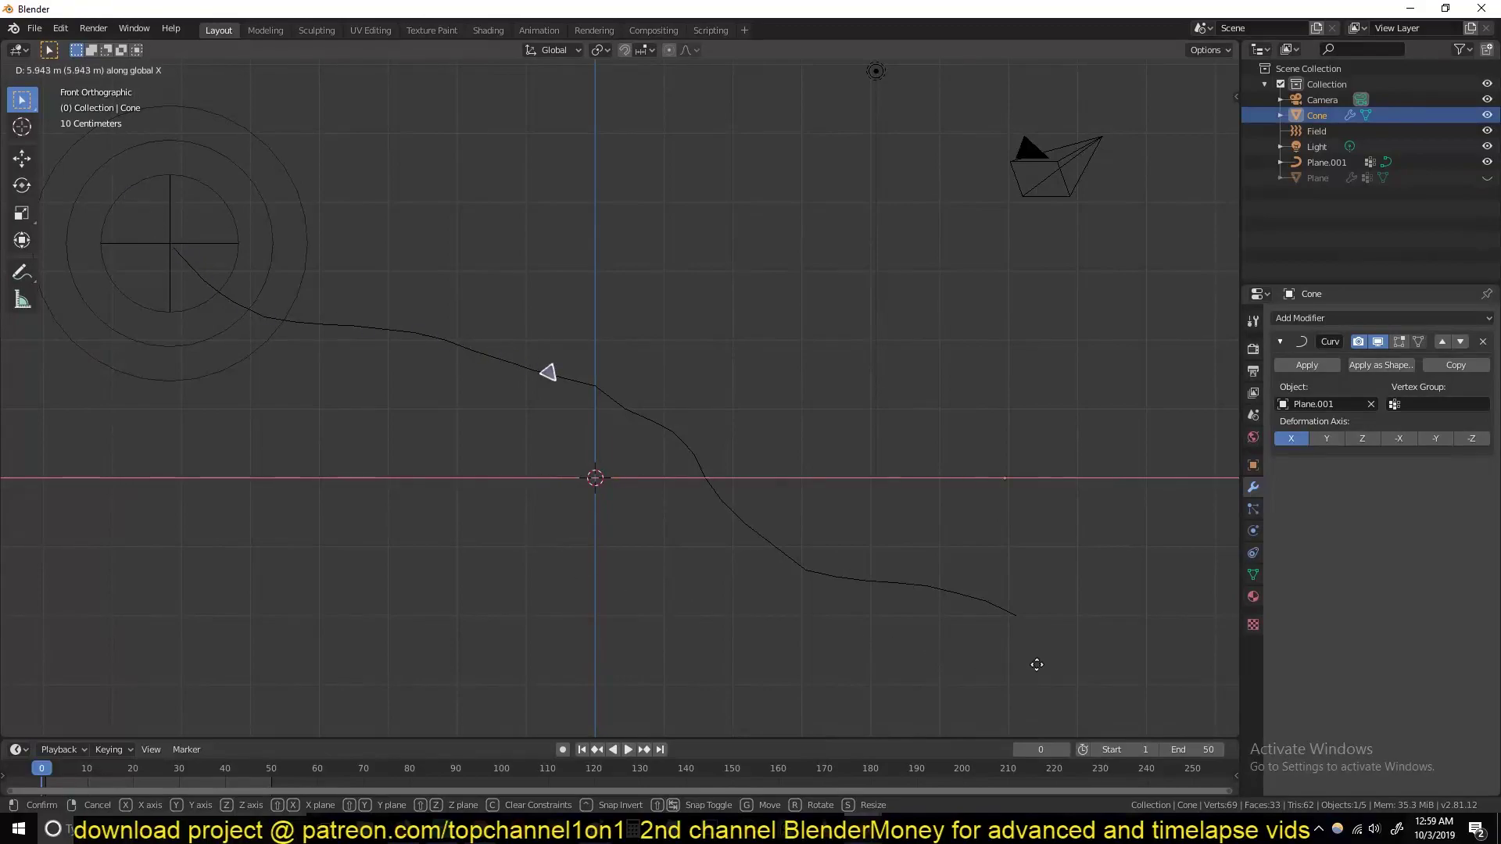
{"action": "key", "text": "Escape"}
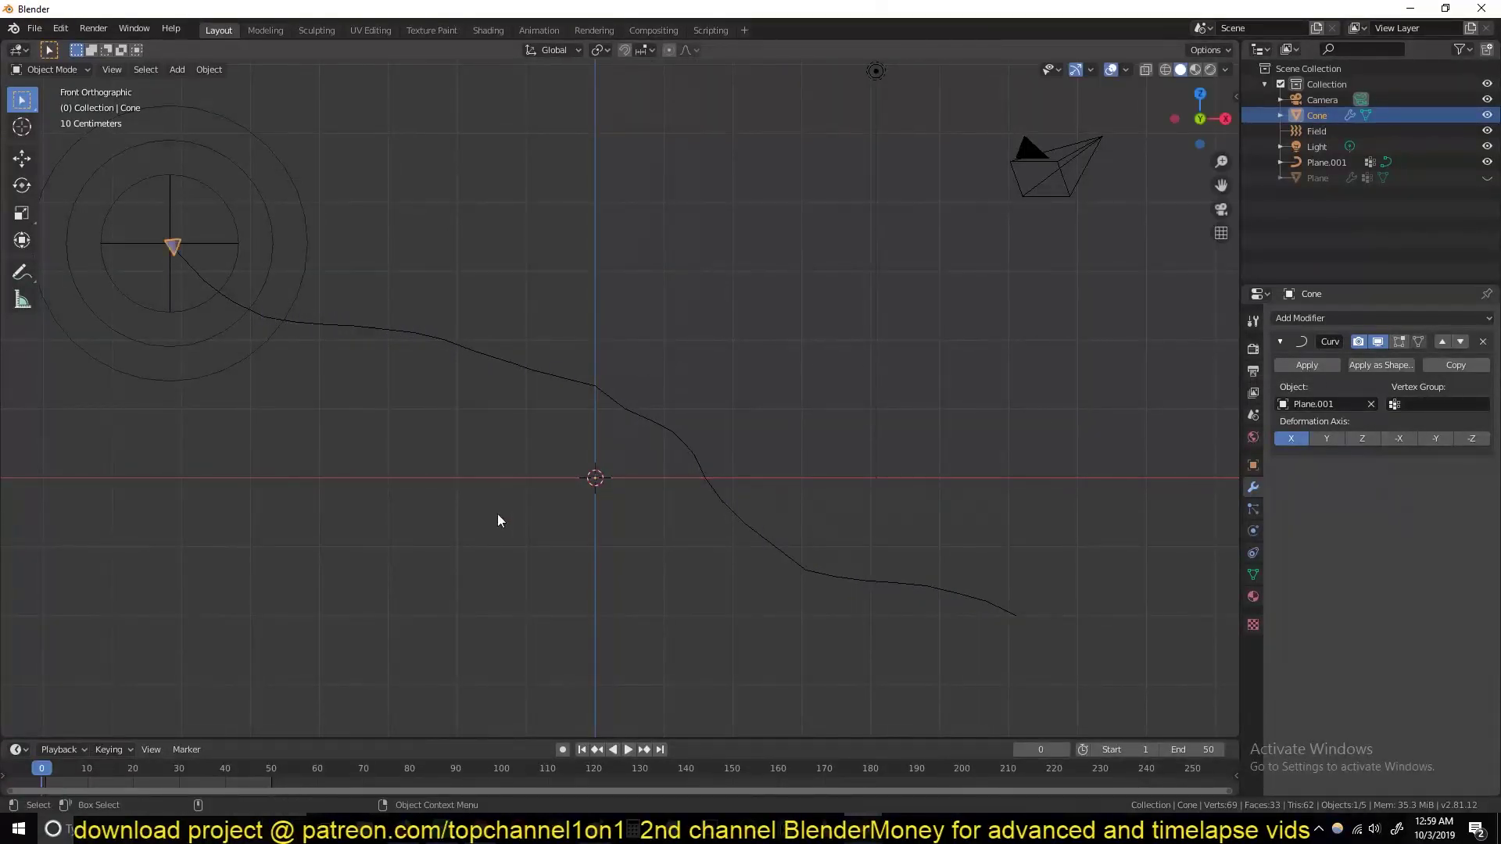
With auto keying on, keyframe the cone at the curve's start on frame 0 and moved along X to the curve's end on frame 49
{"action": "left_click", "coordinate": [563, 749]}
{"action": "key", "text": "g"}
{"action": "left_click", "coordinate": [317, 351]}
{"action": "left_click", "coordinate": [266, 785]}
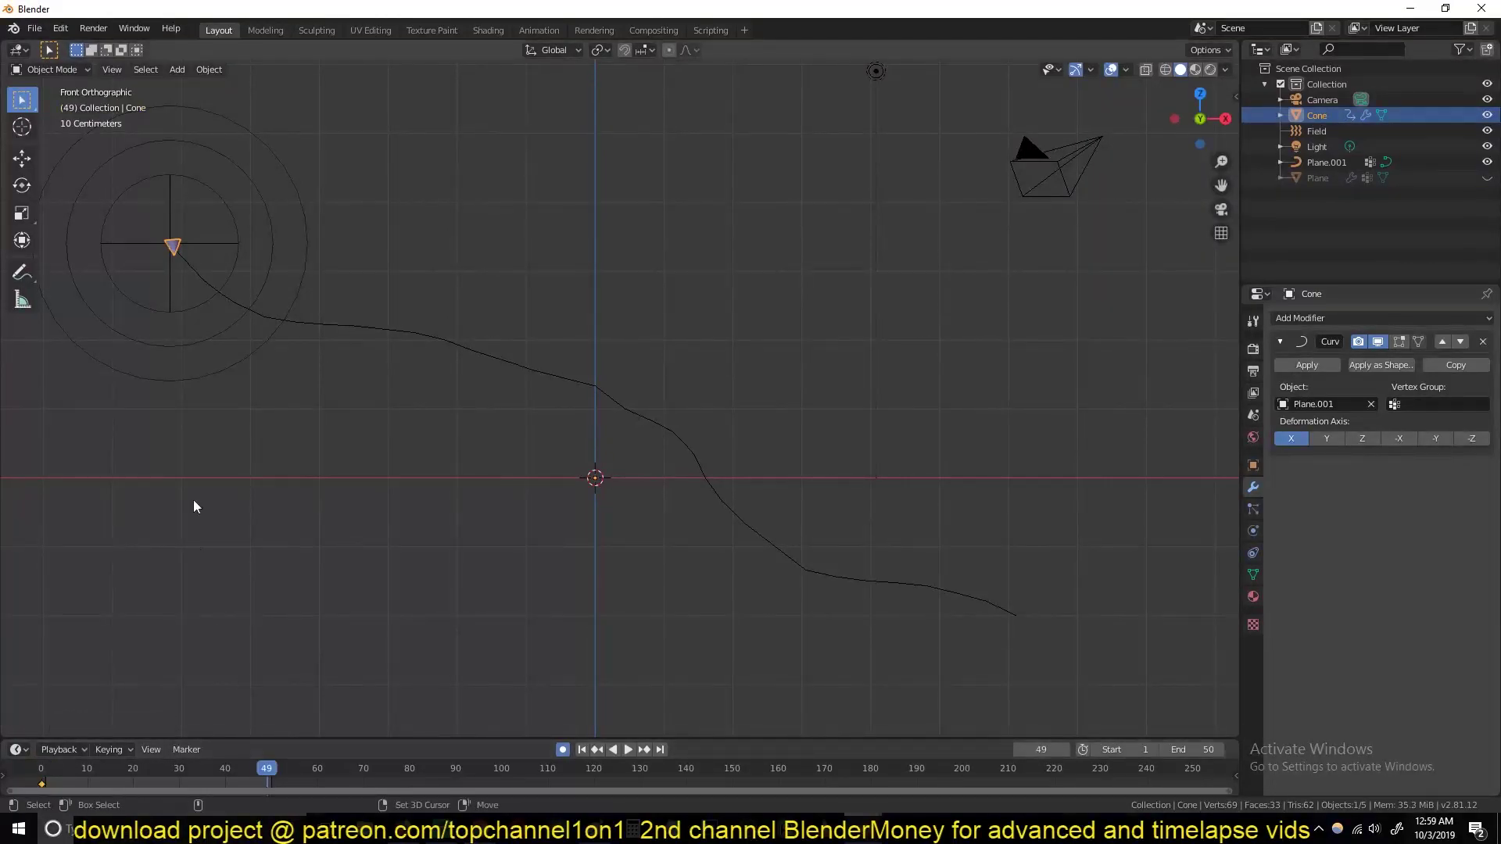
{"action": "key", "text": "g"}
{"action": "key", "text": "x"}
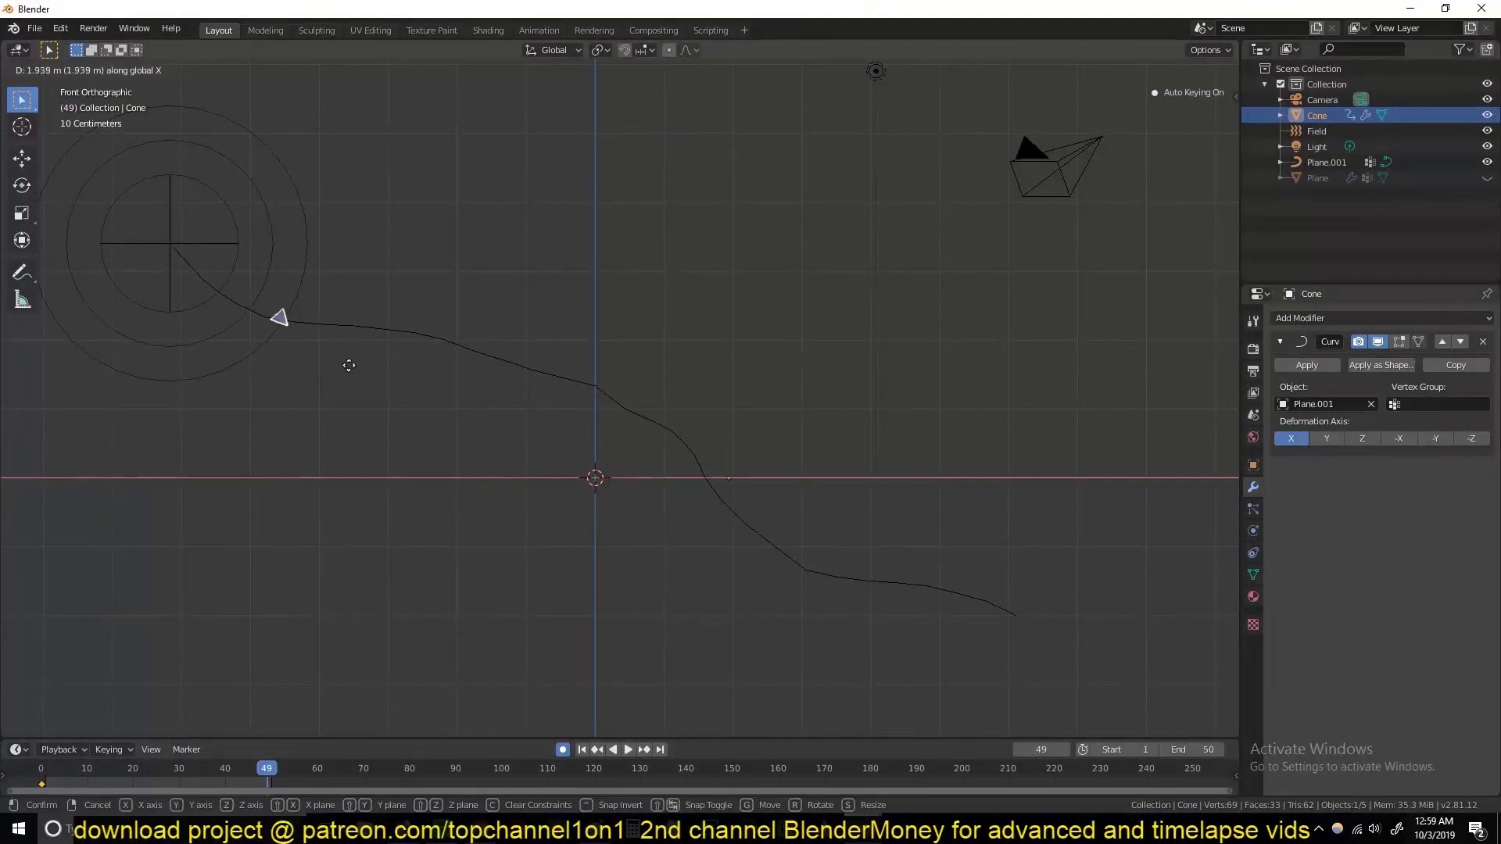
{"action": "left_click", "coordinate": [1125, 466]}
Play the animation and check from an angled view how the cone travels along the curve
{"action": "key", "text": "space"}
{"action": "middle_click_drag", "start_coordinate": [914, 374], "coordinate": [726, 424]}
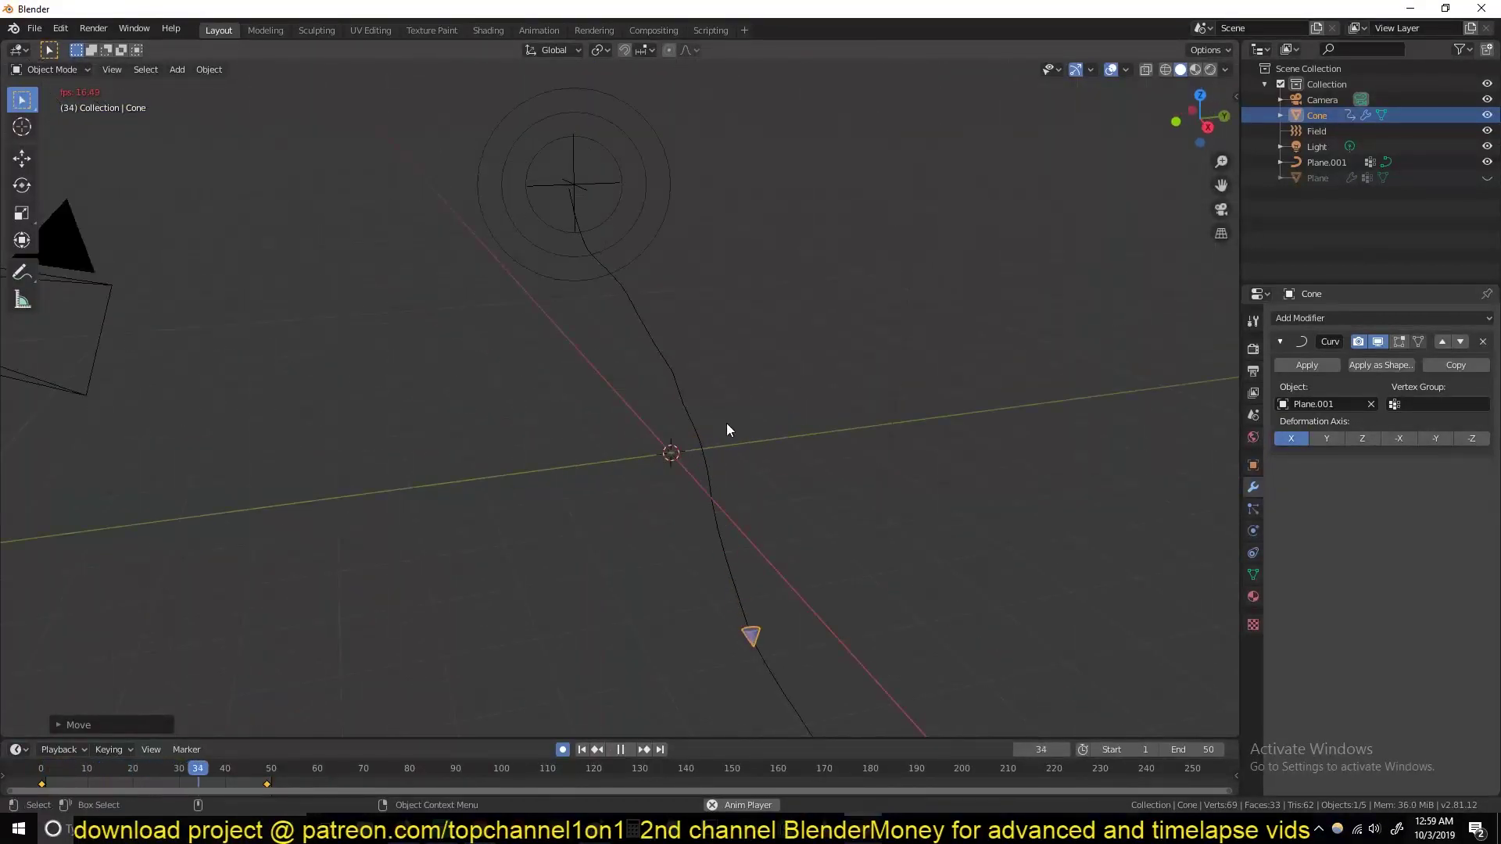
{"action": "scroll", "coordinate": [716, 420], "scroll_direction": "down", "scroll_amount": 3}
{"action": "scroll", "coordinate": [718, 427], "scroll_direction": "down", "scroll_amount": 1}
{"action": "key", "text": "Escape"}
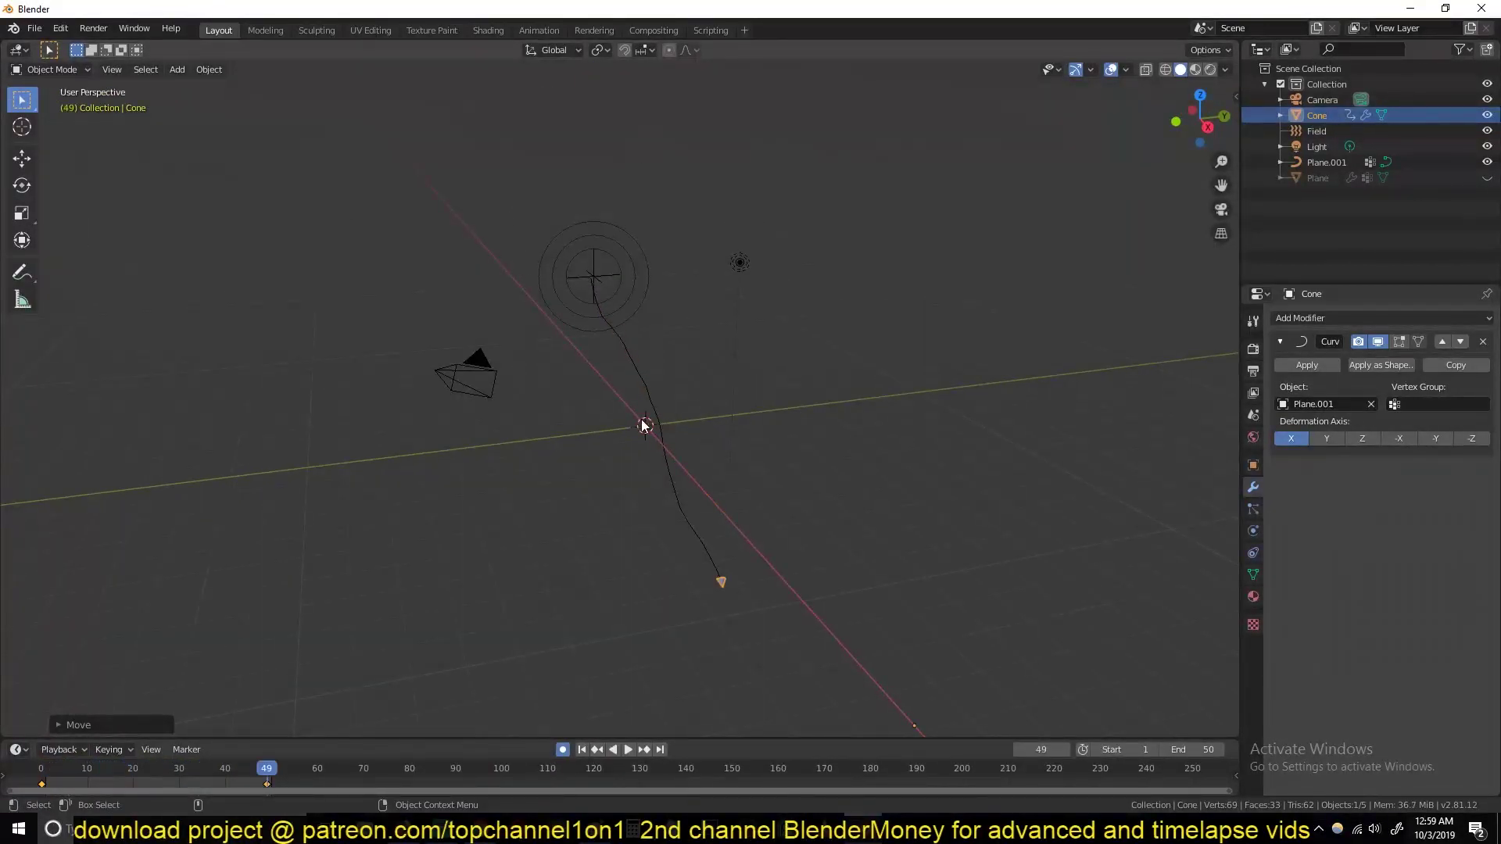
On frame 1, parent the force field to the cone using Object (Keep Transform)
{"action": "key", "text": "shift+Left"}
{"action": "key", "text": "KP_1"}
{"action": "scroll", "coordinate": [432, 278], "scroll_direction": "up", "scroll_amount": 5}
{"action": "middle_click_drag", "start_coordinate": [434, 284], "coordinate": [597, 397], "text": "shift"}
{"action": "middle_click_drag", "start_coordinate": [417, 339], "coordinate": [741, 302]}
{"action": "left_click", "coordinate": [681, 319]}
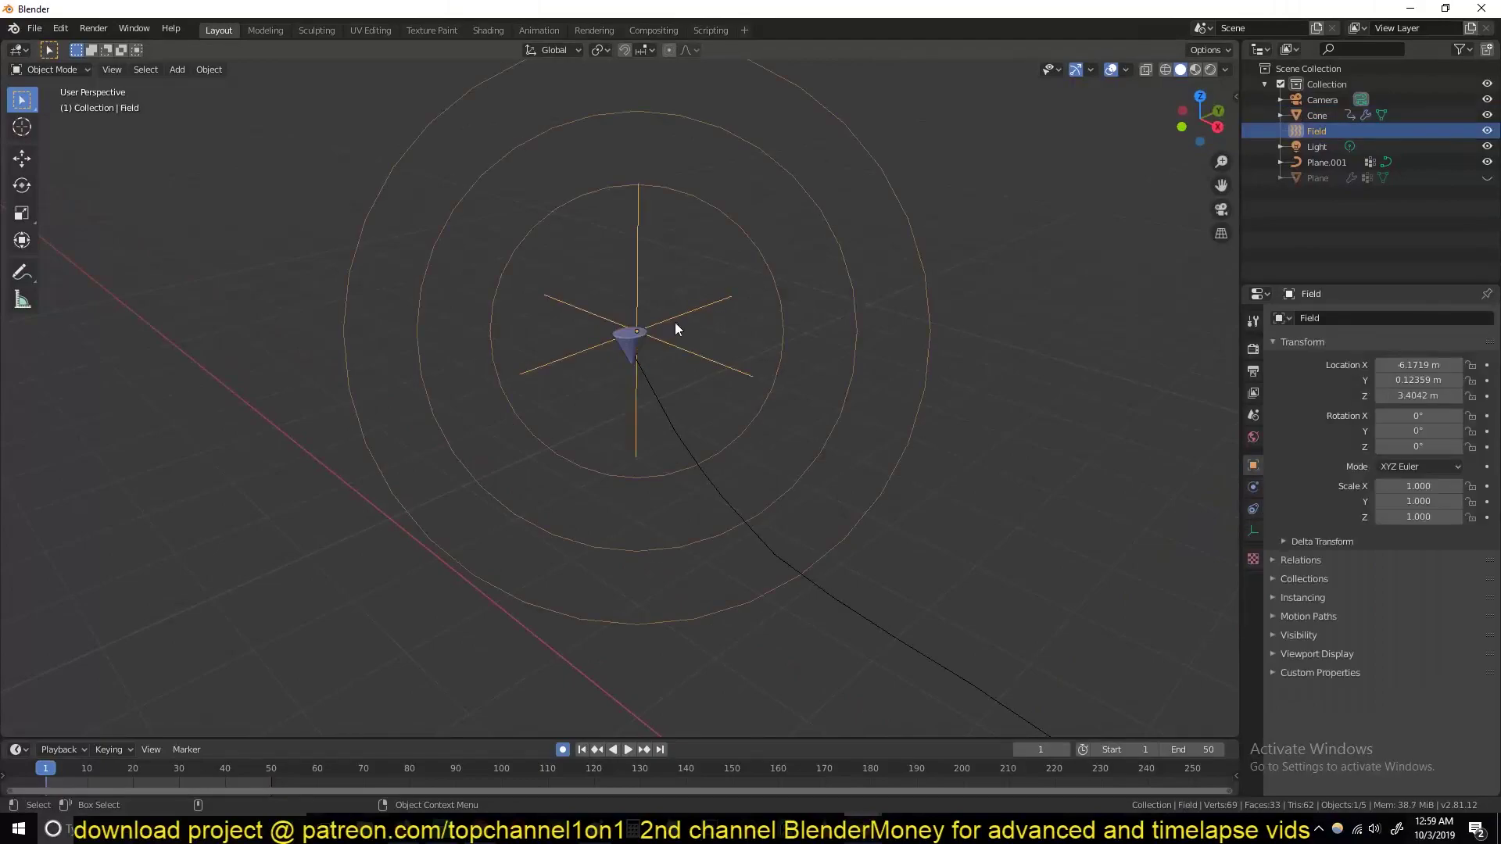
{"action": "left_click", "coordinate": [624, 353], "text": "shift"}
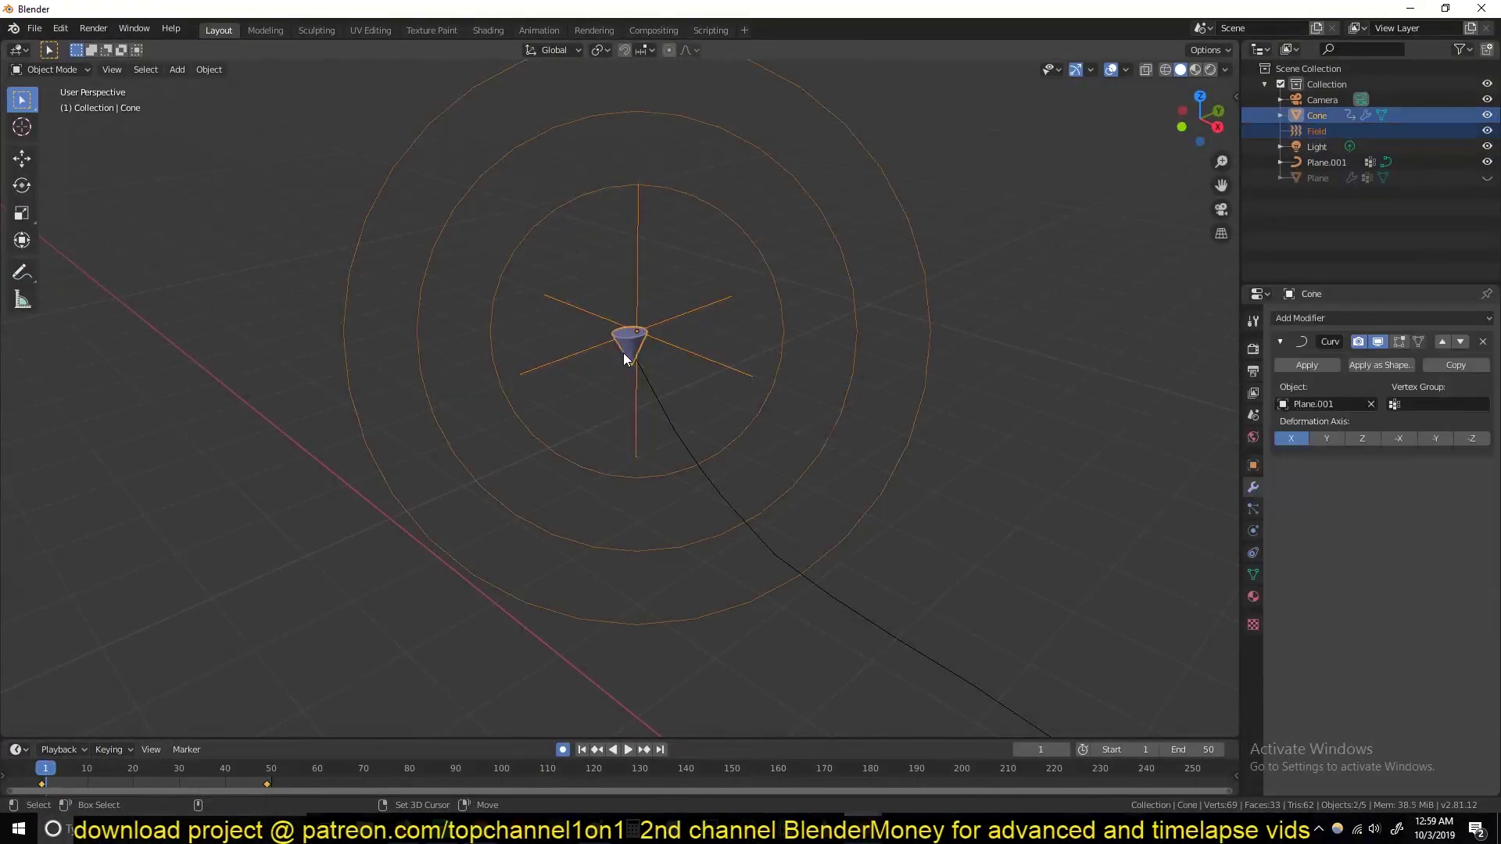
{"action": "key", "text": "ctrl+p"}
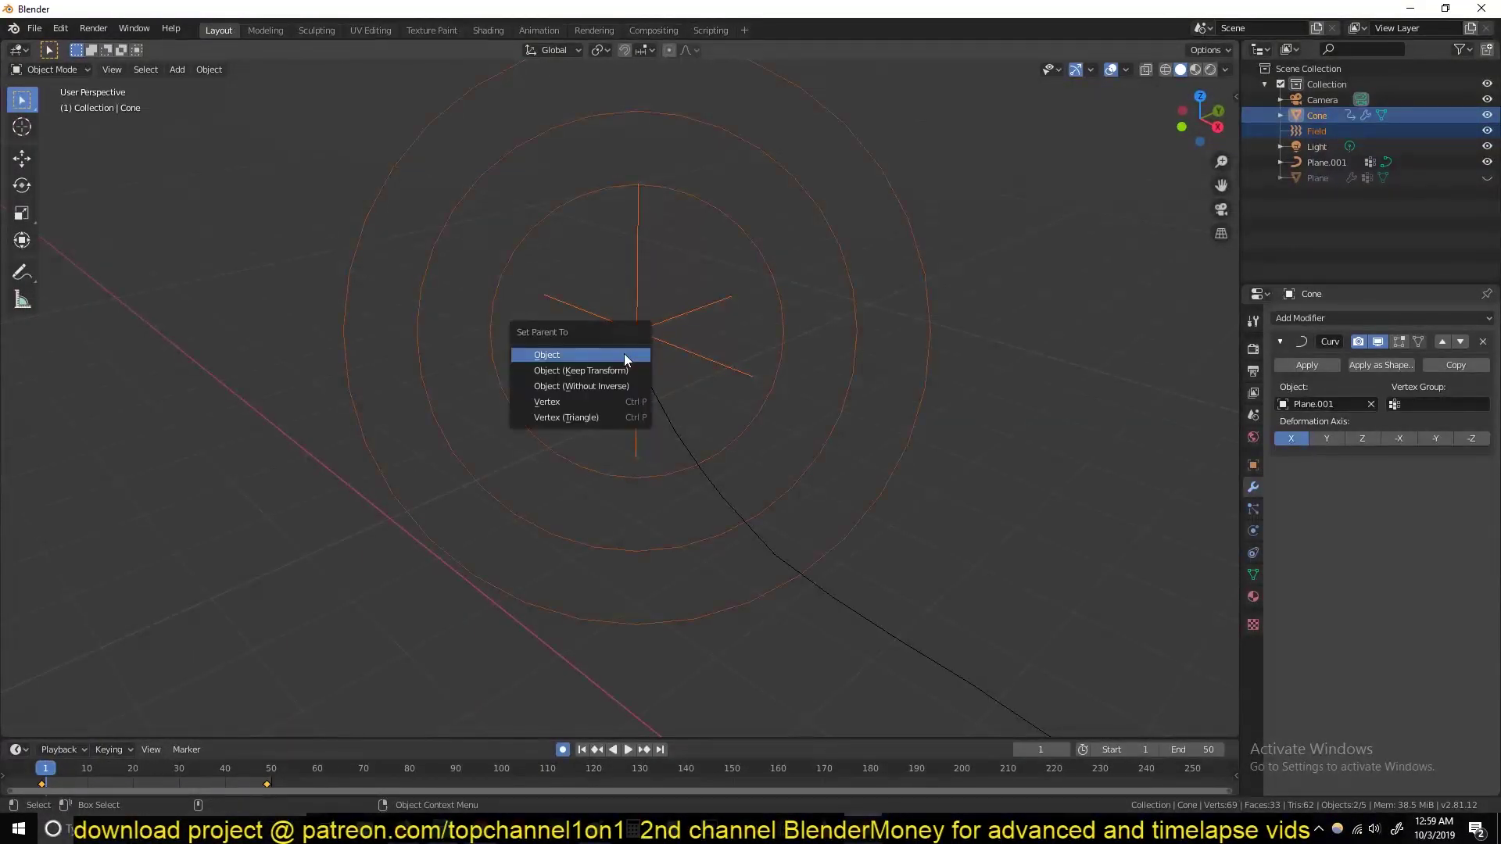
{"action": "left_click", "coordinate": [624, 369]}
Play the animation and check whether the parented force field stays with the cone
{"action": "scroll", "coordinate": [579, 362], "scroll_direction": "down", "scroll_amount": 4}
{"action": "left_click", "coordinate": [567, 359]}
{"action": "middle_click_drag", "start_coordinate": [568, 358], "coordinate": [625, 372]}
{"action": "key", "text": "space"}
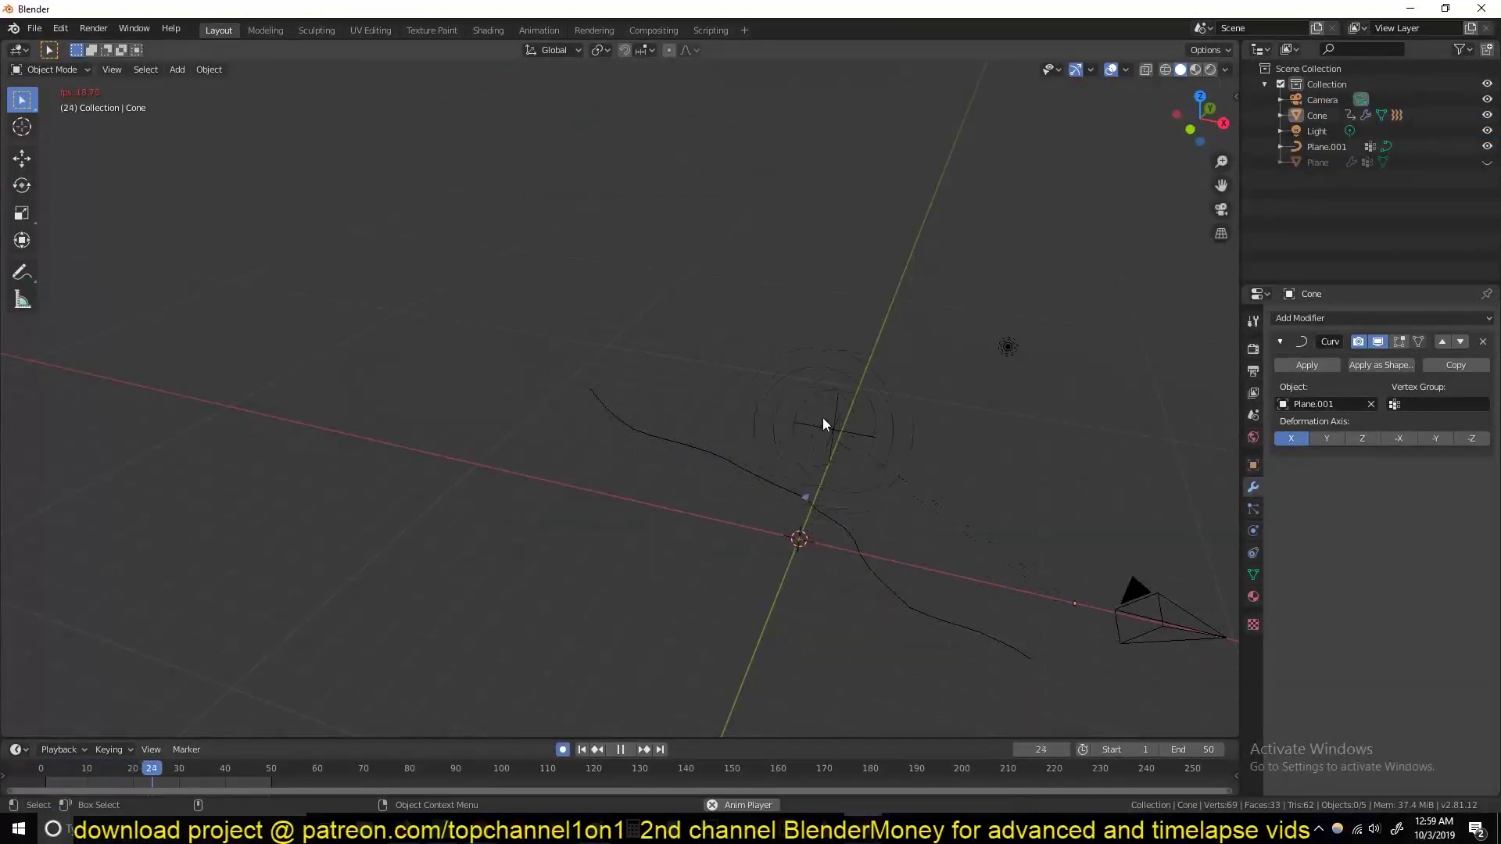
{"action": "key", "text": "space"}
{"action": "left_click", "coordinate": [1045, 467]}
{"action": "middle_click_drag", "start_coordinate": [983, 466], "coordinate": [573, 377]}
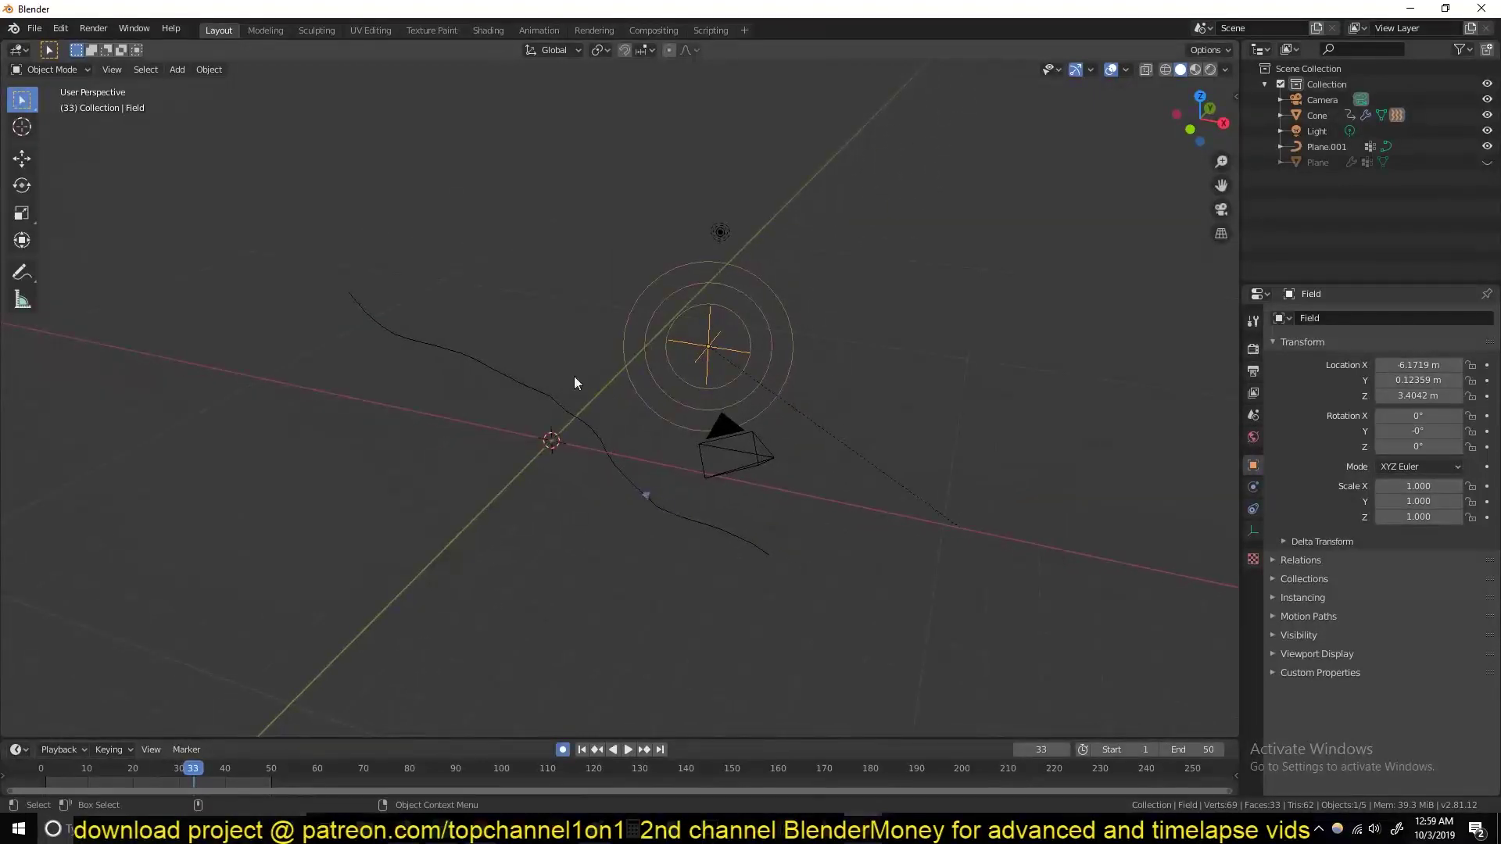
{"action": "left_click", "coordinate": [646, 498]}
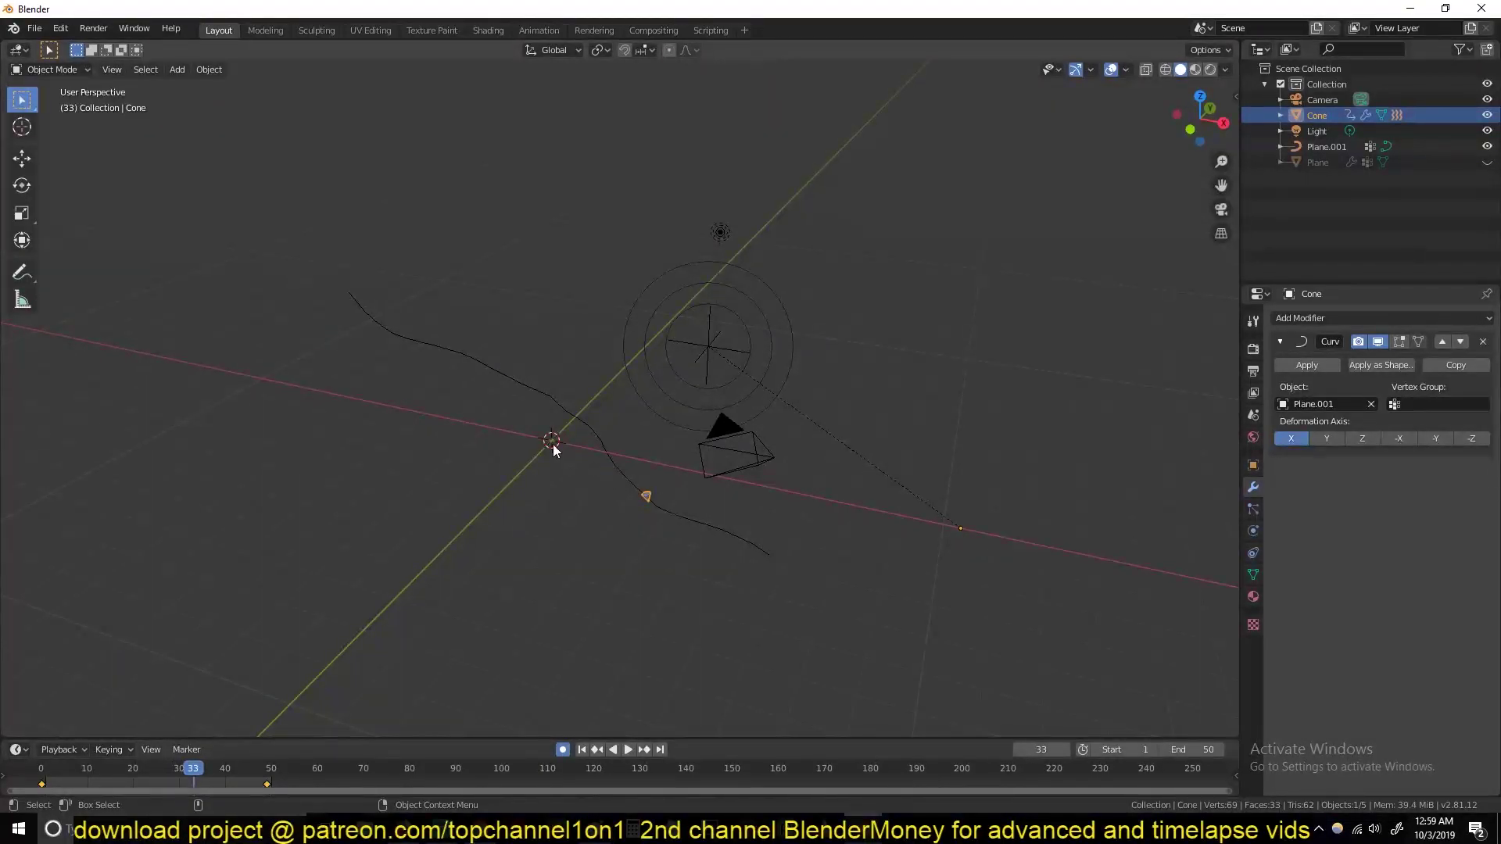
Replay the animation from the start to compare the force field's path with the cone's path along the curve
{"action": "left_click", "coordinate": [35, 773]}
{"action": "key", "text": "space"}
{"action": "key", "text": "space"}
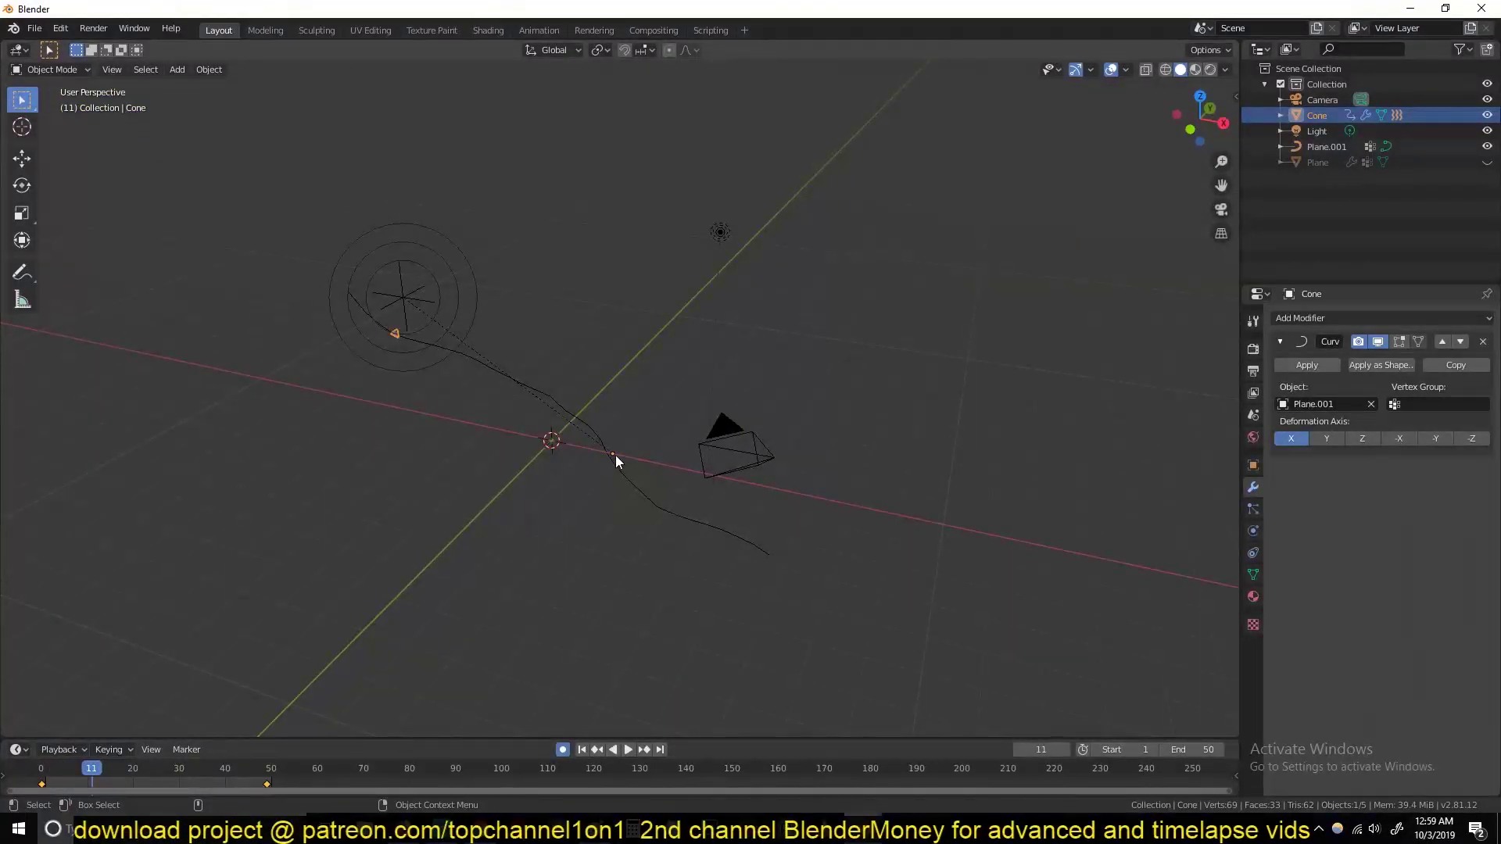
{"action": "left_click", "coordinate": [46, 774]}
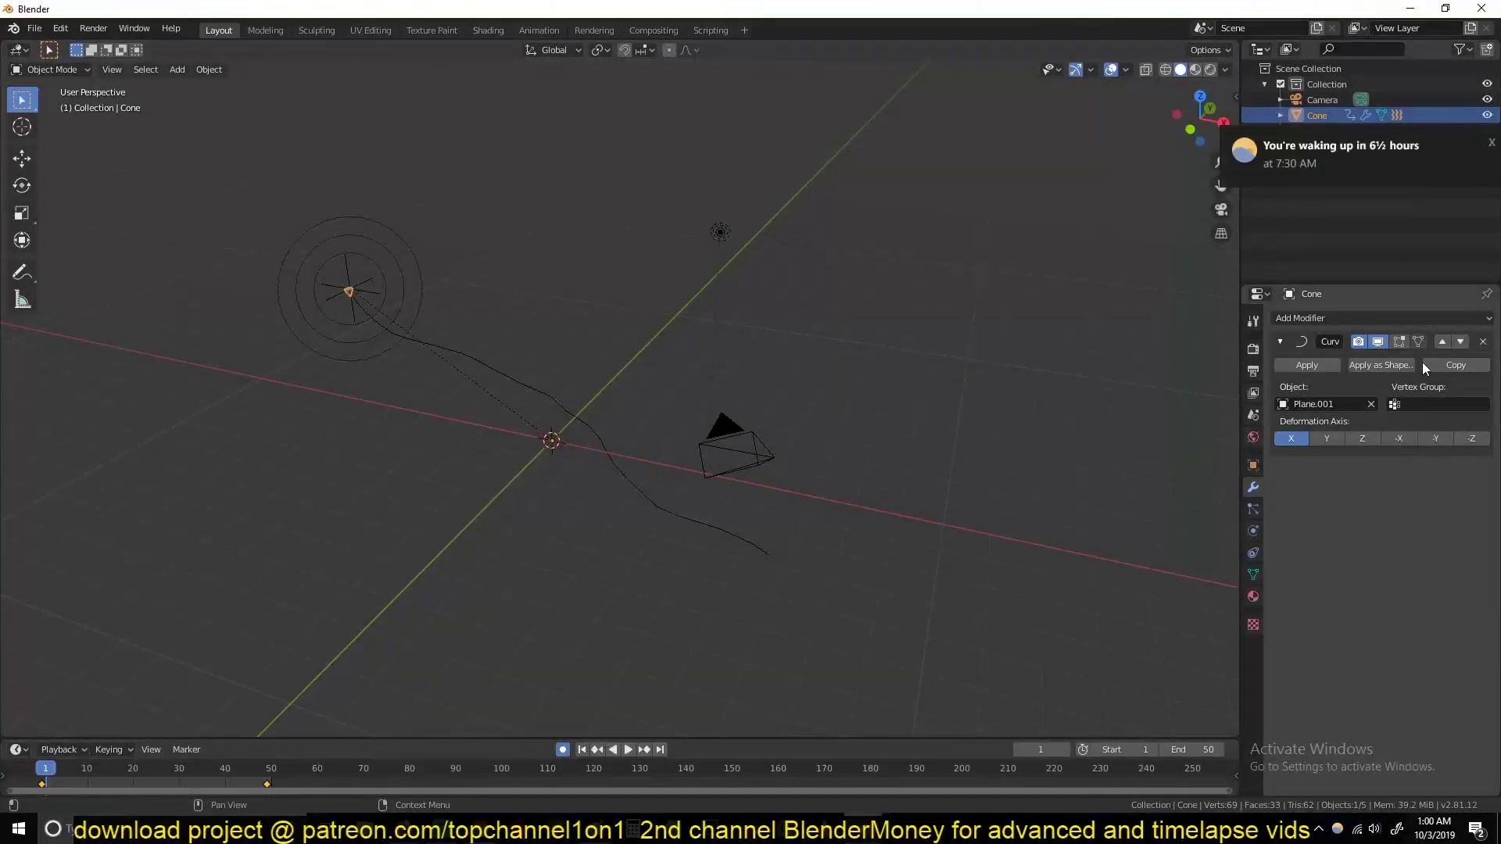
{"action": "key", "text": "space"}
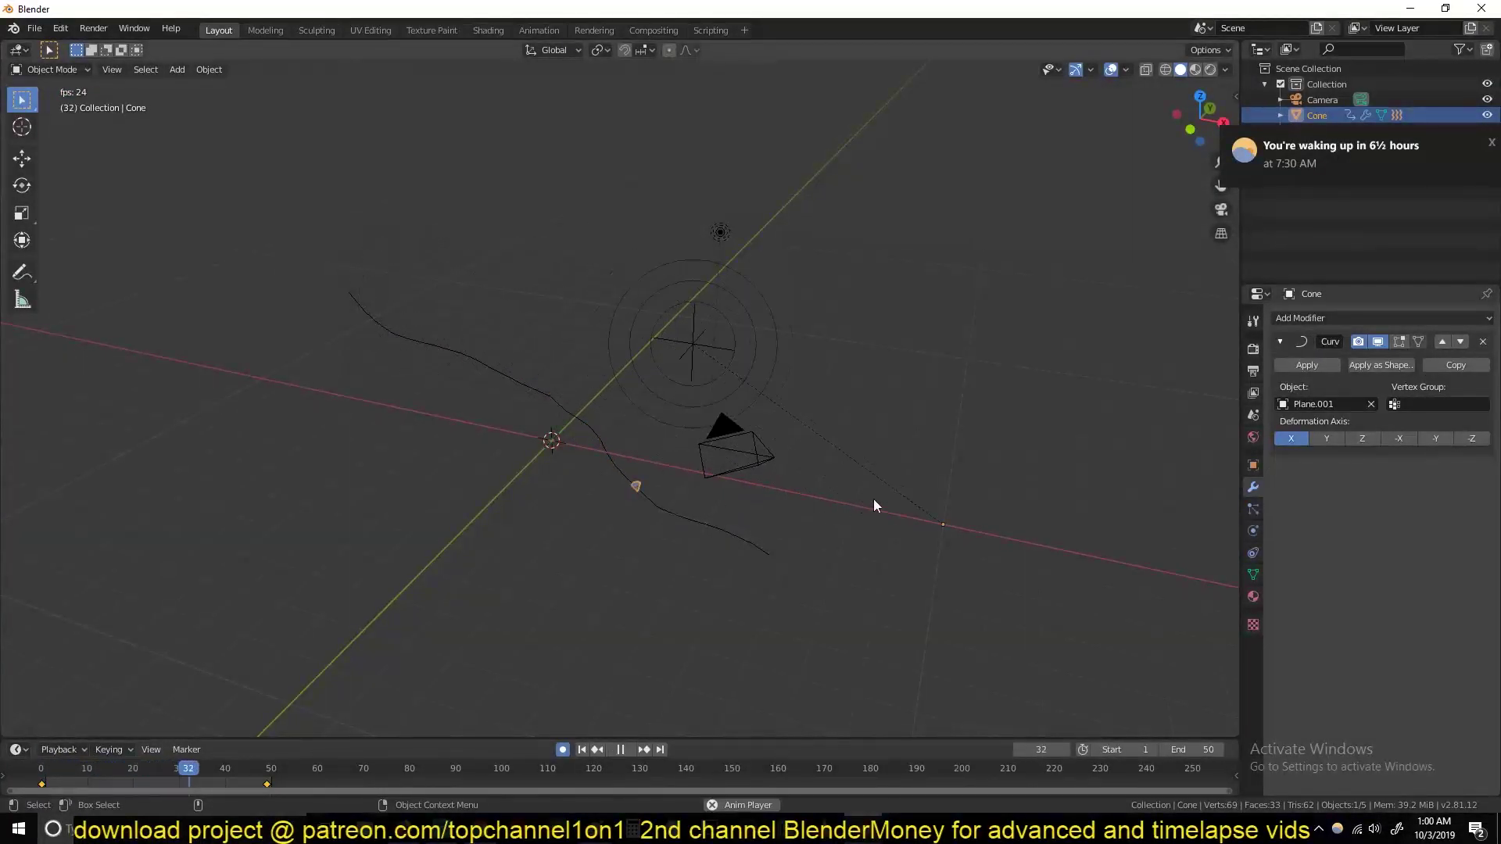
{"action": "key", "text": "space"}
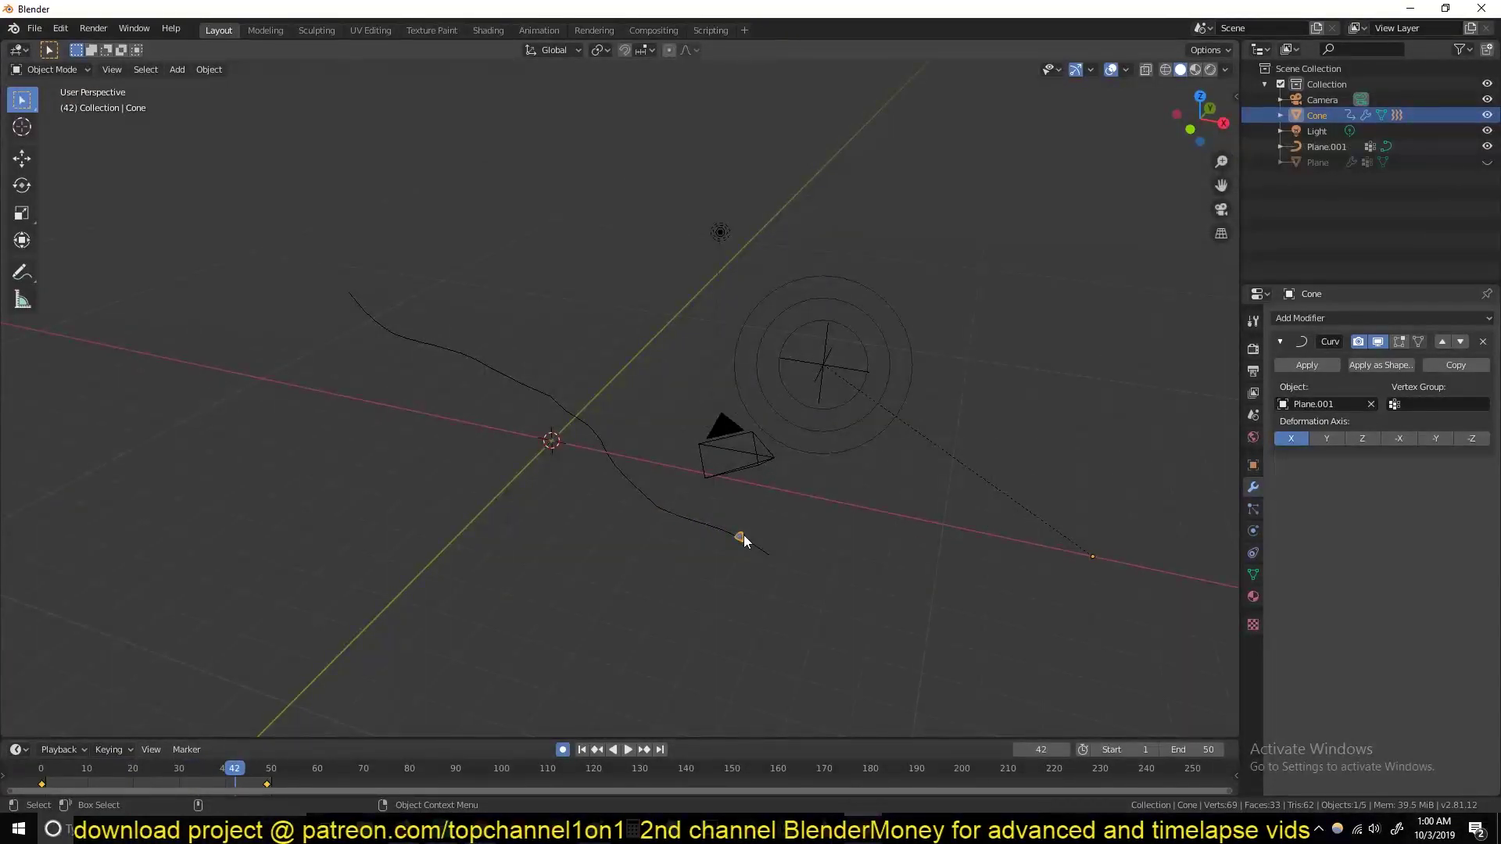
On frame 0, clear the force field's parent while keeping its transformation
{"action": "left_click", "coordinate": [26, 772]}
{"action": "middle_click_drag", "start_coordinate": [309, 356], "coordinate": [534, 334]}
{"action": "scroll", "coordinate": [594, 340], "scroll_direction": "up", "scroll_amount": 6}
{"action": "left_click", "coordinate": [633, 301]}
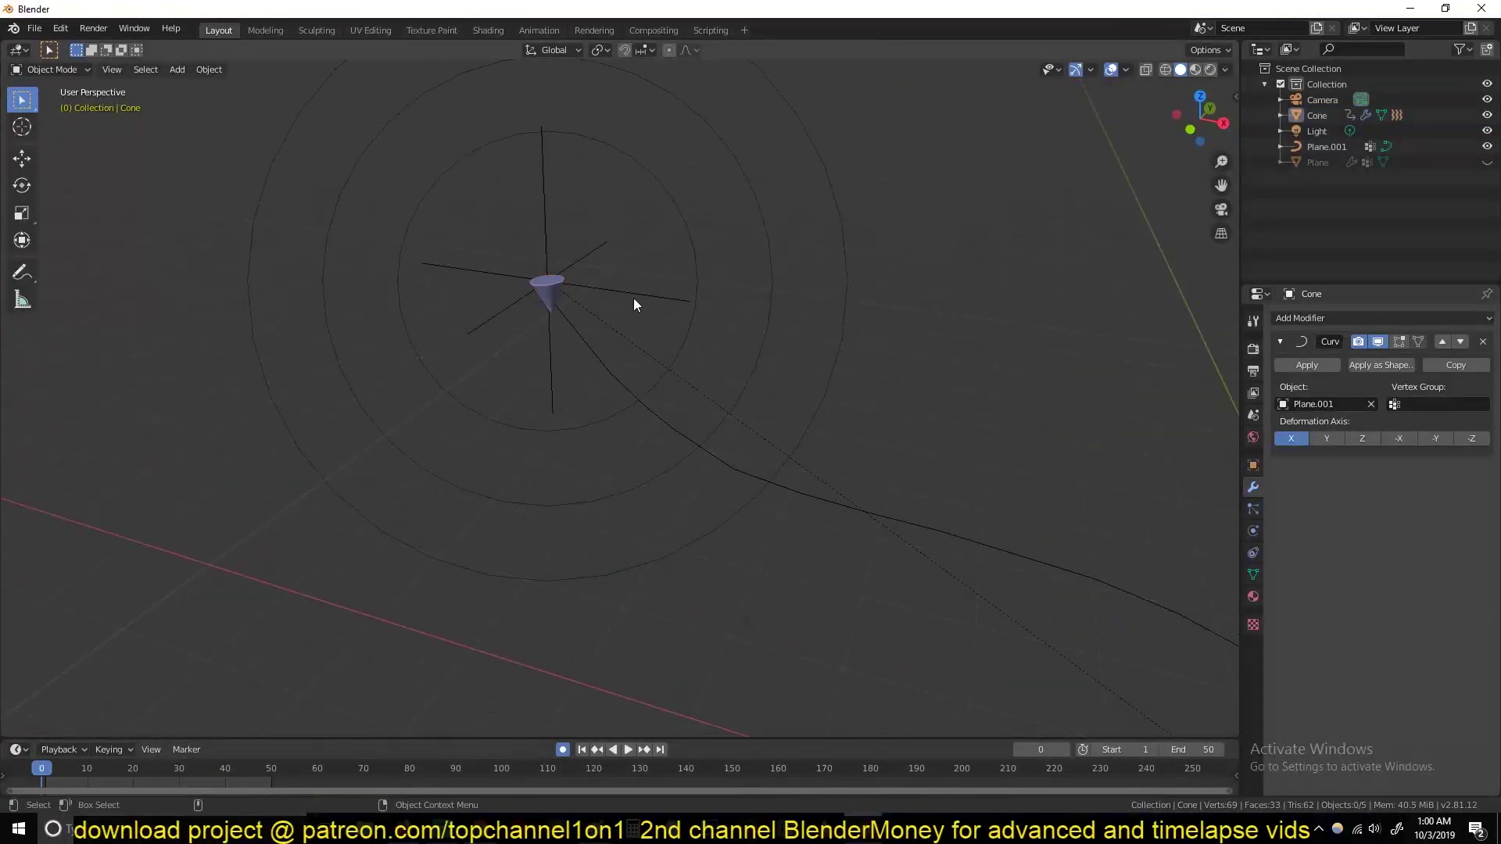
{"action": "key", "text": "alt+p"}
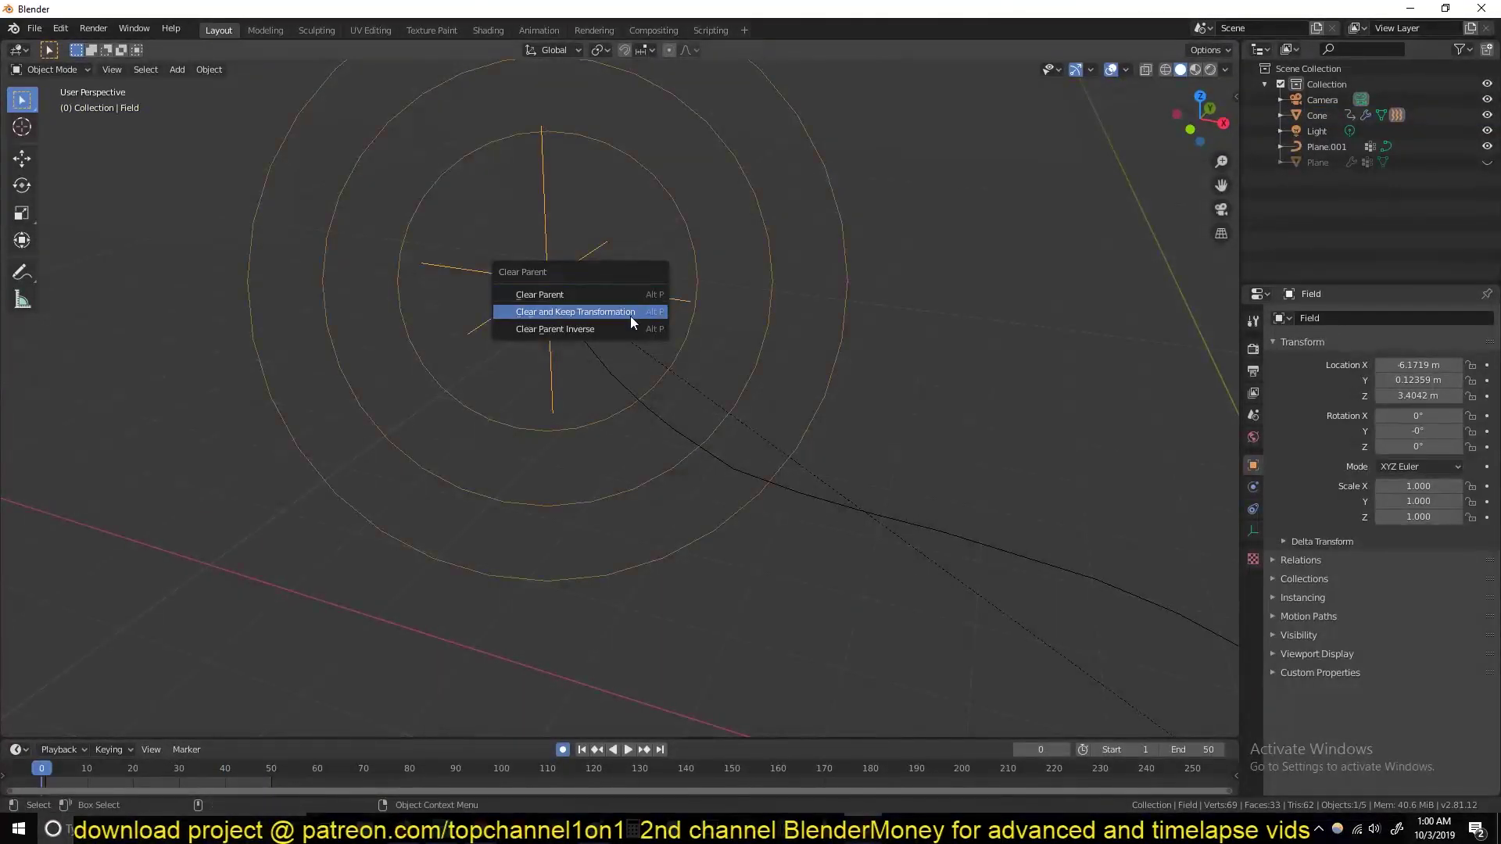
{"action": "left_click", "coordinate": [631, 316]}
Inspect the cone's original mesh in Edit Mode and select the vertex at its tip
{"action": "scroll", "coordinate": [529, 273], "scroll_direction": "up", "scroll_amount": 4}
{"action": "middle_click_drag", "start_coordinate": [520, 262], "coordinate": [603, 462], "text": "shift"}
{"action": "scroll", "coordinate": [600, 457], "scroll_direction": "up", "scroll_amount": 1}
{"action": "left_click", "coordinate": [532, 346]}
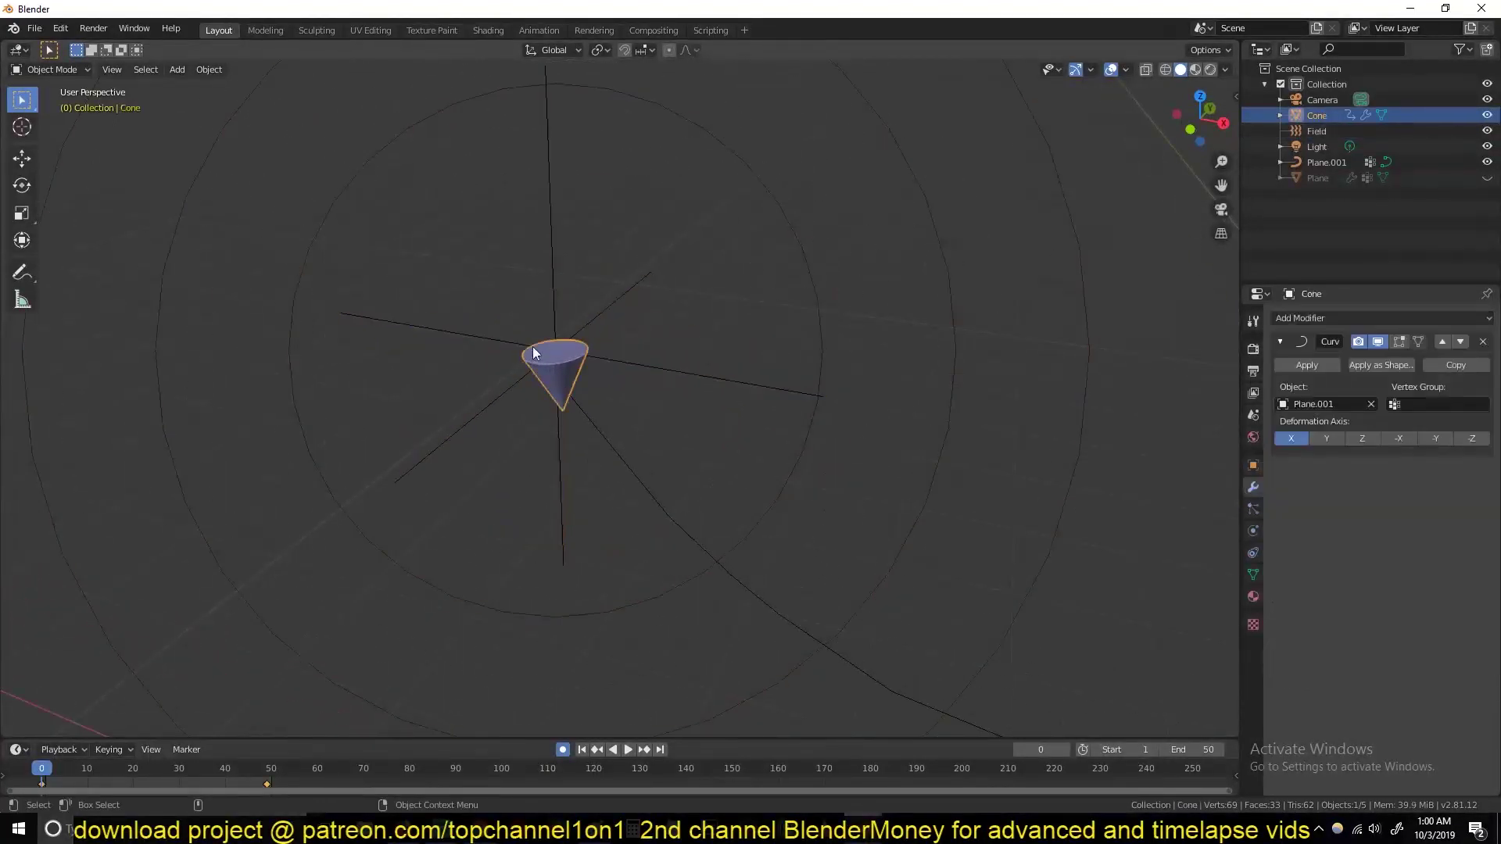
{"action": "scroll", "coordinate": [545, 383], "scroll_direction": "up", "scroll_amount": 1}
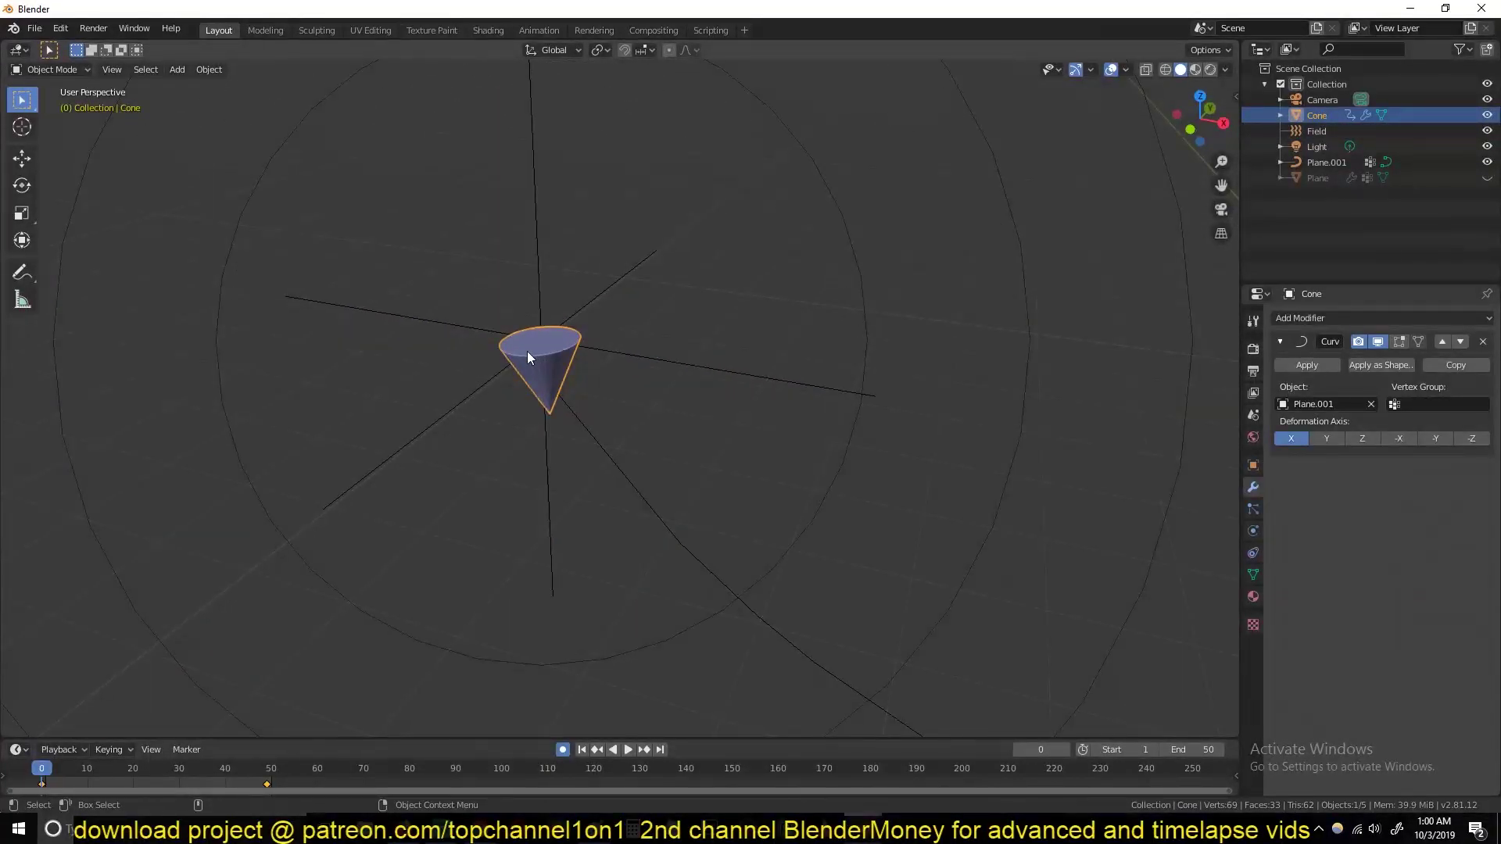
{"action": "key", "text": "KP_Decimal"}
{"action": "key", "text": "Tab"}
{"action": "scroll", "coordinate": [628, 347], "scroll_direction": "down", "scroll_amount": 10}
{"action": "scroll", "coordinate": [628, 346], "scroll_direction": "up", "scroll_amount": 8}
{"action": "left_click", "coordinate": [681, 468]}
{"action": "middle_click_drag", "start_coordinate": [597, 367], "coordinate": [552, 337]}
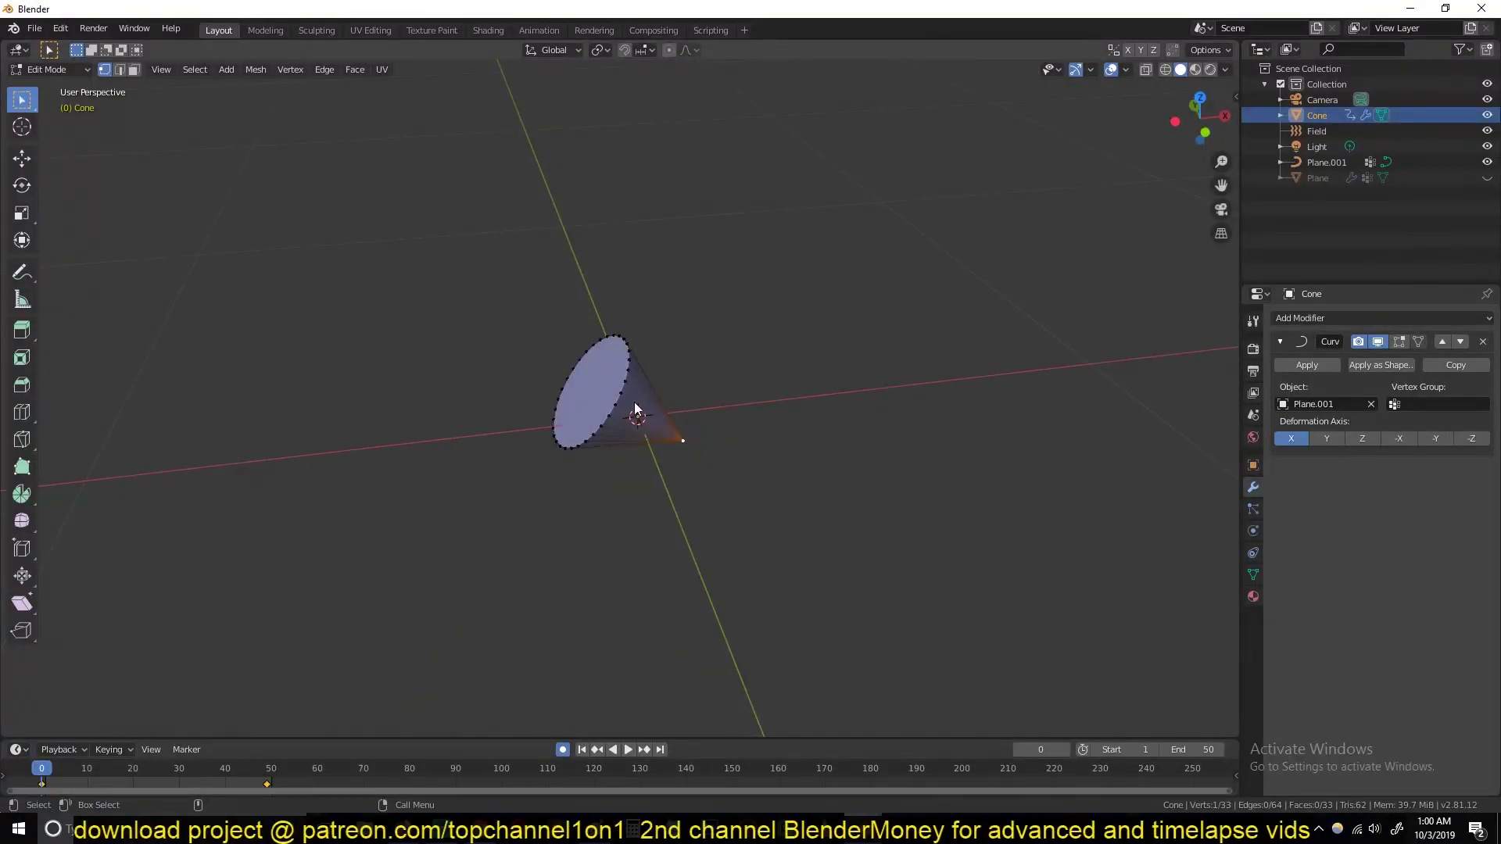
{"action": "key", "text": "Tab"}
Parent the force field to the cone using the Vertex option
{"action": "scroll", "coordinate": [374, 305], "scroll_direction": "down", "scroll_amount": 5}
{"action": "middle_click_drag", "start_coordinate": [369, 288], "coordinate": [252, 308]}
{"action": "scroll", "coordinate": [817, 307], "scroll_direction": "up", "scroll_amount": 5}
{"action": "left_click", "coordinate": [636, 239]}
{"action": "scroll", "coordinate": [547, 361], "scroll_direction": "up", "scroll_amount": 3}
{"action": "scroll", "coordinate": [547, 368], "scroll_direction": "up", "scroll_amount": 3}
{"action": "middle_click_drag", "start_coordinate": [548, 367], "coordinate": [772, 328]}
{"action": "left_click", "coordinate": [772, 328], "text": "shift"}
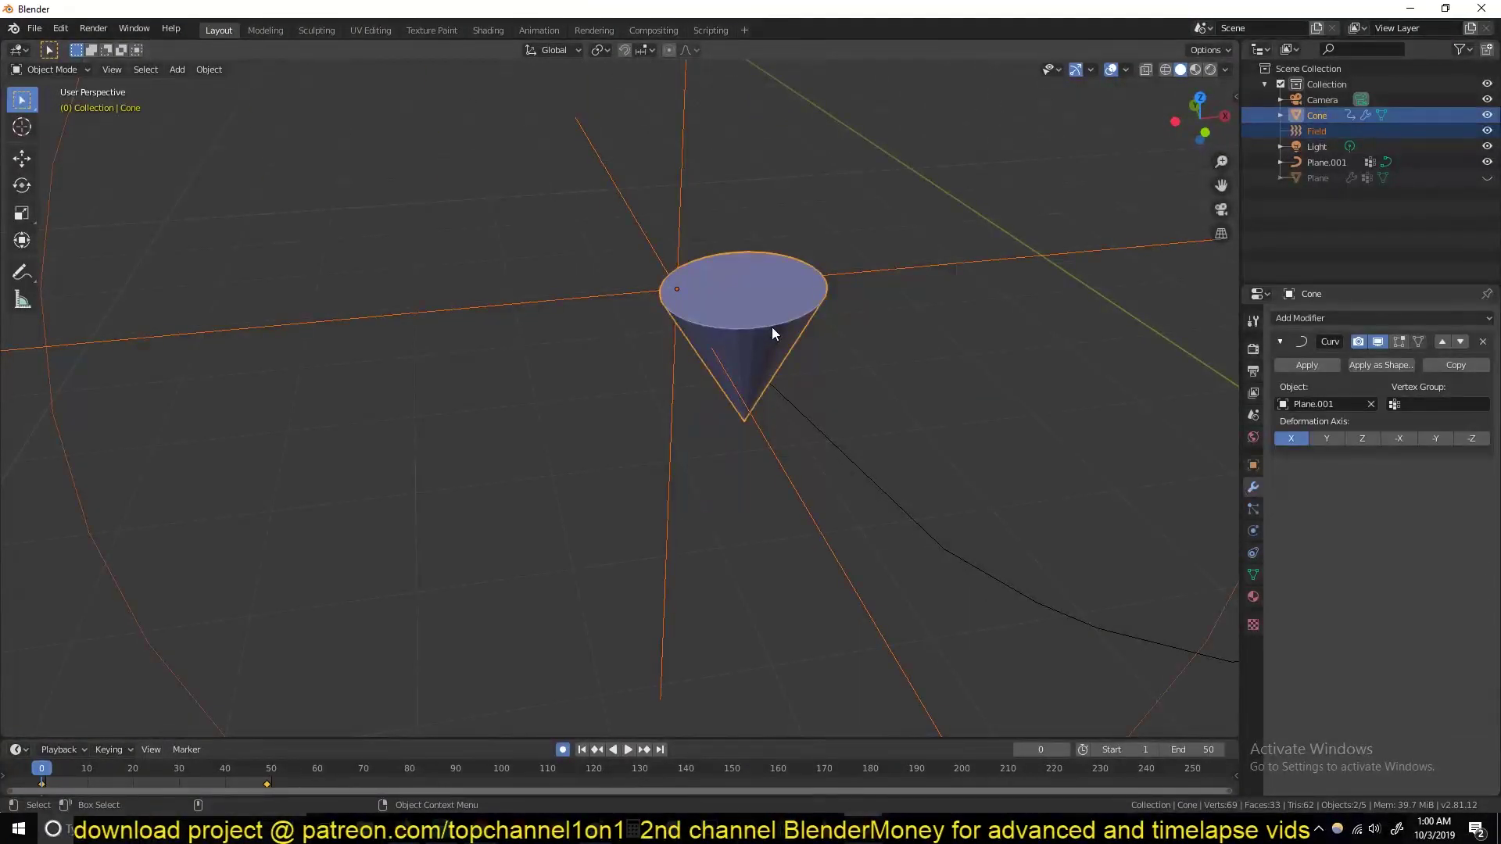
{"action": "key", "text": "ctrl+p"}
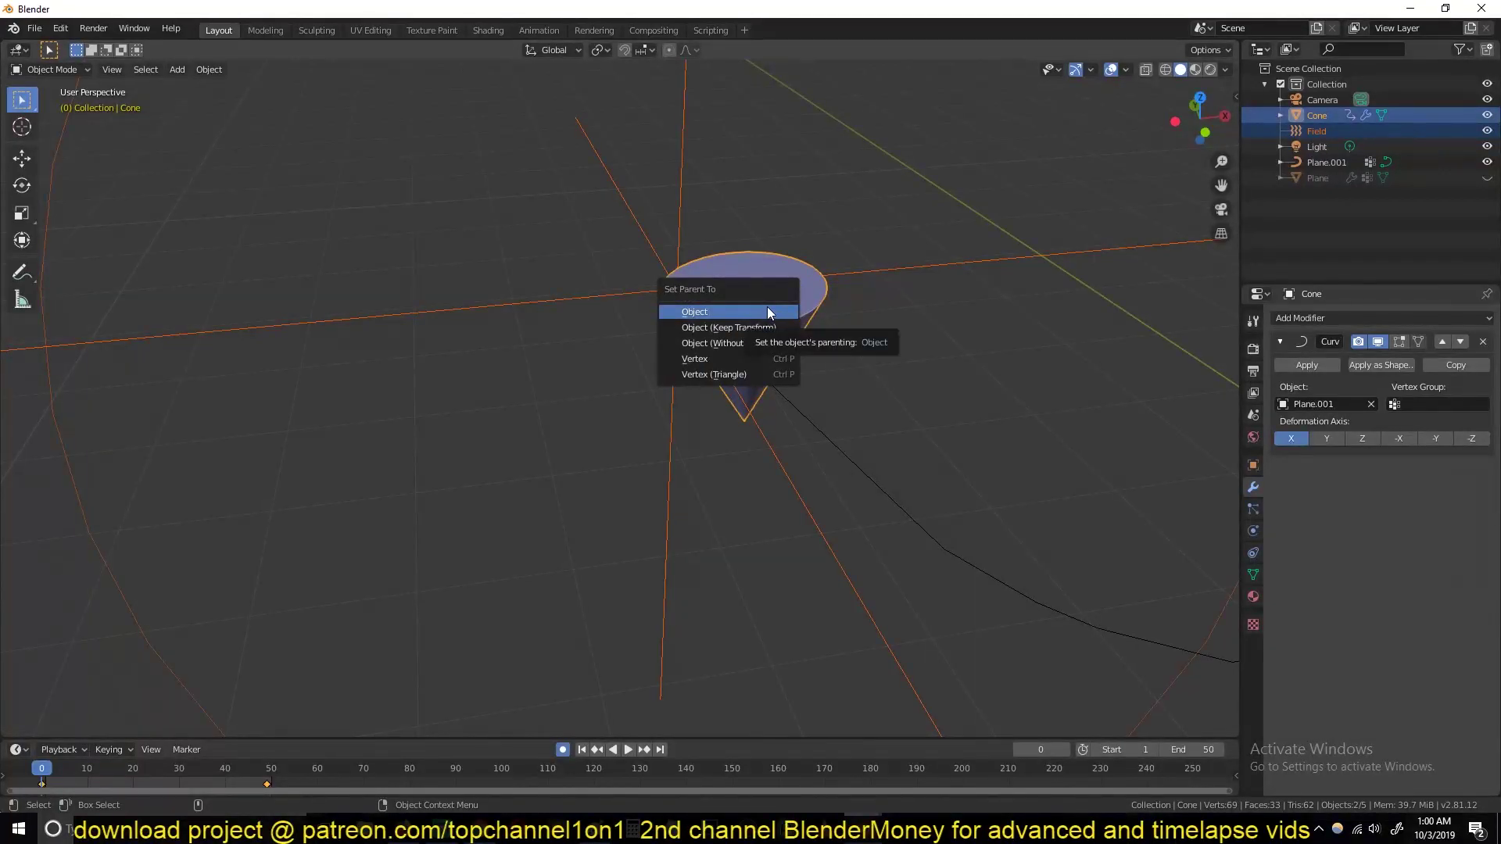
{"action": "left_click", "coordinate": [762, 362]}
Select the force field and play the animation to check whether it follows the cone along the curve
{"action": "middle_click_drag", "start_coordinate": [741, 336], "coordinate": [720, 303]}
{"action": "key", "text": "KP_Decimal"}
{"action": "scroll", "coordinate": [678, 374], "scroll_direction": "down", "scroll_amount": 3}
{"action": "left_click", "coordinate": [768, 380]}
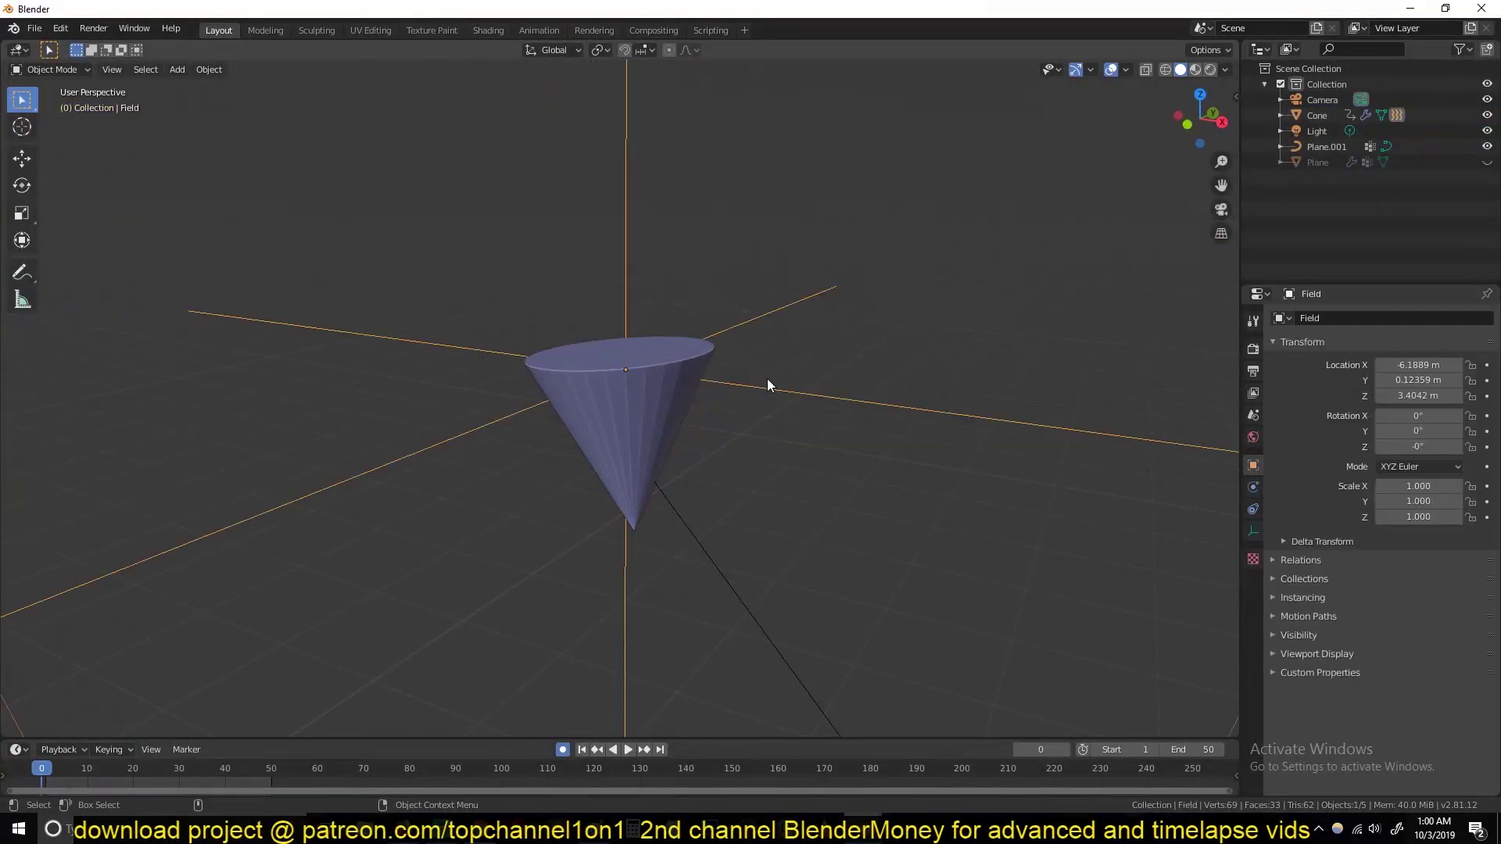
{"action": "scroll", "coordinate": [640, 468], "scroll_direction": "down", "scroll_amount": 8}
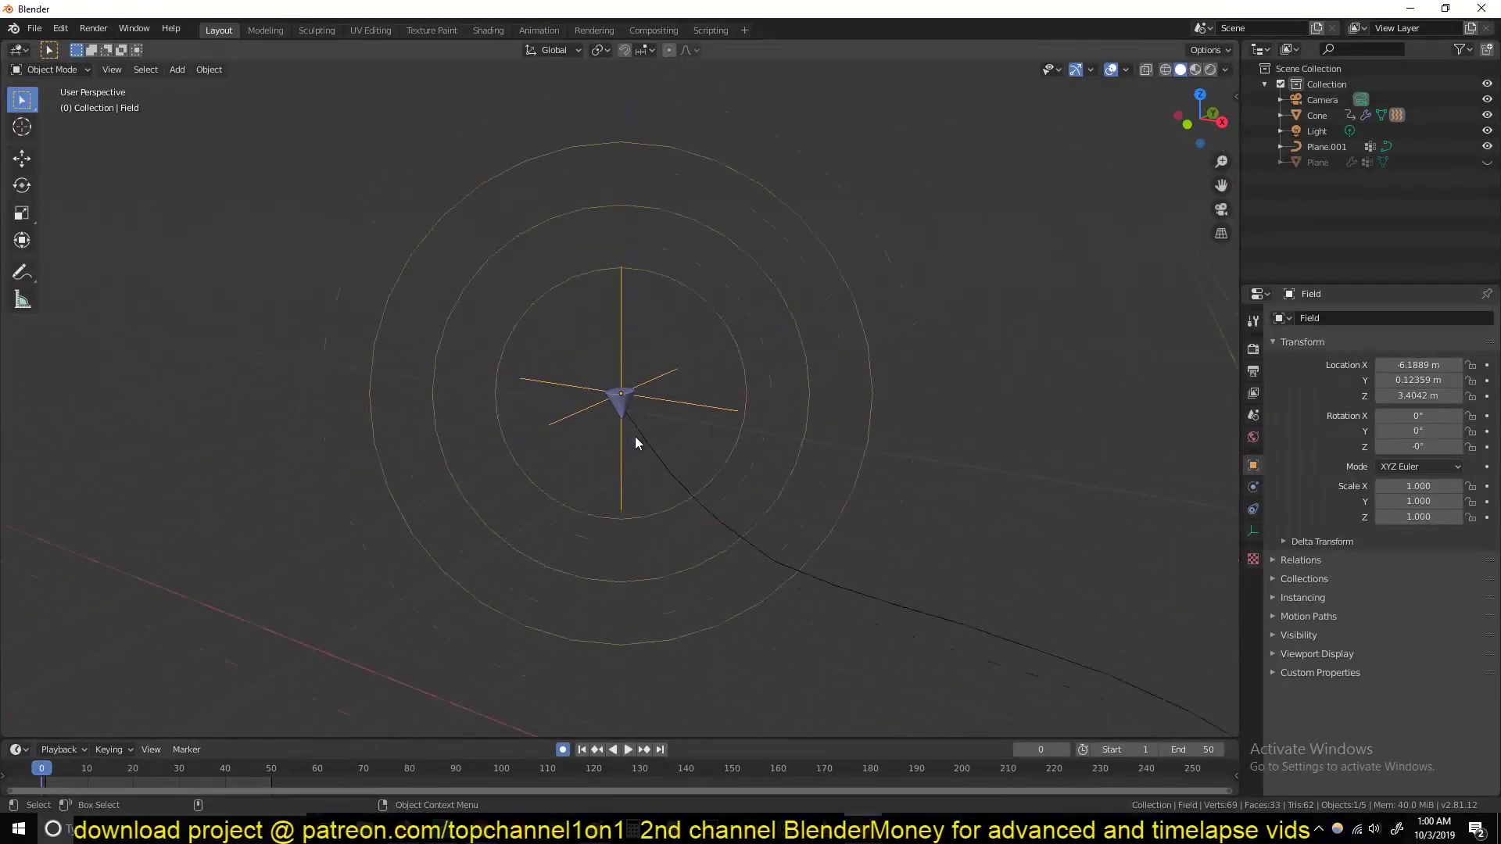
{"action": "key", "text": "space"}
{"action": "middle_click_drag", "start_coordinate": [900, 570], "coordinate": [416, 386], "text": "shift"}
{"action": "scroll", "coordinate": [500, 386], "scroll_direction": "down", "scroll_amount": 8}
{"action": "scroll", "coordinate": [507, 386], "scroll_direction": "down", "scroll_amount": 2}
{"action": "left_click", "coordinate": [732, 481]}
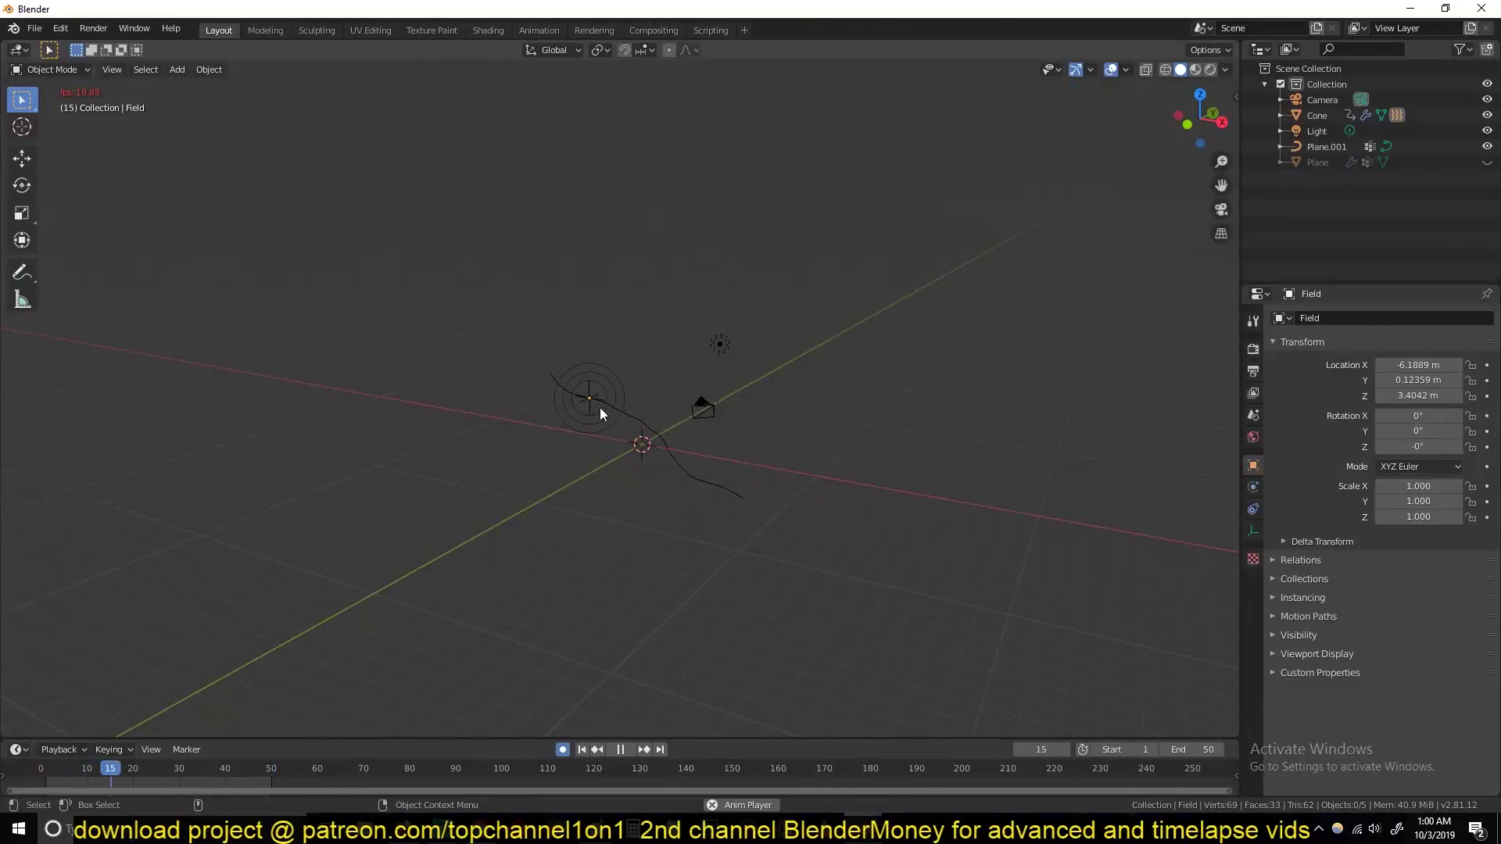
{"action": "key", "text": "Escape"}
Select the cone and play the animation from frame 0 to compare its origin's path with the force field's
{"action": "scroll", "coordinate": [593, 422], "scroll_direction": "up", "scroll_amount": 6}
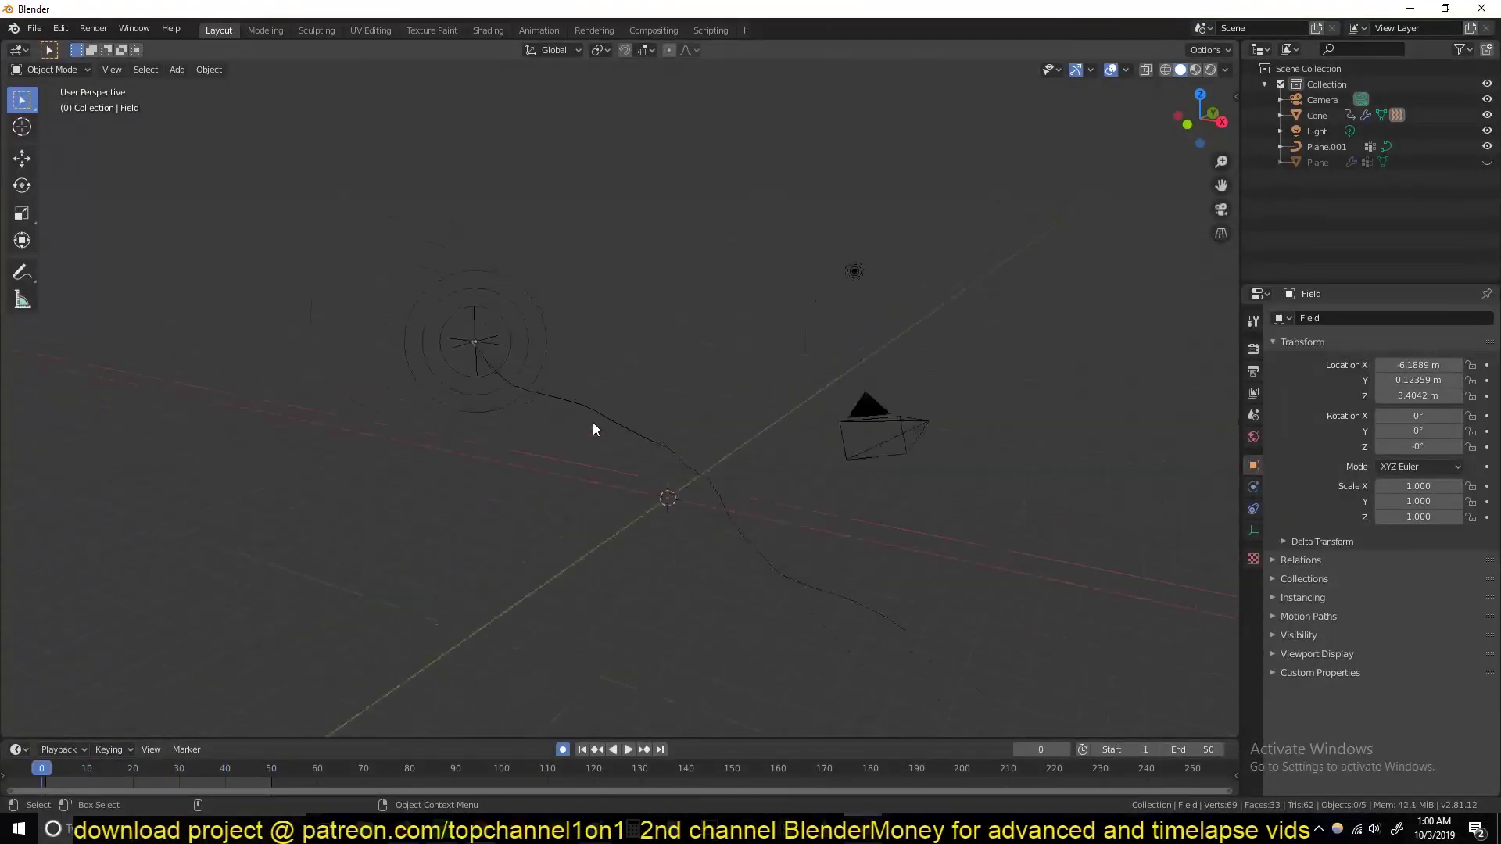
{"action": "left_click", "coordinate": [374, 313]}
{"action": "left_click", "coordinate": [367, 307], "text": "shift"}
{"action": "left_click", "coordinate": [380, 314]}
{"action": "scroll", "coordinate": [364, 308], "scroll_direction": "down", "scroll_amount": 5}
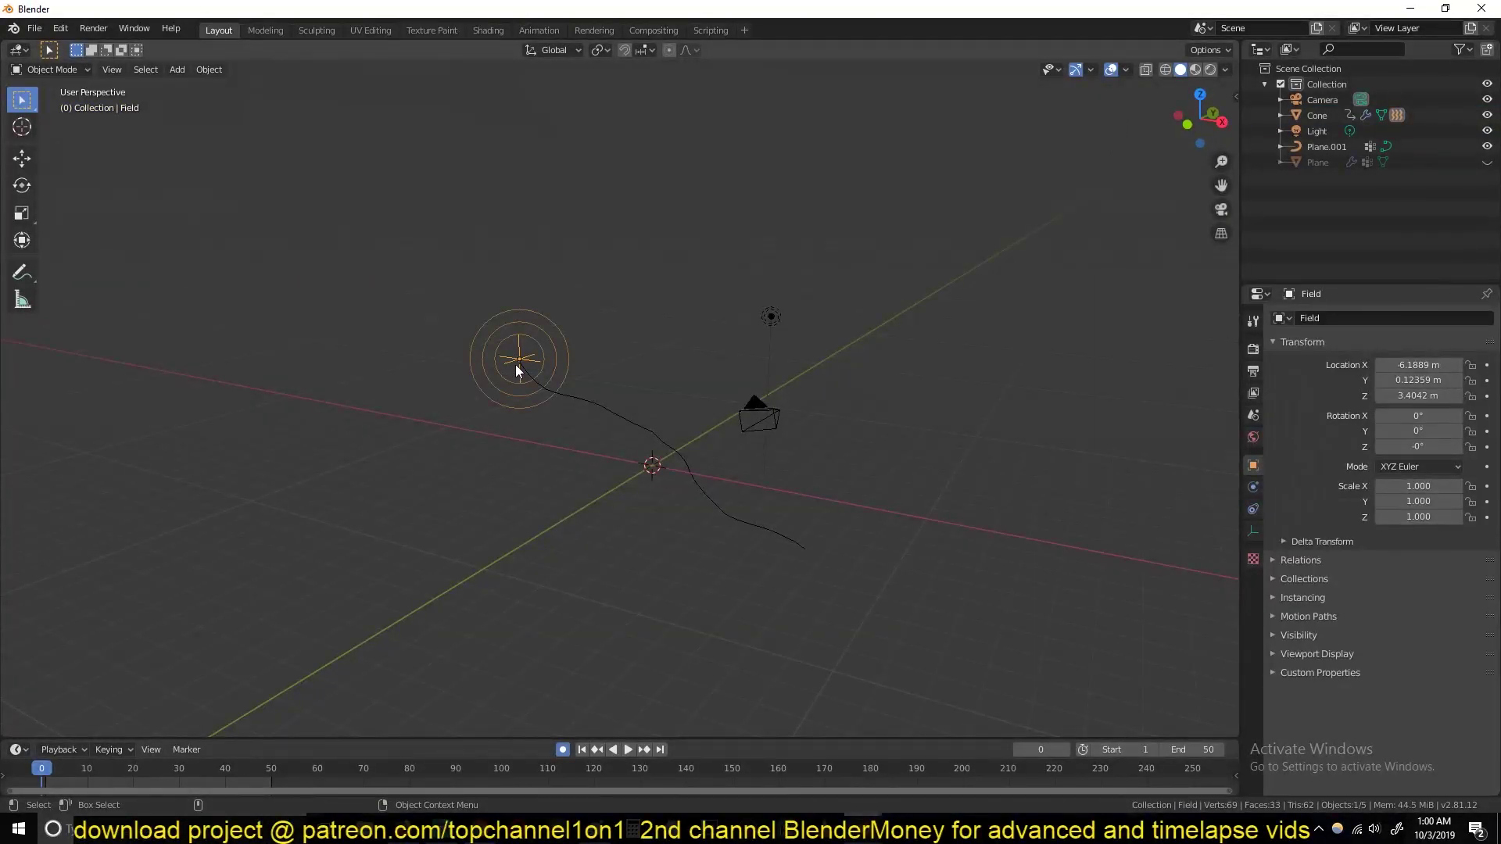
{"action": "left_click", "coordinate": [514, 366]}
{"action": "scroll", "coordinate": [537, 388], "scroll_direction": "up", "scroll_amount": 2}
{"action": "key", "text": "space"}
{"action": "key", "text": "space"}
{"action": "left_click", "coordinate": [41, 768]}
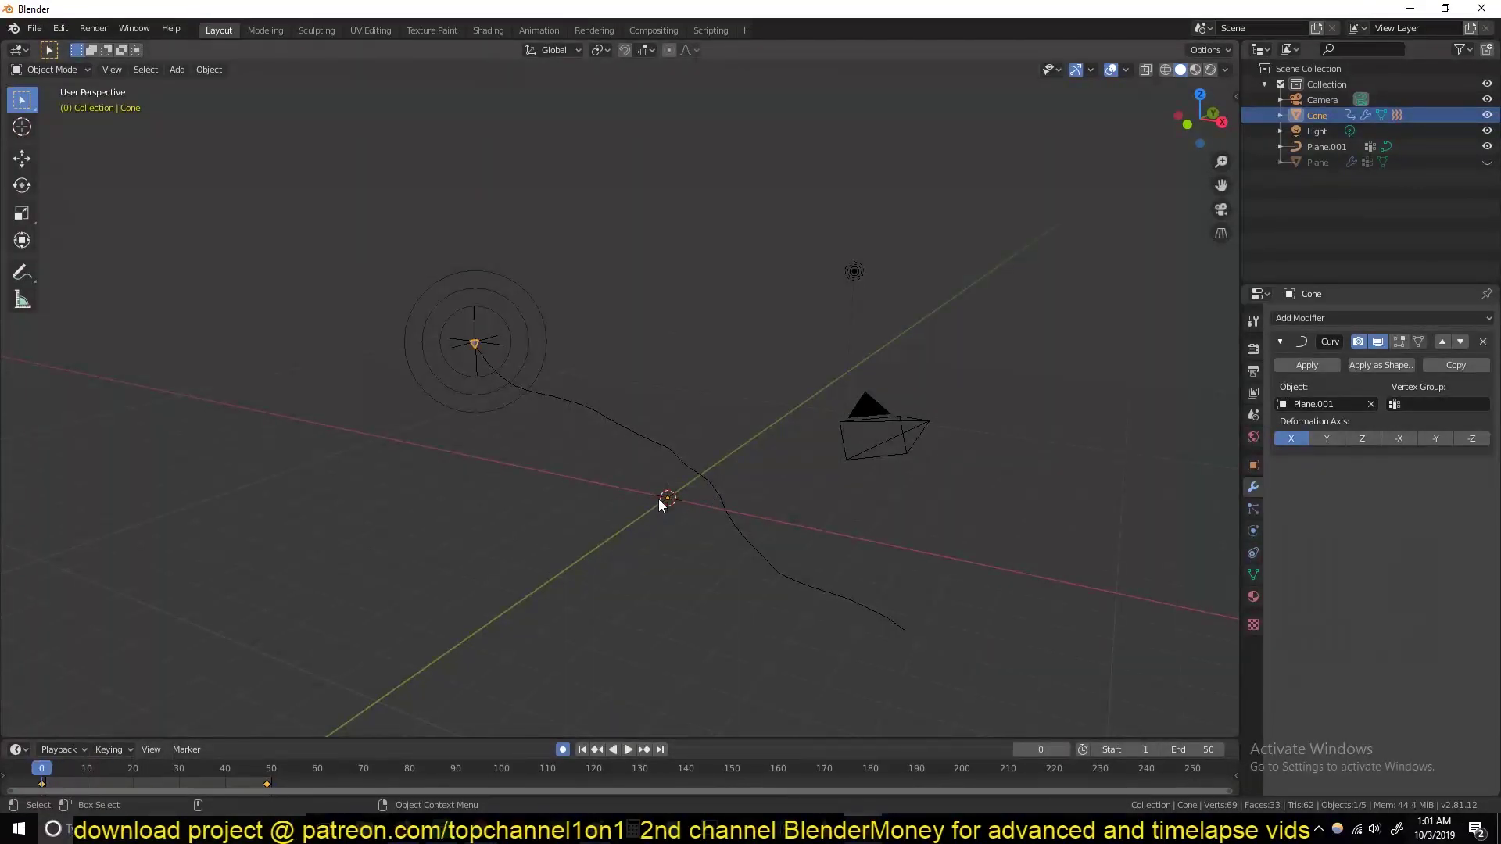
{"action": "key", "text": "space"}
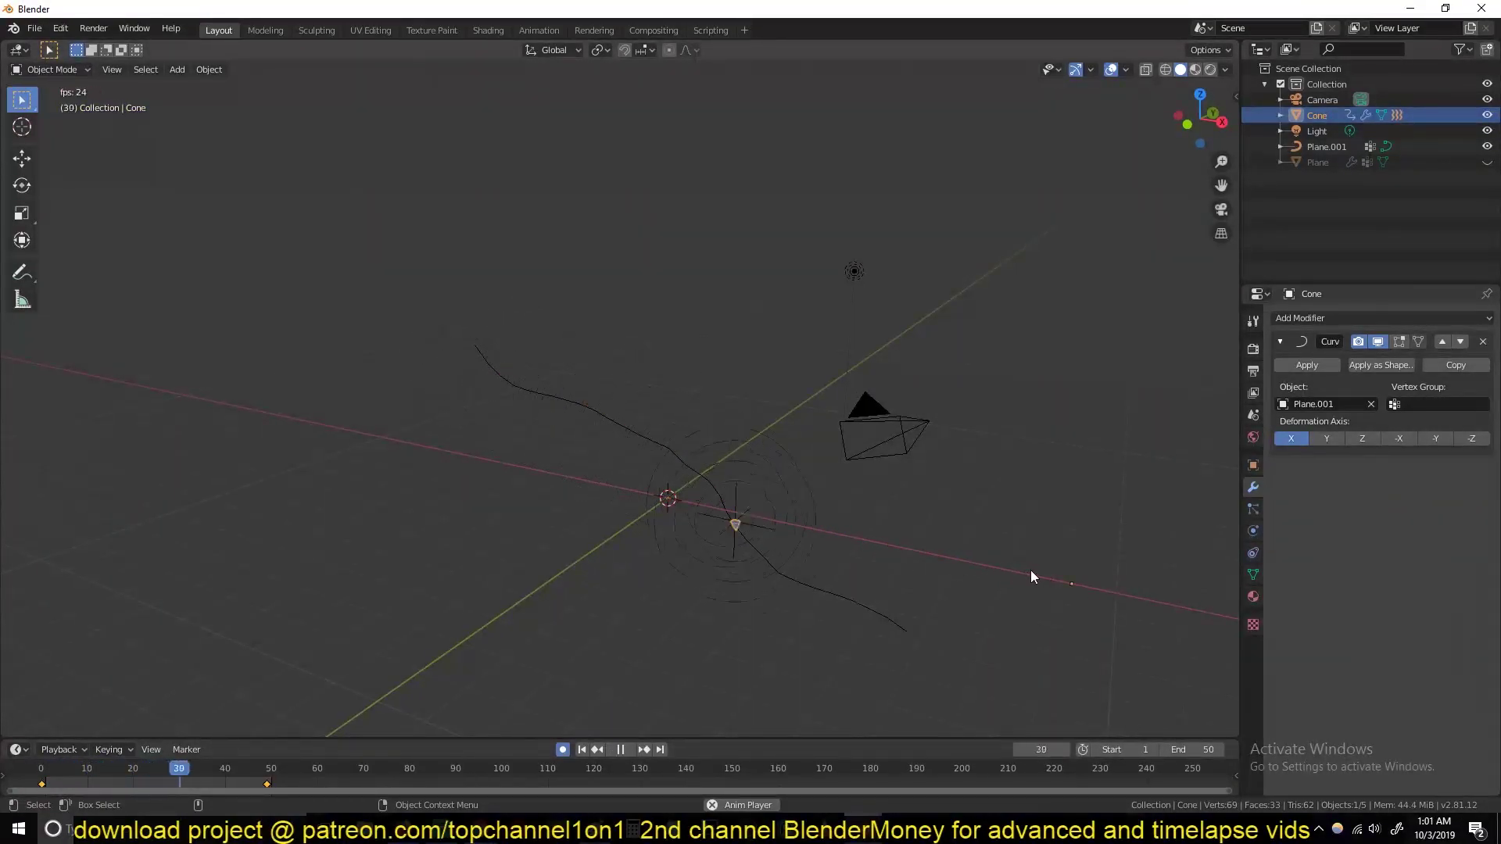
{"action": "key", "text": "Escape"}
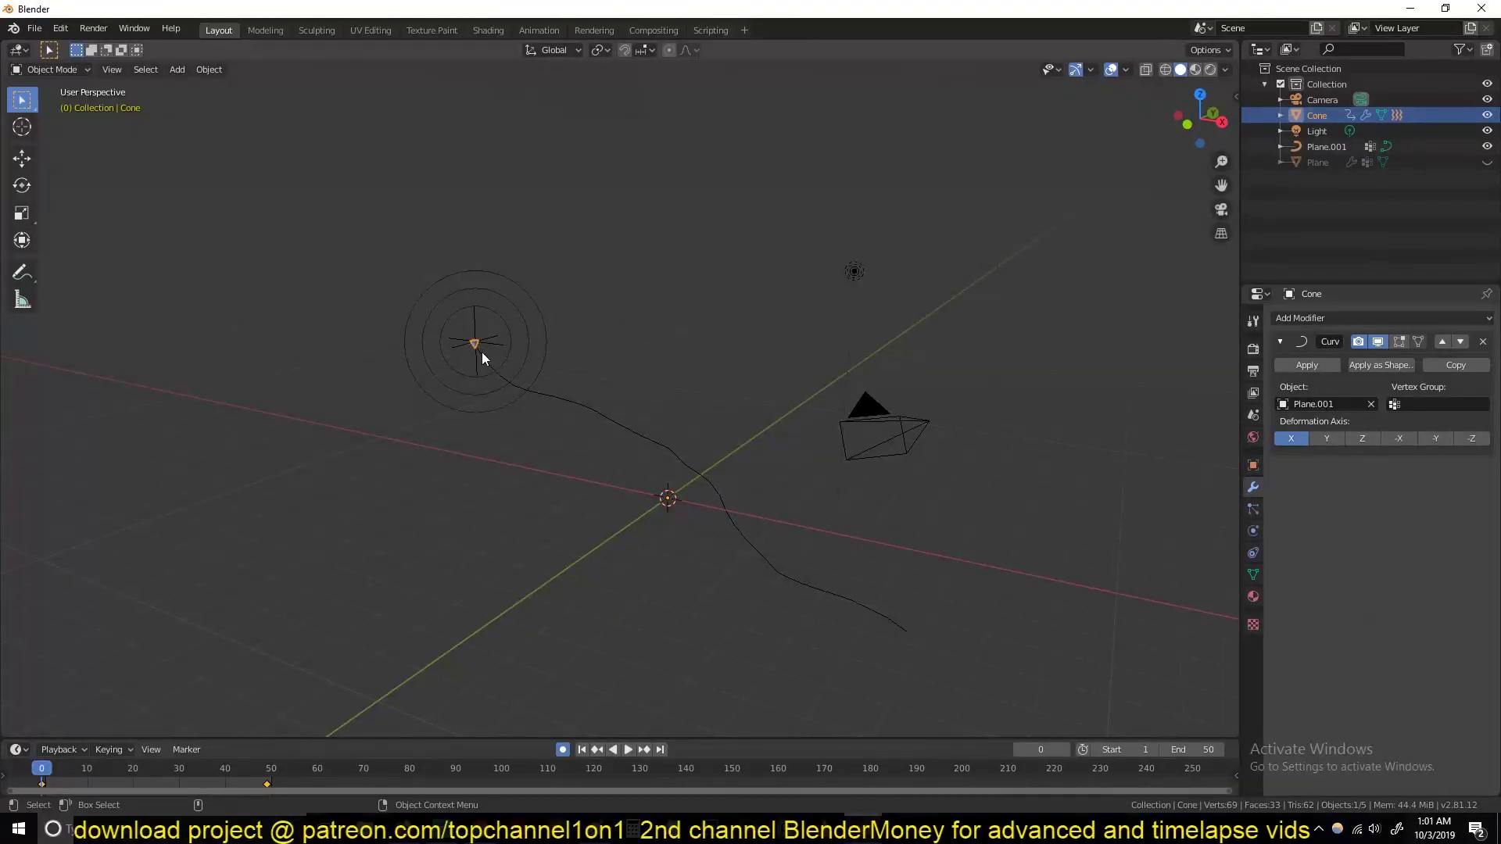
Replay the cone's full movement along the curve and stop playback at frame 32
{"action": "scroll", "coordinate": [502, 364], "scroll_direction": "up", "scroll_amount": 5}
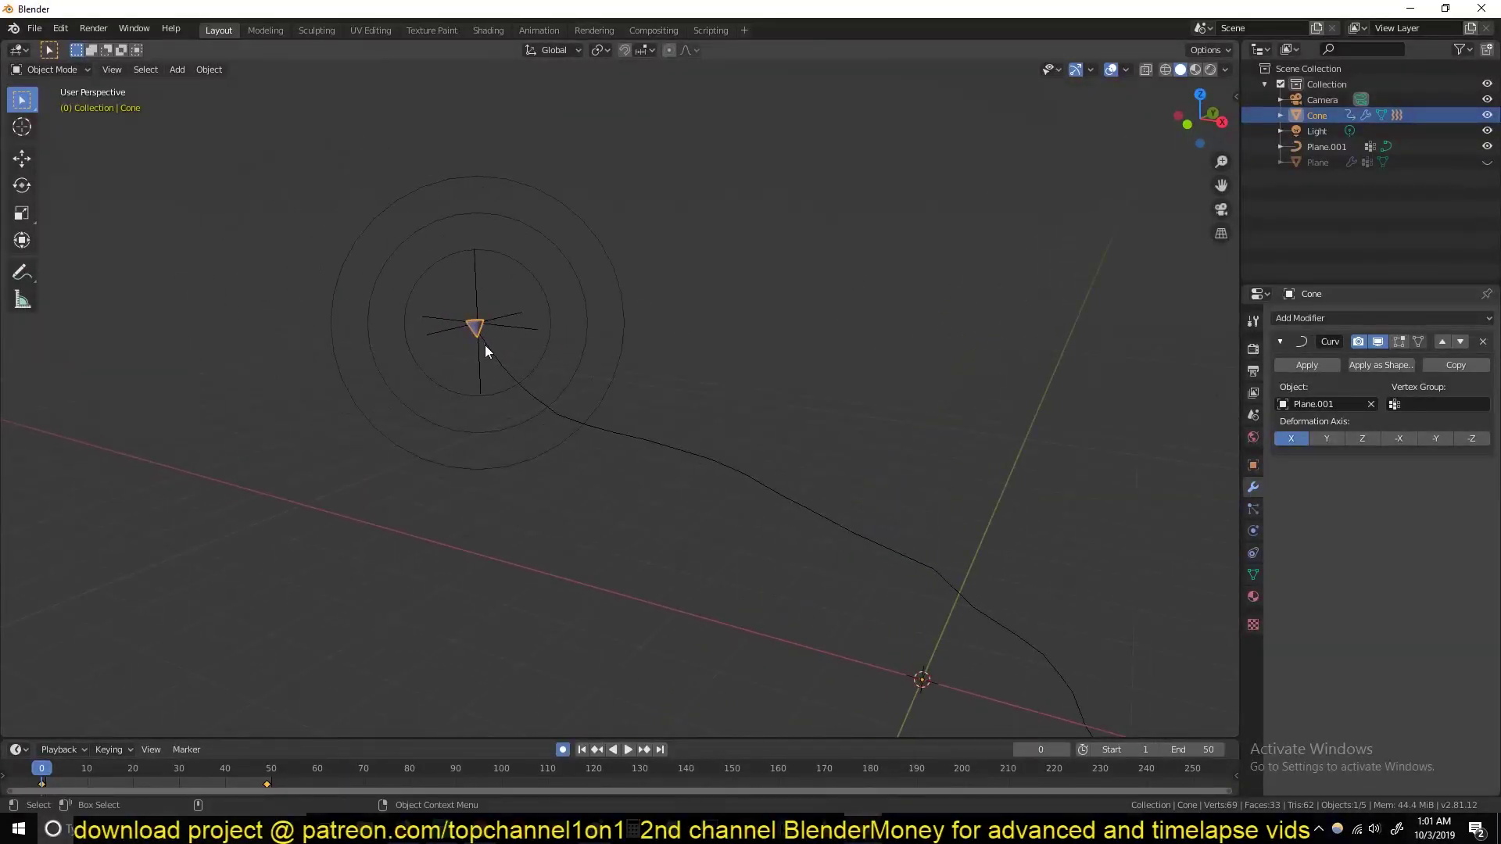
{"action": "scroll", "coordinate": [531, 303], "scroll_direction": "down", "scroll_amount": 2}
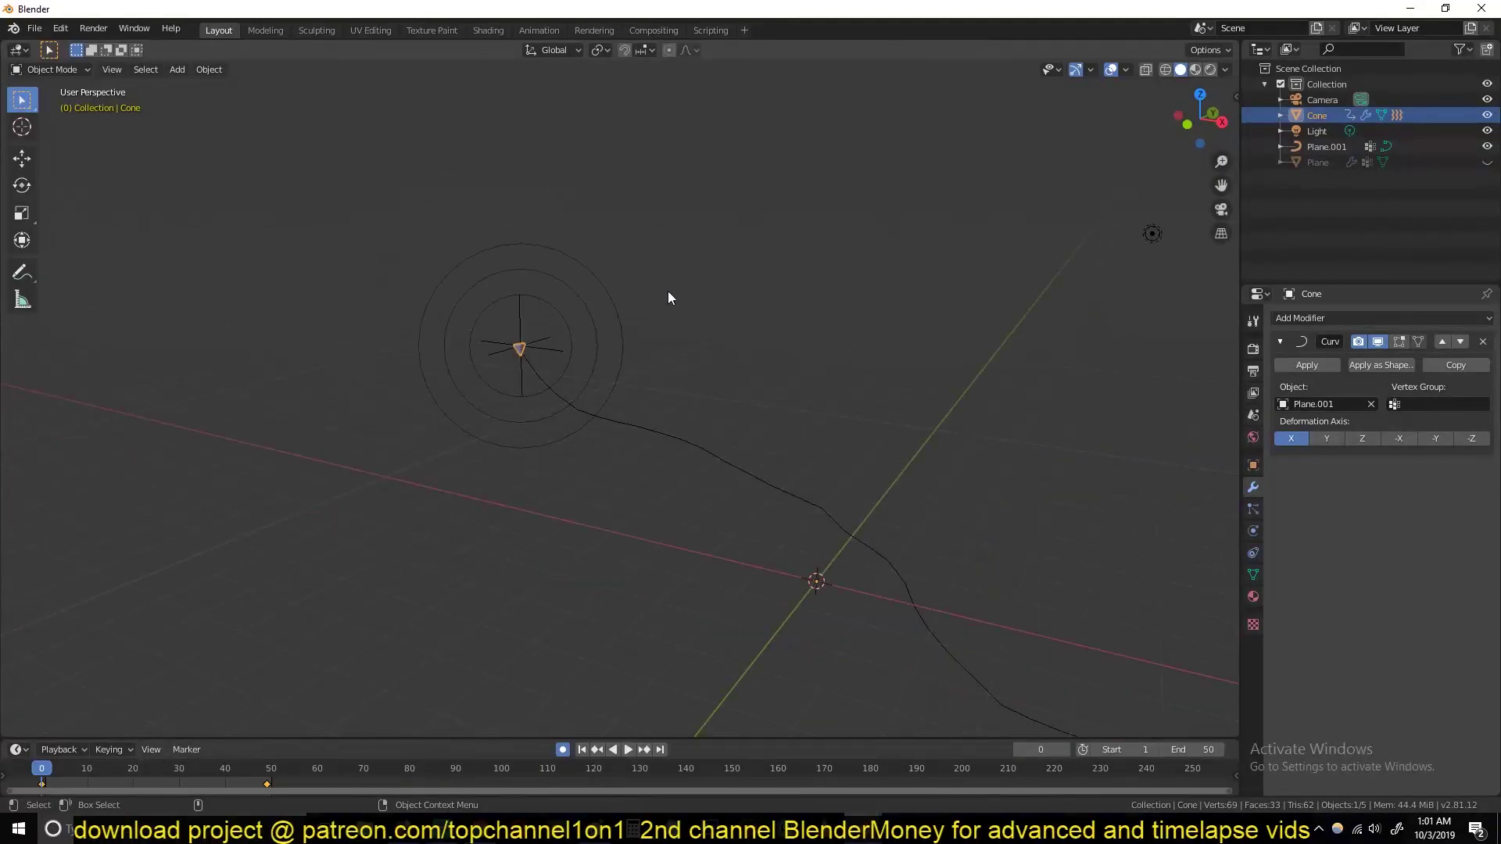
{"action": "key", "text": "space"}
{"action": "scroll", "coordinate": [806, 384], "scroll_direction": "down", "scroll_amount": 4}
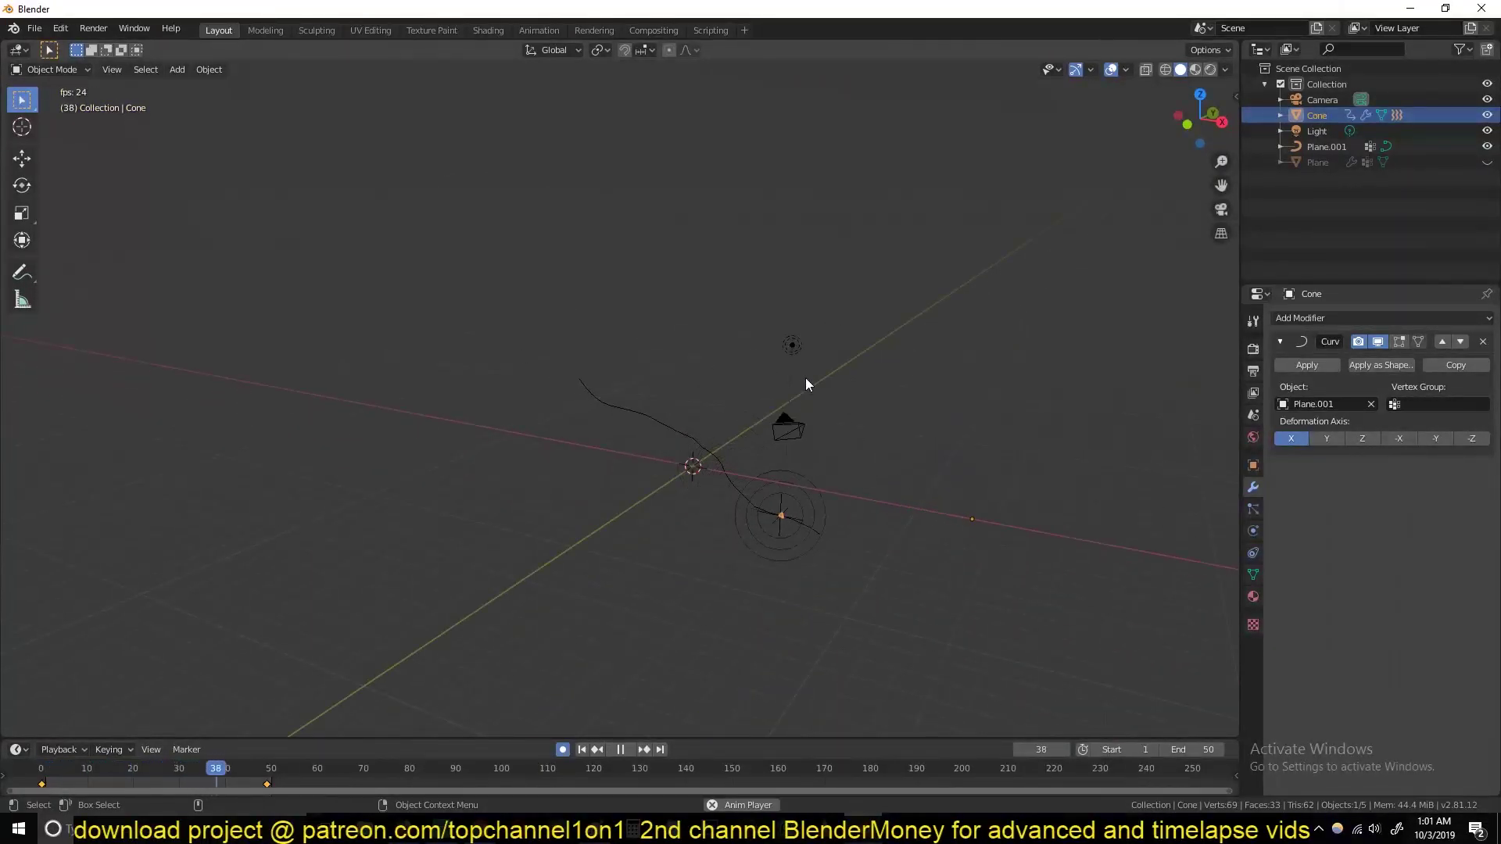
{"action": "key", "text": "space"}
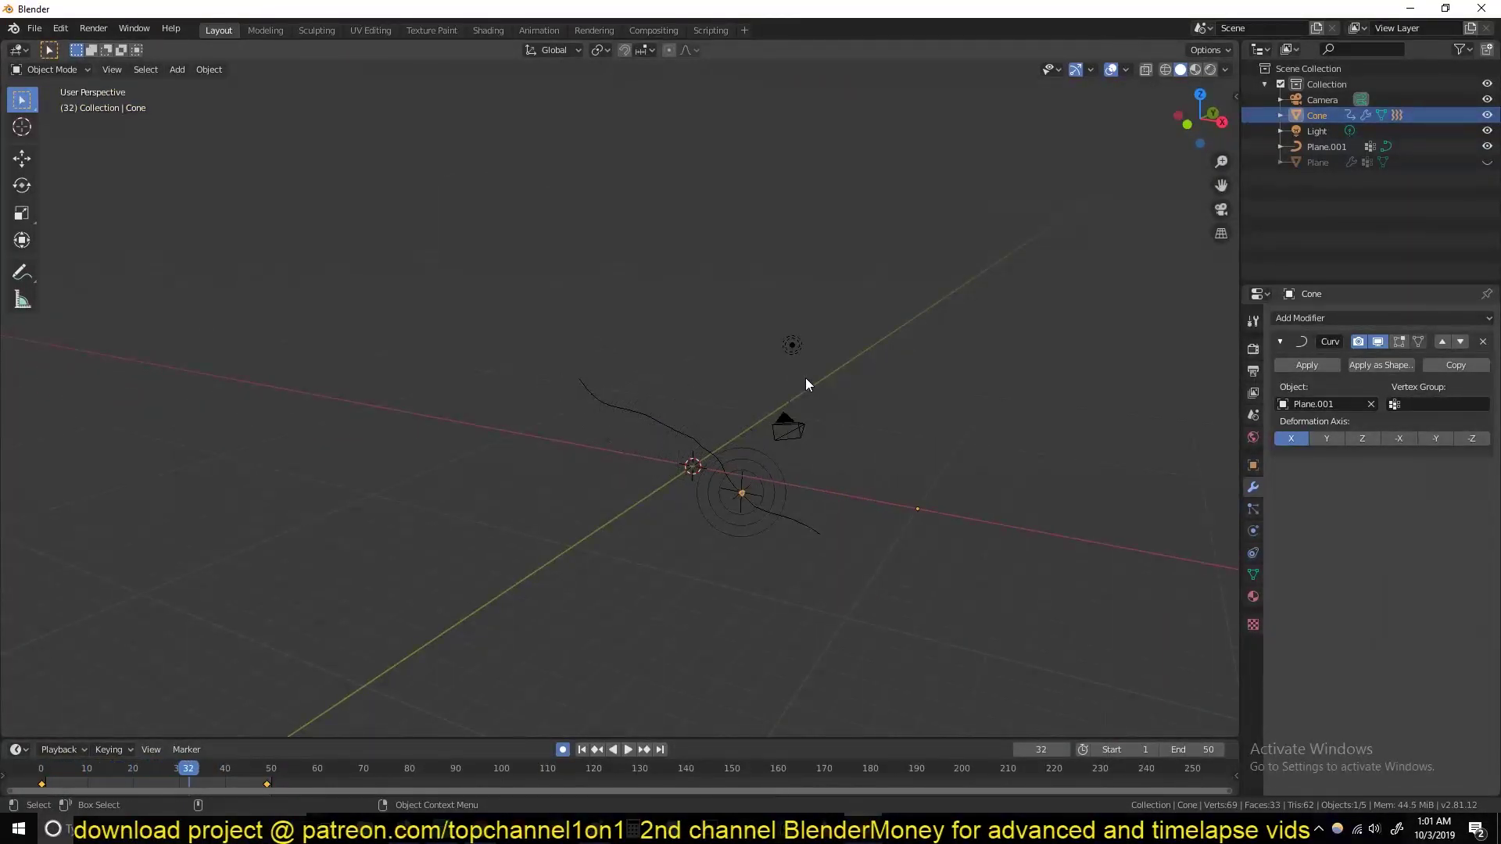
Unhide the metal sheet plane and deselect all objects
{"action": "key", "text": "alt+h"}
{"action": "scroll", "coordinate": [727, 398], "scroll_direction": "up", "scroll_amount": 5}
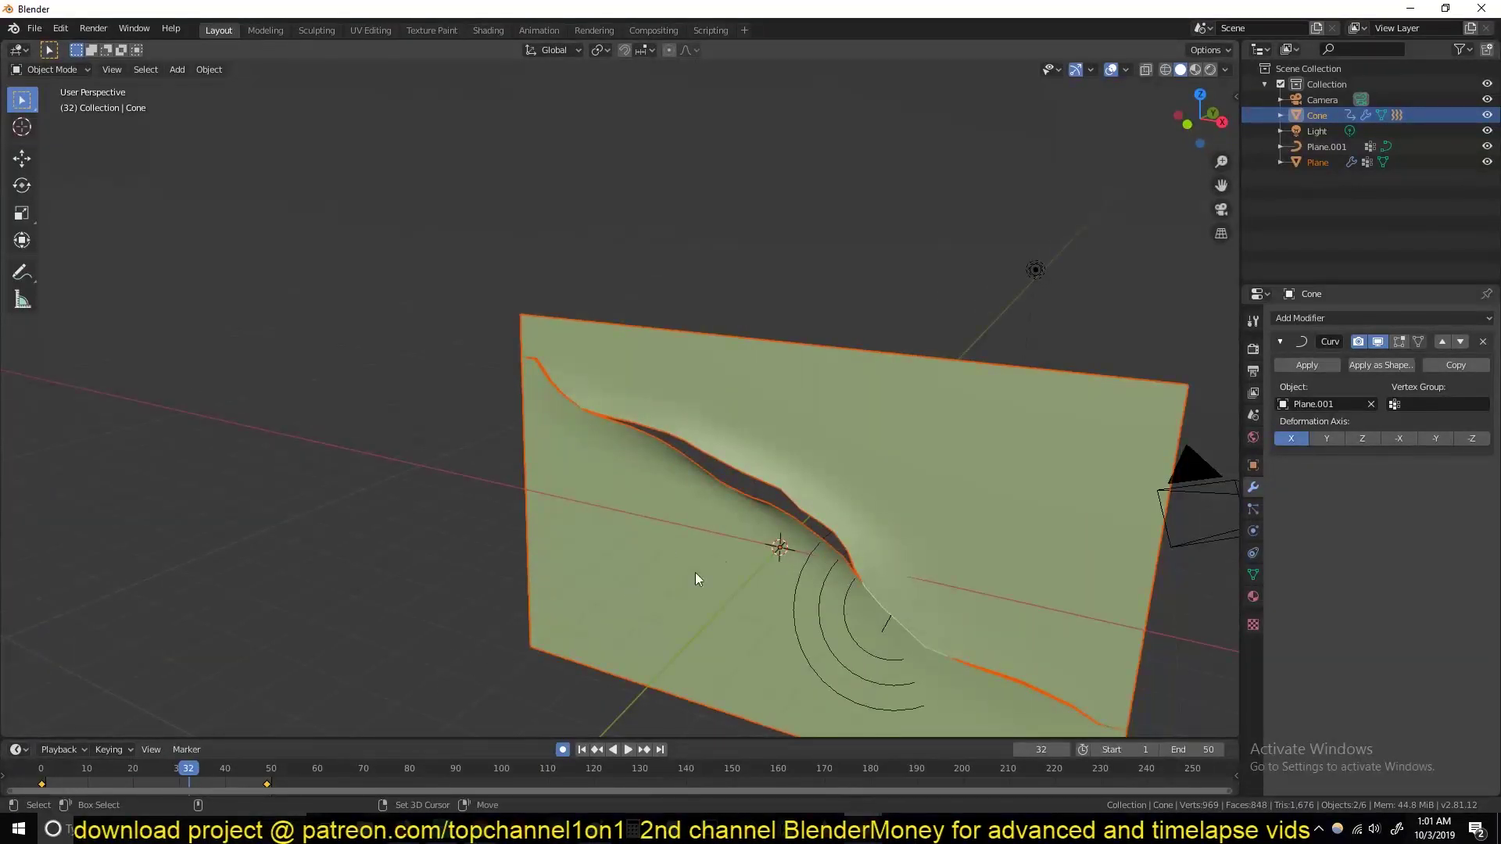
{"action": "middle_click_drag", "start_coordinate": [759, 514], "coordinate": [874, 509]}
{"action": "key", "text": "alt+a"}
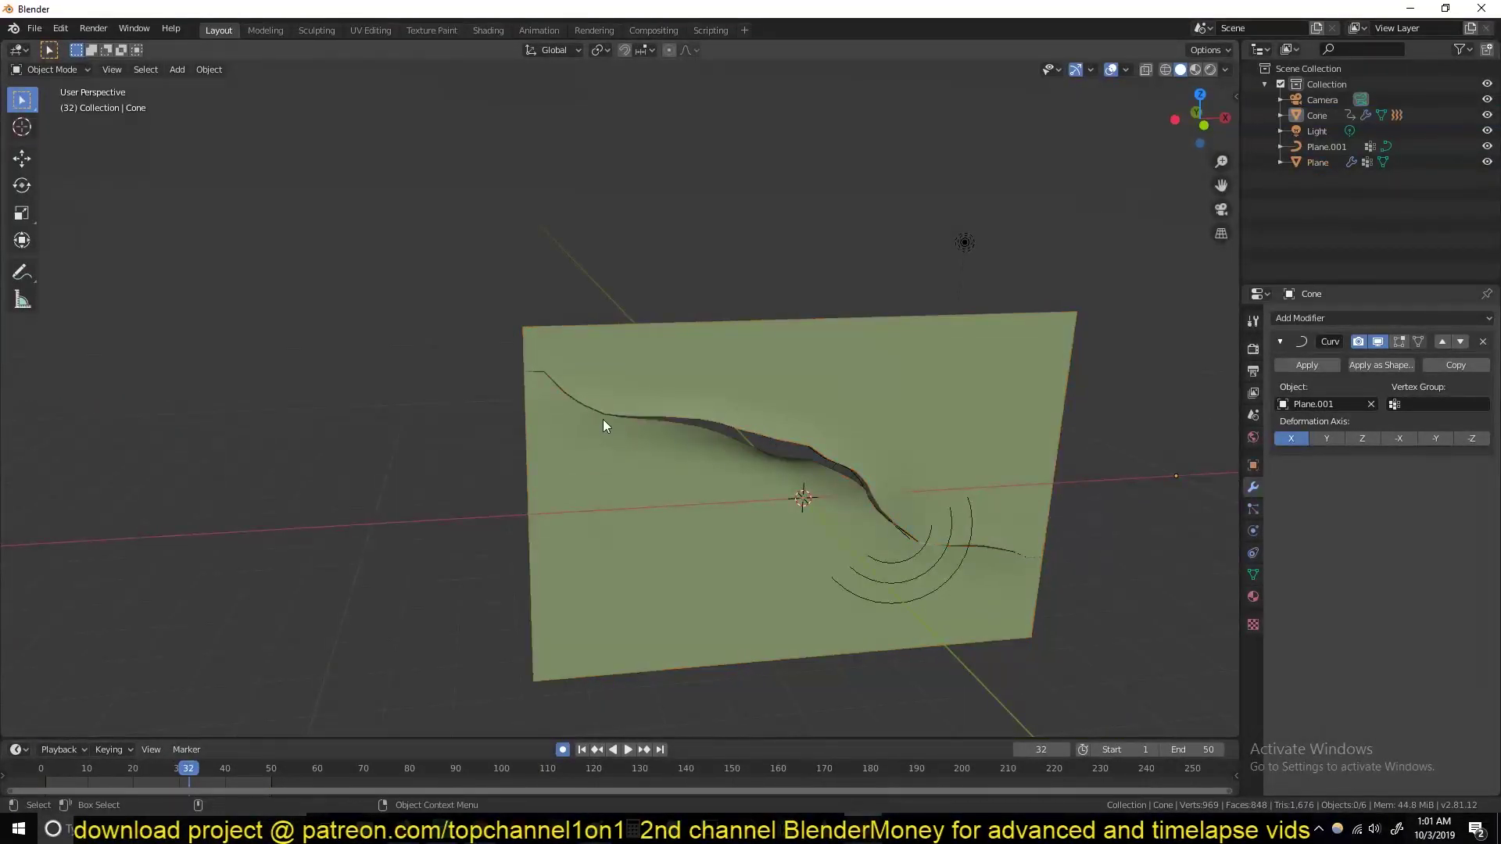
Play the simulation and view the tearing sheet from another angle
{"action": "key", "text": "space"}
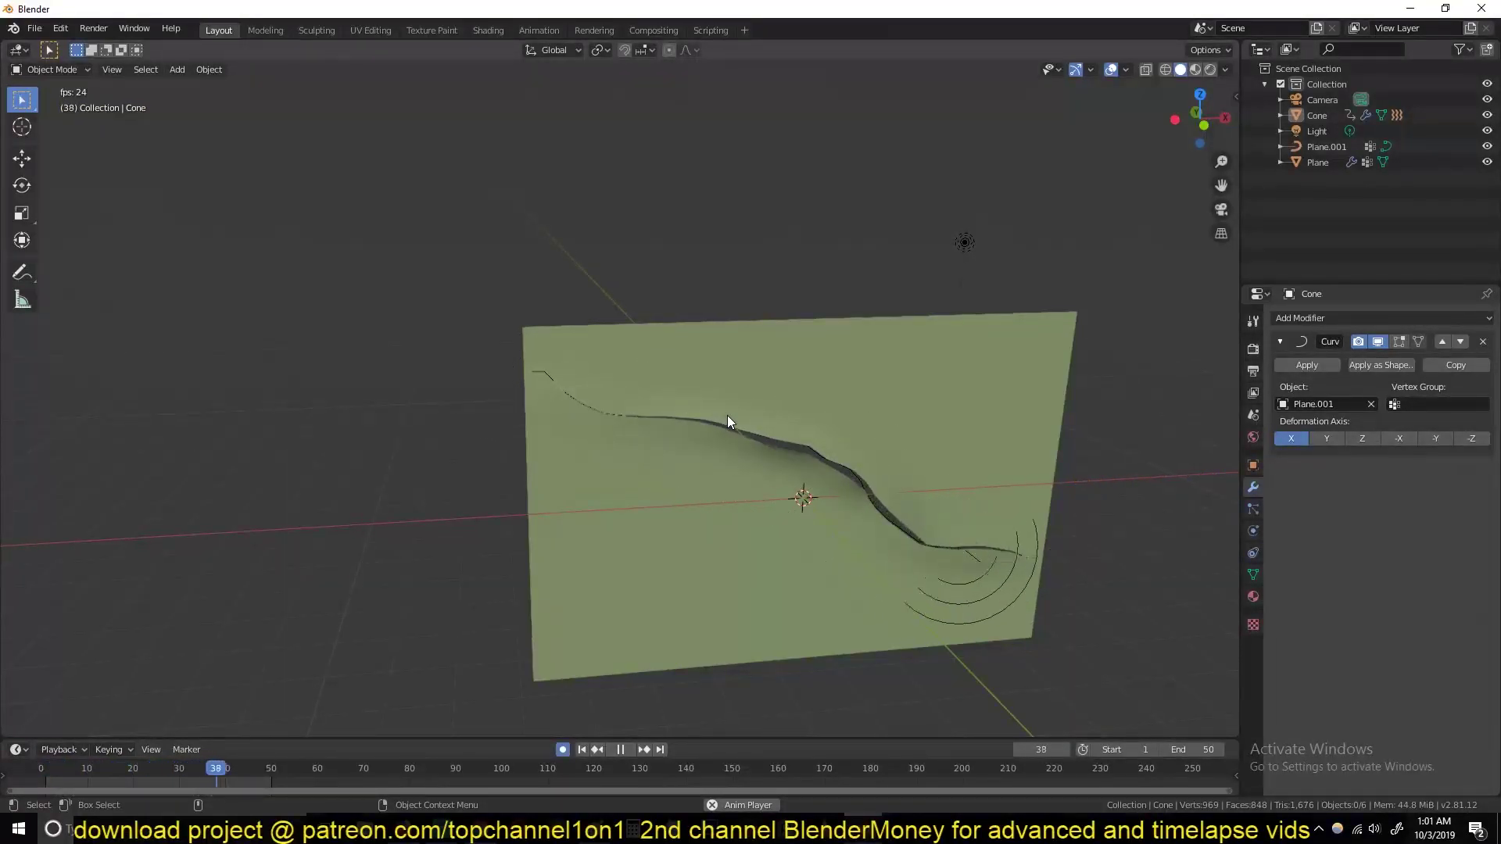
{"action": "middle_click_drag", "start_coordinate": [727, 415], "coordinate": [494, 214]}
{"action": "key", "text": "Escape"}
Show the plane's cloth physics settings, followed by the force field's physics settings
{"action": "left_click", "coordinate": [504, 226]}
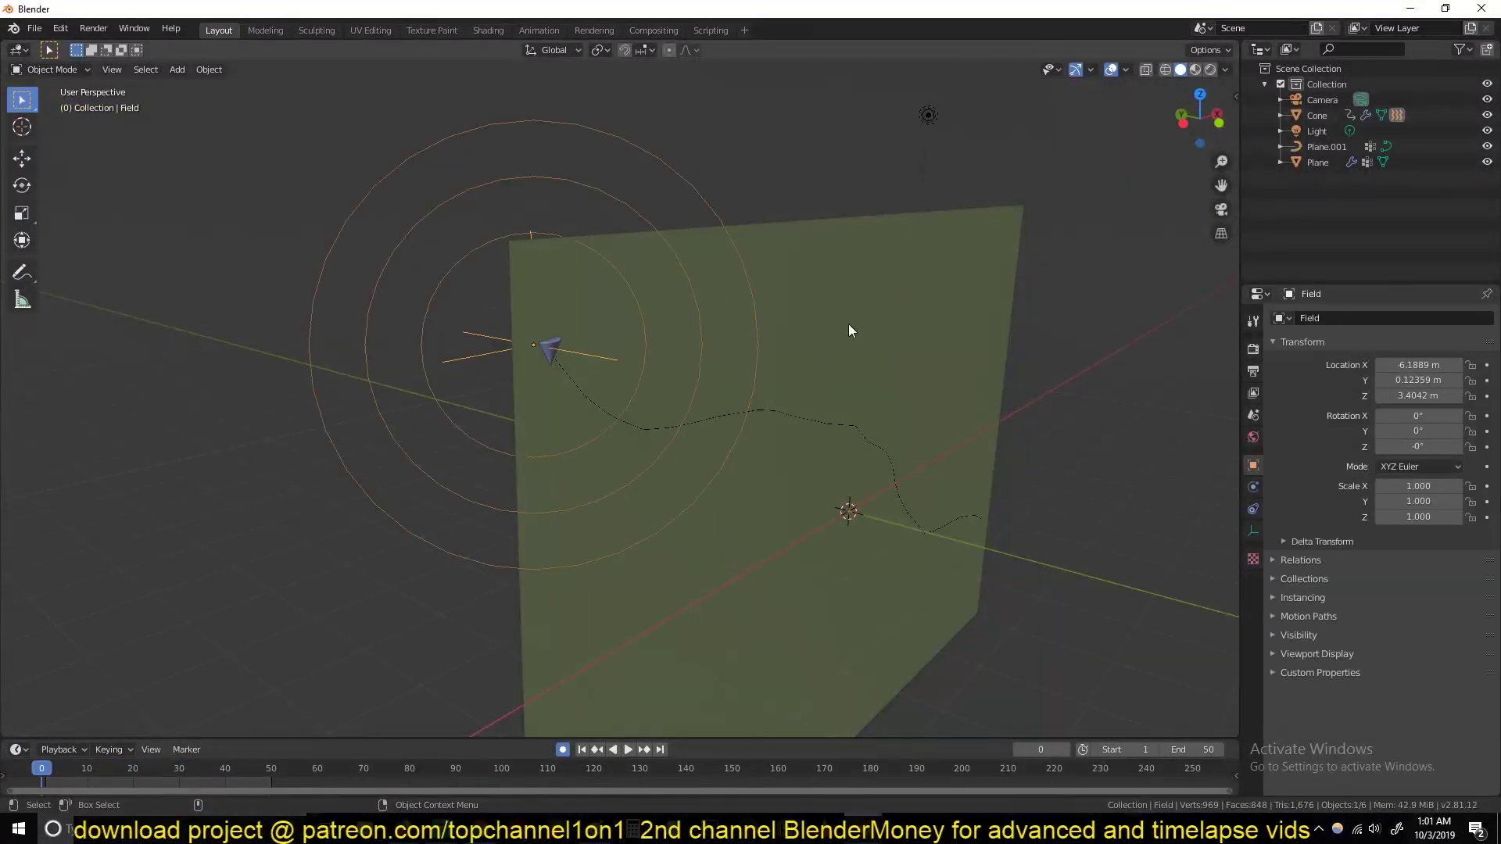
{"action": "left_click", "coordinate": [778, 294]}
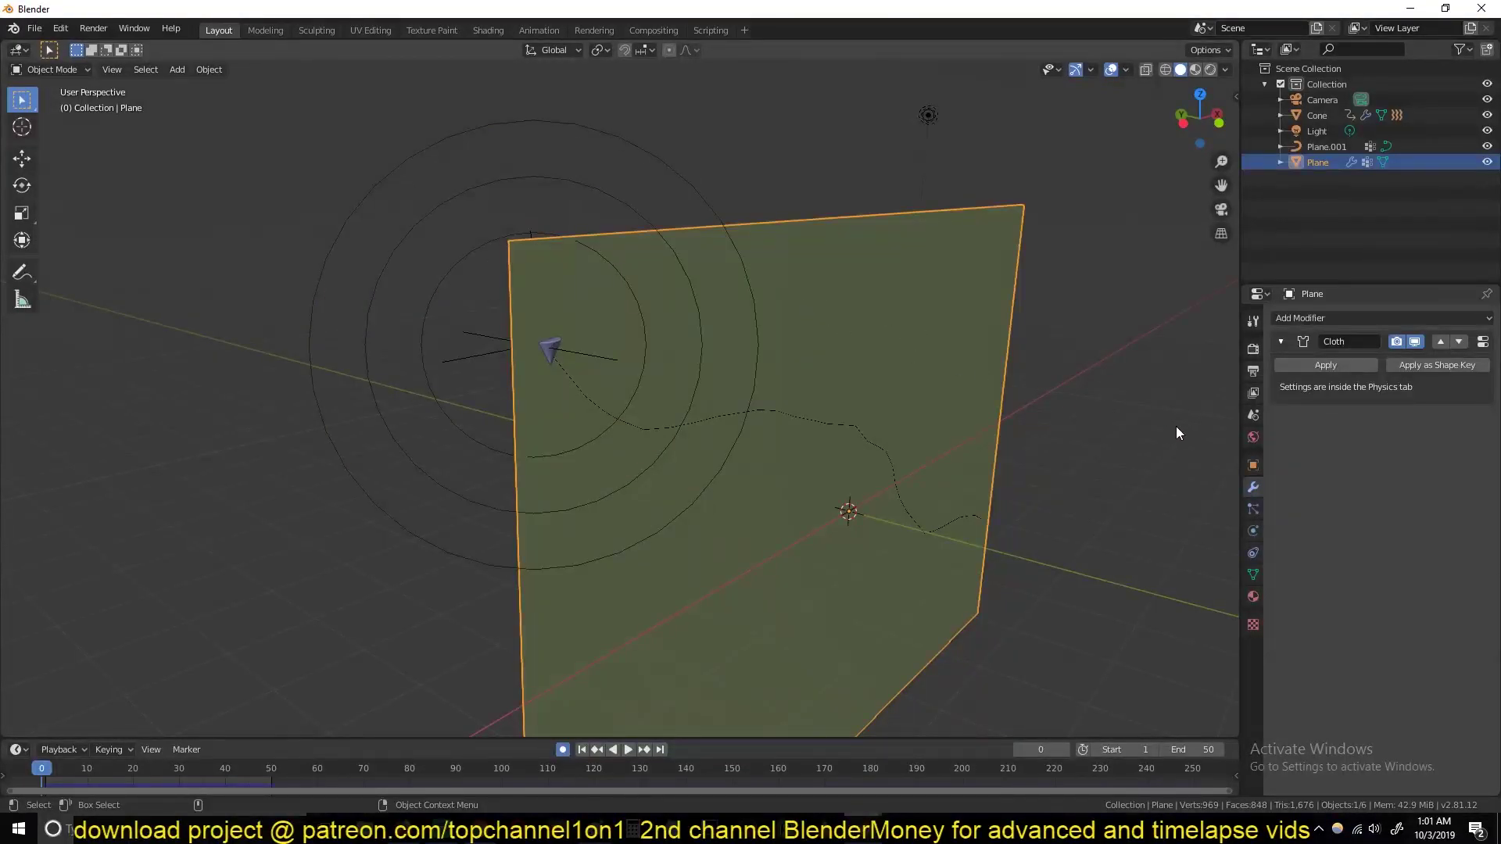
{"action": "left_click", "coordinate": [1479, 342]}
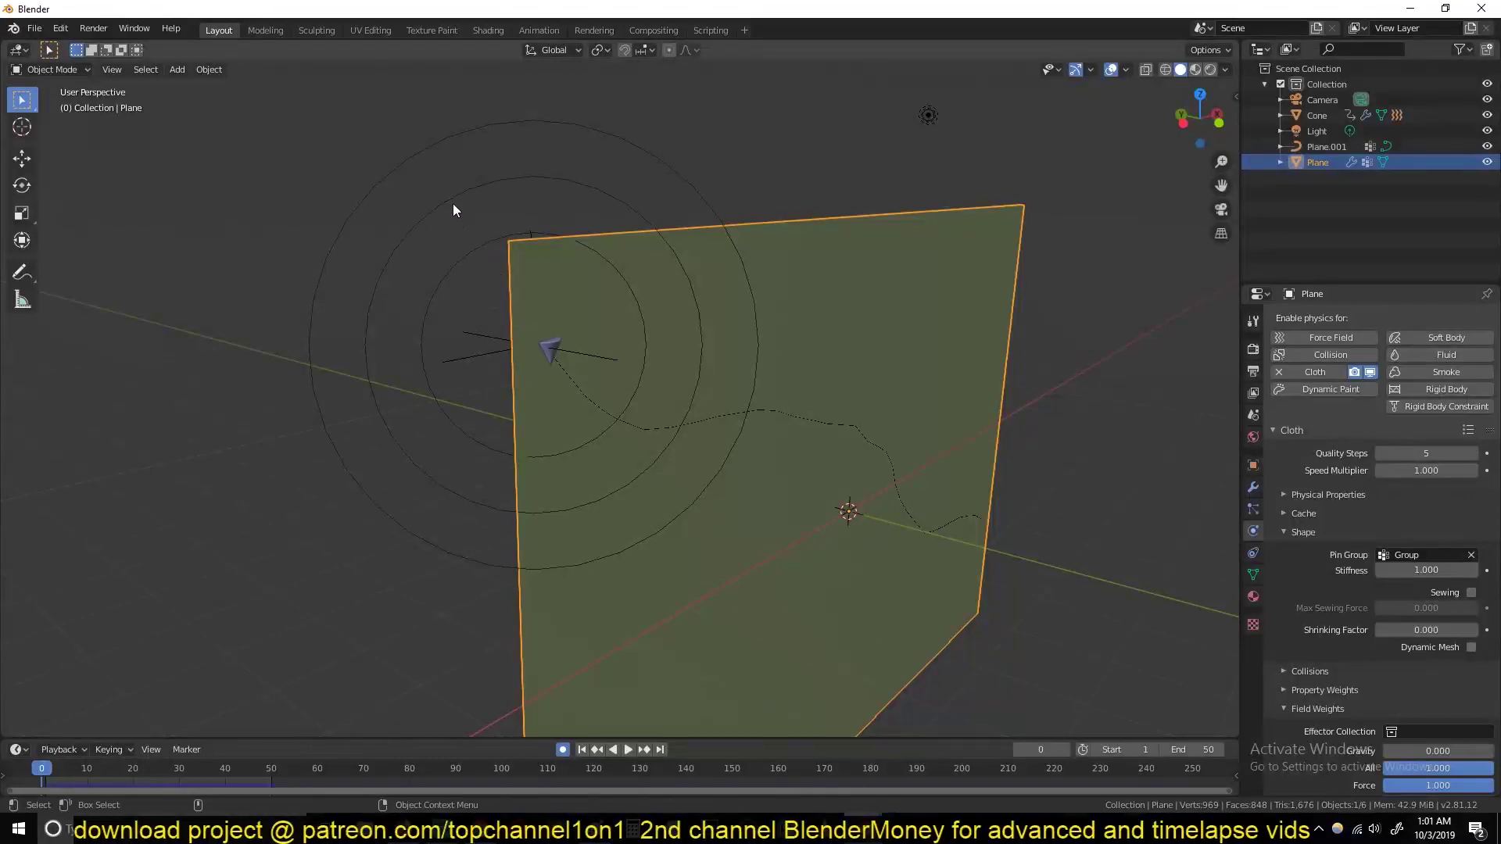
{"action": "left_click", "coordinate": [472, 252]}
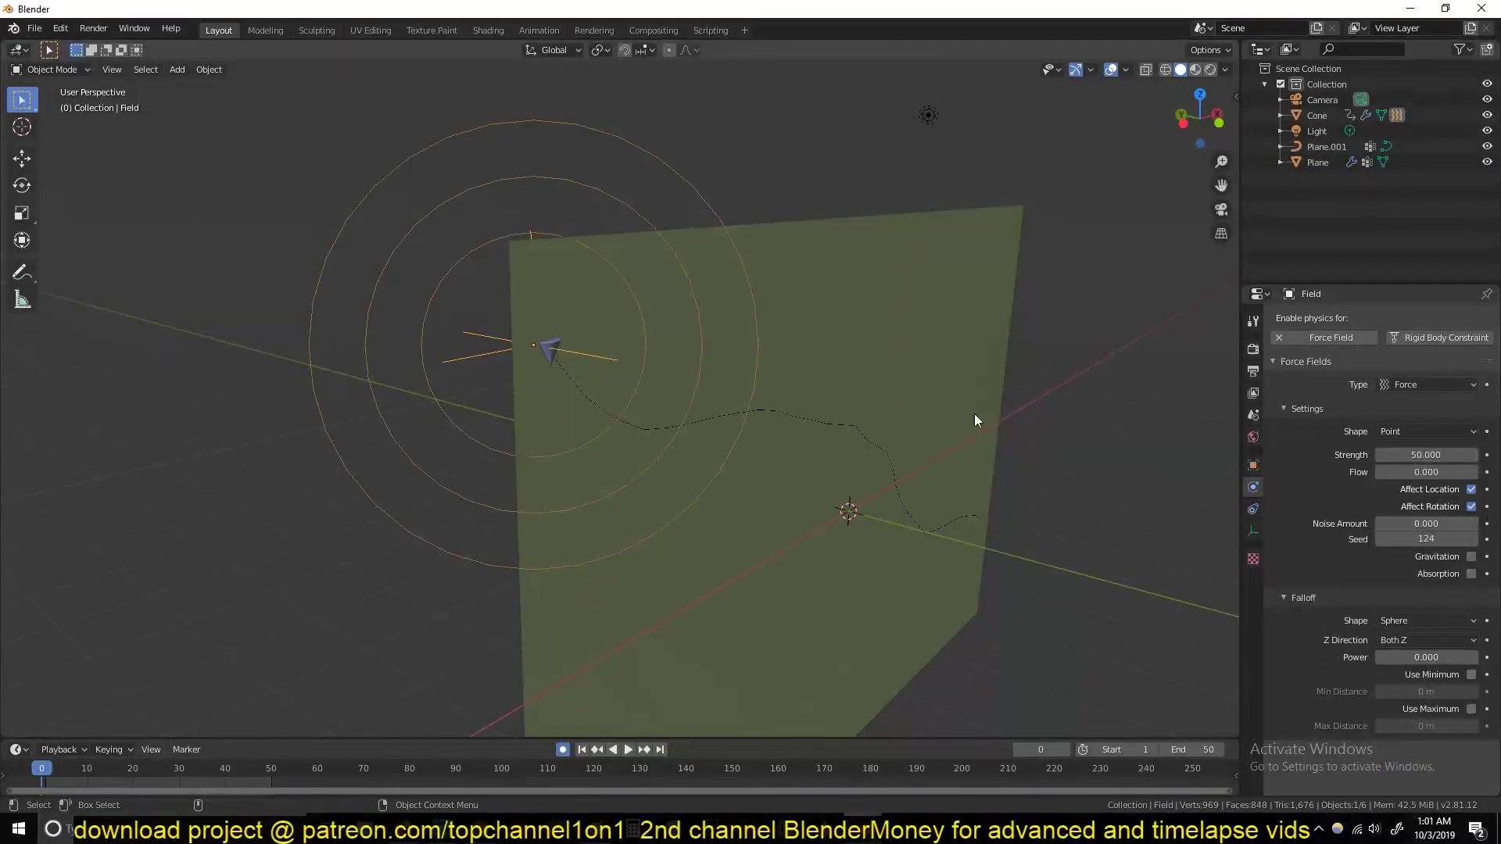
Consult the cloth settings image in Paint, then switch to Blender's test.blend project and examine its force field settings
{"action": "key", "text": "alt+Tab"}
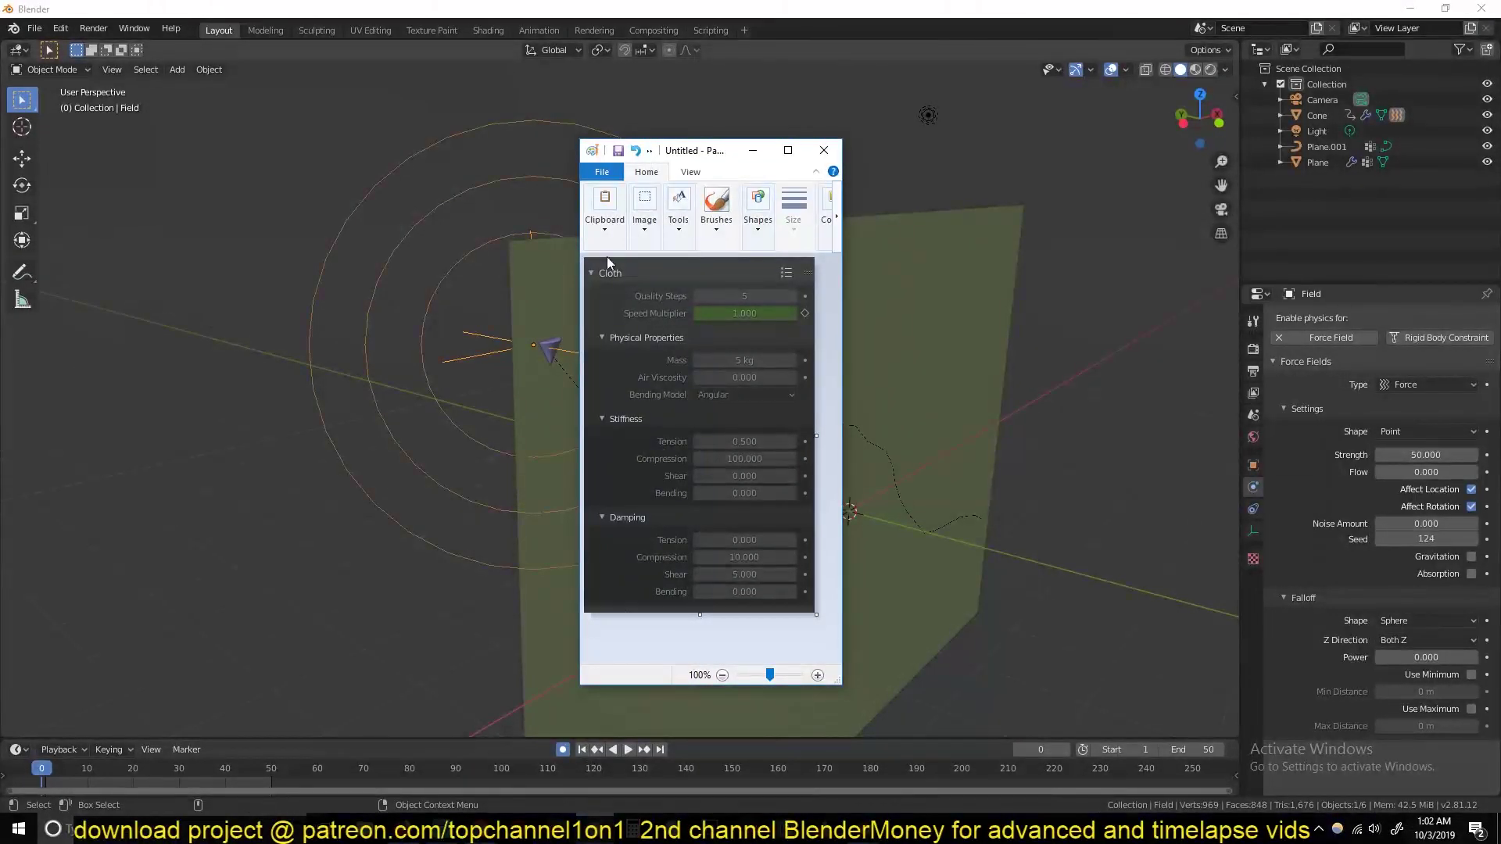
{"action": "left_click_drag", "start_coordinate": [707, 156], "coordinate": [1497, 148]}
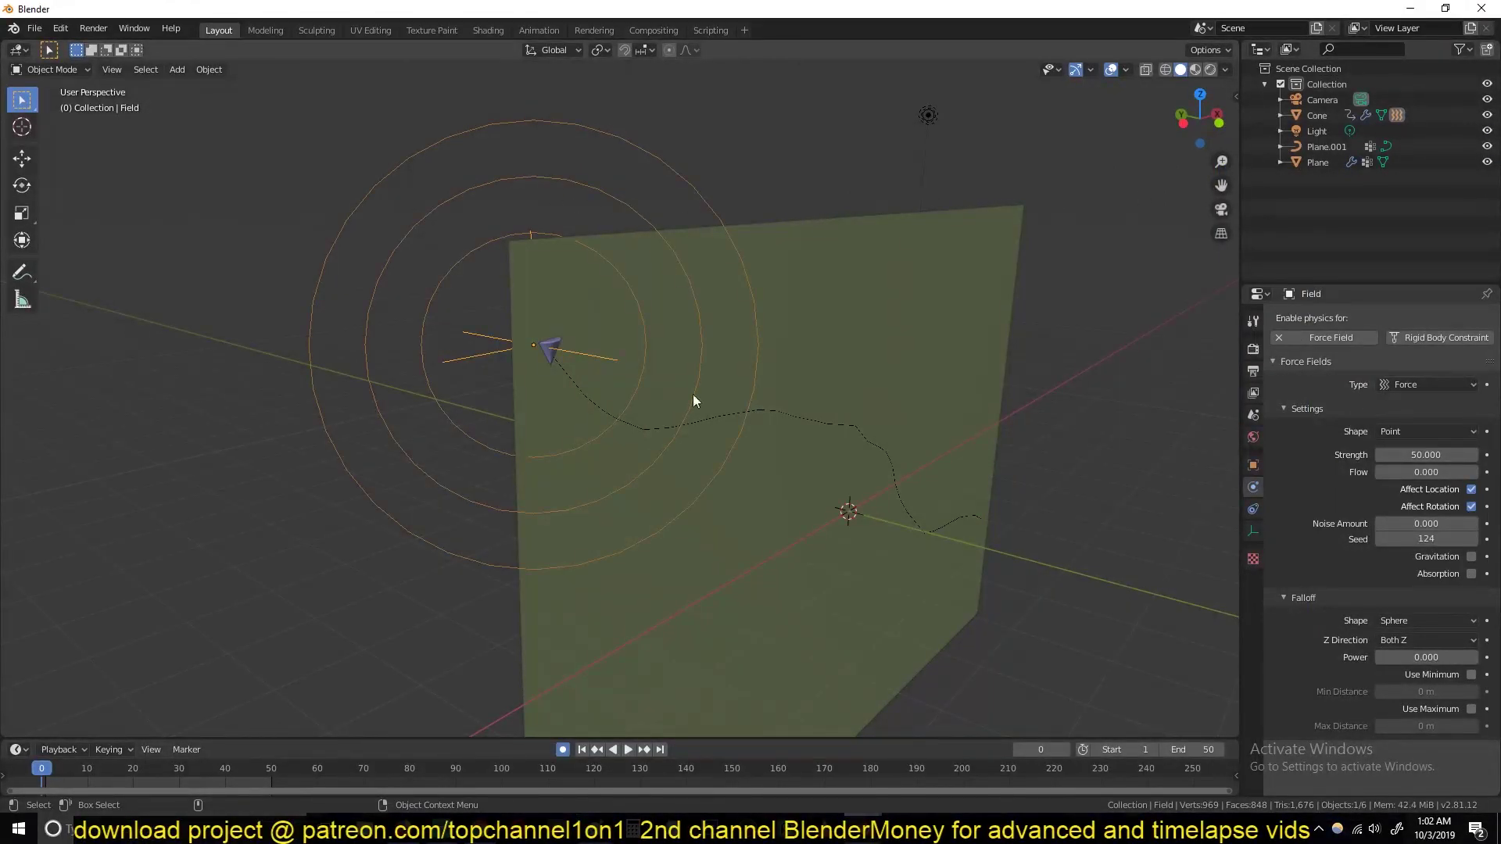
{"action": "mouse_move", "coordinate": [856, 830]}
{"action": "left_click", "coordinate": [811, 767]}
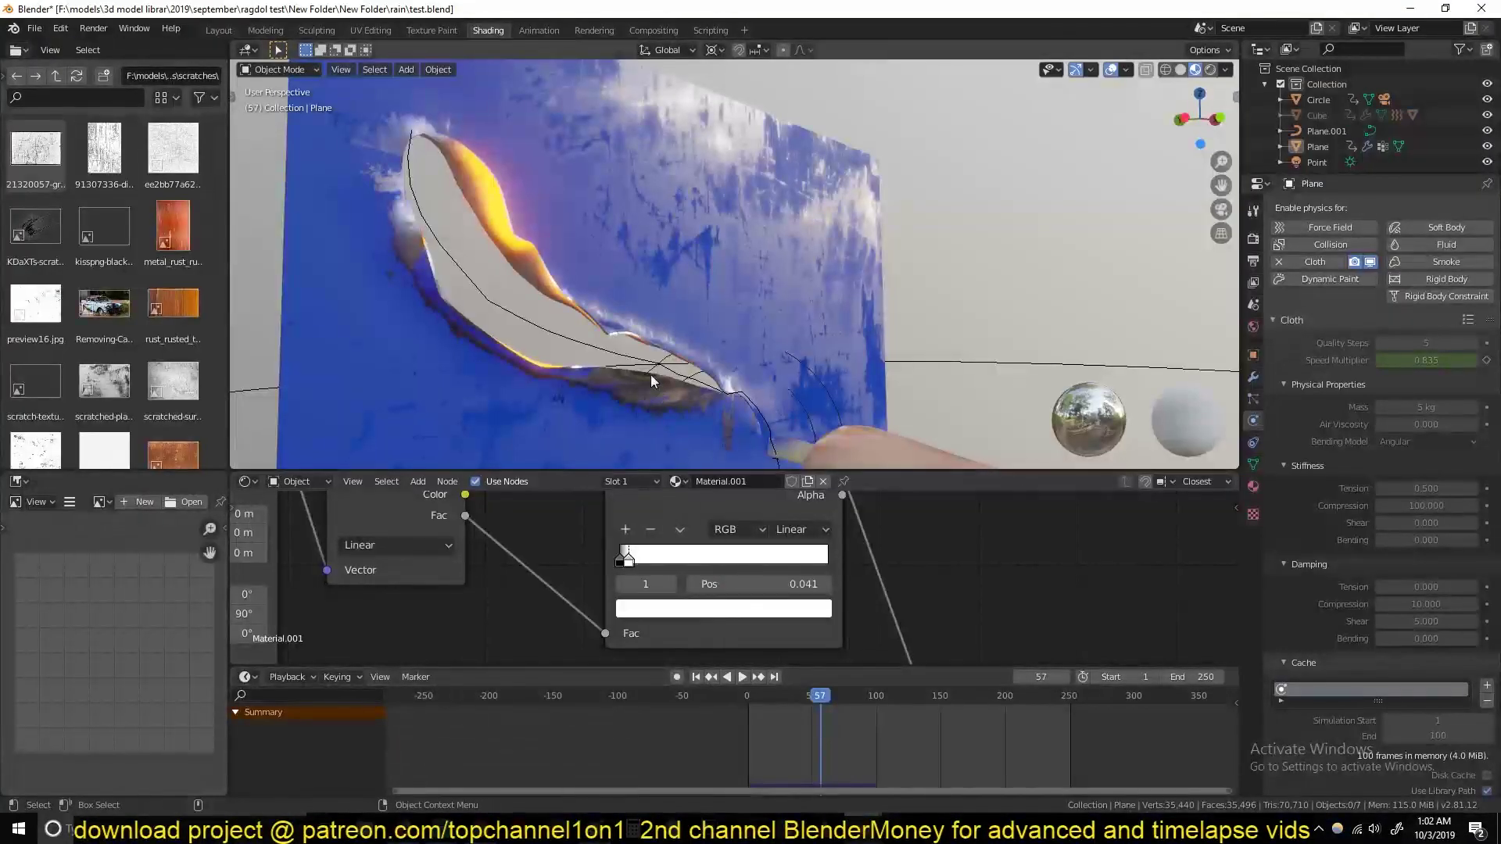
{"action": "left_click", "coordinate": [728, 447]}
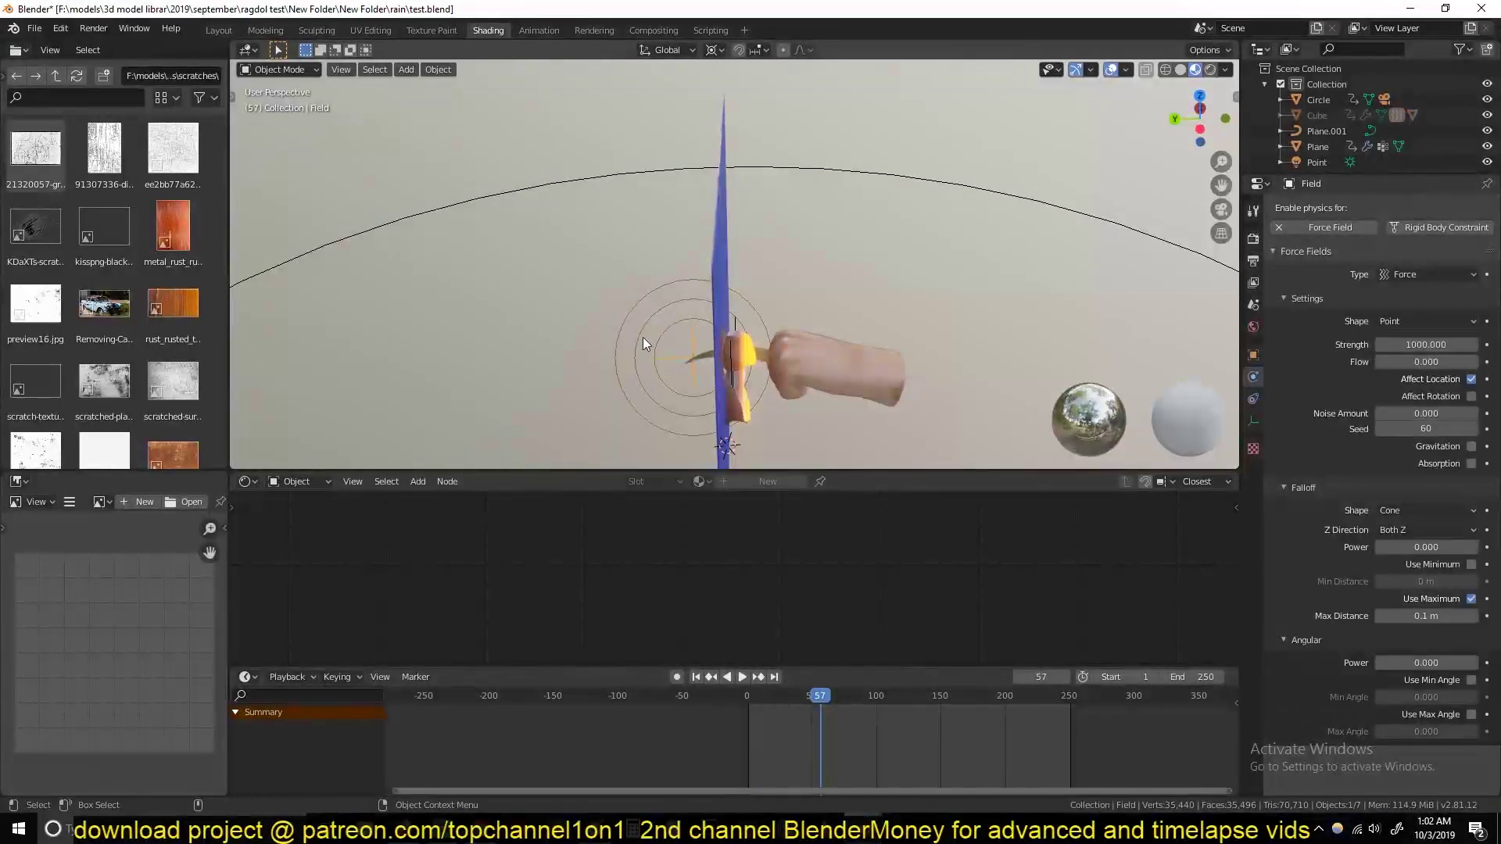
{"action": "middle_click_drag", "start_coordinate": [962, 287], "coordinate": [1039, 297]}
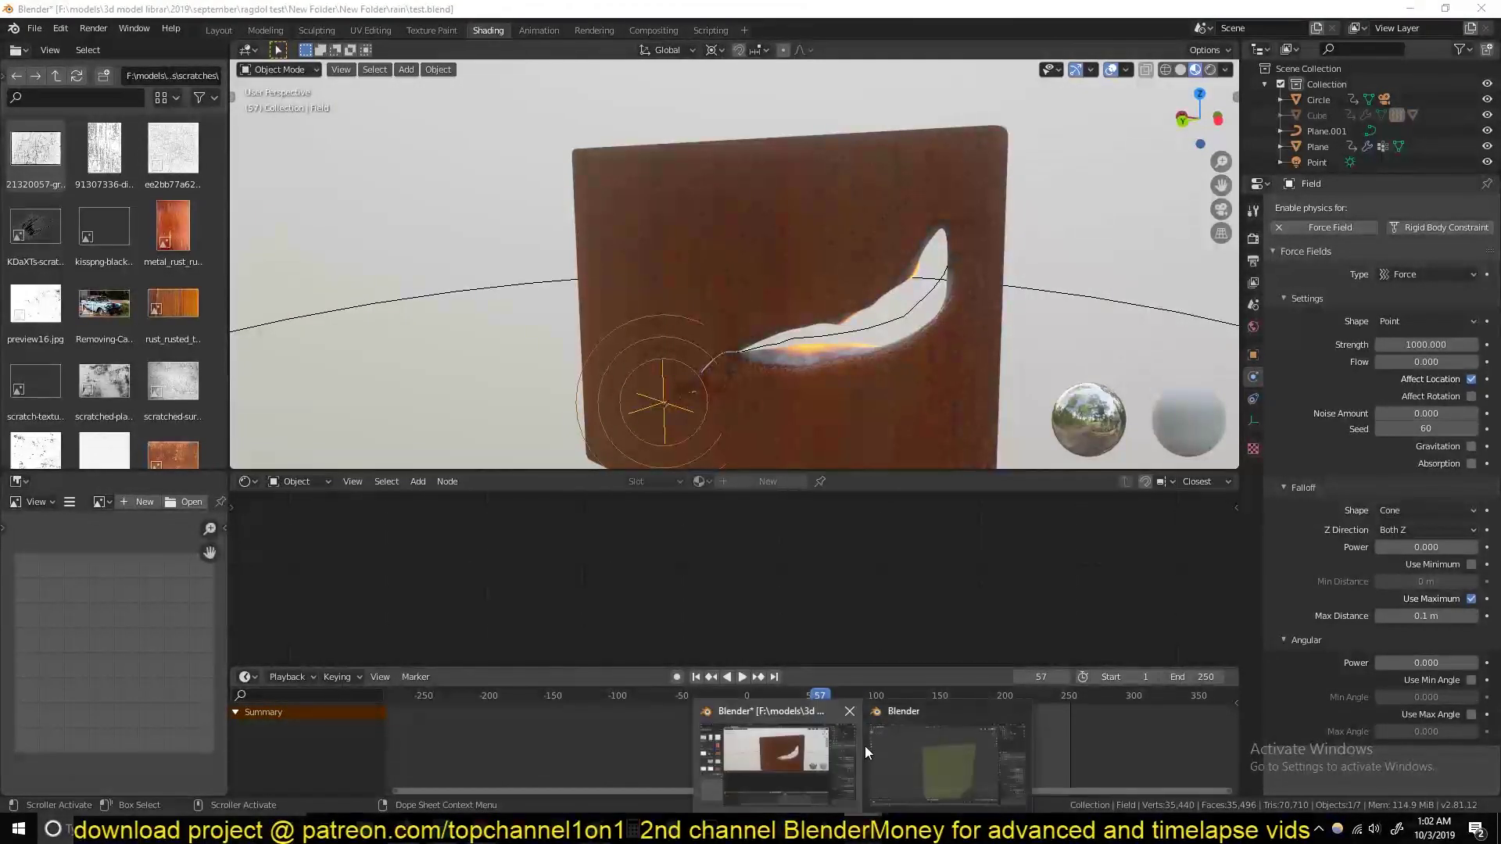
Switch back to the unsaved Blender project, set the force field's falloff shape to Cone, and test the simulation
{"action": "left_click", "coordinate": [909, 735]}
{"action": "middle_click_drag", "start_coordinate": [492, 367], "coordinate": [519, 261]}
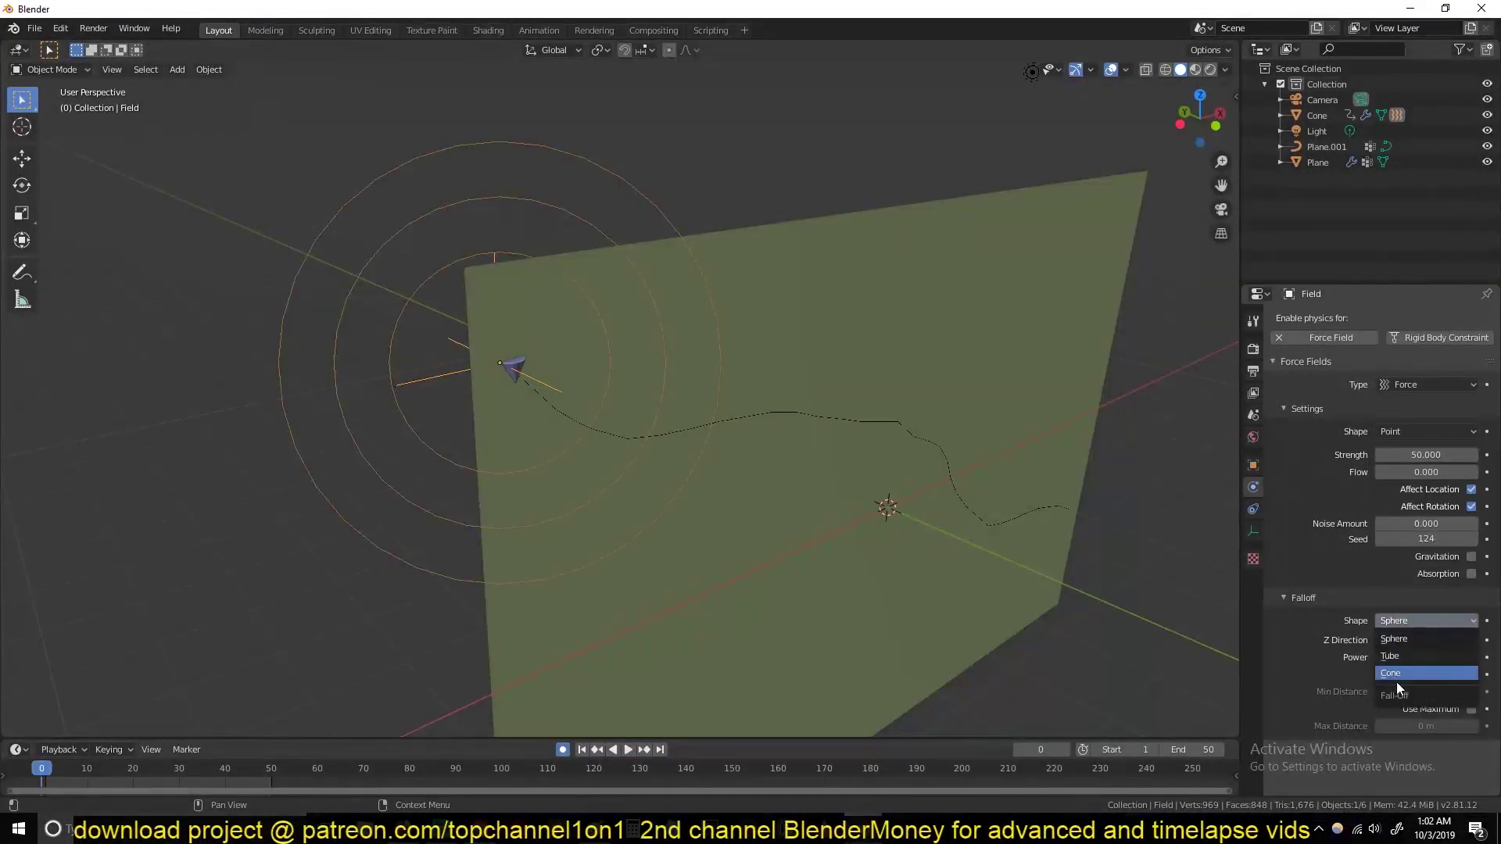
{"action": "left_click", "coordinate": [1391, 673]}
{"action": "key", "text": "space"}
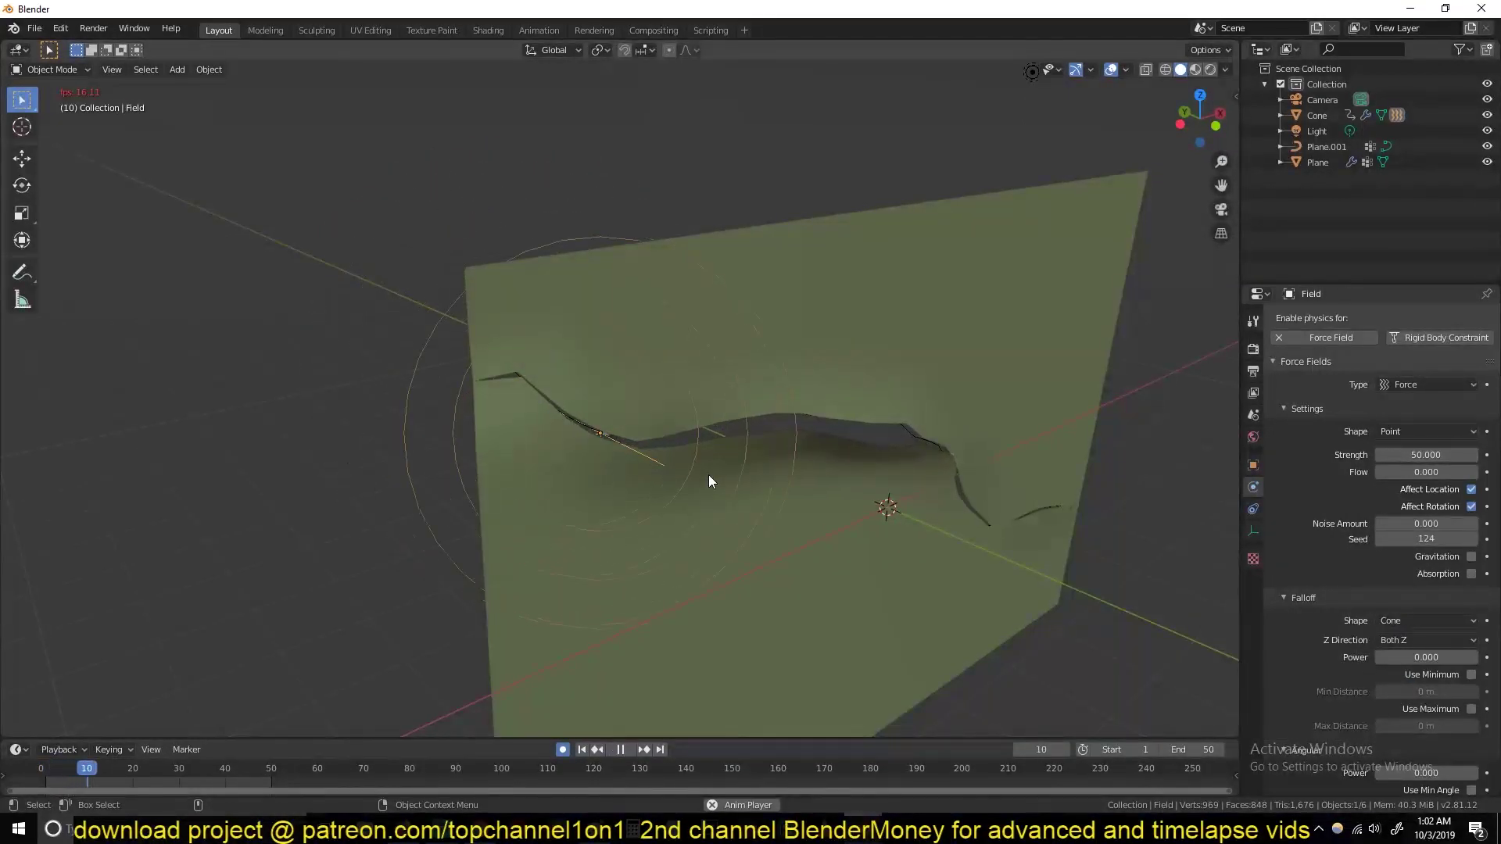
{"action": "key", "text": "Escape"}
{"action": "middle_click_drag", "start_coordinate": [577, 556], "coordinate": [664, 378]}
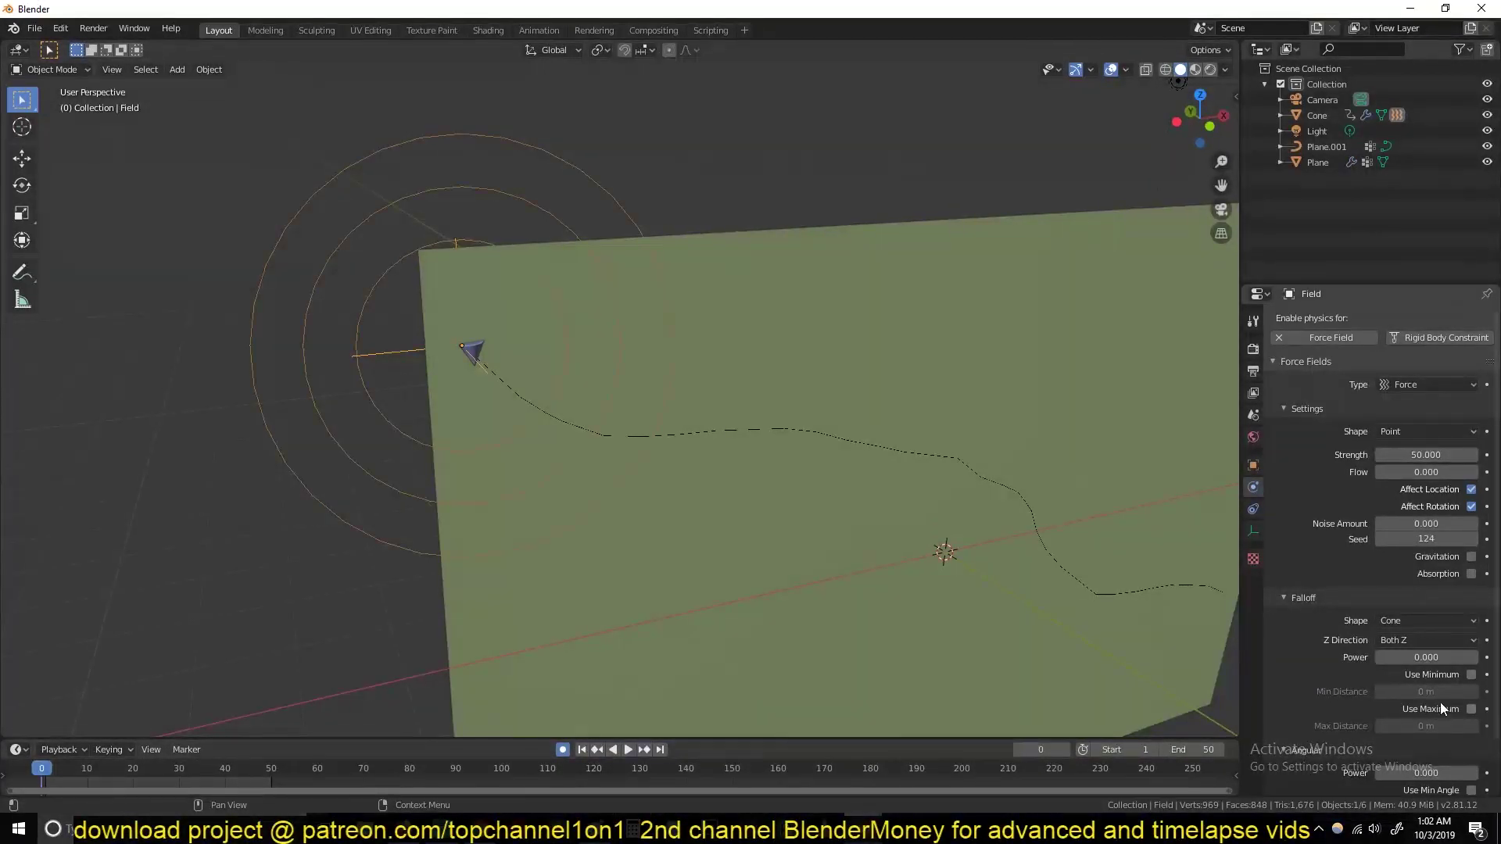
Limit the force field's falloff to a maximum distance of 0.16 m and test the simulation
{"action": "left_click", "coordinate": [1469, 709]}
{"action": "left_click_drag", "start_coordinate": [1465, 720], "coordinate": [1489, 720]}
{"action": "key", "text": "space"}
{"action": "key", "text": "Escape"}
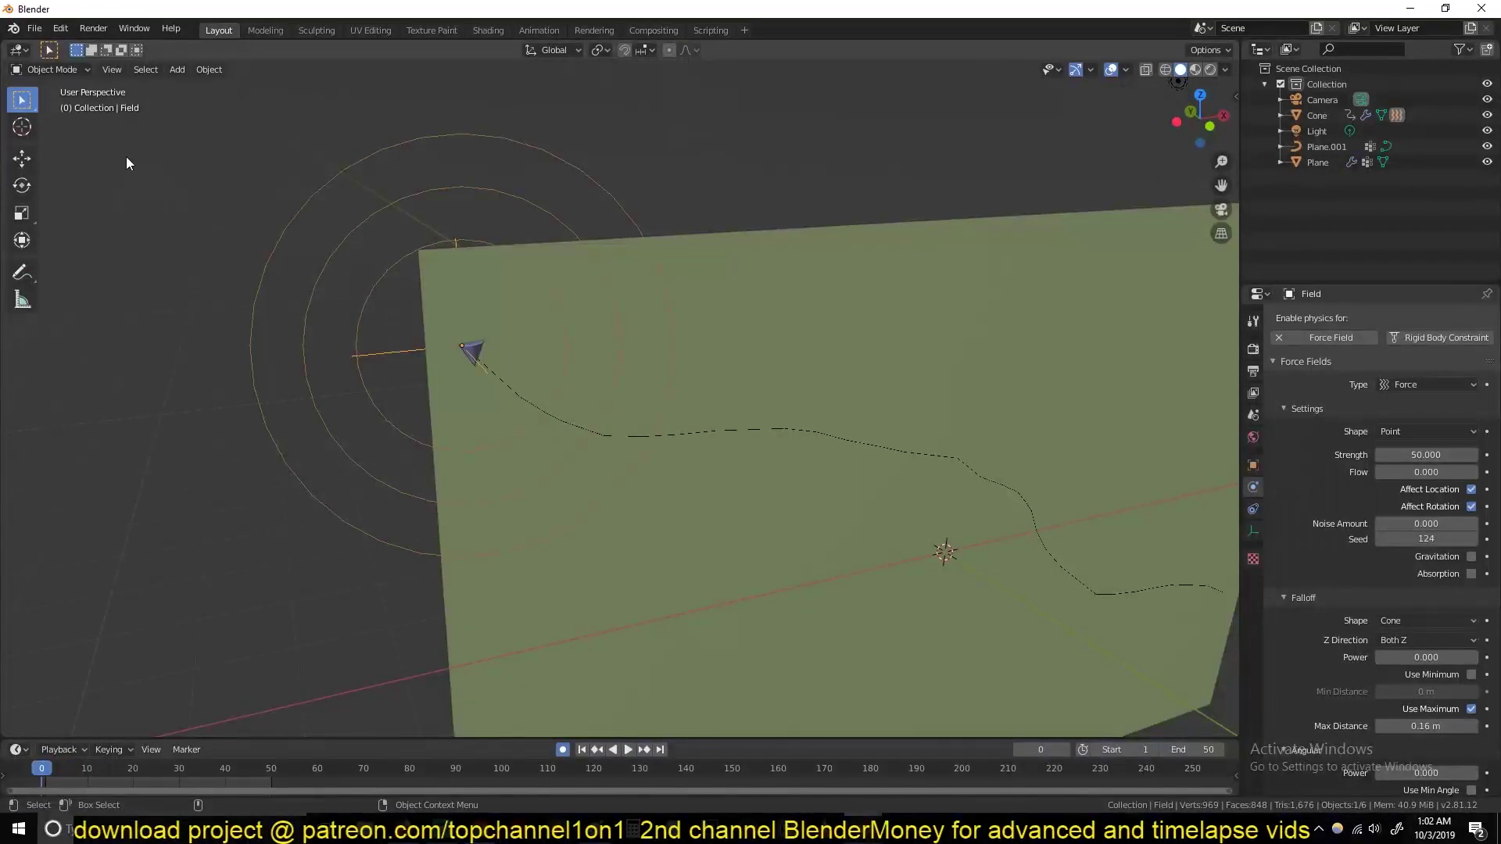
Measure the distance from the cone to the force field's inner ring in the front wireframe view
{"action": "left_click", "coordinate": [22, 300]}
{"action": "key", "text": "KP_1"}
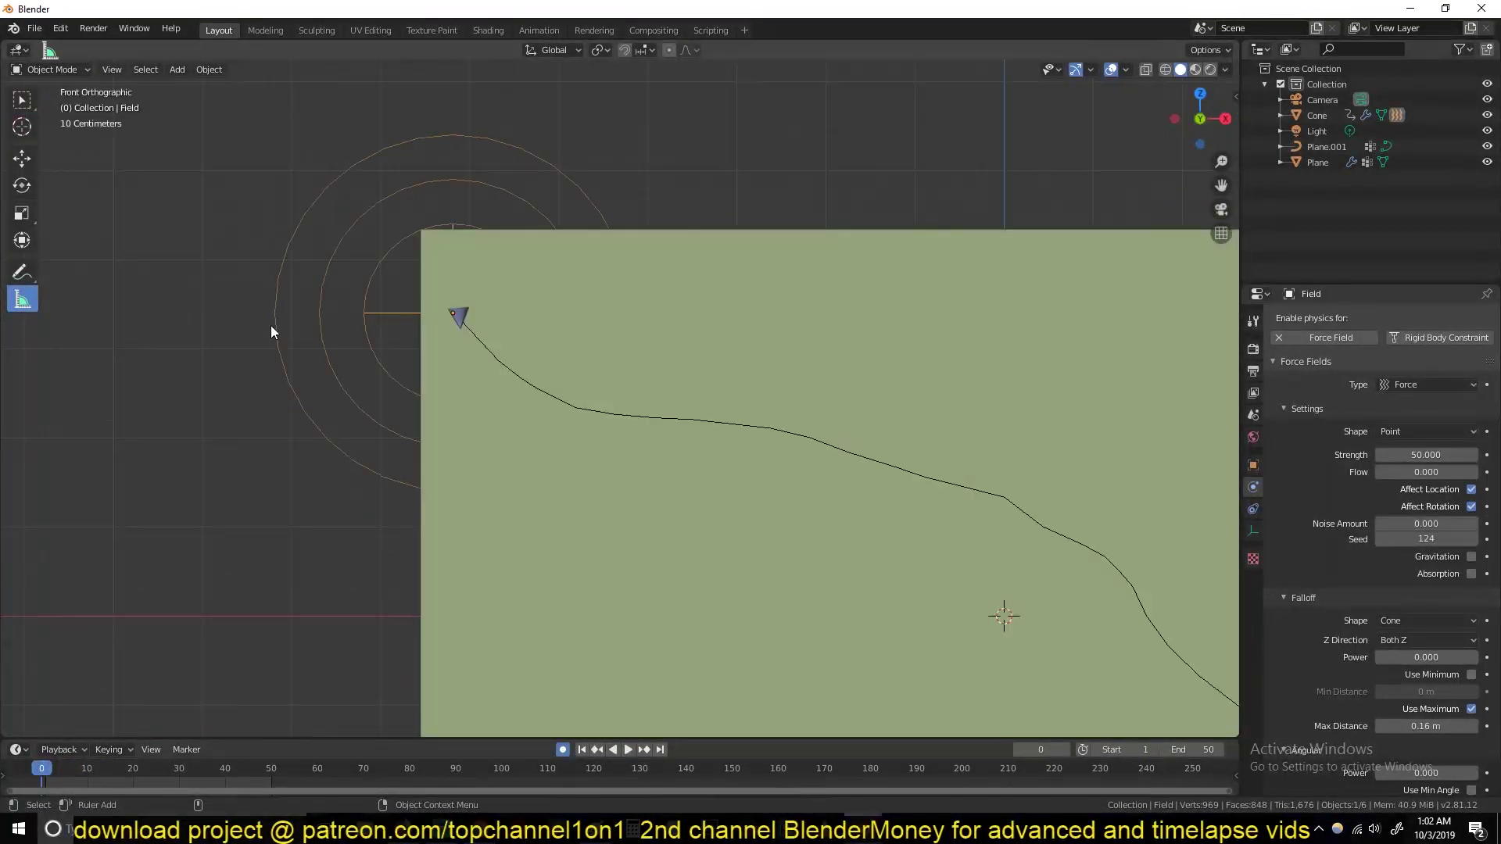
{"action": "scroll", "coordinate": [555, 382], "scroll_direction": "up", "scroll_amount": 3}
{"action": "key", "text": "z"}
{"action": "left_click", "coordinate": [134, 324]}
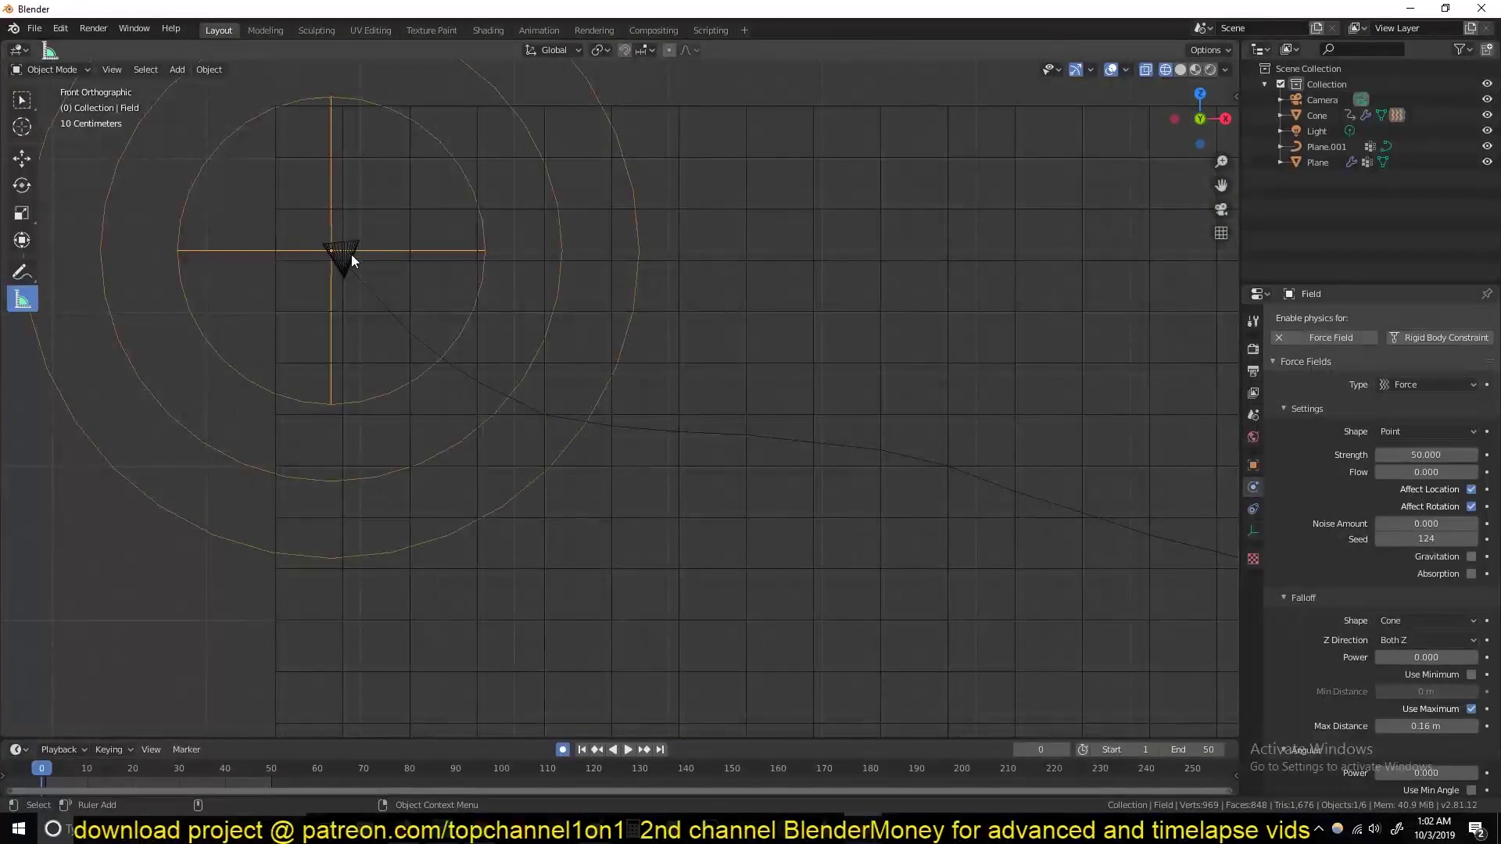
{"action": "left_click_drag", "start_coordinate": [344, 263], "coordinate": [486, 259]}
Set the force field's maximum falloff distance to 0.9 m
{"action": "left_click", "coordinate": [1427, 726]}
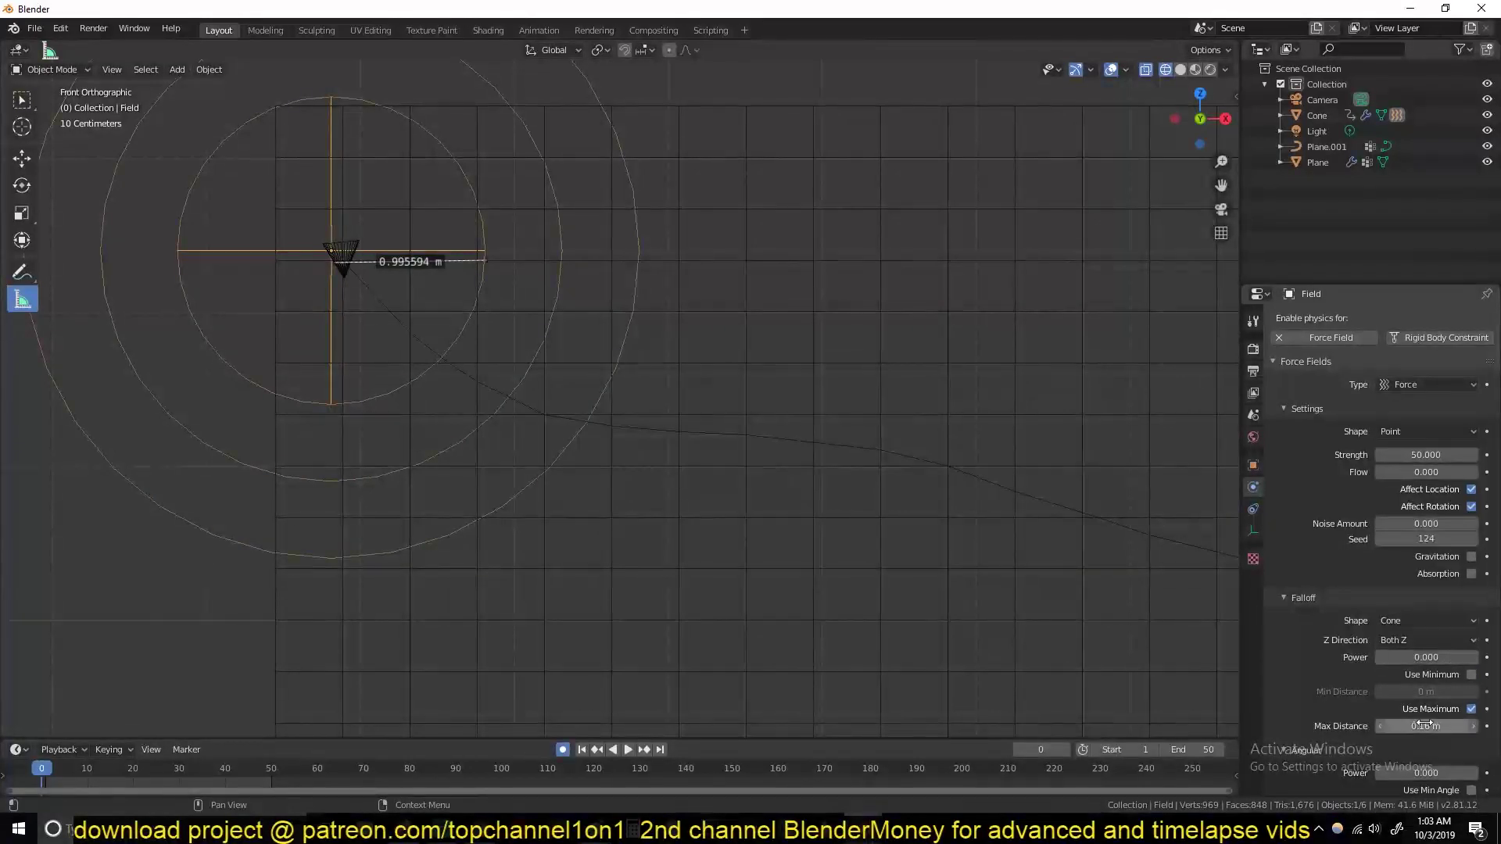
{"action": "type", "text": ".9"}
{"action": "key", "text": "Return"}
Set the force field's strength to 10 and test the simulation in solid shading
{"action": "left_click", "coordinate": [1426, 455]}
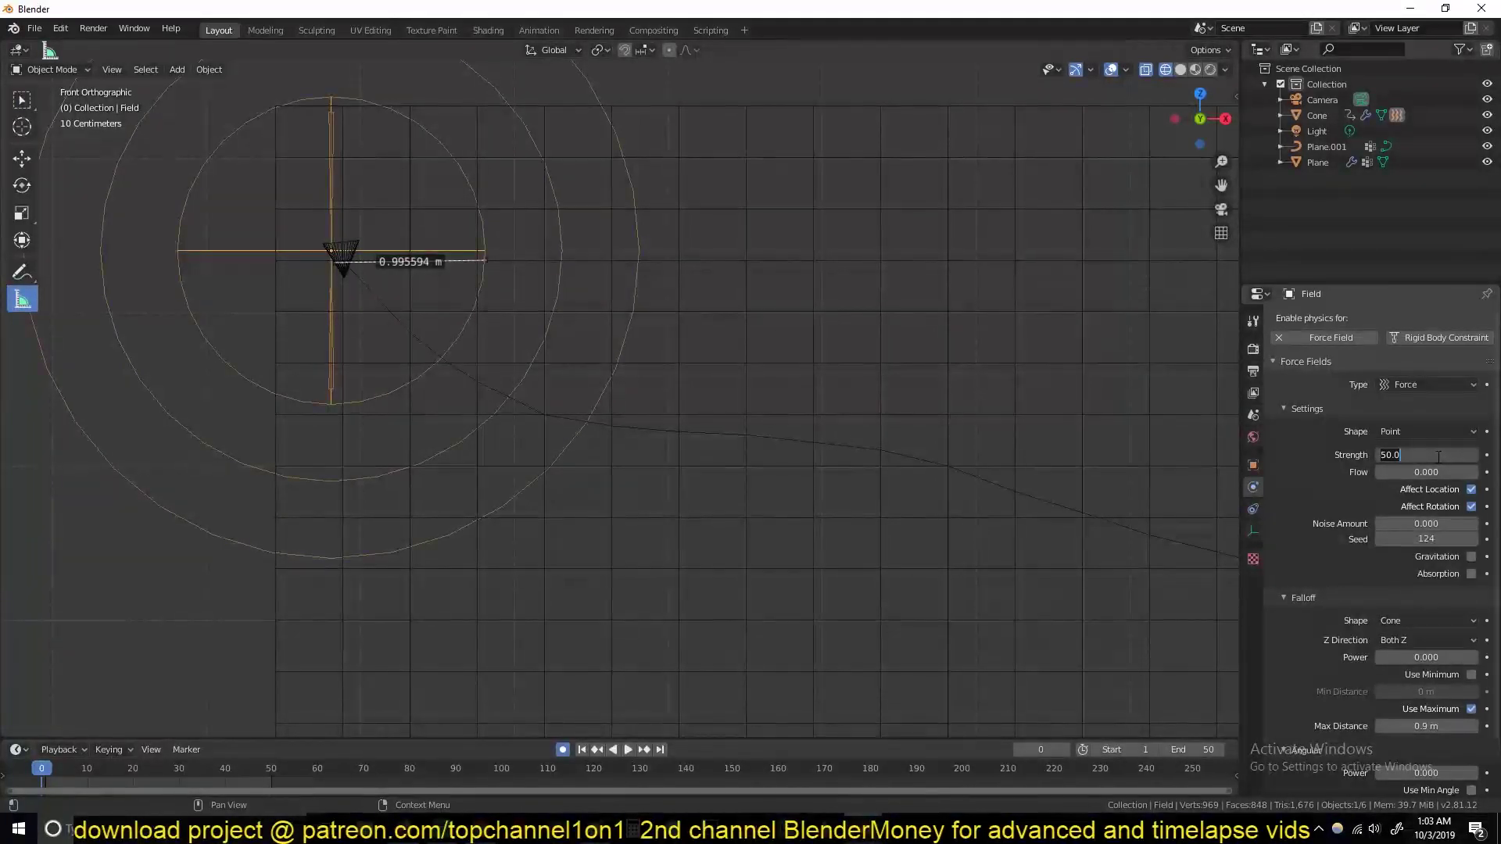
{"action": "type", "text": "10"}
{"action": "key", "text": "Return"}
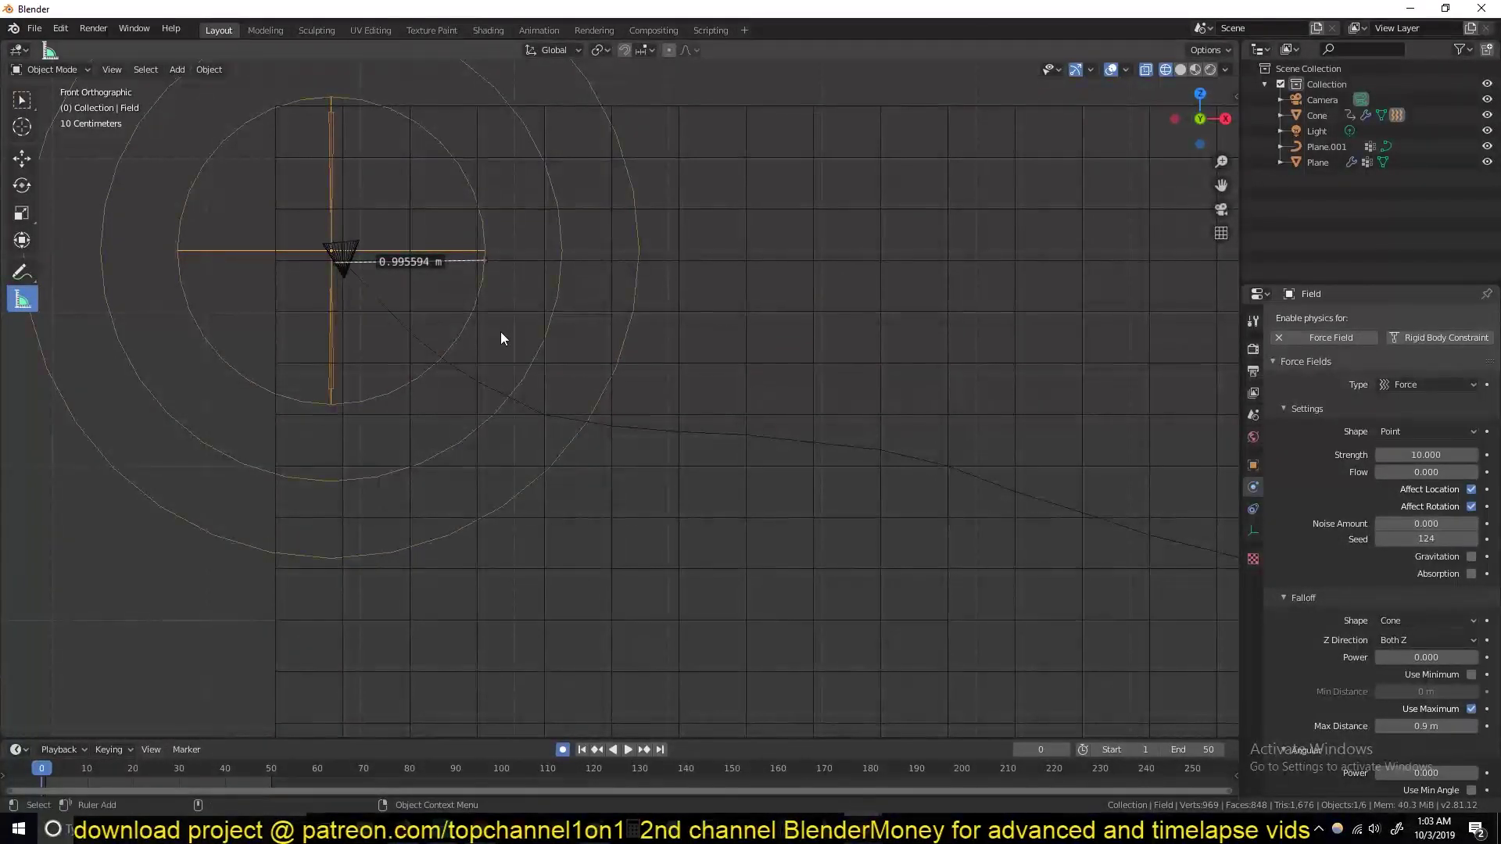
{"action": "key", "text": "space"}
{"action": "scroll", "coordinate": [501, 331], "scroll_direction": "up", "scroll_amount": 5}
{"action": "key", "text": "shift+z"}
{"action": "middle_click_drag", "start_coordinate": [749, 337], "coordinate": [819, 375]}
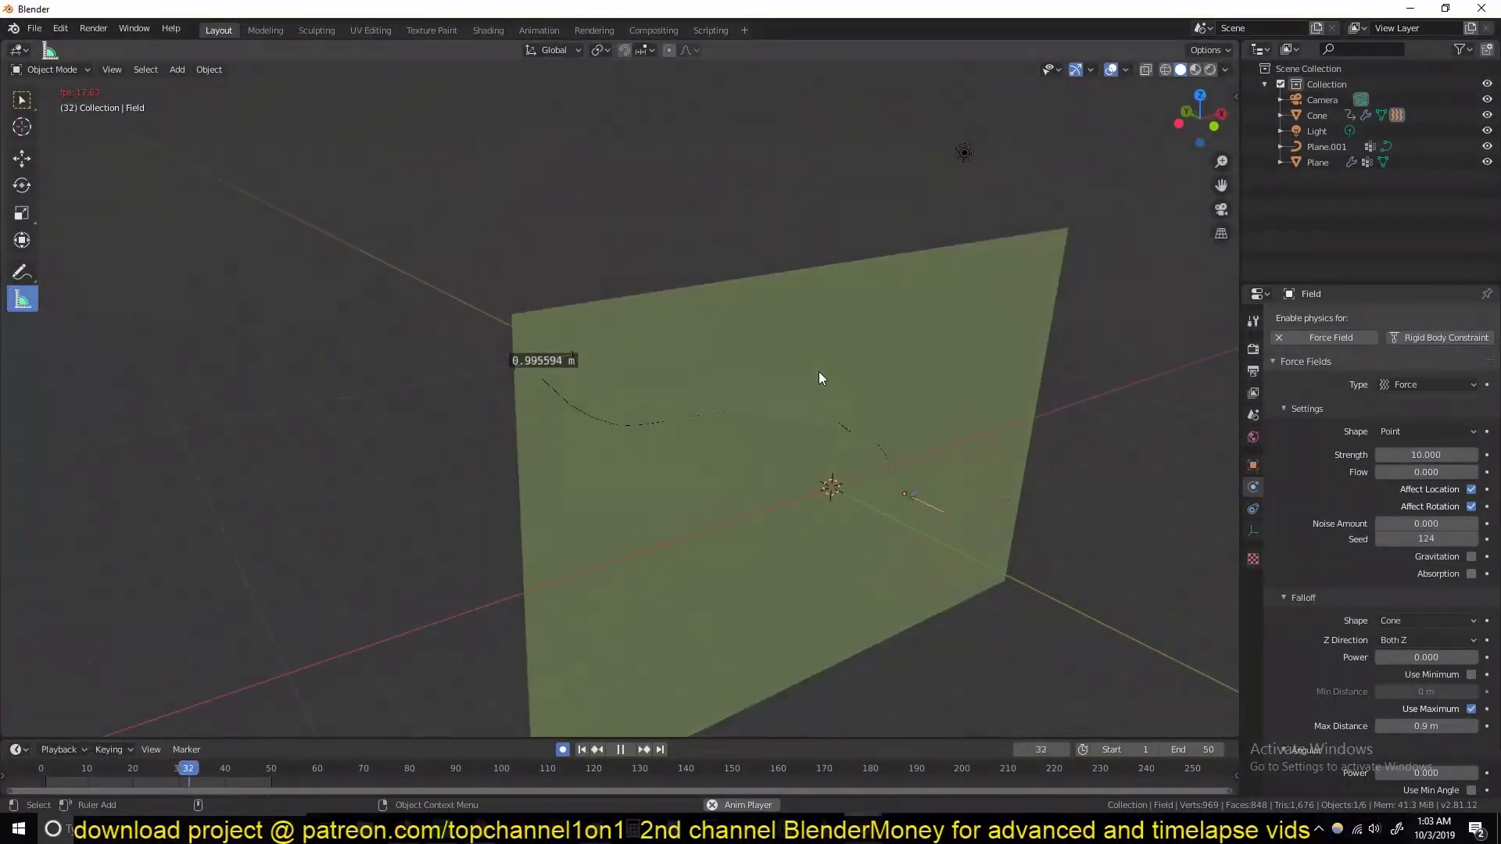
Set the force field's strength to 20 and stop the playback
{"action": "double_click", "coordinate": [1426, 455]}
{"action": "type", "text": "20"}
{"action": "key", "text": "Return"}
{"action": "key", "text": "space"}
Subdivide the plane's entire mesh and undo the subdivision
{"action": "left_click", "coordinate": [988, 412]}
{"action": "key", "text": "Tab"}
{"action": "key", "text": "a"}
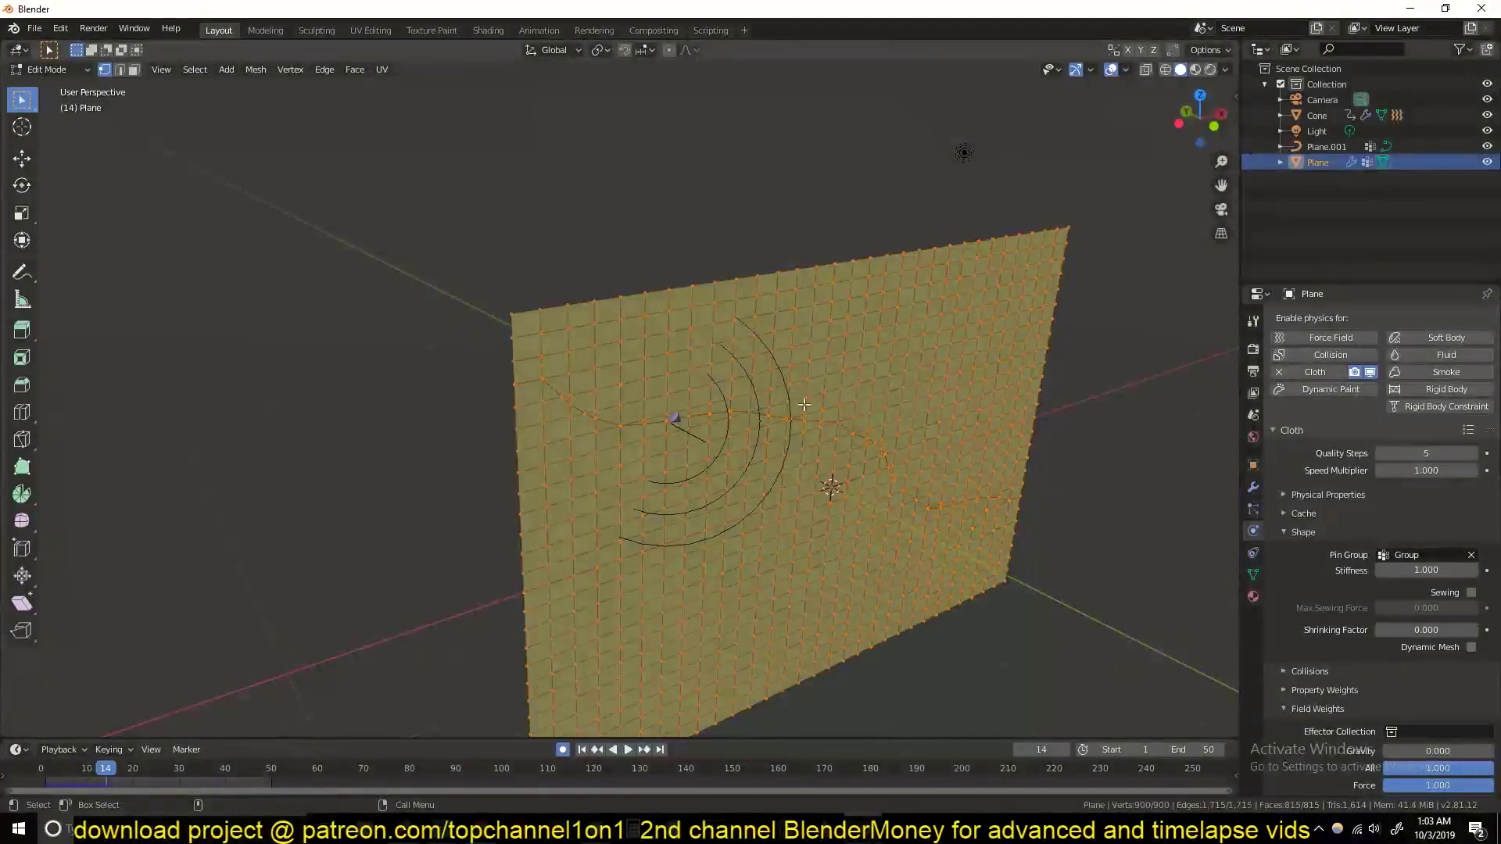
{"action": "right_click", "coordinate": [801, 385]}
{"action": "key", "text": "Escape"}
{"action": "right_click", "coordinate": [765, 249]}
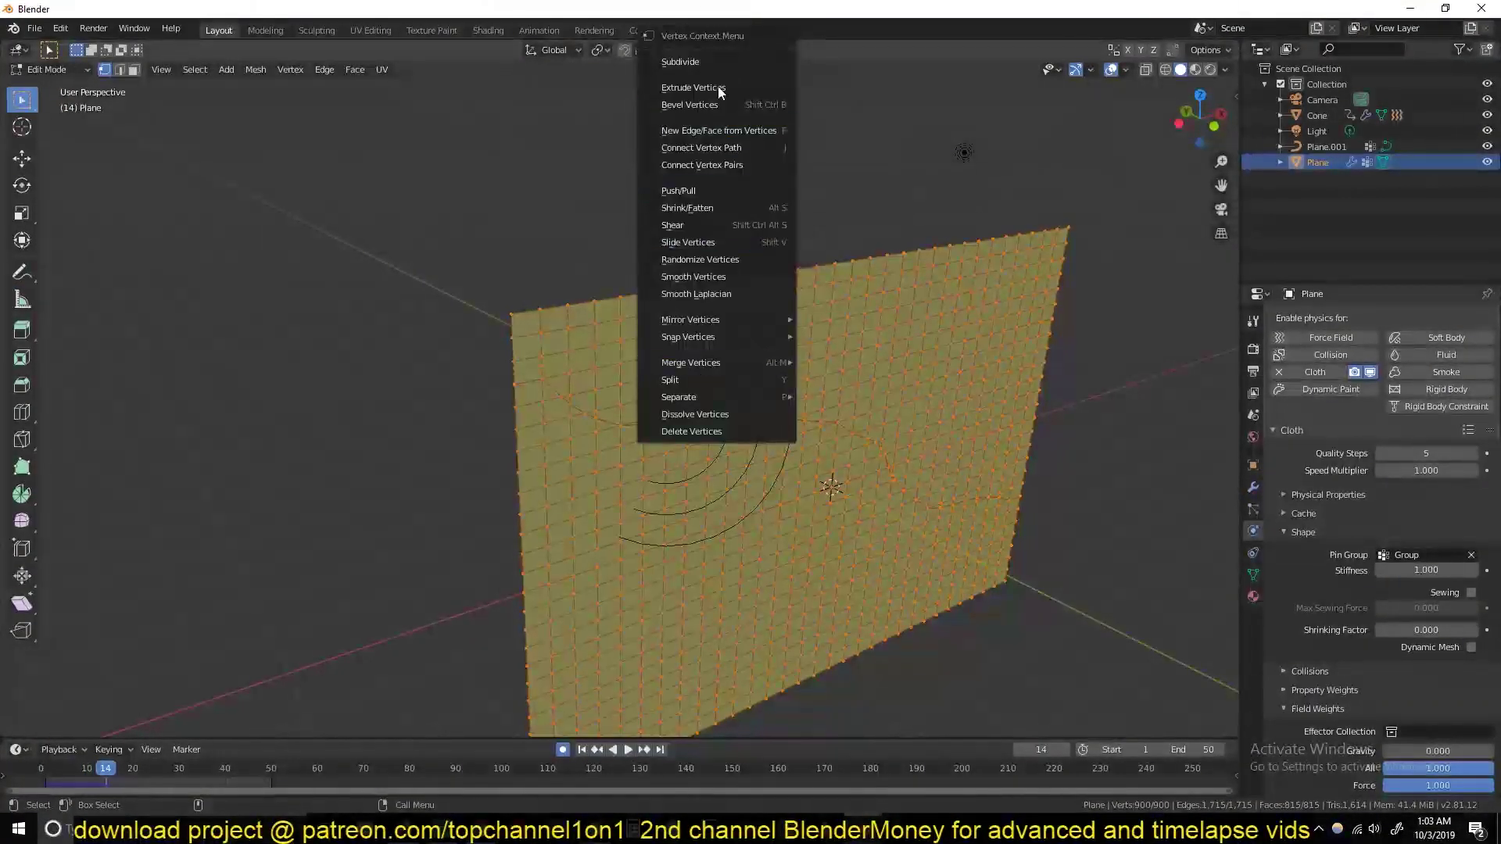
{"action": "left_click", "coordinate": [716, 55]}
{"action": "scroll", "coordinate": [760, 385], "scroll_direction": "up", "scroll_amount": 6}
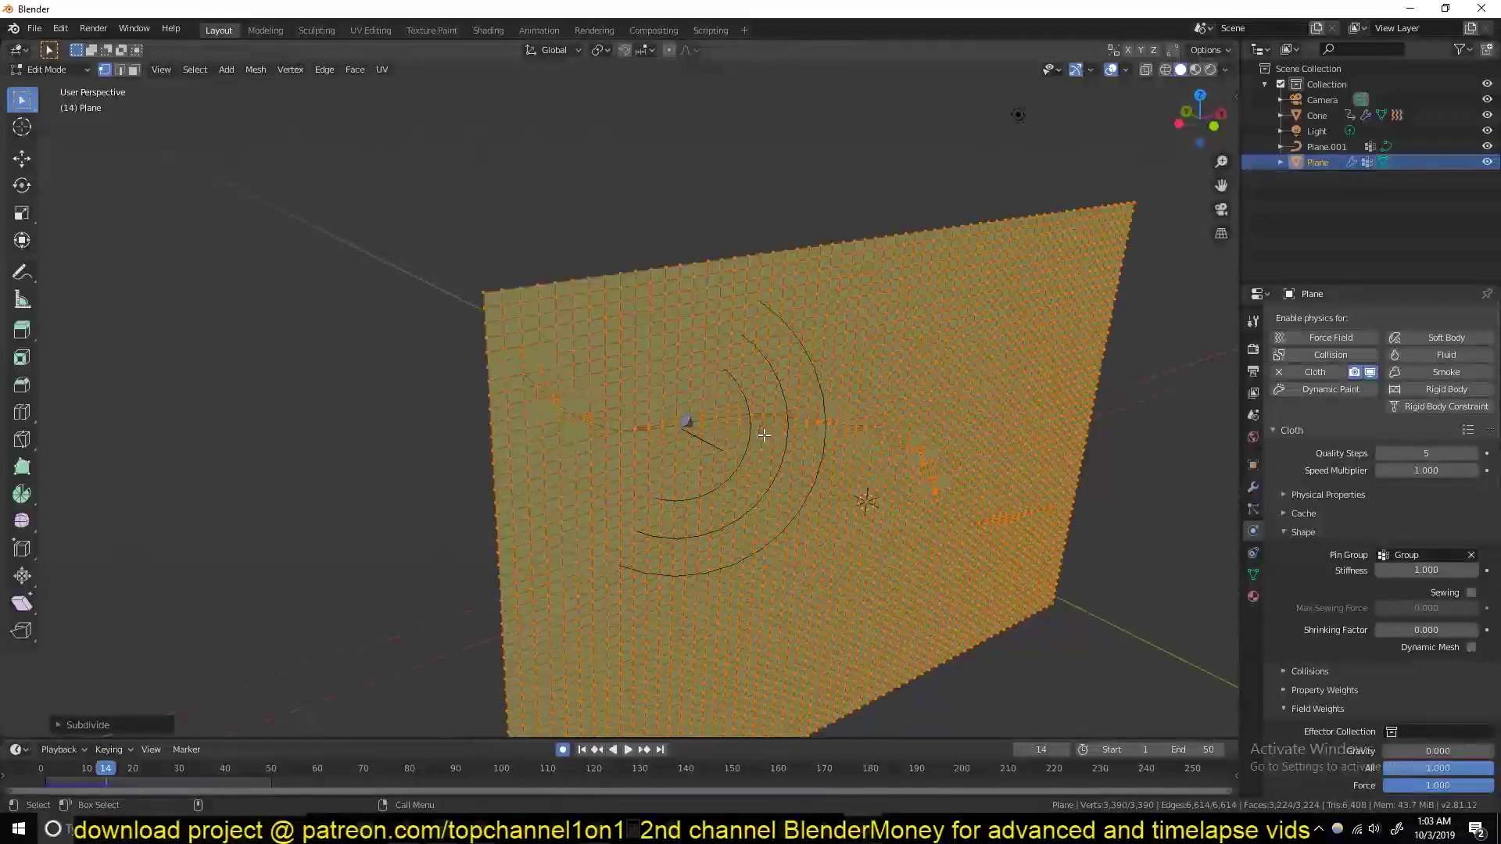
{"action": "middle_click_drag", "start_coordinate": [759, 383], "coordinate": [666, 474]}
{"action": "key", "text": "ctrl+z"}
{"action": "key", "text": "Tab"}
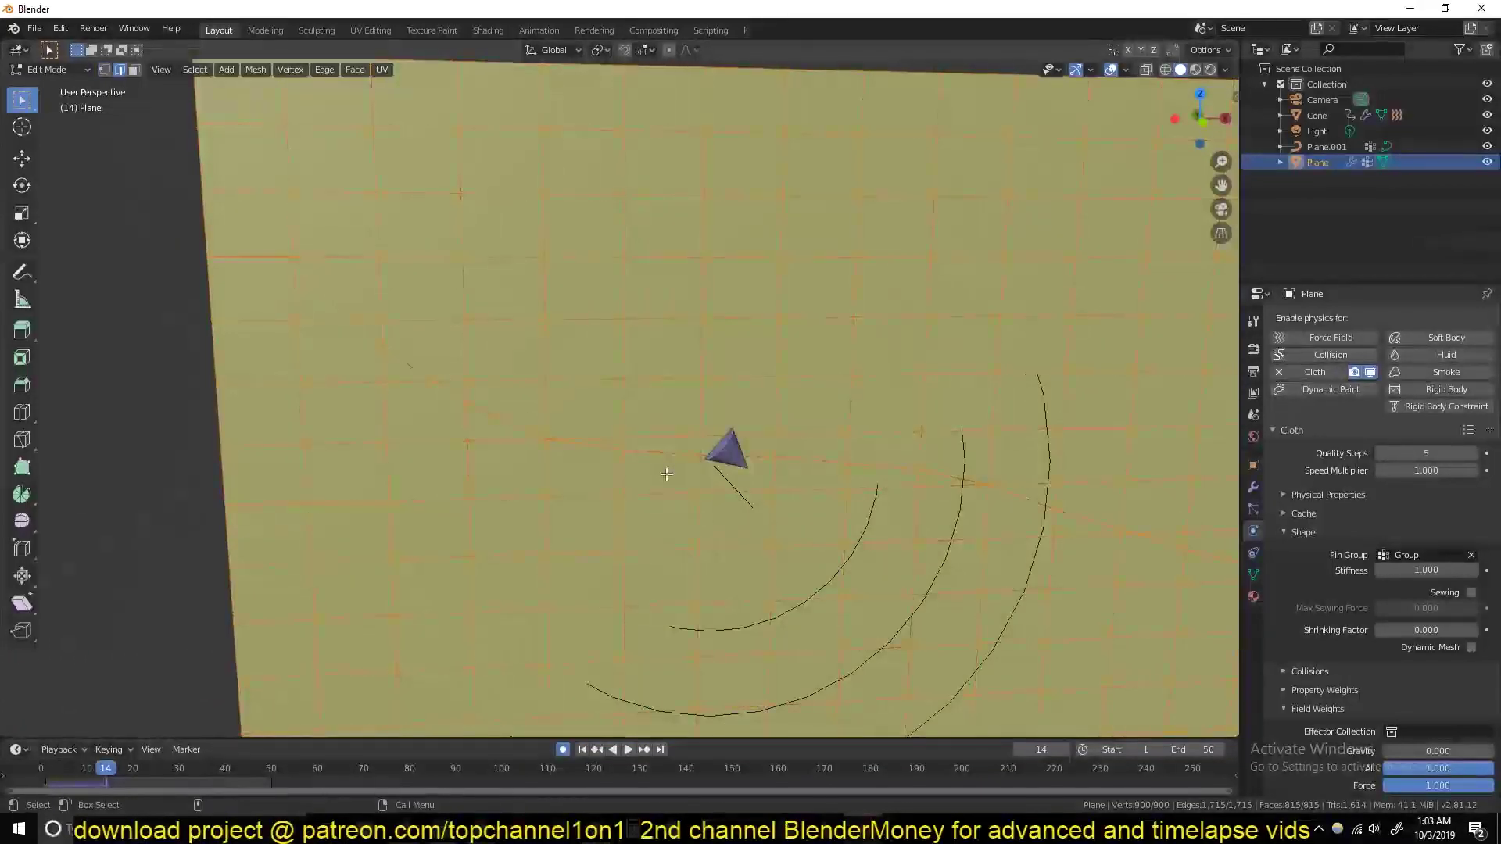
{"action": "key", "text": "Tab"}
{"action": "key", "text": "2"}
{"action": "key", "text": "ctrl+r"}
{"action": "key", "text": "Escape"}
Subdivide all edges of the plane and return to Object Mode
{"action": "key", "text": "alt+a"}
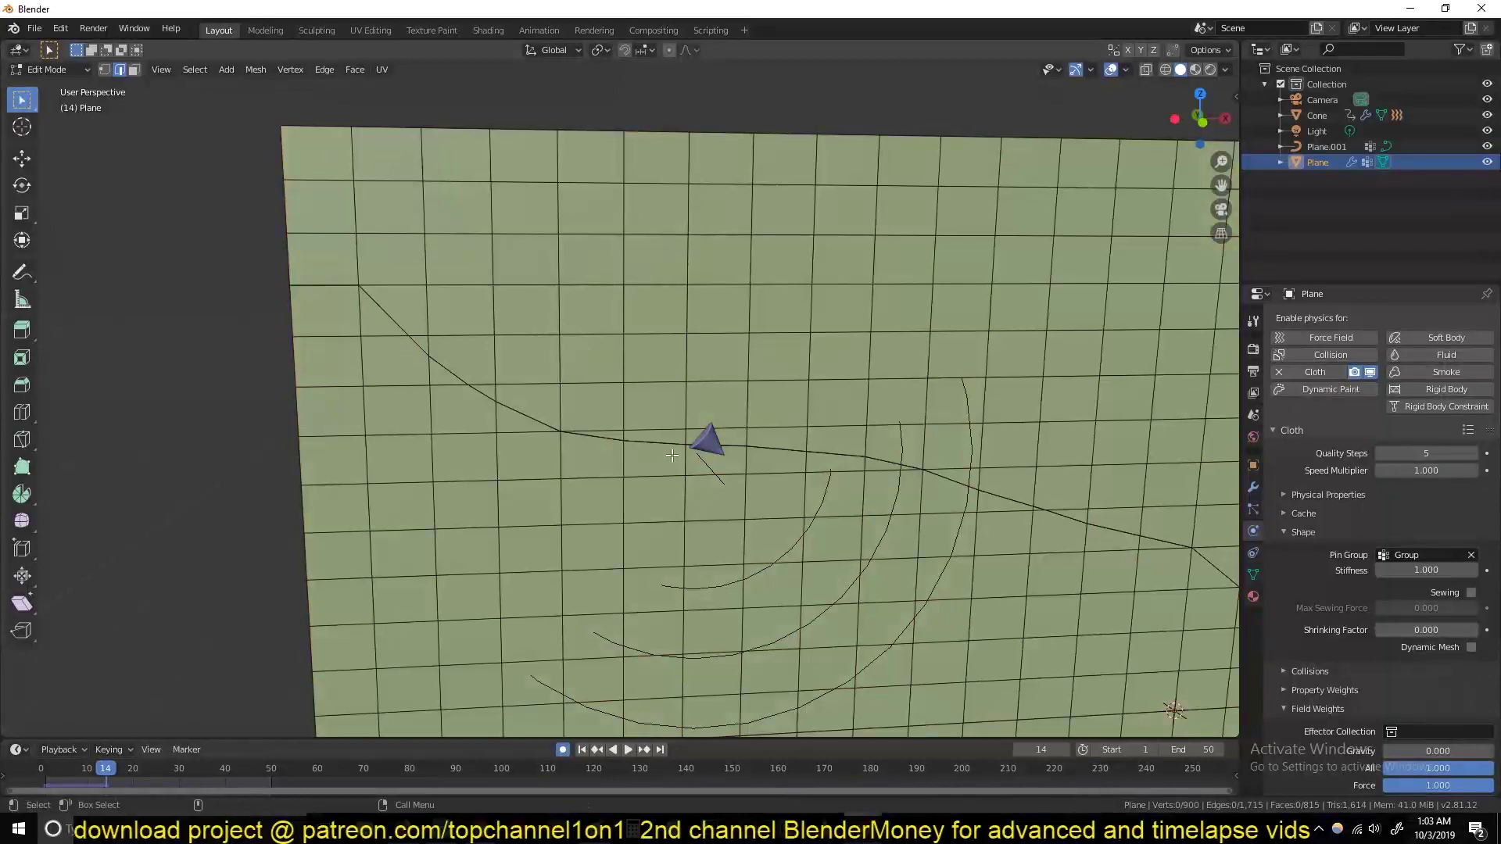
{"action": "key", "text": "a"}
{"action": "right_click", "coordinate": [724, 429]}
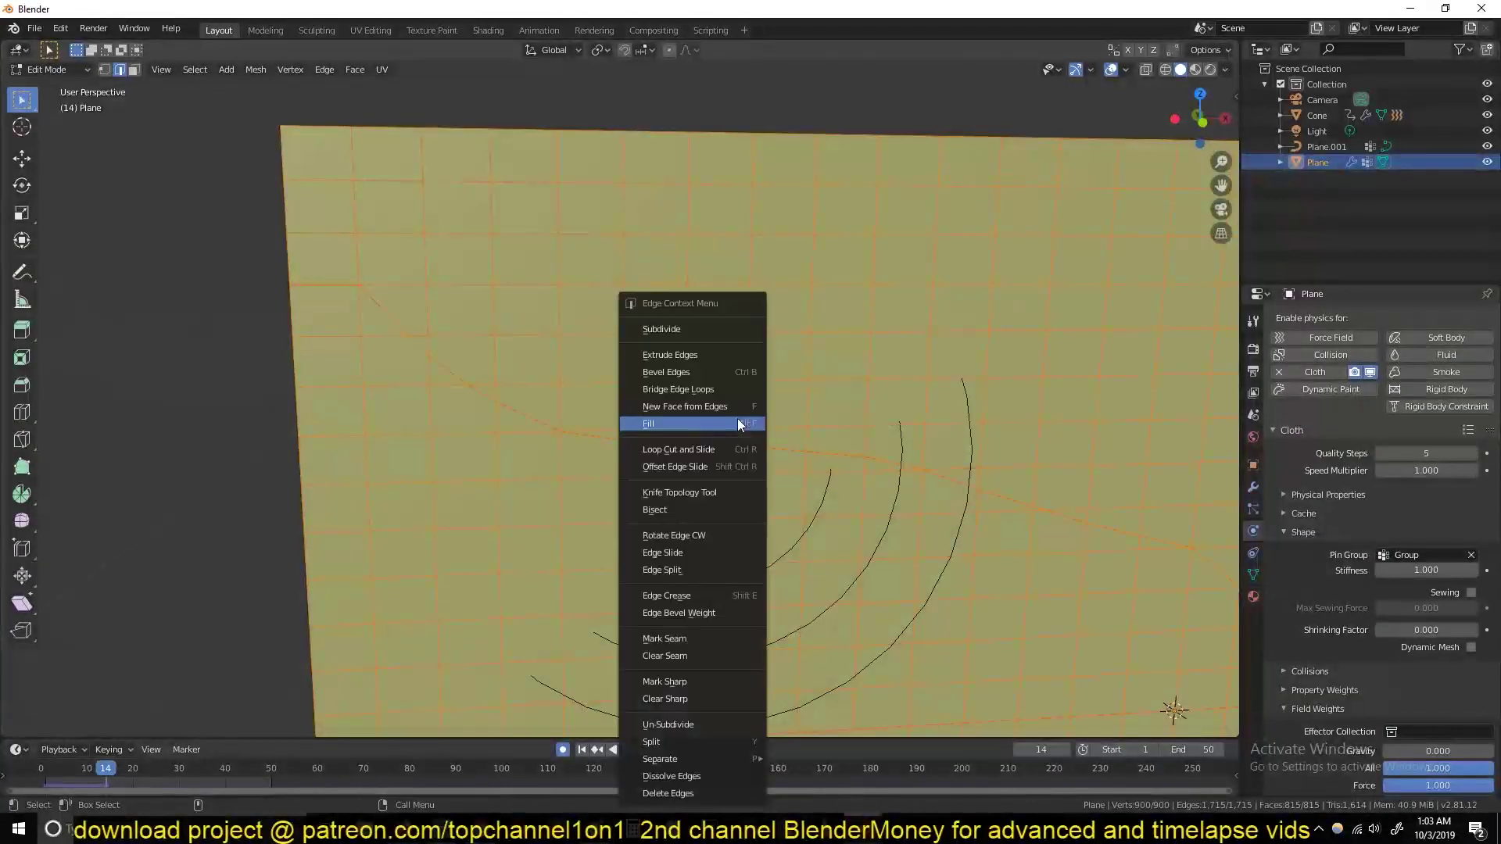
{"action": "left_click", "coordinate": [732, 330]}
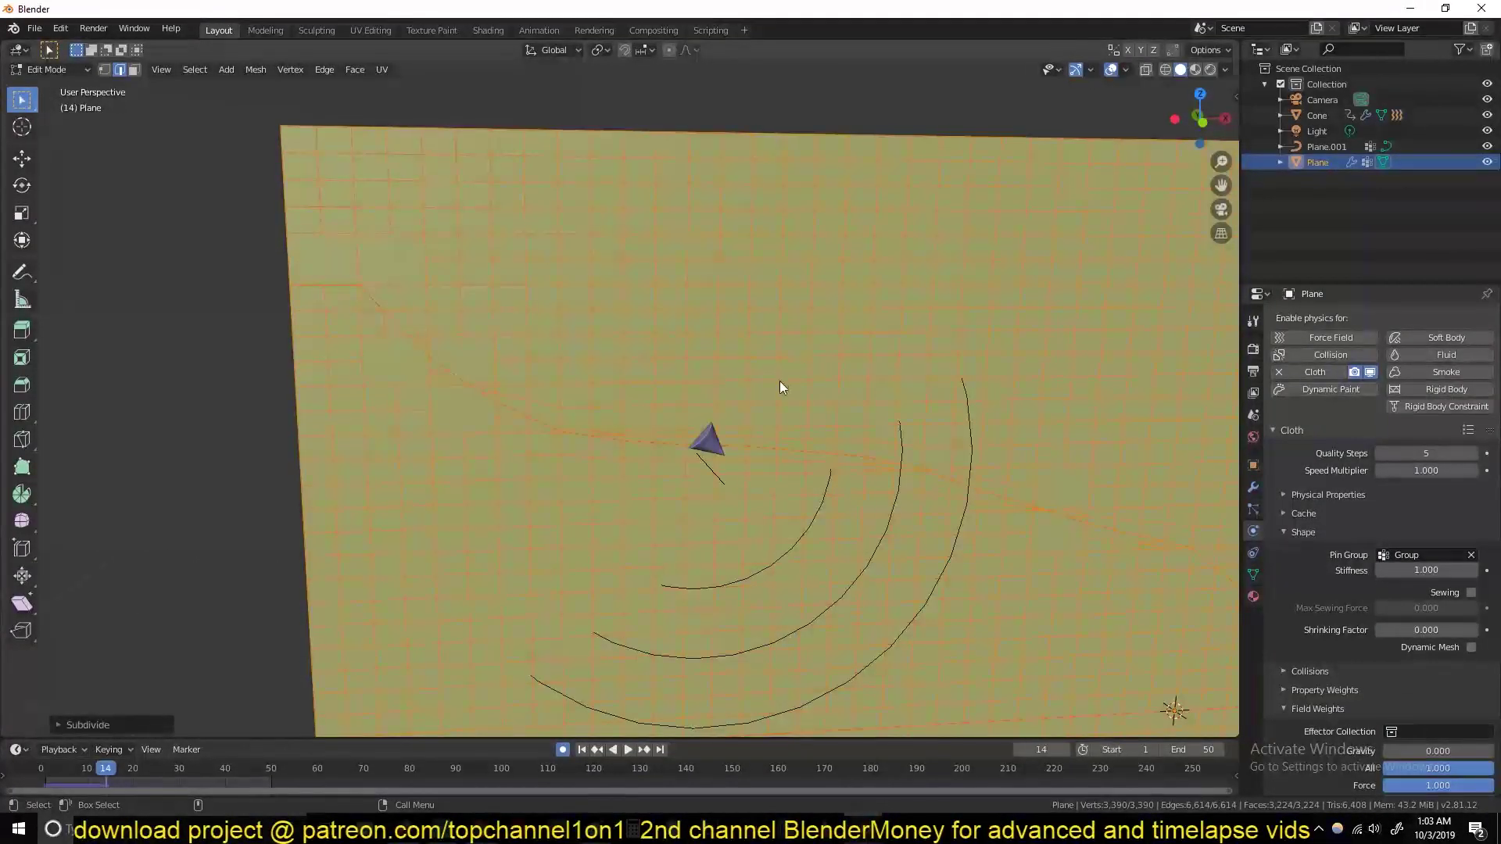
{"action": "key", "text": "Tab"}
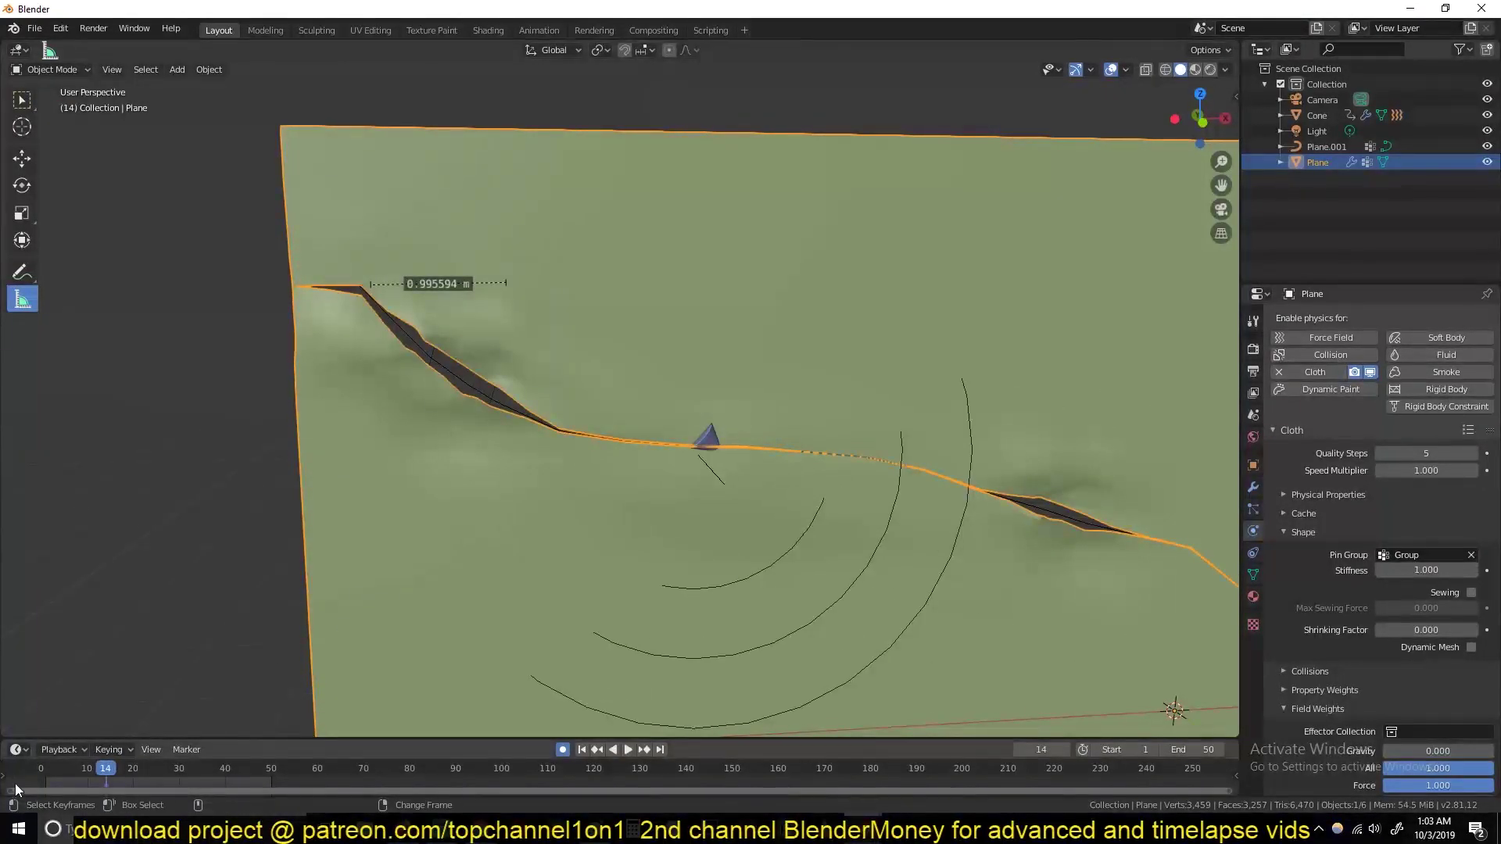
Test the simulation on the subdivided plane from frame 0 and undo the subdivision
{"action": "key", "text": "shift+Left"}
{"action": "key", "text": "Tab"}
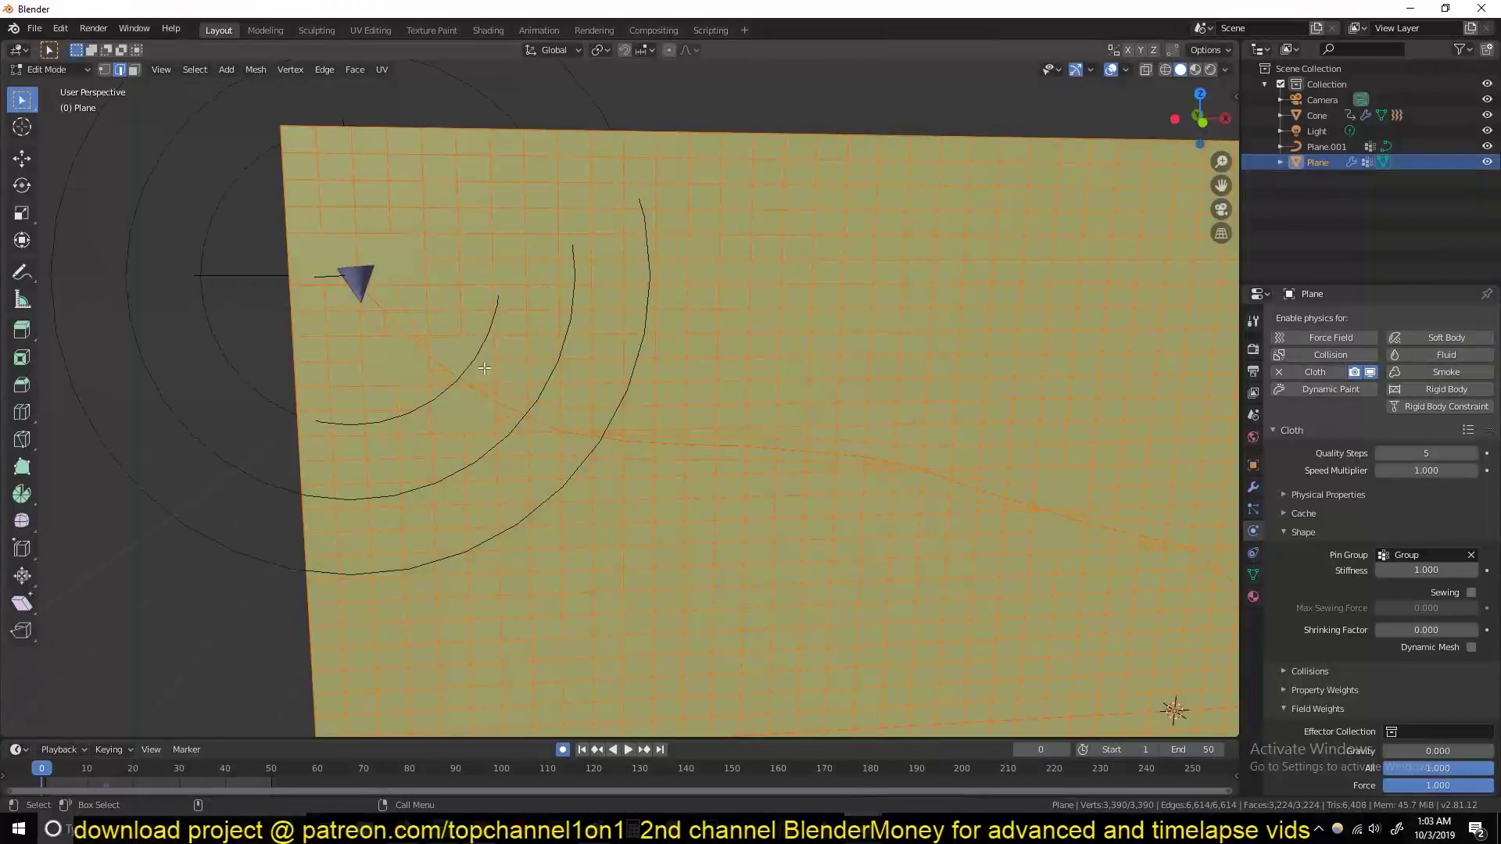
{"action": "key", "text": "Tab"}
{"action": "key", "text": "space"}
{"action": "key", "text": "Tab"}
{"action": "key", "text": "alt+a"}
{"action": "key", "text": "Tab"}
{"action": "mouse_move", "coordinate": [588, 308]}
{"action": "middle_mouse_down"}
{"action": "mouse_move", "coordinate": [691, 372]}
{"action": "mouse_move", "coordinate": [563, 308]}
{"action": "middle_mouse_up"}
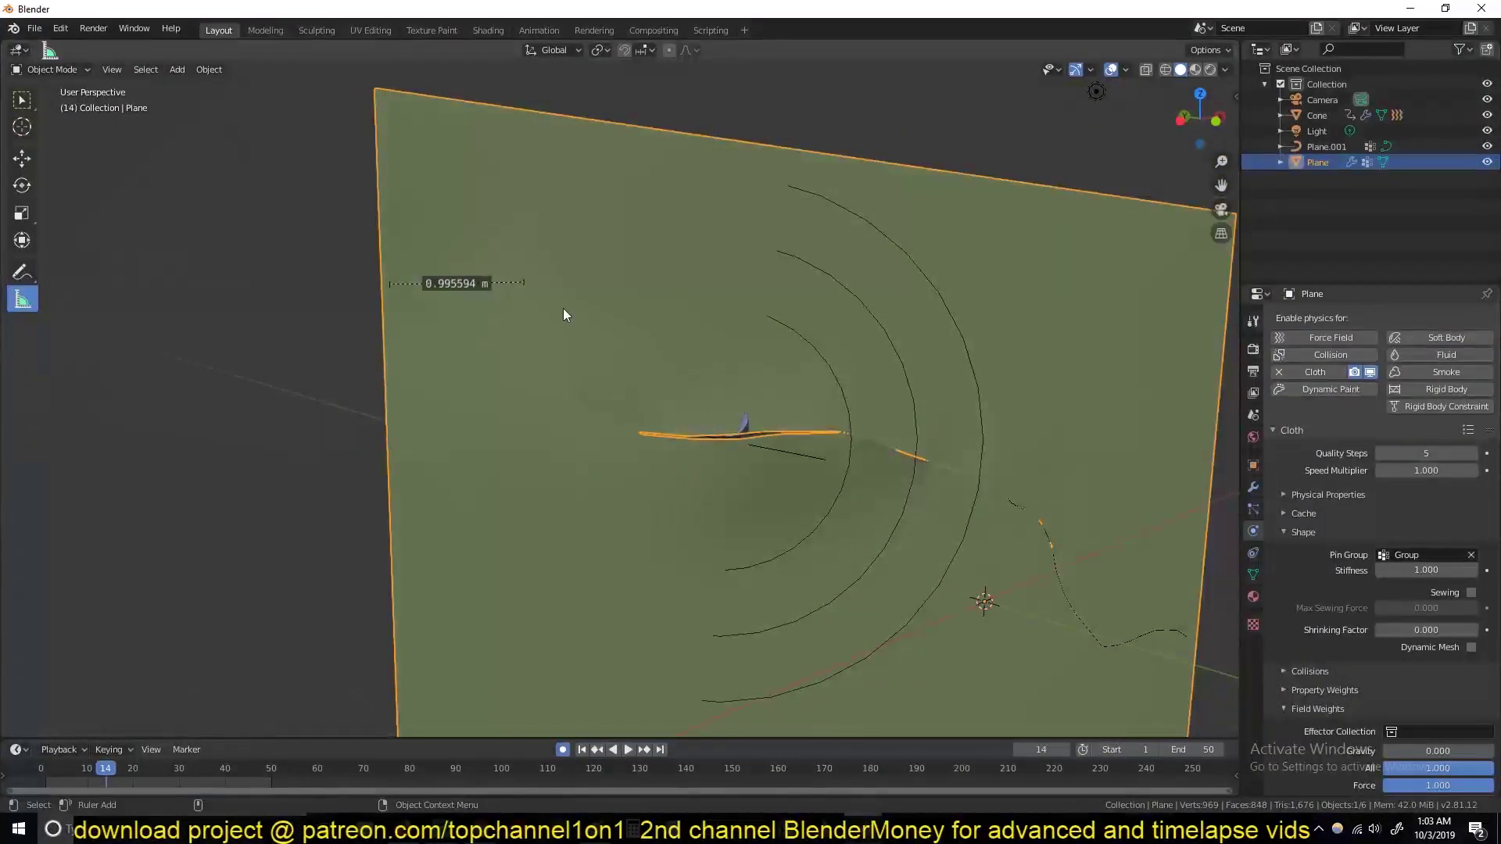
Add a Subdivision Surface modifier to the plane and test the simulation from frame 0
{"action": "left_click", "coordinate": [1253, 487]}
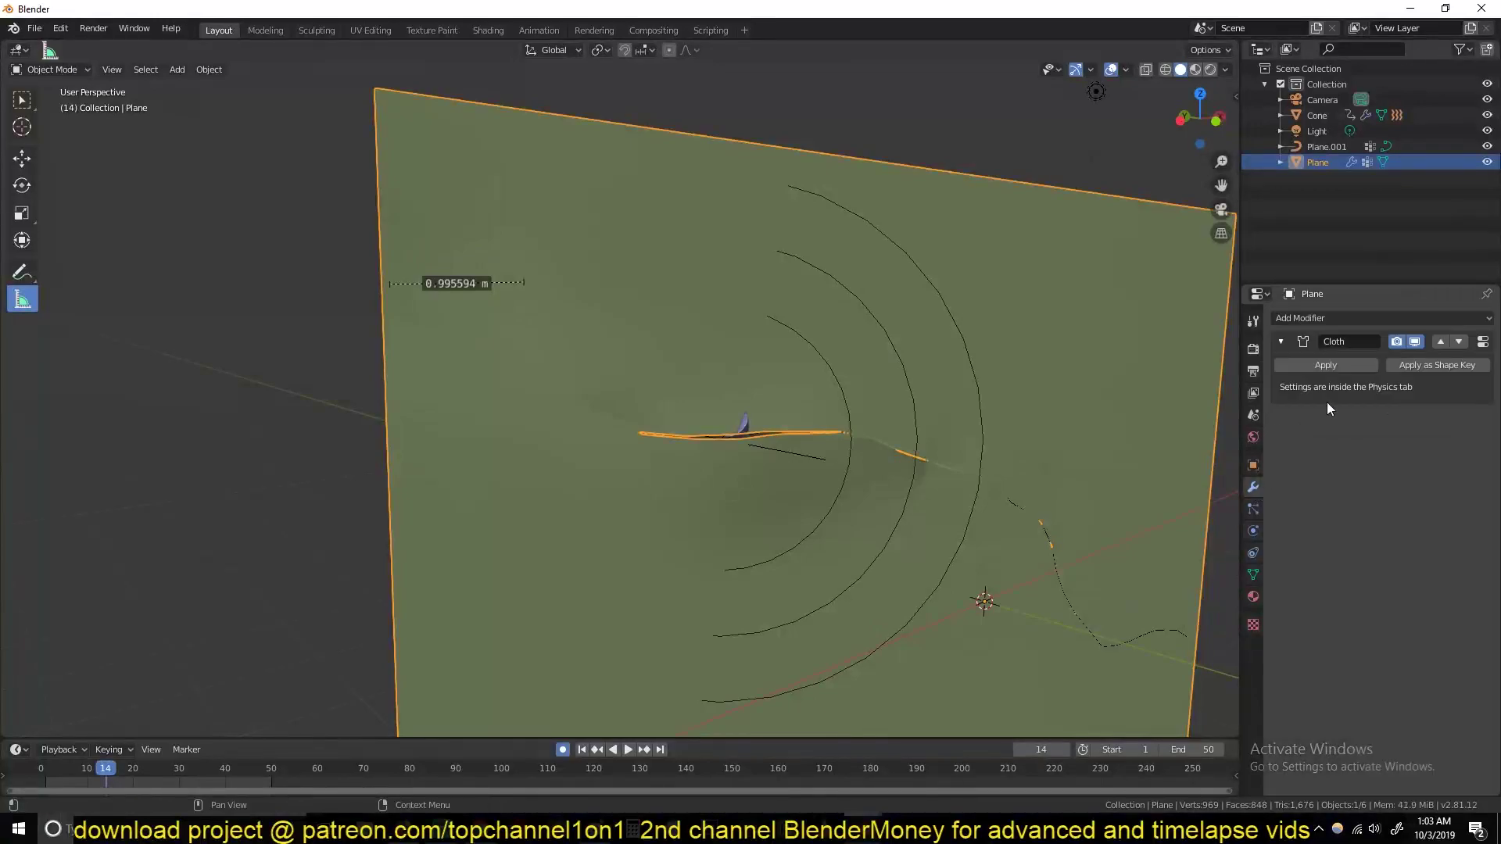
{"action": "left_click", "coordinate": [1383, 317]}
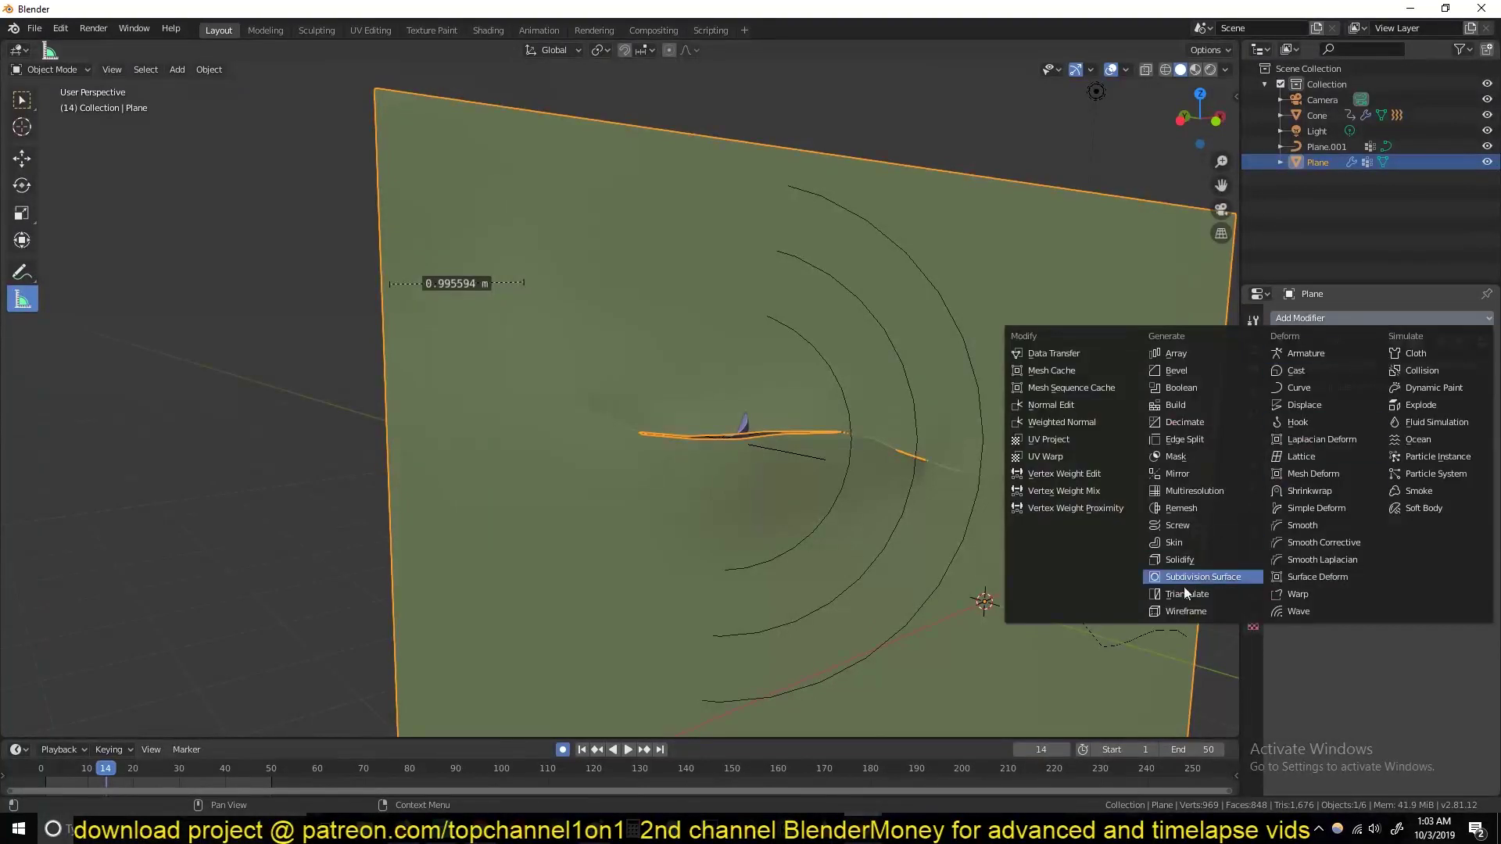
{"action": "left_click", "coordinate": [1240, 576]}
{"action": "left_click", "coordinate": [35, 780]}
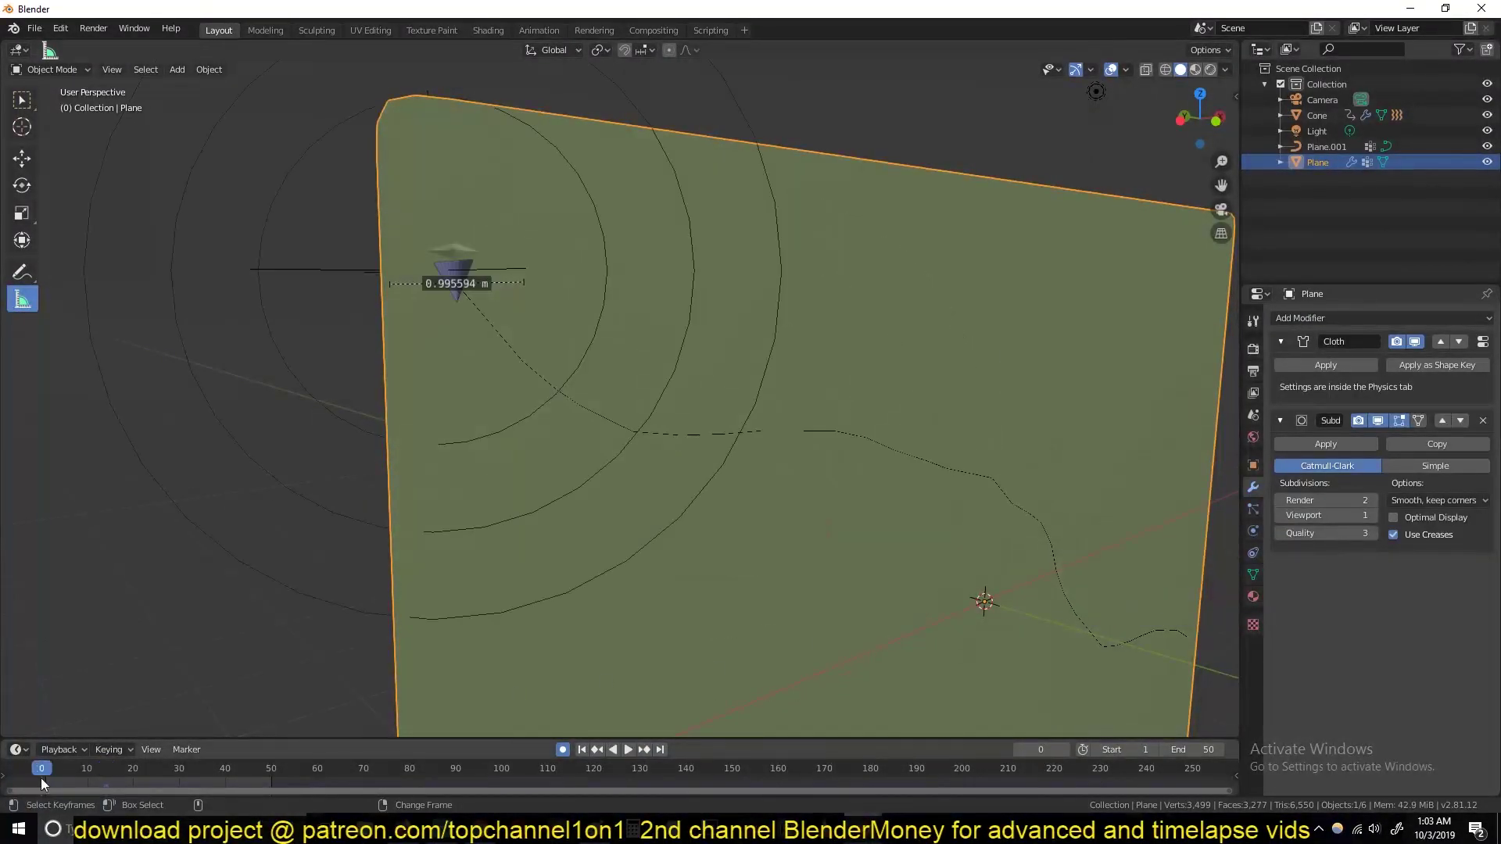
{"action": "key", "text": "space"}
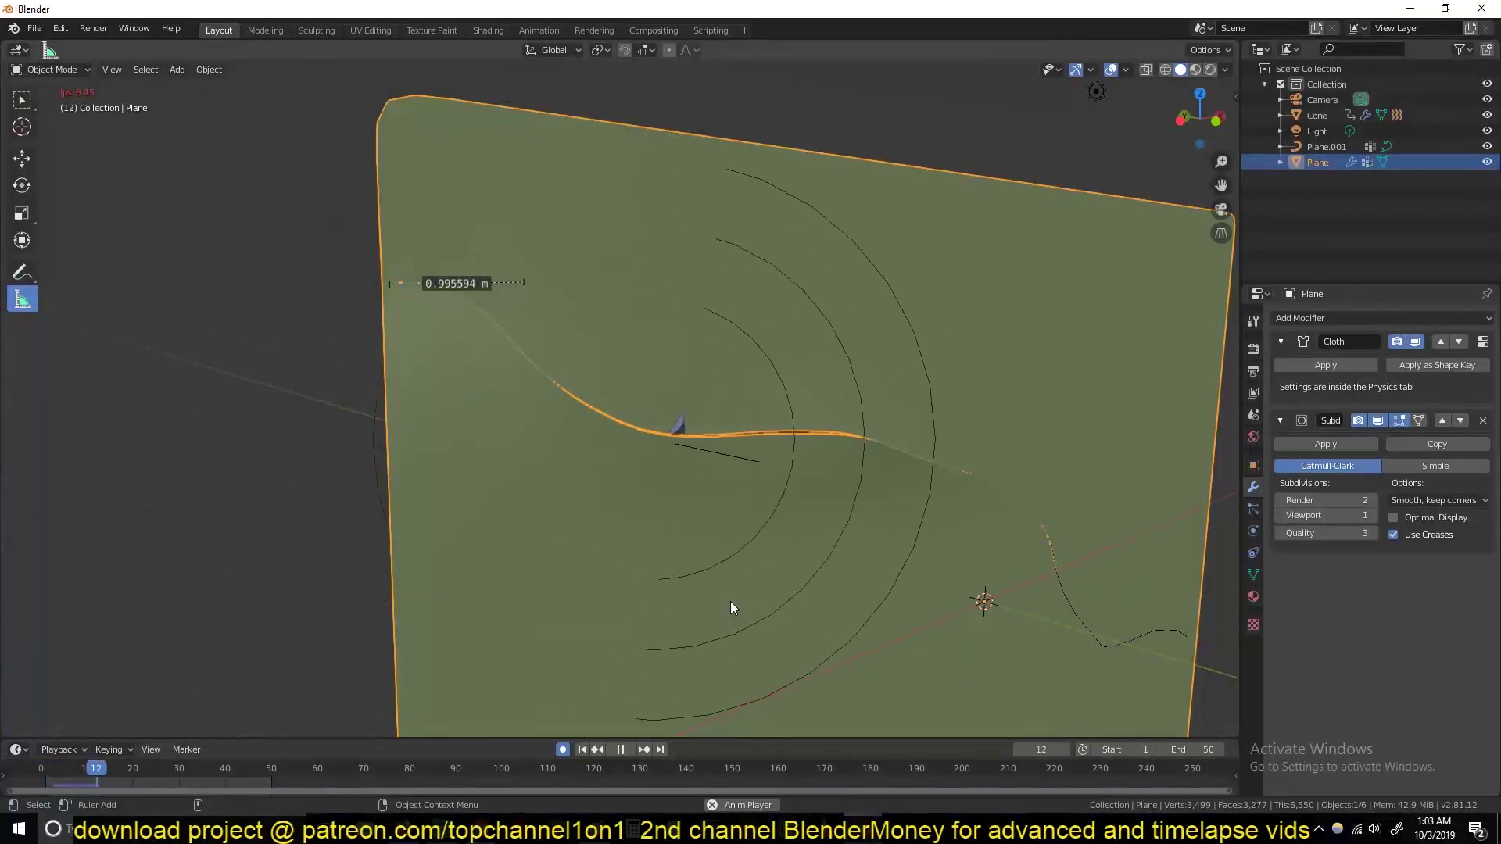
{"action": "key", "text": "Escape"}
Test the simulation with the Subdivision Surface modifier above Cloth and remove that modifier
{"action": "left_click", "coordinate": [1442, 421]}
{"action": "key", "text": "space"}
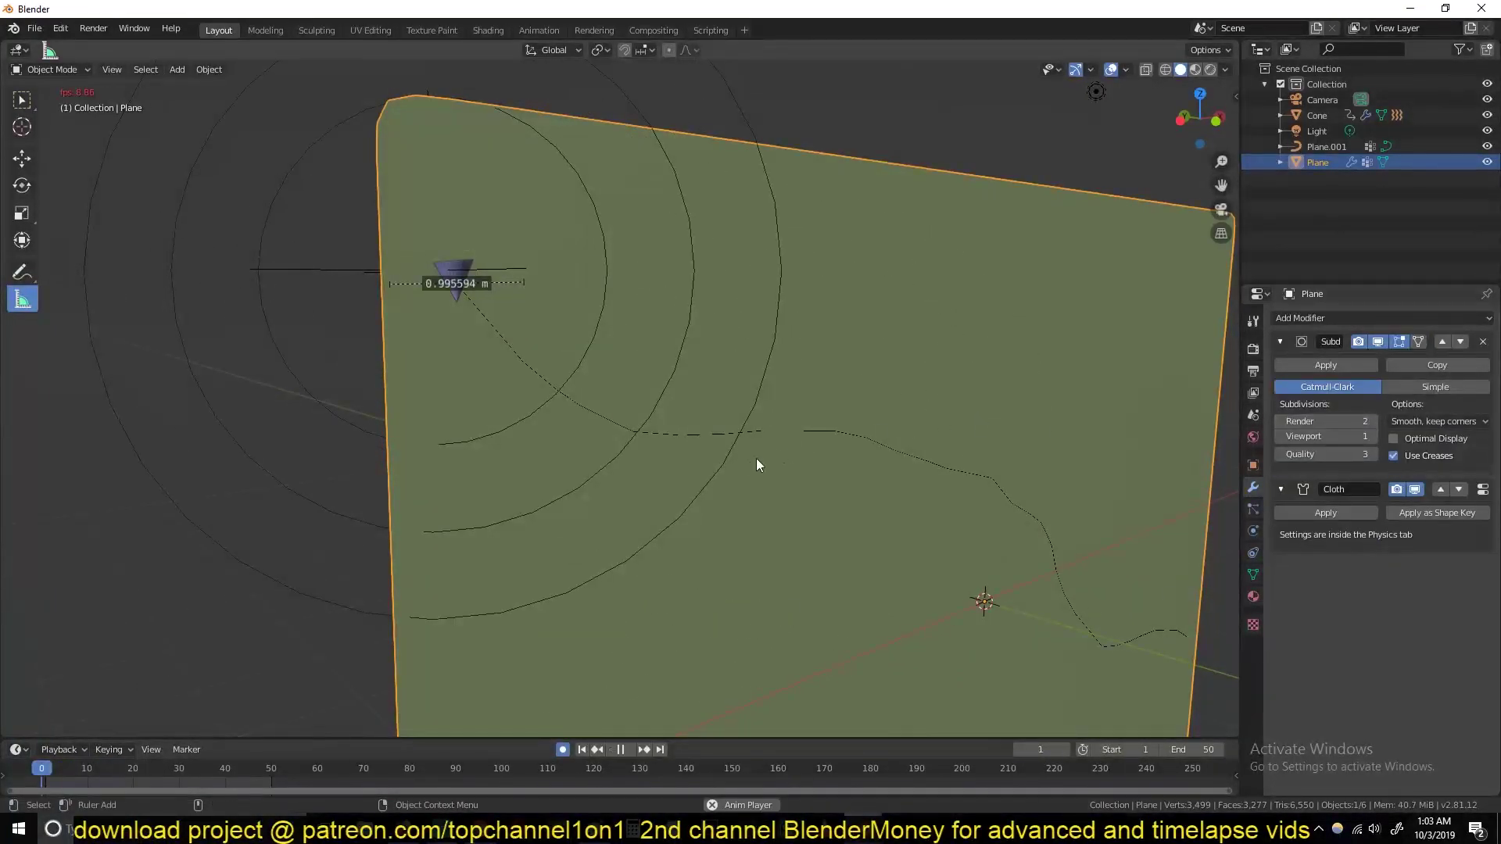
{"action": "key", "text": "Escape"}
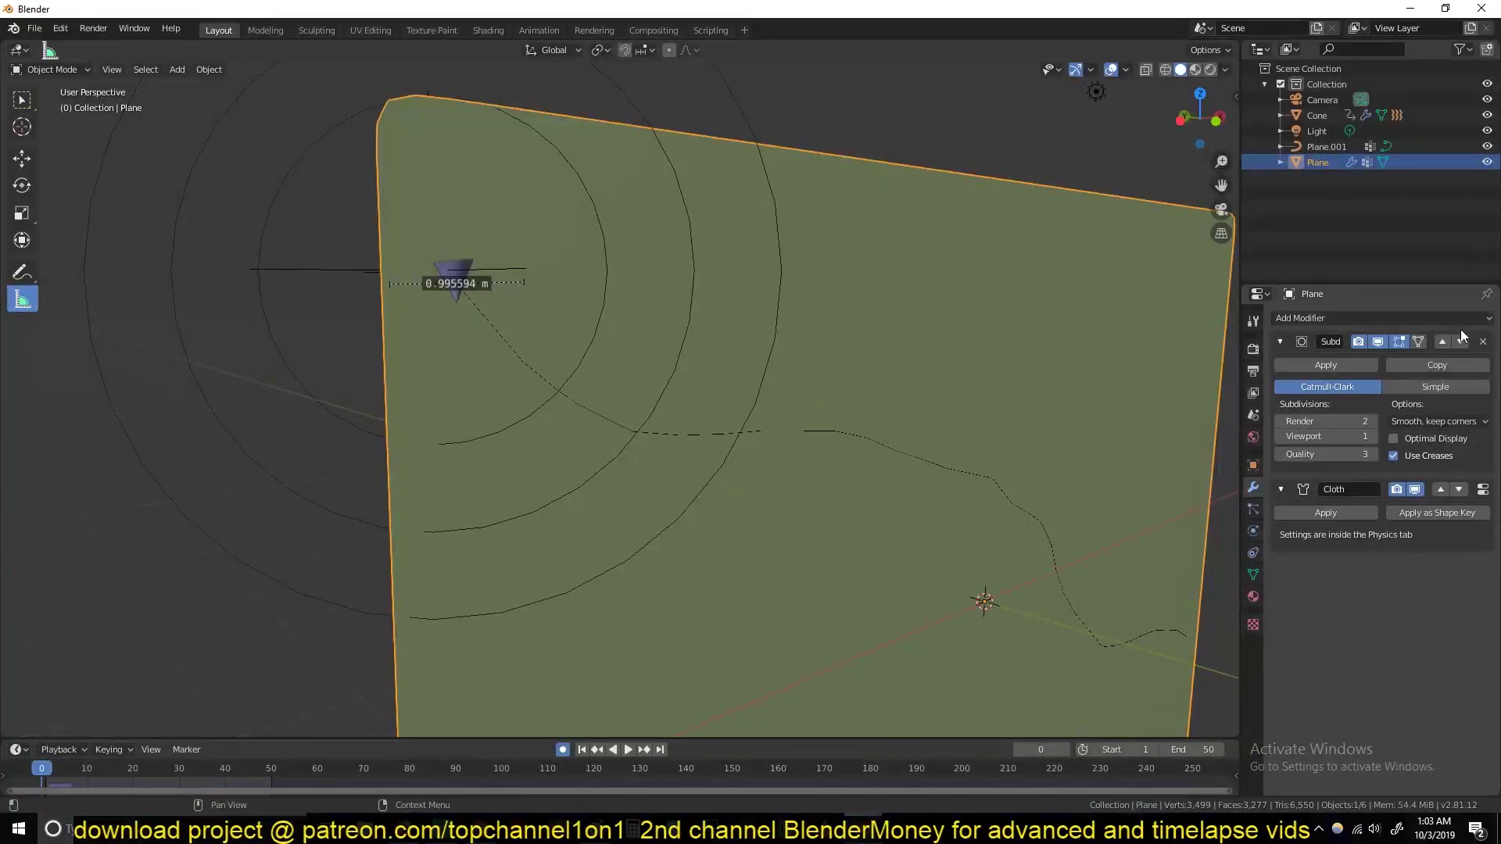
{"action": "left_click", "coordinate": [1460, 342]}
{"action": "left_click", "coordinate": [1483, 421]}
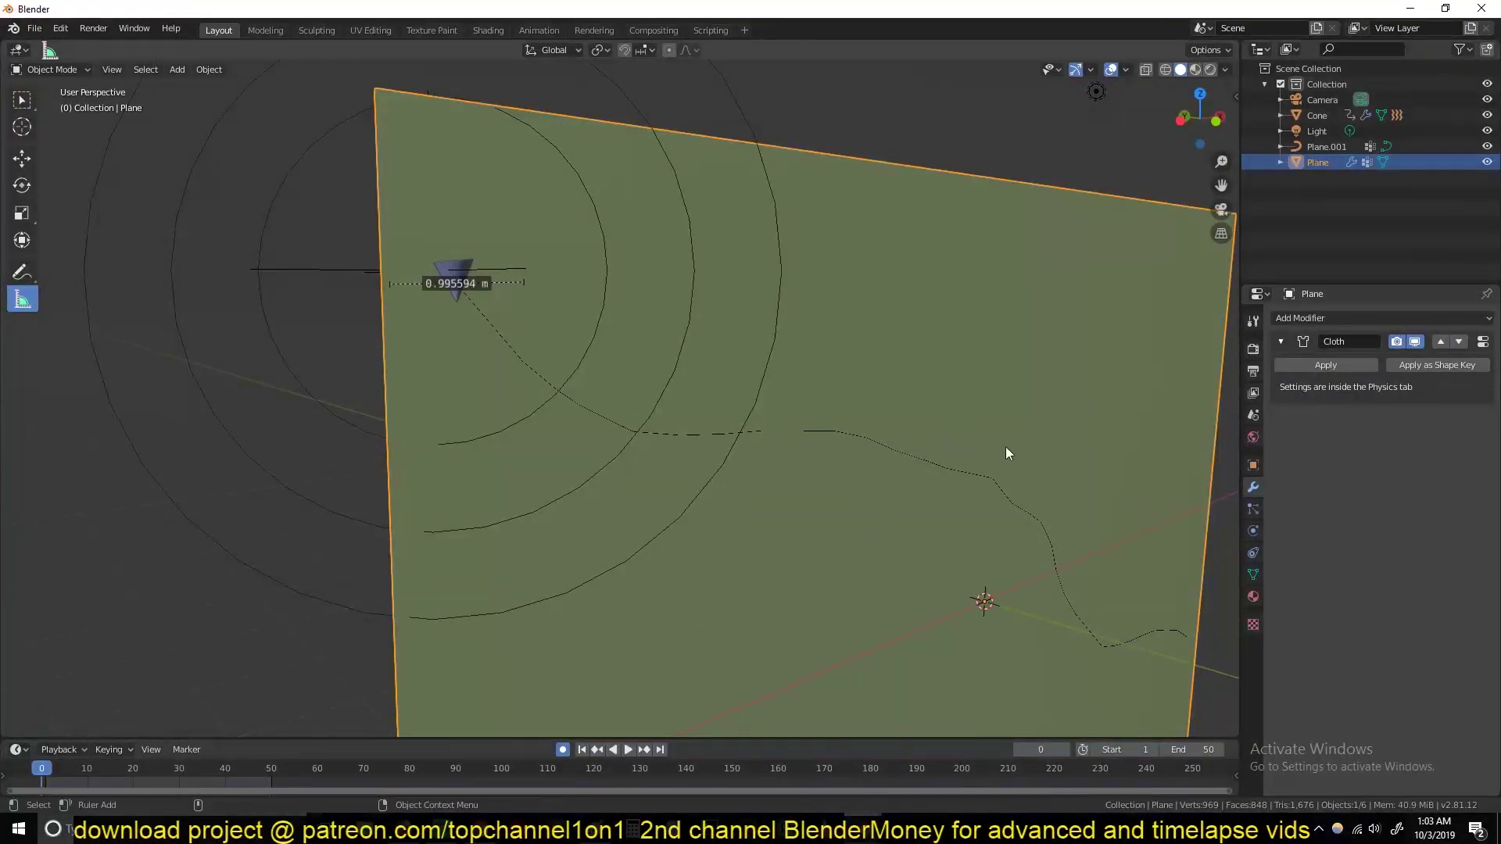
Select the force field and examine its placement beside the plane and its physics settings
{"action": "left_click", "coordinate": [732, 110]}
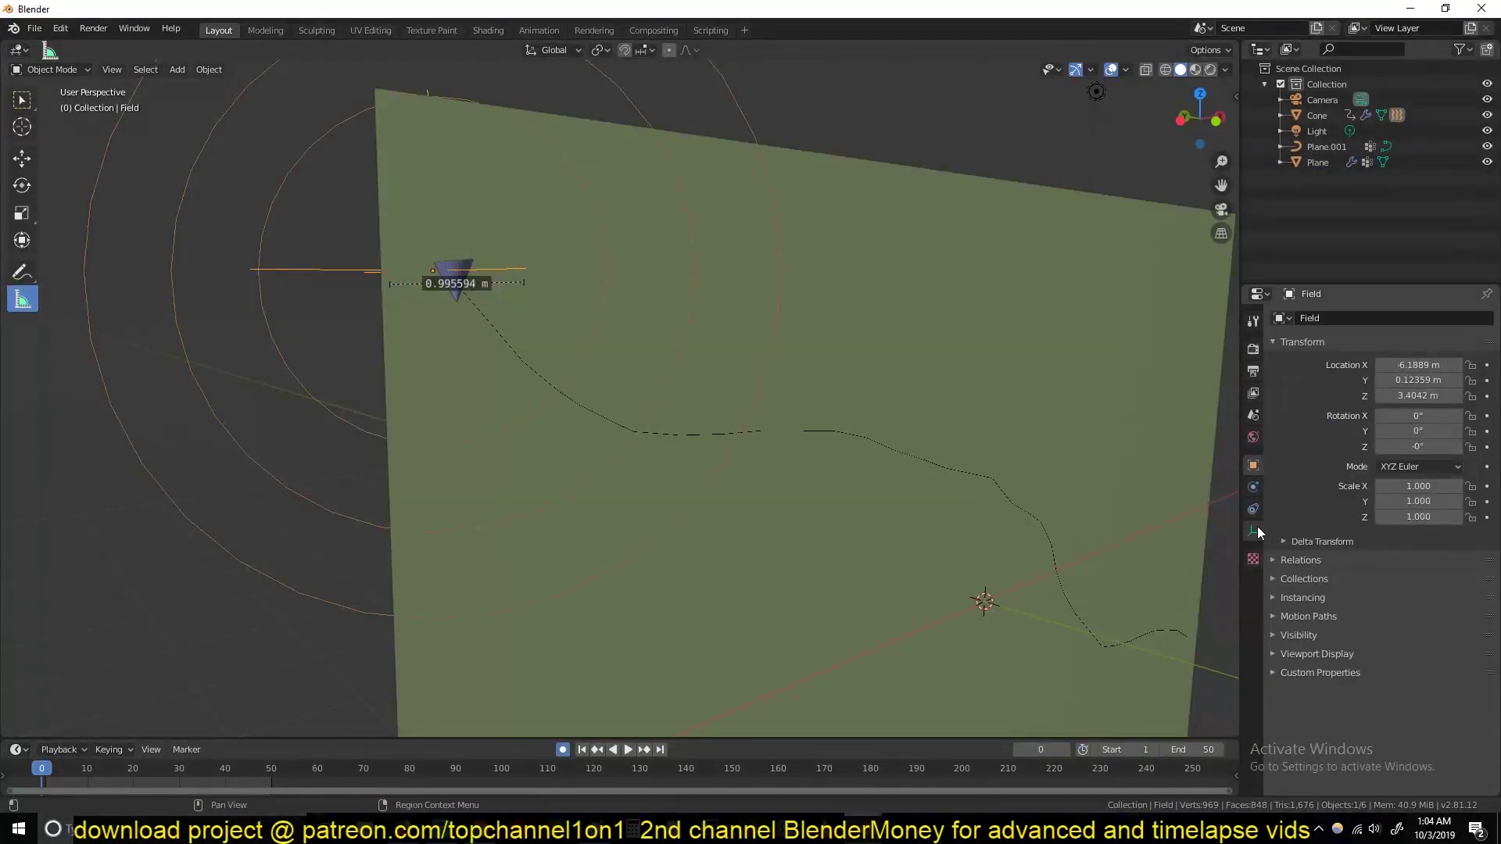
{"action": "middle_click_drag", "start_coordinate": [312, 409], "coordinate": [1079, 472]}
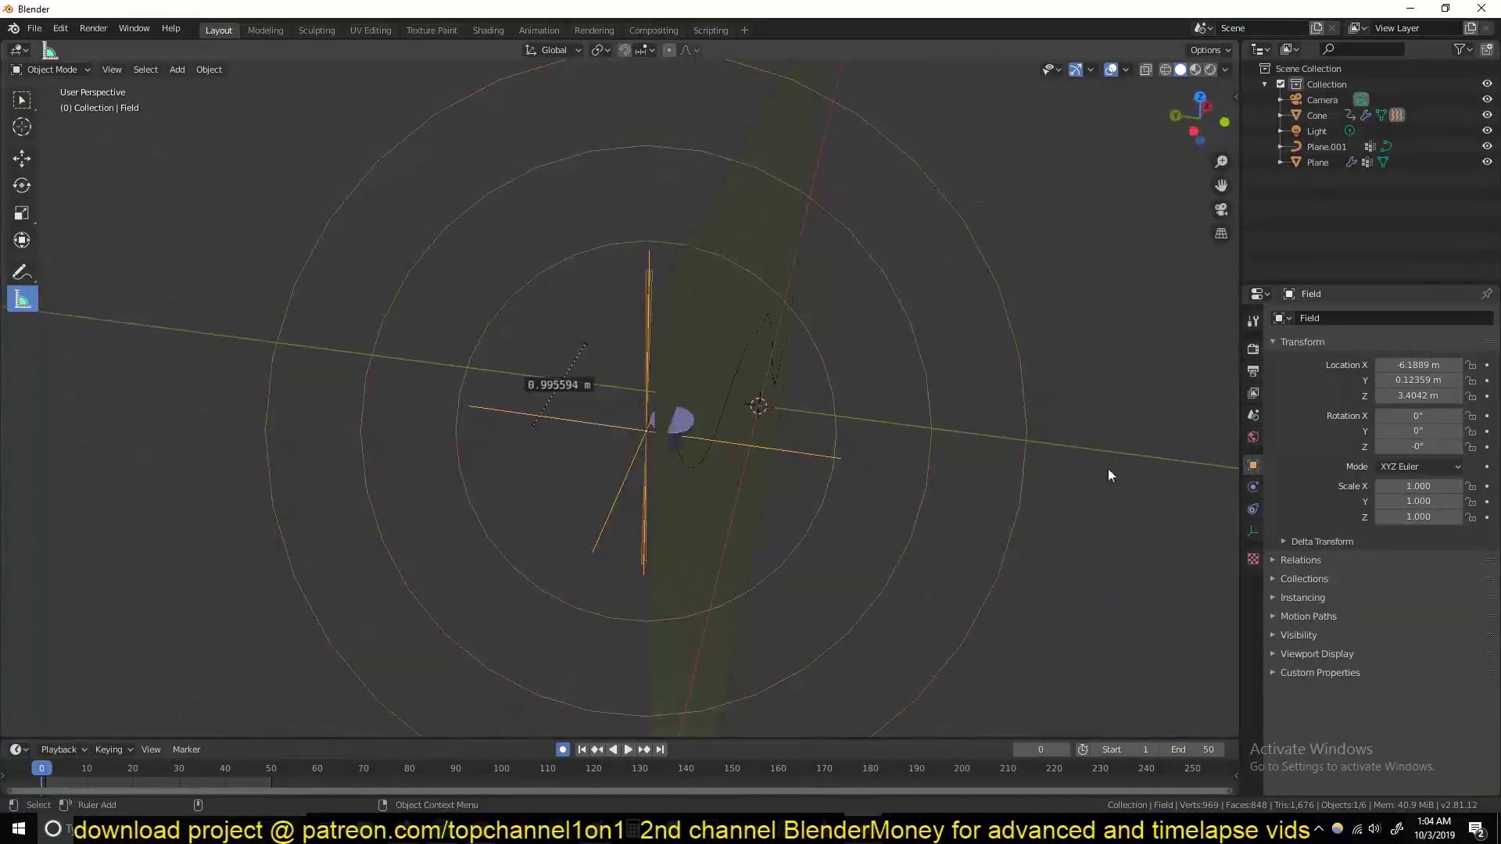
{"action": "left_click", "coordinate": [1254, 488]}
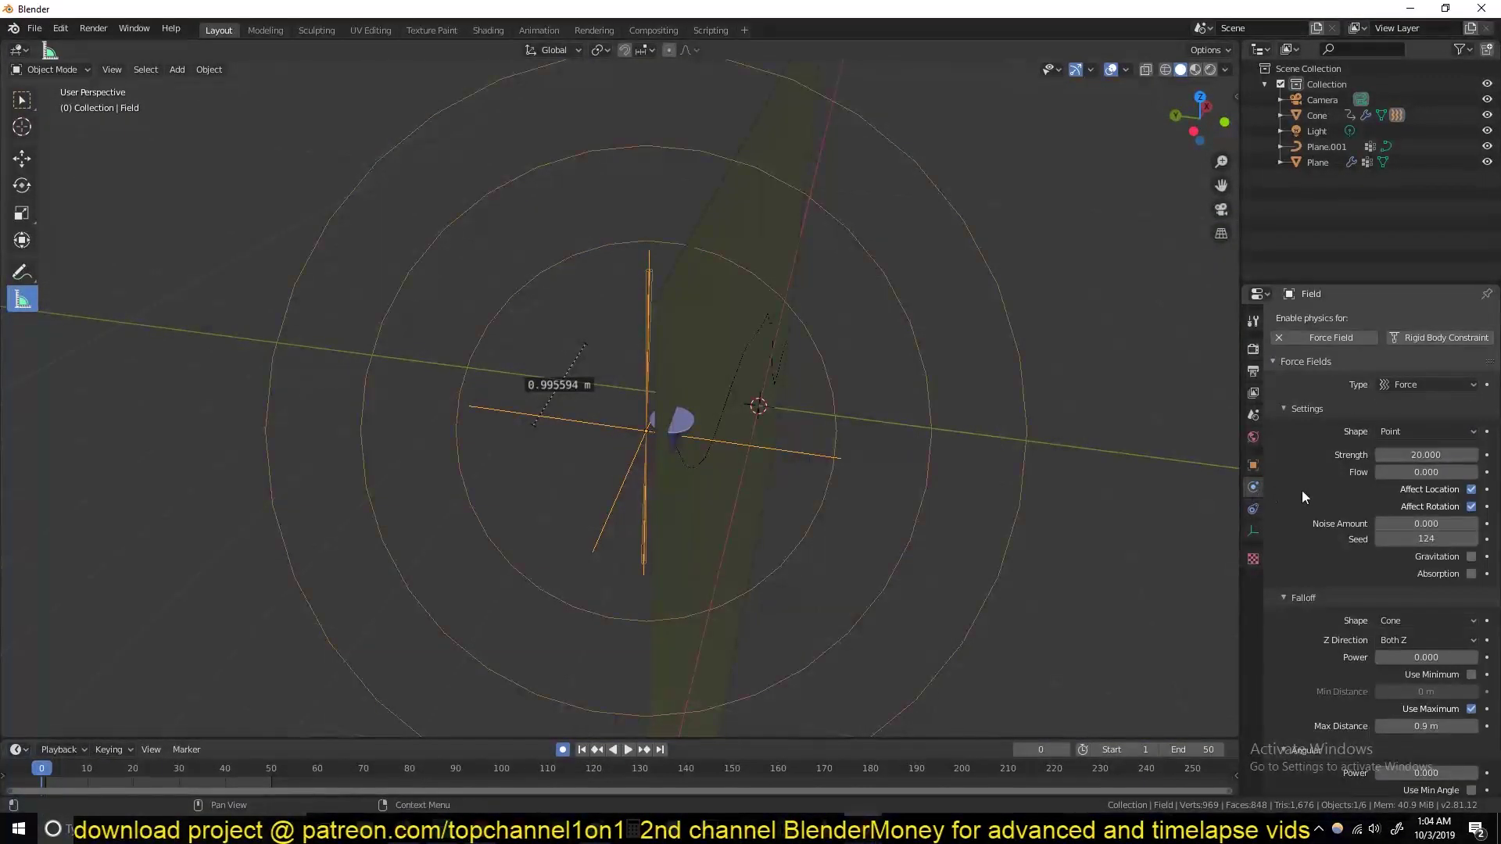
{"action": "scroll", "coordinate": [1338, 496], "scroll_direction": "down", "scroll_amount": 2}
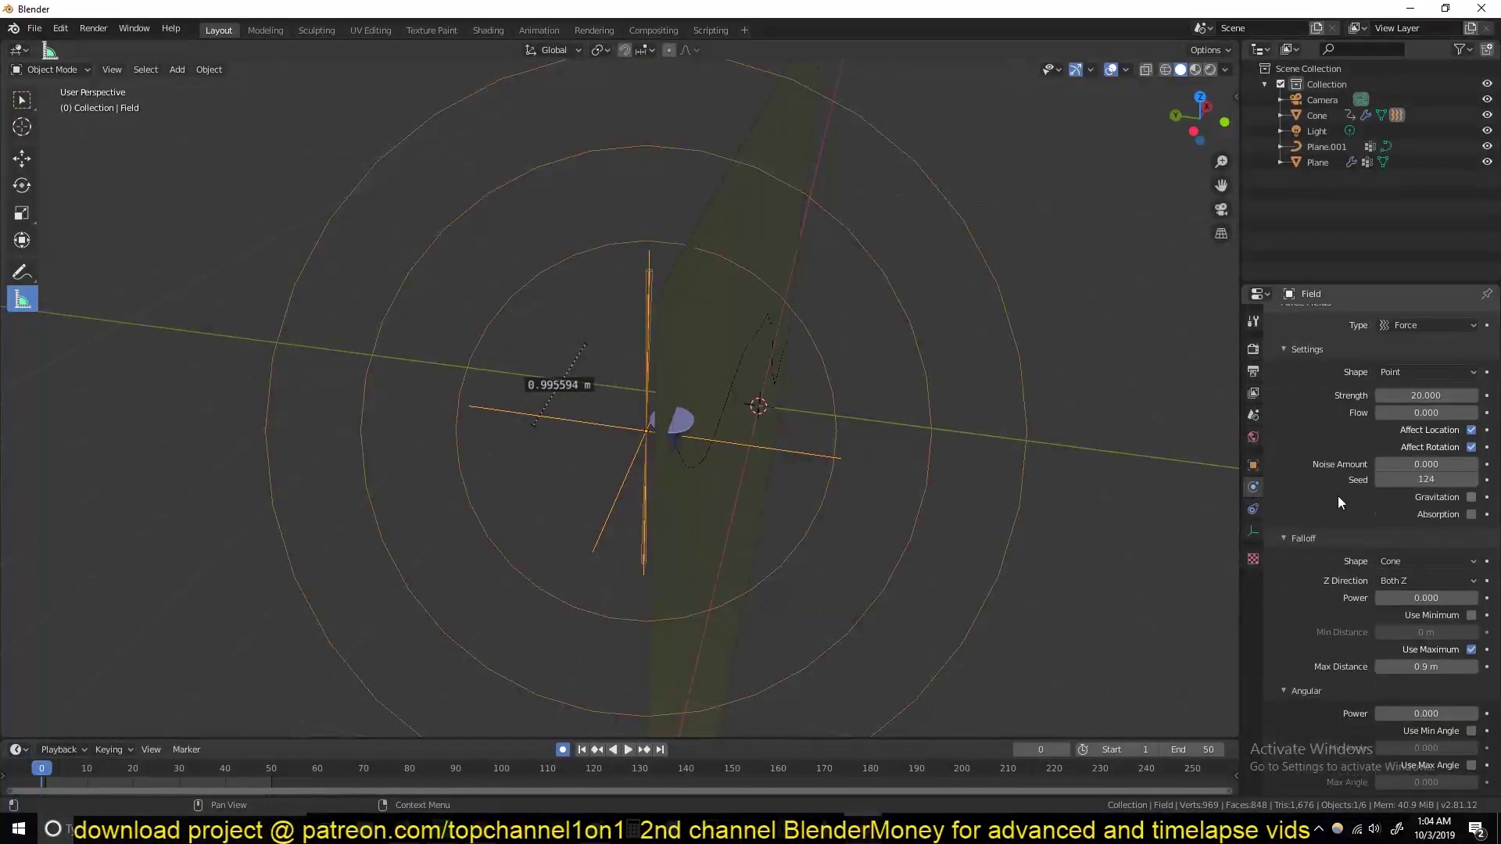
Select the plane, bring up the Paint image of the cloth settings, and move its window clear of Blender's viewport
{"action": "left_click", "coordinate": [720, 248]}
{"action": "middle_click_drag", "start_coordinate": [980, 410], "coordinate": [752, 346]}
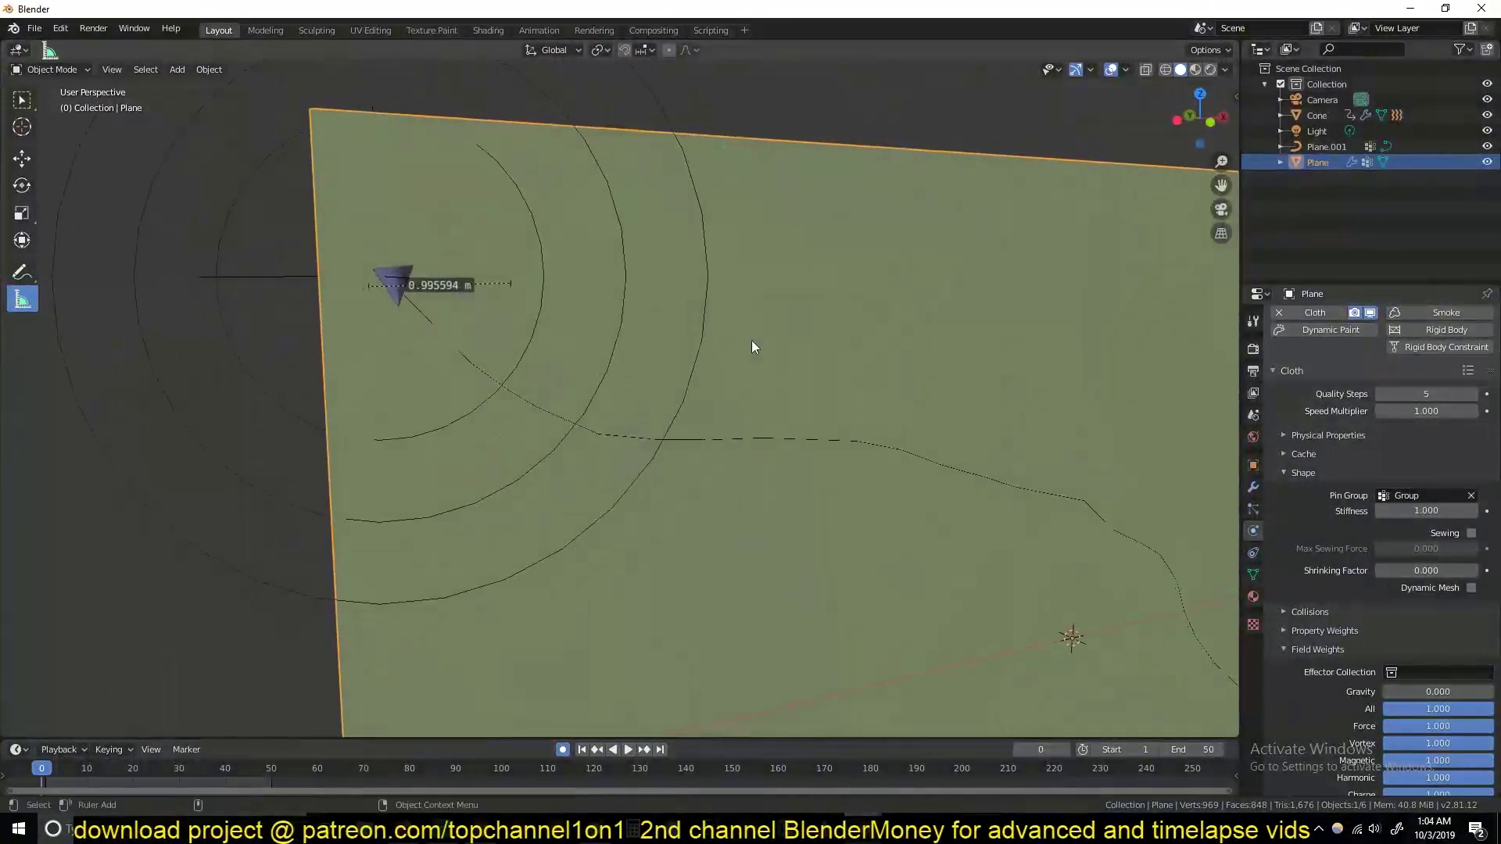
{"action": "left_click", "coordinate": [594, 829]}
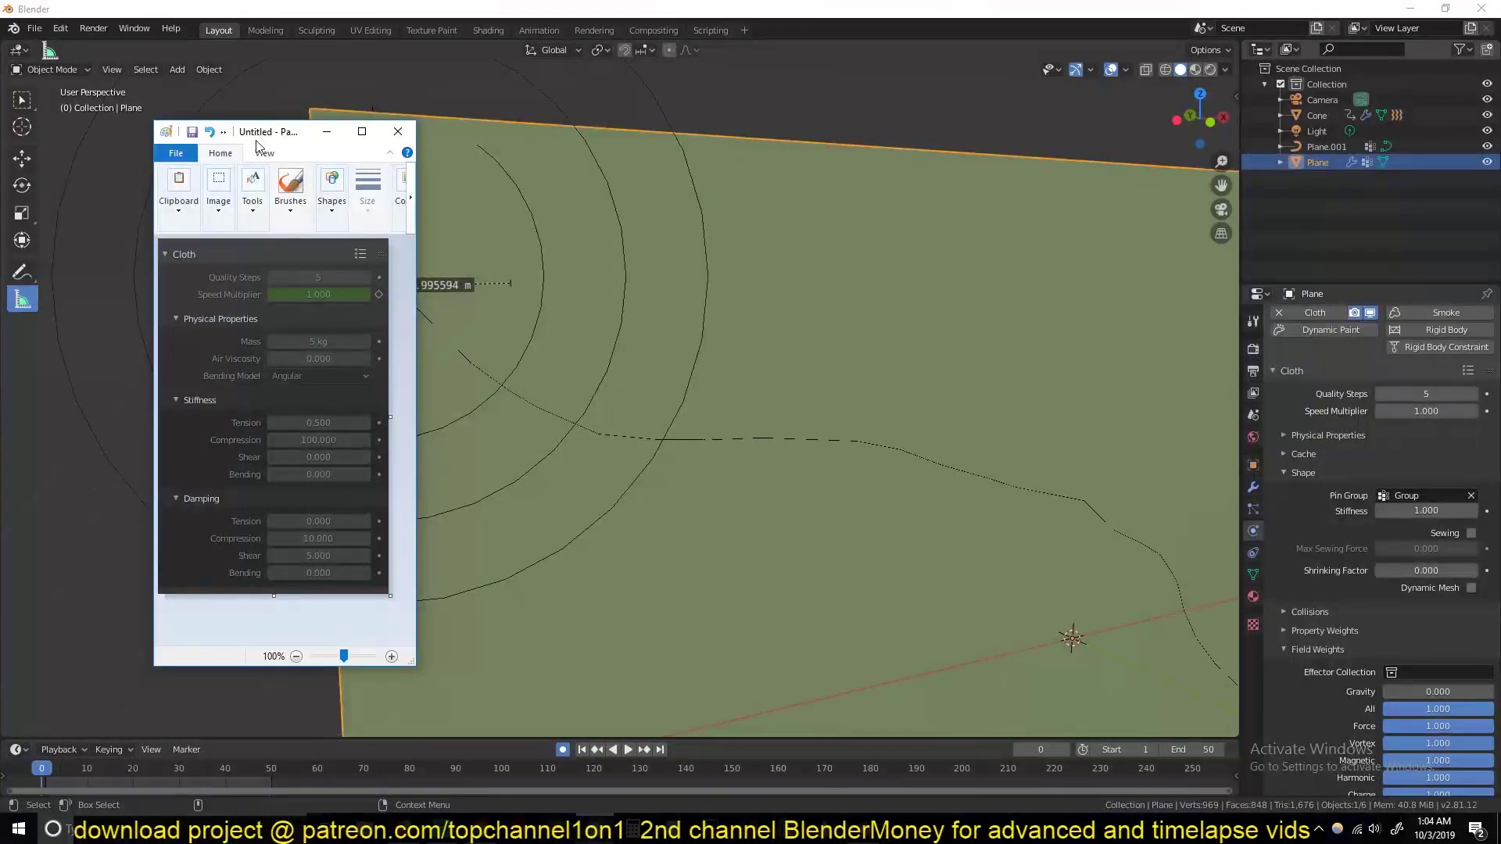
{"action": "left_click_drag", "start_coordinate": [266, 132], "coordinate": [1356, 202]}
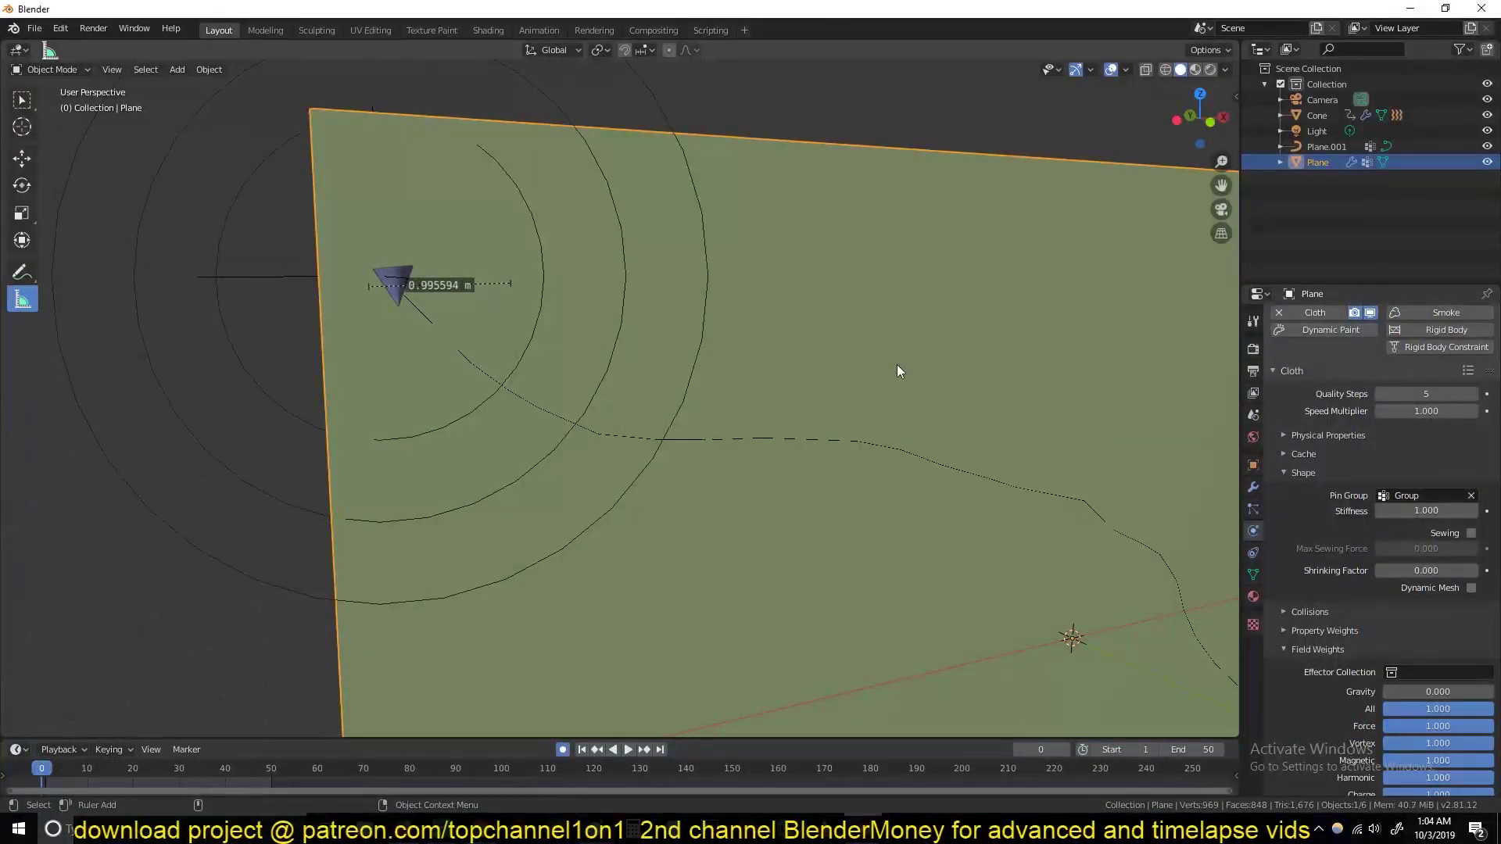
Set the plane's cloth mass to 5 kg and air viscosity to 0
{"action": "scroll", "coordinate": [607, 224], "scroll_direction": "up", "scroll_amount": 2}
{"action": "scroll", "coordinate": [607, 225], "scroll_direction": "down", "scroll_amount": 4}
{"action": "scroll", "coordinate": [1418, 539], "scroll_direction": "down", "scroll_amount": 3}
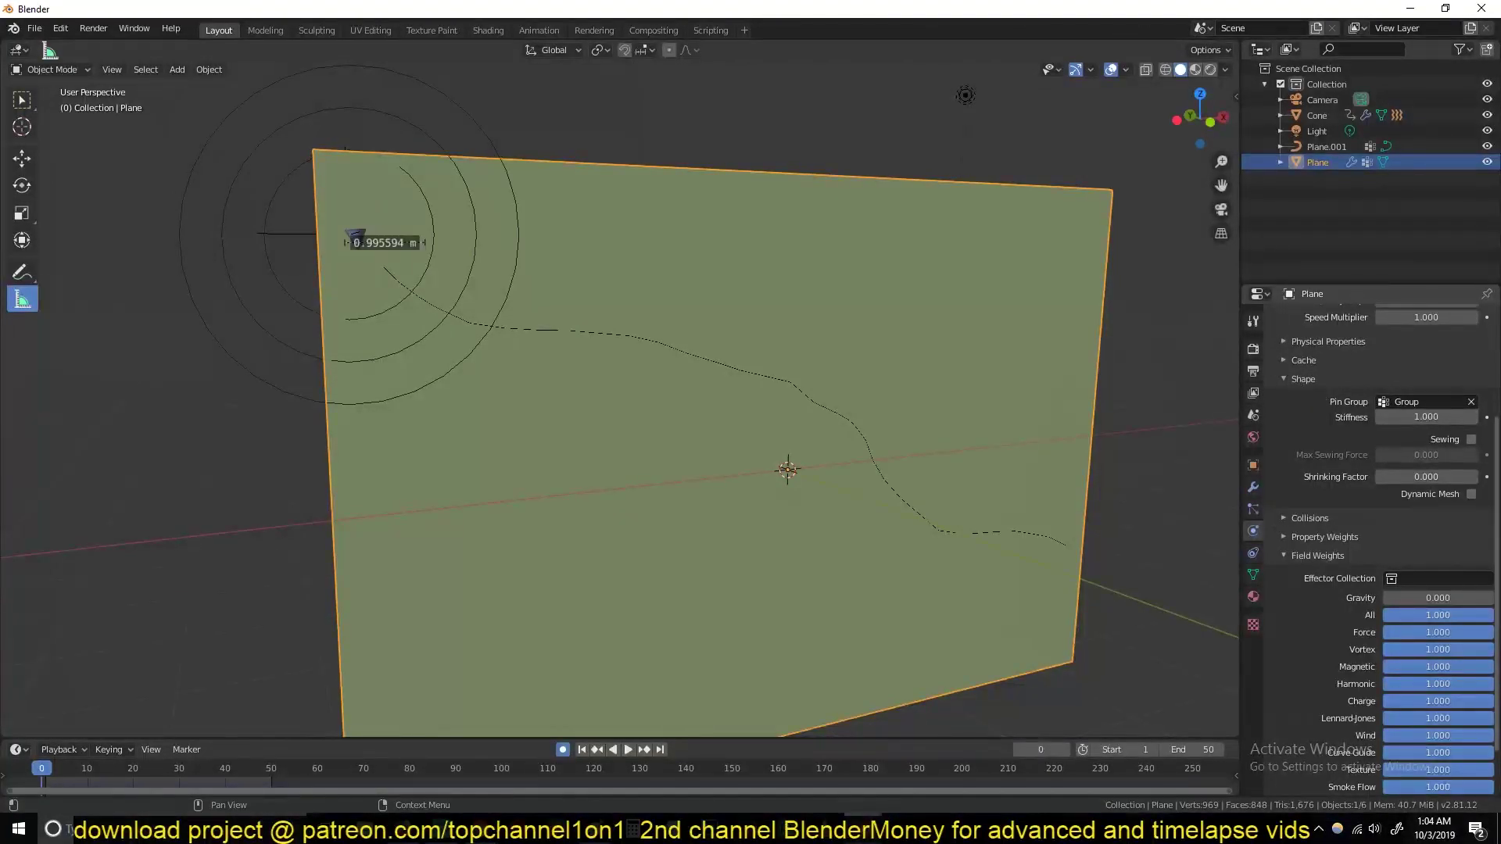
{"action": "scroll", "coordinate": [1373, 406], "scroll_direction": "up", "scroll_amount": 5}
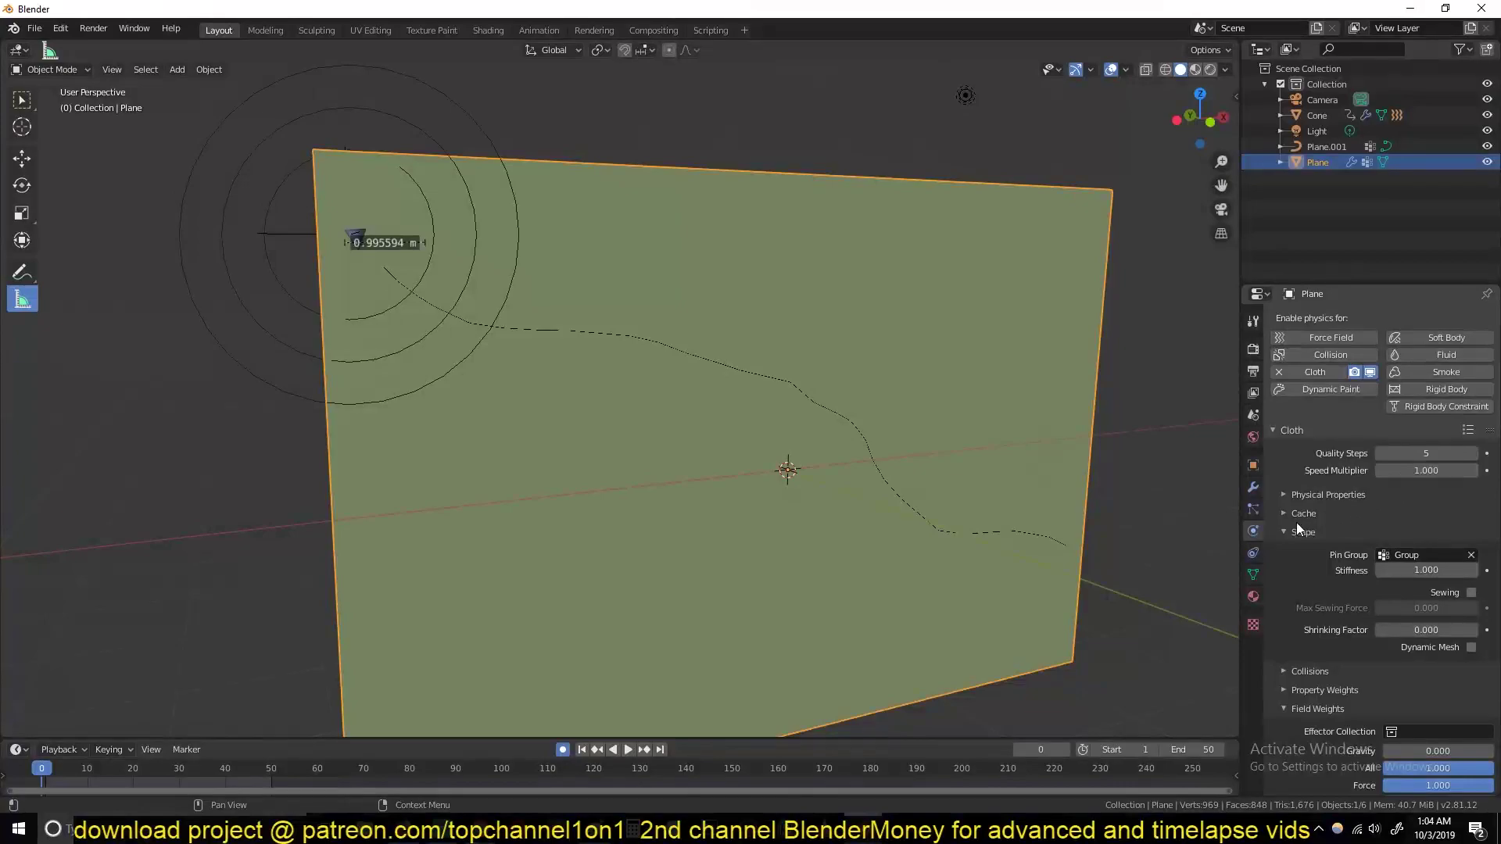
{"action": "left_click", "coordinate": [1298, 500]}
{"action": "double_click", "coordinate": [1426, 518]}
{"action": "type", "text": "5"}
{"action": "key", "text": "Return"}
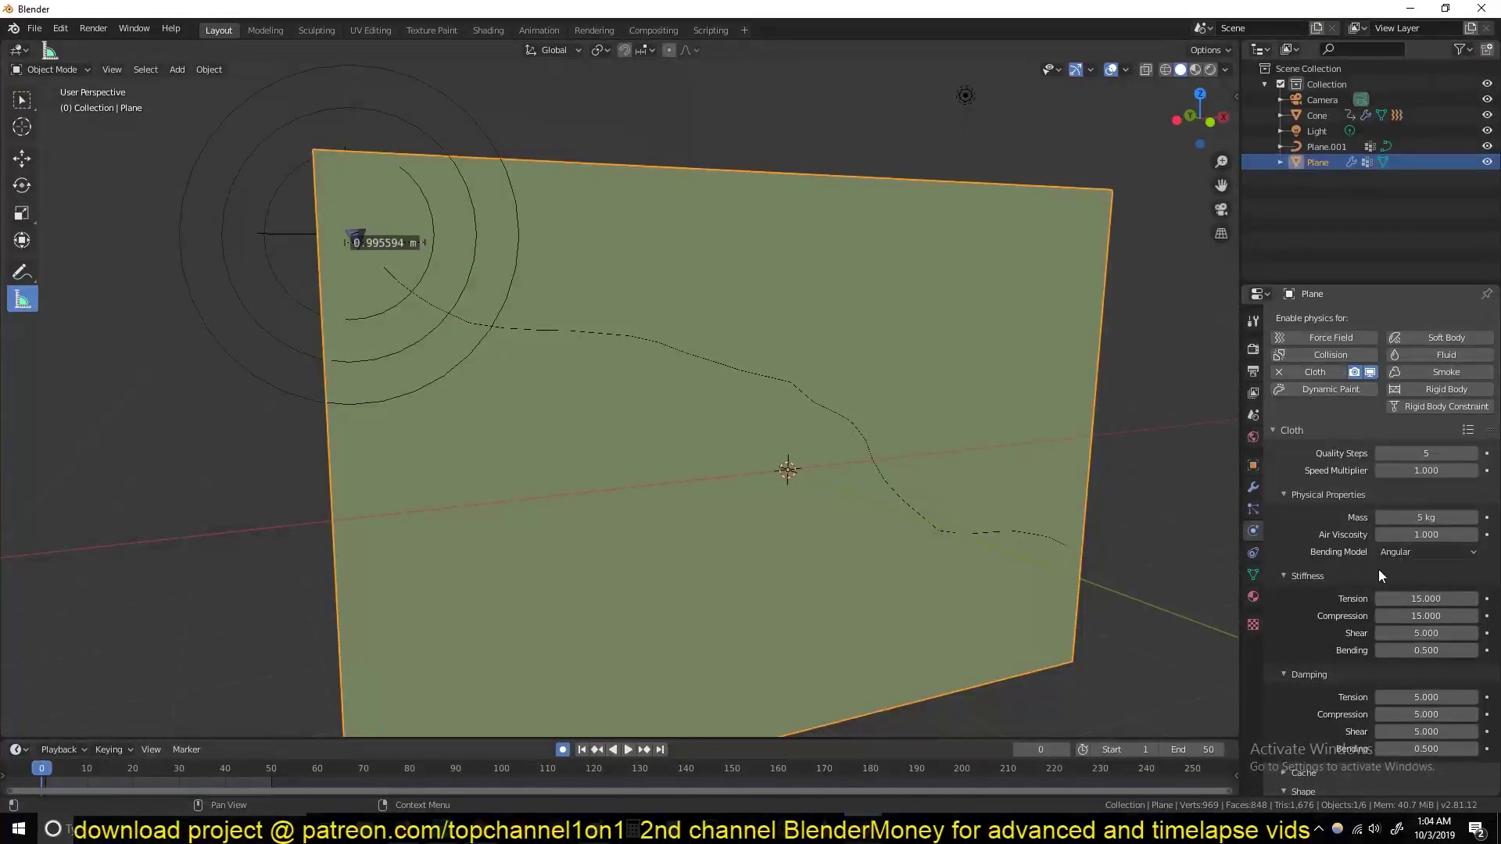
{"action": "double_click", "coordinate": [1426, 535]}
{"action": "type", "text": "0"}
{"action": "key", "text": "Return"}
Set the plane's cloth tension stiffness to 0.5 and play the simulation
{"action": "scroll", "coordinate": [1331, 593], "scroll_direction": "down", "scroll_amount": 1}
{"action": "double_click", "coordinate": [1441, 566]}
{"action": "type", "text": ".5"}
{"action": "key", "text": "Return"}
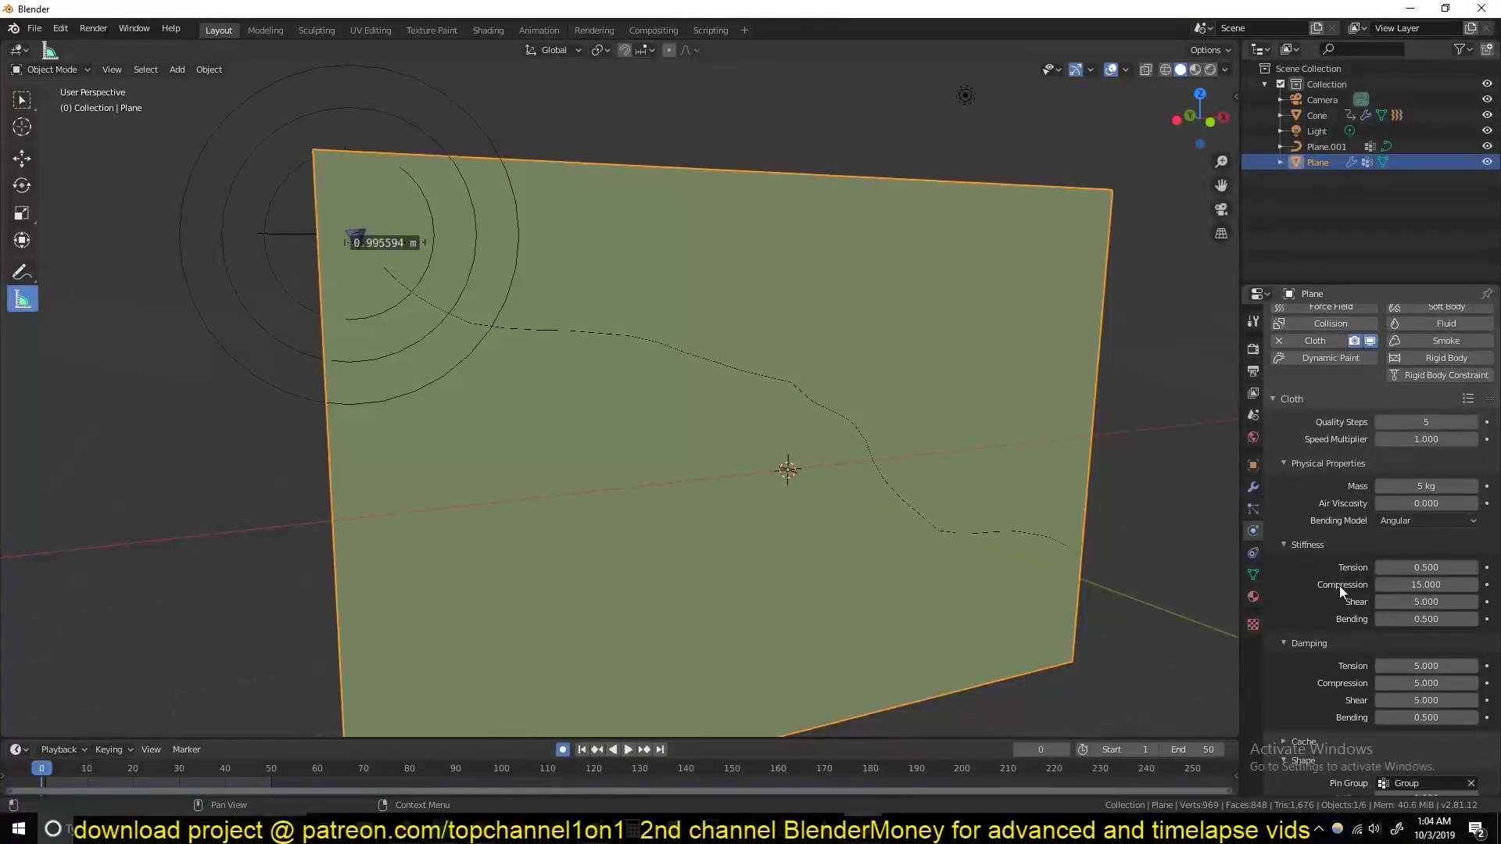
{"action": "key", "text": "space"}
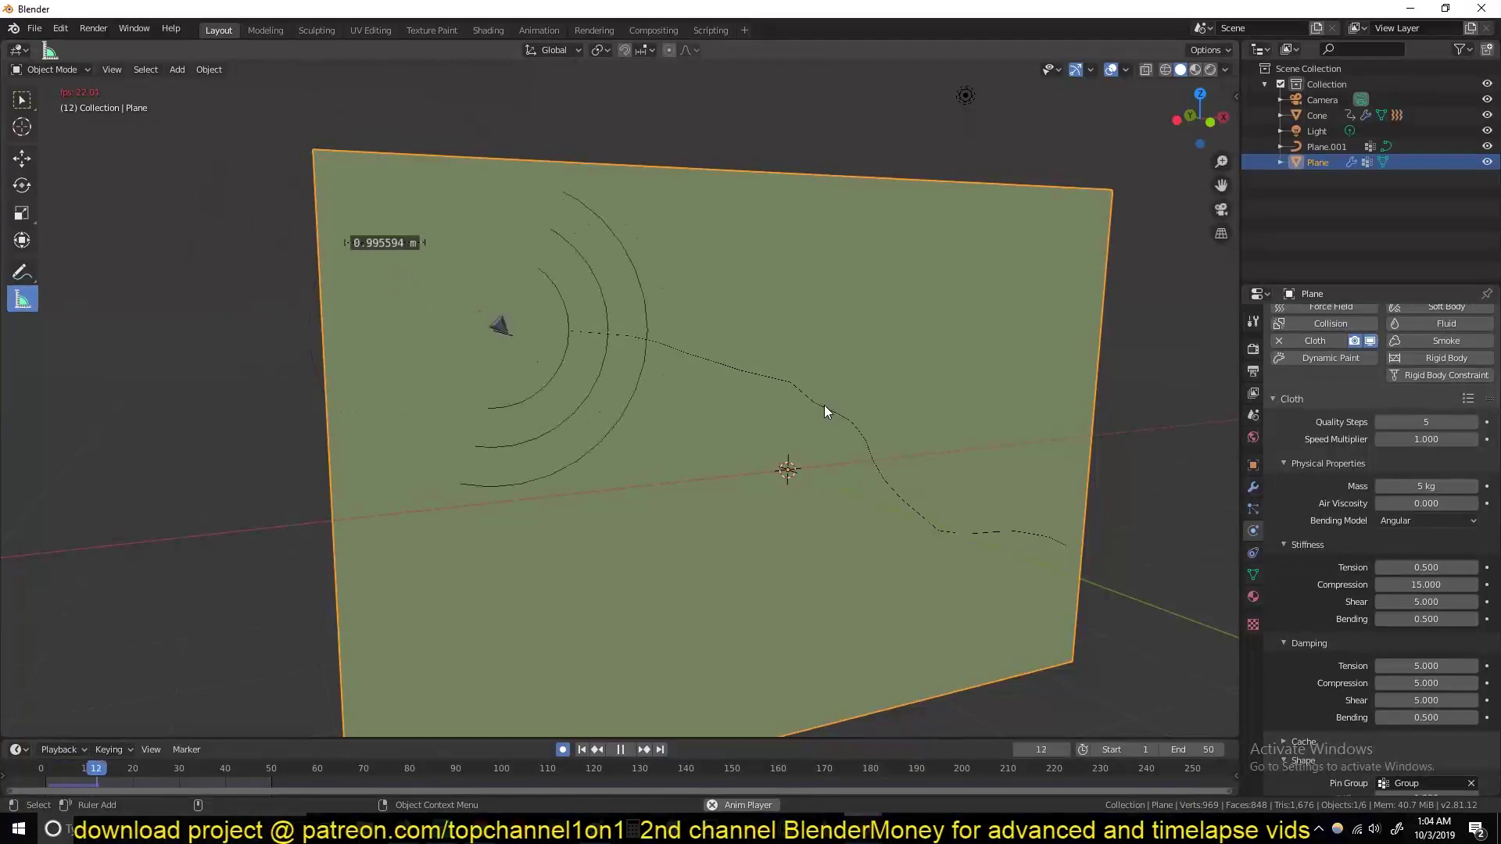
Stop the playback, select the force field, and switch to the test.blend window to examine its torn sheet from the front
{"action": "key", "text": "Escape"}
{"action": "left_click", "coordinate": [442, 139]}
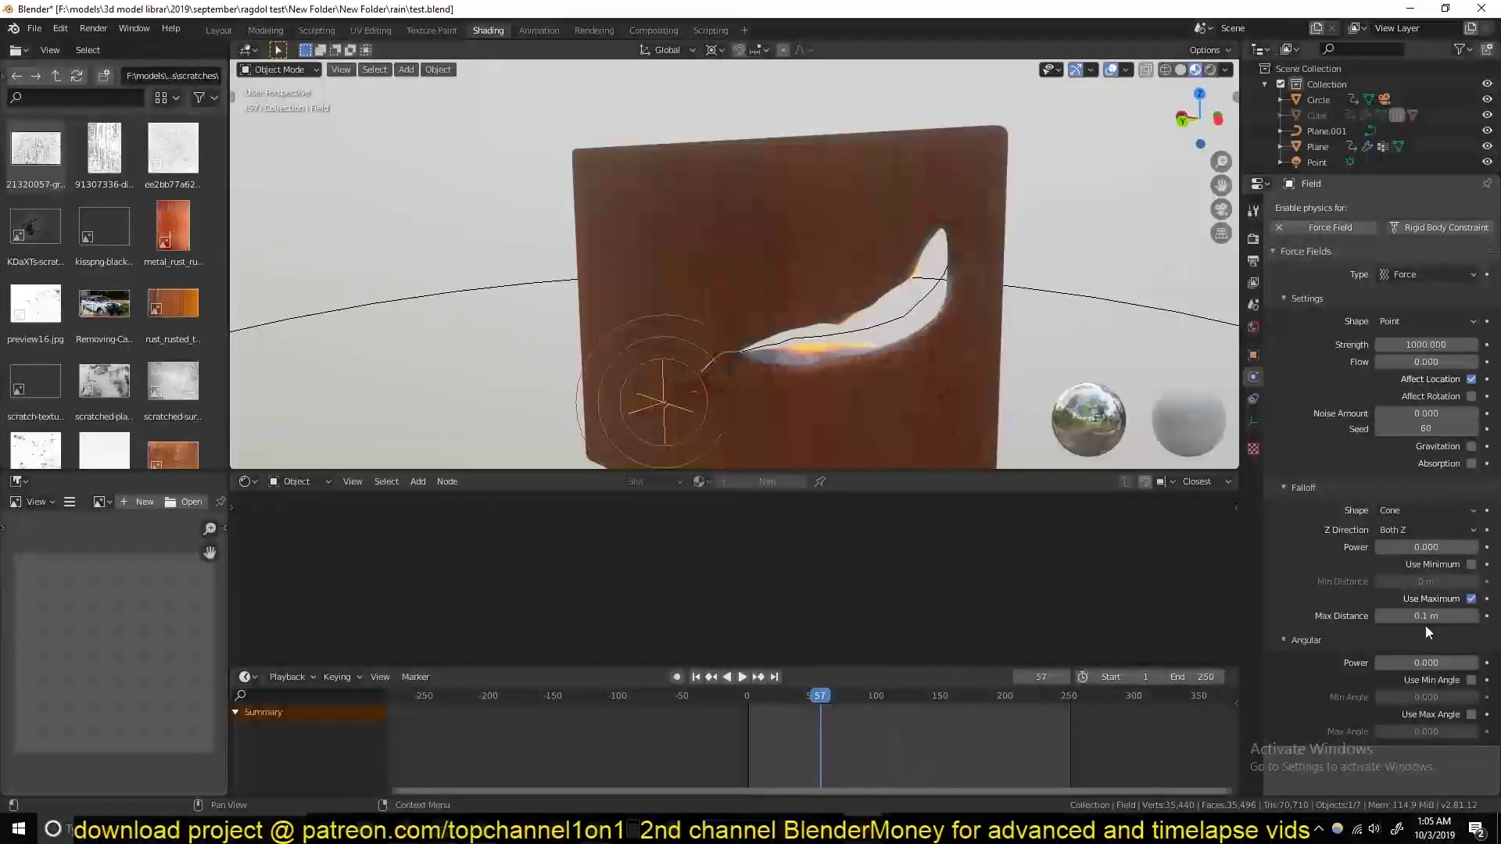
{"action": "key", "text": "KP_3"}
{"action": "key", "text": "KP_1"}
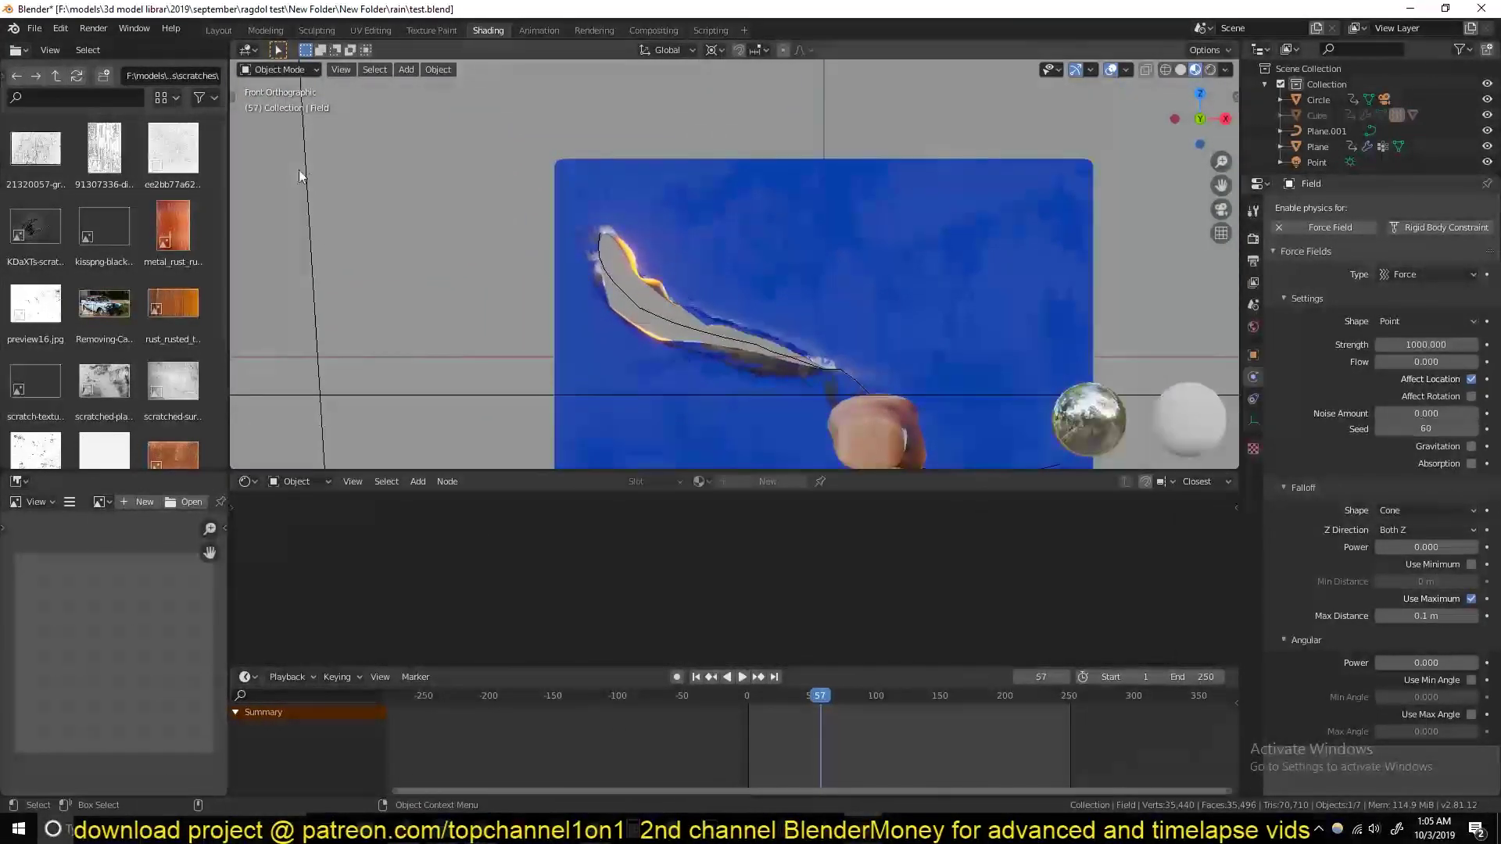
Measure the width of the tear at two places in test.blend and return to the green plane's project window
{"action": "key", "text": "t"}
{"action": "left_click", "coordinate": [251, 299]}
{"action": "mouse_move", "coordinate": [598, 266]}
{"action": "left_mouse_down"}
{"action": "mouse_move", "coordinate": [504, 250]}
{"action": "mouse_move", "coordinate": [623, 213]}
{"action": "left_mouse_up"}
{"action": "scroll", "coordinate": [639, 305], "scroll_direction": "up", "scroll_amount": 4}
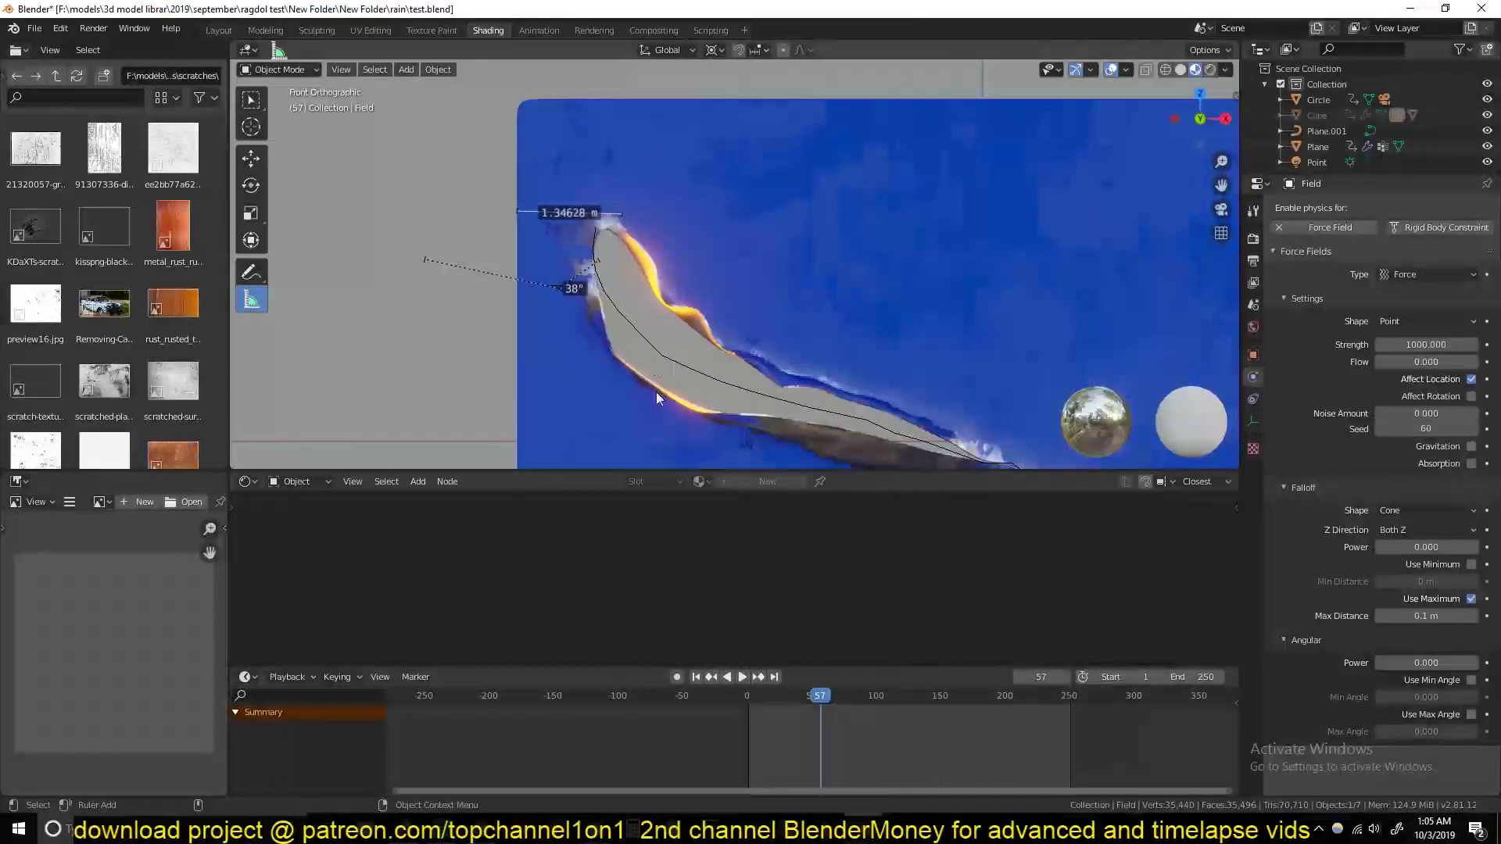
{"action": "left_click_drag", "start_coordinate": [663, 408], "coordinate": [715, 318]}
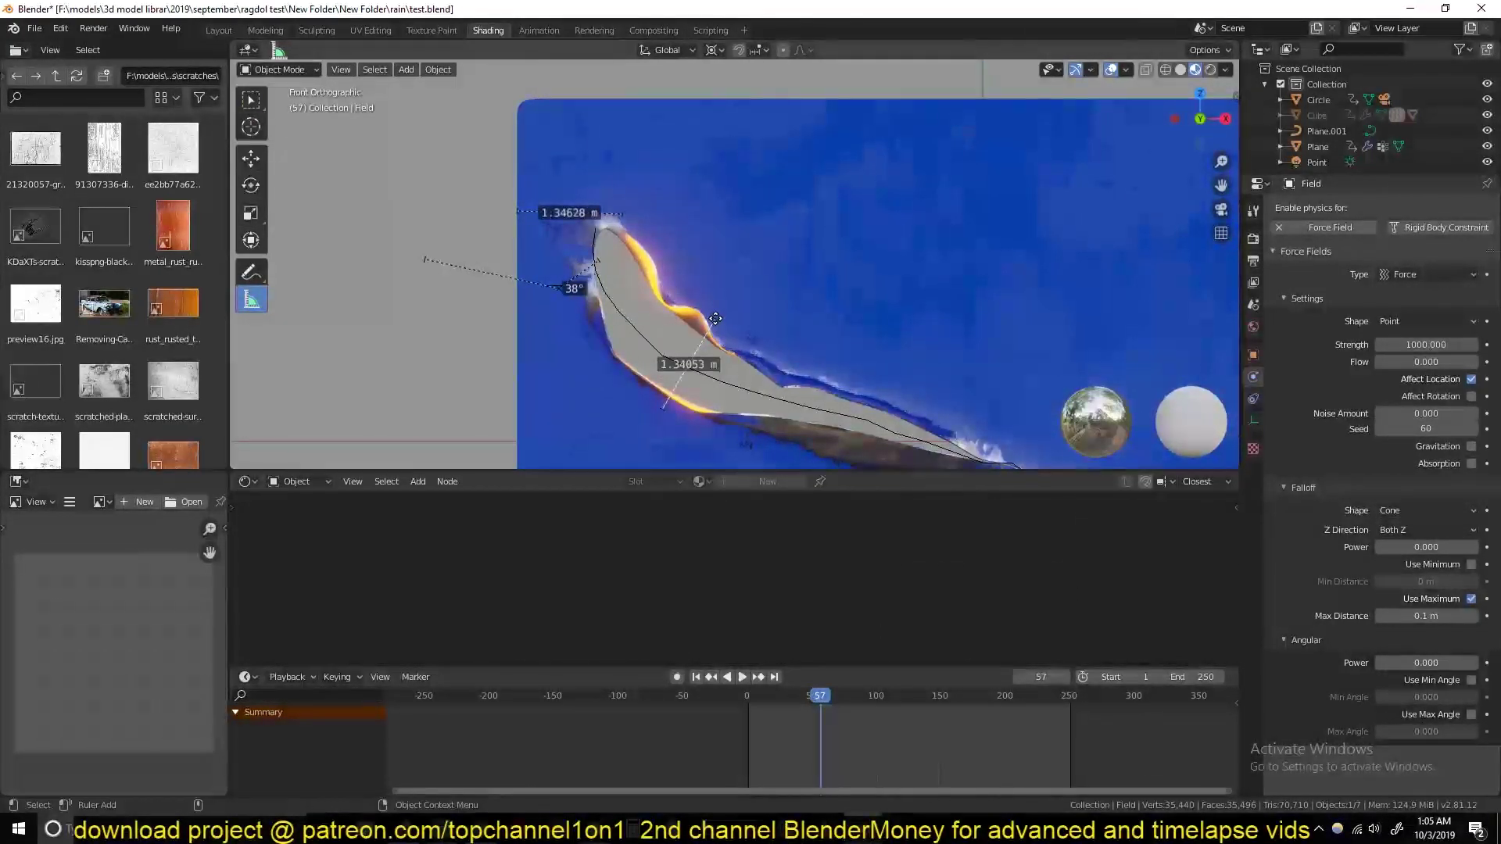
{"action": "left_click", "coordinate": [886, 750]}
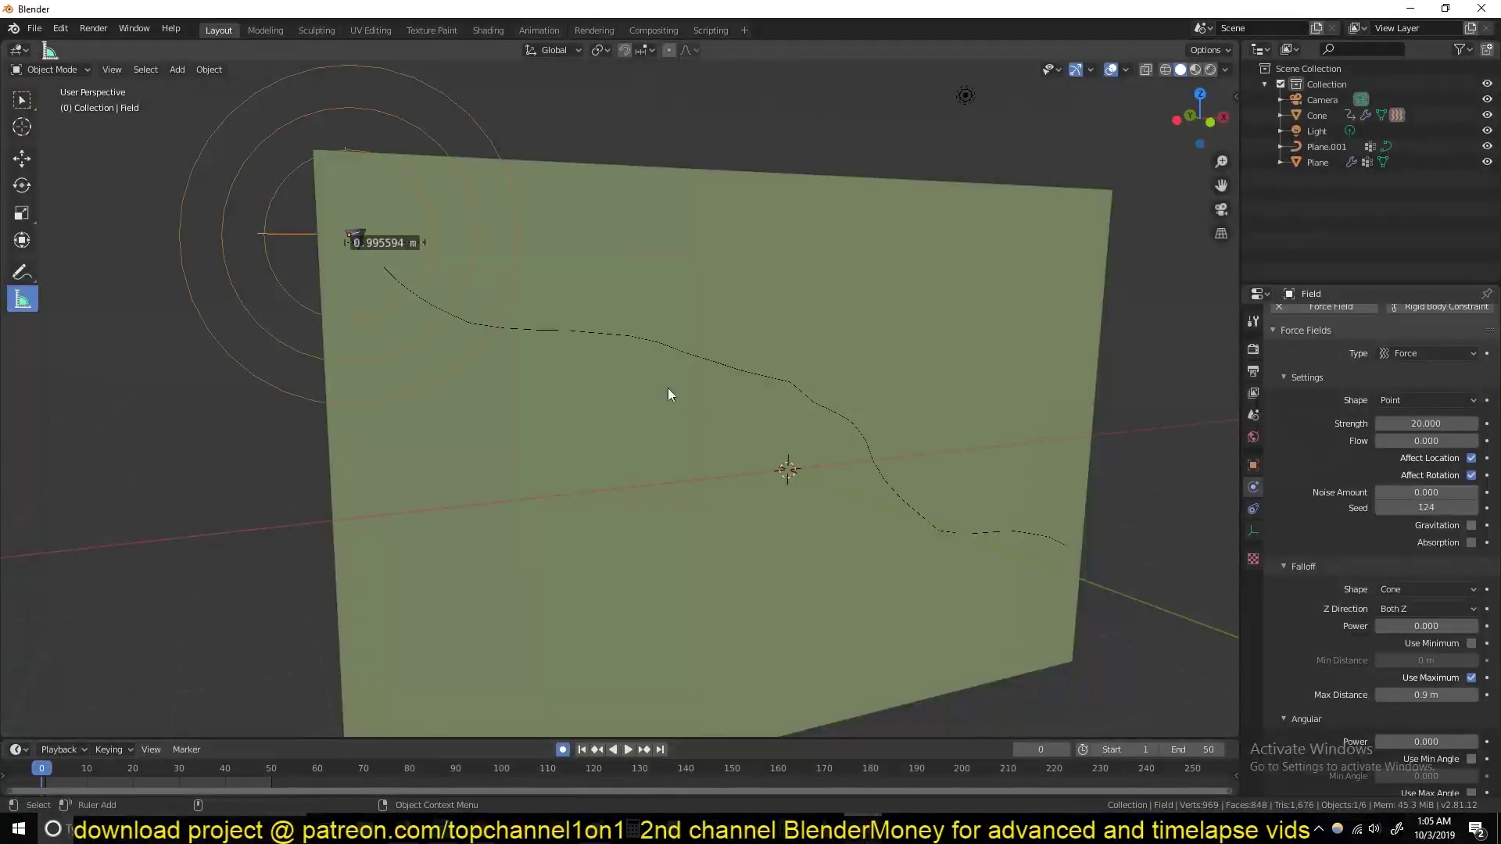
Play the simulation briefly from the front view and set the force field's strength to 1000
{"action": "key", "text": "KP_1"}
{"action": "key", "text": "space"}
{"action": "key", "text": "space"}
{"action": "left_click", "coordinate": [1422, 424]}
{"action": "type", "text": "1000"}
{"action": "key", "text": "Return"}
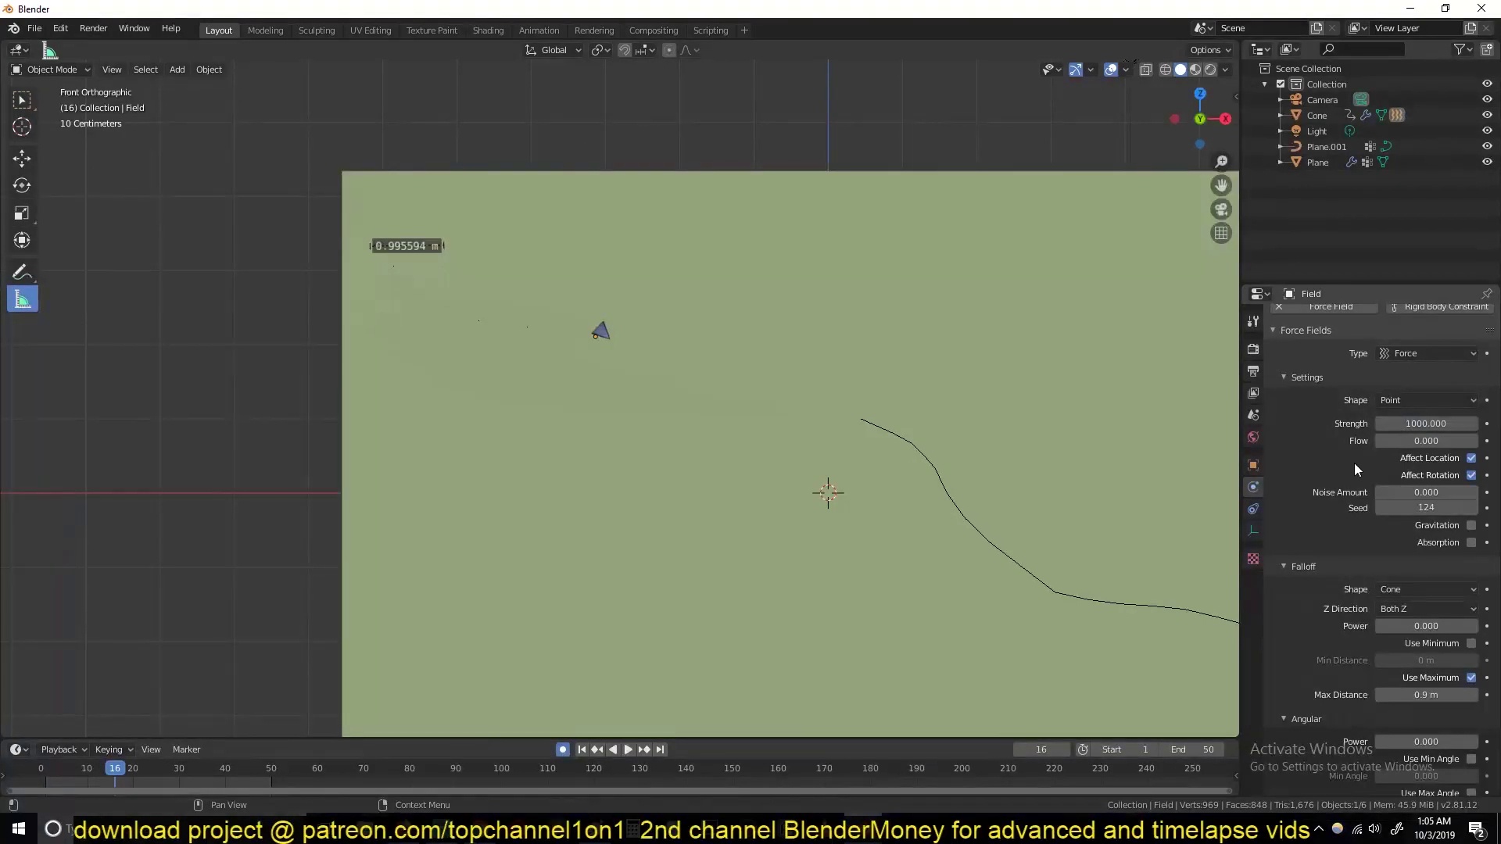
Rewind to frame 0, change the force field's type to Wind, and briefly play the simulation
{"action": "left_click", "coordinate": [34, 786]}
{"action": "middle_click_drag", "start_coordinate": [630, 520], "coordinate": [611, 429]}
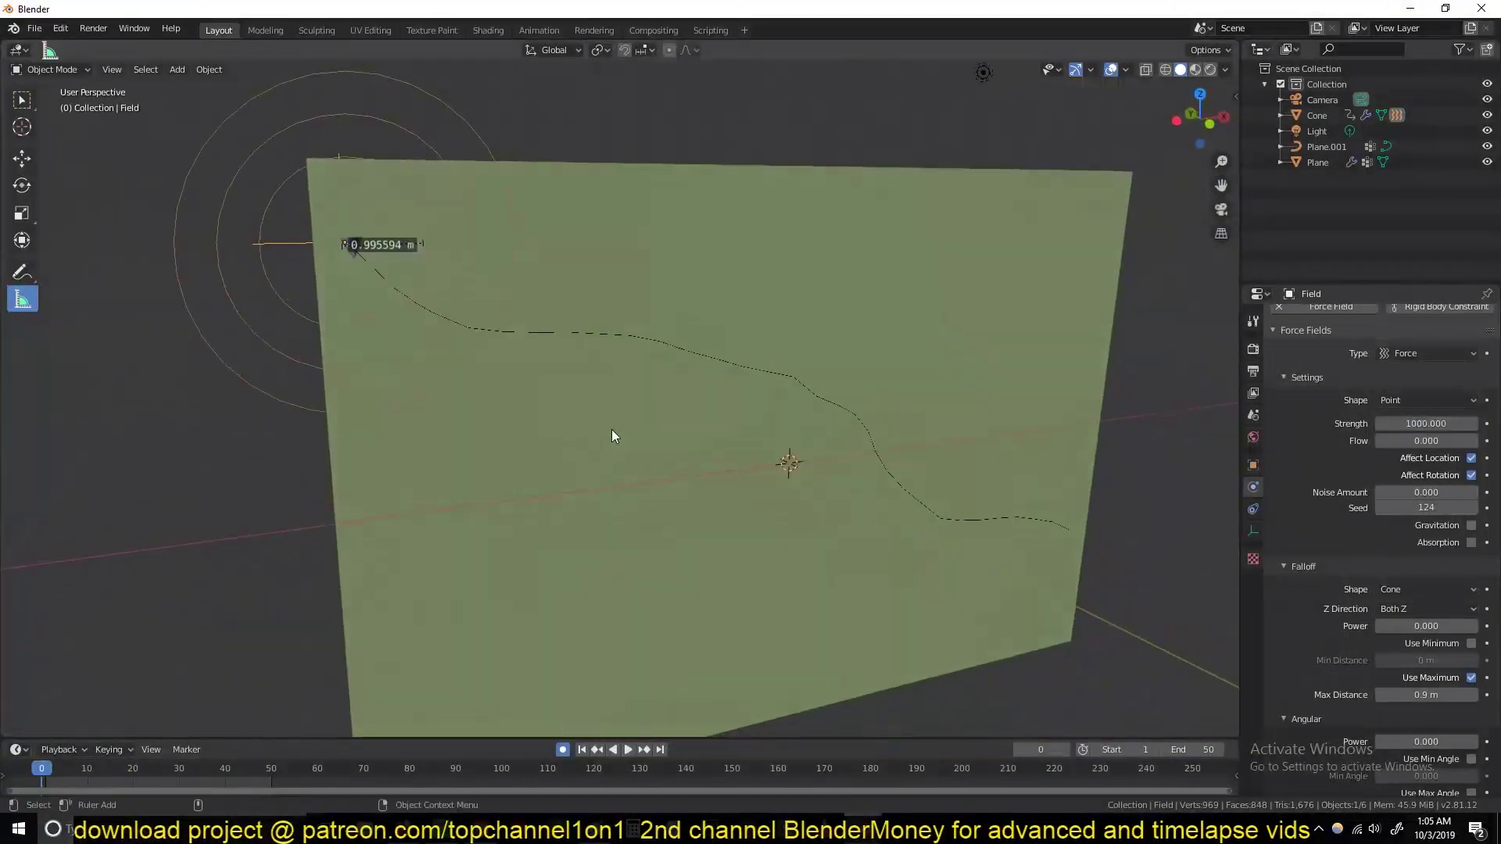
{"action": "left_click", "coordinate": [1426, 352]}
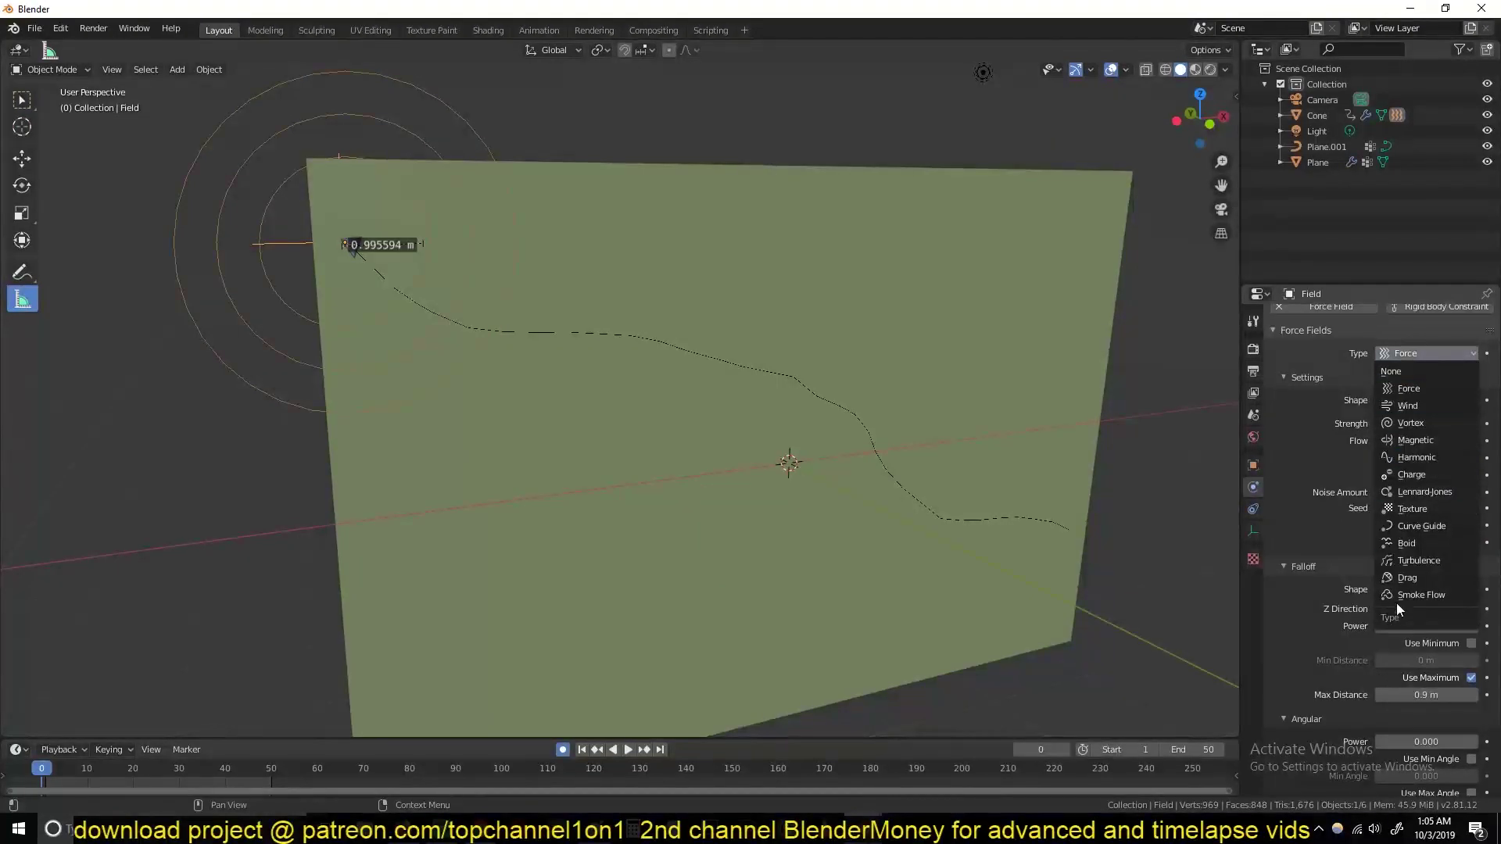
{"action": "left_click", "coordinate": [1404, 405]}
{"action": "key", "text": "space"}
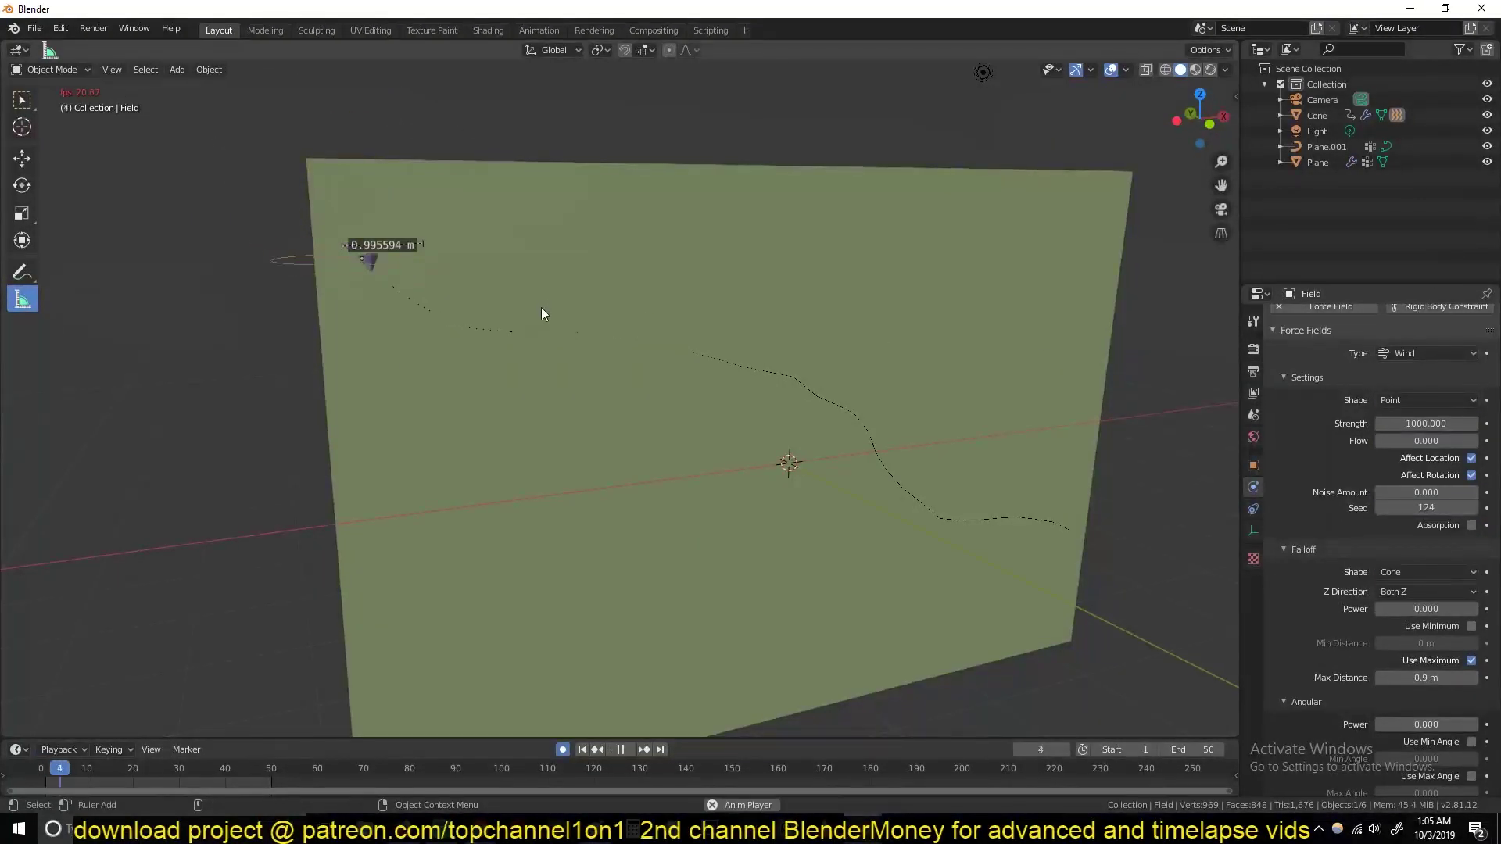
{"action": "key", "text": "Escape"}
Rotate the wind field 90 degrees about the global X axis so it blows through the plane
{"action": "middle_click_drag", "start_coordinate": [523, 347], "coordinate": [700, 355]}
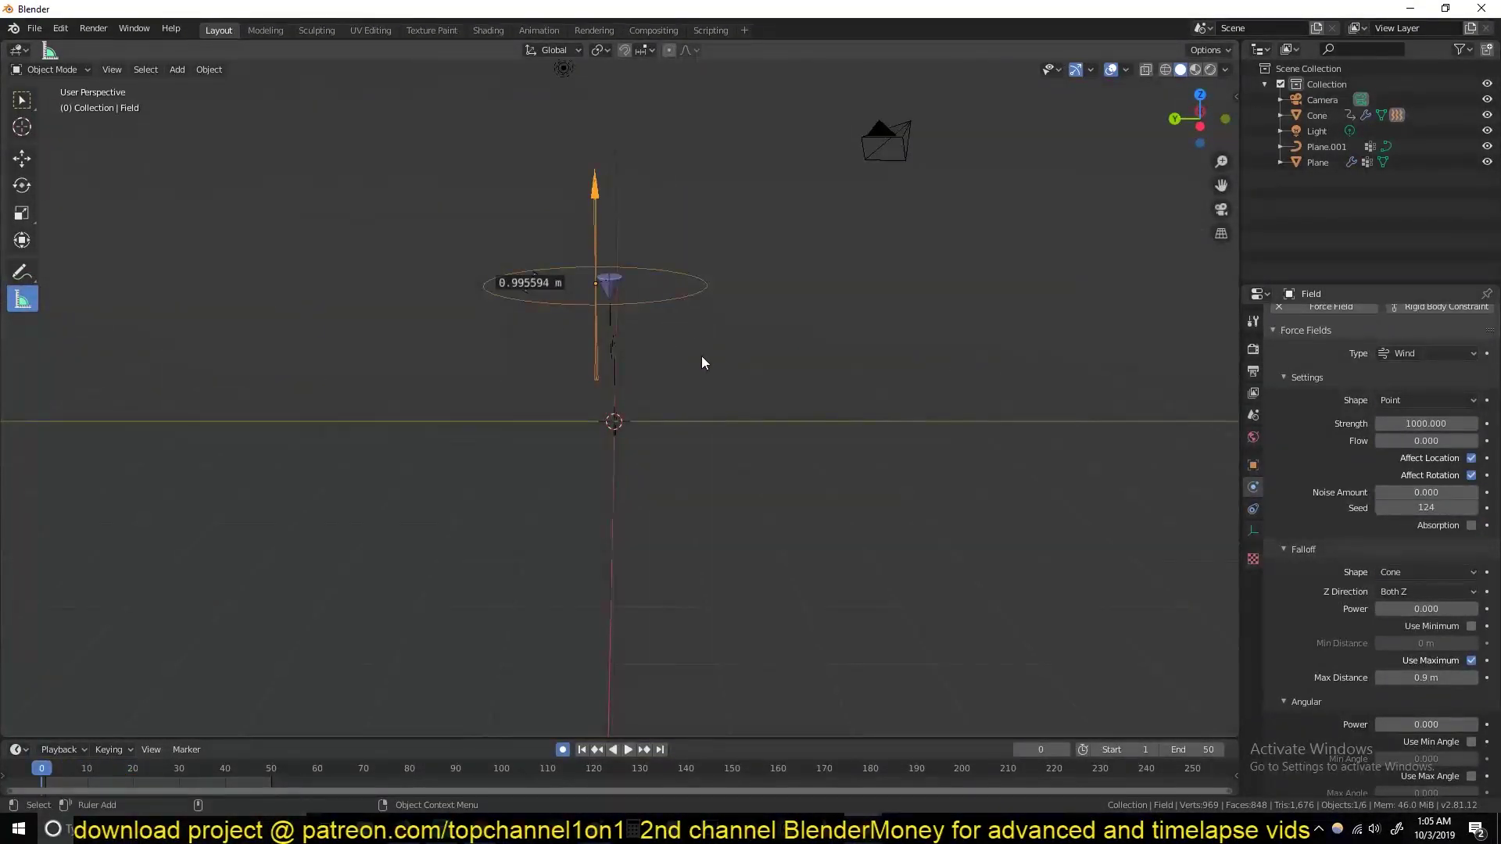
{"action": "type", "text": "r90"}
{"action": "key", "text": "Escape"}
{"action": "key", "text": "r"}
{"action": "key", "text": "y"}
{"action": "type", "text": "x"}
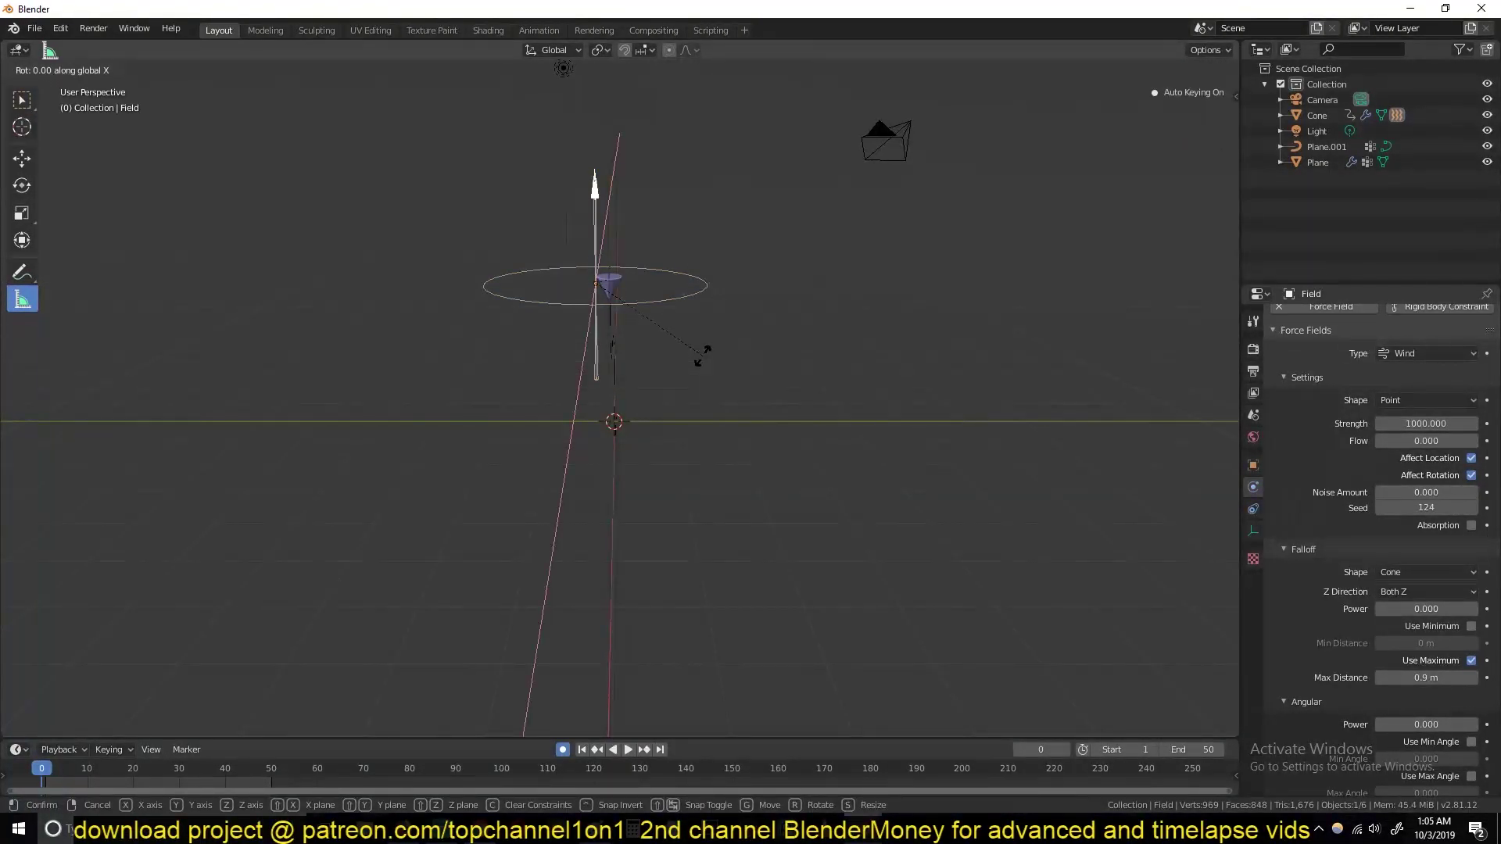
{"action": "type", "text": "90"}
{"action": "key", "text": "Return"}
Play the simulation from the start and examine the tear in the plane from several angles
{"action": "middle_click_drag", "start_coordinate": [702, 355], "coordinate": [566, 378]}
{"action": "key", "text": "space"}
{"action": "key", "text": "shift+Left"}
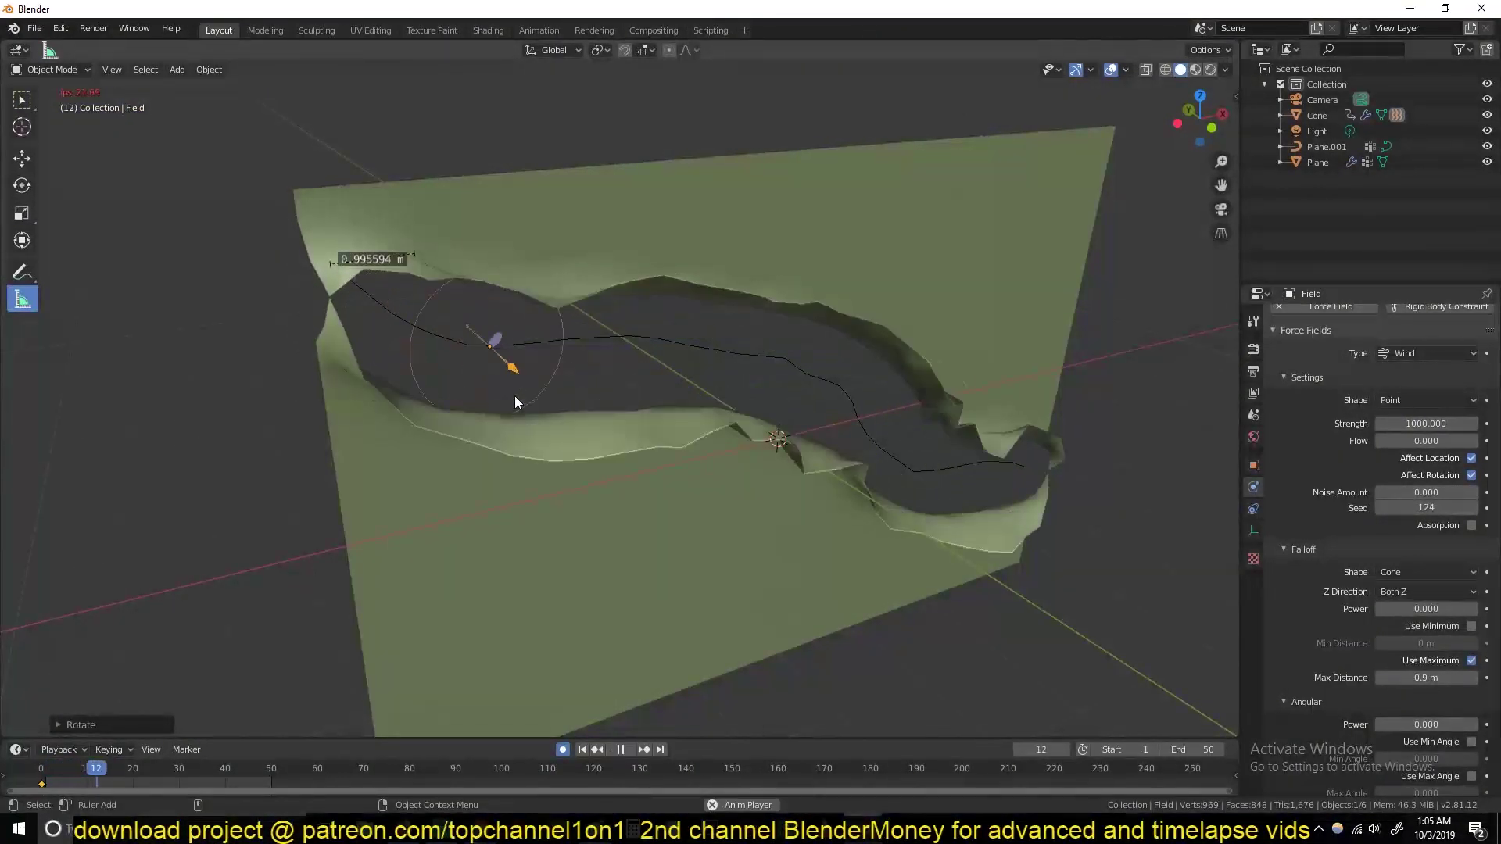
{"action": "middle_click_drag", "start_coordinate": [511, 399], "coordinate": [429, 355]}
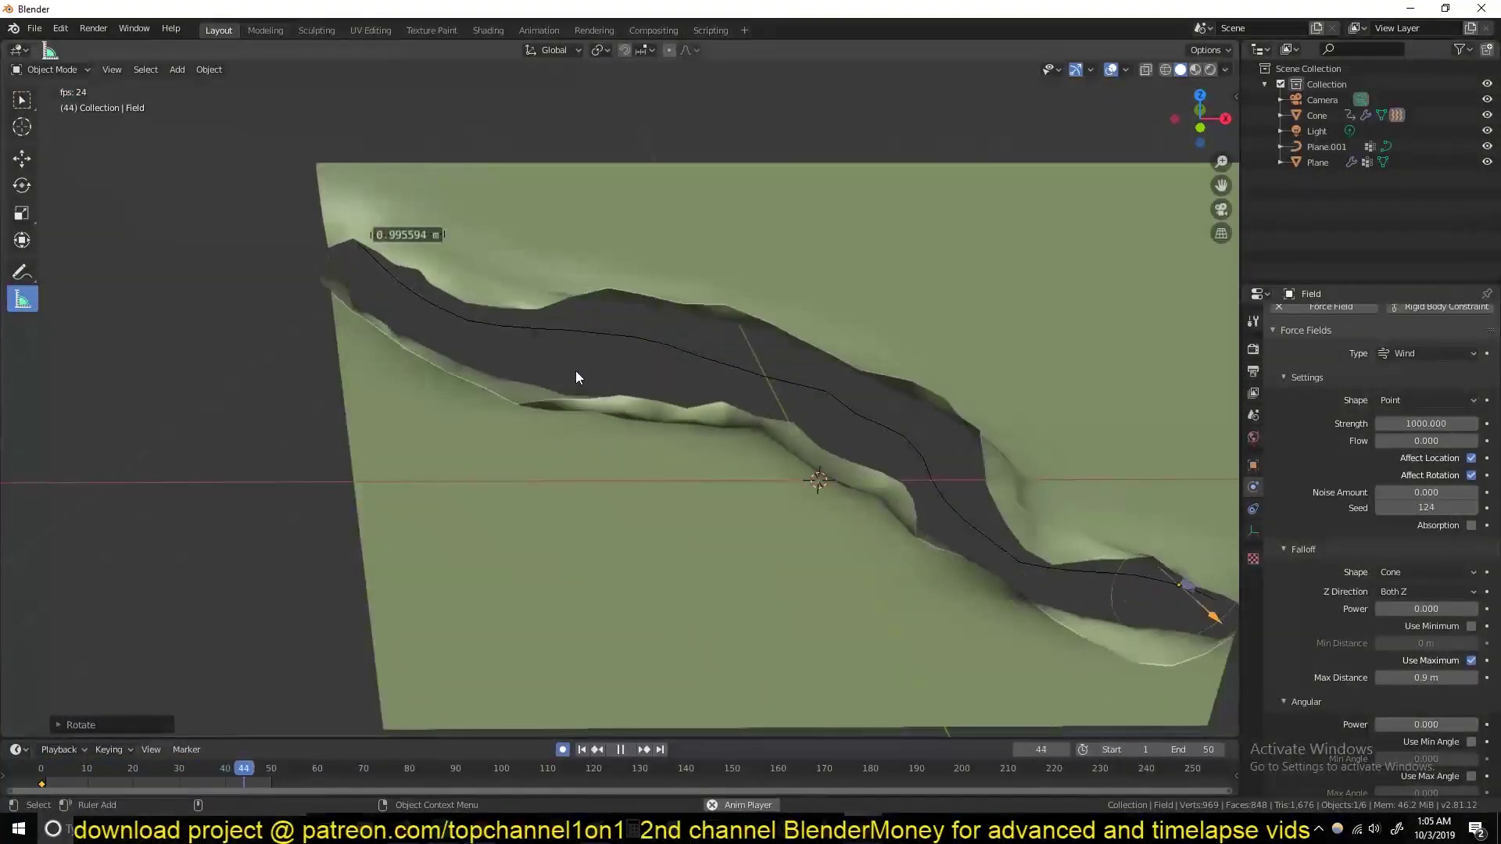
{"action": "key", "text": "Escape"}
{"action": "middle_click_drag", "start_coordinate": [568, 405], "coordinate": [979, 452]}
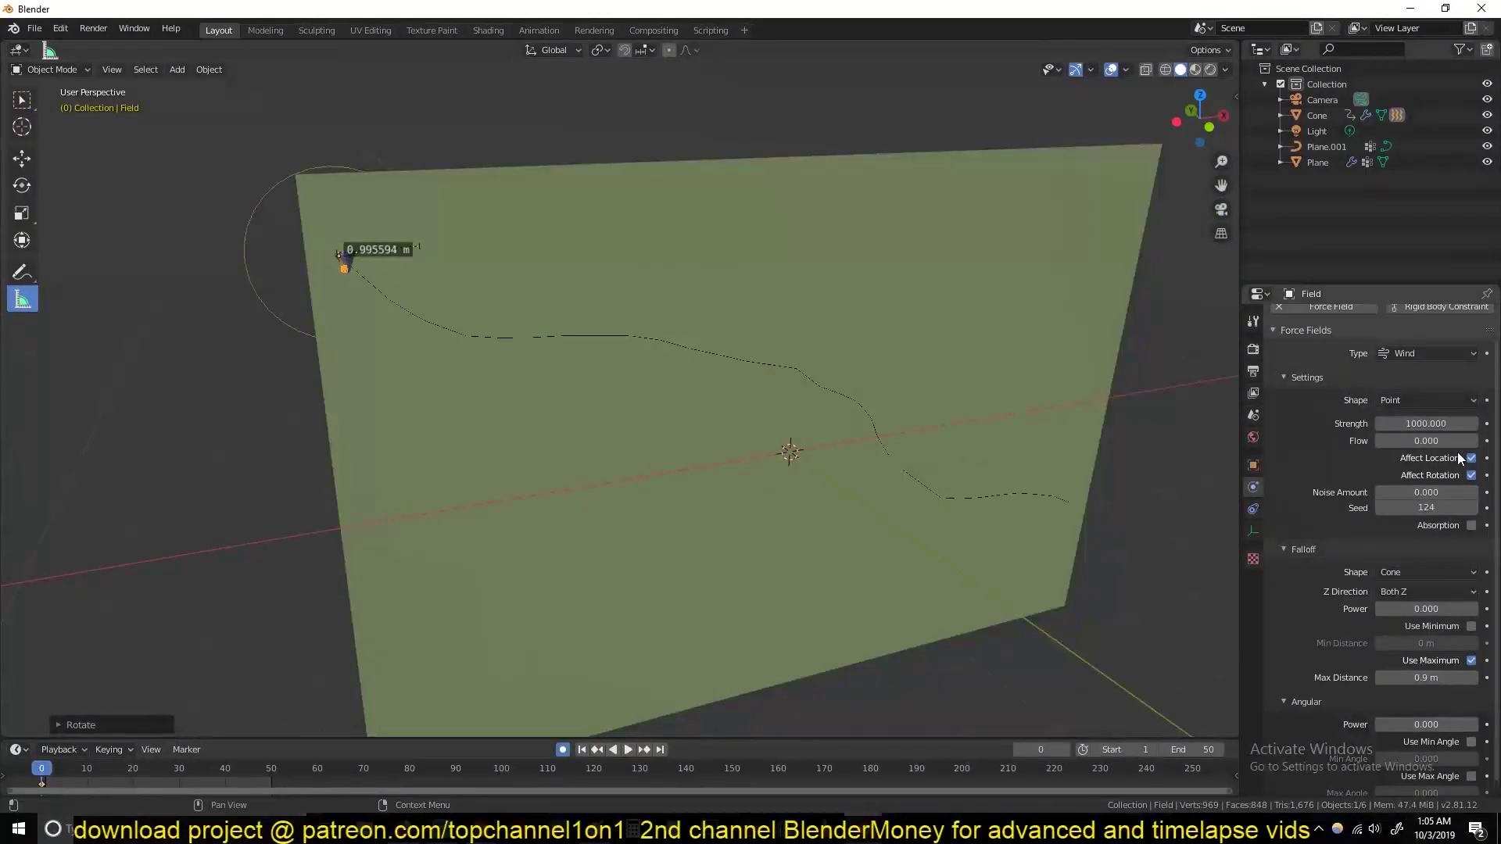
Set the wind field's strength to 50 and replay the simulation from the side and the front
{"action": "scroll", "coordinate": [1423, 597], "scroll_direction": "down", "scroll_amount": 1}
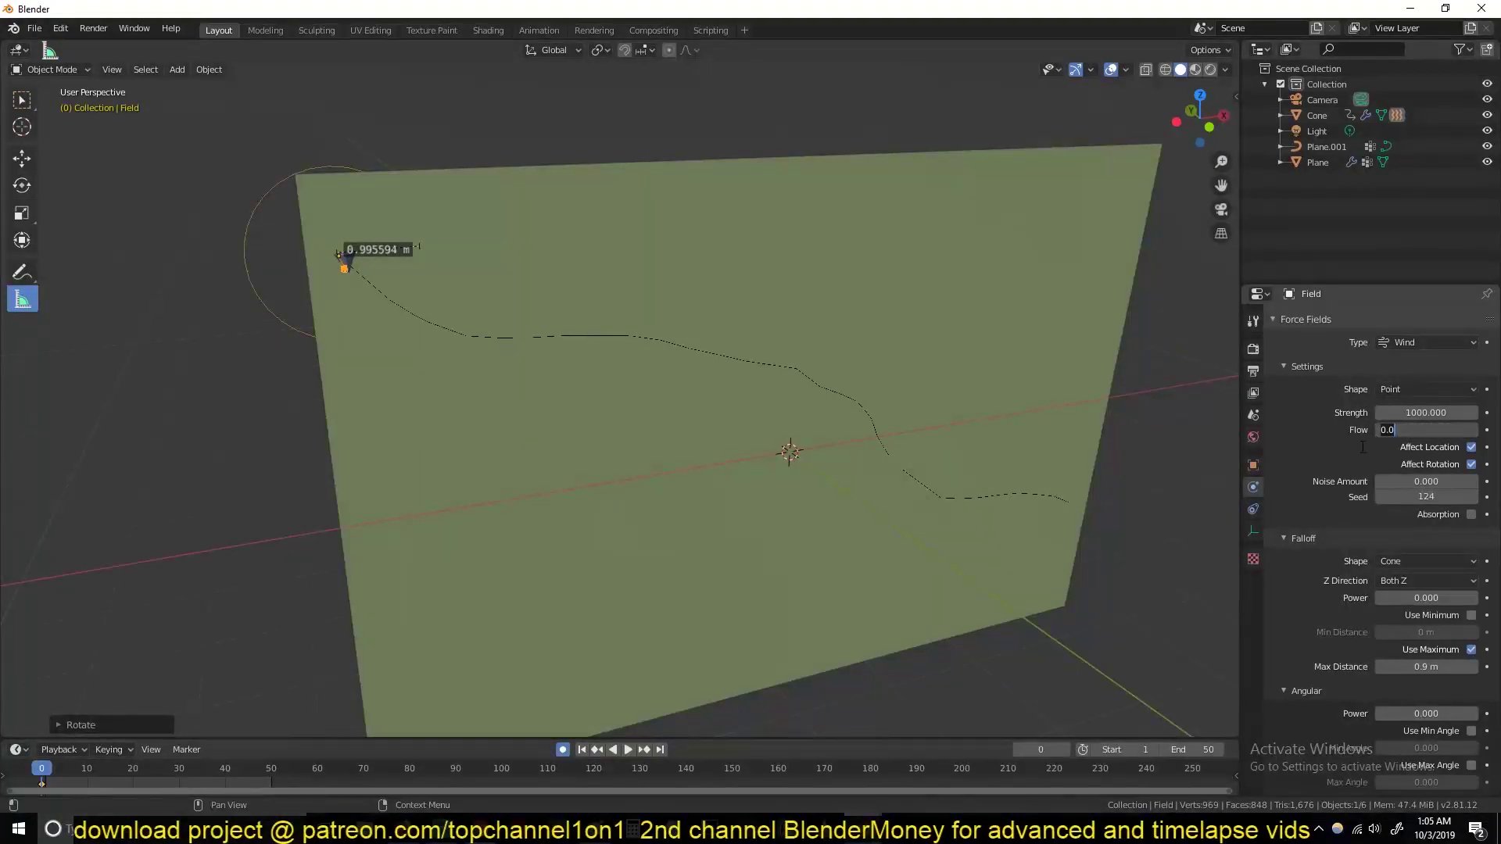
{"action": "key", "text": "Return"}
{"action": "middle_click_drag", "start_coordinate": [999, 429], "coordinate": [475, 310]}
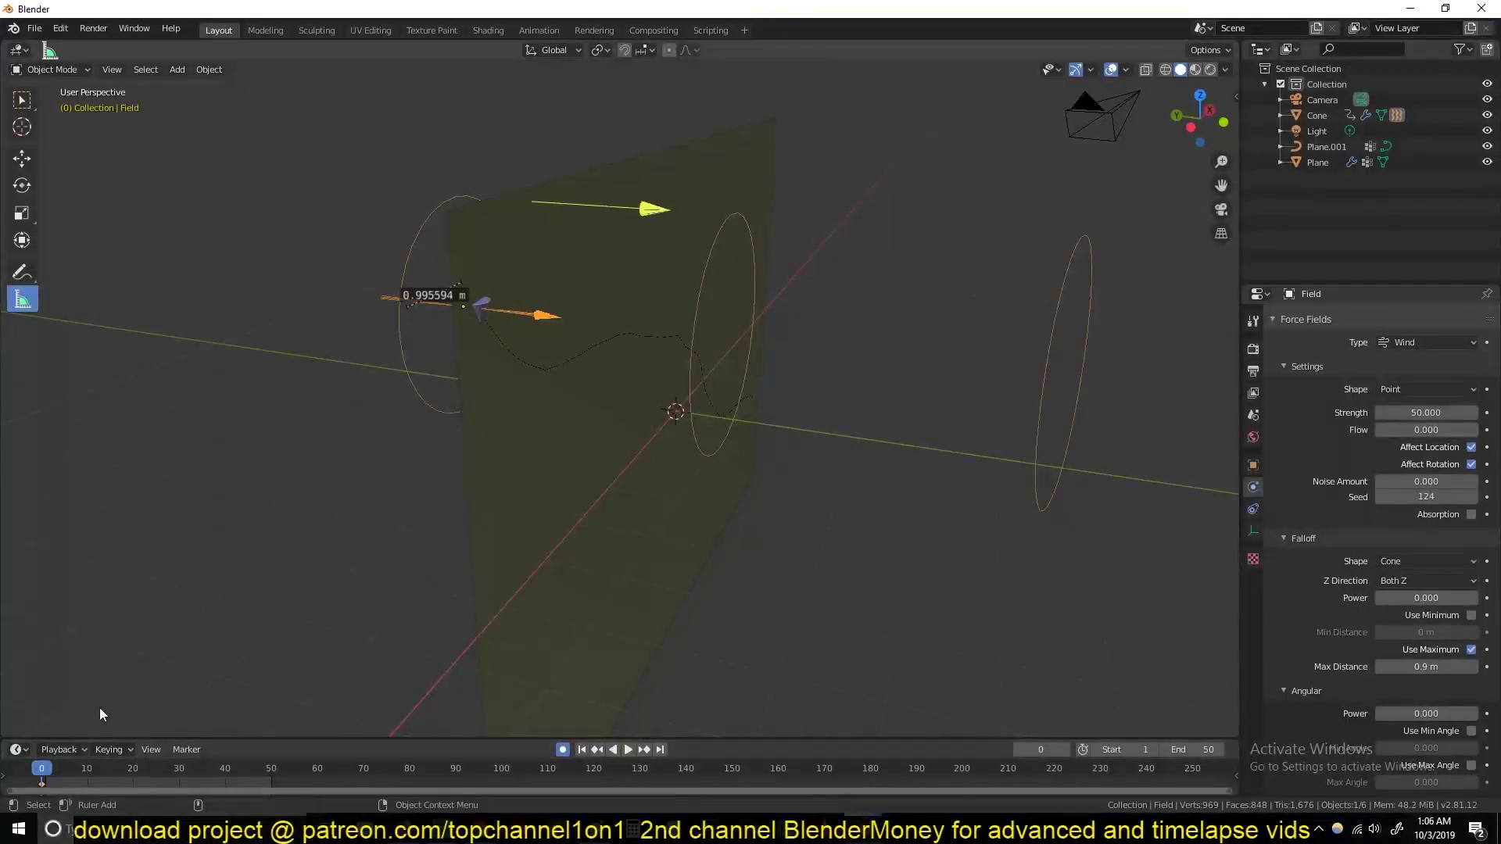
{"action": "key", "text": "space"}
{"action": "key", "text": "Escape"}
{"action": "key", "text": "space"}
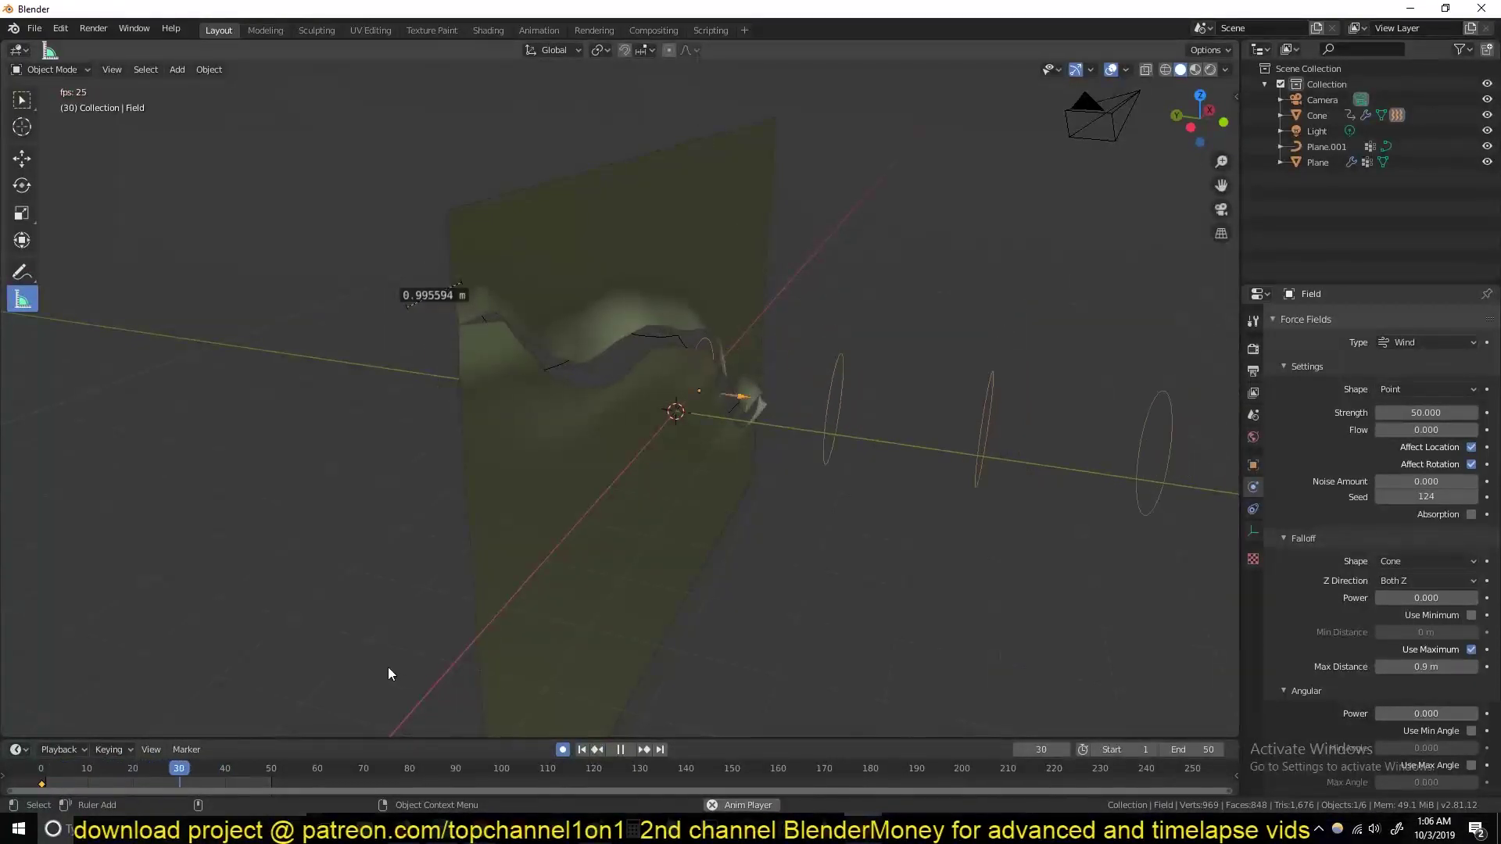
{"action": "middle_click_drag", "start_coordinate": [391, 674], "coordinate": [305, 645]}
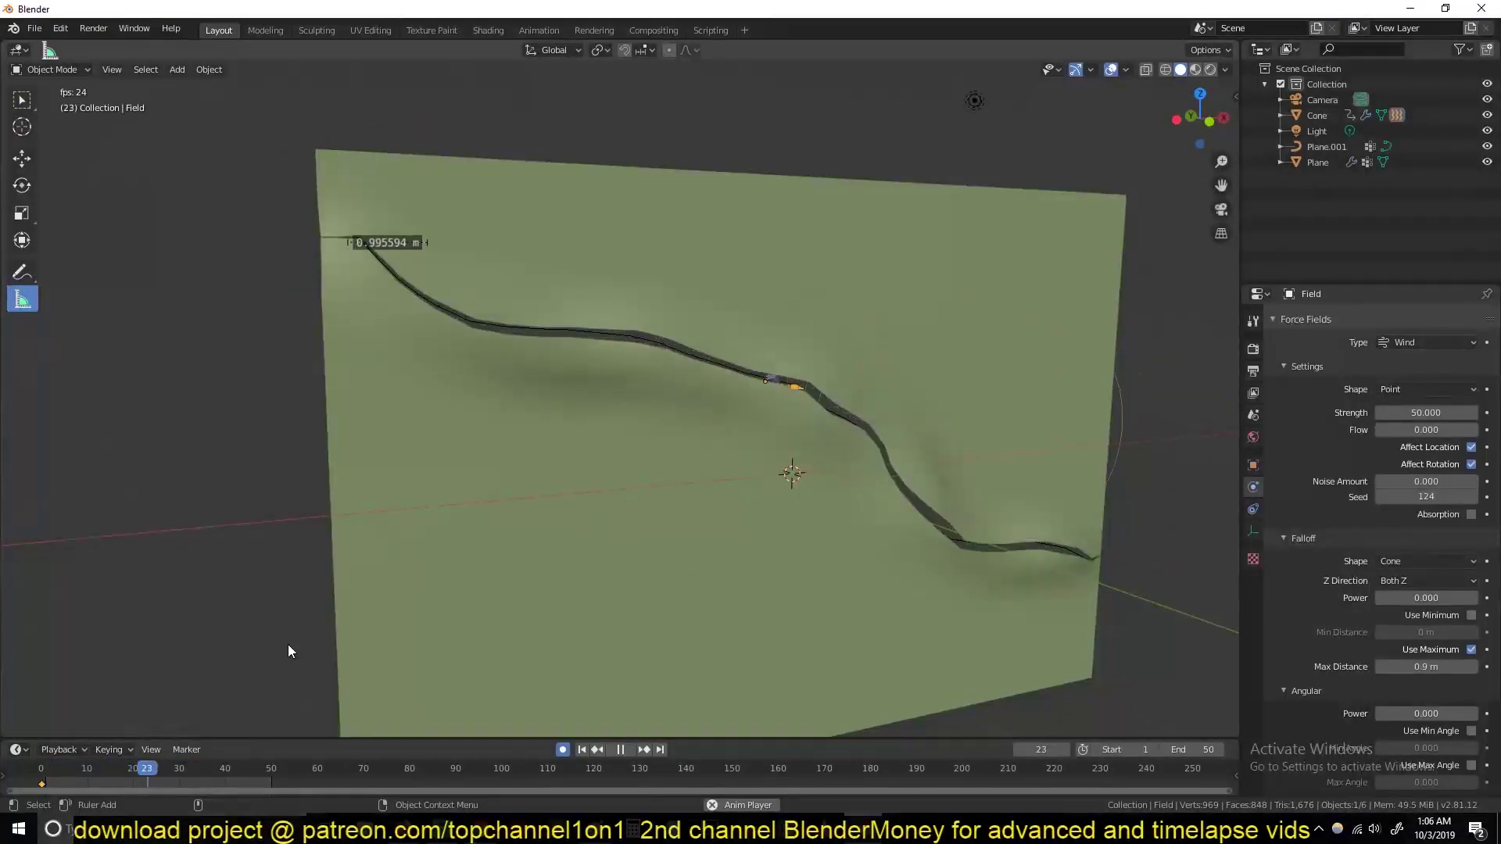
Stop the playback and set the wind field's maximum falloff distance to 1 m
{"action": "left_click", "coordinate": [751, 622]}
{"action": "key", "text": "space"}
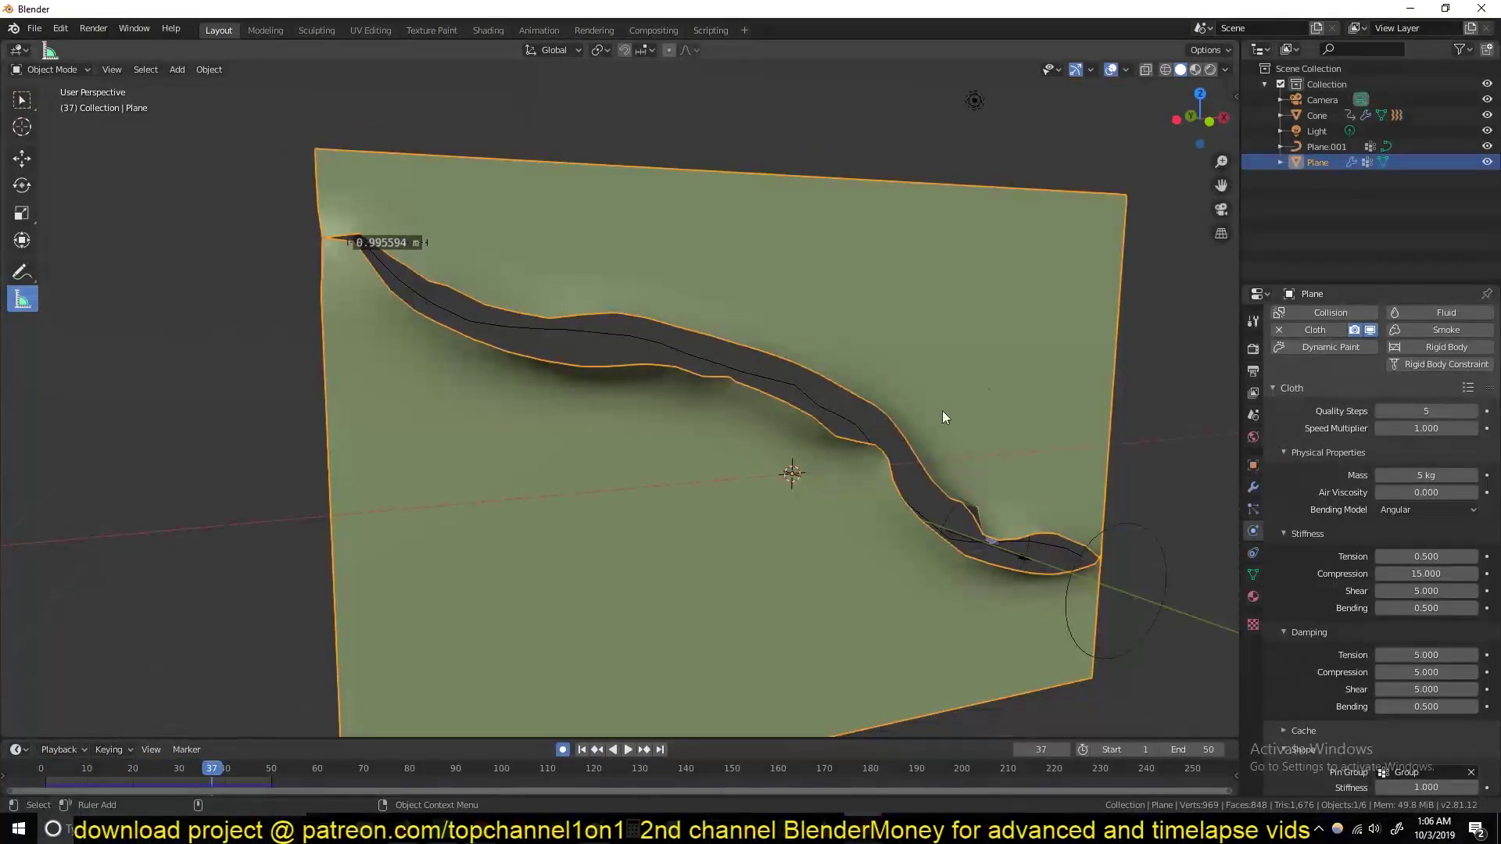
{"action": "left_click", "coordinate": [1155, 554]}
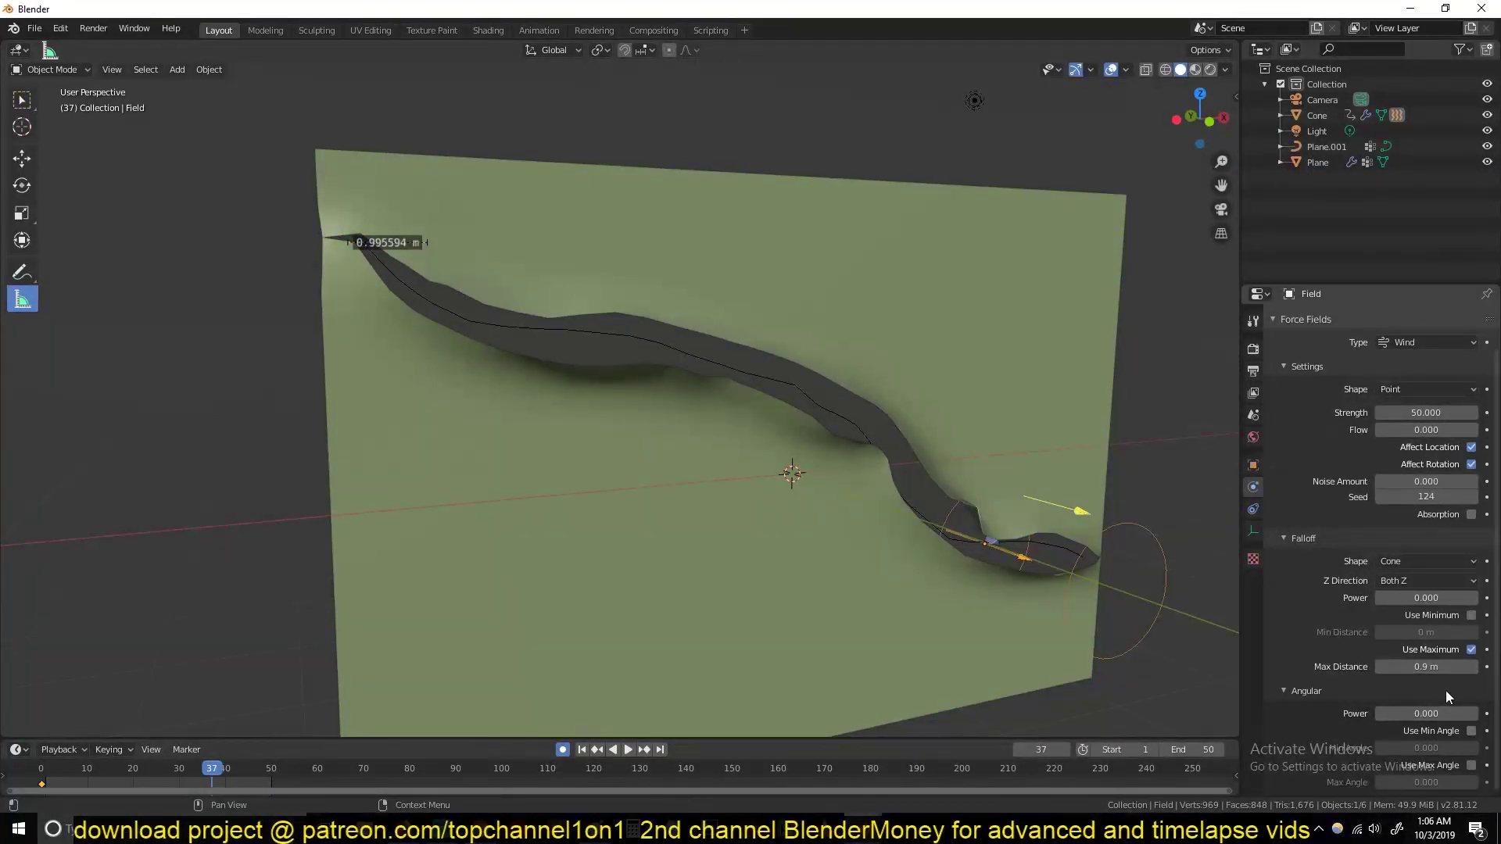
{"action": "type", "text": "1"}
{"action": "key", "text": "Return"}
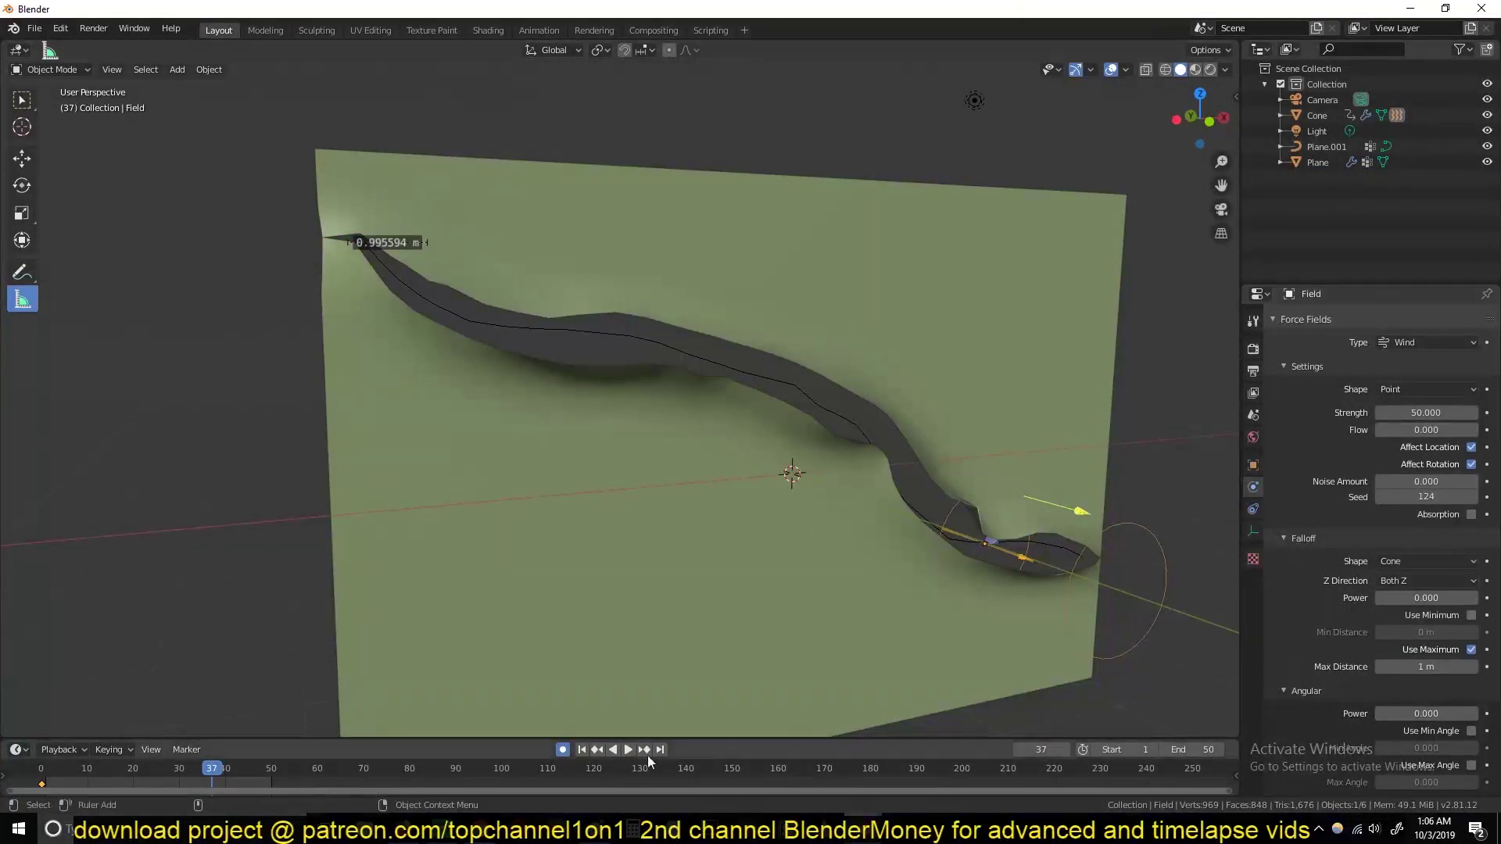
Replay the simulation from frame 0 and examine the tear from an angled view
{"action": "left_click", "coordinate": [34, 783]}
{"action": "key", "text": "space"}
{"action": "key", "text": "space"}
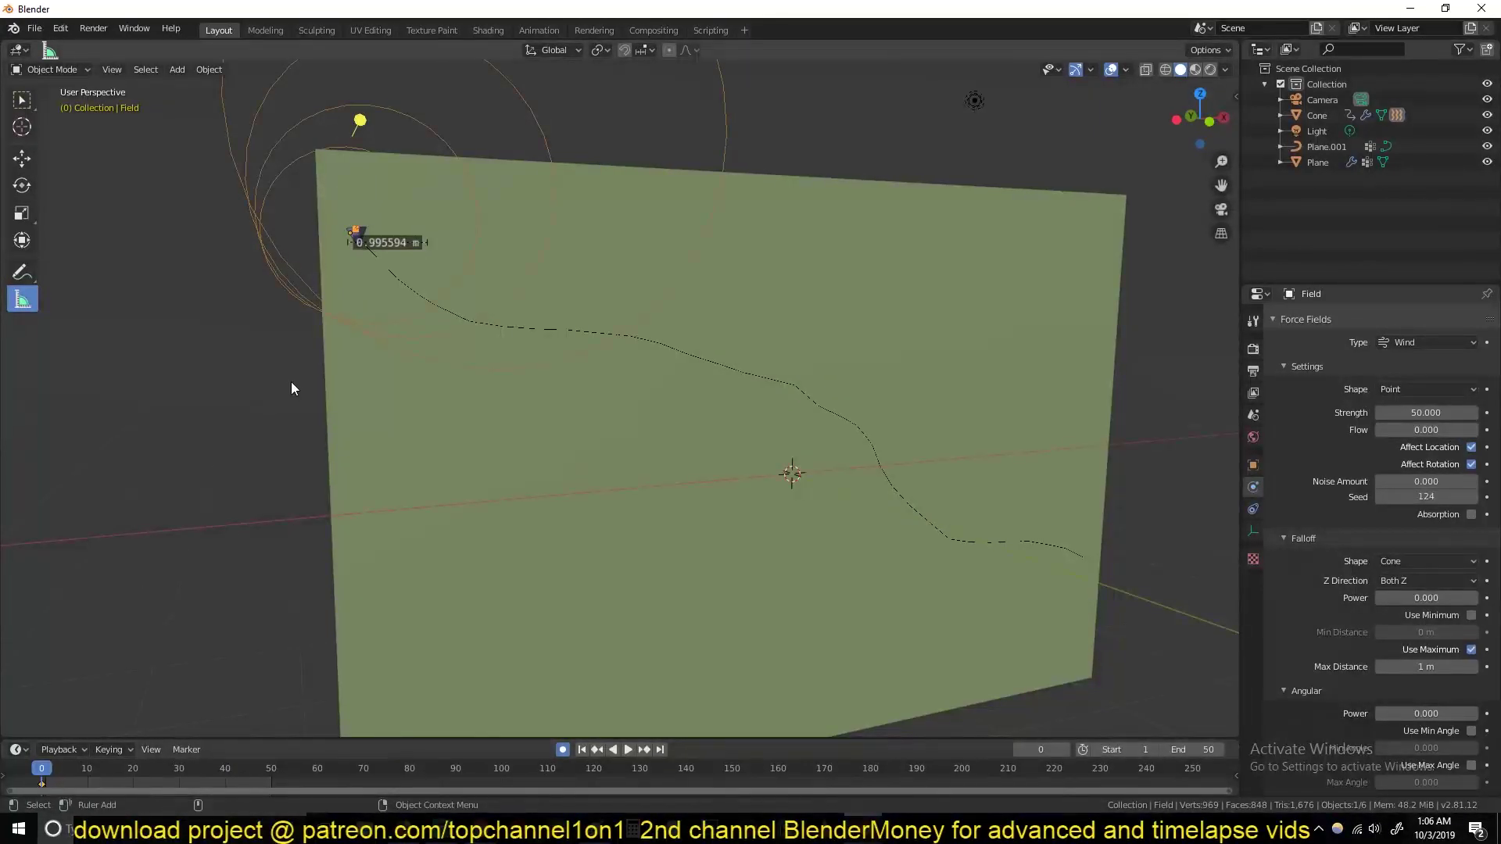
{"action": "middle_click_drag", "start_coordinate": [291, 381], "coordinate": [336, 410]}
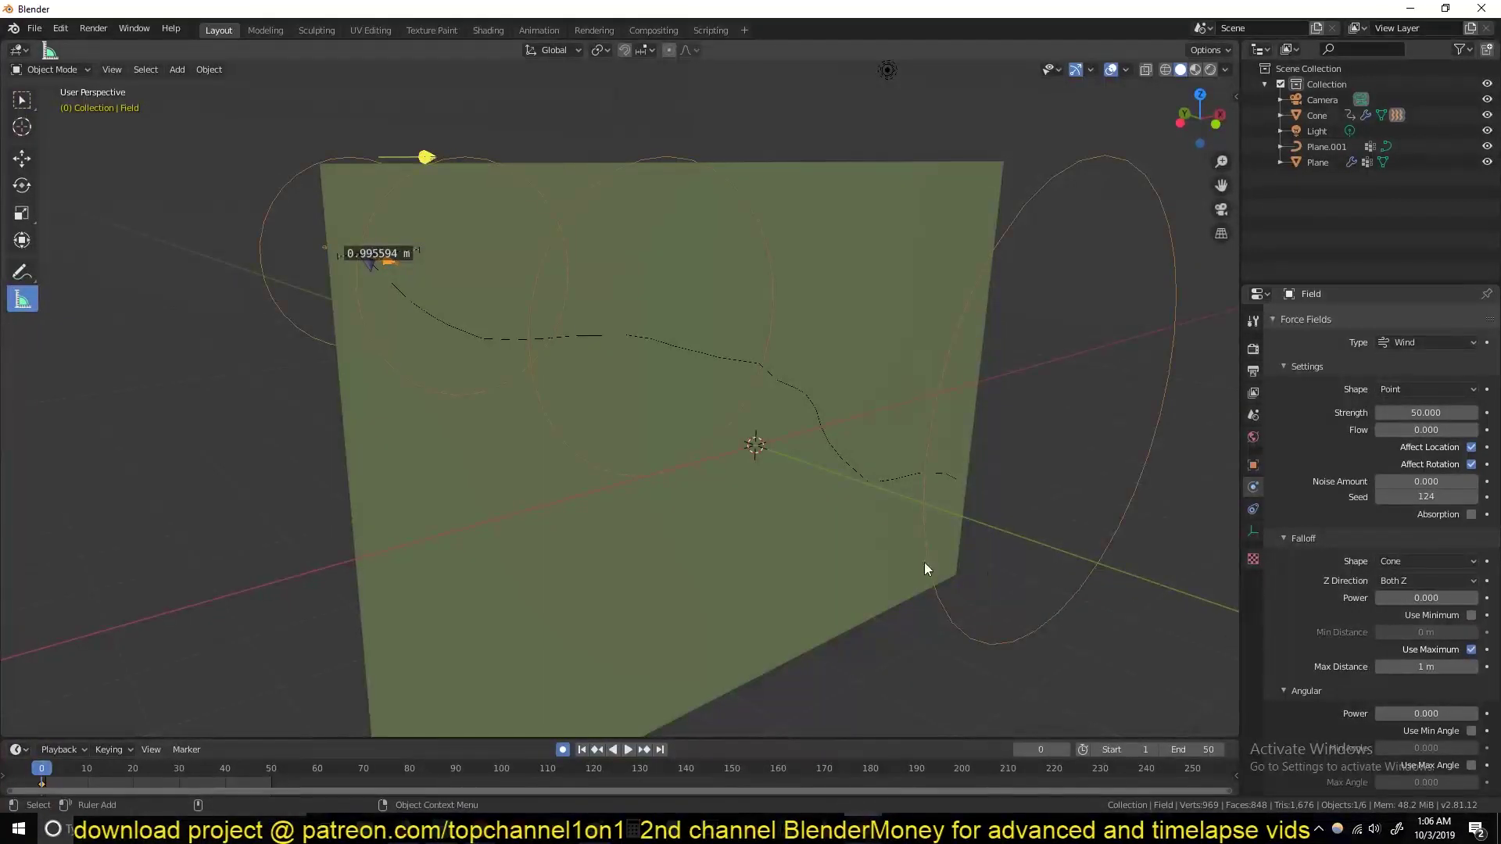
{"action": "key", "text": "space"}
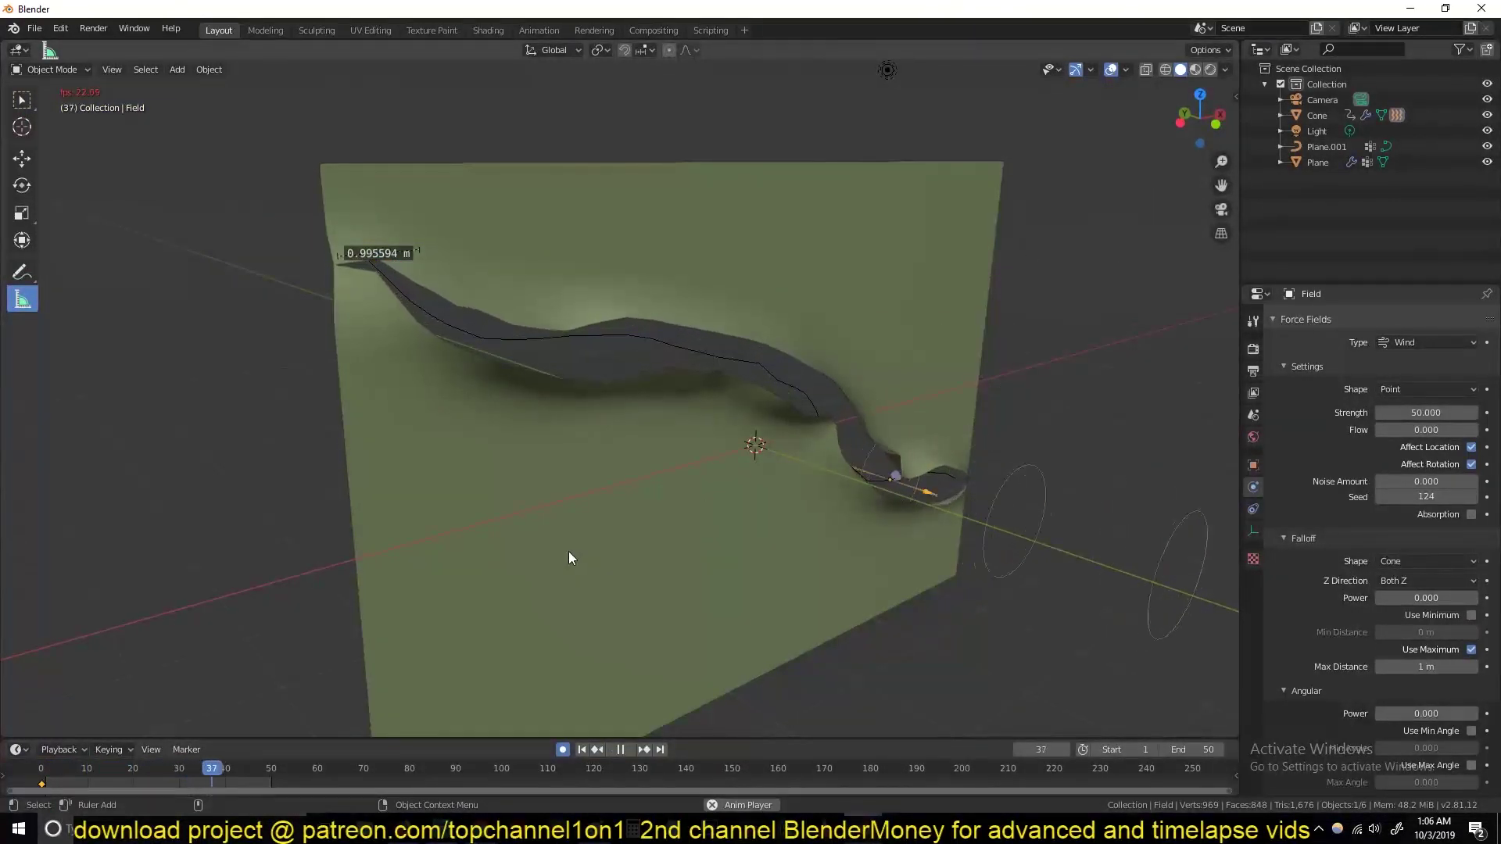
{"action": "key", "text": "Escape"}
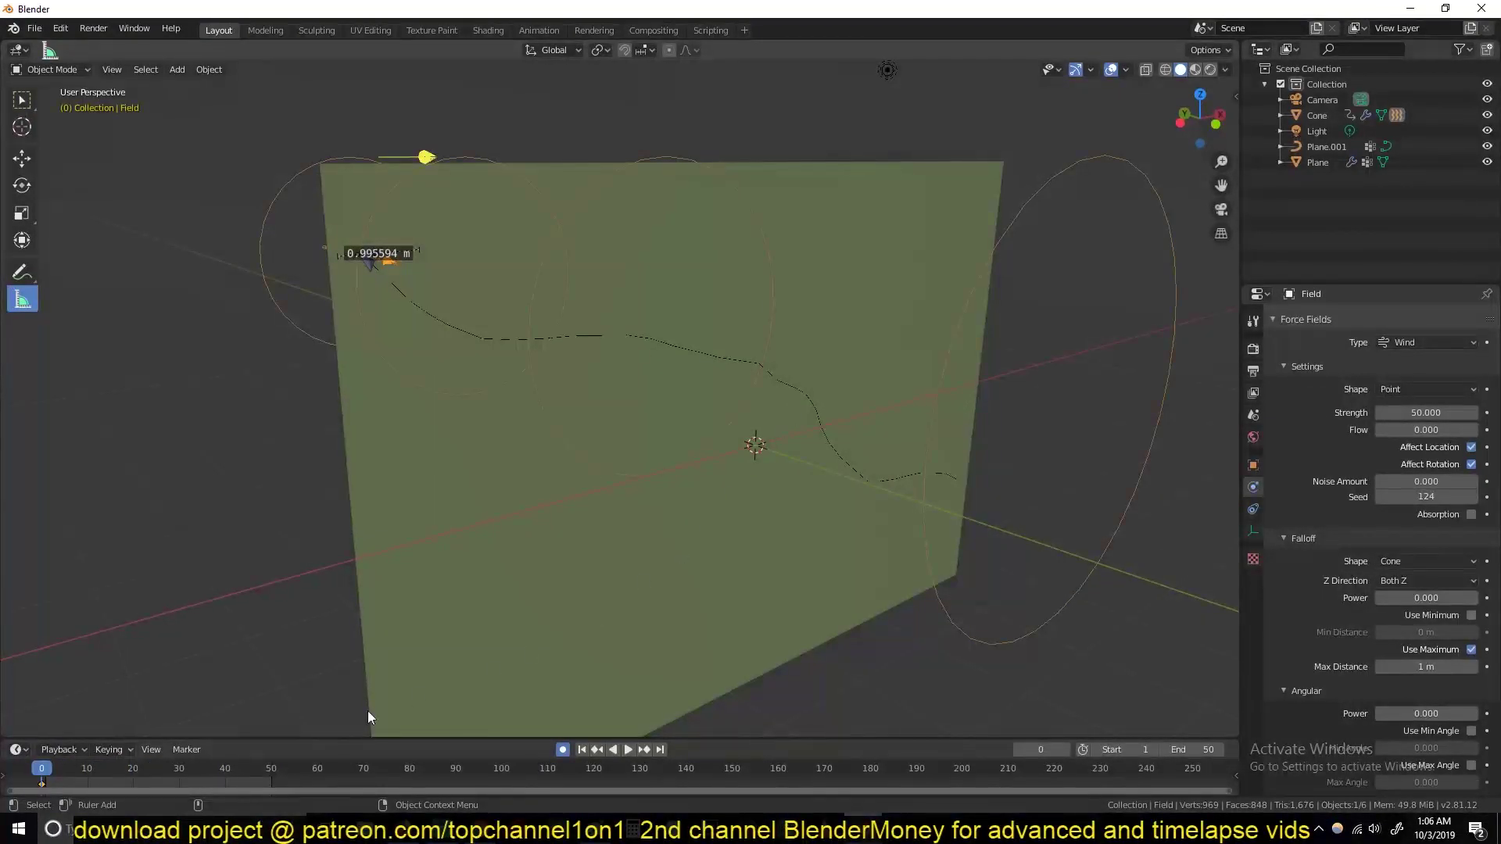
Scale the wind field down uniformly to a small size around the cone at frame 0
{"action": "key", "text": "x"}
{"action": "left_click", "coordinate": [184, 753]}
{"action": "key", "text": "s"}
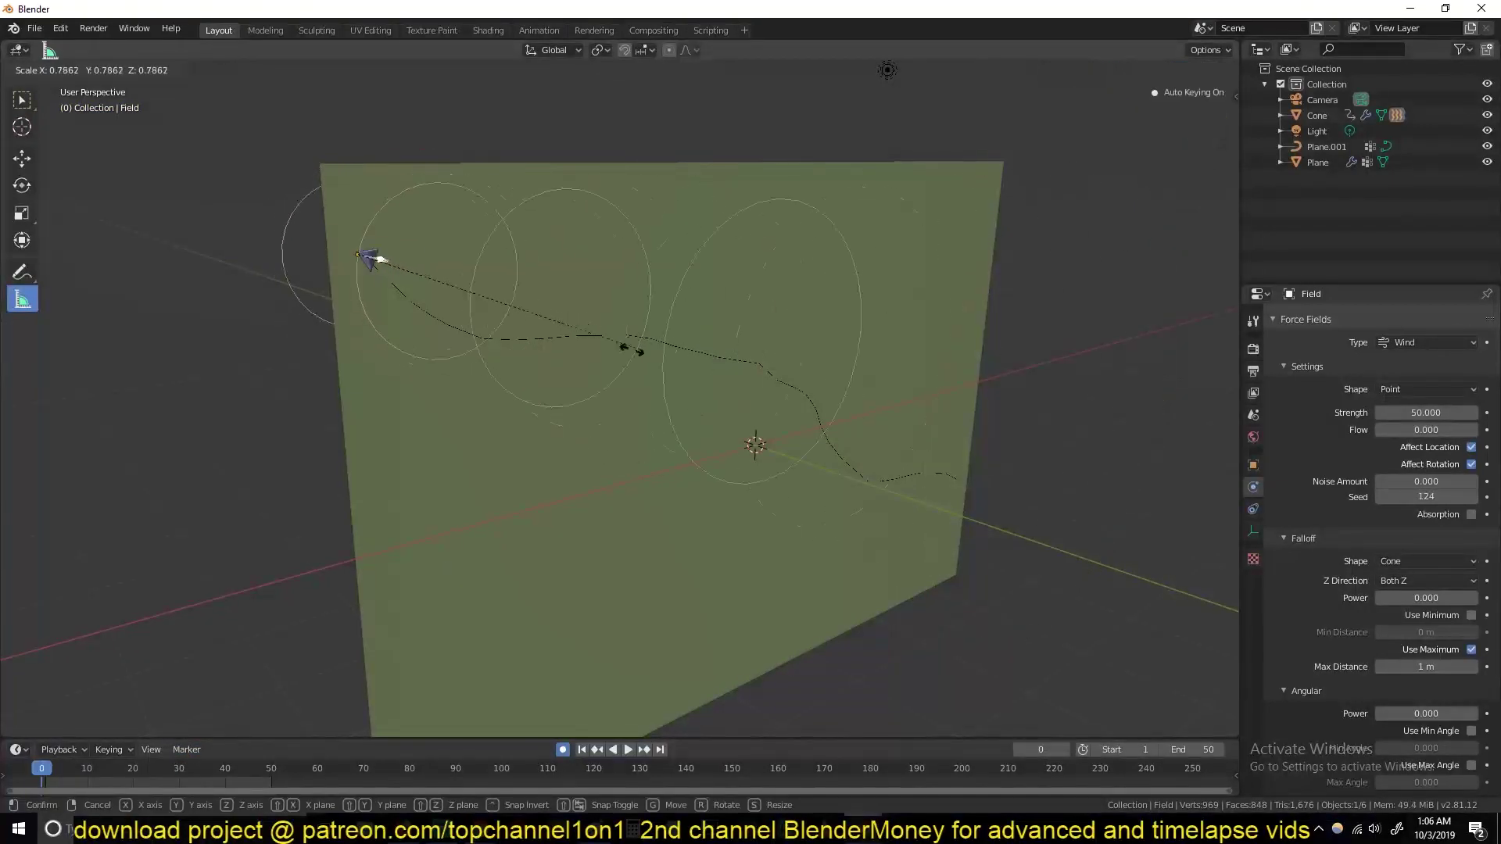
{"action": "left_click", "coordinate": [374, 258]}
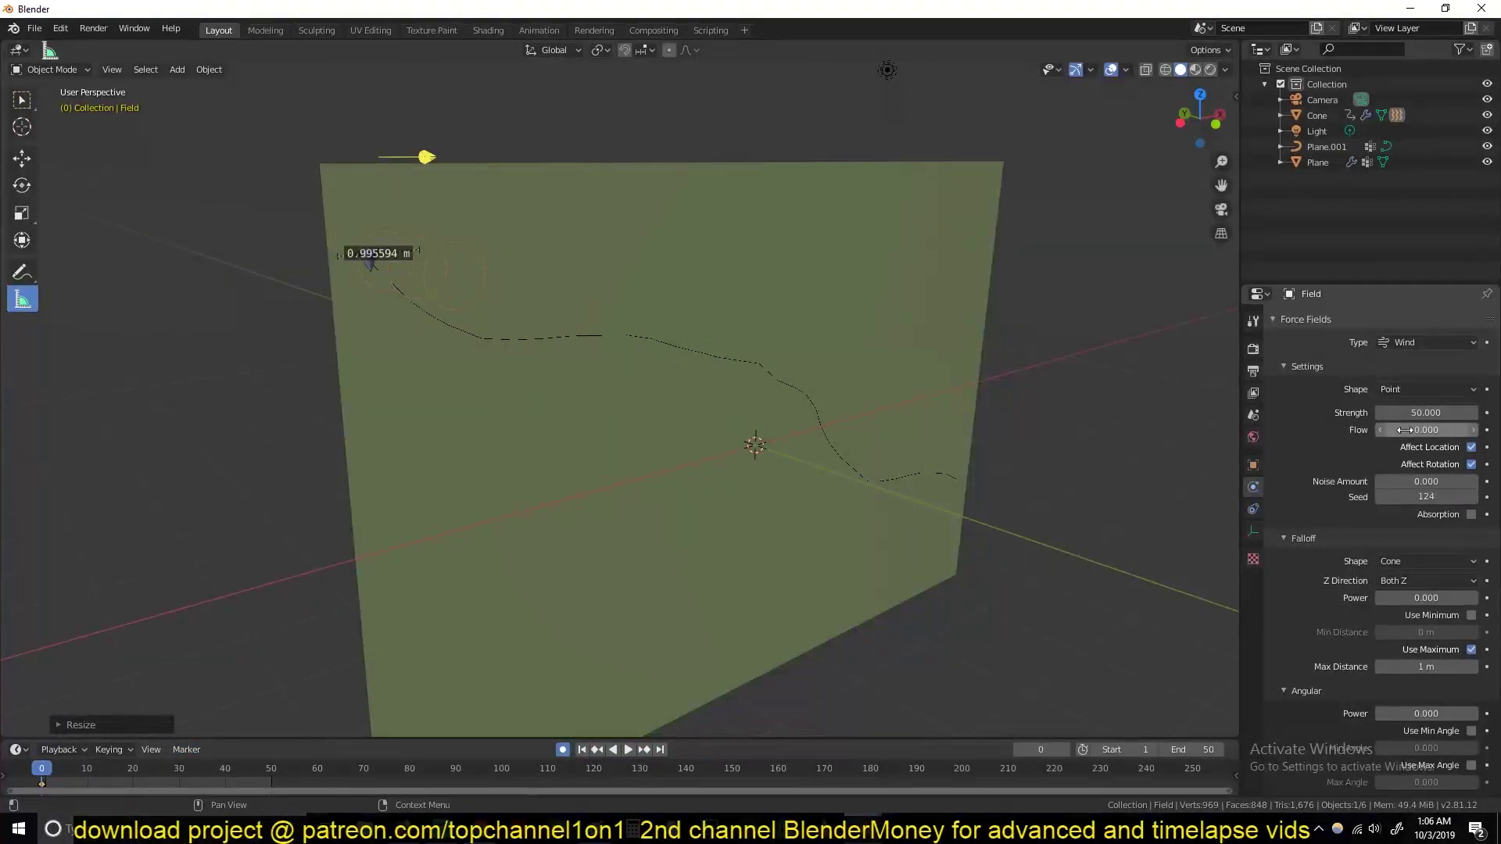
Turn off Affect Rotation for the wind field and set its strength to 1000 while the simulation plays
{"action": "left_click", "coordinate": [1471, 465]}
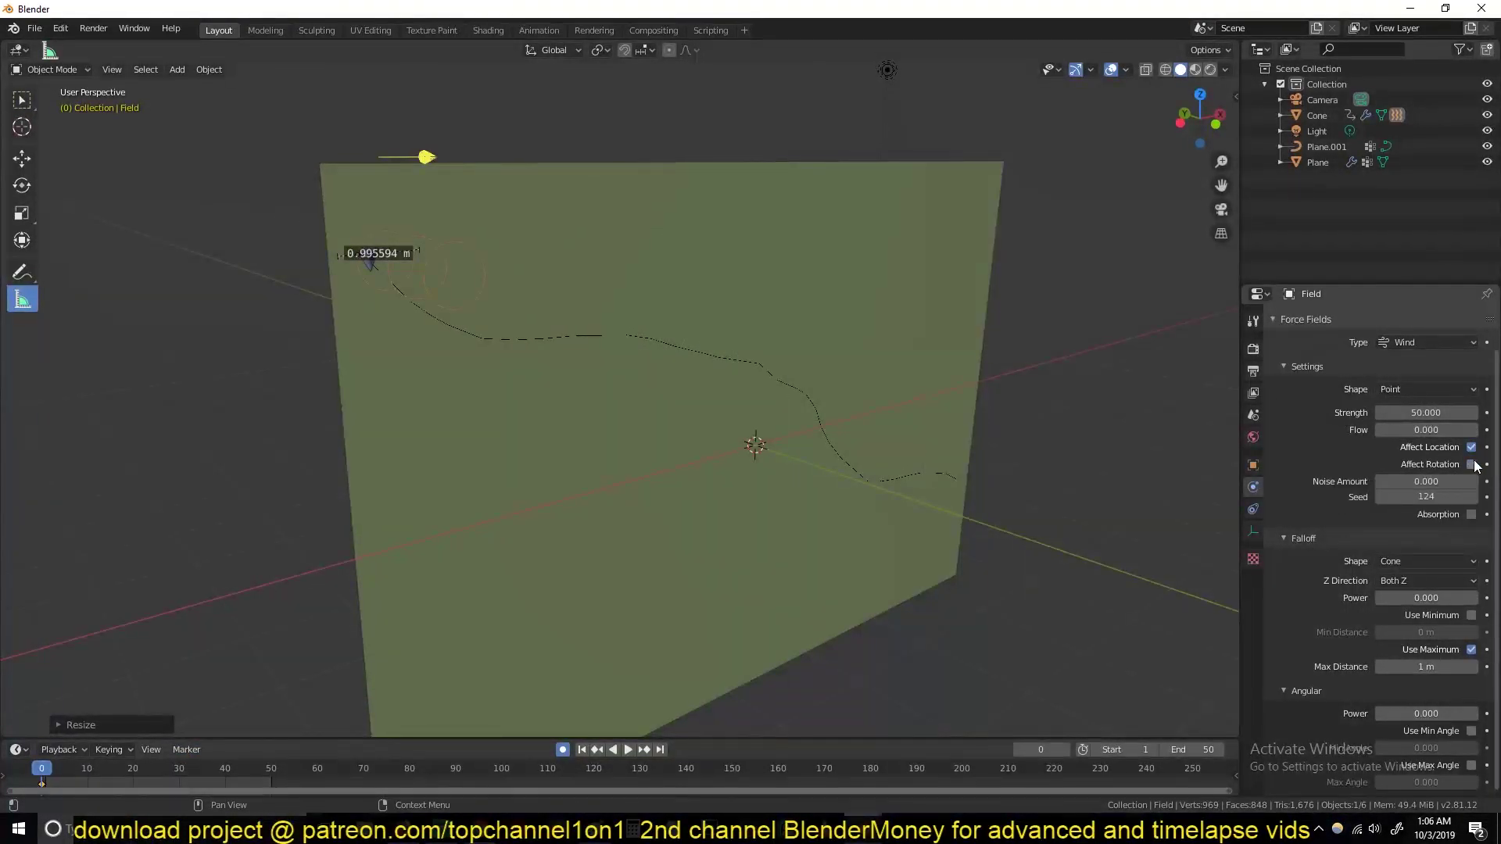
{"action": "key", "text": "space"}
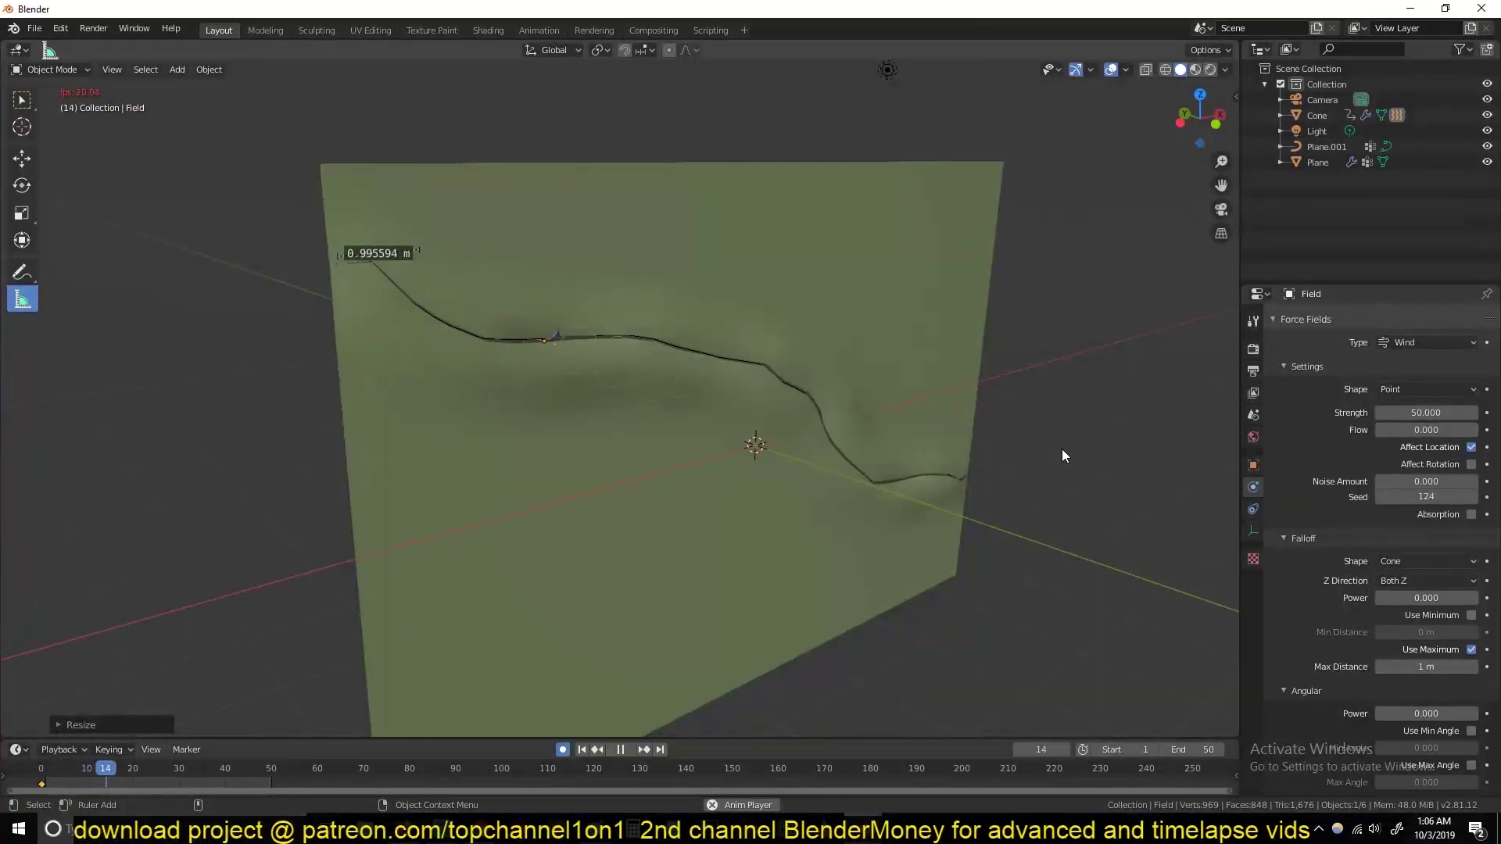
{"action": "left_click", "coordinate": [1399, 413]}
{"action": "type", "text": "1000"}
{"action": "key", "text": "Return"}
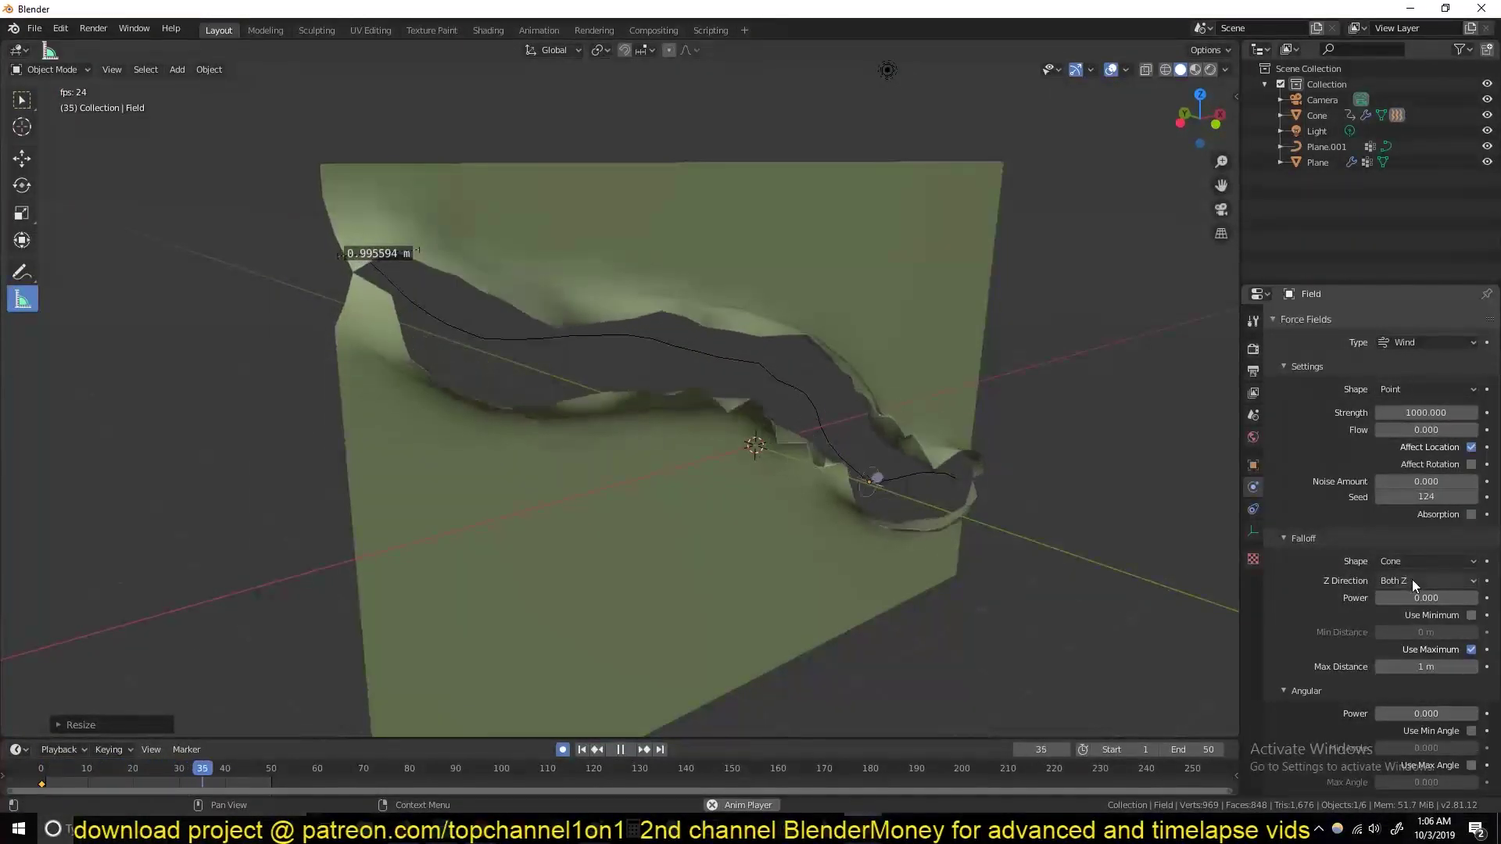
{"action": "scroll", "coordinate": [1401, 693], "scroll_direction": "up", "scroll_amount": 2}
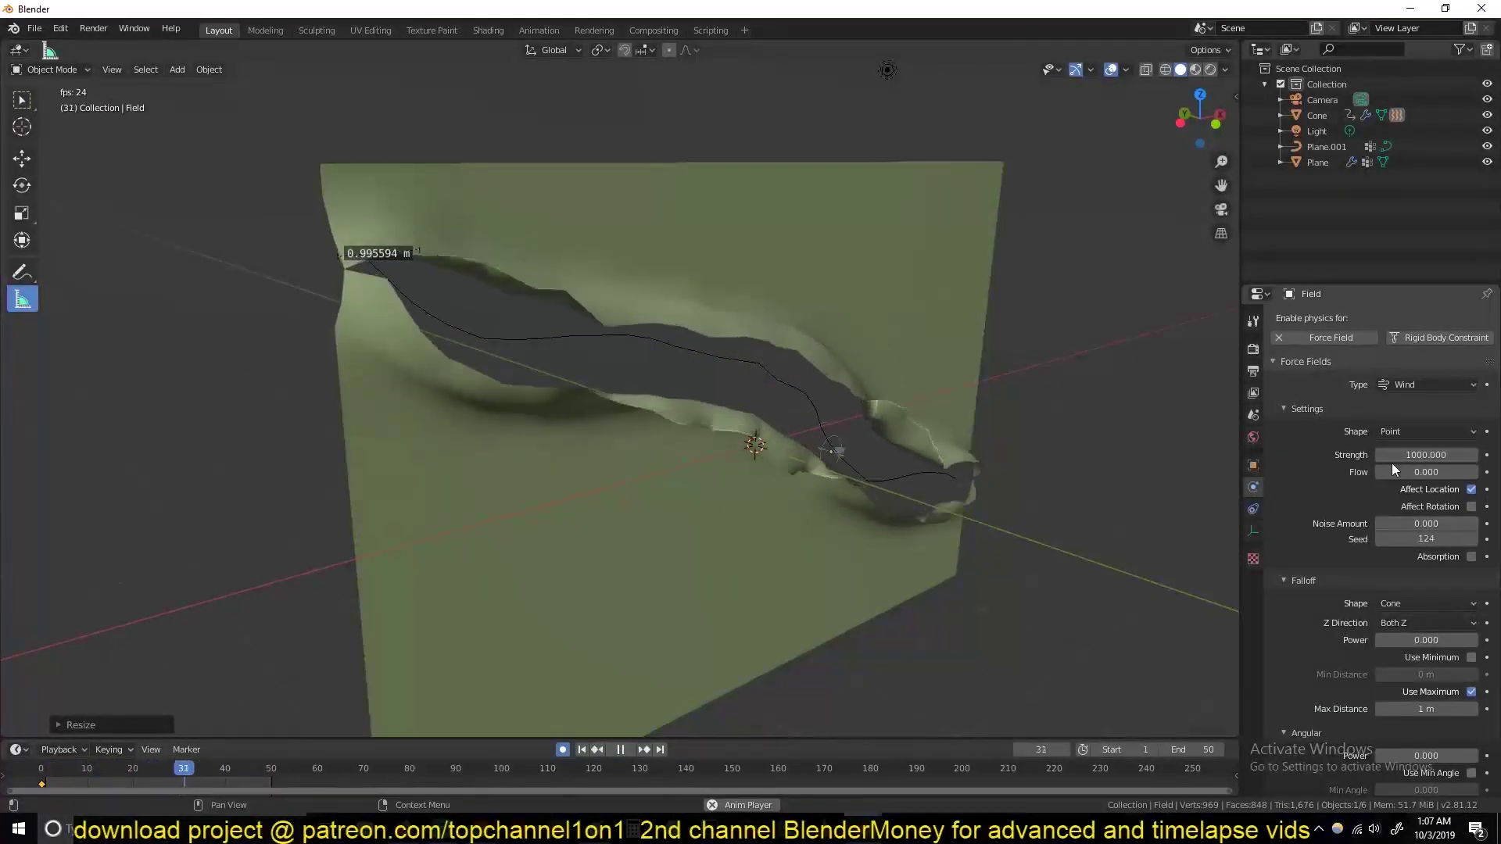
Select the plane, replay the tear while viewing it from both sides, pause at frame 9, and select the wind field
{"action": "left_click", "coordinate": [888, 300]}
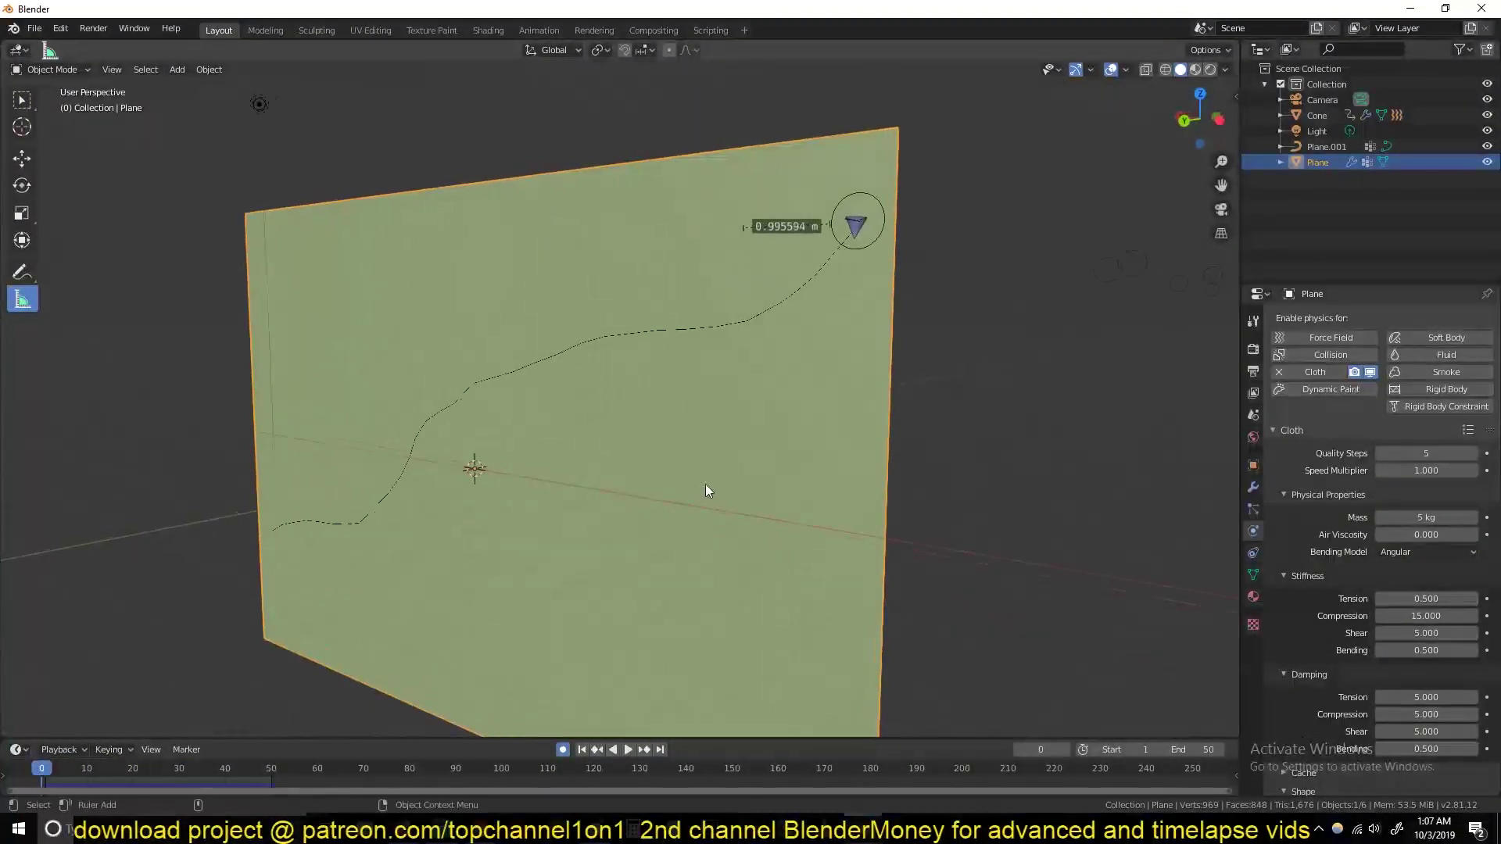
{"action": "key", "text": "space"}
{"action": "key", "text": "Escape"}
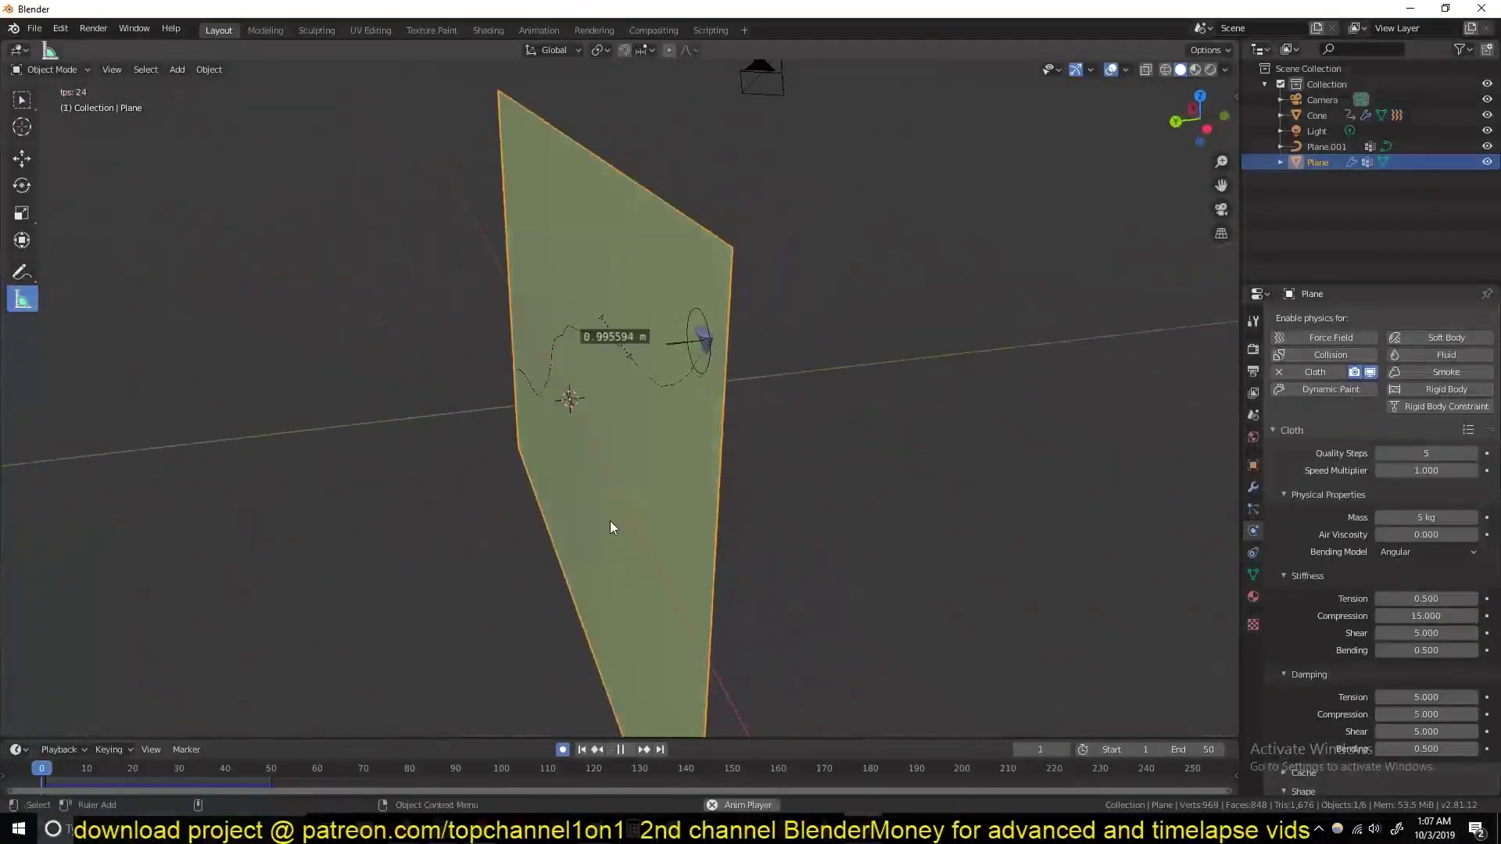
{"action": "key", "text": "space"}
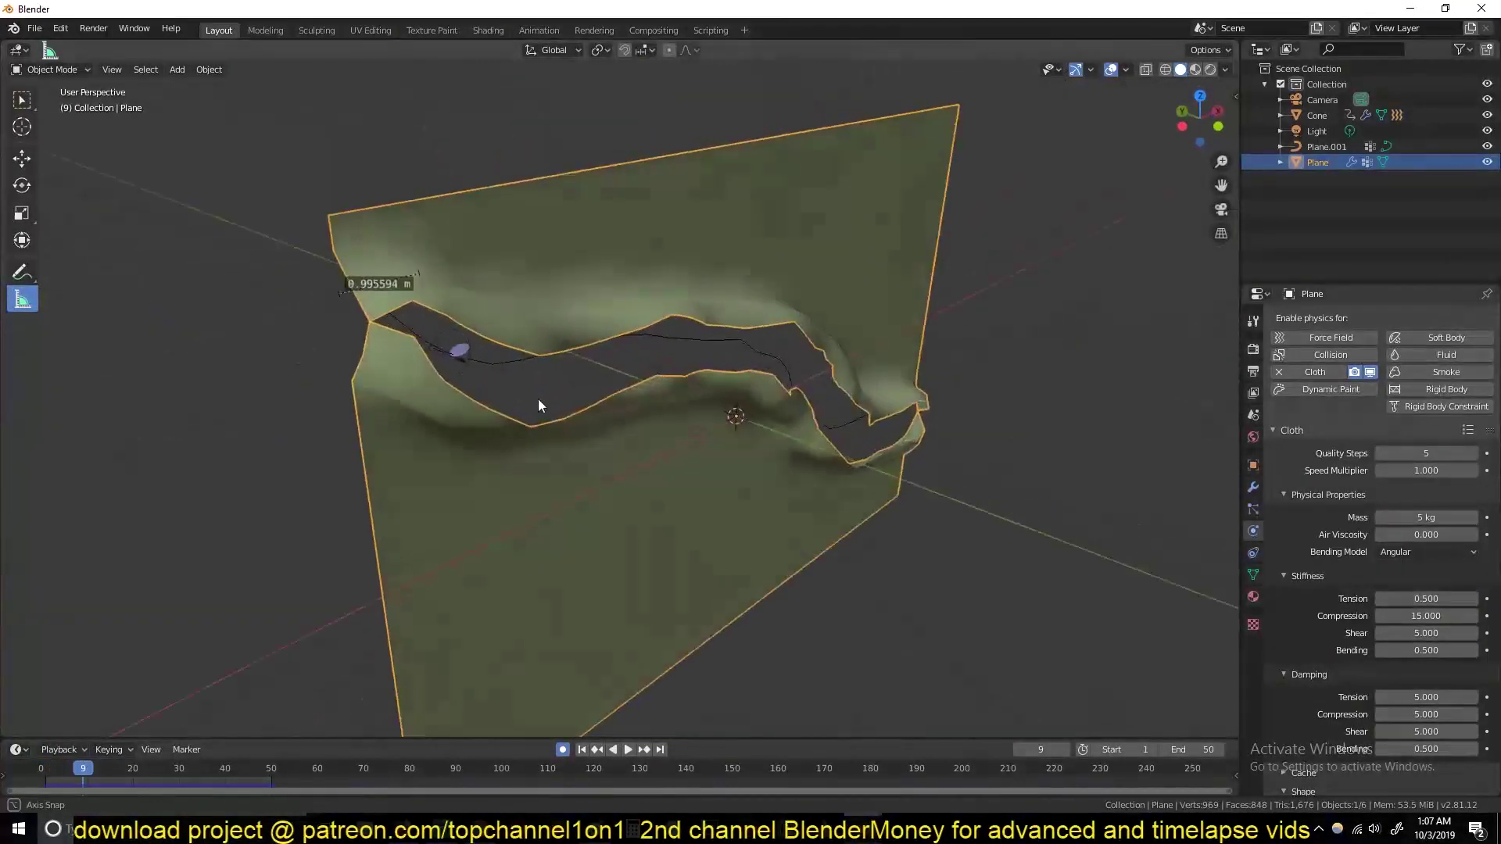
{"action": "left_click", "coordinate": [459, 356]}
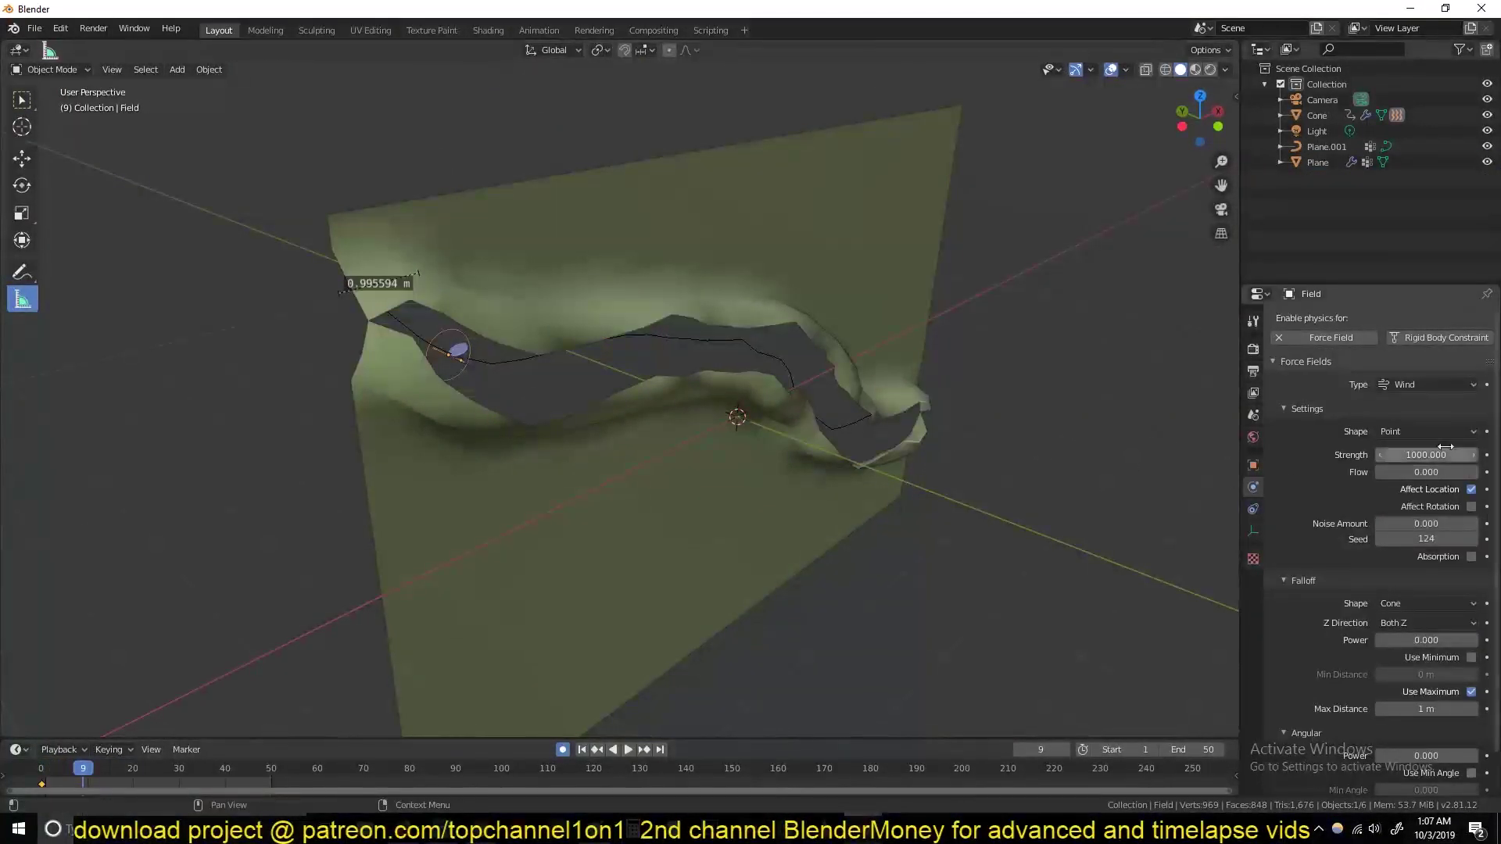
Apply the wind field's object transform, replay the simulation from frame 0 to frame 14, and view the tear from several angles
{"action": "key", "text": "ctrl+a"}
{"action": "left_click", "coordinate": [678, 467]}
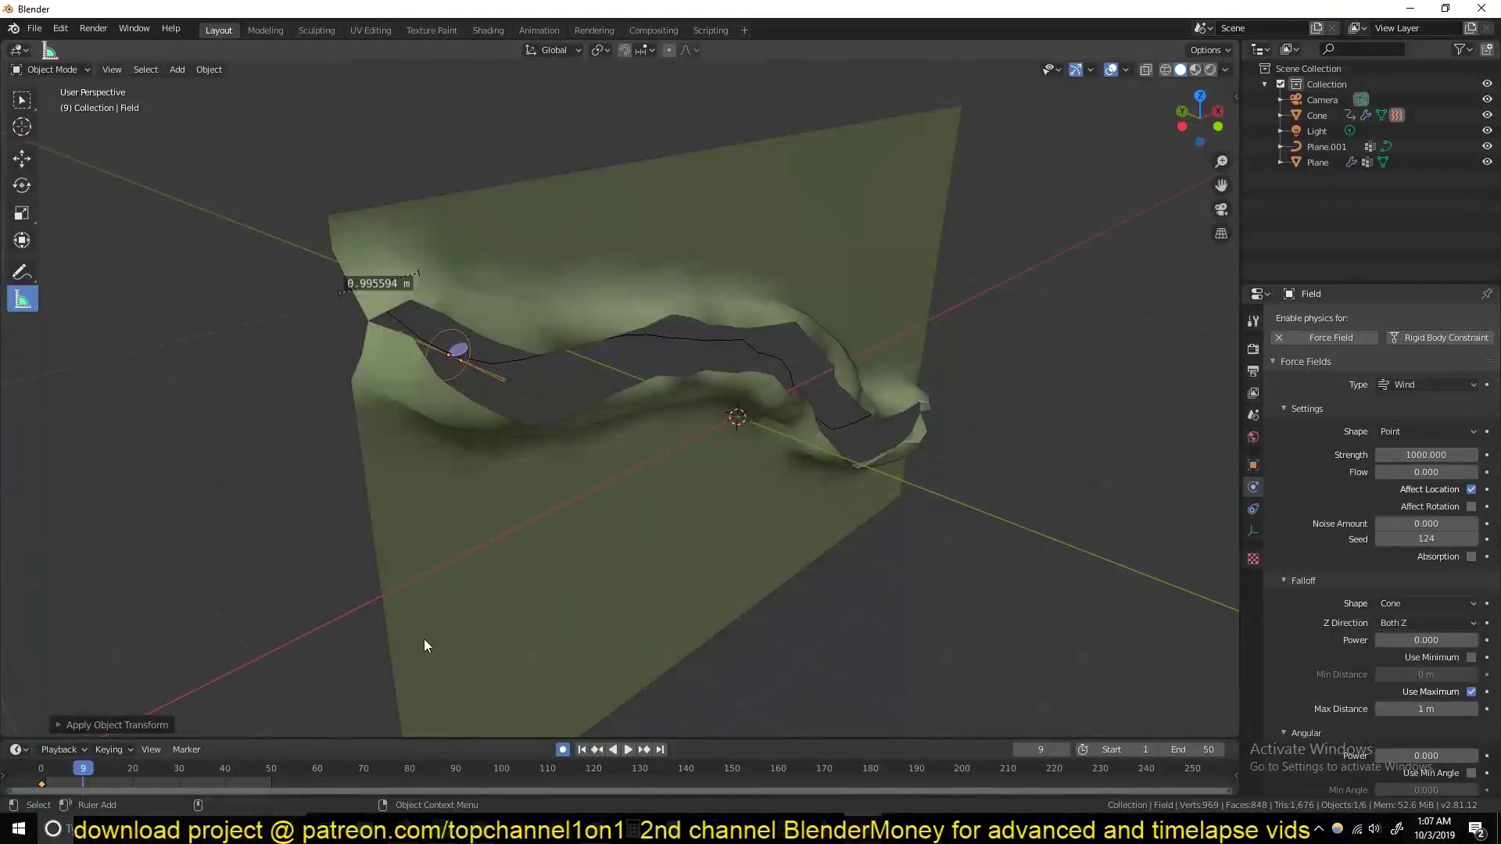
{"action": "left_click", "coordinate": [38, 770]}
{"action": "key", "text": "space"}
{"action": "key", "text": "Escape"}
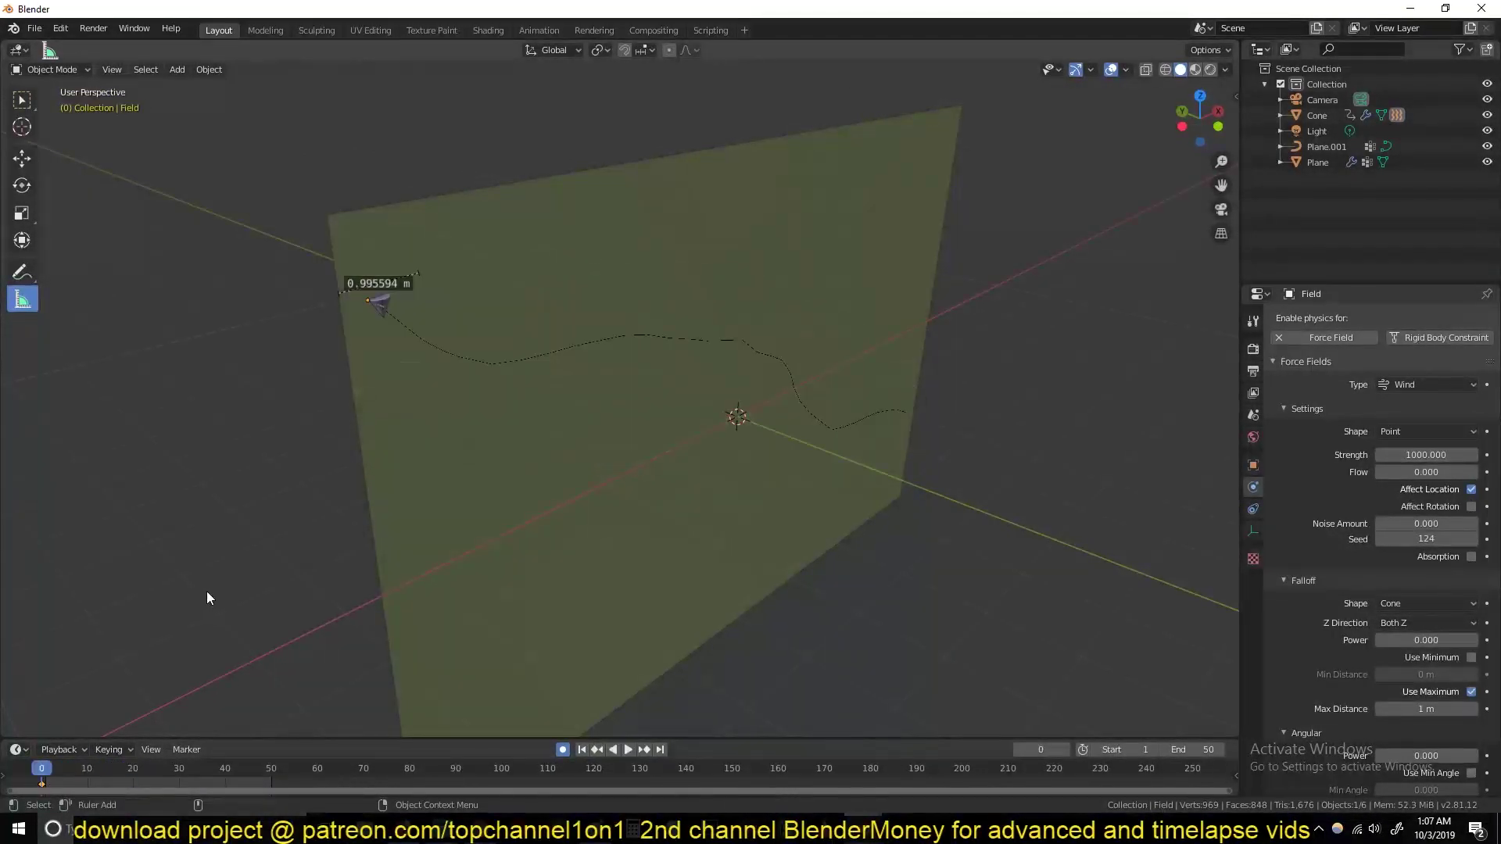
{"action": "key", "text": "space"}
{"action": "key", "text": "space"}
{"action": "middle_click_drag", "start_coordinate": [688, 433], "coordinate": [483, 267]}
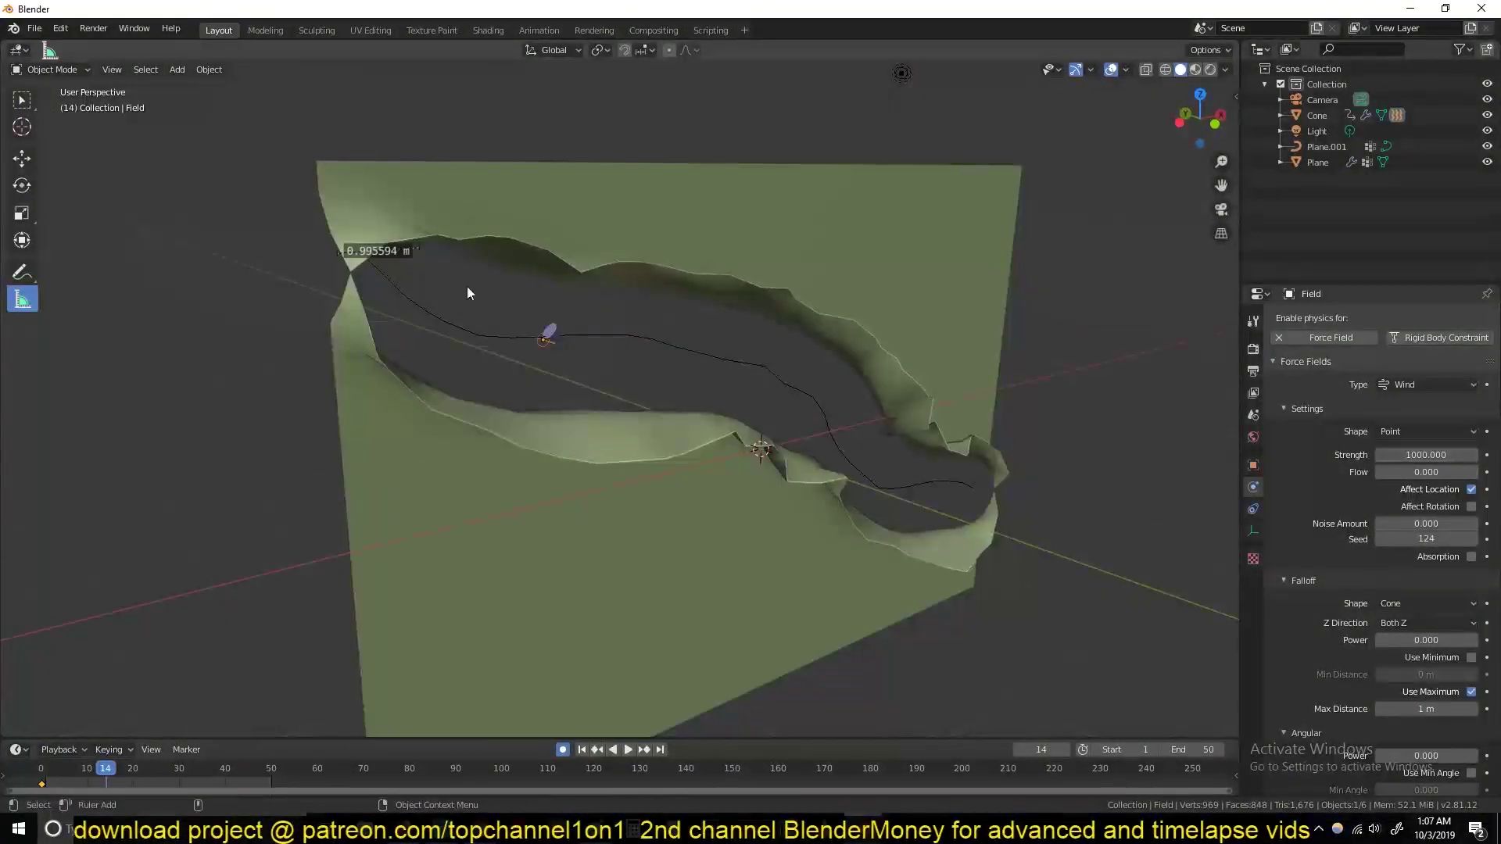
{"action": "middle_click_drag", "start_coordinate": [818, 405], "coordinate": [618, 343]}
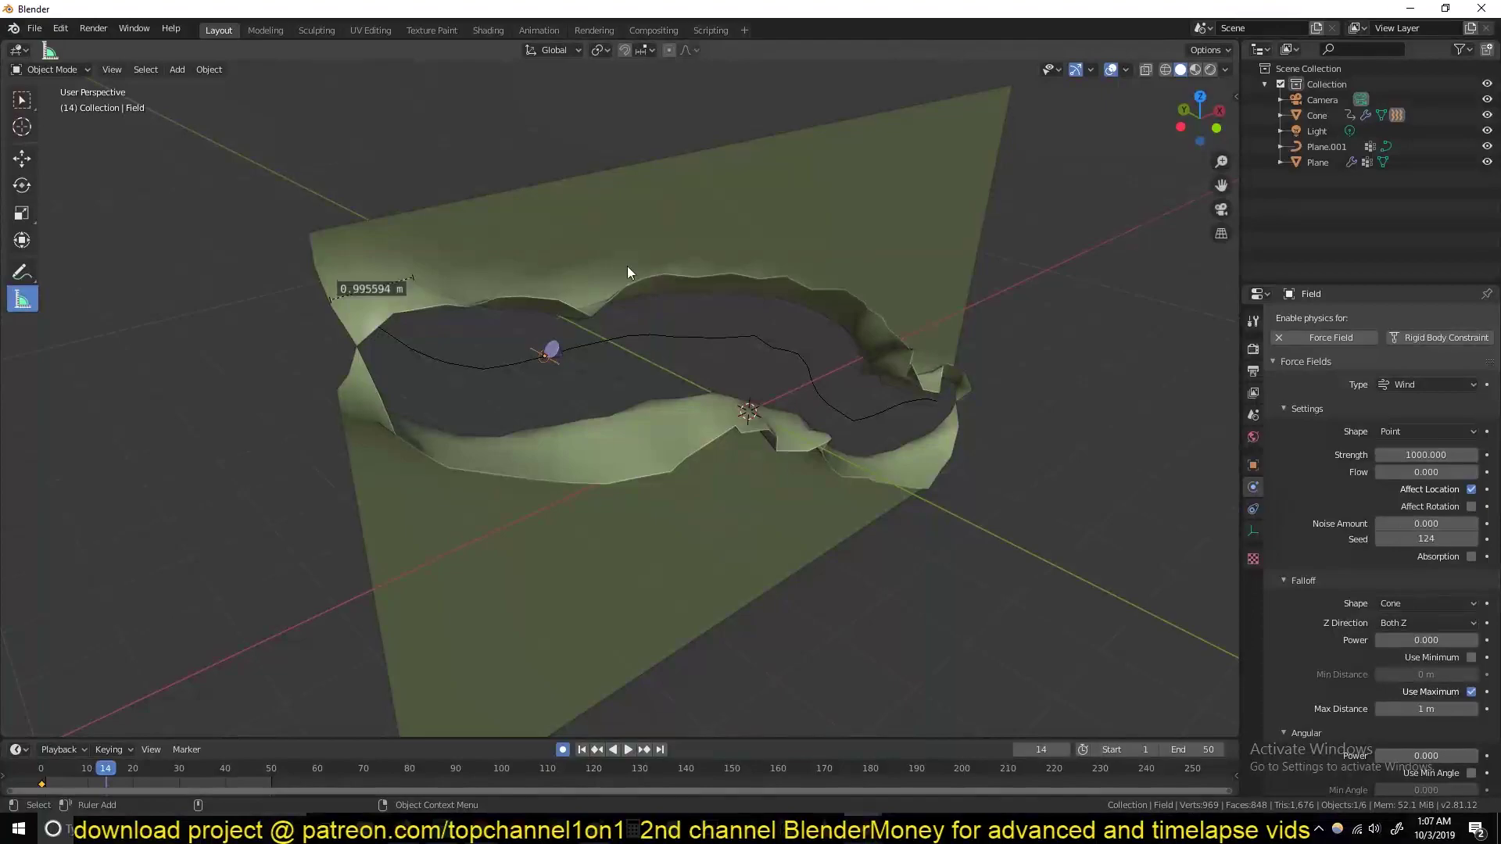
{"action": "middle_click_drag", "start_coordinate": [635, 274], "coordinate": [513, 244]}
{"action": "middle_click_drag", "start_coordinate": [1002, 464], "coordinate": [771, 375], "text": "shift"}
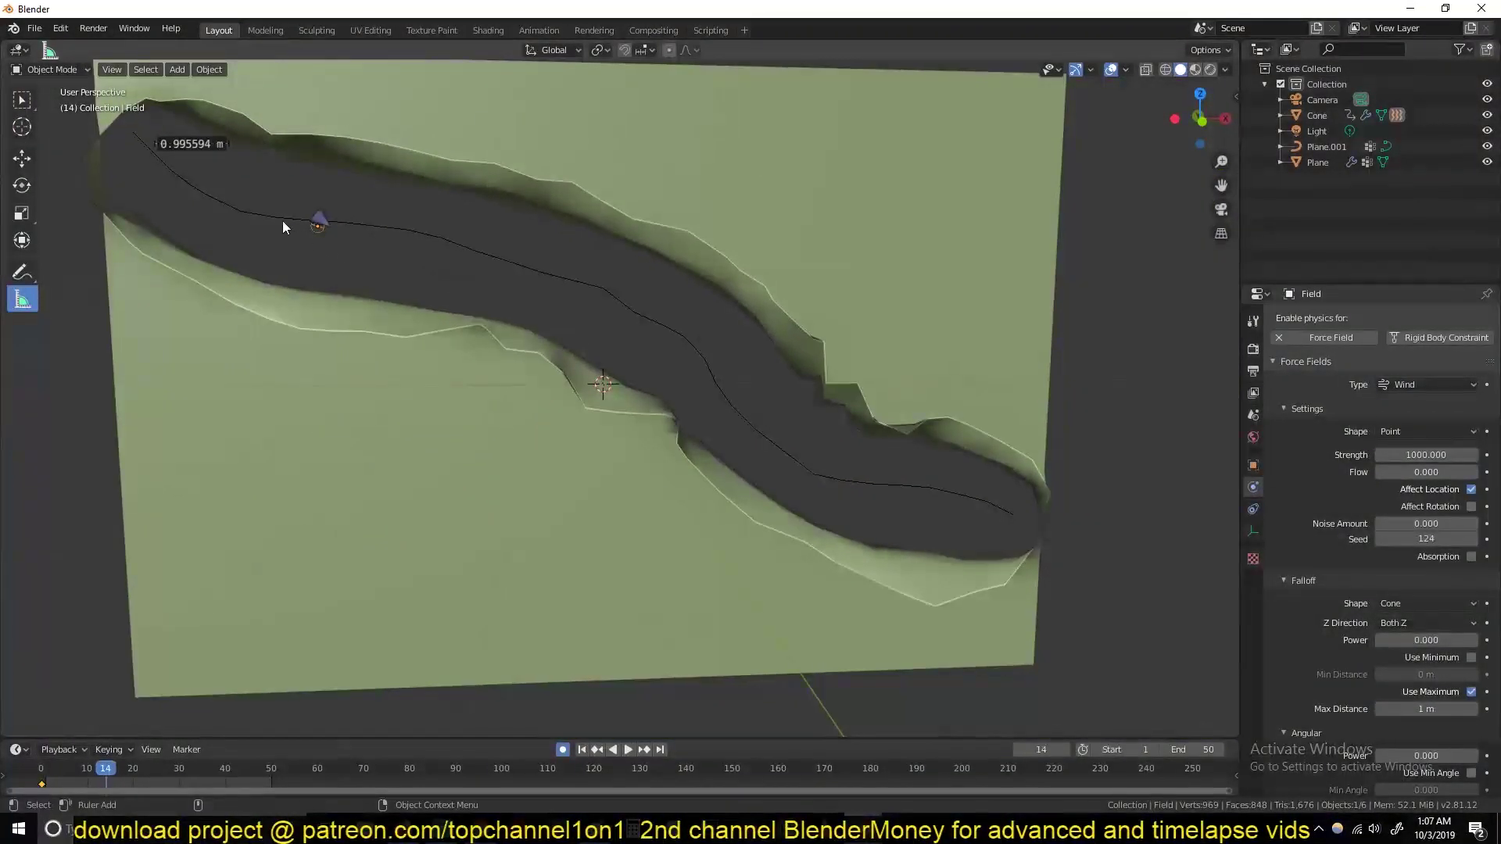
Scale the wind field up uniformly at frame 14 and delete its keyframes from the timeline
{"action": "middle_click_drag", "start_coordinate": [283, 226], "coordinate": [295, 233]}
{"action": "key", "text": "s"}
{"action": "left_click", "coordinate": [496, 364]}
{"action": "middle_click_drag", "start_coordinate": [496, 363], "coordinate": [561, 410]}
{"action": "key", "text": "KP_1"}
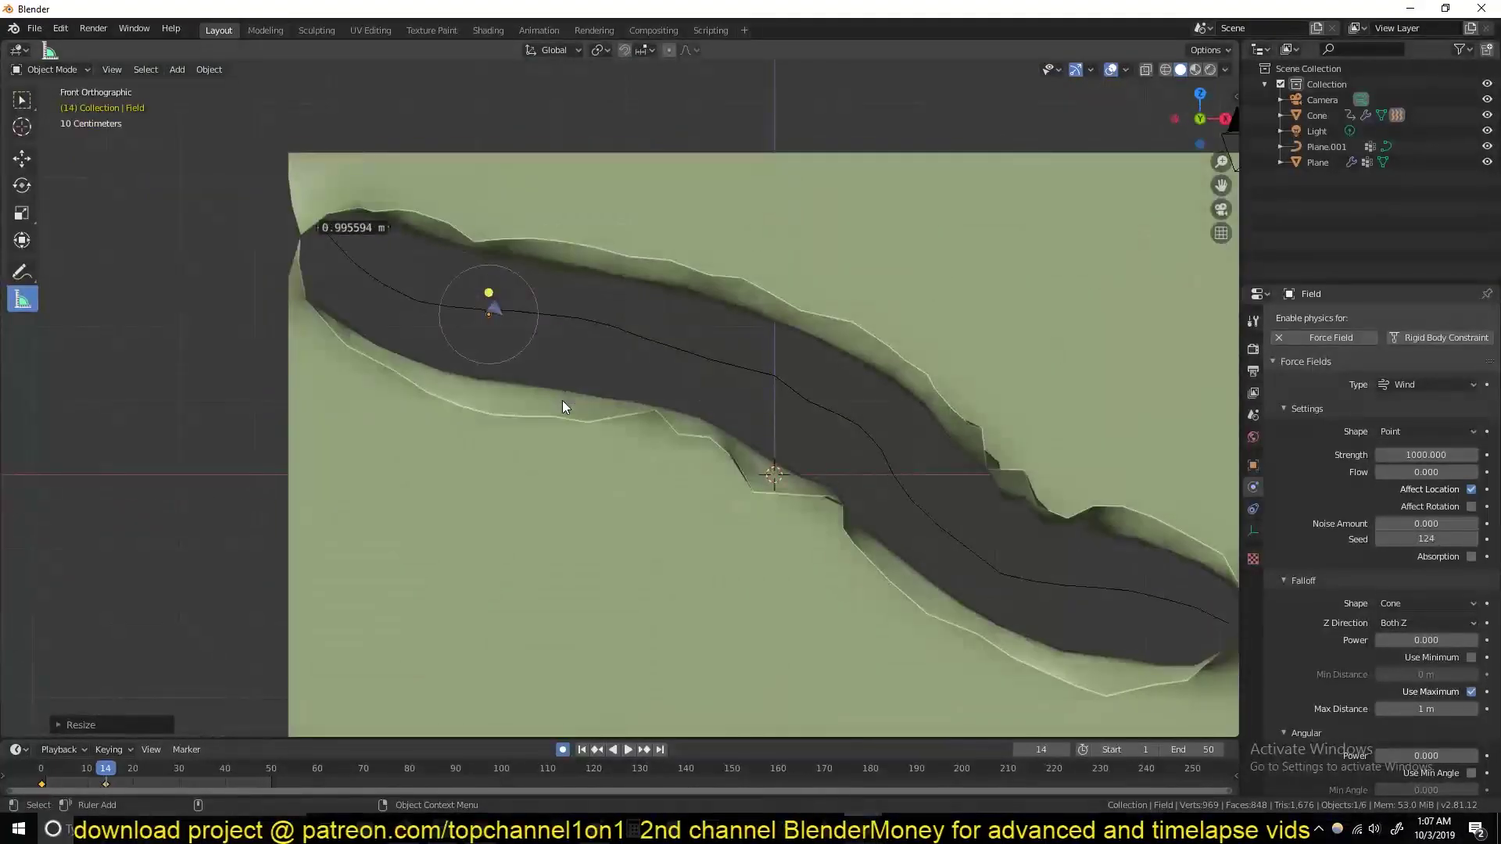
{"action": "key", "text": "x"}
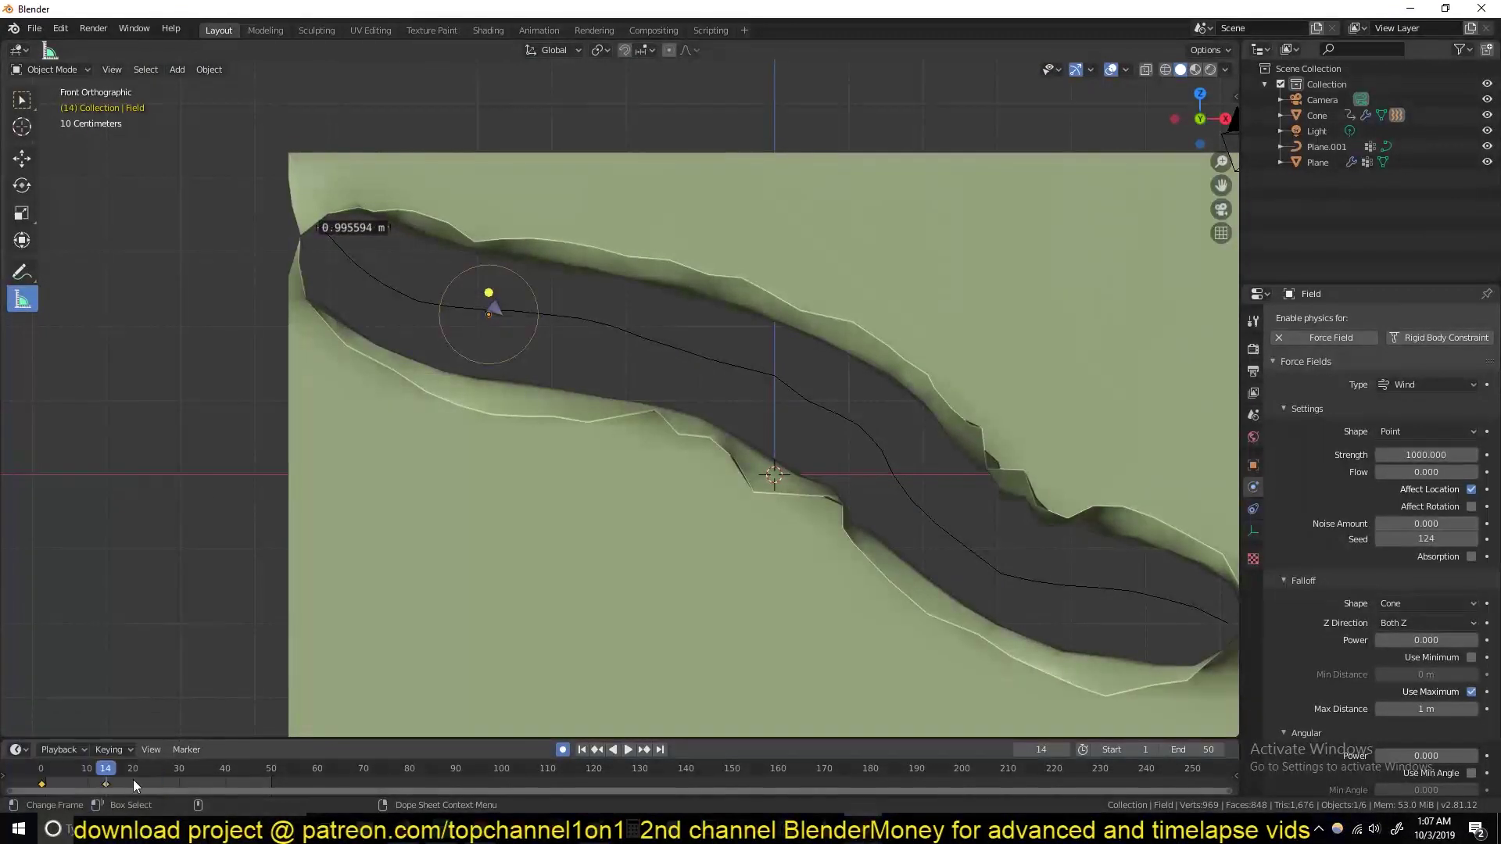
{"action": "left_click", "coordinate": [129, 754]}
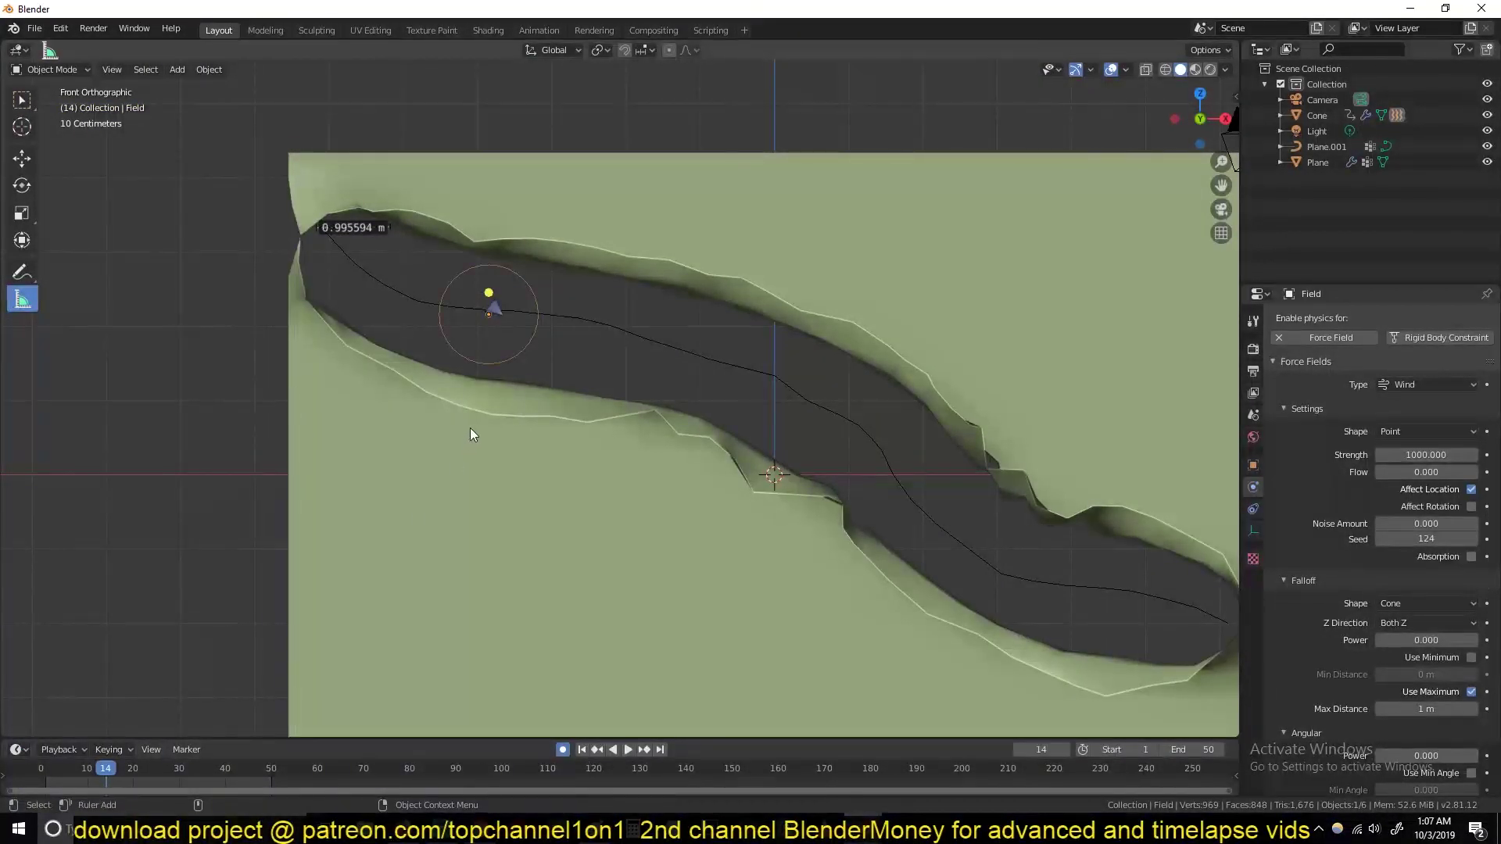
Scrub to frame 9, turn off Affect Location for the wind field, and briefly replay the simulation
{"action": "mouse_move", "coordinate": [91, 792]}
{"action": "left_mouse_down"}
{"action": "mouse_move", "coordinate": [39, 780]}
{"action": "mouse_move", "coordinate": [85, 790]}
{"action": "left_mouse_up"}
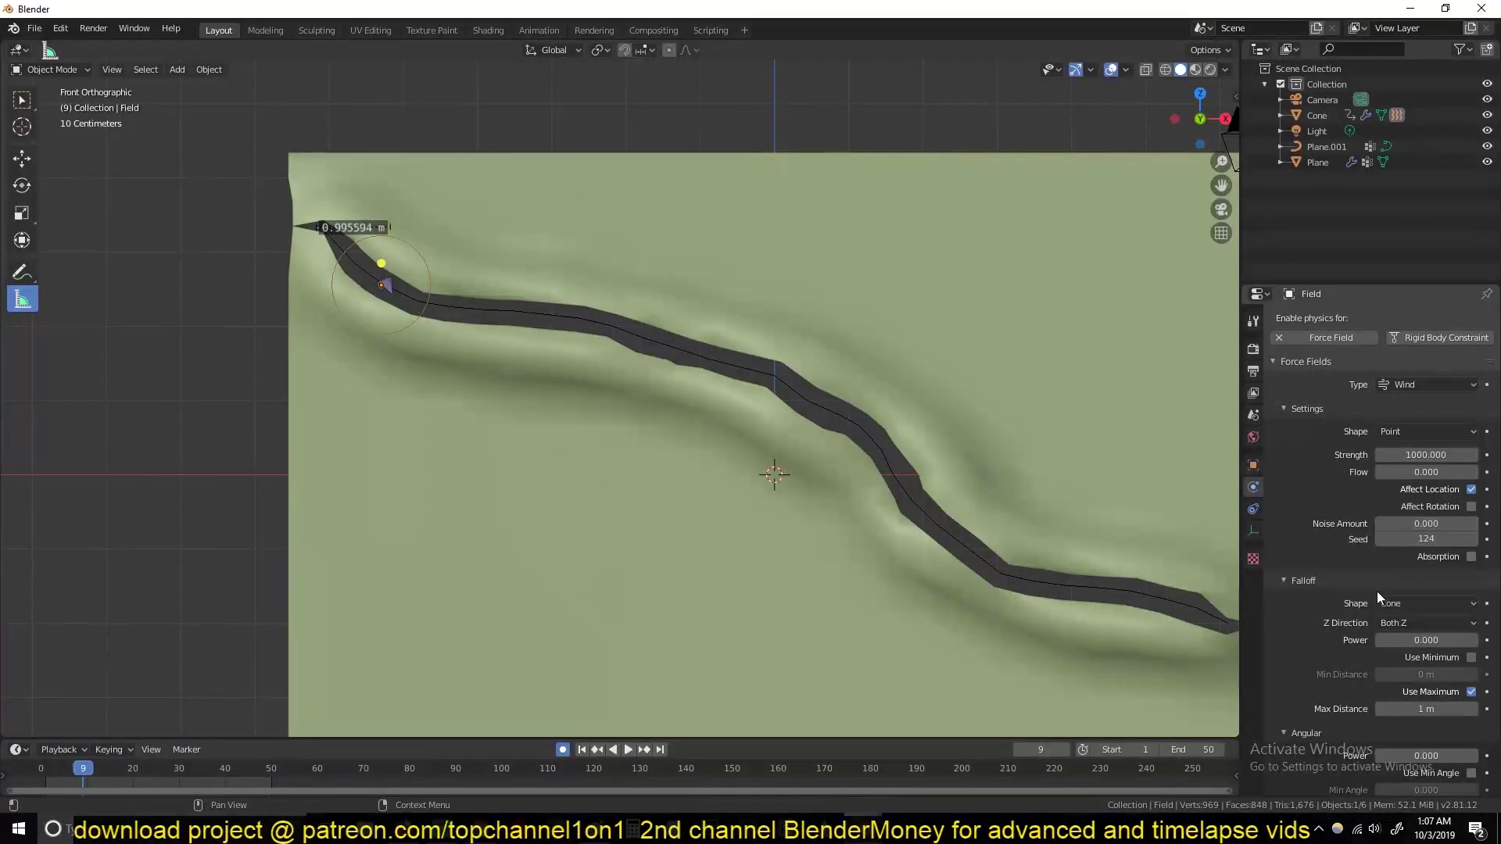
{"action": "scroll", "coordinate": [1377, 590], "scroll_direction": "down", "scroll_amount": 2}
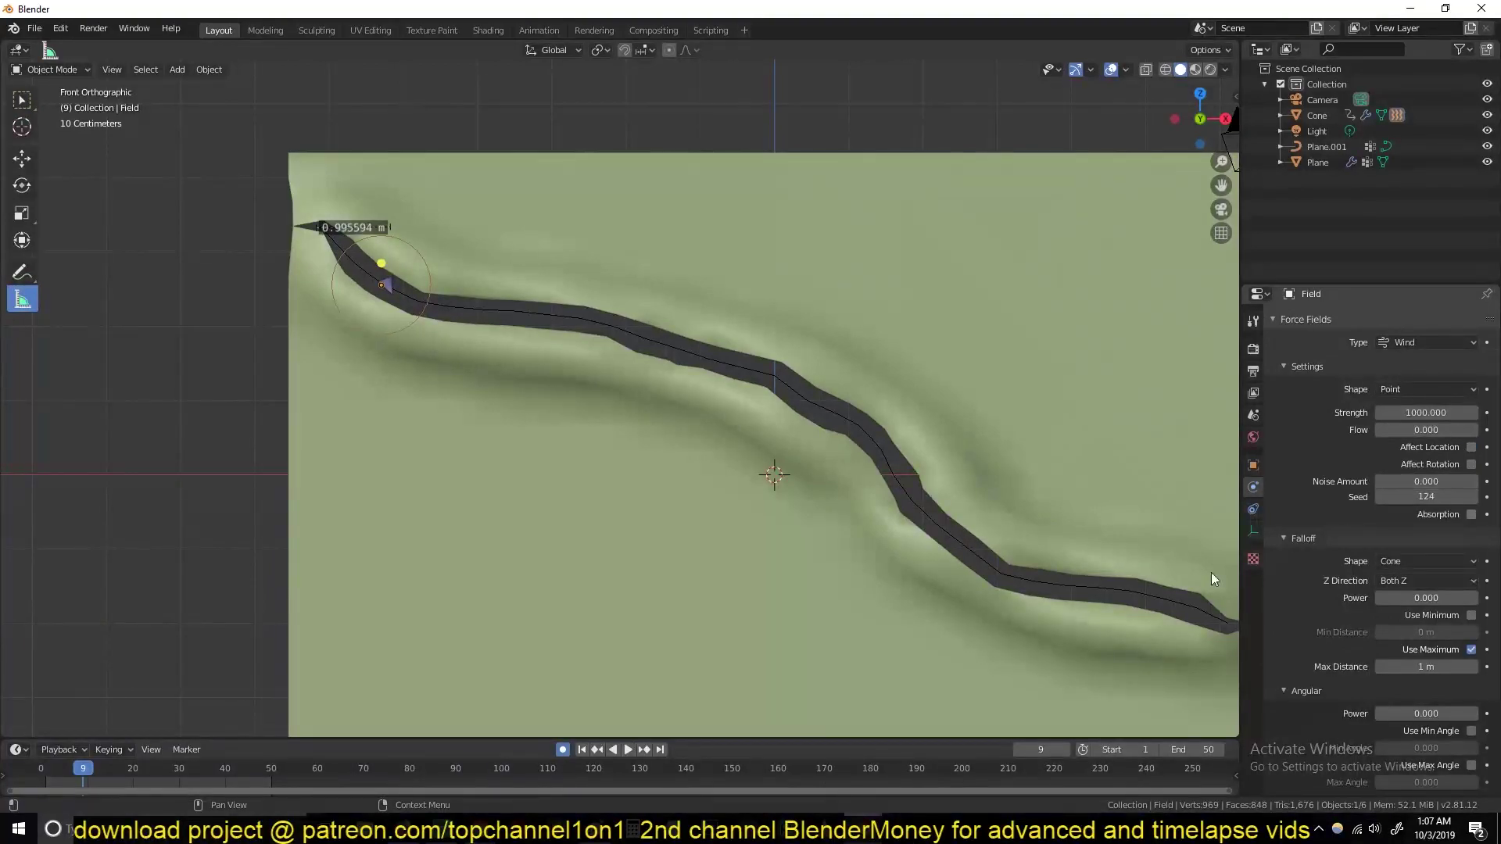
{"action": "key", "text": "space"}
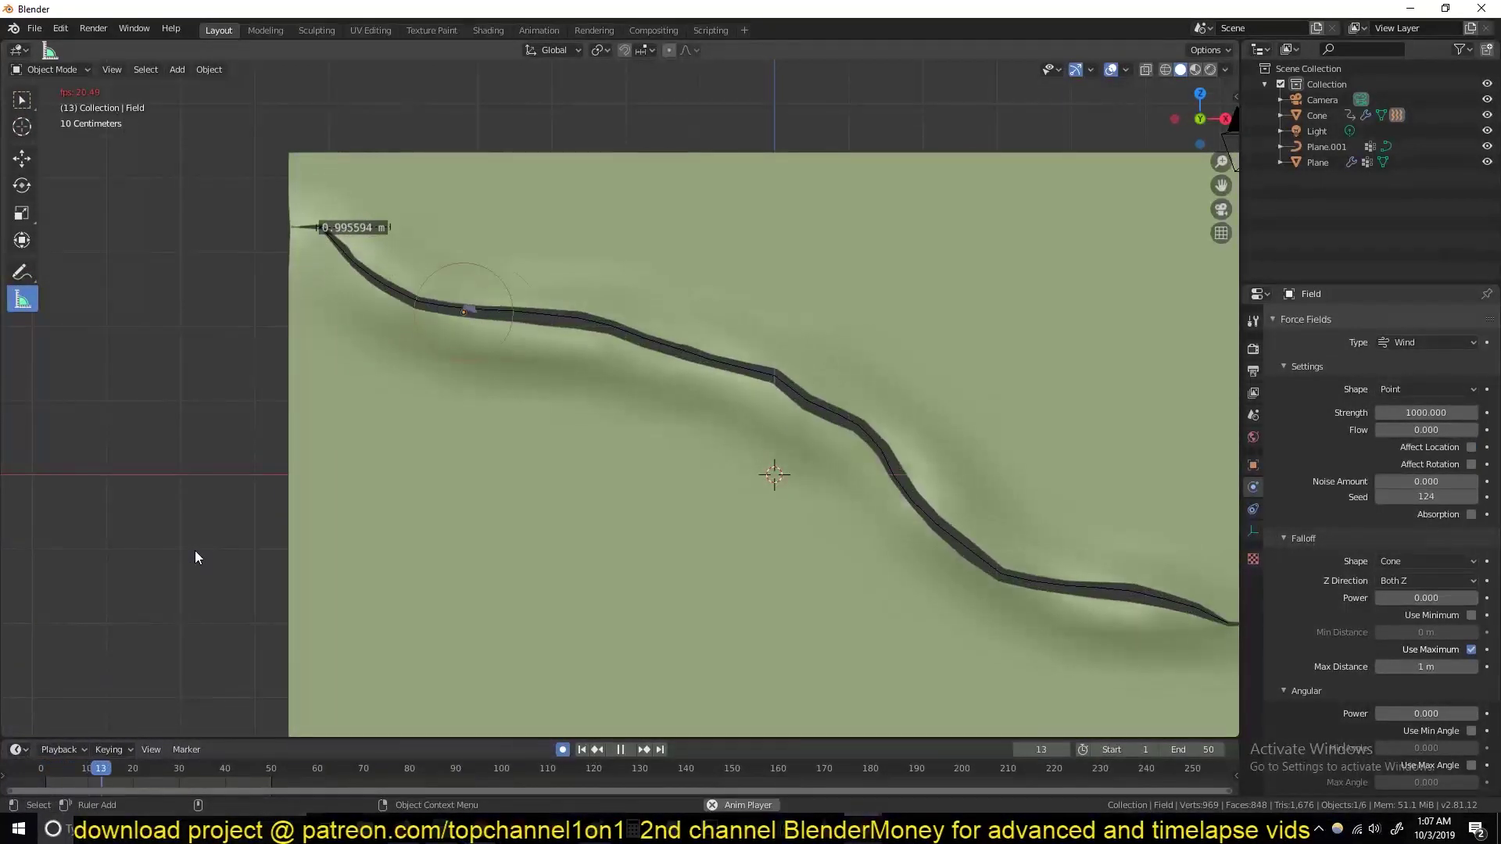
{"action": "key", "text": "Escape"}
Turn on Affect Location and Affect Rotation for the wind field and replay the simulation from an angled view
{"action": "middle_click_drag", "start_coordinate": [196, 550], "coordinate": [379, 621]}
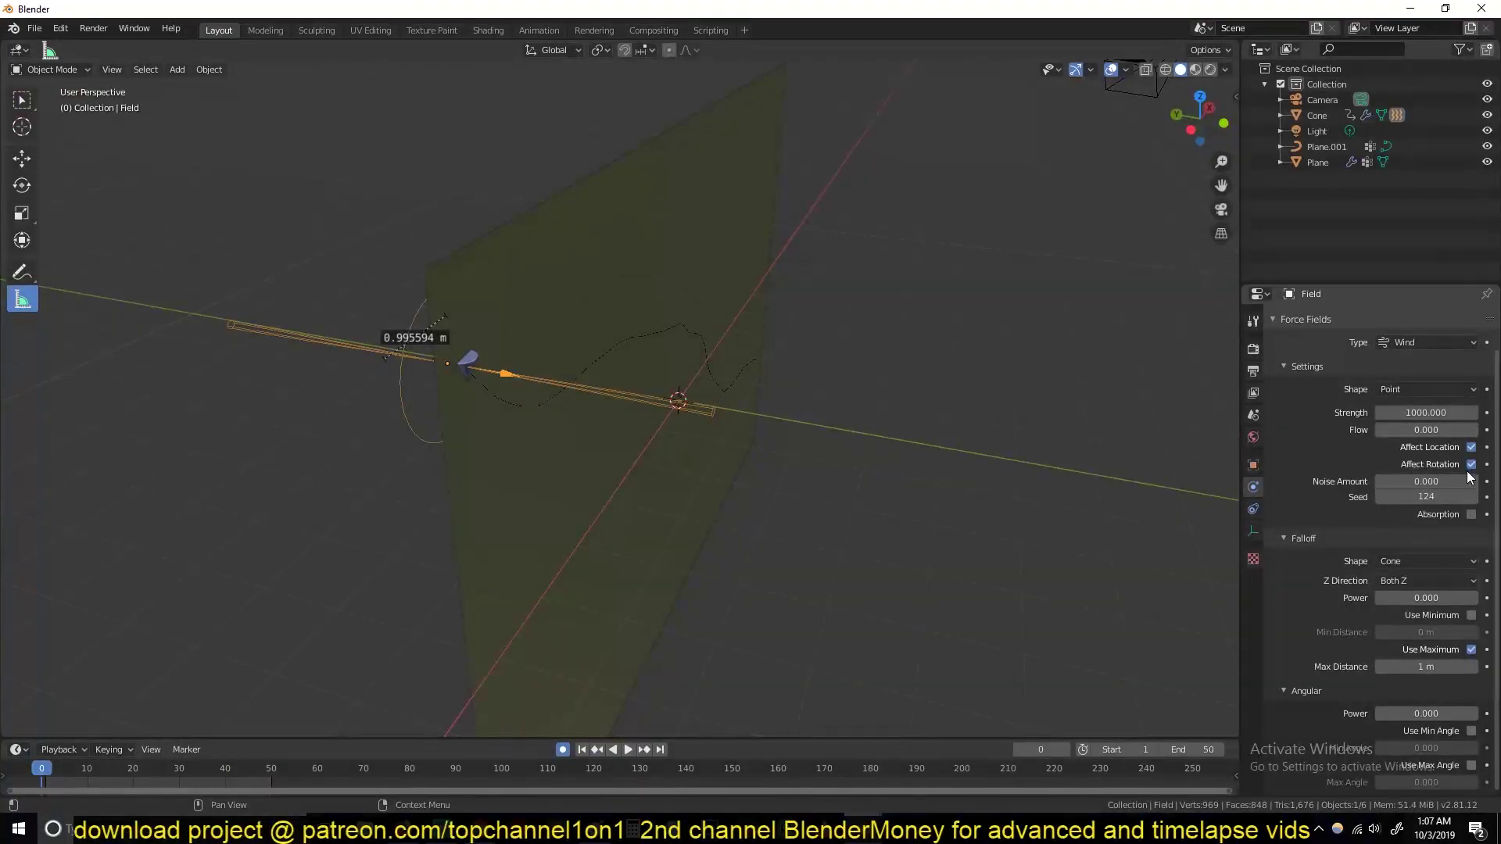
{"action": "middle_click_drag", "start_coordinate": [621, 560], "coordinate": [471, 523]}
{"action": "key", "text": "space"}
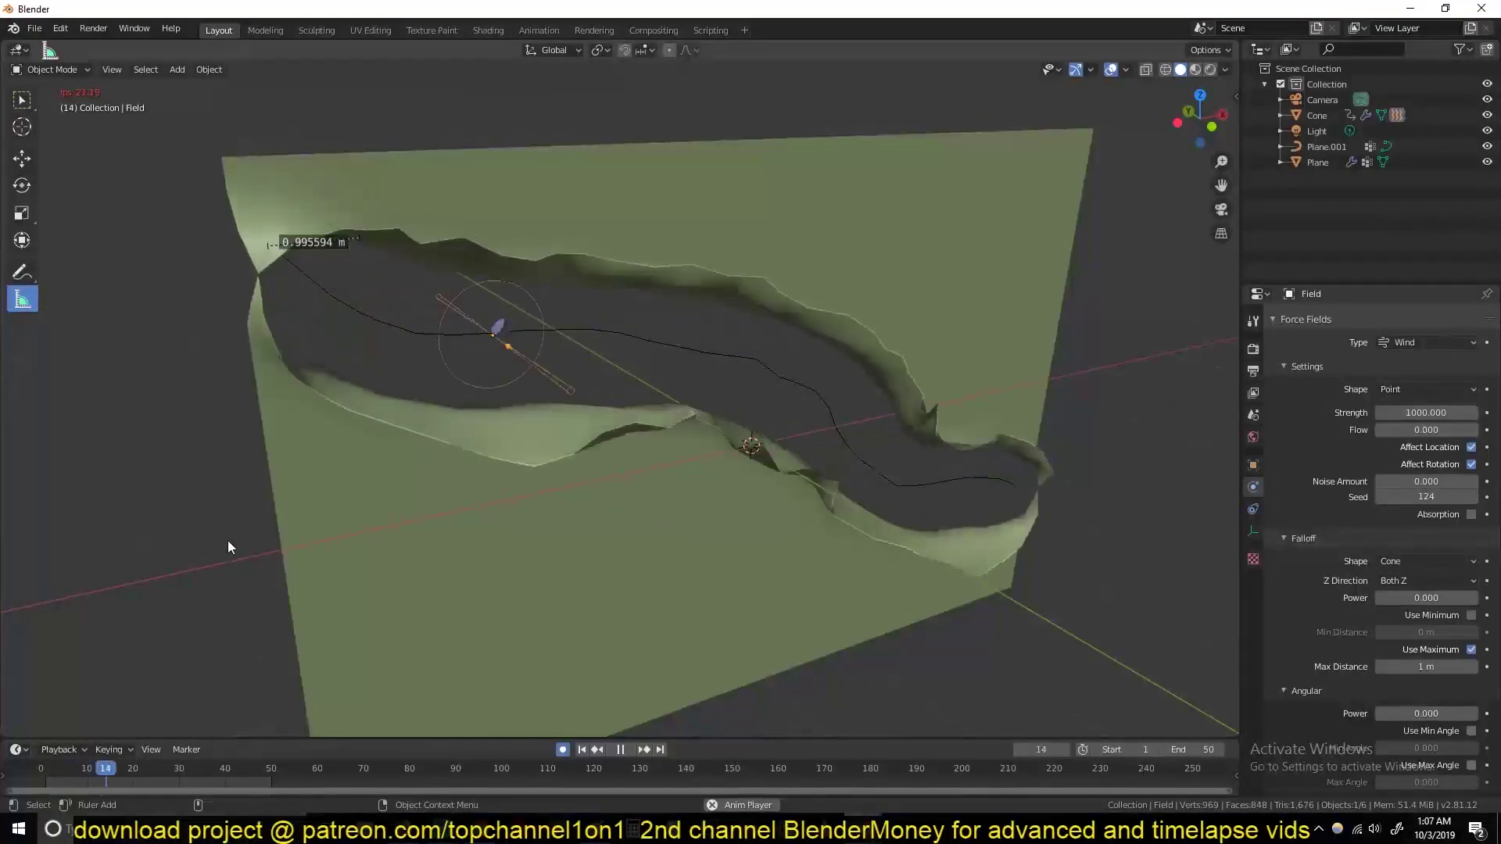
{"action": "key", "text": "Escape"}
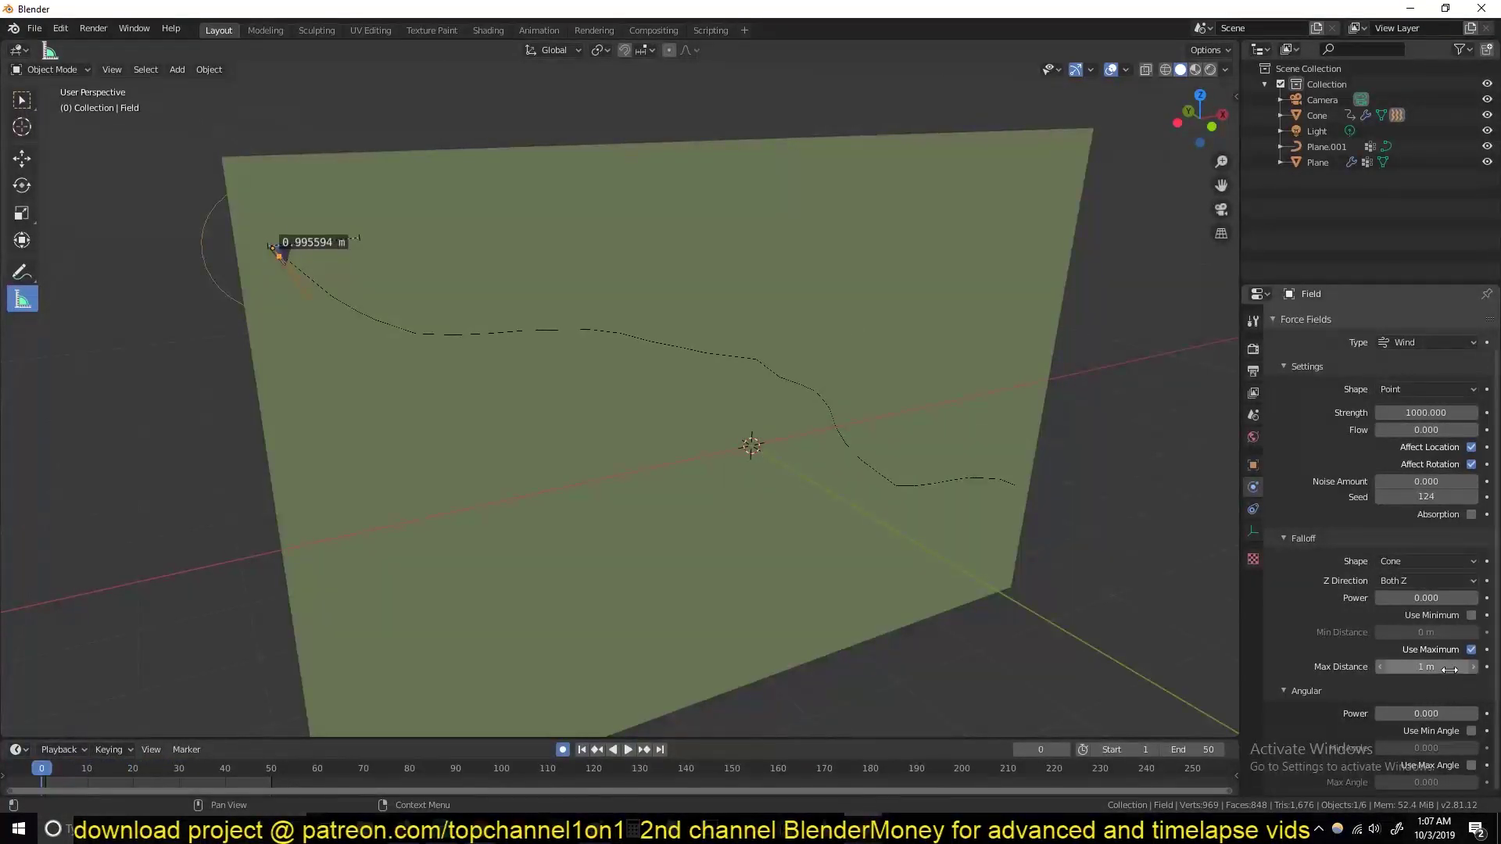
Set the wind field's maximum falloff distance to 0 m, raise it to 0.15 m during playback, and lower it stepwise to 0.13 m
{"action": "key", "text": "space"}
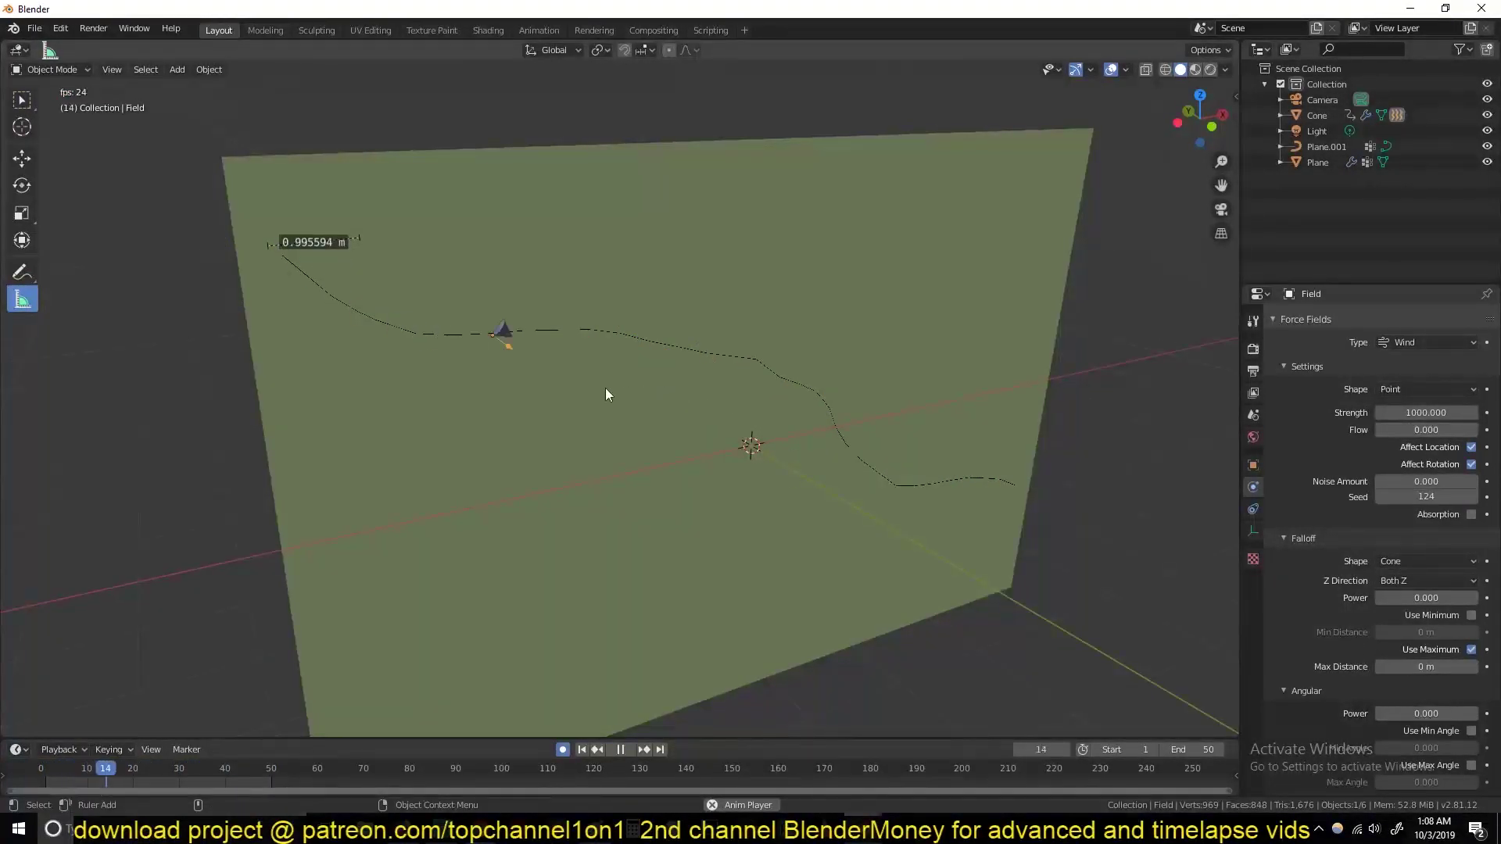
{"action": "left_click", "coordinate": [1474, 667]}
{"action": "left_click", "coordinate": [1473, 667]}
{"action": "left_click", "coordinate": [1474, 667]}
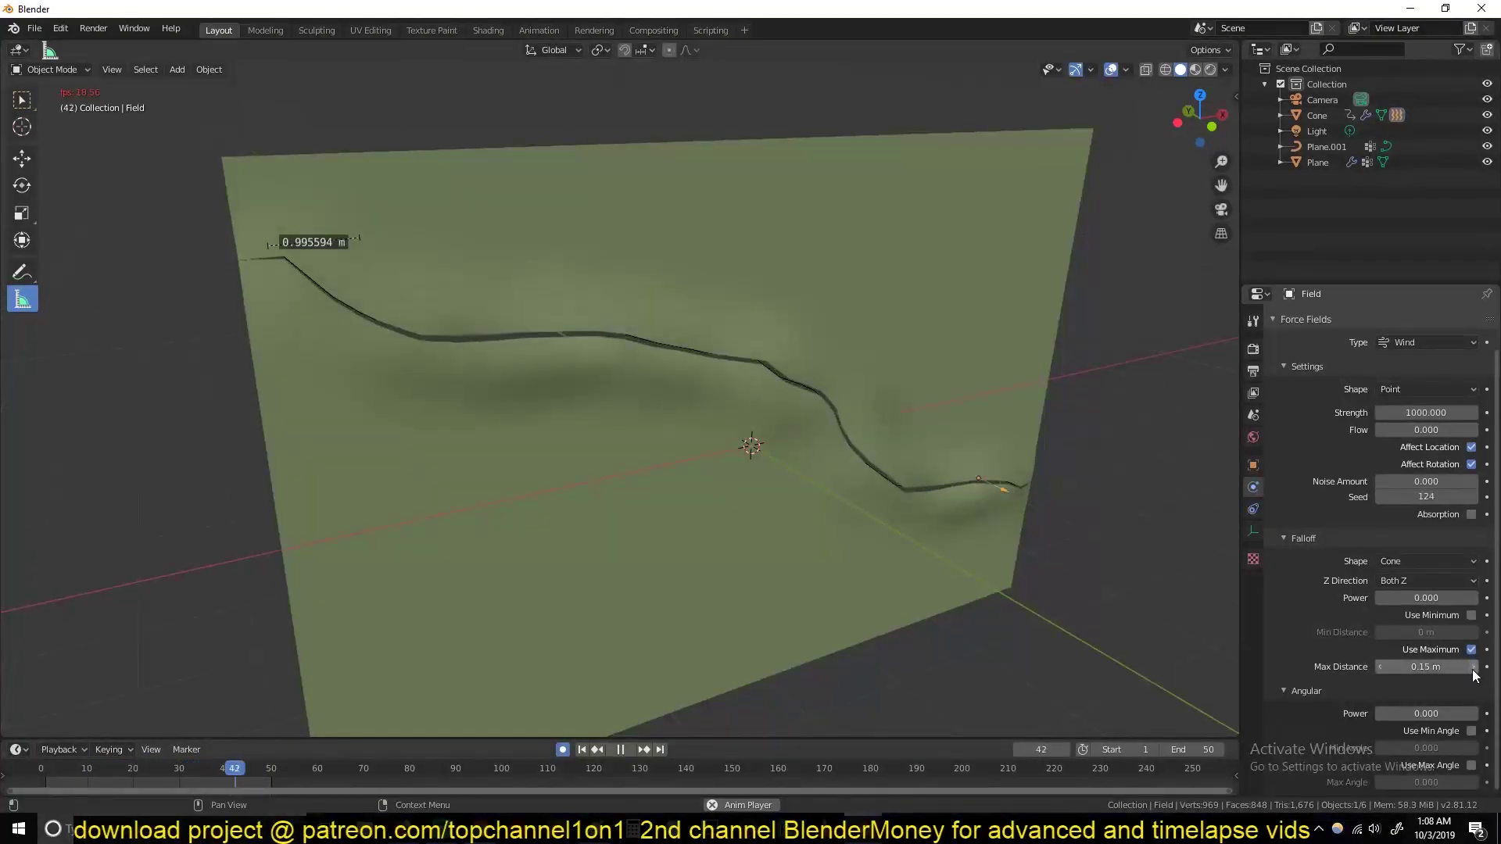
{"action": "left_click", "coordinate": [1379, 666]}
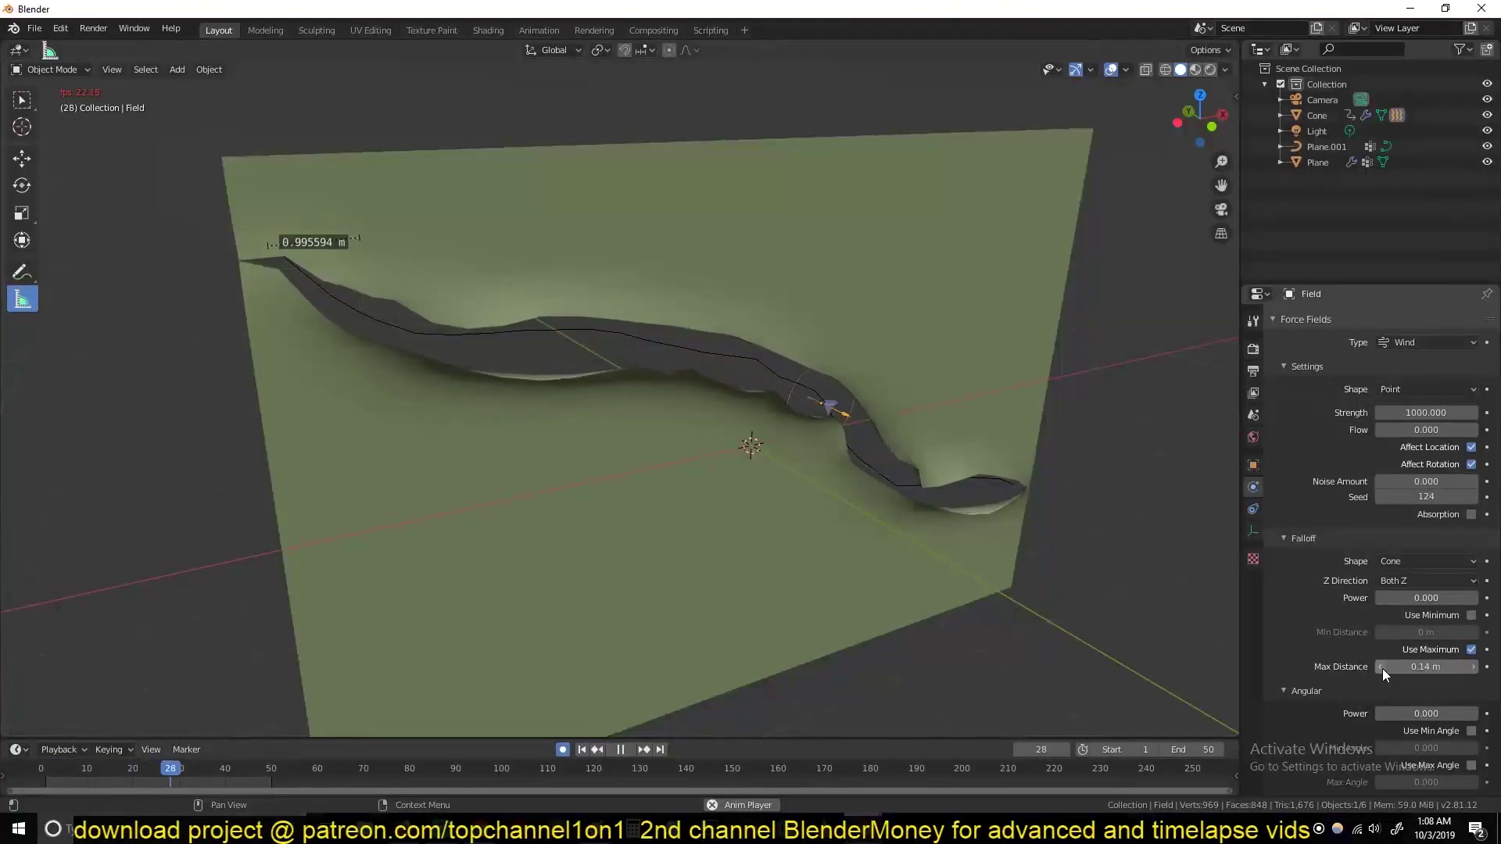
{"action": "left_click", "coordinate": [1380, 667]}
{"action": "left_click", "coordinate": [1380, 667]}
{"action": "left_click", "coordinate": [1378, 666]}
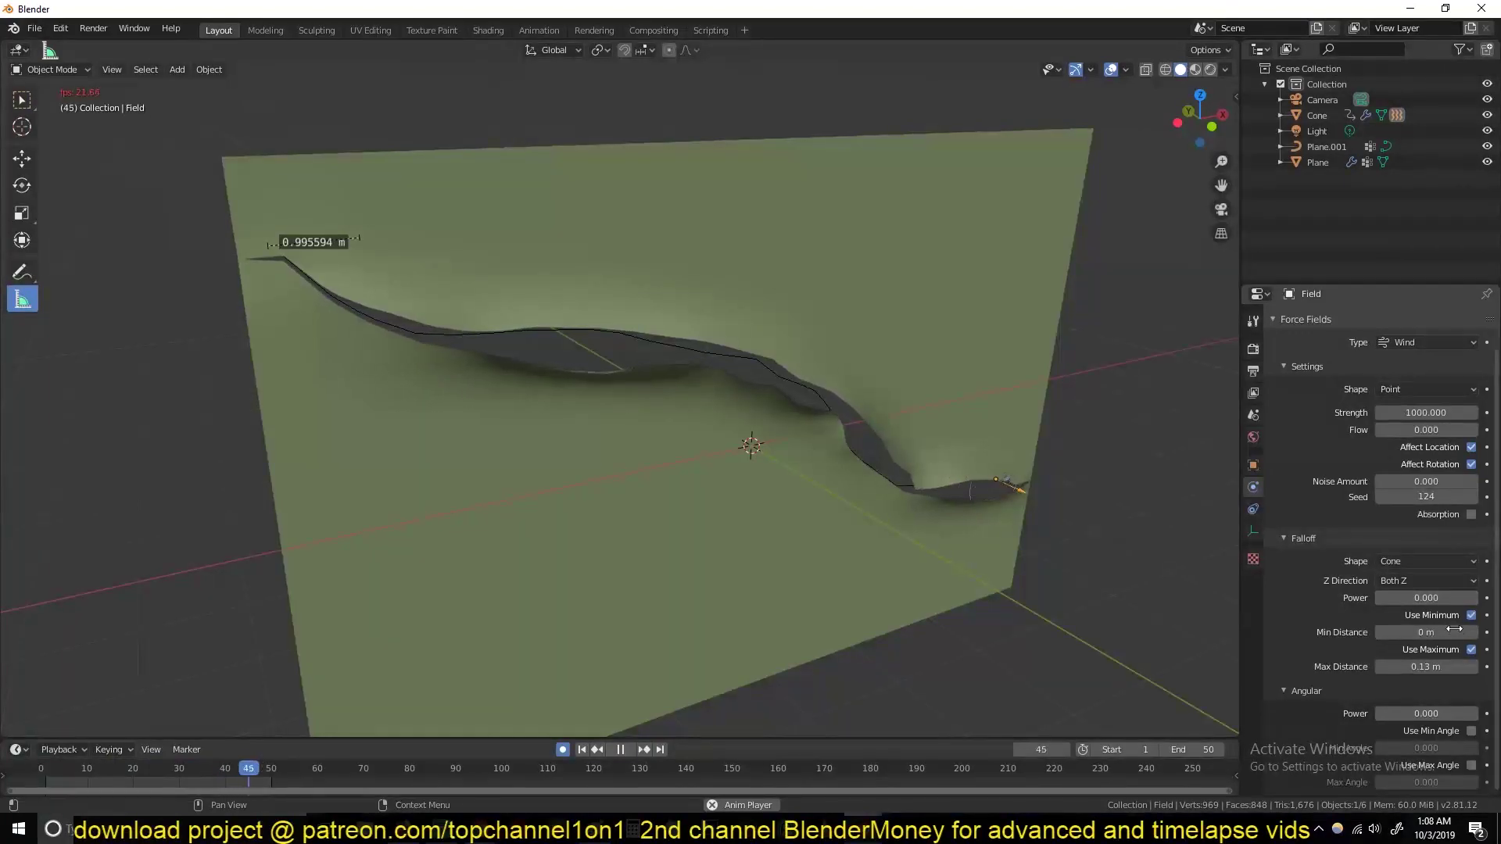
Try a minimum falloff distance of 0.9 m on the wind field, disable the minimum, and set the strength to 50
{"action": "left_click_drag", "start_coordinate": [1426, 632], "coordinate": [1407, 631]}
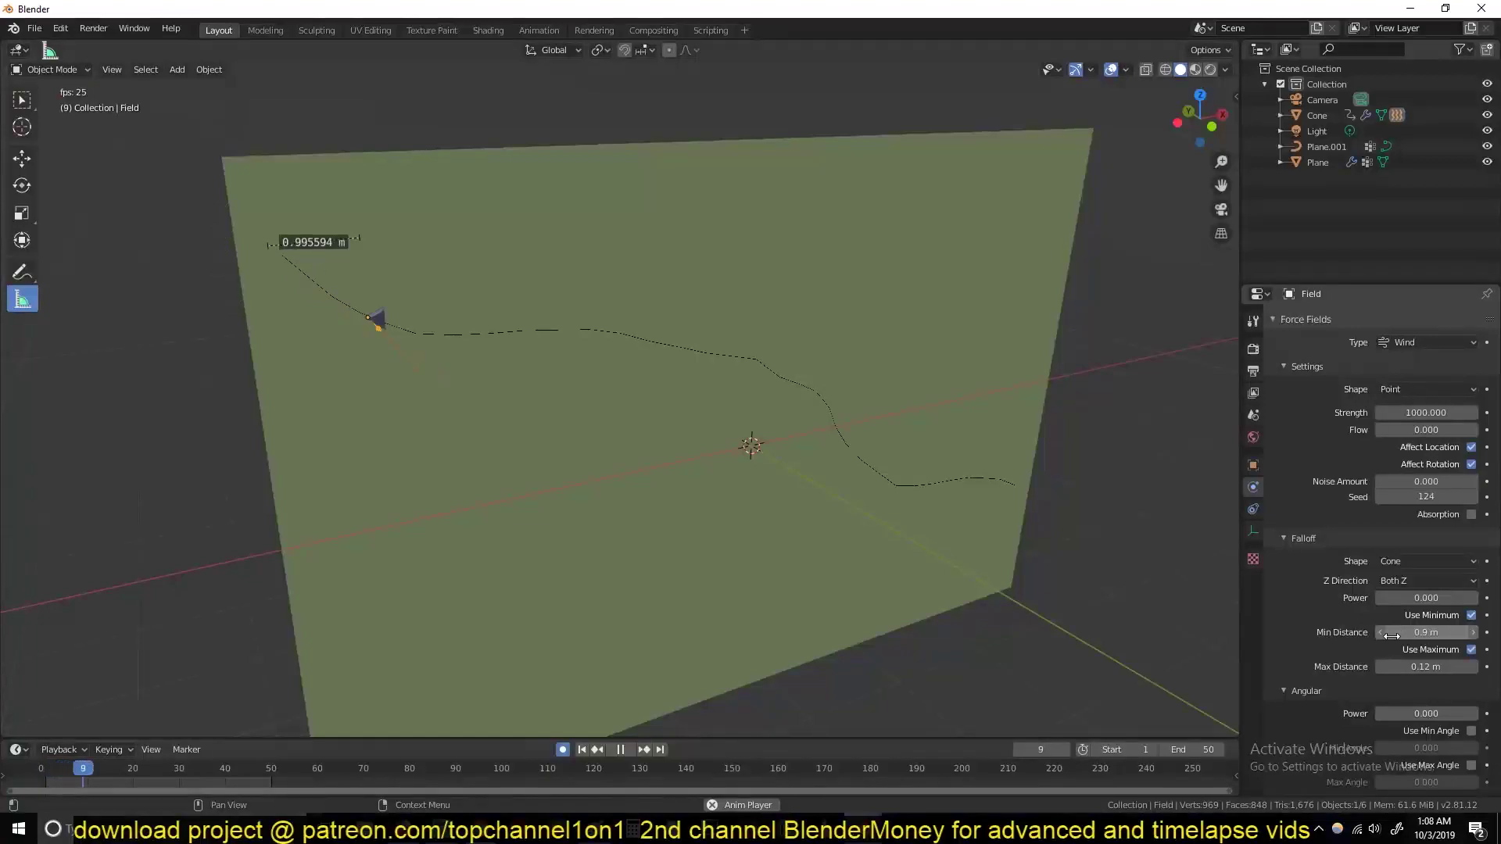
{"action": "left_click", "coordinate": [1470, 615]}
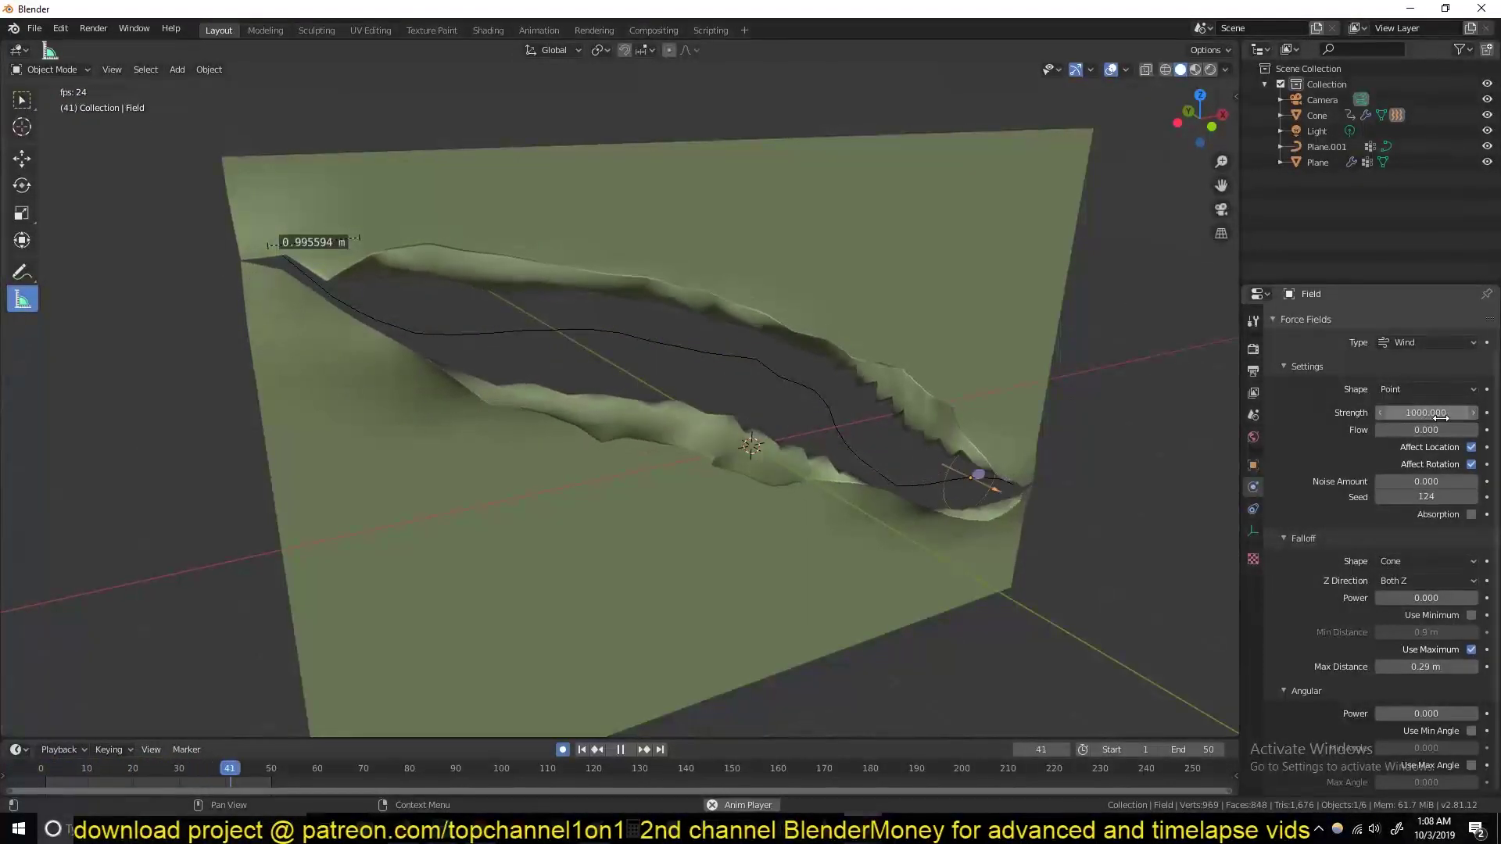
{"action": "left_click", "coordinate": [1441, 412]}
{"action": "type", "text": "50"}
{"action": "key", "text": "Return"}
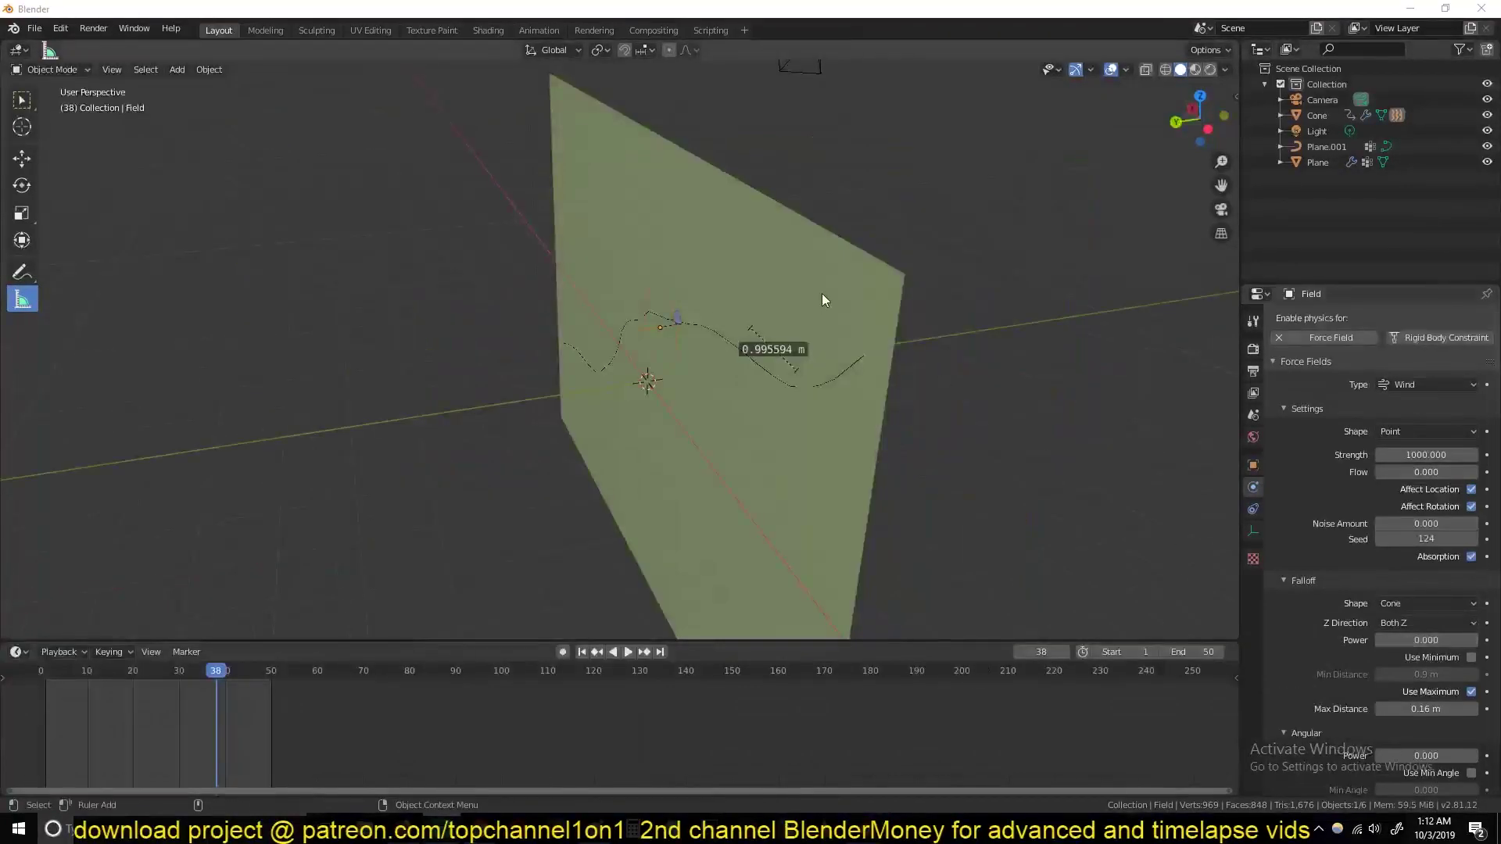
Replay the simulation to frame 21, select the wind field, and change its type to Force
{"action": "middle_click_drag", "start_coordinate": [823, 294], "coordinate": [59, 691]}
{"action": "key", "text": "space"}
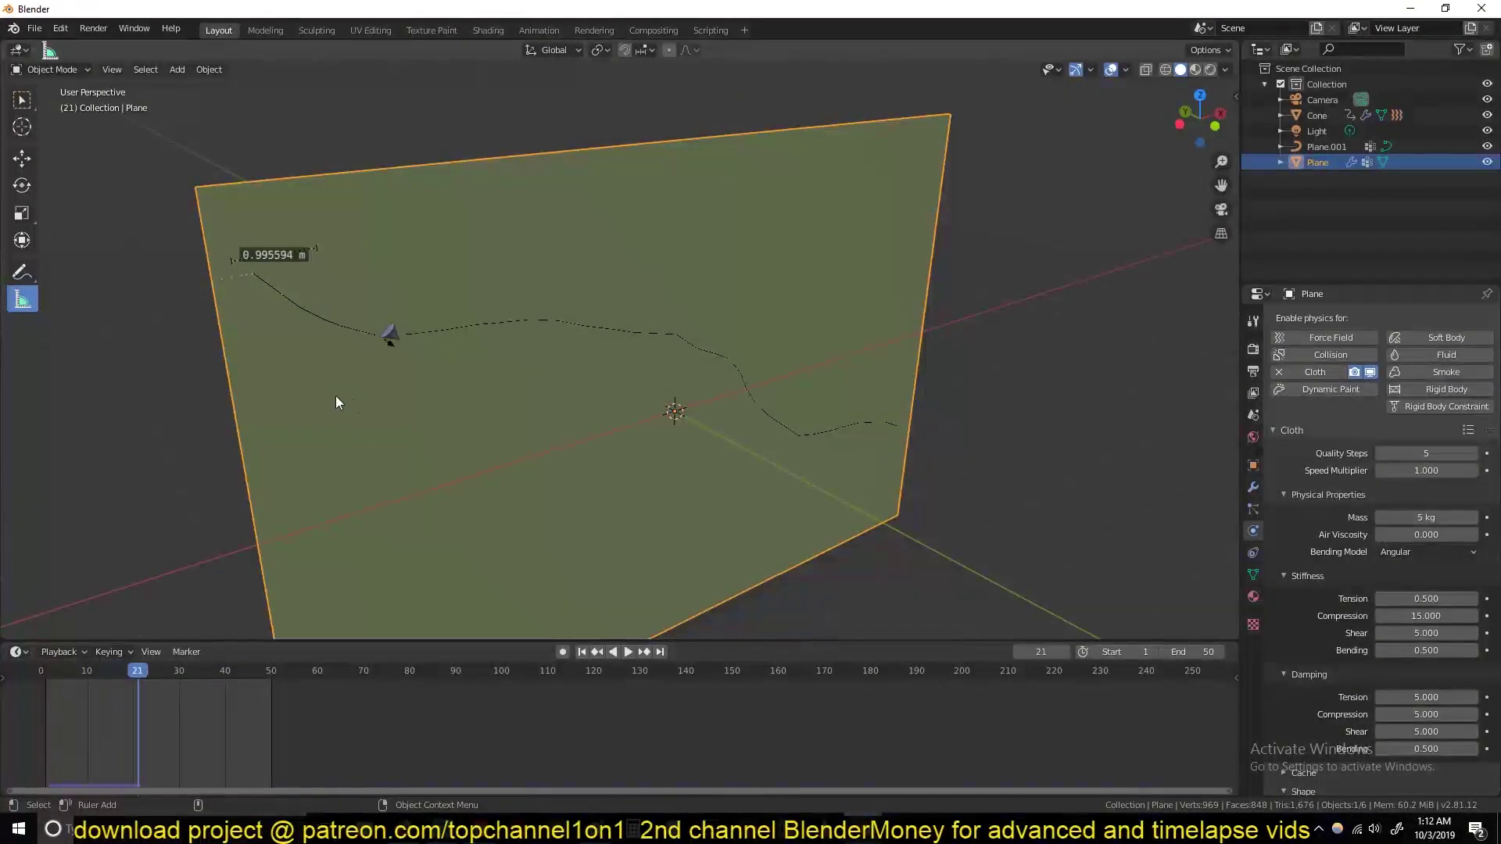
{"action": "middle_click_drag", "start_coordinate": [335, 396], "coordinate": [533, 394]}
{"action": "left_click", "coordinate": [597, 435]}
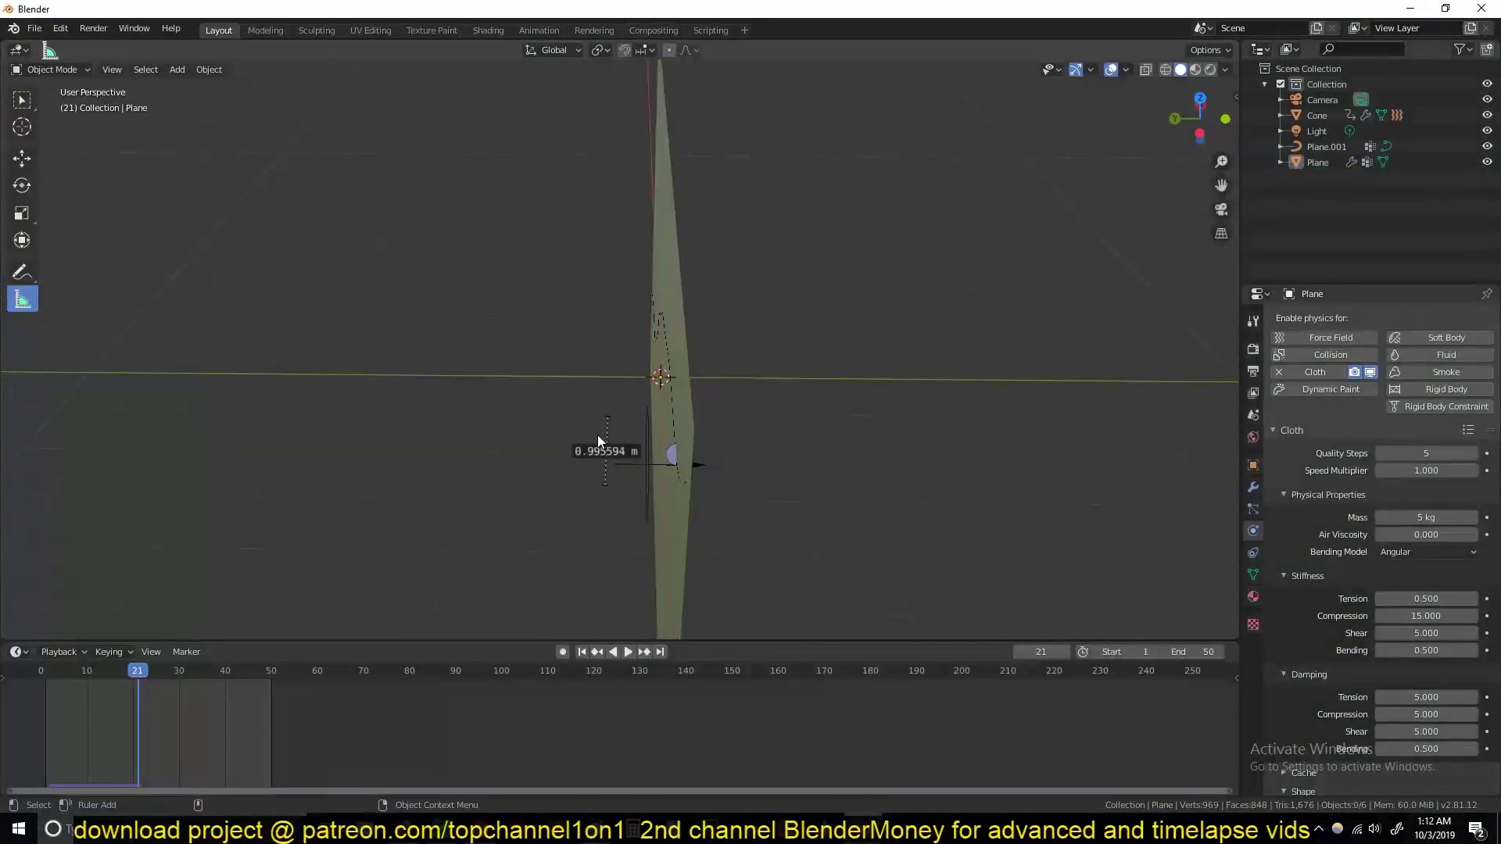
{"action": "left_click", "coordinate": [651, 463]}
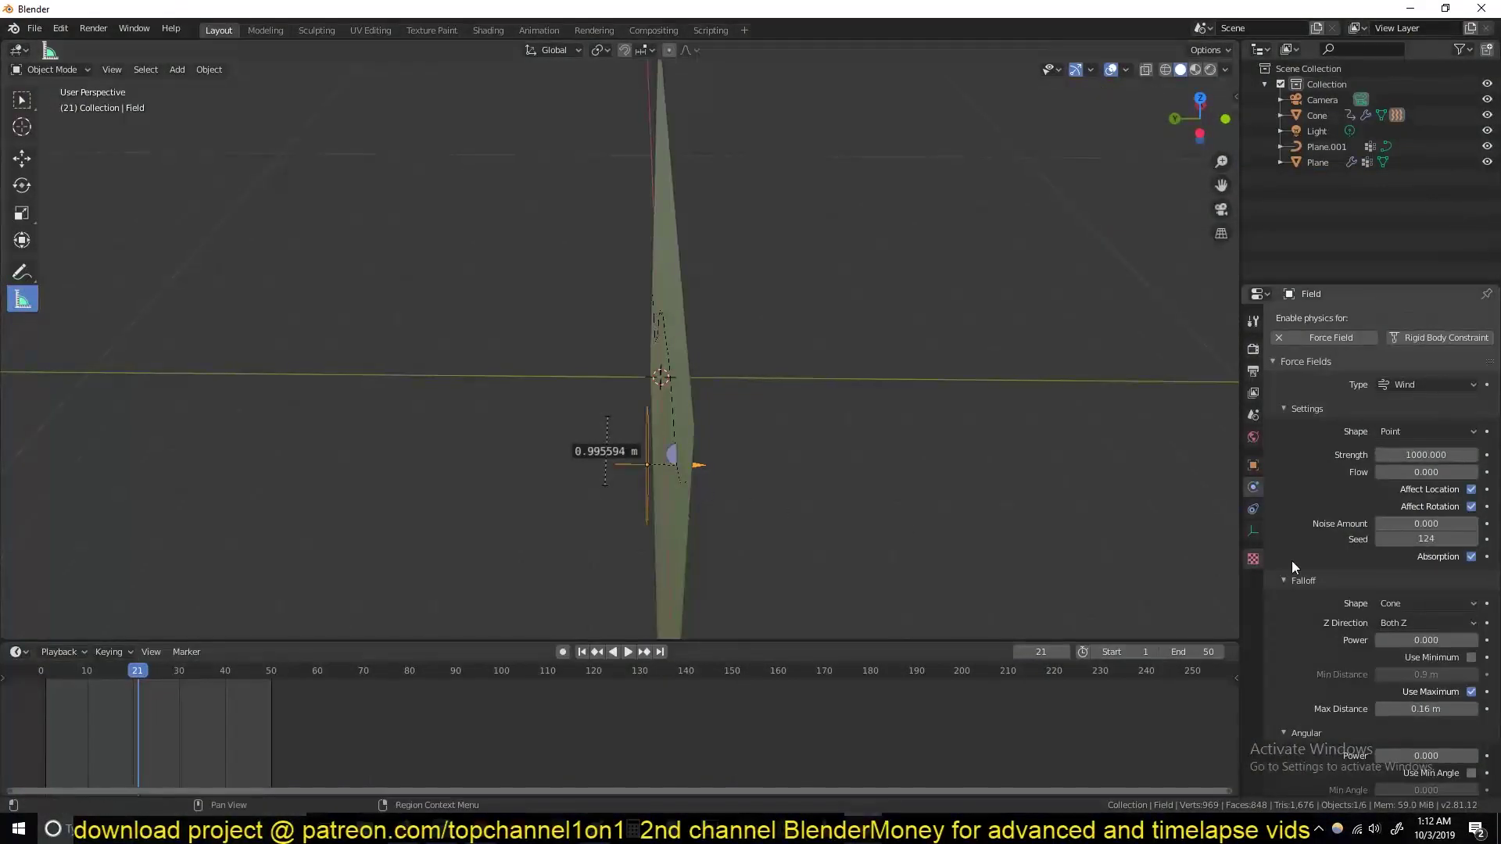
{"action": "left_click", "coordinate": [1412, 385]}
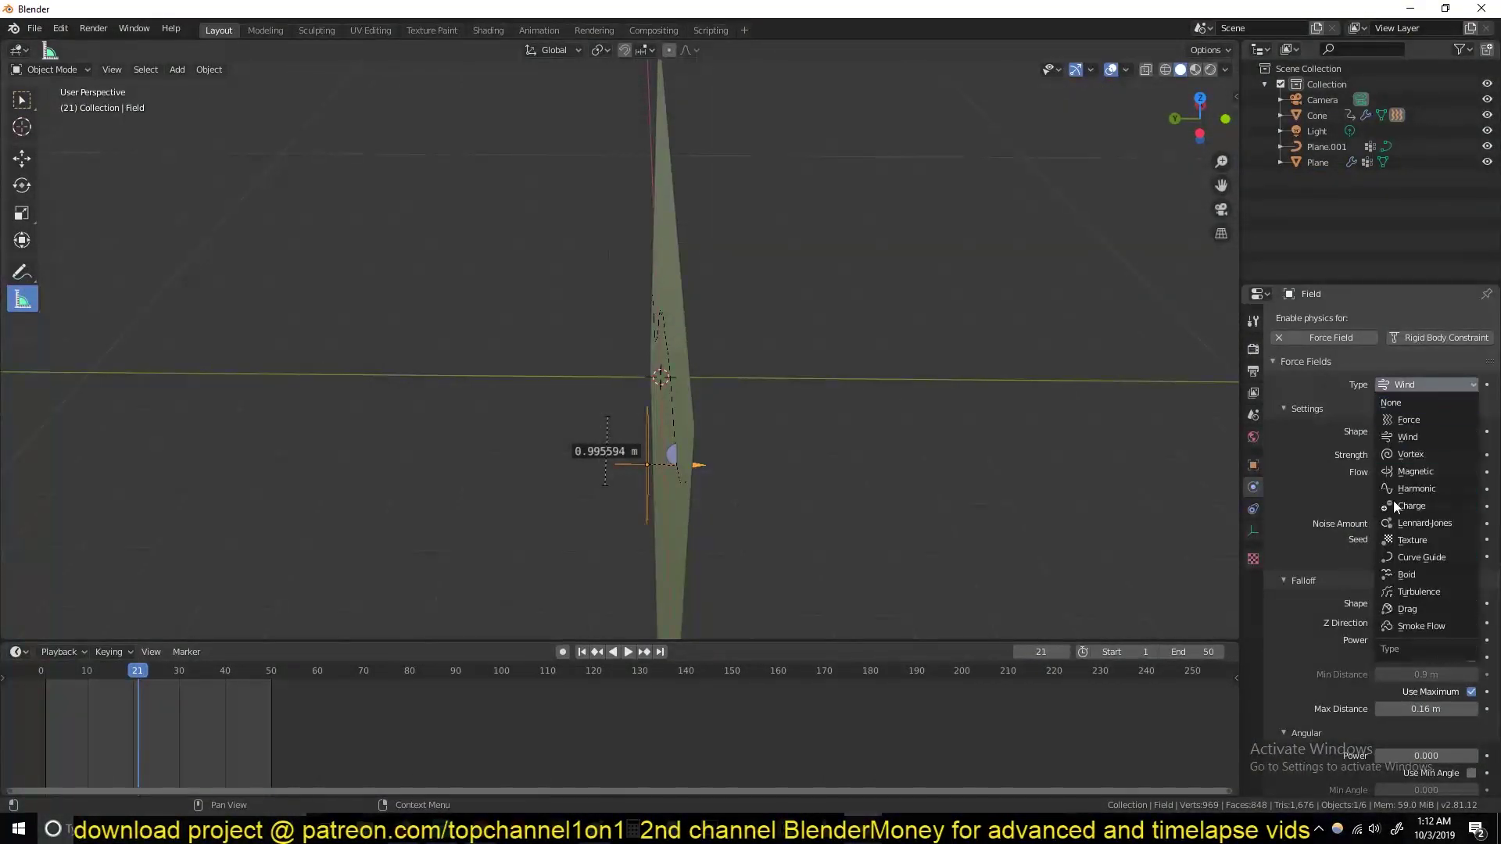
{"action": "left_click", "coordinate": [1421, 420]}
Examine the force field around the cone from both sides, check its shape options, and start a brief playback
{"action": "middle_click_drag", "start_coordinate": [1055, 410], "coordinate": [857, 320]}
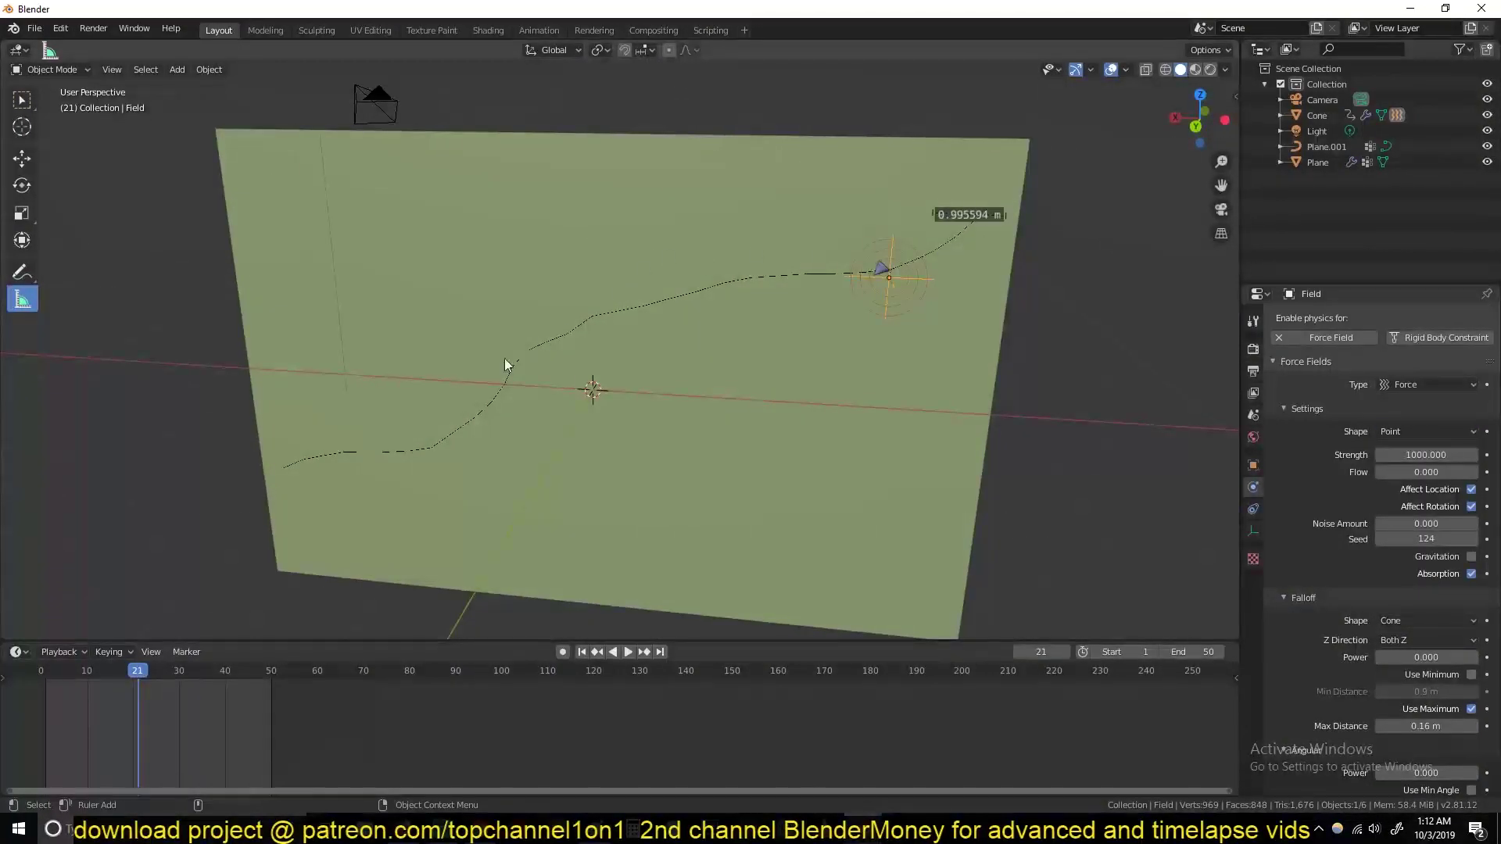
{"action": "middle_click_drag", "start_coordinate": [1038, 381], "coordinate": [316, 222]}
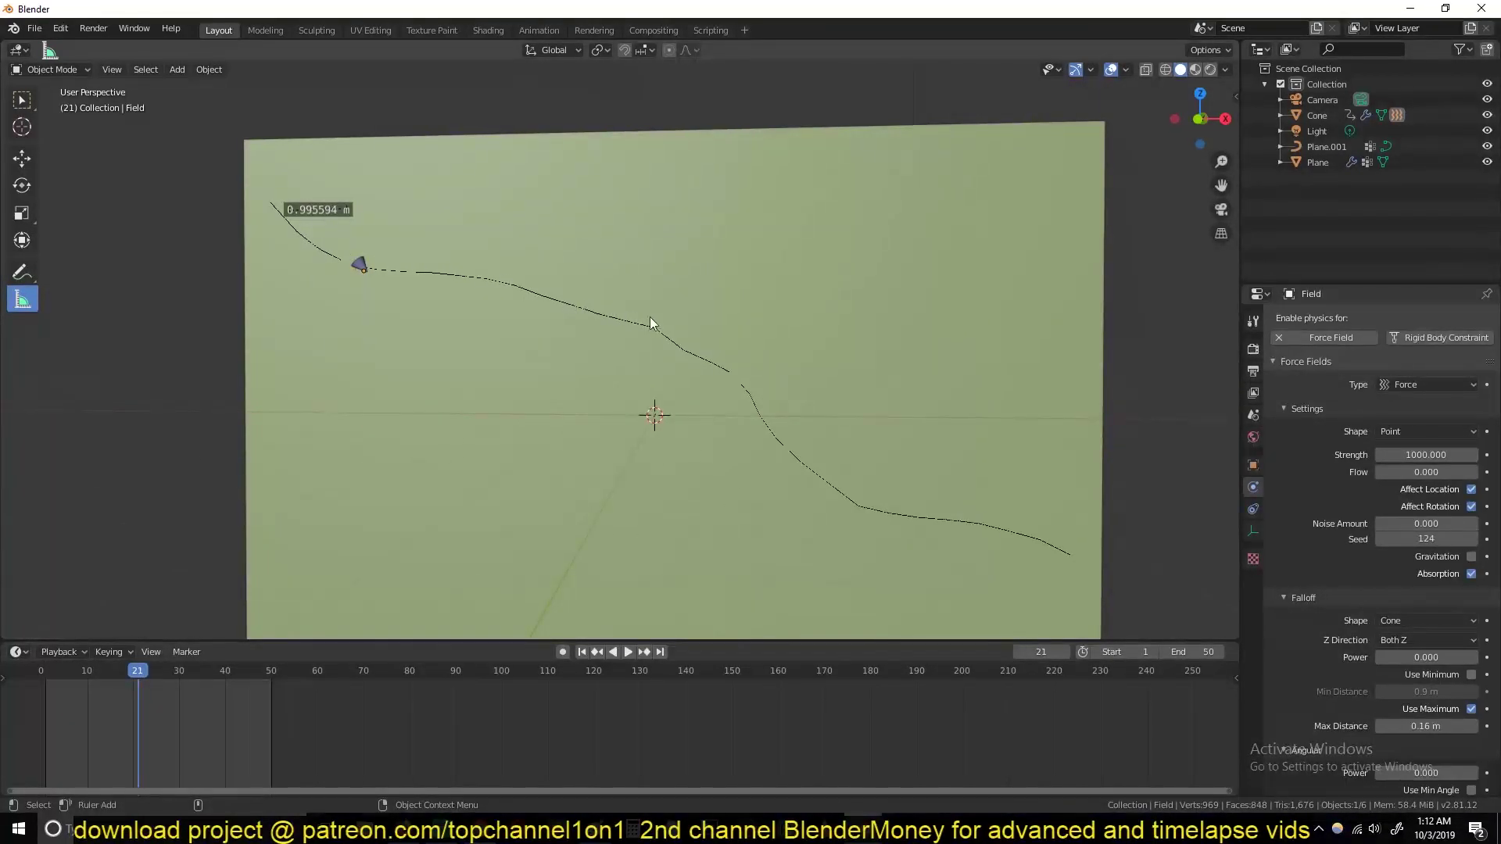
{"action": "middle_click_drag", "start_coordinate": [865, 467], "coordinate": [504, 332]}
{"action": "middle_click_drag", "start_coordinate": [494, 260], "coordinate": [529, 363]}
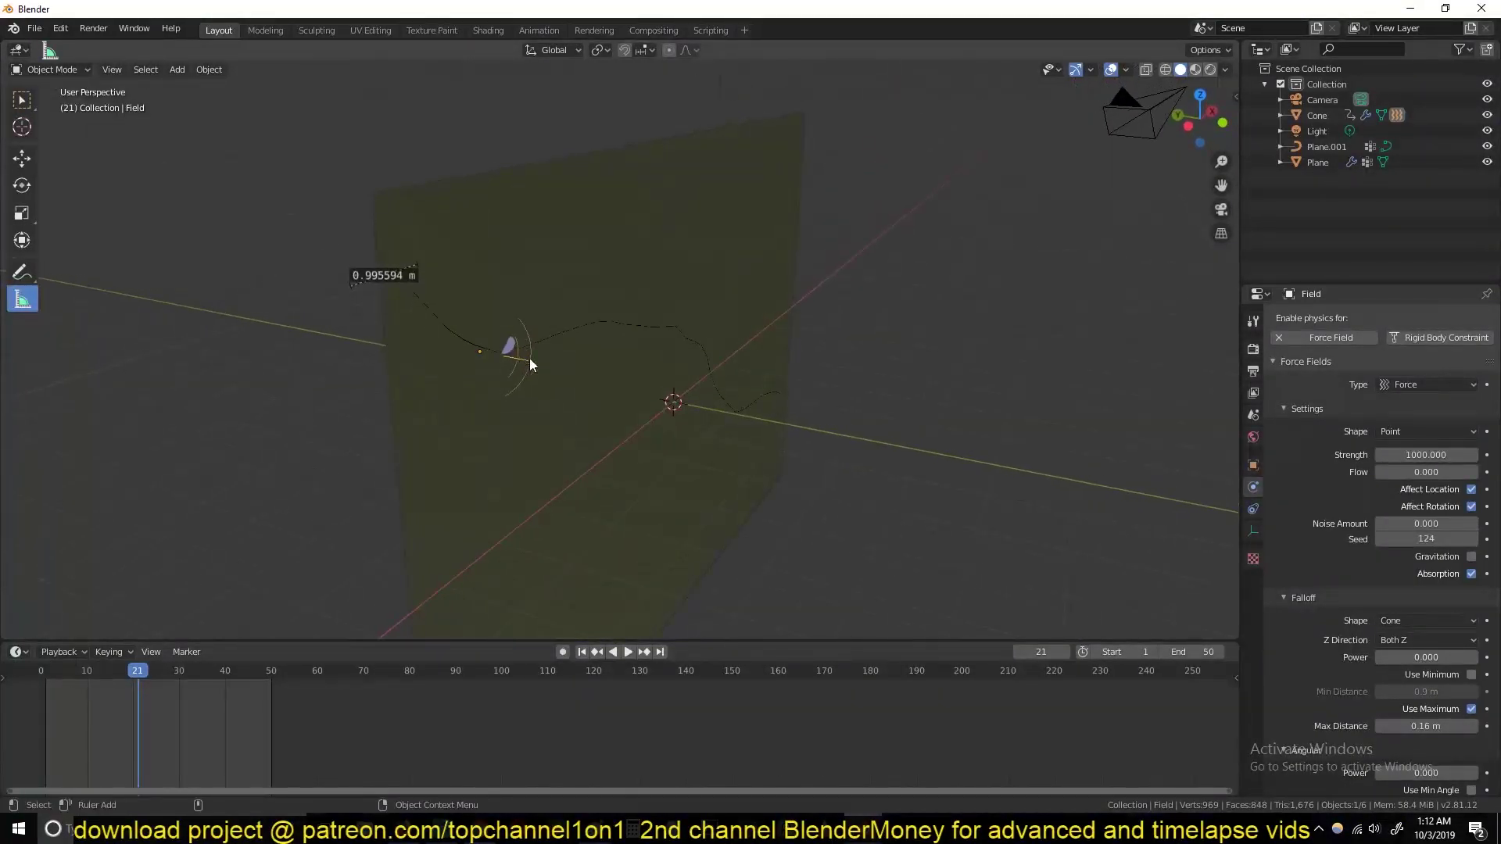
{"action": "left_click", "coordinate": [1439, 437]}
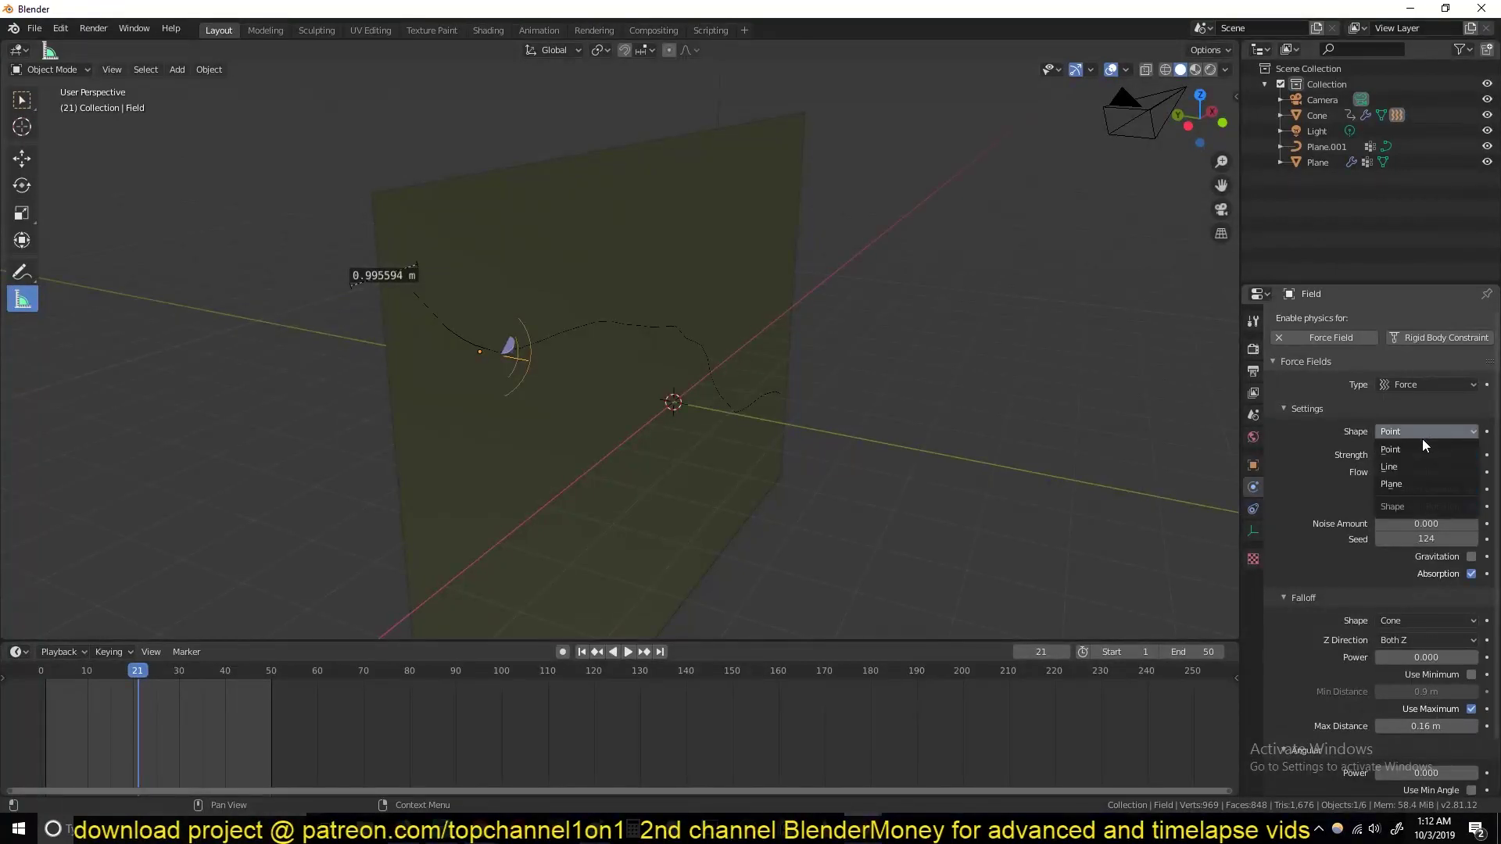
{"action": "left_click", "coordinate": [1412, 618]}
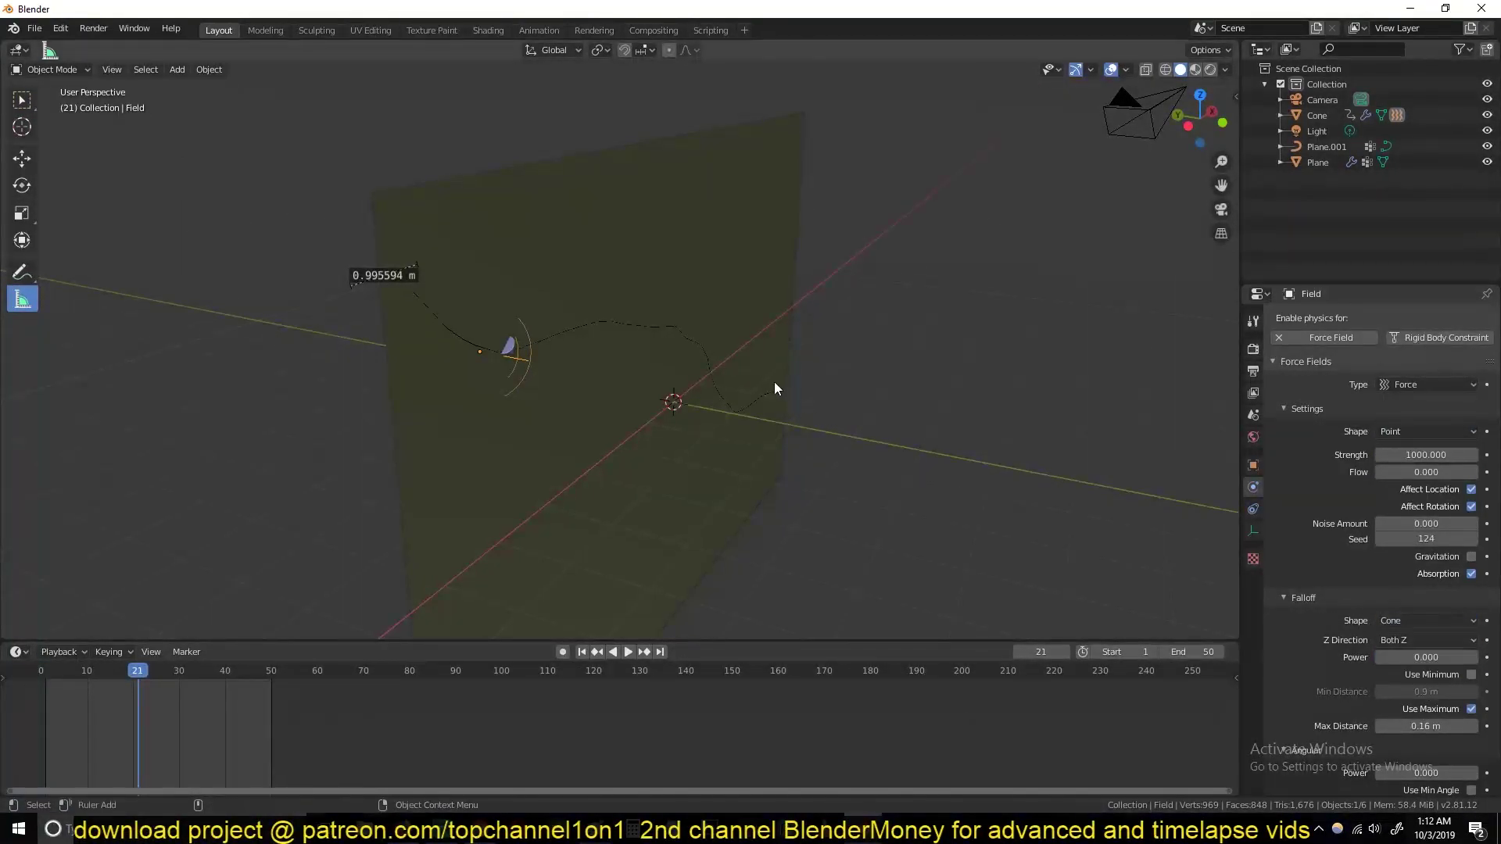
{"action": "key", "text": "space"}
{"action": "key", "text": "Escape"}
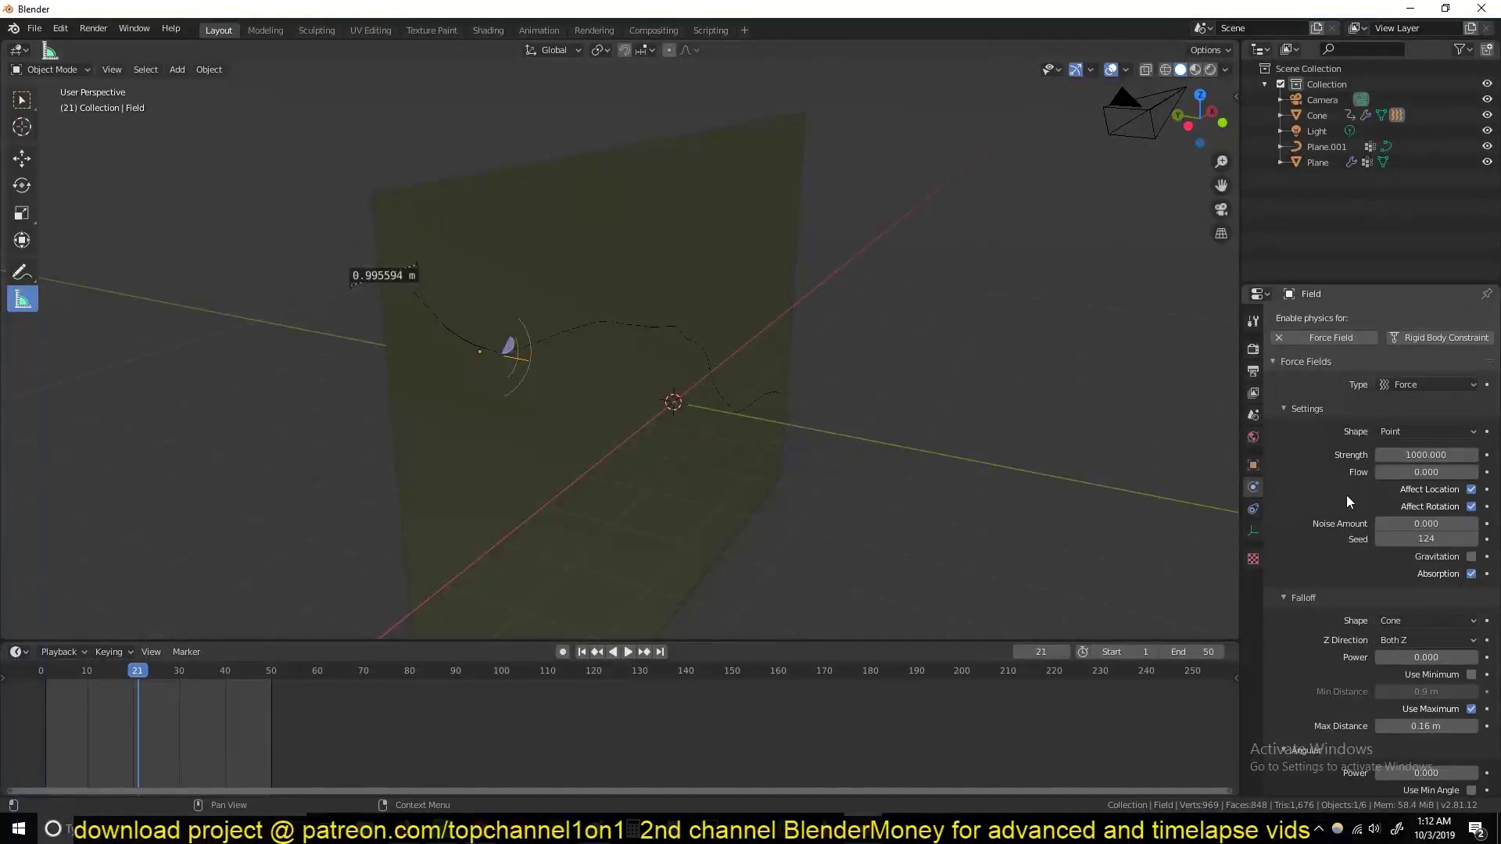
Set the force field's maximum falloff distance to 1 m and replay the simulation, viewing the plane from the front
{"action": "type", "text": "1"}
{"action": "key", "text": "Return"}
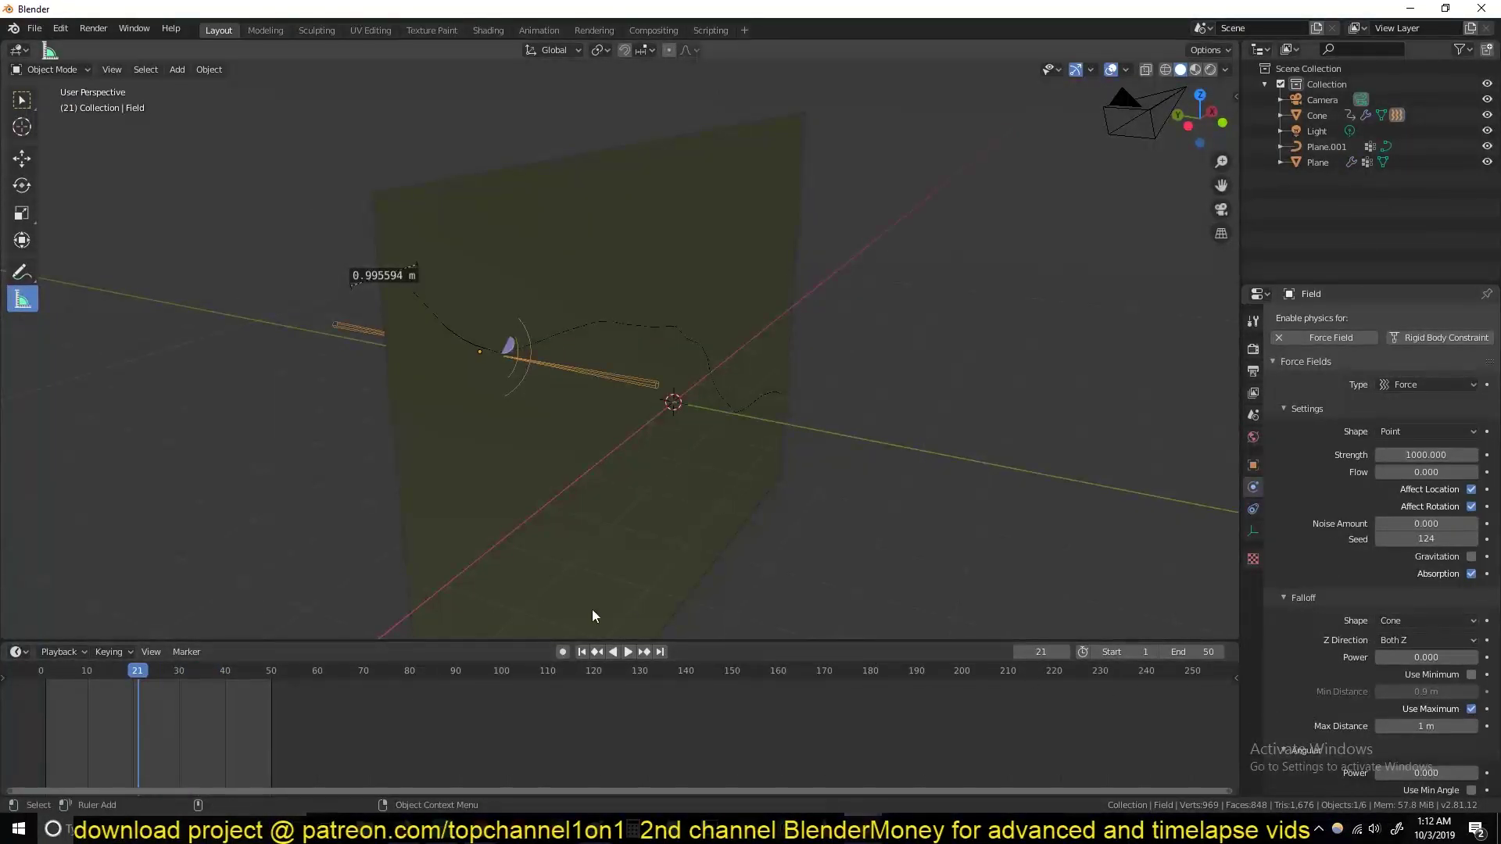
{"action": "key", "text": "space"}
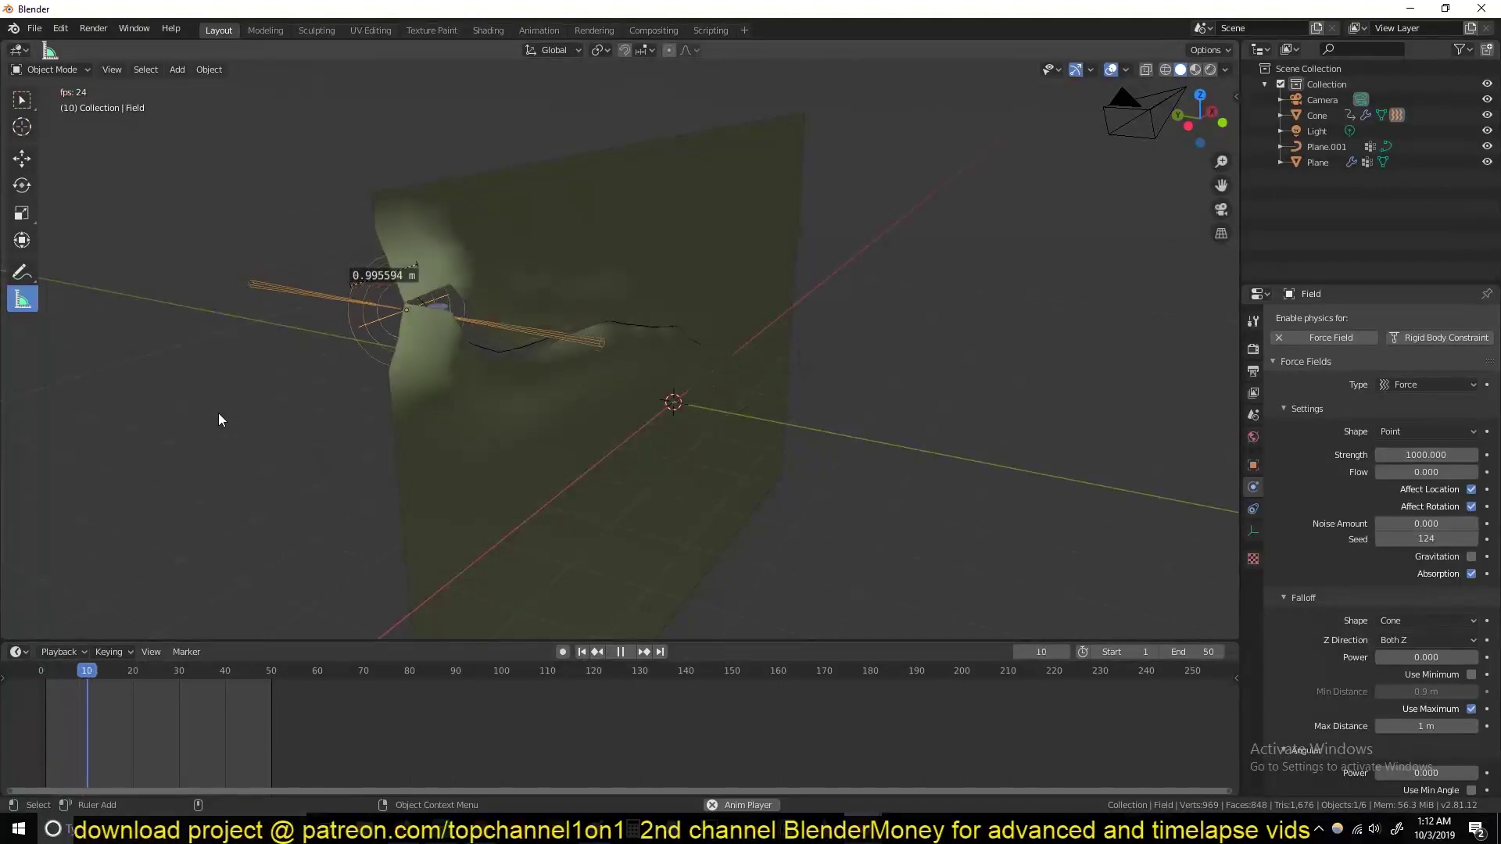
{"action": "middle_click_drag", "start_coordinate": [388, 414], "coordinate": [447, 409]}
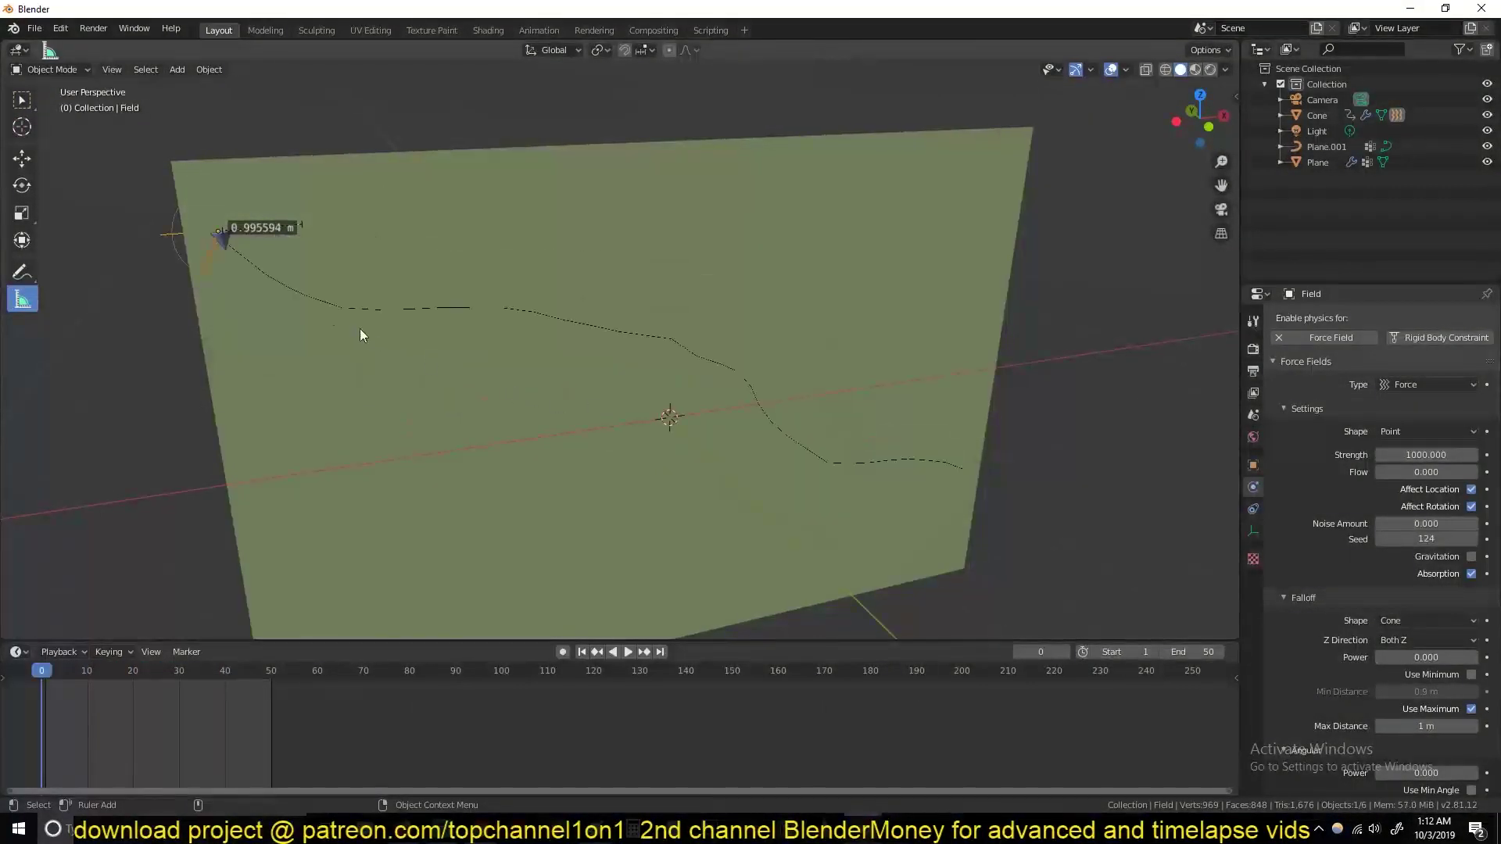
Set the force field's maximum falloff distance to 0.5 m and replay the simulation from the start
{"action": "key", "text": "space"}
{"action": "left_click", "coordinate": [1437, 726]}
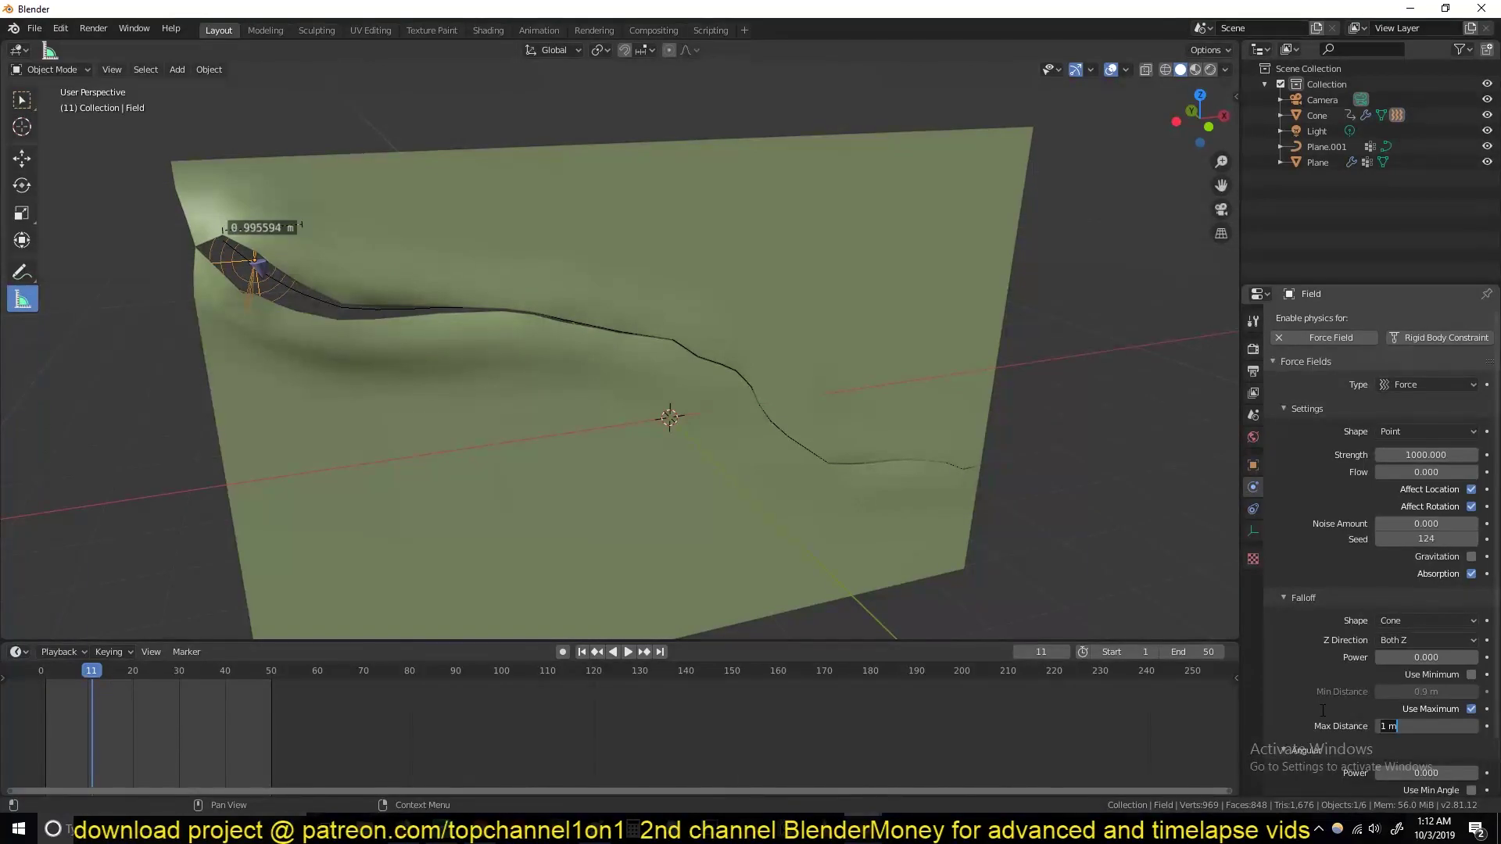
{"action": "key", "text": "Return"}
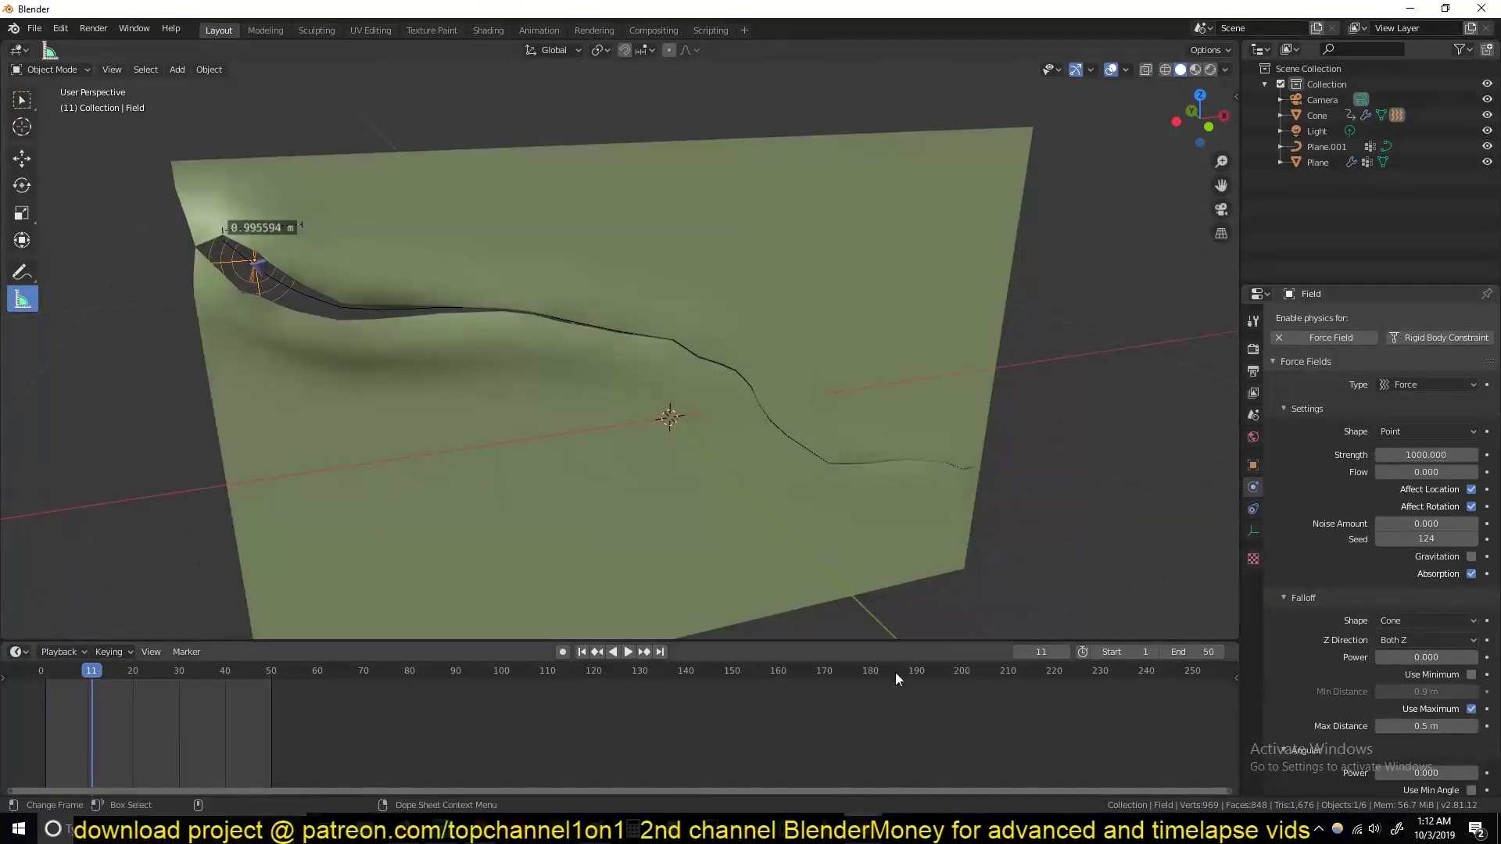
{"action": "left_click", "coordinate": [44, 720]}
{"action": "key", "text": "space"}
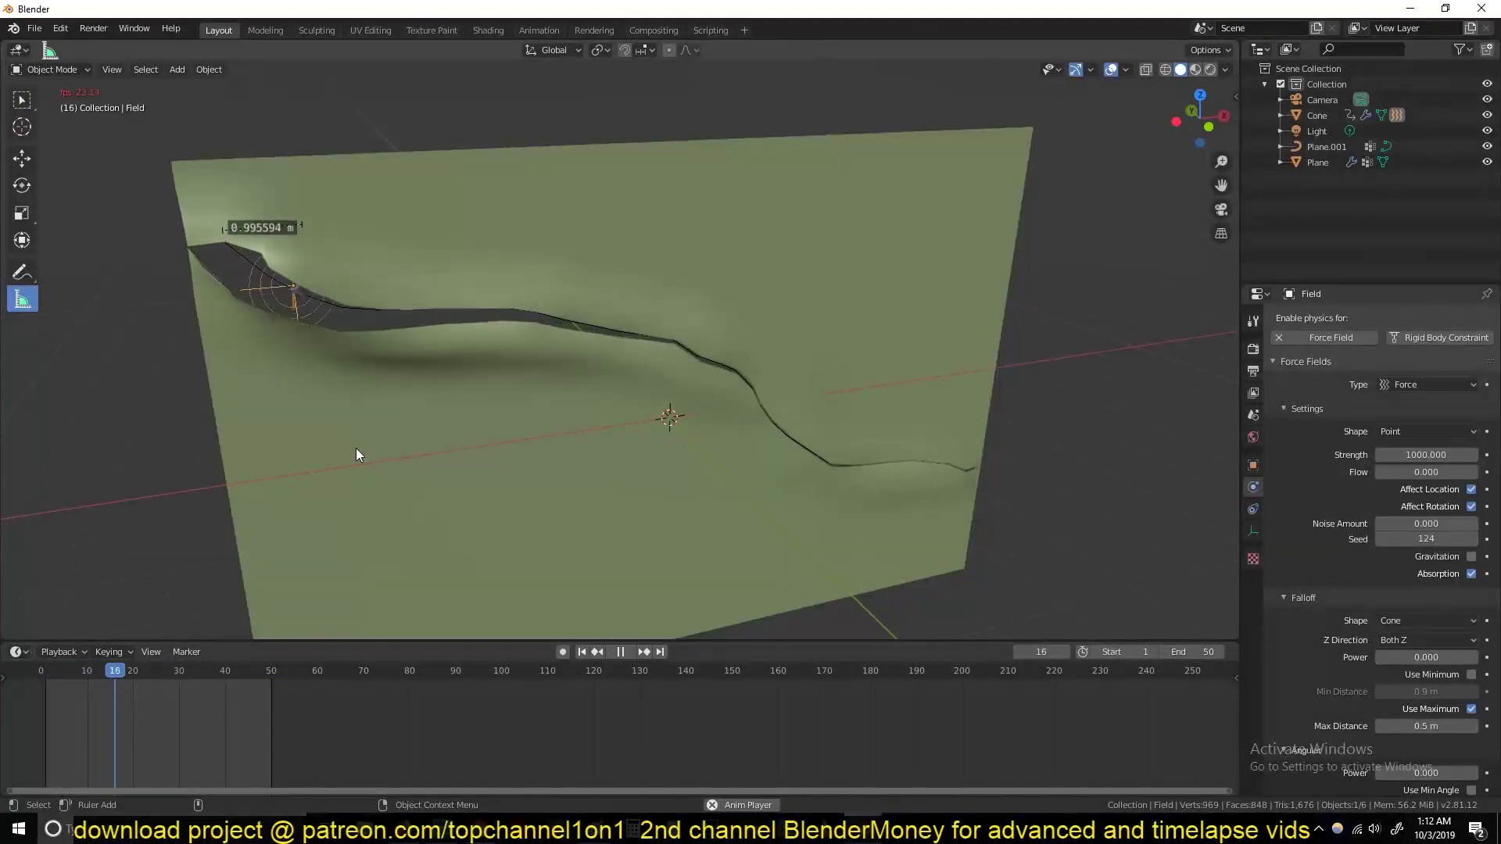
{"action": "key", "text": "Escape"}
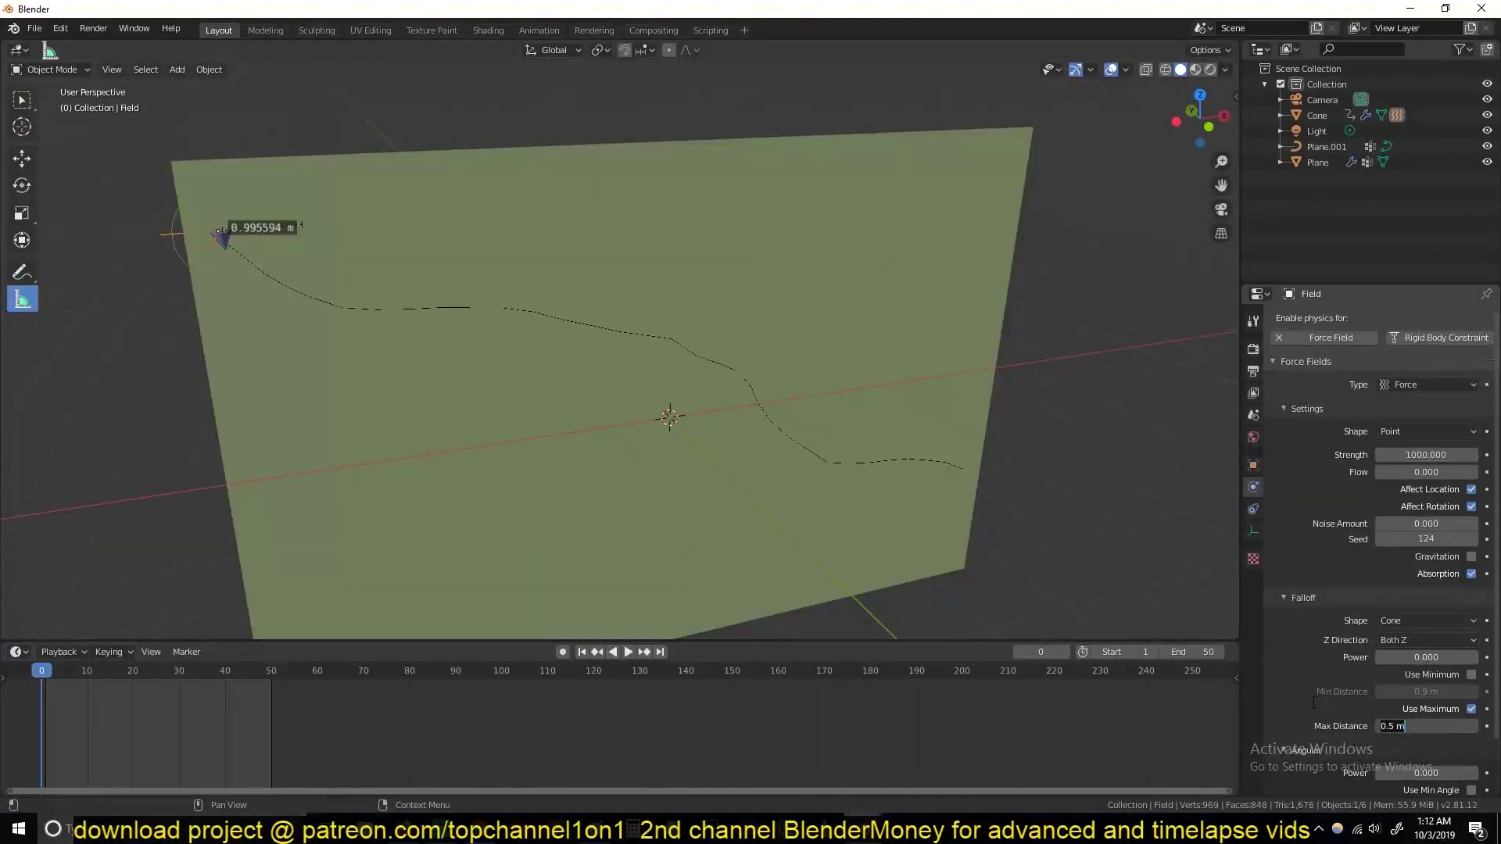
Try a strength of 5000 on the force field and replay the simulation
{"action": "left_click", "coordinate": [1407, 455]}
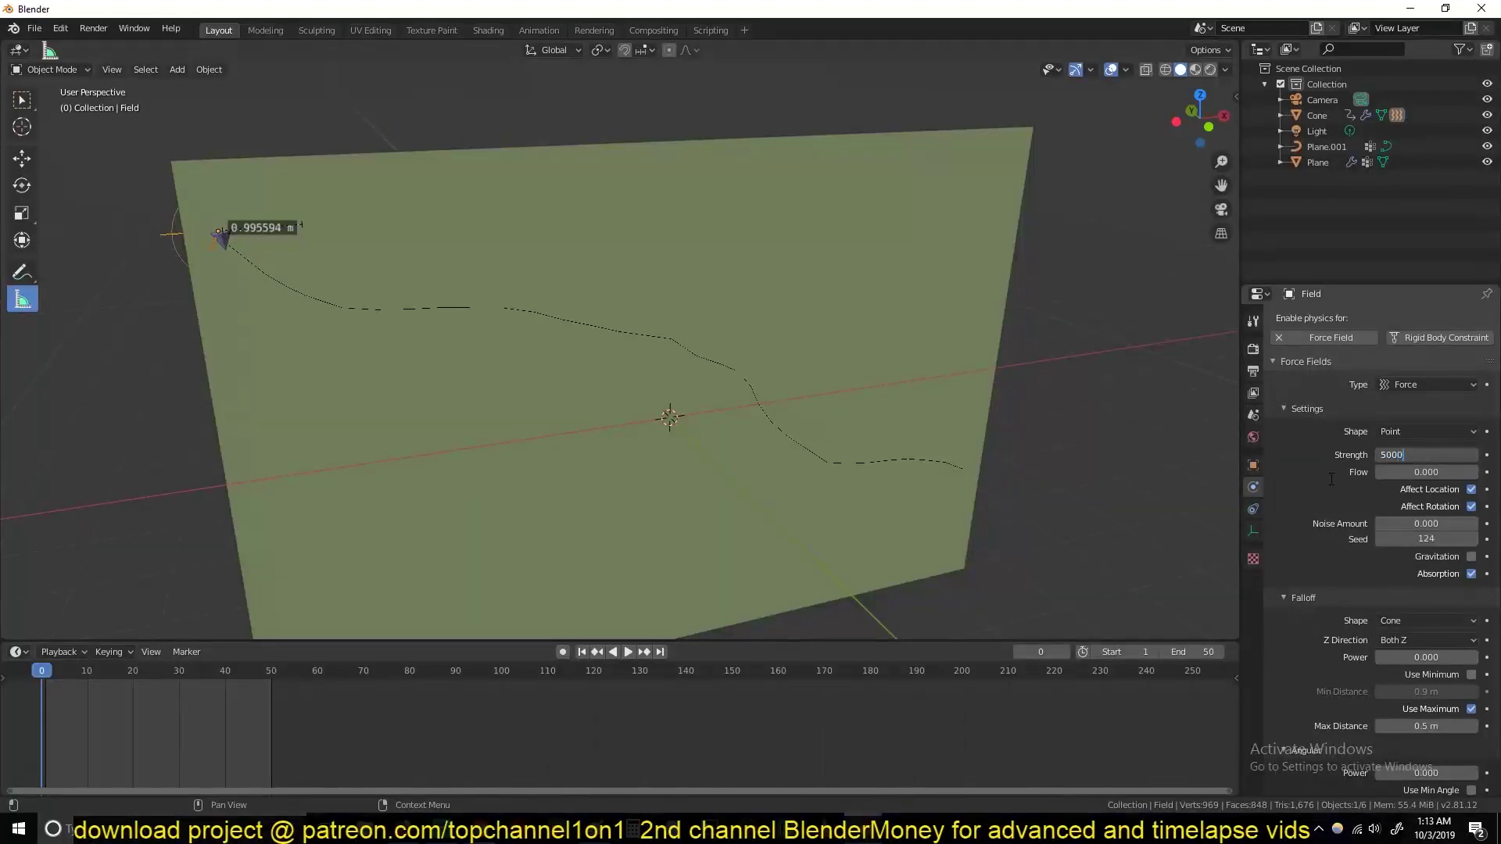
{"action": "key", "text": "space"}
{"action": "key", "text": "Escape"}
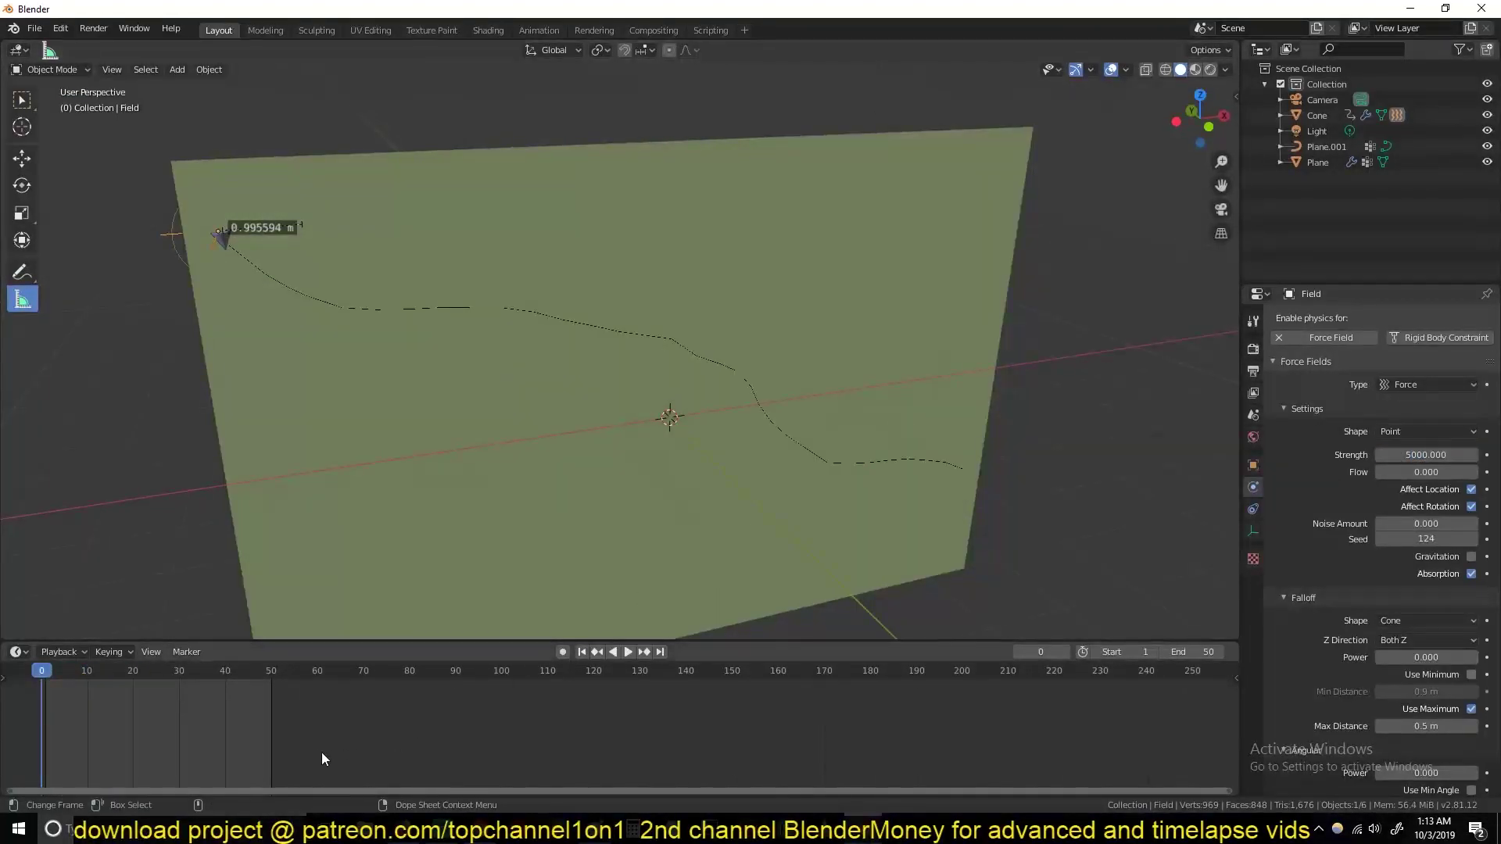
{"action": "left_click", "coordinate": [270, 749]}
{"action": "key", "text": "space"}
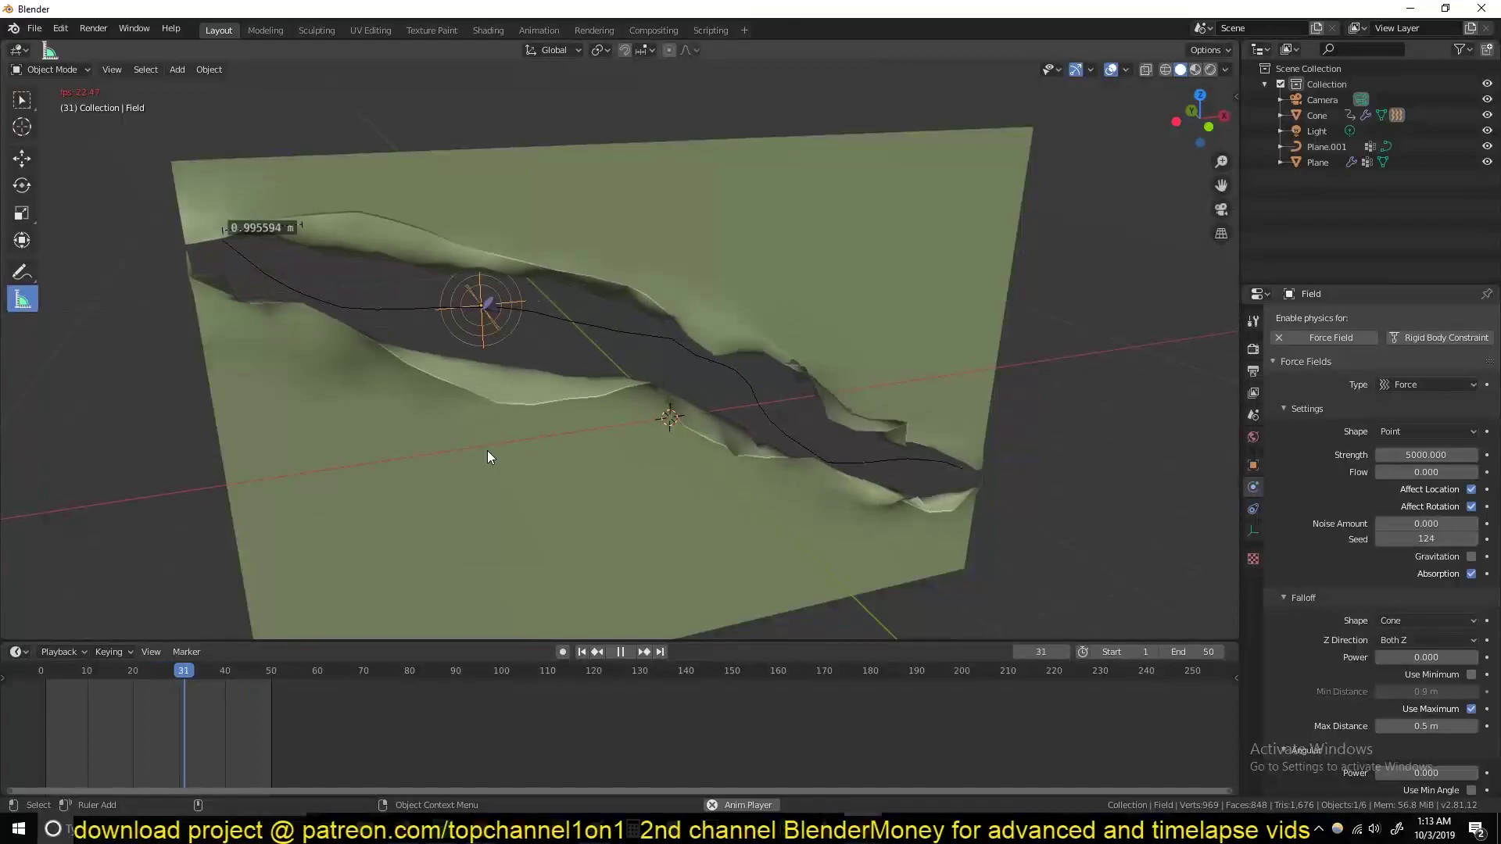
Set the force field's strength to 500 and replay the simulation
{"action": "type", "text": "500"}
{"action": "key", "text": "Return"}
{"action": "key", "text": "space"}
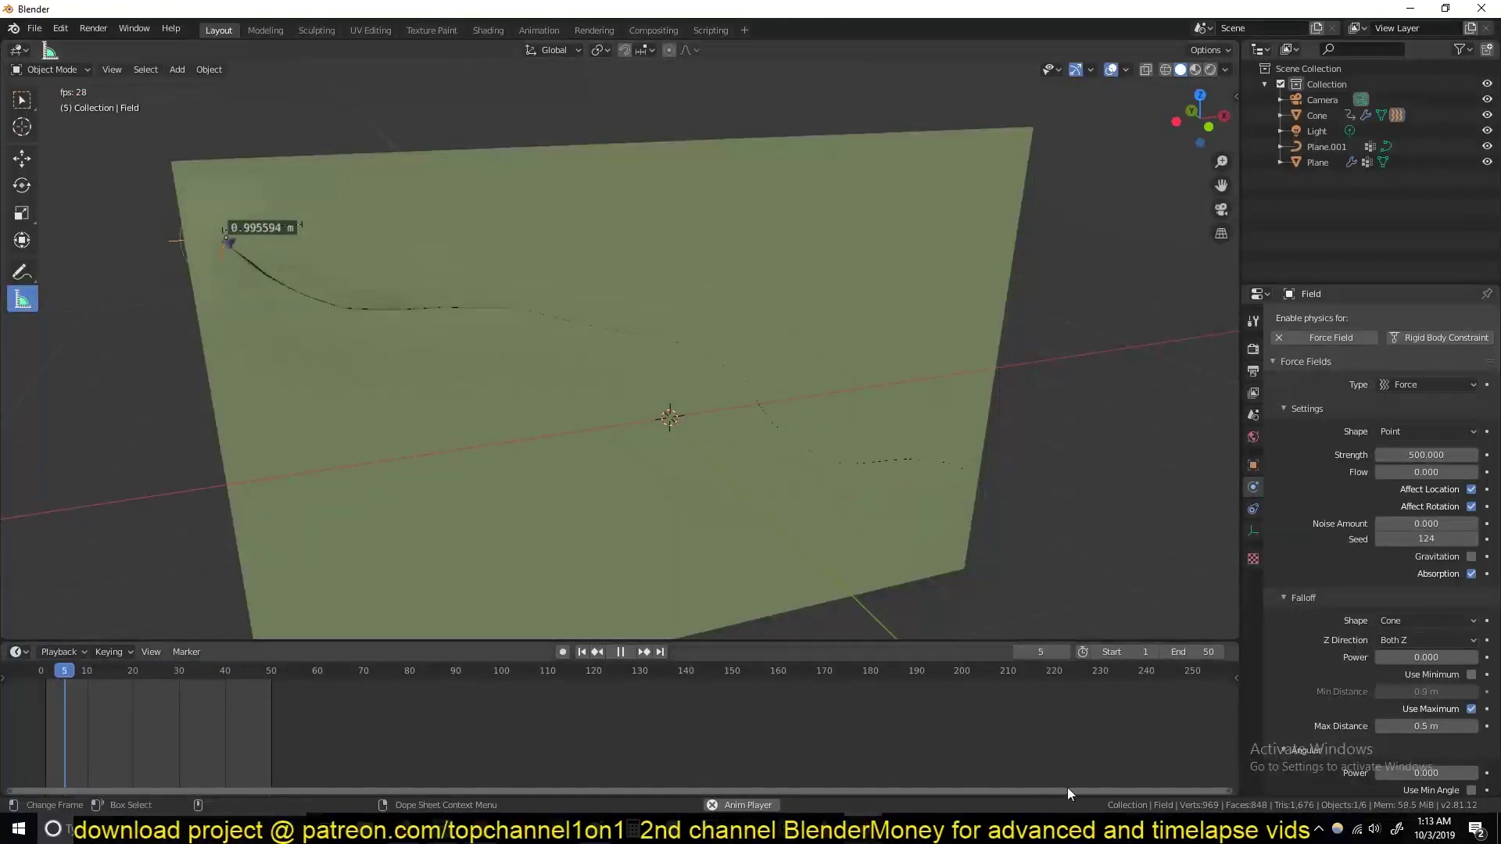
{"action": "key", "text": "Escape"}
Check the plane's cloth stiffness and damping settings, reselect the force field, and view it around the plane from several angles
{"action": "left_click", "coordinate": [660, 370]}
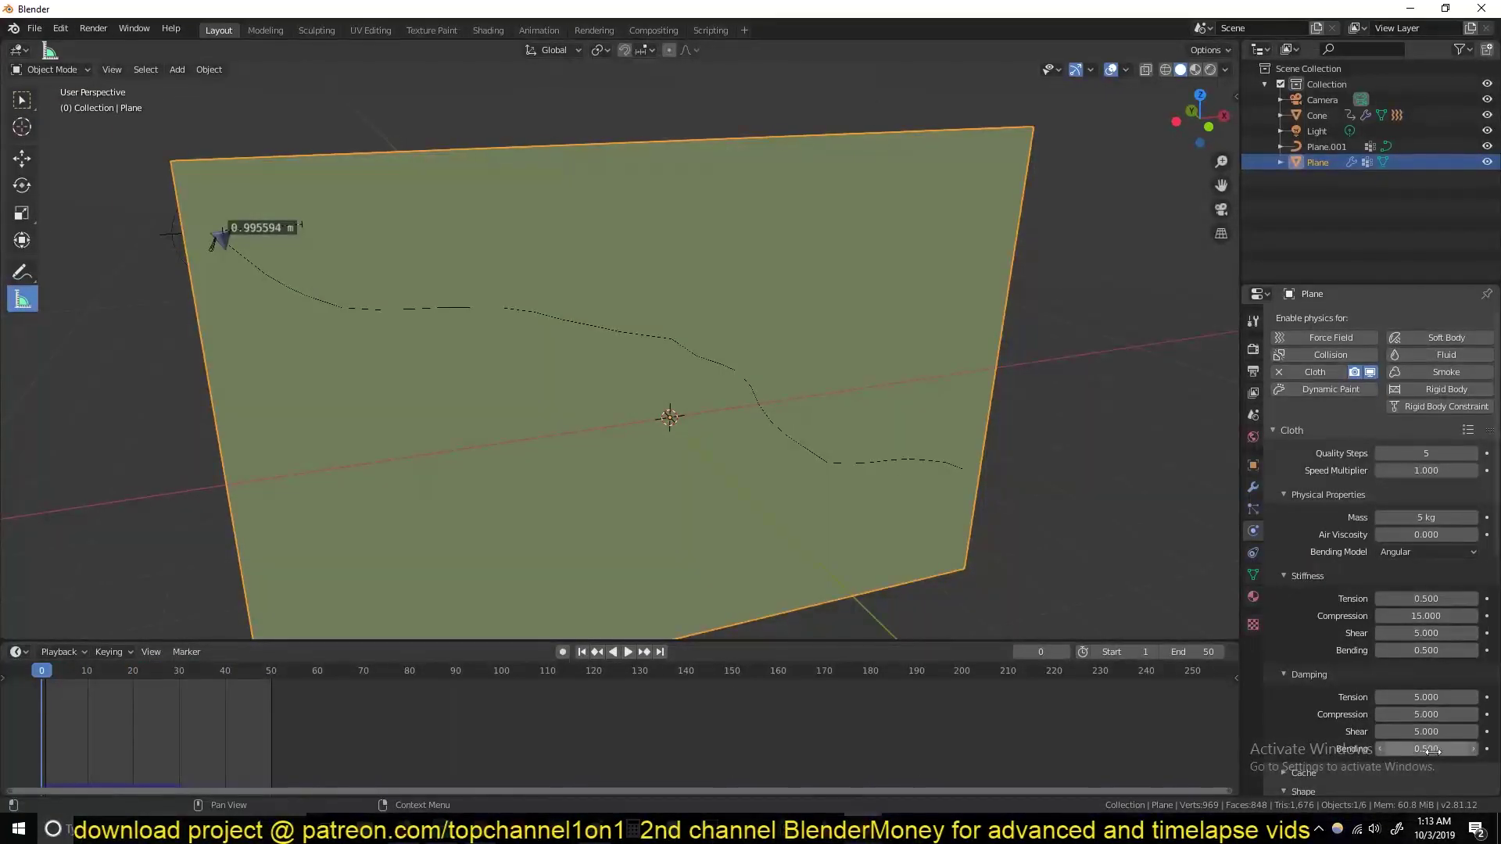
{"action": "scroll", "coordinate": [1276, 572], "scroll_direction": "down", "scroll_amount": 1}
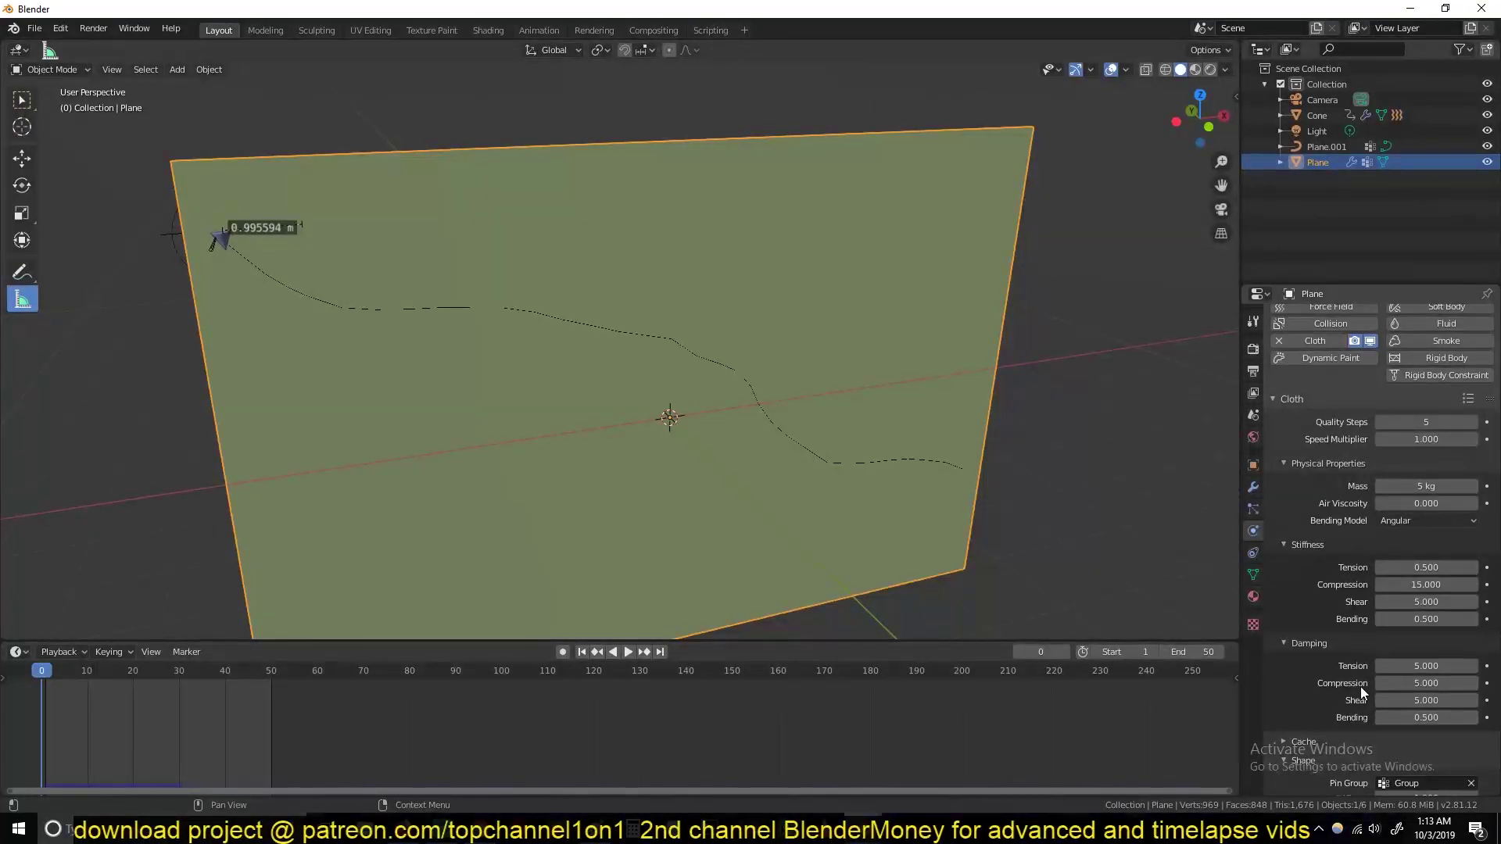
{"action": "middle_click_drag", "start_coordinate": [459, 259], "coordinate": [590, 245]}
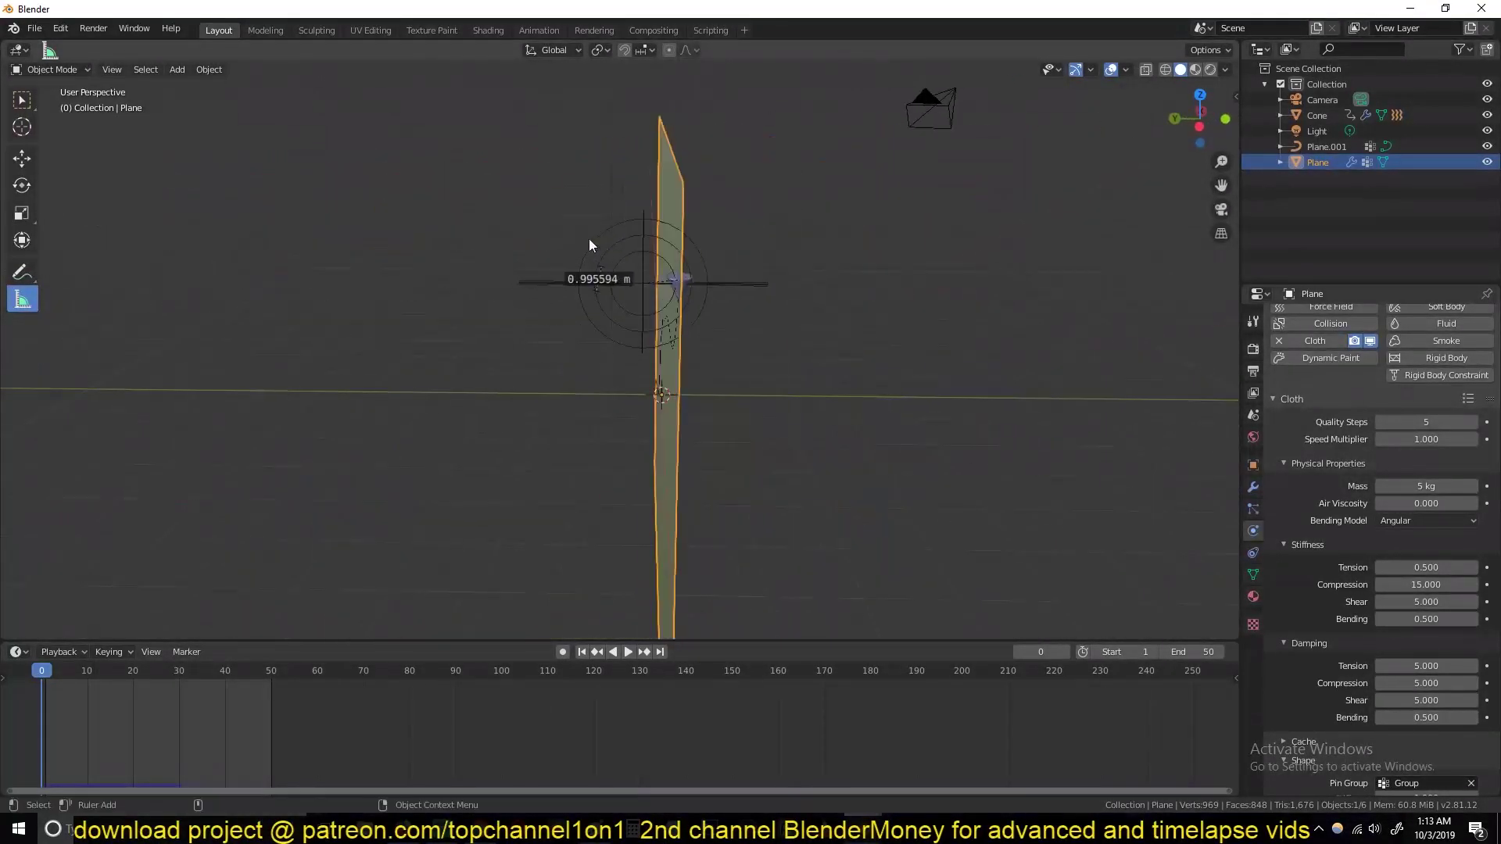
{"action": "left_click", "coordinate": [650, 261]}
{"action": "middle_click_drag", "start_coordinate": [832, 430], "coordinate": [706, 421]}
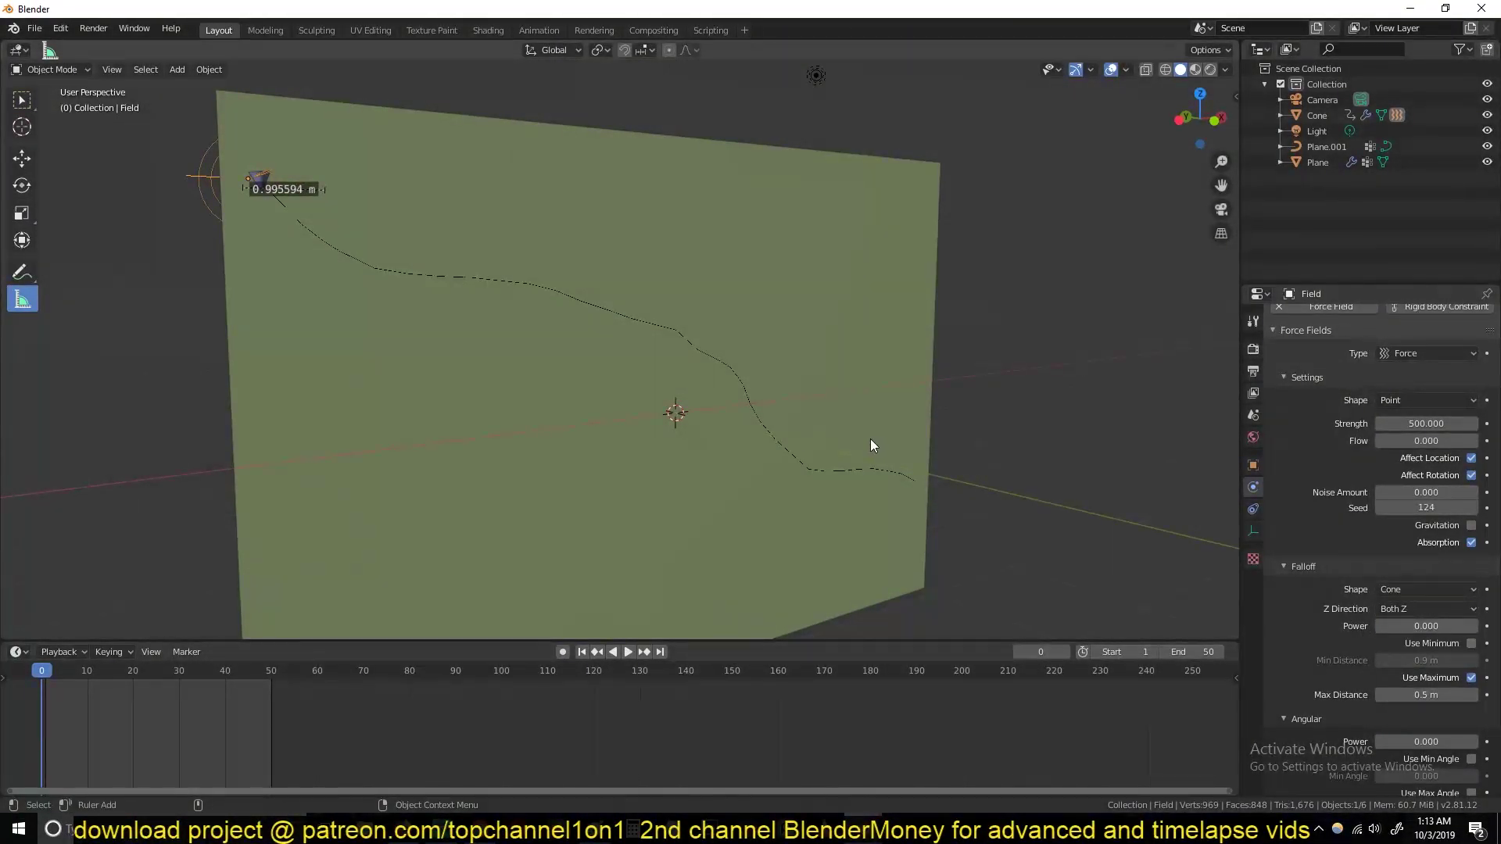
{"action": "middle_click_drag", "start_coordinate": [870, 439], "coordinate": [624, 322]}
{"action": "middle_click_drag", "start_coordinate": [501, 268], "coordinate": [494, 305]}
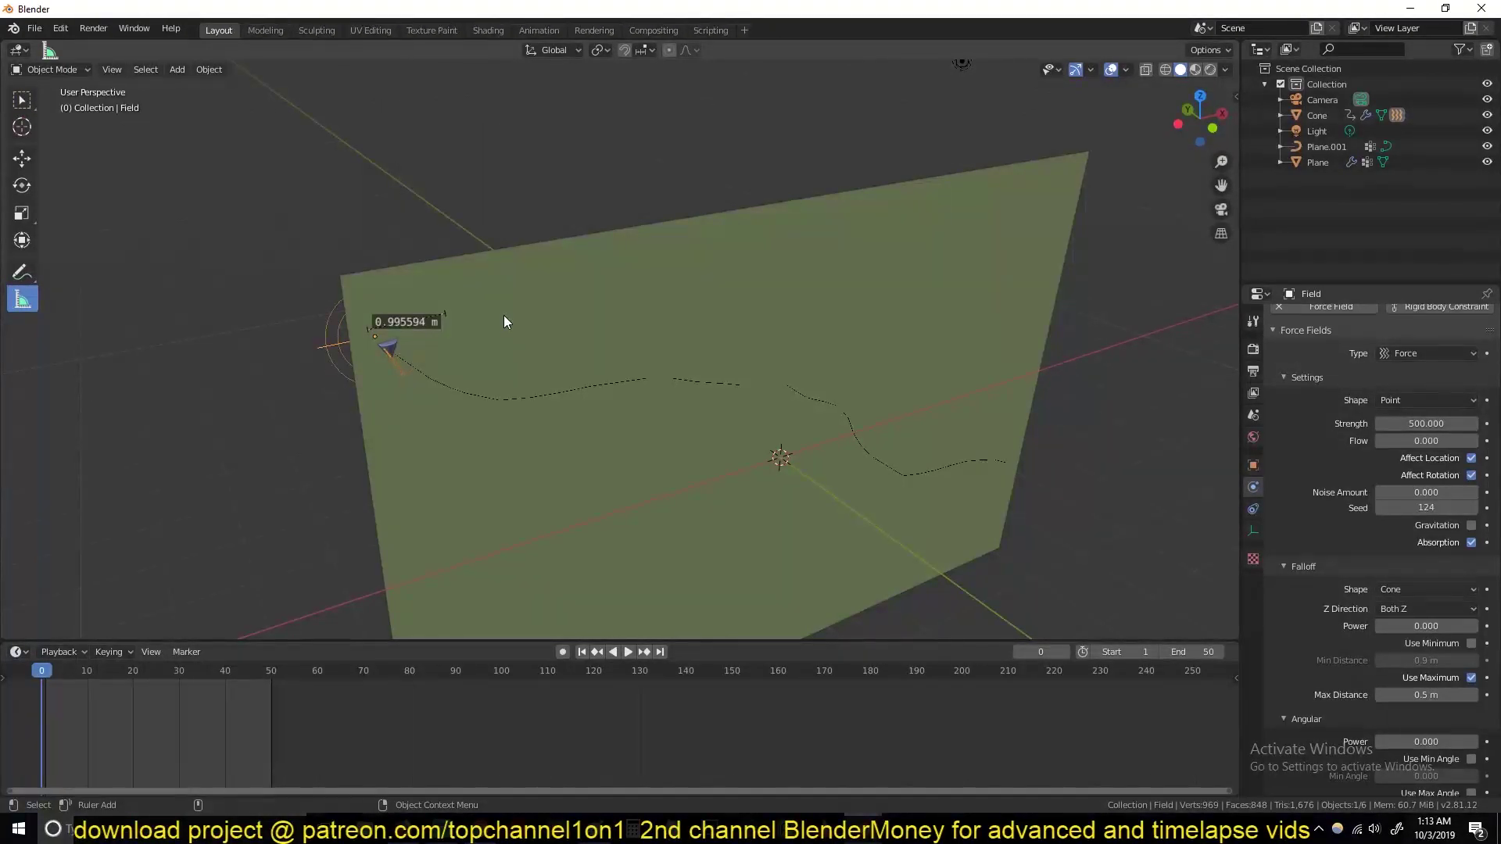
{"action": "middle_click_drag", "start_coordinate": [504, 321], "coordinate": [572, 343]}
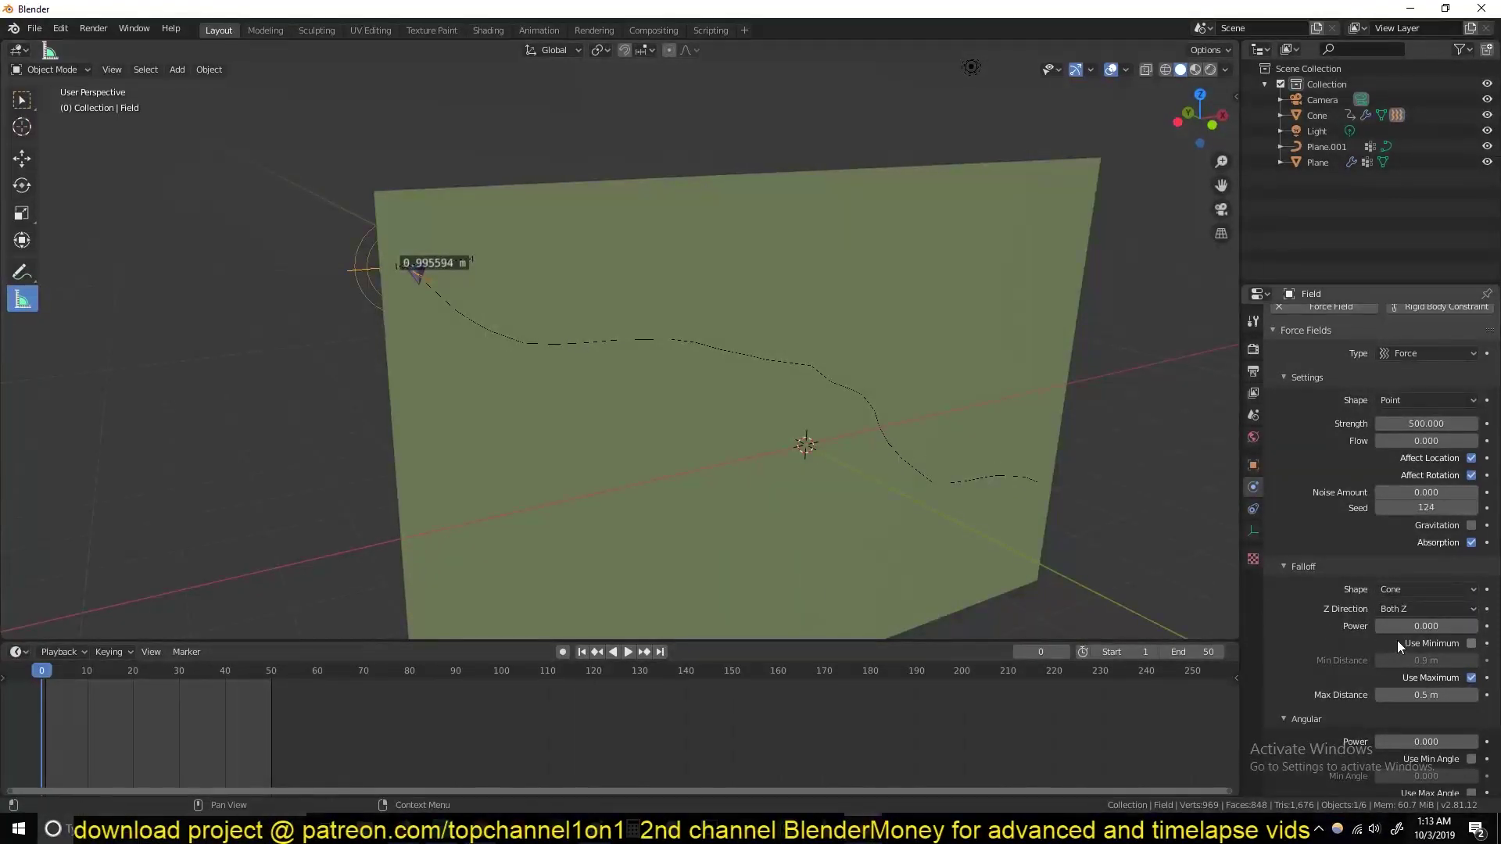
Try a falloff power of 2 on the force field, restore it to 0, and replay the simulation to frame 47
{"action": "scroll", "coordinate": [1400, 673], "scroll_direction": "down", "scroll_amount": 1}
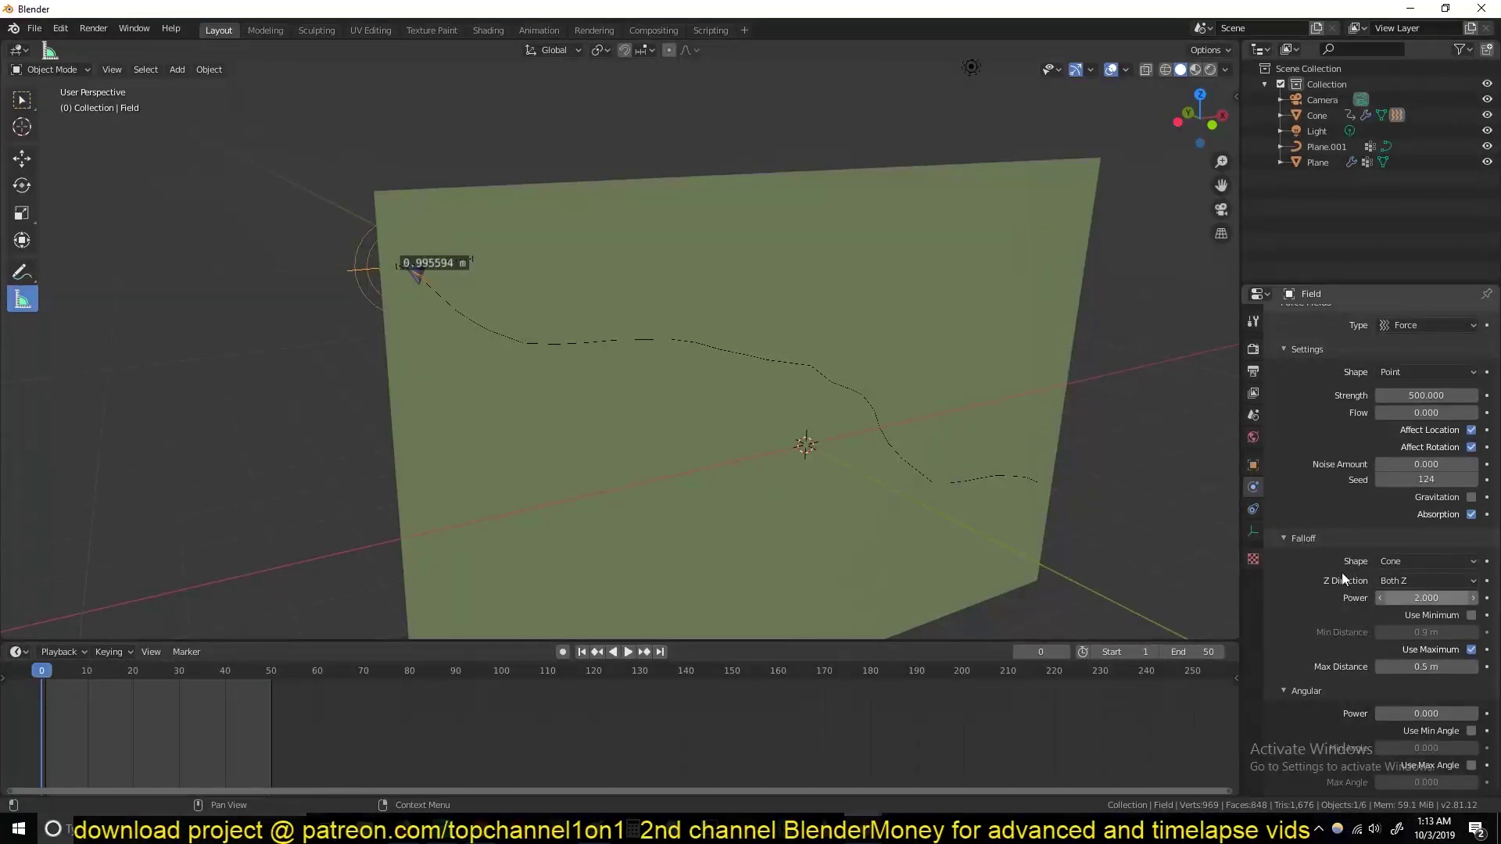
{"action": "key", "text": "space"}
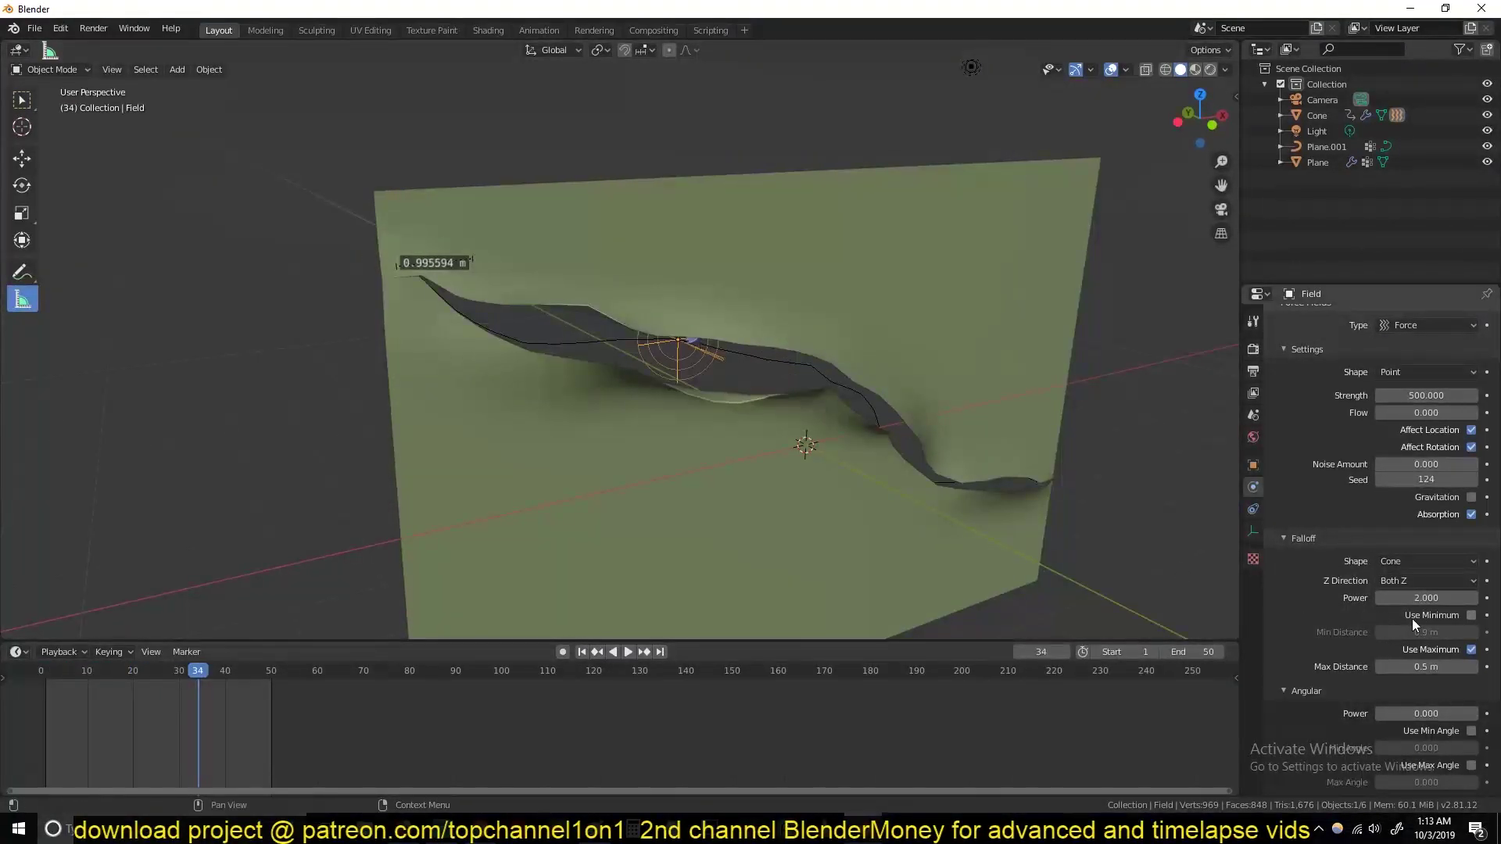
{"action": "key", "text": "space"}
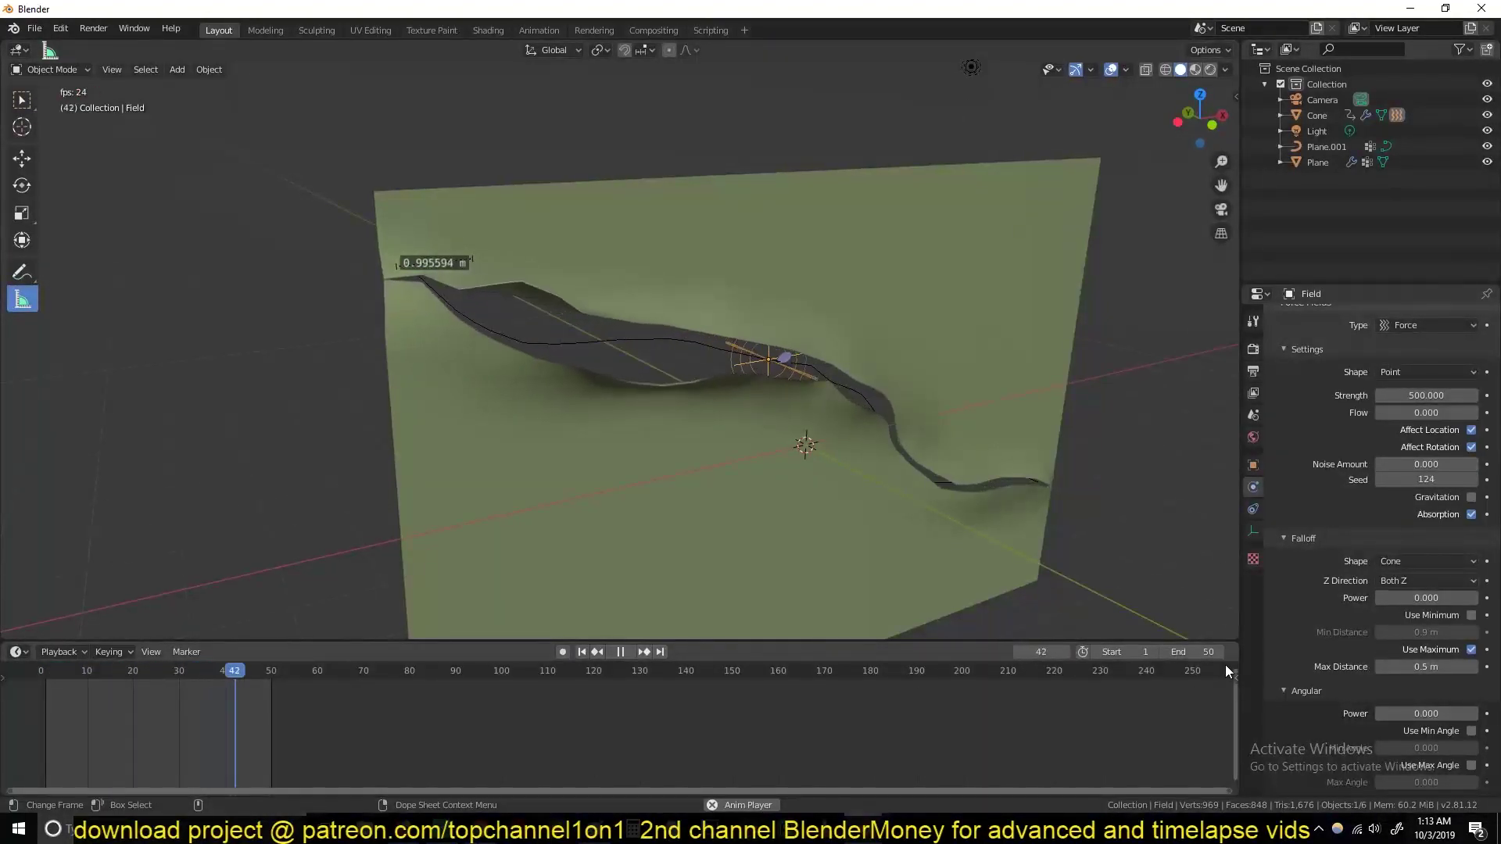
{"action": "key", "text": "space"}
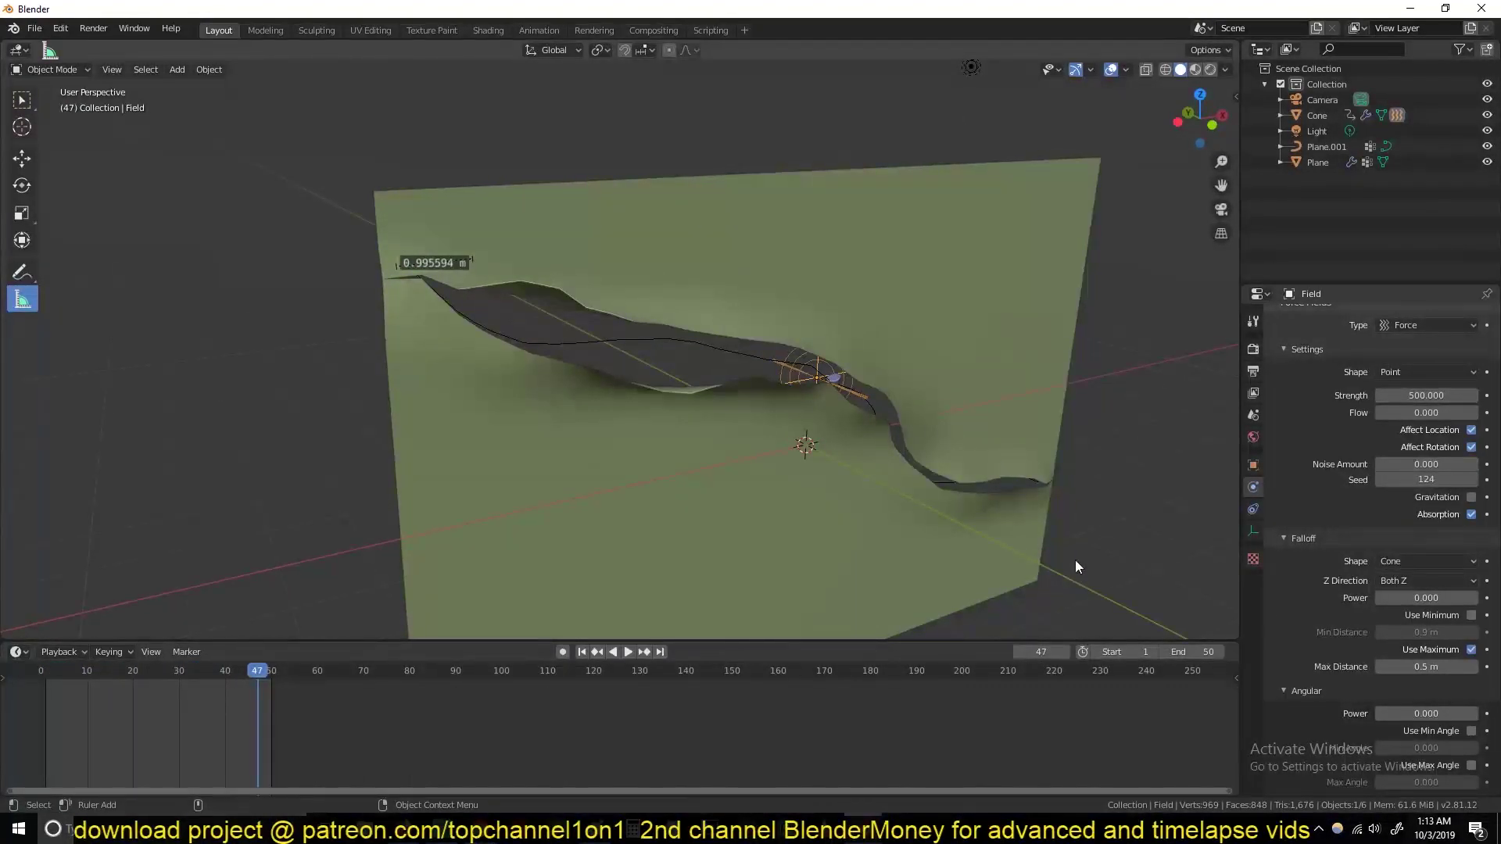
{"action": "mouse_move", "coordinate": [622, 467]}
{"action": "middle_mouse_down"}
{"action": "mouse_move", "coordinate": [682, 437]}
{"action": "mouse_move", "coordinate": [635, 394]}
{"action": "mouse_move", "coordinate": [623, 468]}
{"action": "middle_mouse_up"}
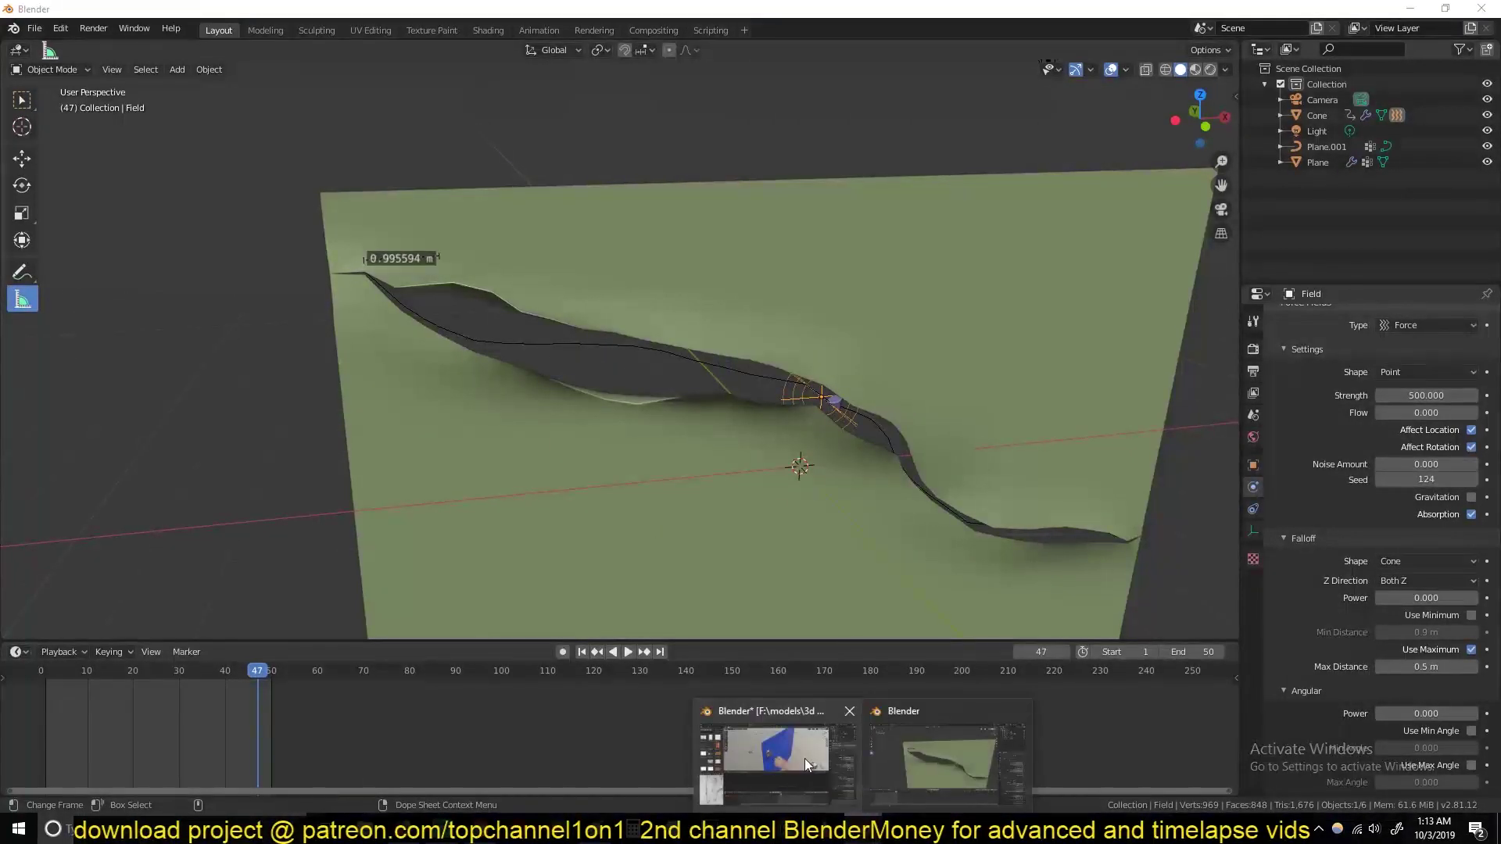
Switch to the test.blend project and examine its force field settings and the hand-held blade against the blue sheet
{"action": "left_click", "coordinate": [804, 758]}
{"action": "key", "text": "shift+Left"}
{"action": "key", "text": "space"}
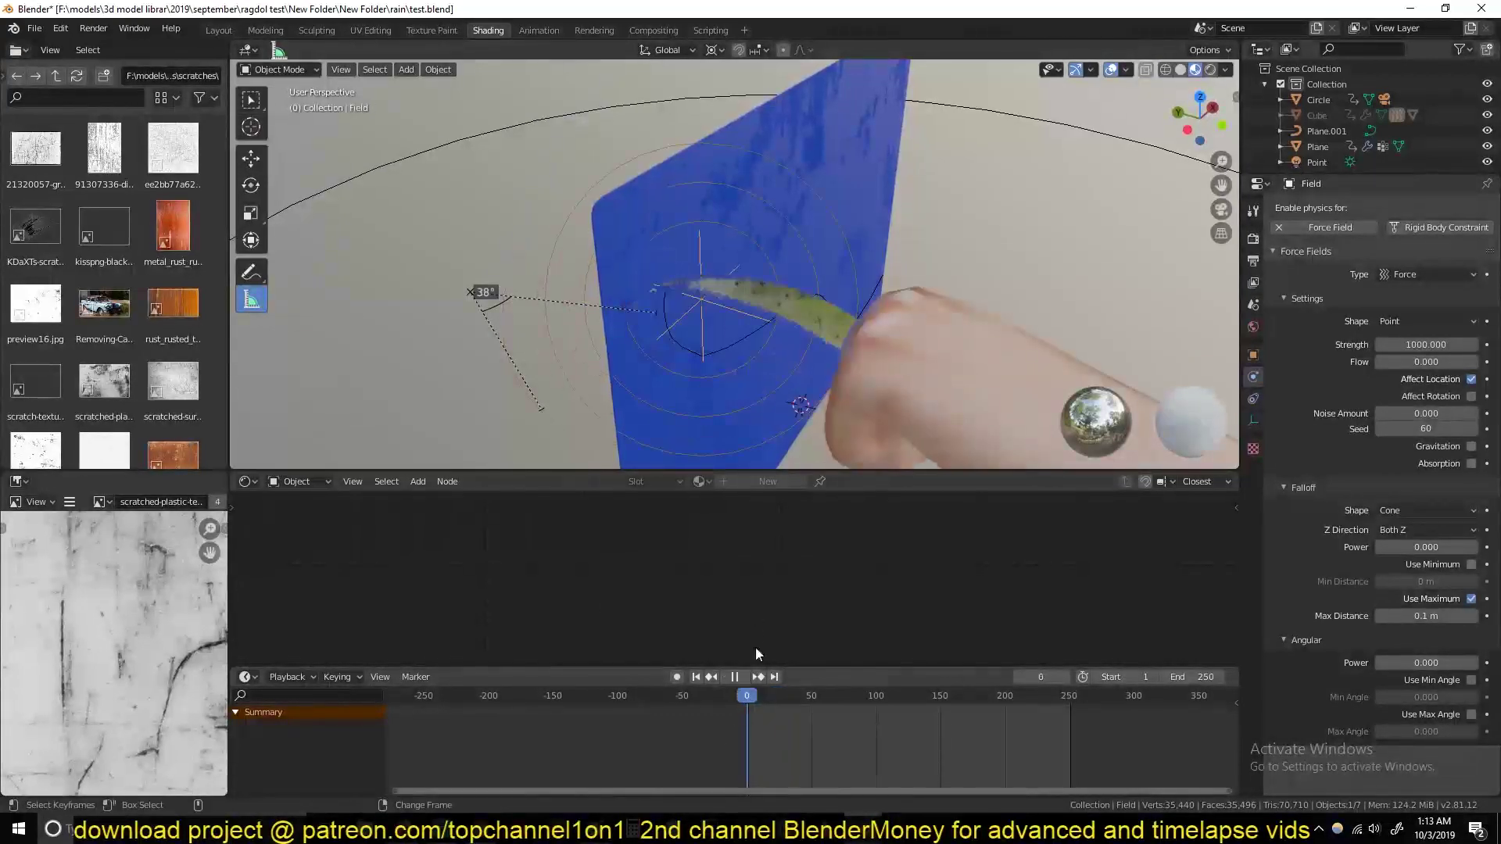
{"action": "key", "text": "Escape"}
{"action": "middle_click_drag", "start_coordinate": [641, 349], "coordinate": [576, 283]}
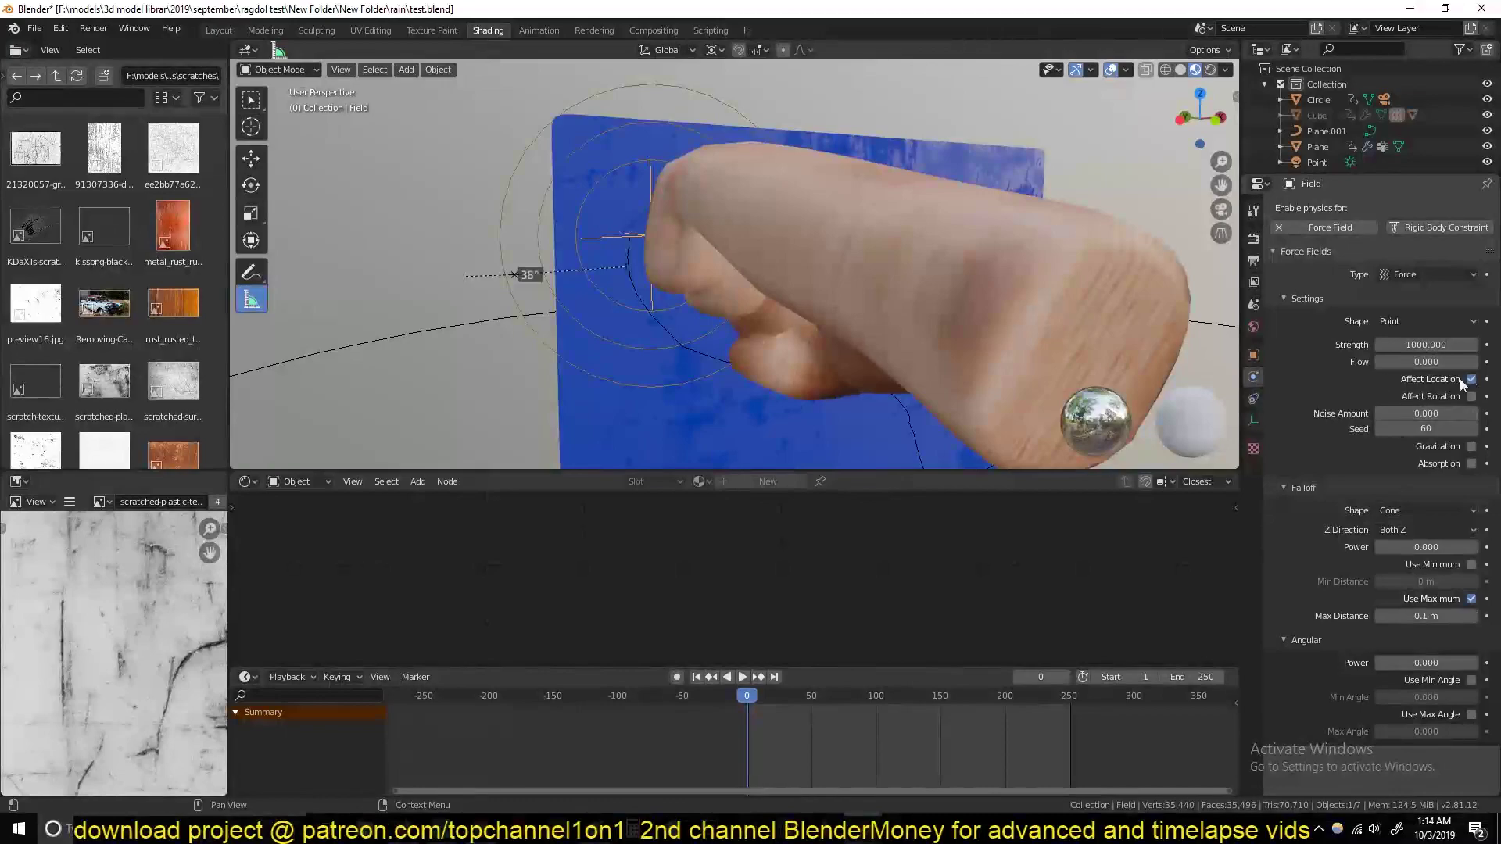
{"action": "middle_click_drag", "start_coordinate": [672, 266], "coordinate": [780, 283]}
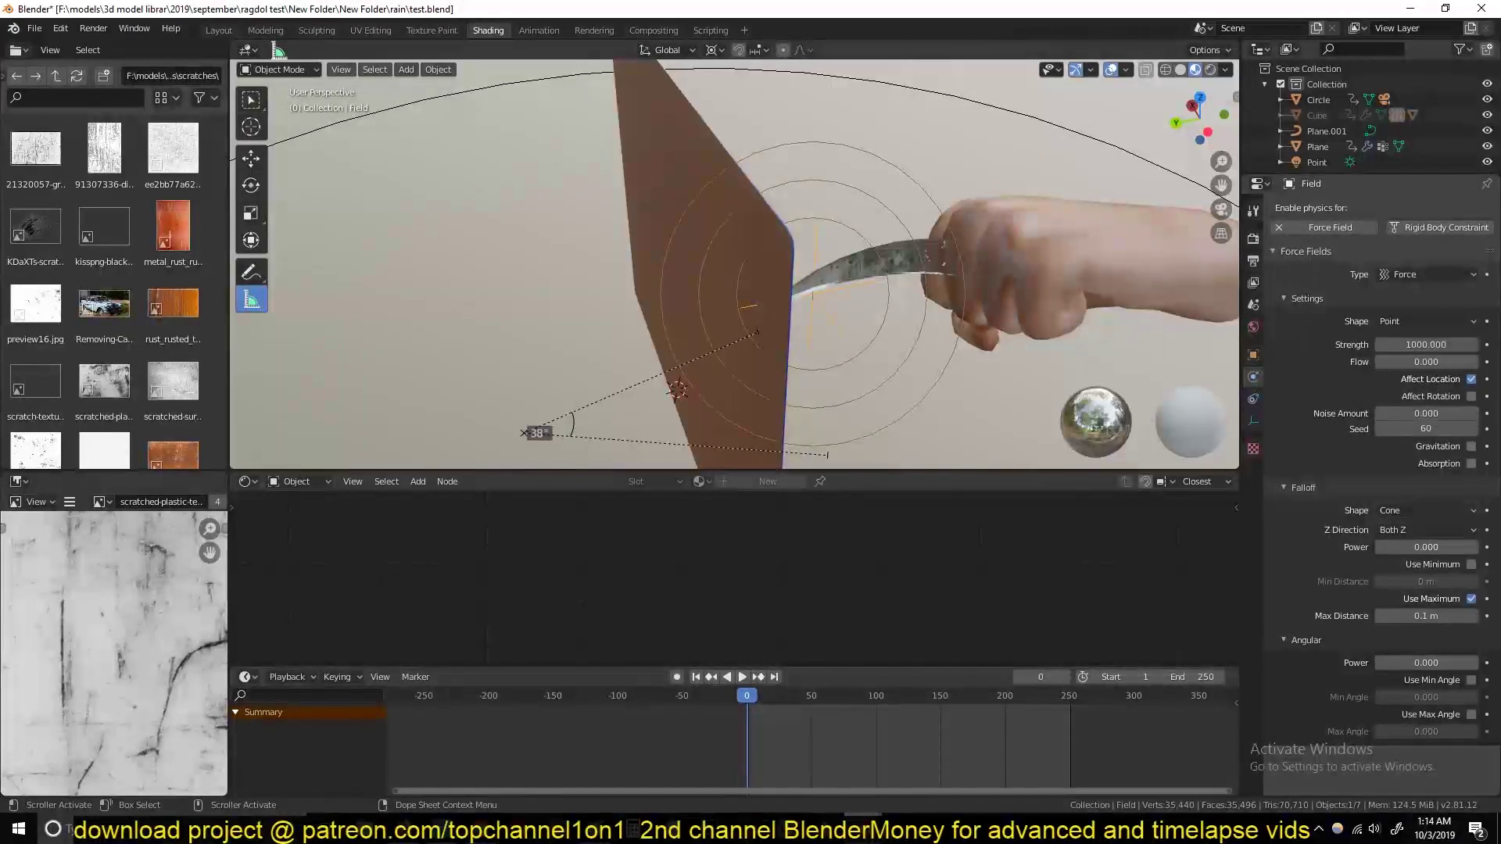
{"action": "left_click", "coordinate": [860, 255]}
{"action": "middle_click_drag", "start_coordinate": [861, 254], "coordinate": [794, 312]}
{"action": "middle_click_drag", "start_coordinate": [941, 234], "coordinate": [706, 187]}
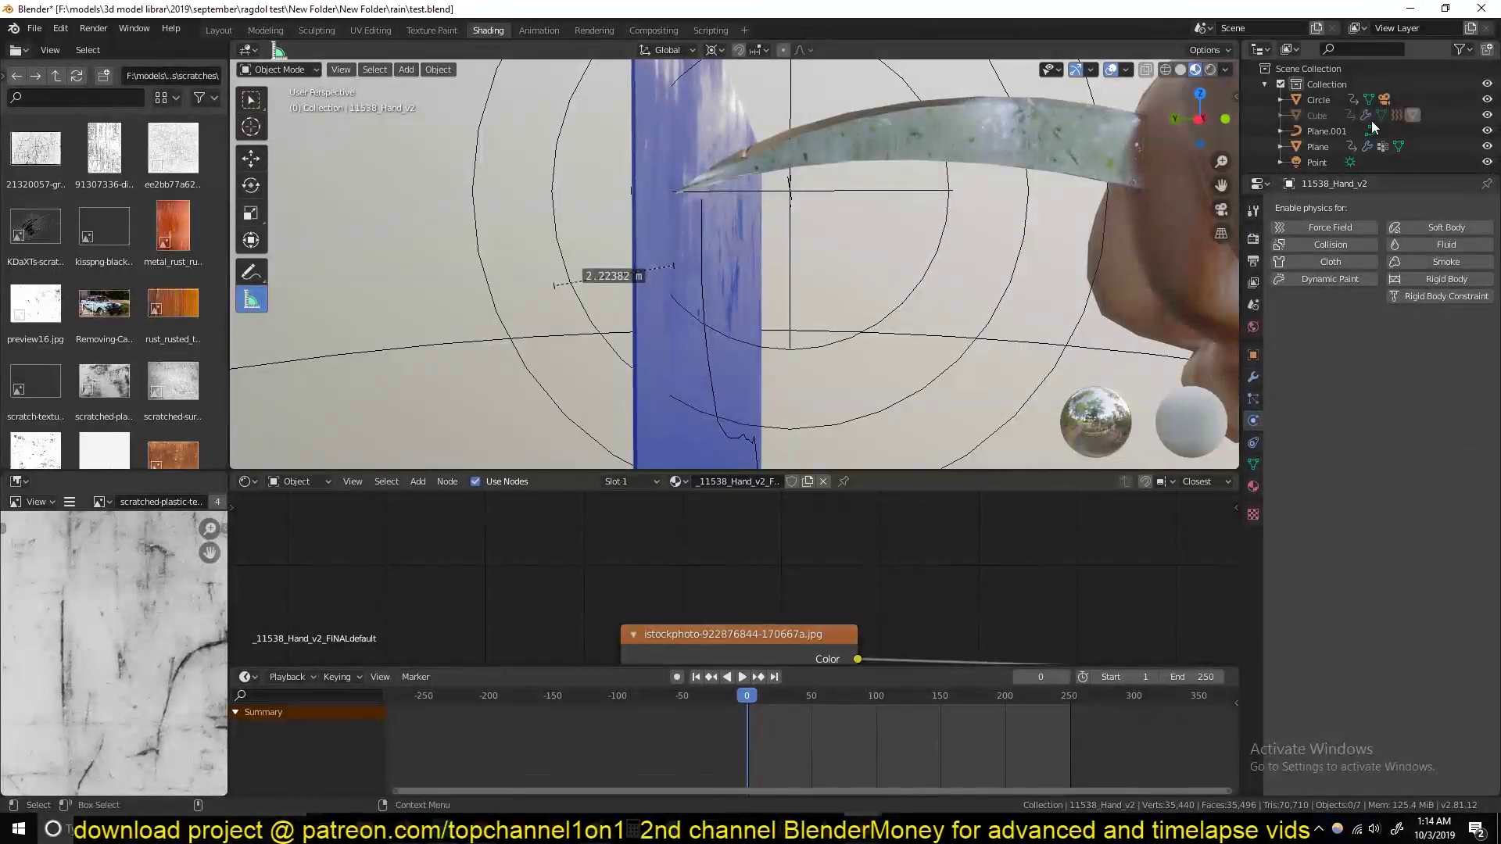
Show the viewport visibility toggles in the outliner and enable the disabled Cube in the viewport
{"action": "left_click", "coordinate": [1283, 117]}
{"action": "left_click", "coordinate": [1279, 115]}
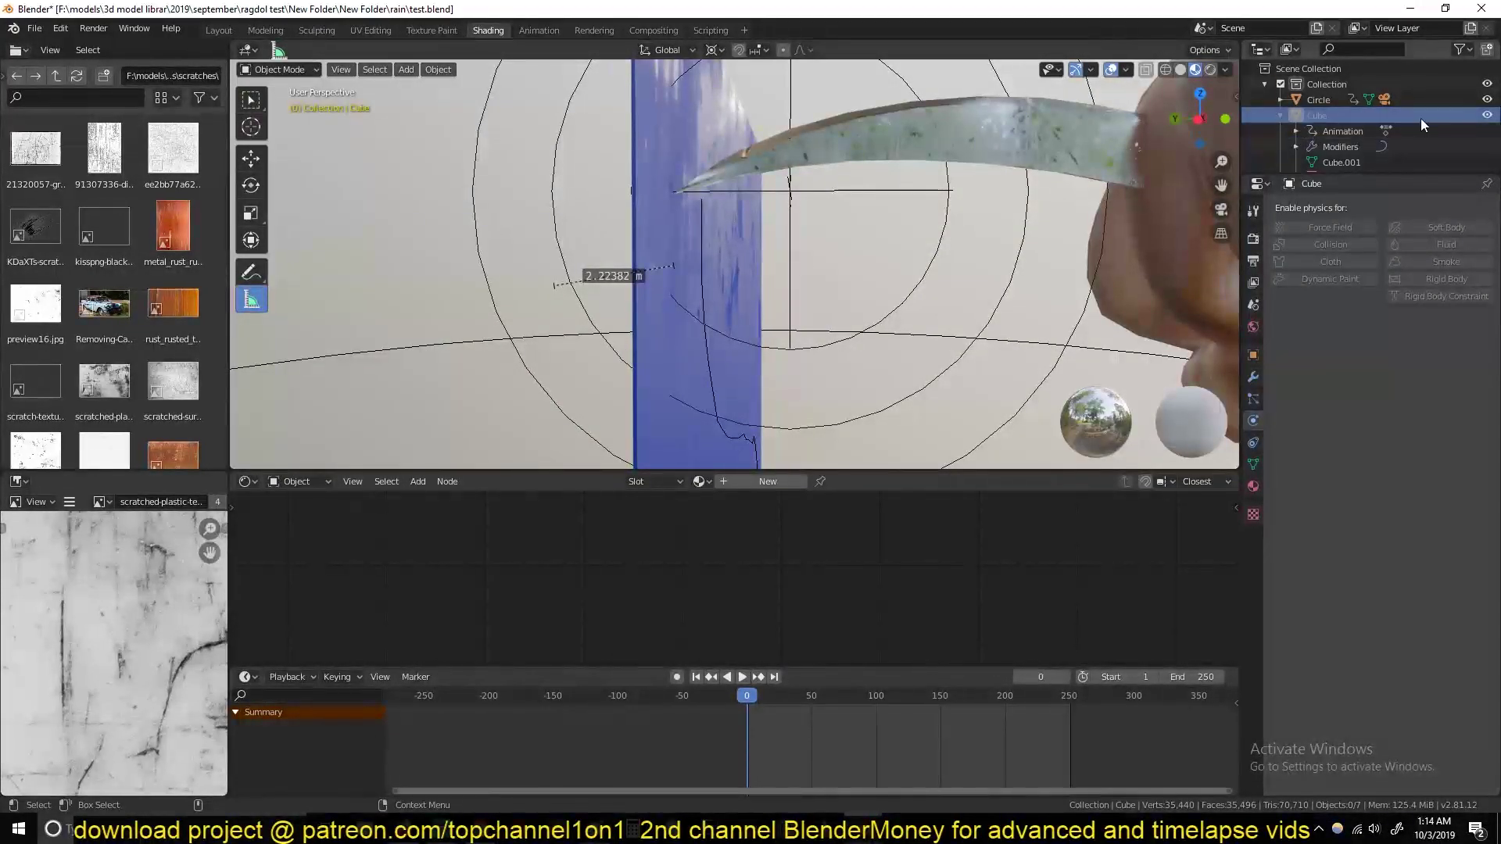
{"action": "left_click", "coordinate": [1283, 116]}
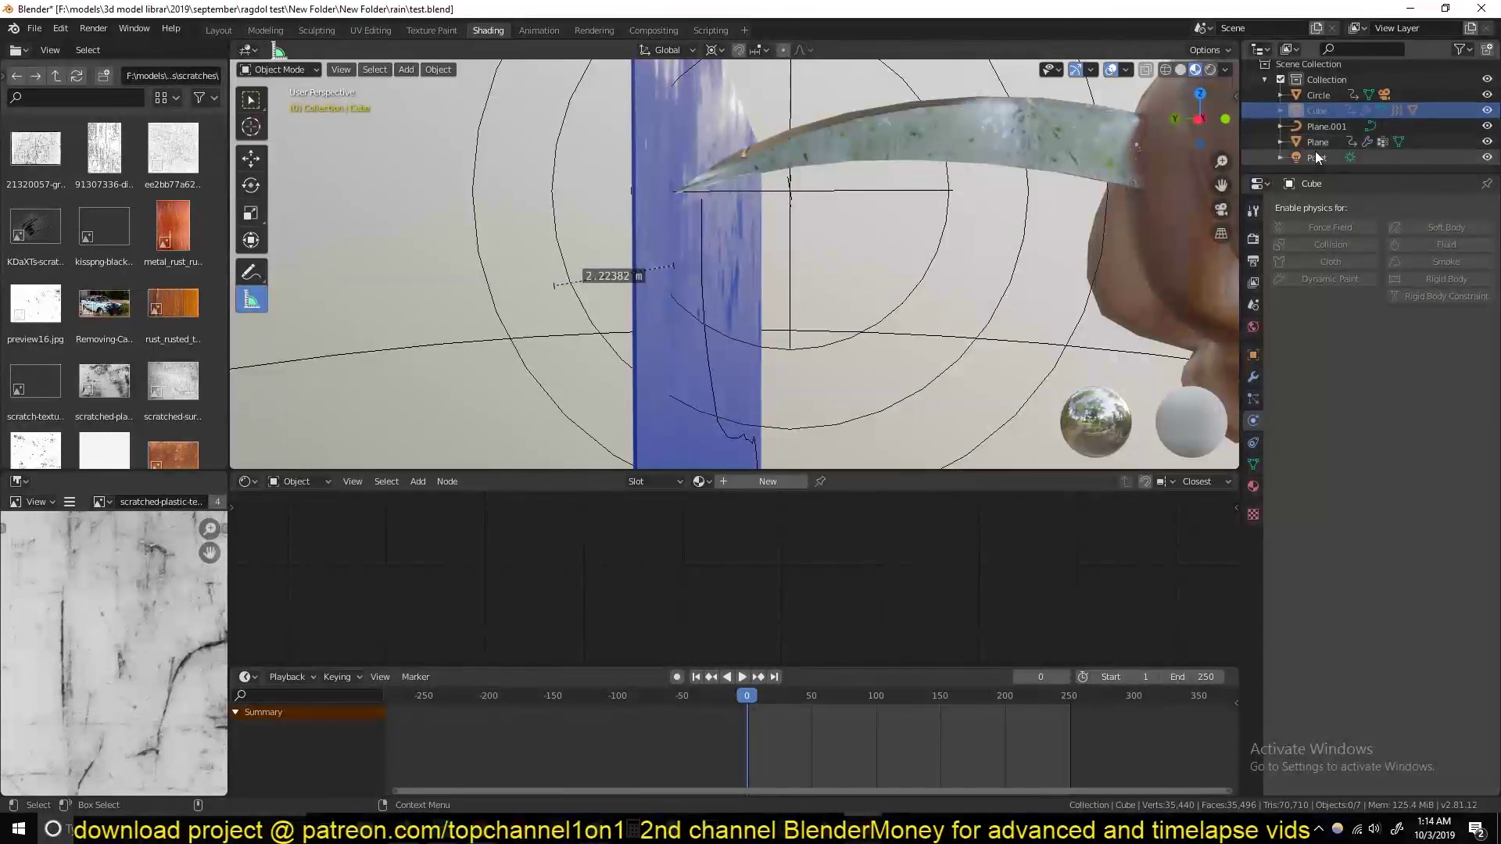
{"action": "left_click", "coordinate": [1458, 49]}
{"action": "left_click", "coordinate": [1398, 98]}
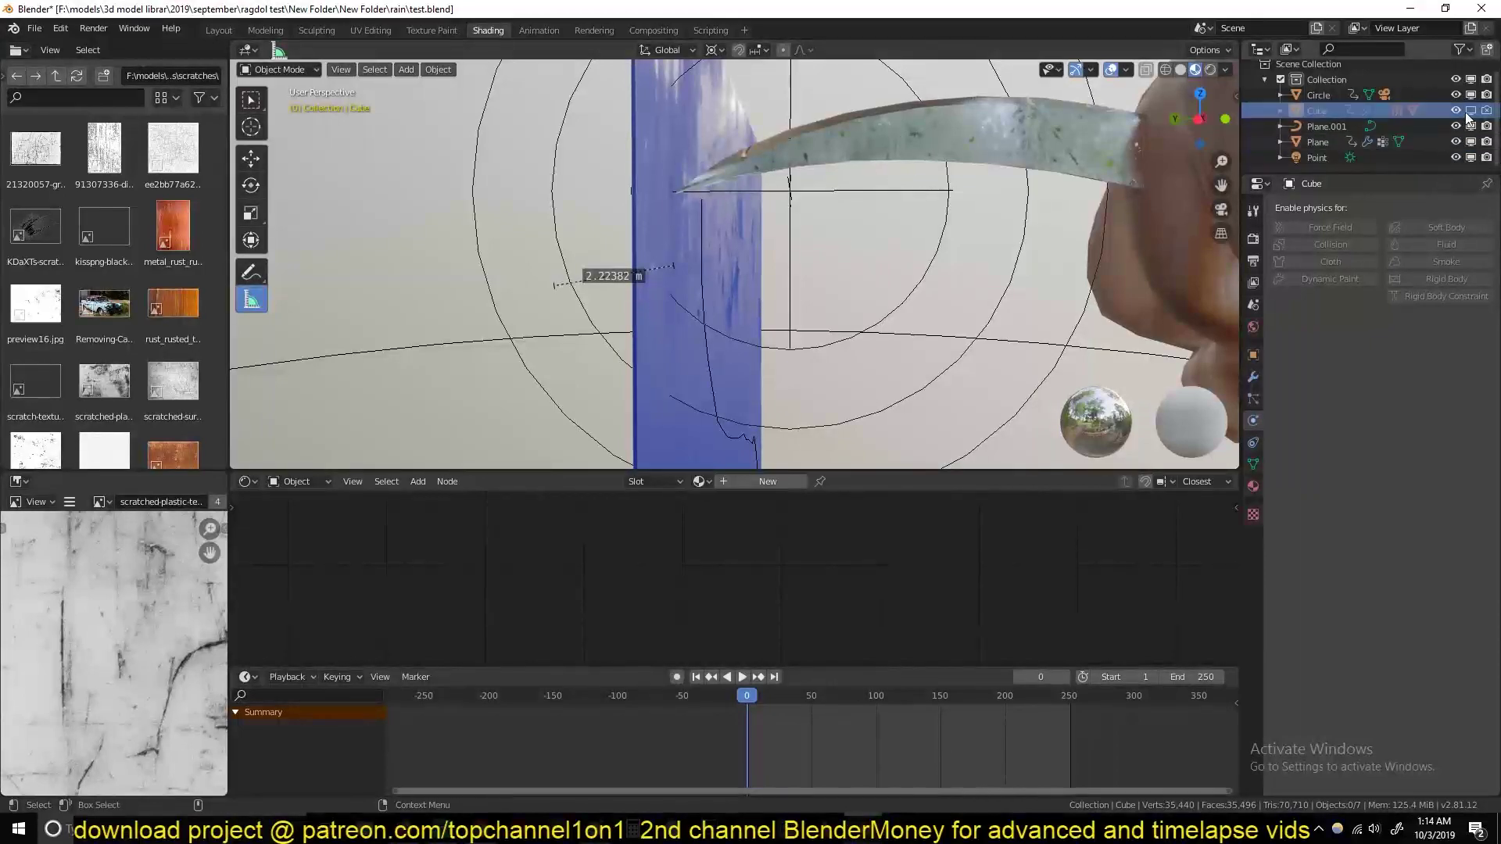
Select the path curve on the blue sheet and briefly play the animation to see the hand at the sheet's edge
{"action": "middle_click_drag", "start_coordinate": [1016, 234], "coordinate": [775, 237]}
{"action": "left_click", "coordinate": [859, 320]}
{"action": "left_click", "coordinate": [786, 244]}
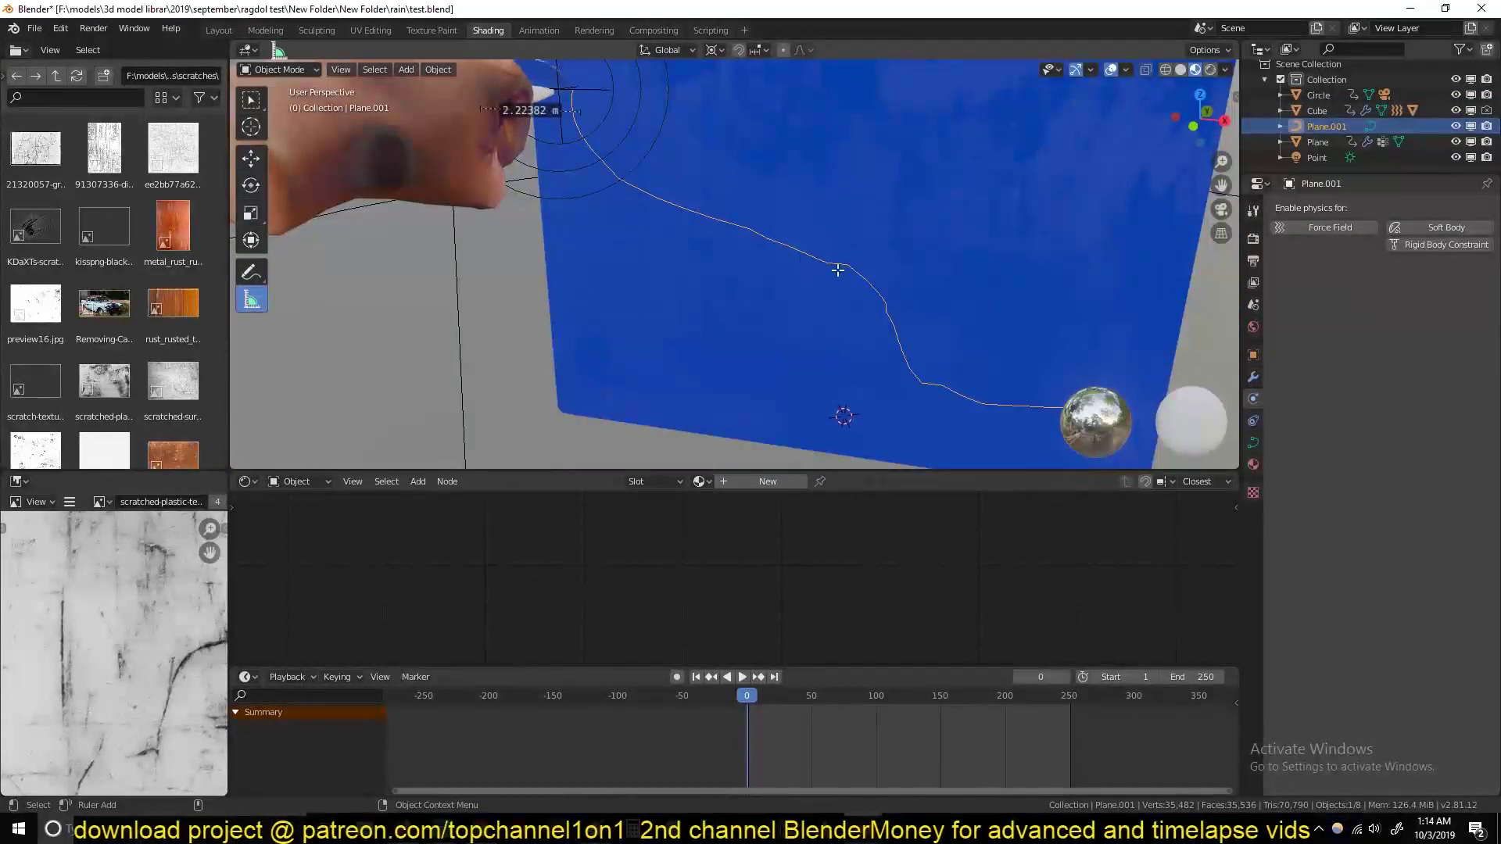
{"action": "key", "text": "space"}
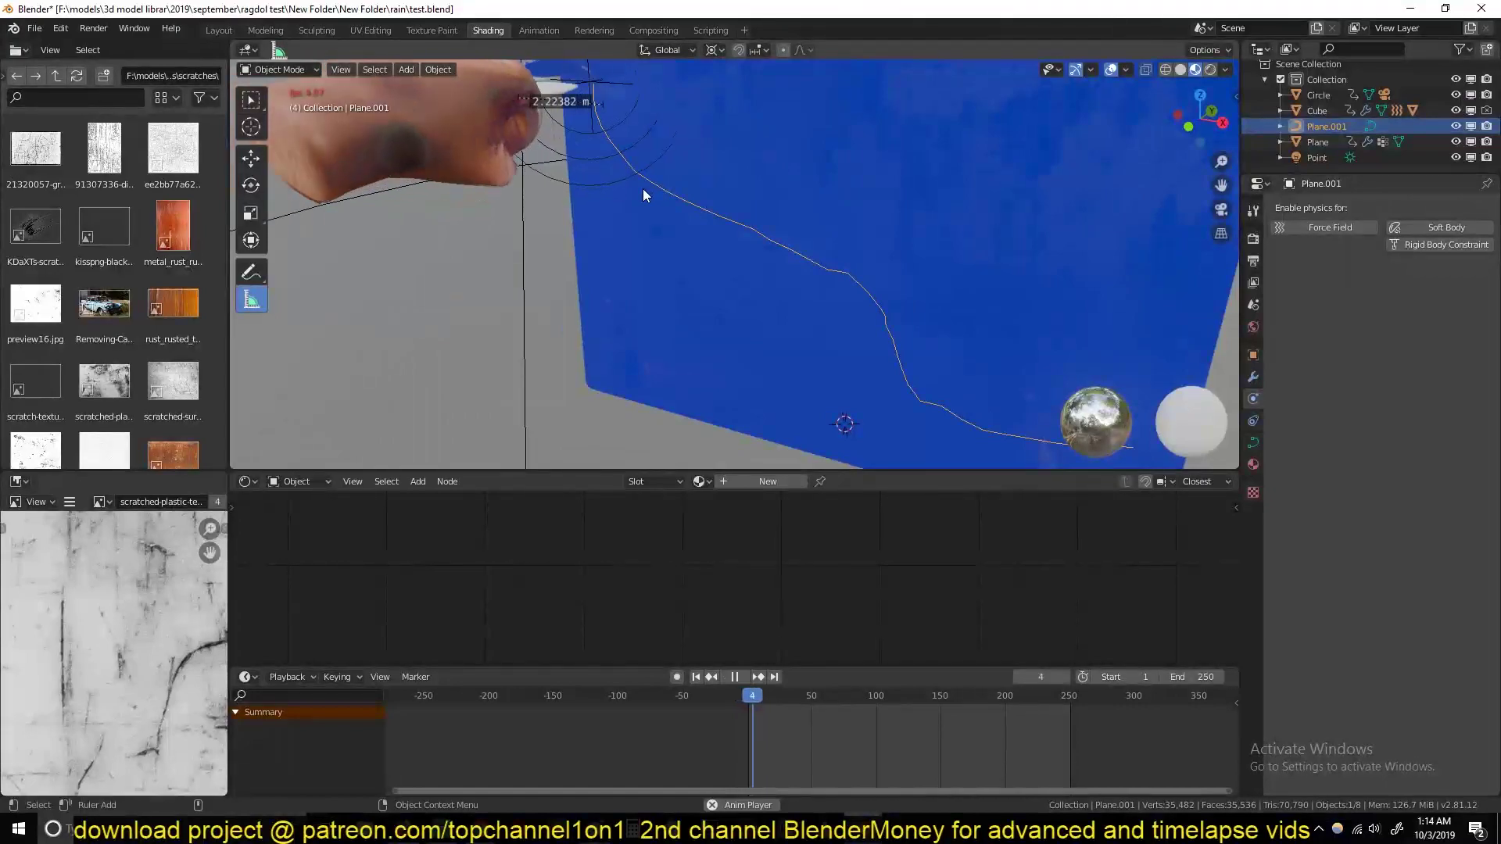
{"action": "key", "text": "space"}
{"action": "middle_click_drag", "start_coordinate": [664, 260], "coordinate": [685, 324]}
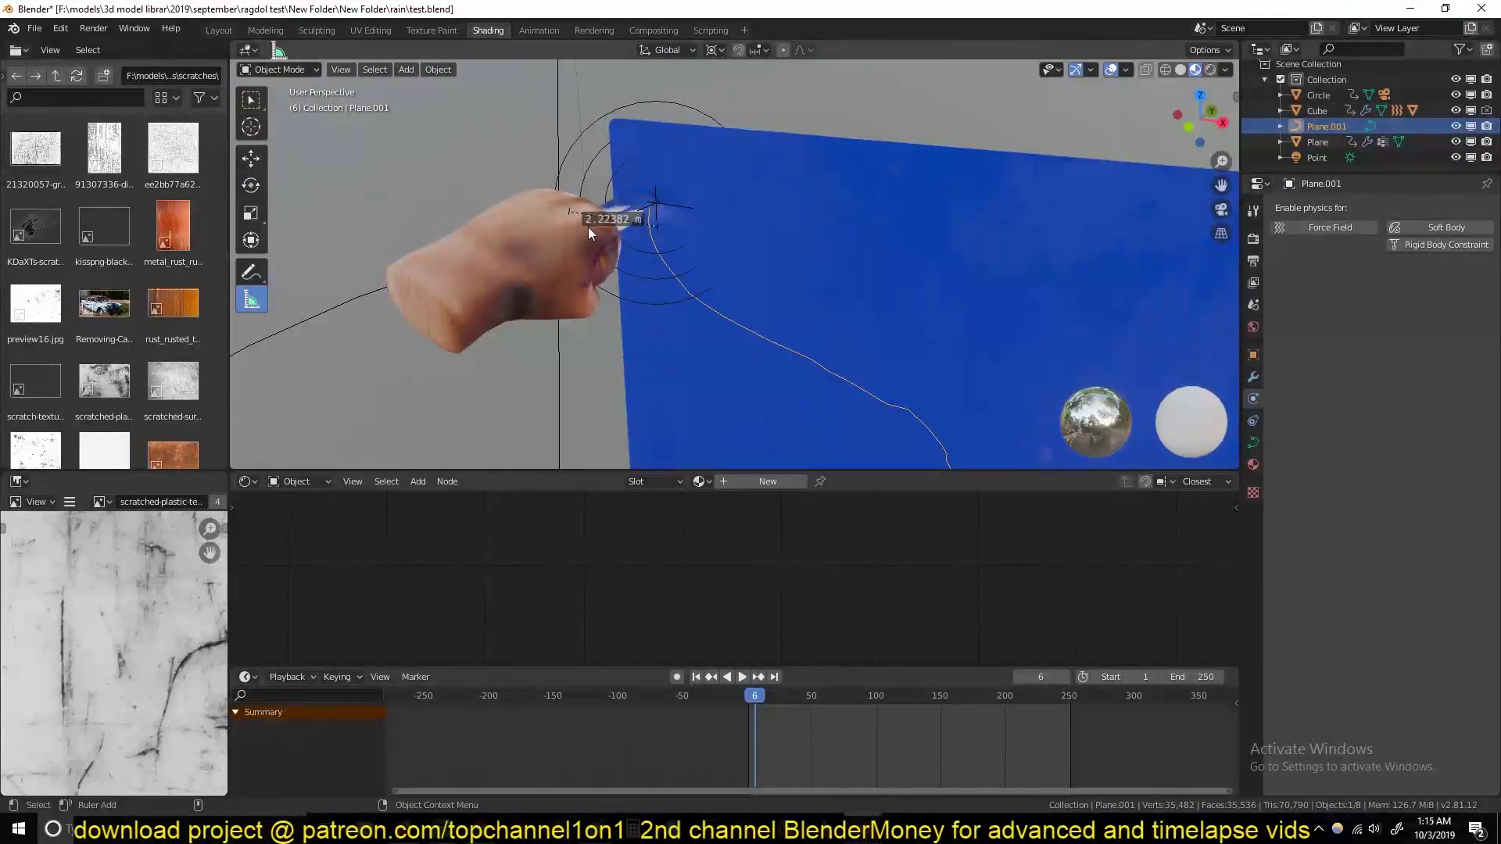
Select the Cube at the blade, play the simulation to frame 29, and inspect the sheet from the side
{"action": "left_click", "coordinate": [562, 217]}
{"action": "middle_click_drag", "start_coordinate": [621, 215], "coordinate": [807, 258]}
{"action": "left_click", "coordinate": [630, 161]}
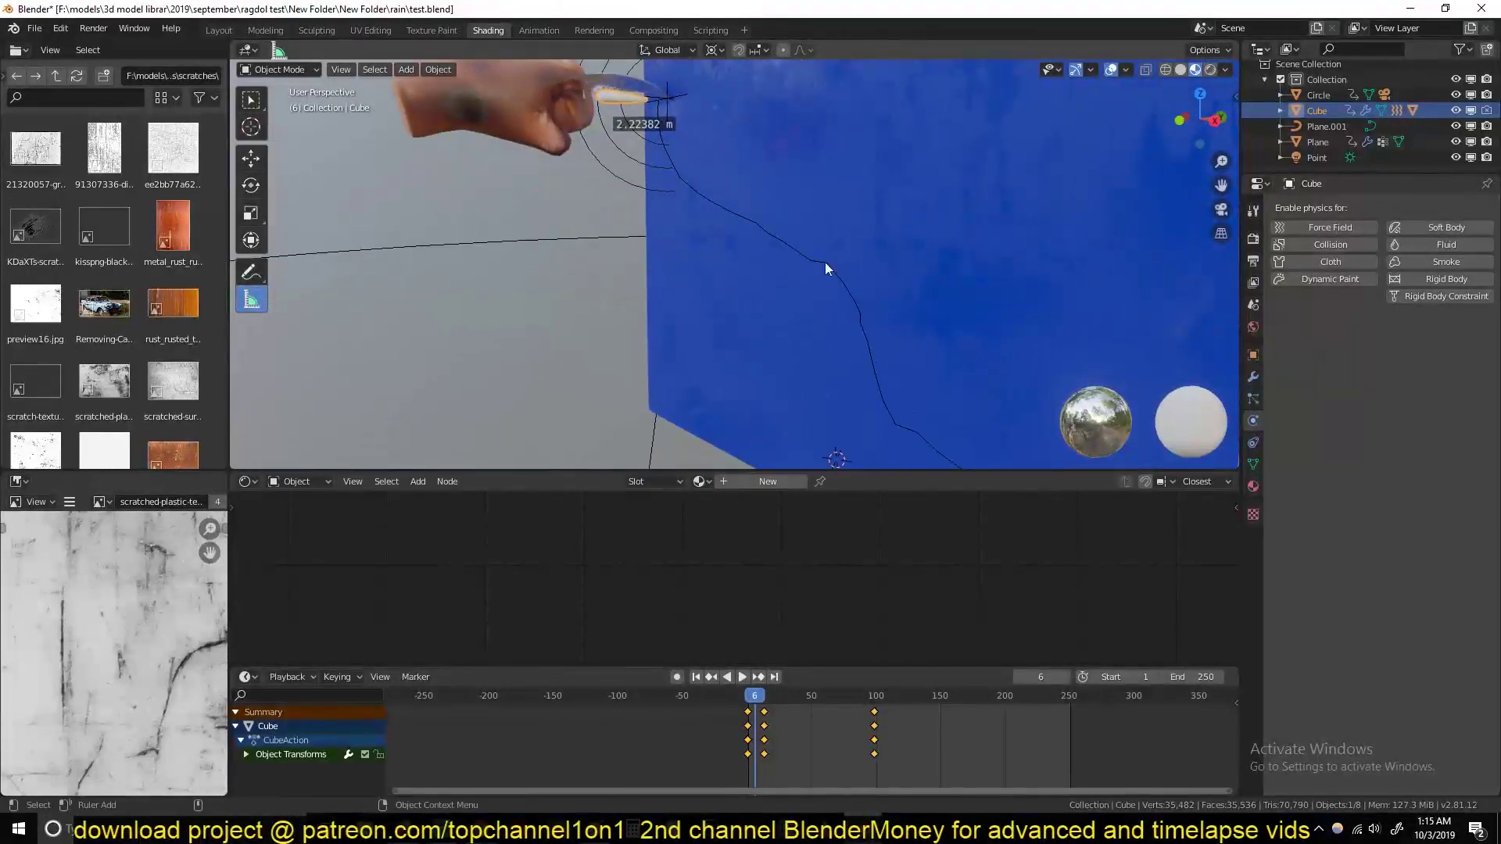
{"action": "middle_click_drag", "start_coordinate": [941, 382], "coordinate": [841, 270]}
{"action": "key", "text": "space"}
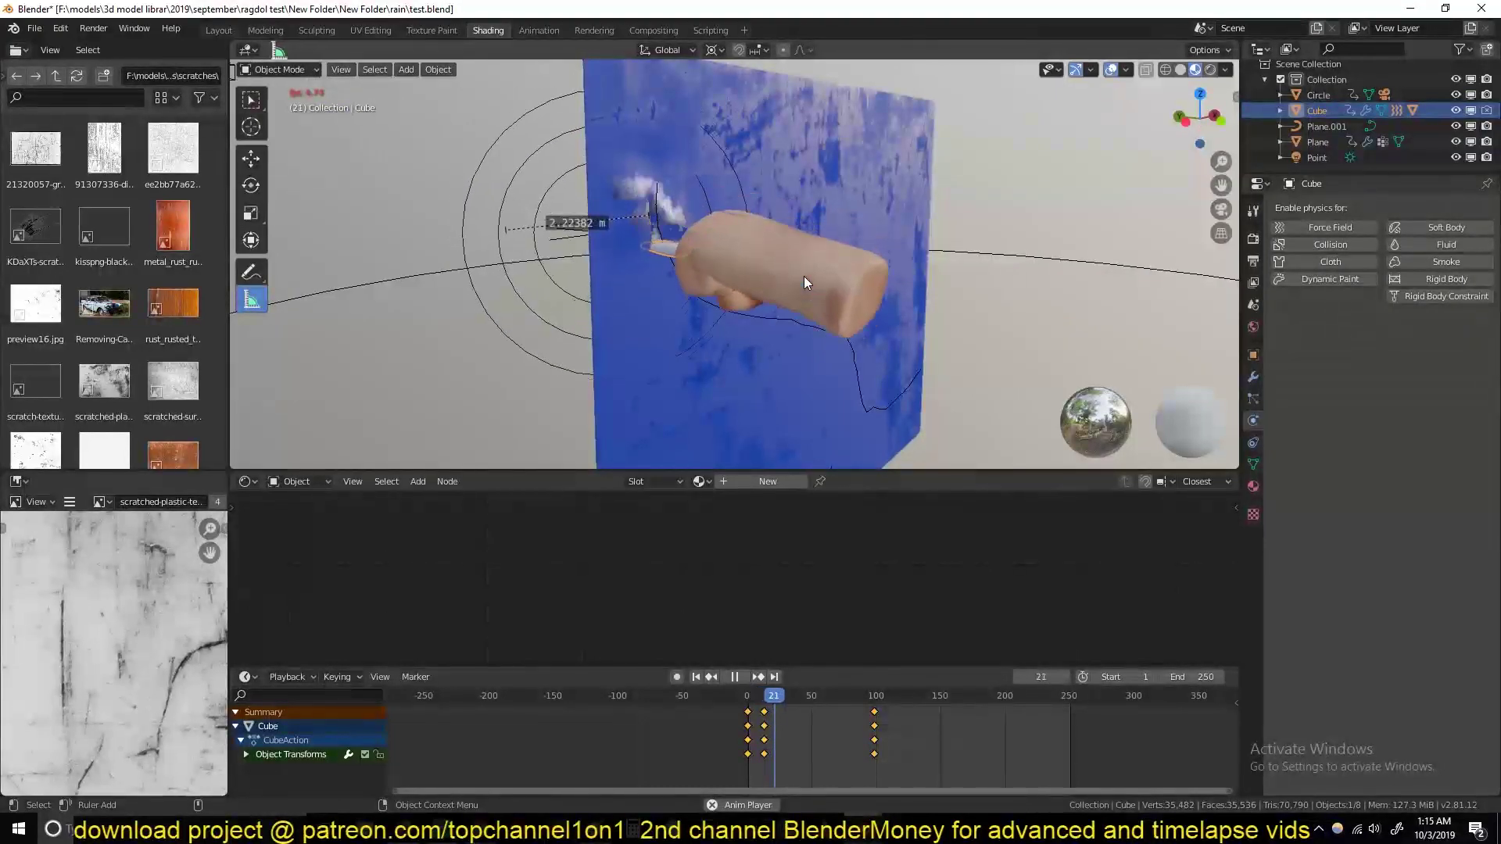
{"action": "key", "text": "space"}
{"action": "middle_click_drag", "start_coordinate": [804, 275], "coordinate": [708, 286]}
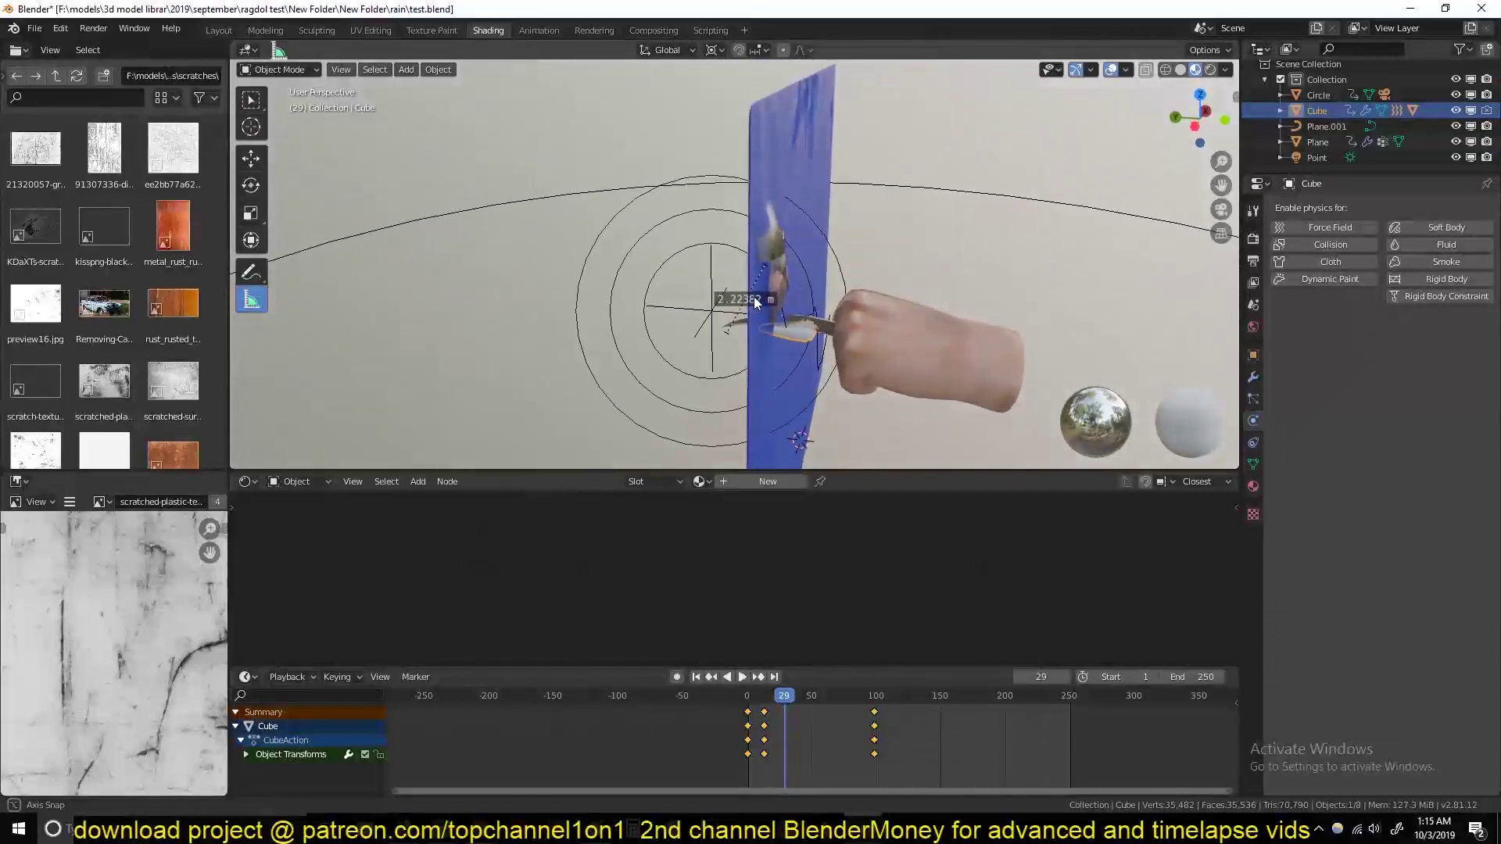
Compare with the green sheet project, return to test.blend, and open the blue plane's mesh in Edit Mode
{"action": "mouse_move", "coordinate": [865, 829]}
{"action": "left_click", "coordinate": [927, 776]}
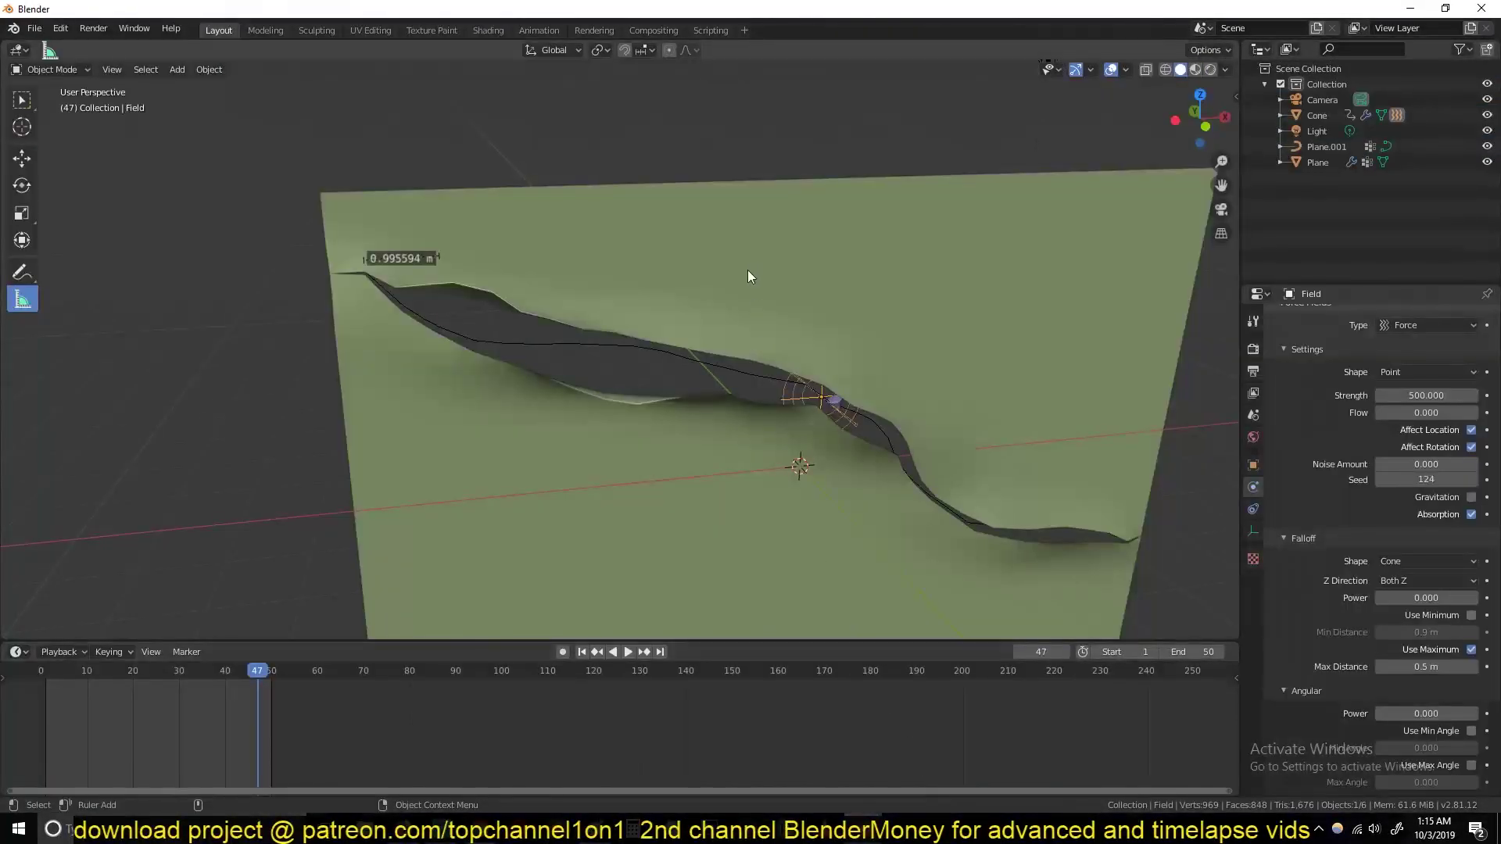
{"action": "left_click", "coordinate": [804, 771]}
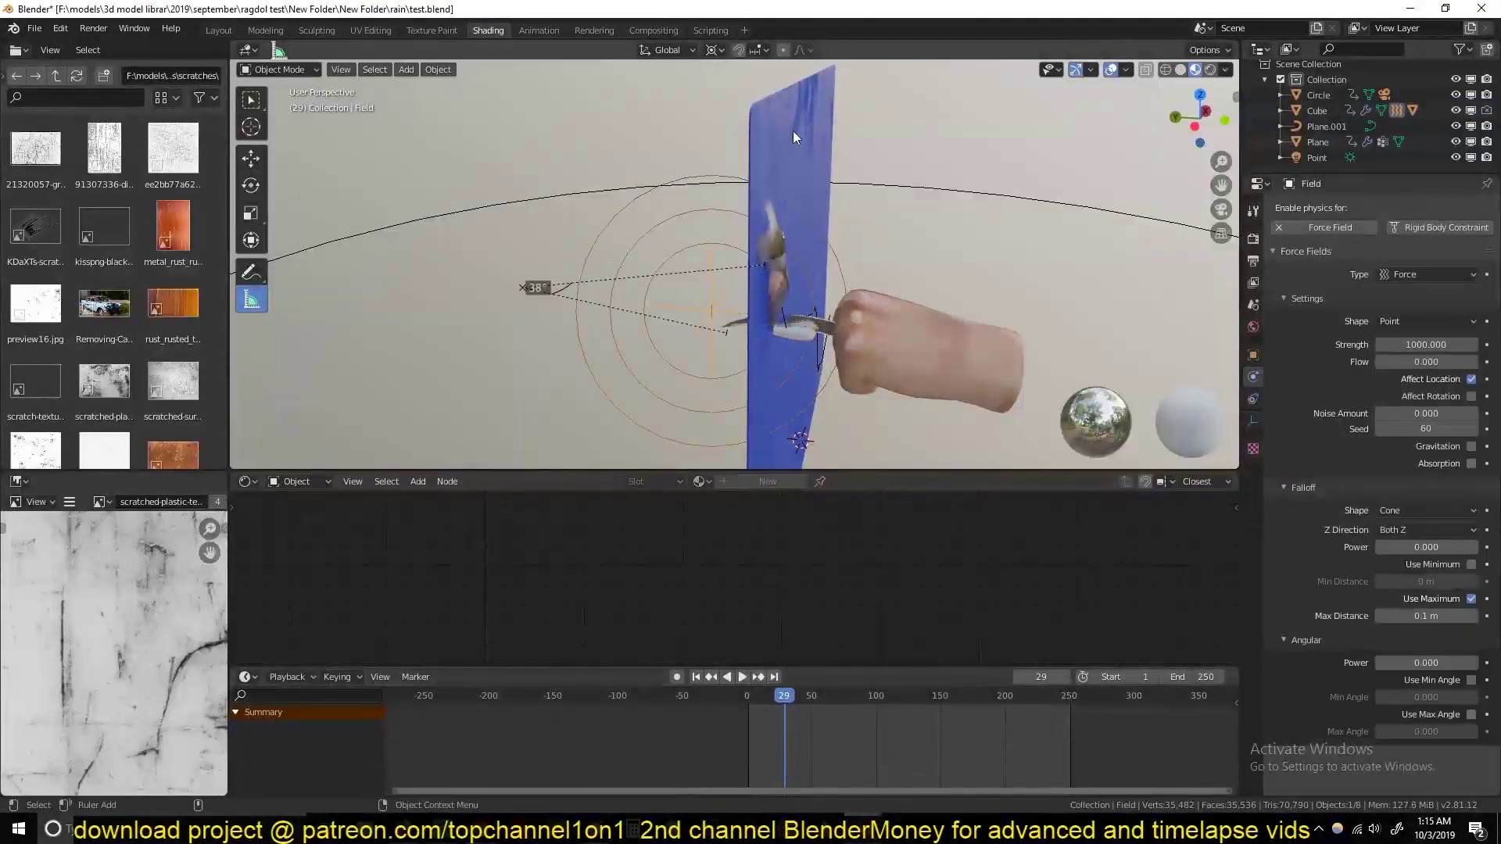
{"action": "middle_click_drag", "start_coordinate": [872, 223], "coordinate": [768, 308]}
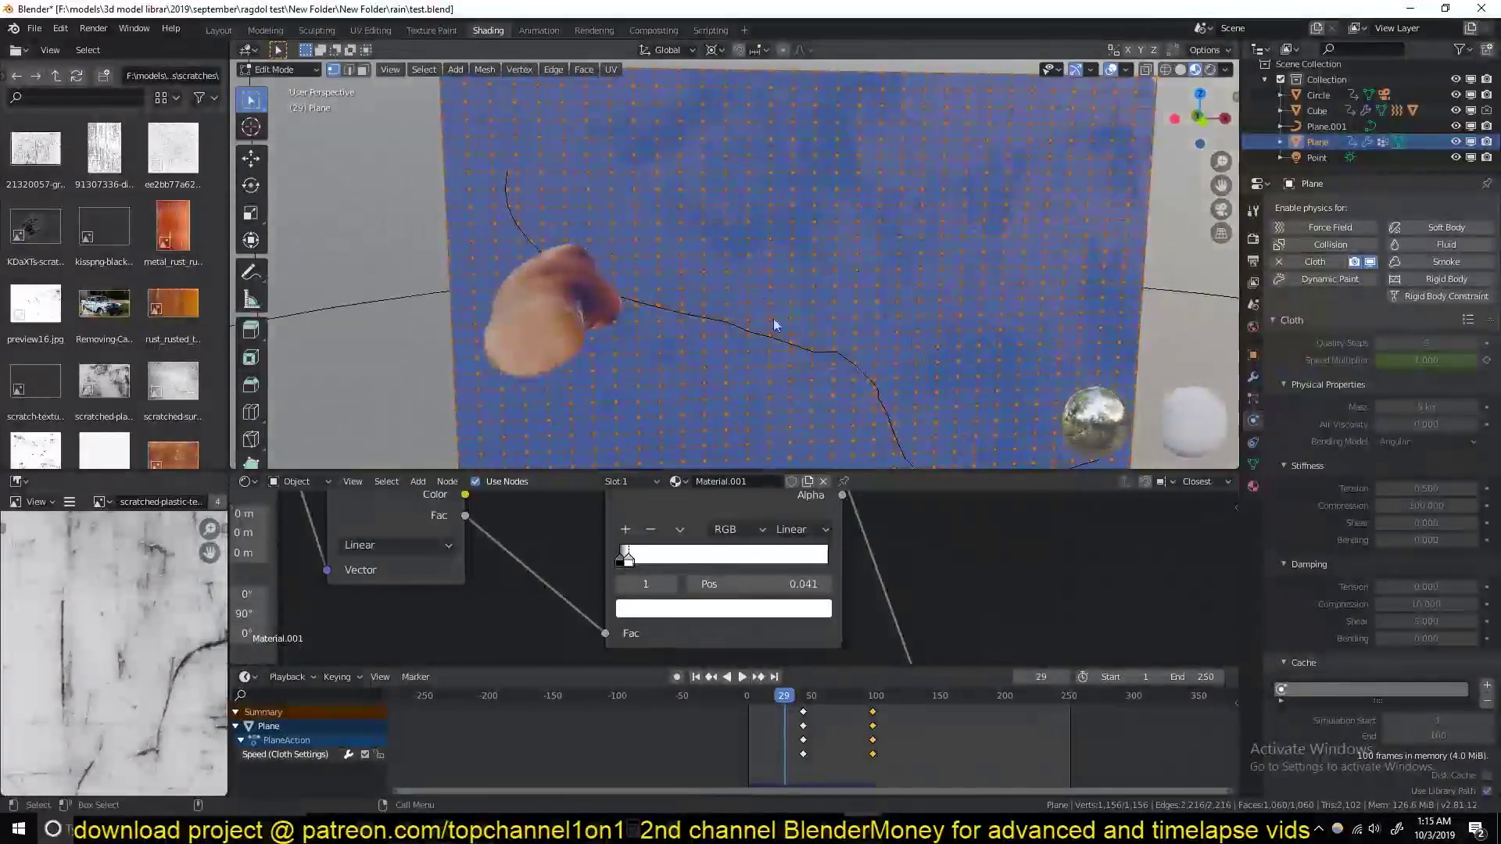
Switch to the green sheet project and subdivide the plane's entire mesh in Edit Mode, finishing in Object Mode
{"action": "scroll", "coordinate": [768, 308], "scroll_direction": "down", "scroll_amount": 3}
{"action": "mouse_move", "coordinate": [866, 828]}
{"action": "left_click", "coordinate": [938, 770]}
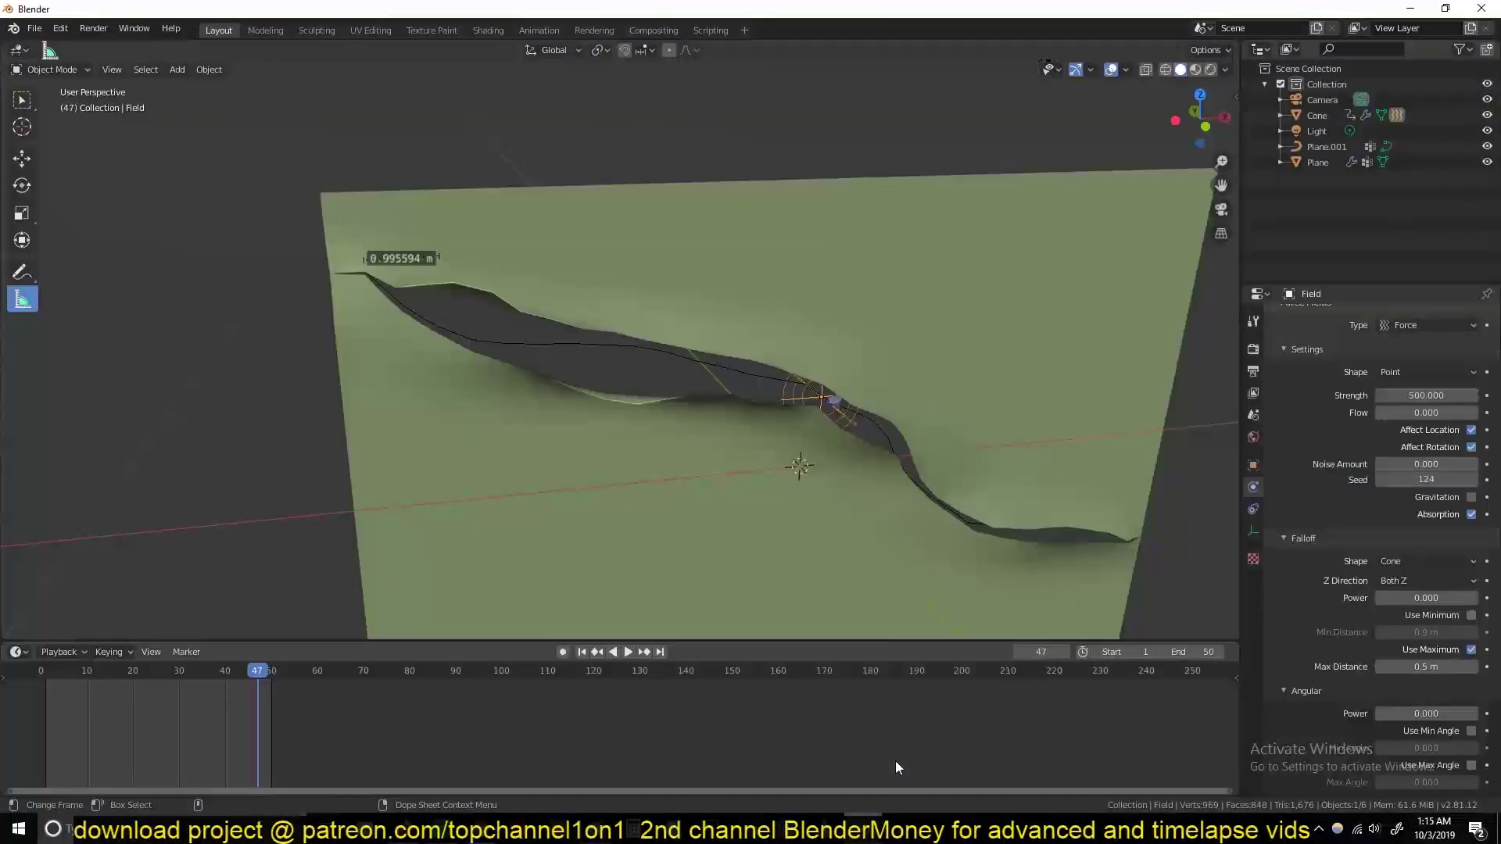
{"action": "middle_click_drag", "start_coordinate": [771, 333], "coordinate": [845, 278]}
{"action": "left_click", "coordinate": [793, 308]}
{"action": "key", "text": "Tab"}
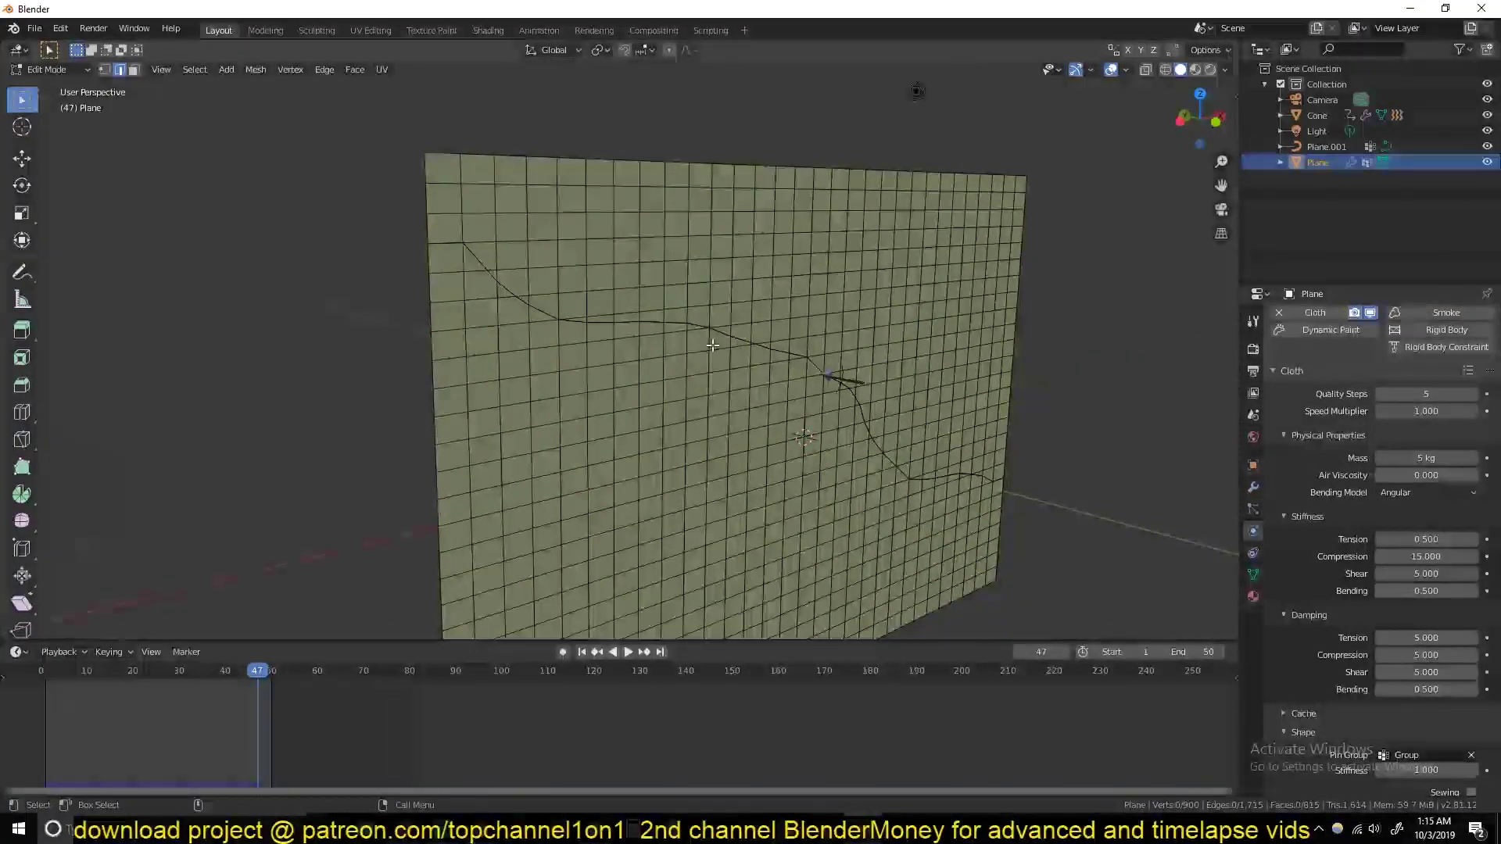
{"action": "key", "text": "a"}
{"action": "right_click", "coordinate": [749, 308]}
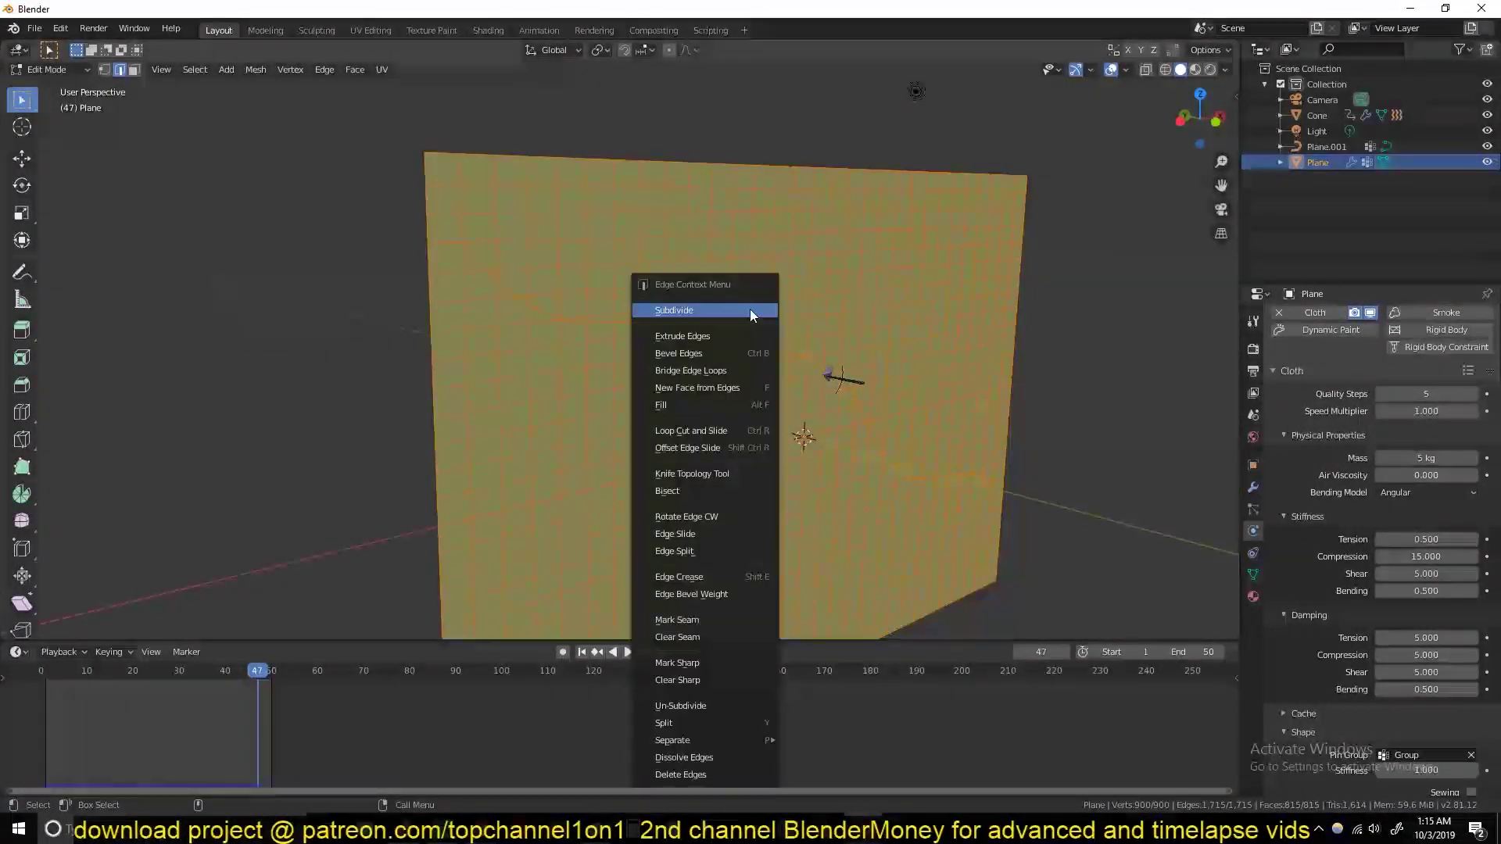
{"action": "left_click", "coordinate": [749, 308]}
{"action": "key", "text": "Tab"}
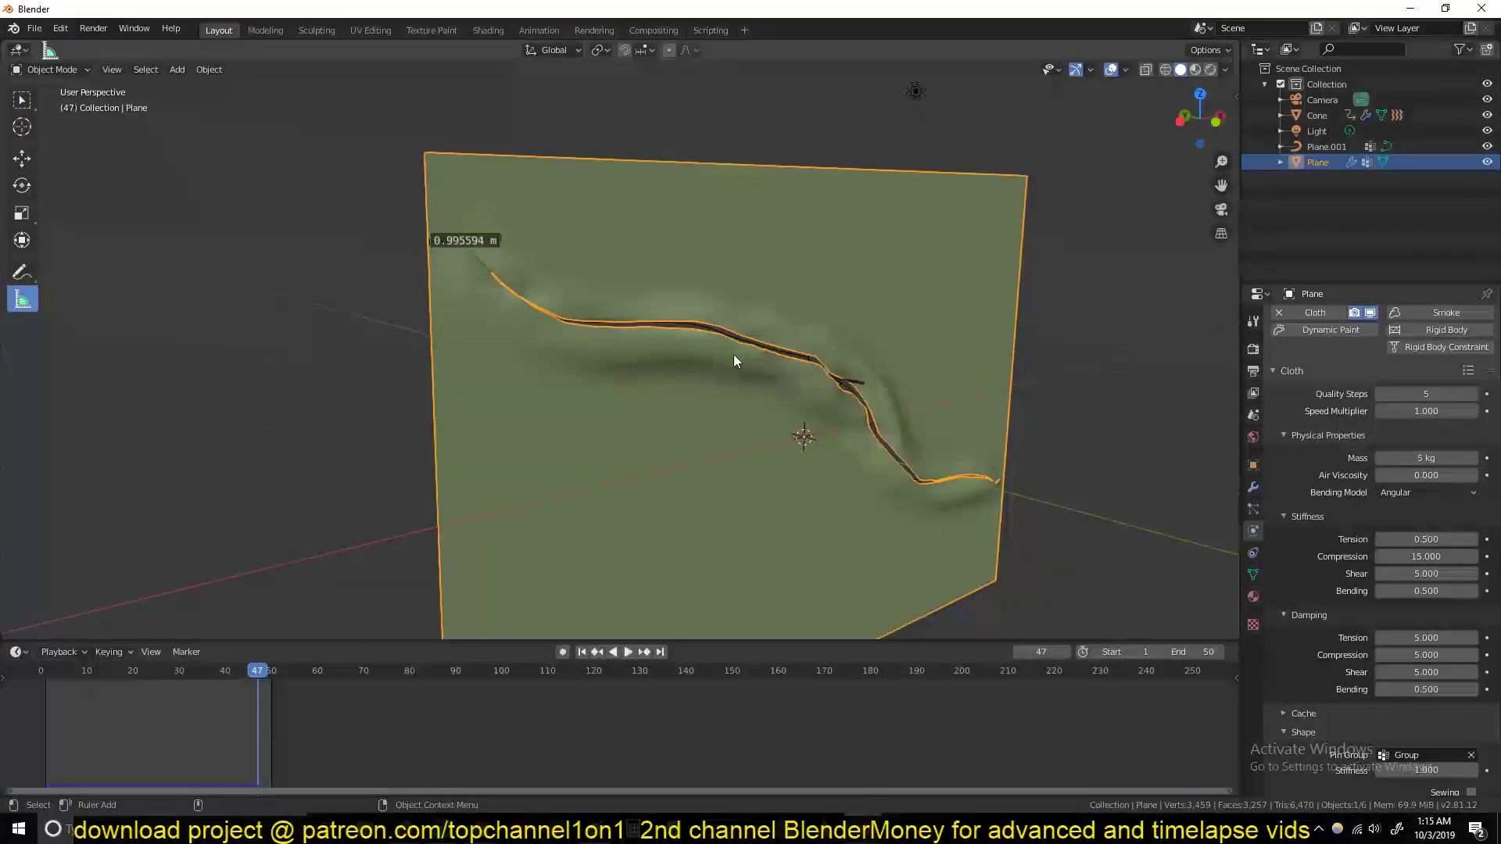
Play the cloth simulation on the subdivided green sheet, stop it, and view the sheet edge-on
{"action": "middle_click_drag", "start_coordinate": [740, 355], "coordinate": [634, 313]}
{"action": "key", "text": "space"}
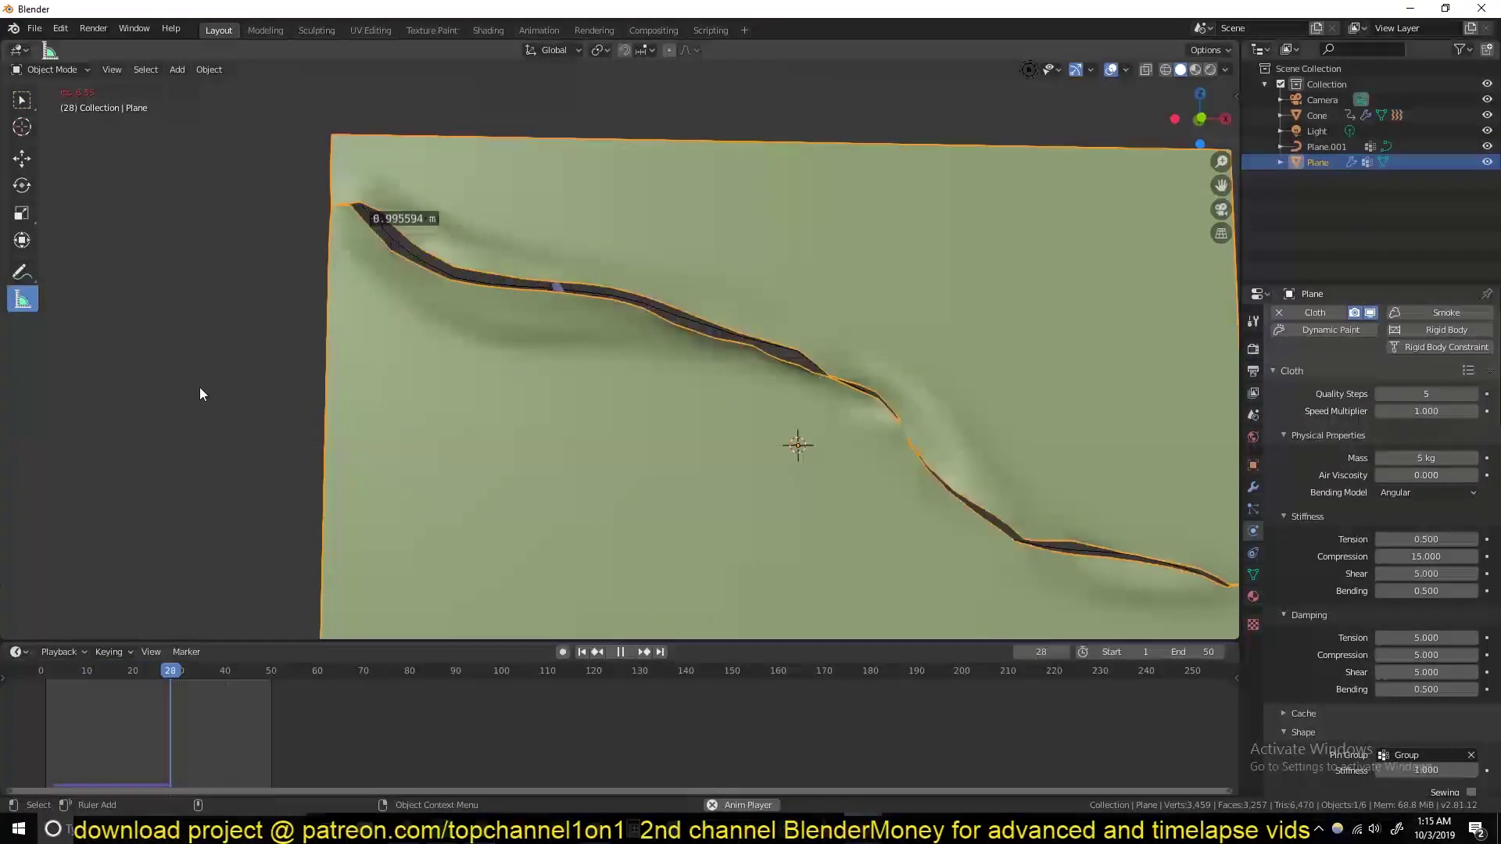
{"action": "key", "text": "Escape"}
{"action": "middle_click_drag", "start_coordinate": [199, 387], "coordinate": [403, 452]}
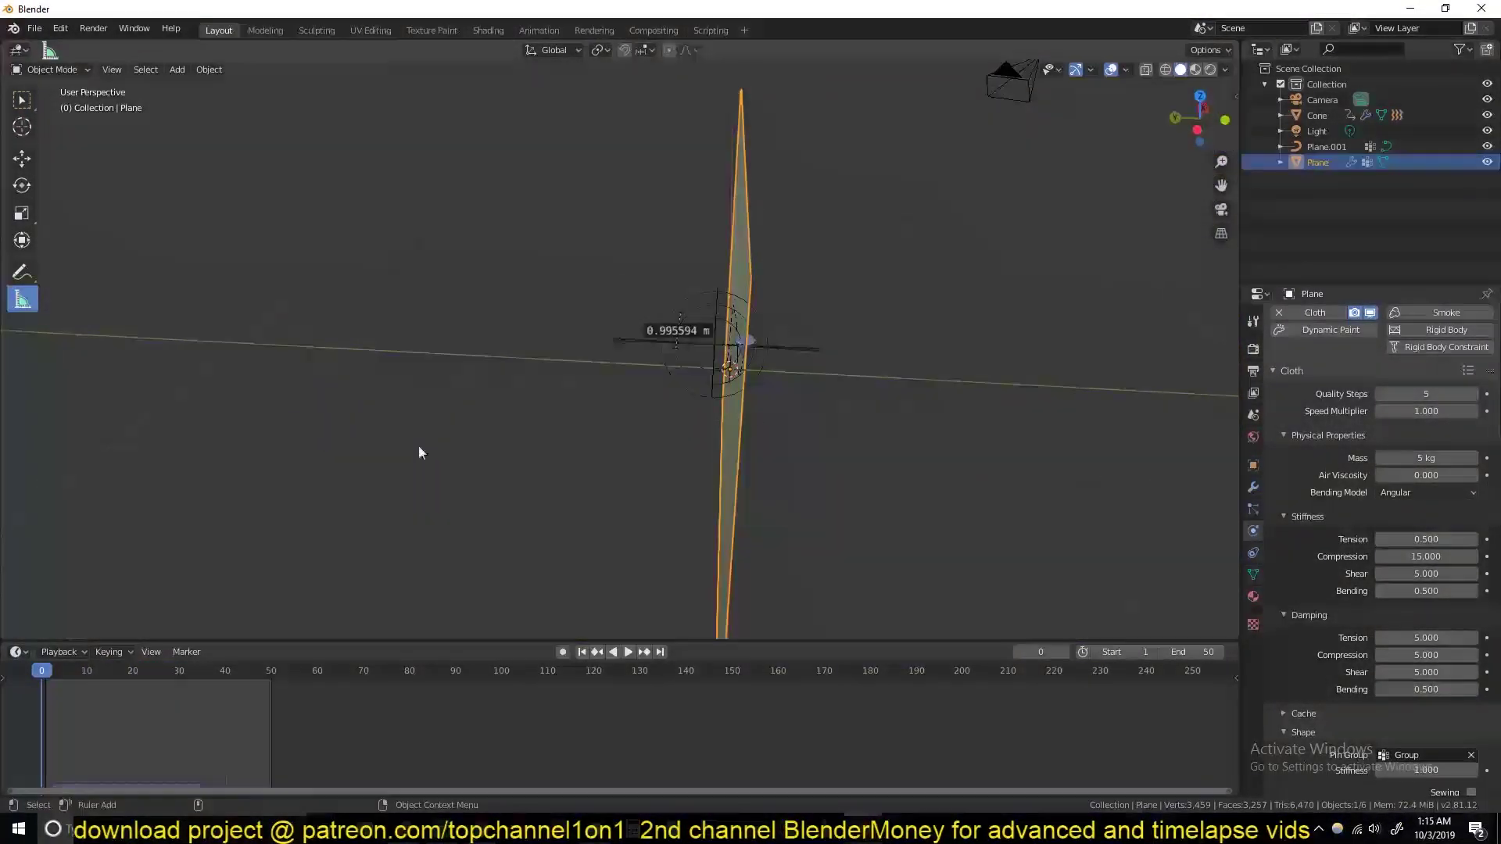
Return to test.blend and inspect the tear in the blue sheet up close from several angles at frame 29
{"action": "mouse_move", "coordinate": [864, 829]}
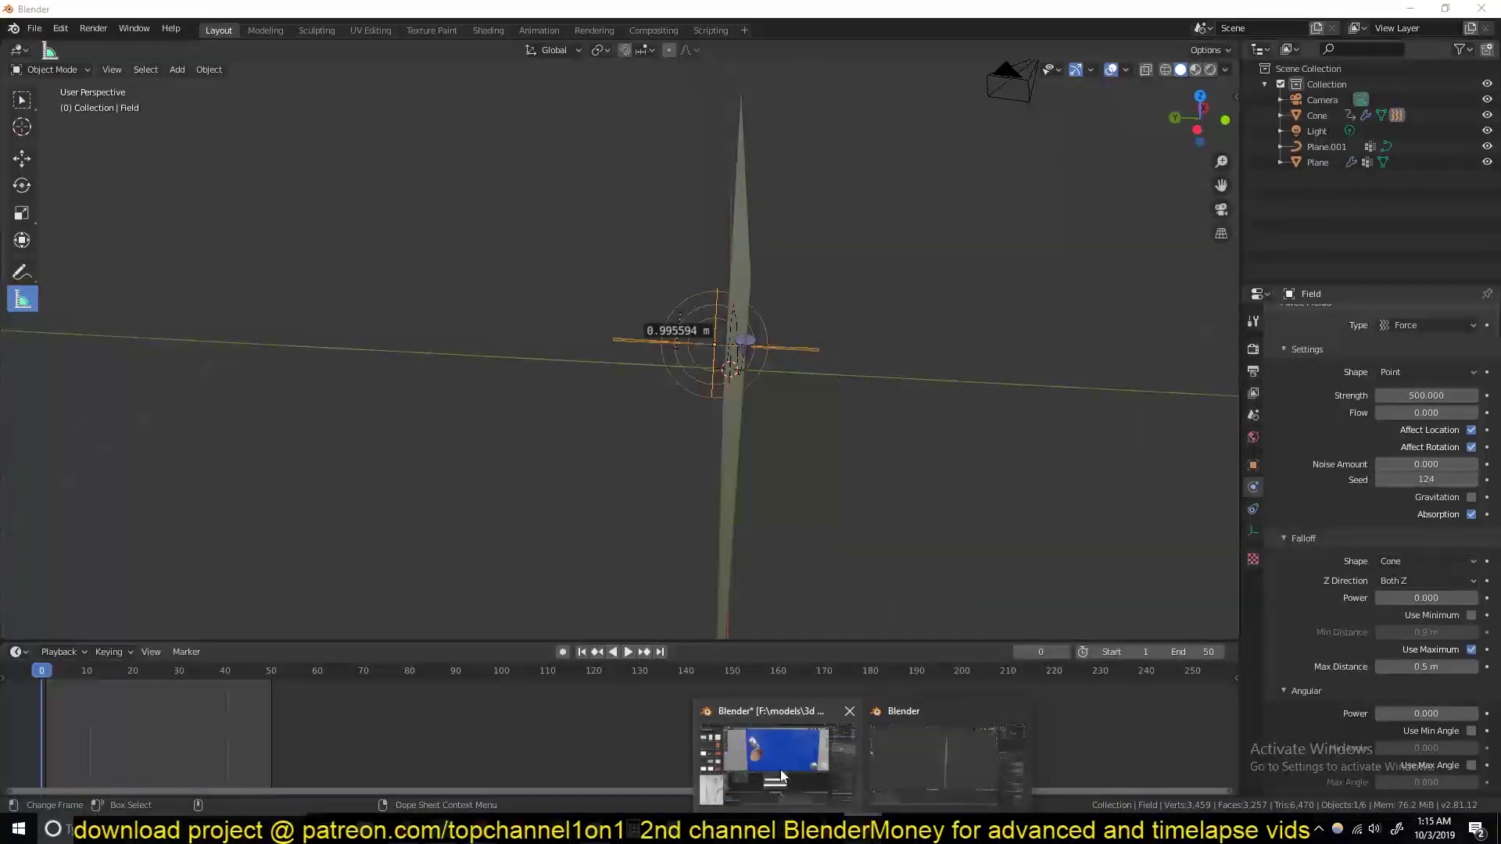
{"action": "left_click", "coordinate": [762, 754]}
{"action": "middle_click_drag", "start_coordinate": [580, 302], "coordinate": [687, 311]}
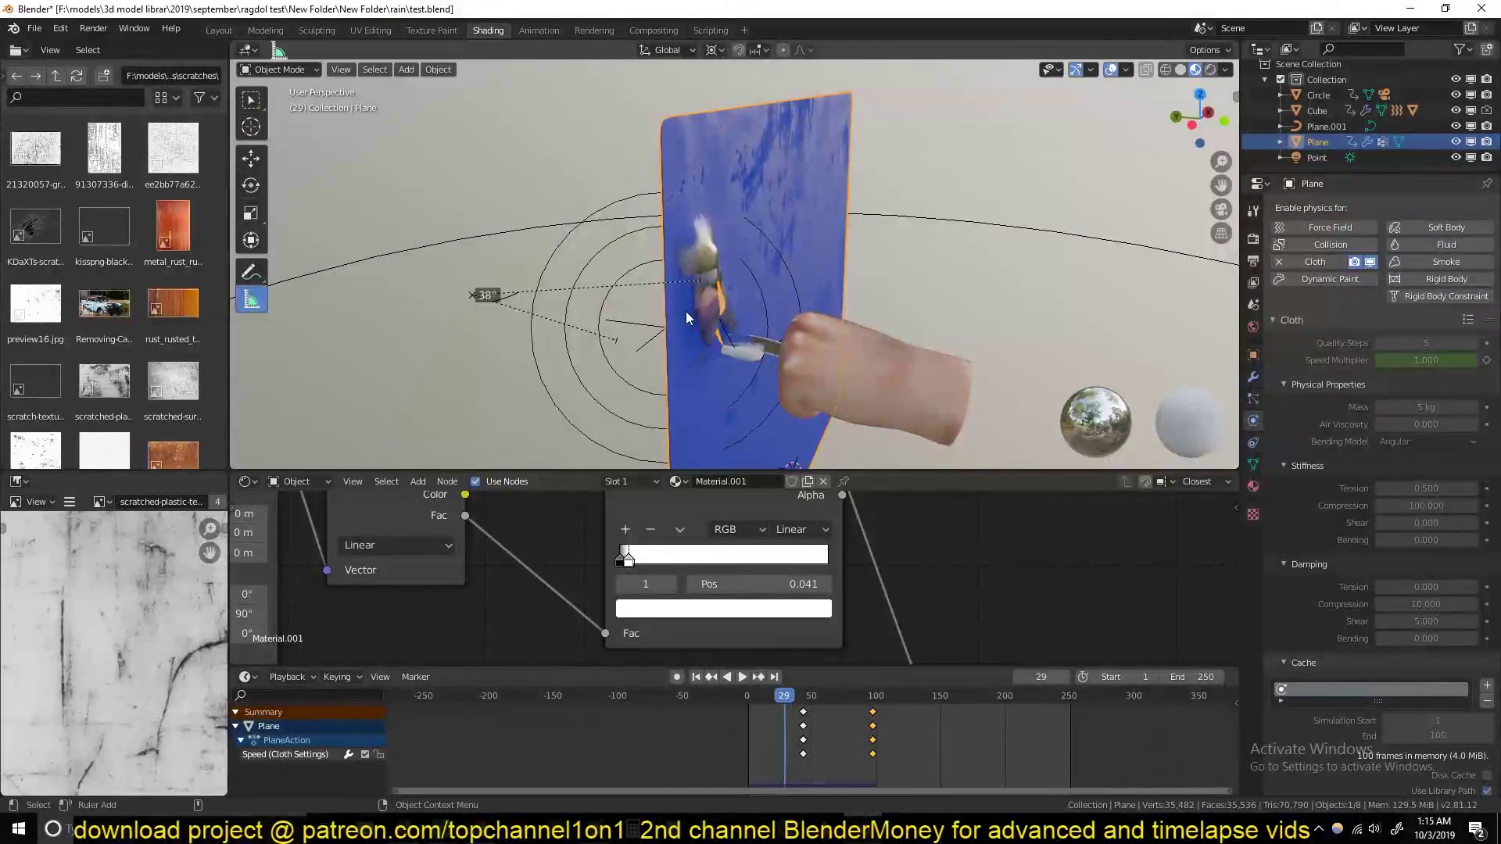
{"action": "scroll", "coordinate": [687, 311], "scroll_direction": "up", "scroll_amount": 8}
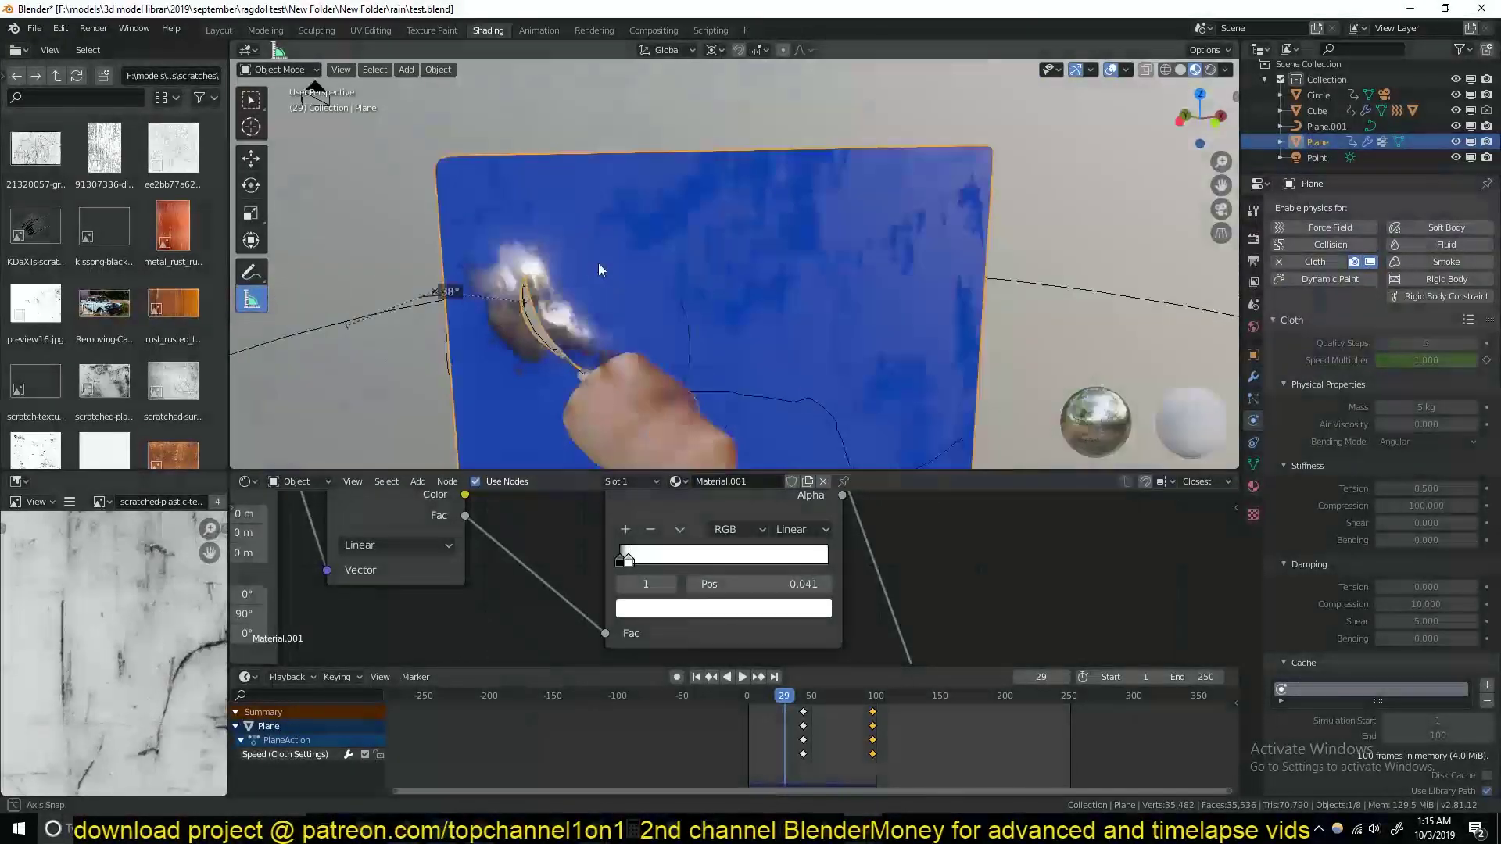
{"action": "scroll", "coordinate": [593, 270], "scroll_direction": "down", "scroll_amount": 4}
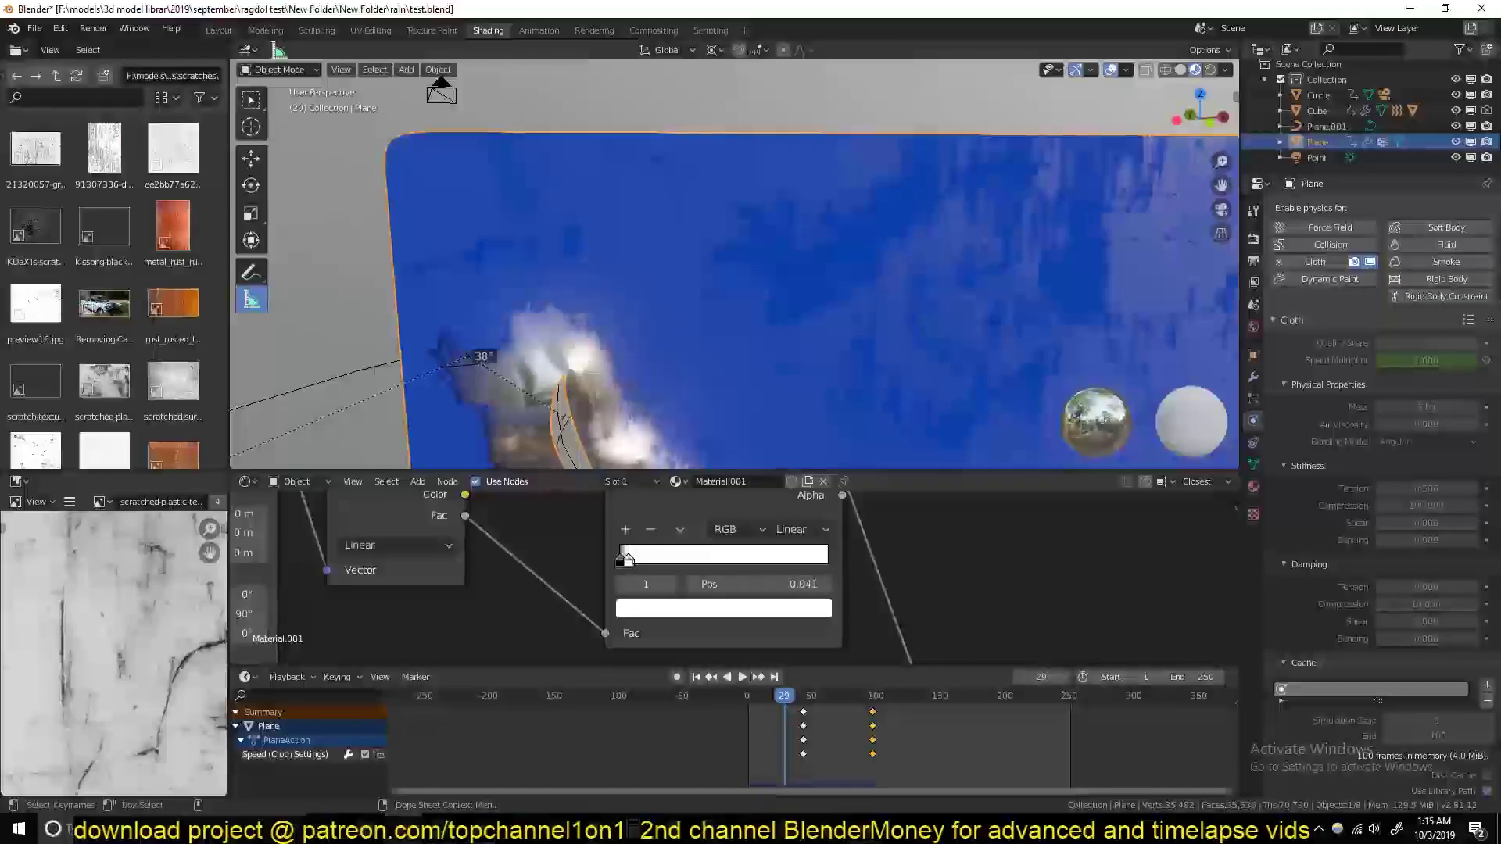
{"action": "middle_click_drag", "start_coordinate": [563, 293], "coordinate": [668, 247]}
{"action": "middle_click_drag", "start_coordinate": [650, 345], "coordinate": [668, 270]}
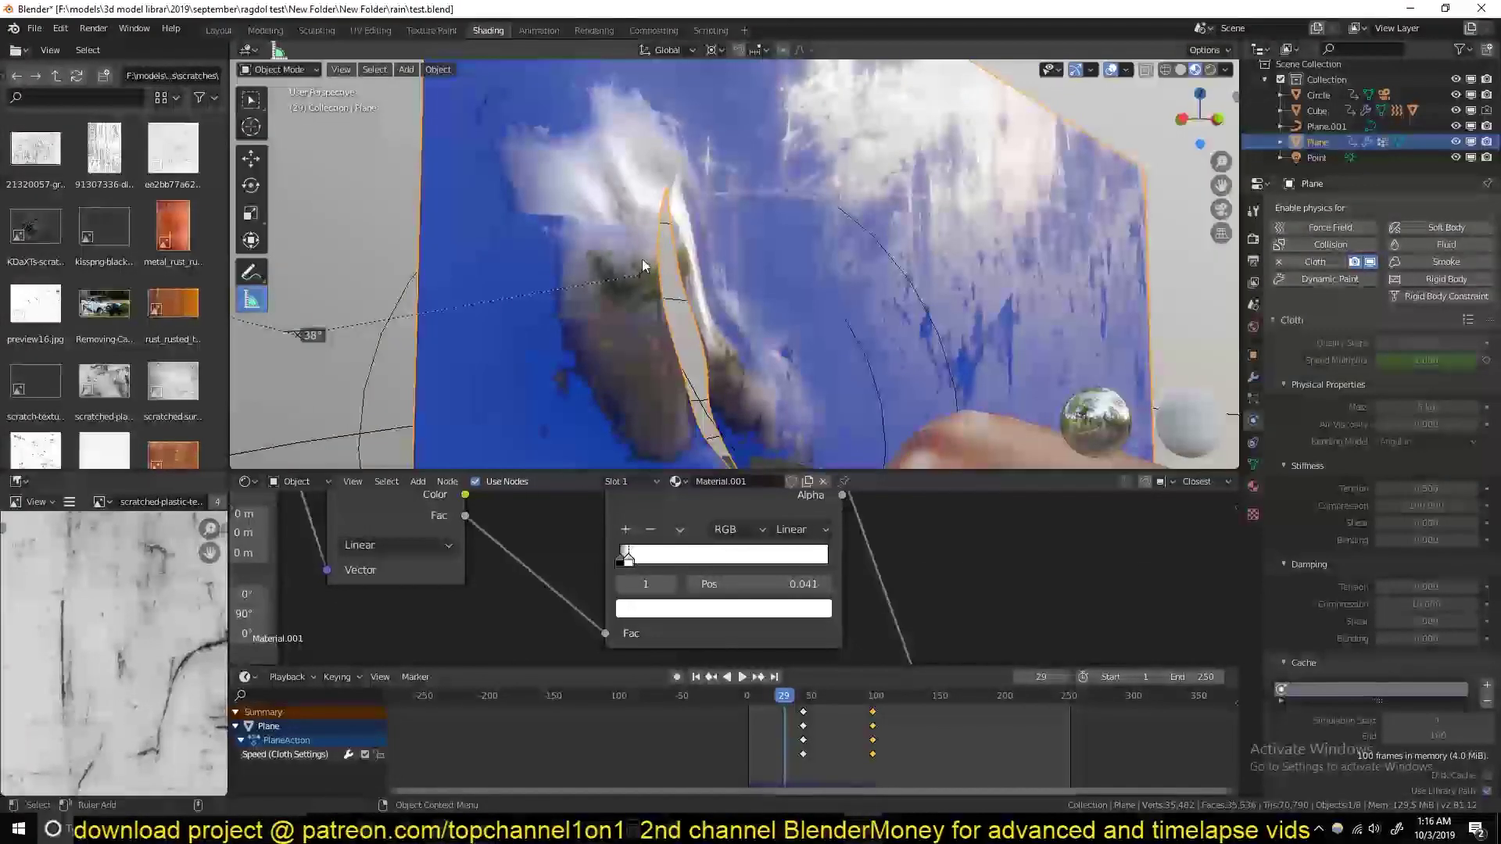